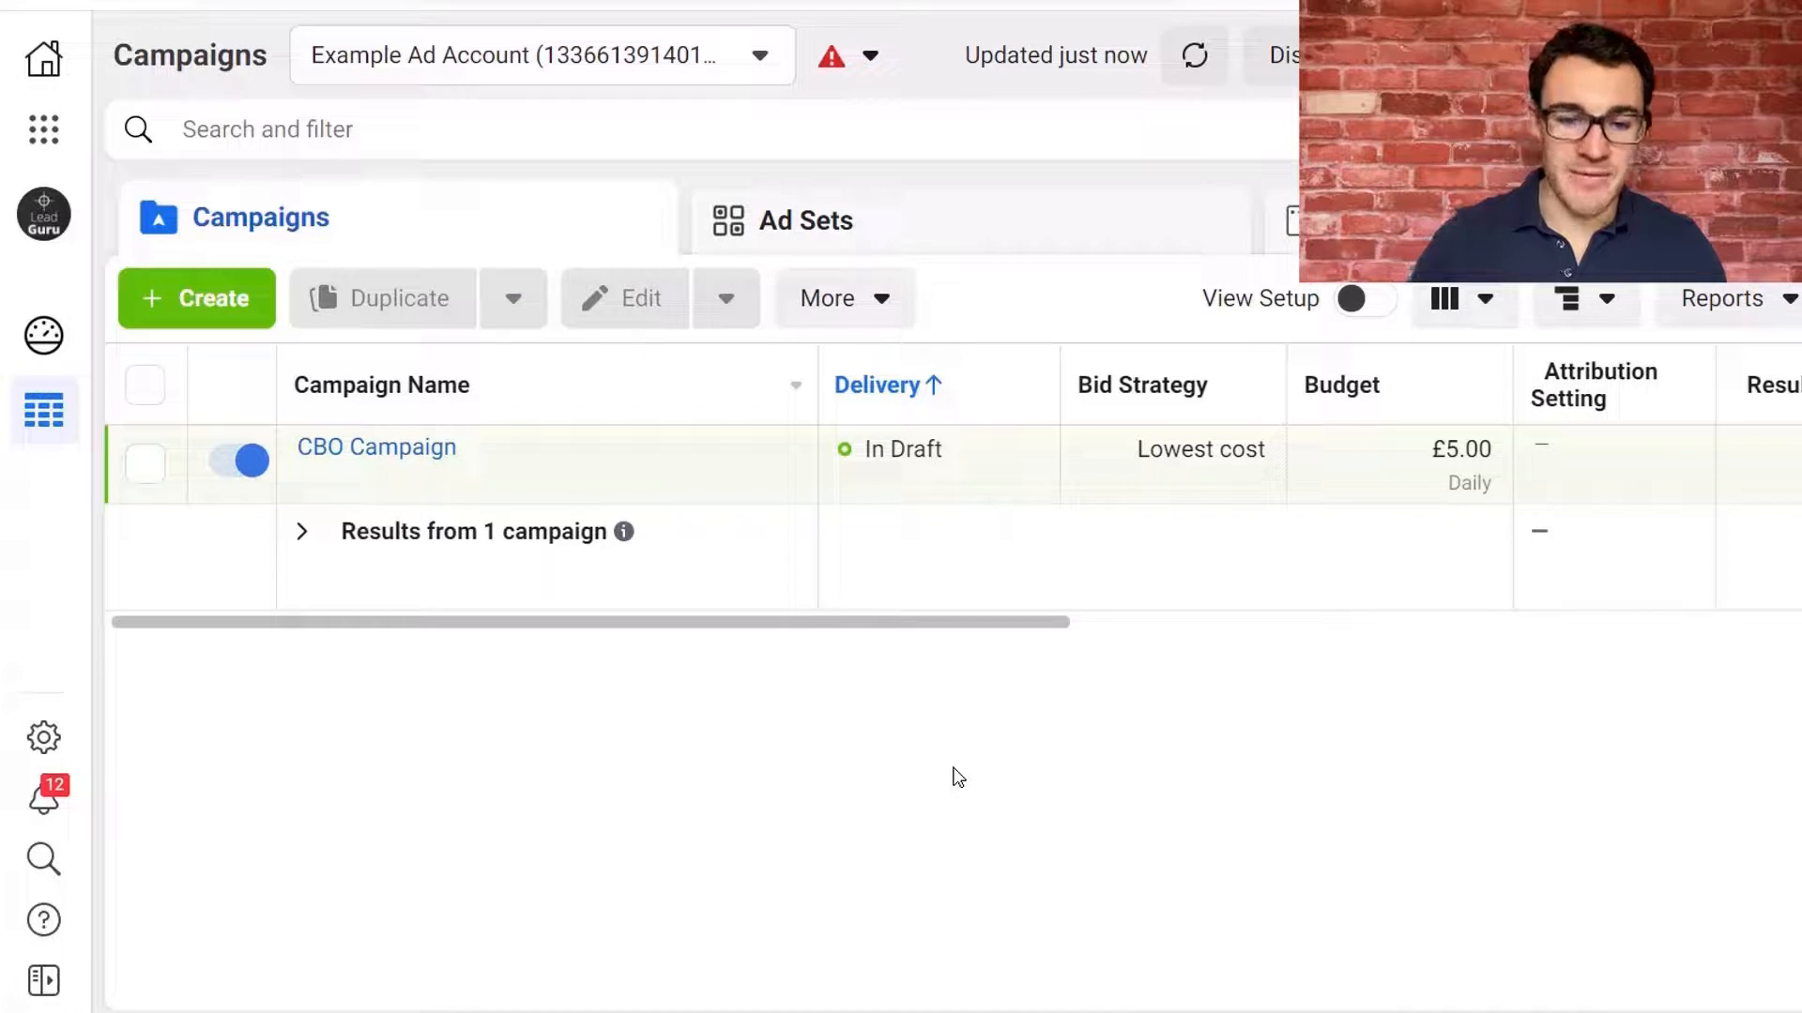
Create a new auction campaign with the Lead generation objective, leaving the optional campaign, ad set and ad names blank.
left_click(198, 302)
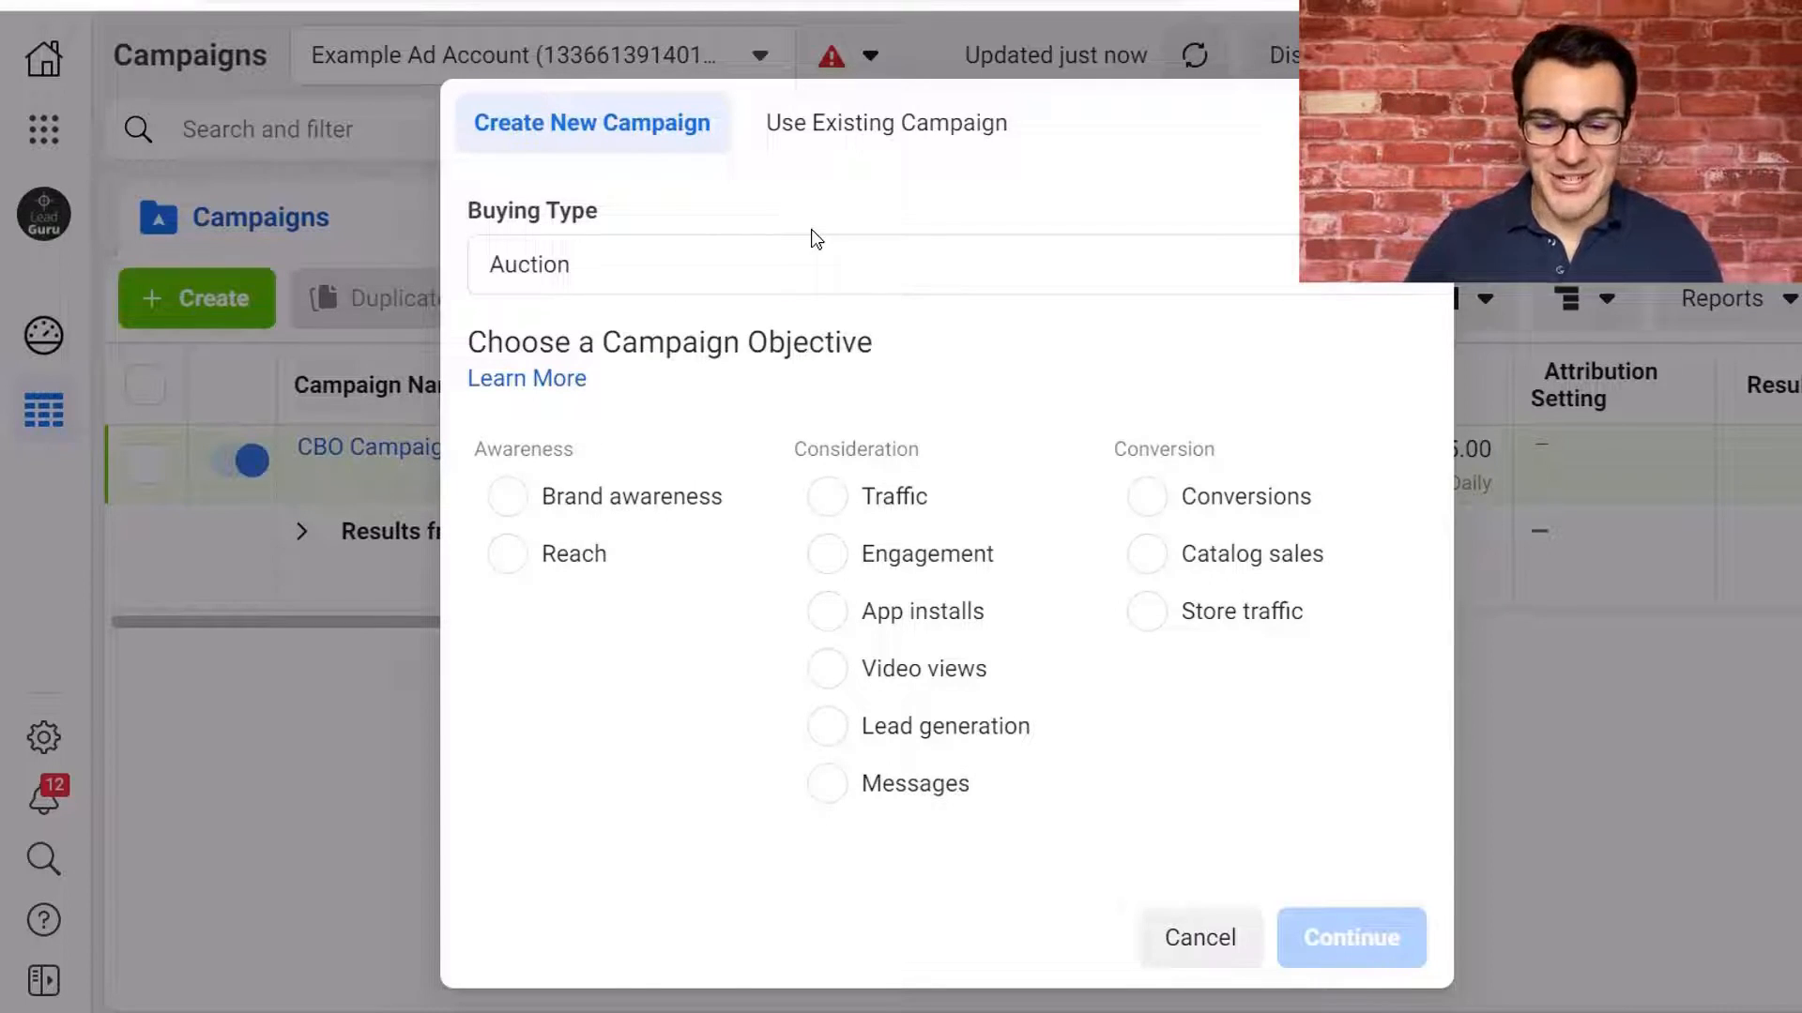
left_click(917, 717)
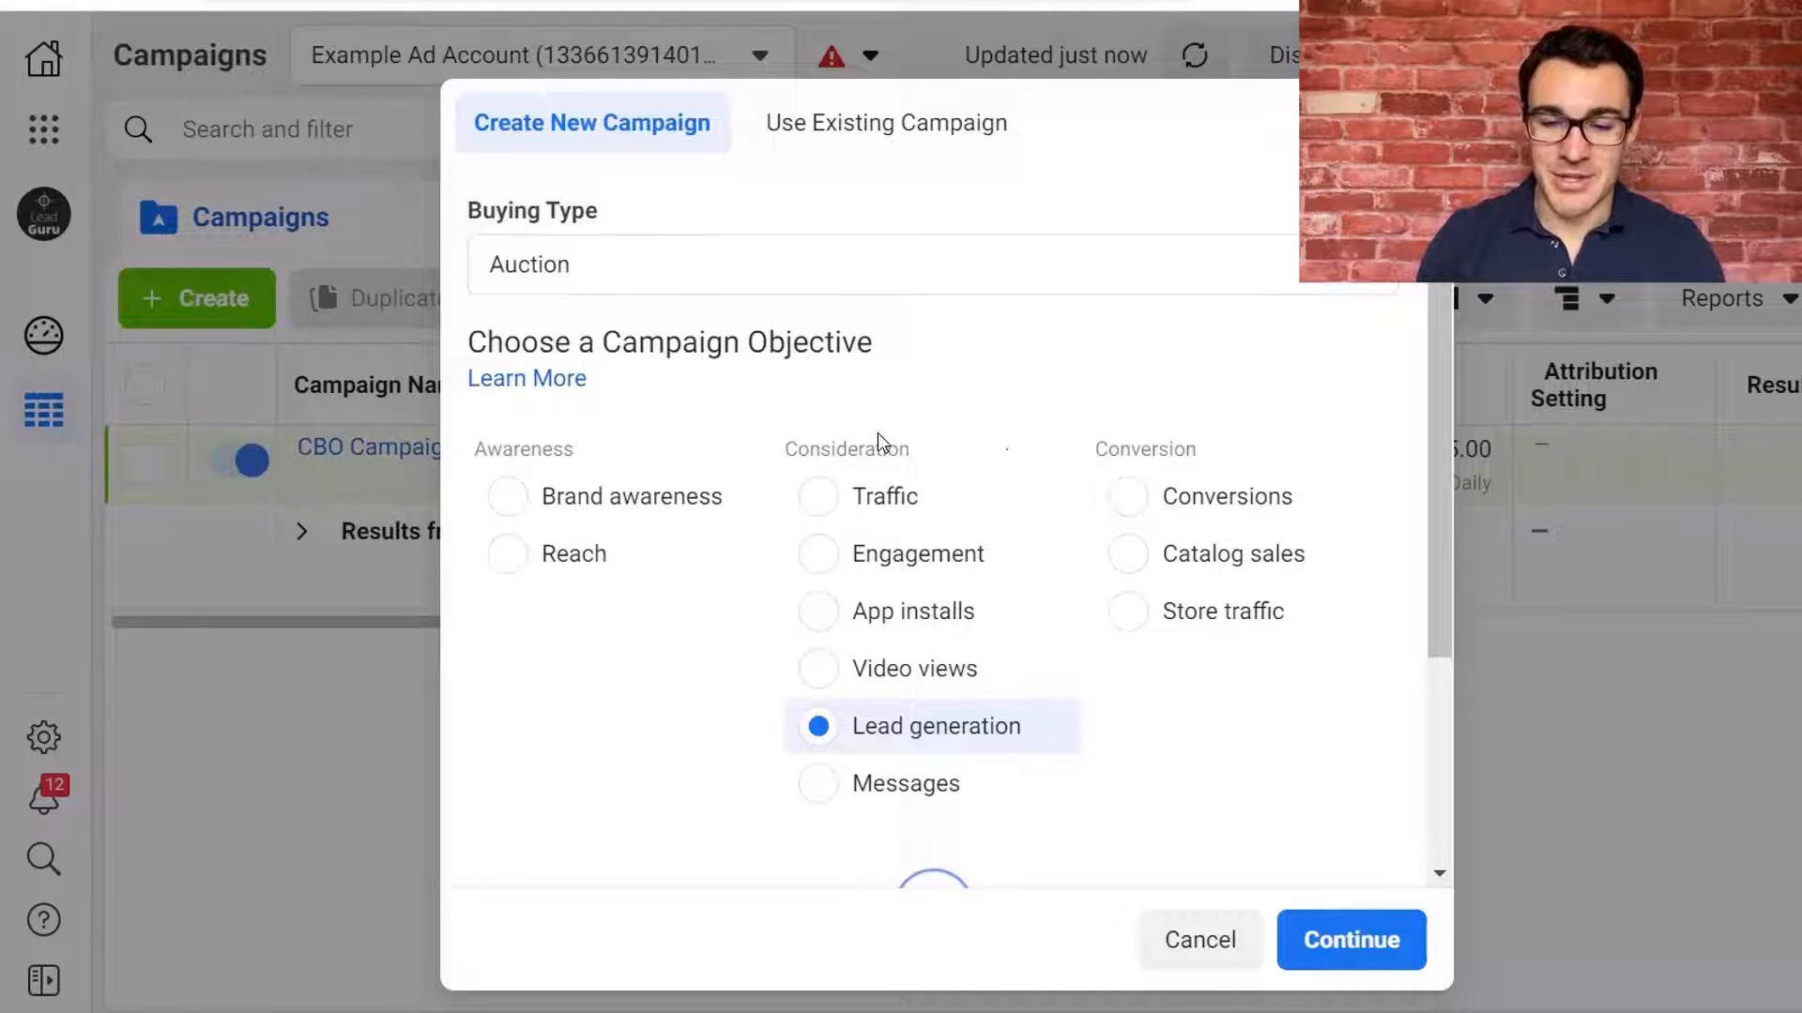
scroll(926, 413, "down", 3)
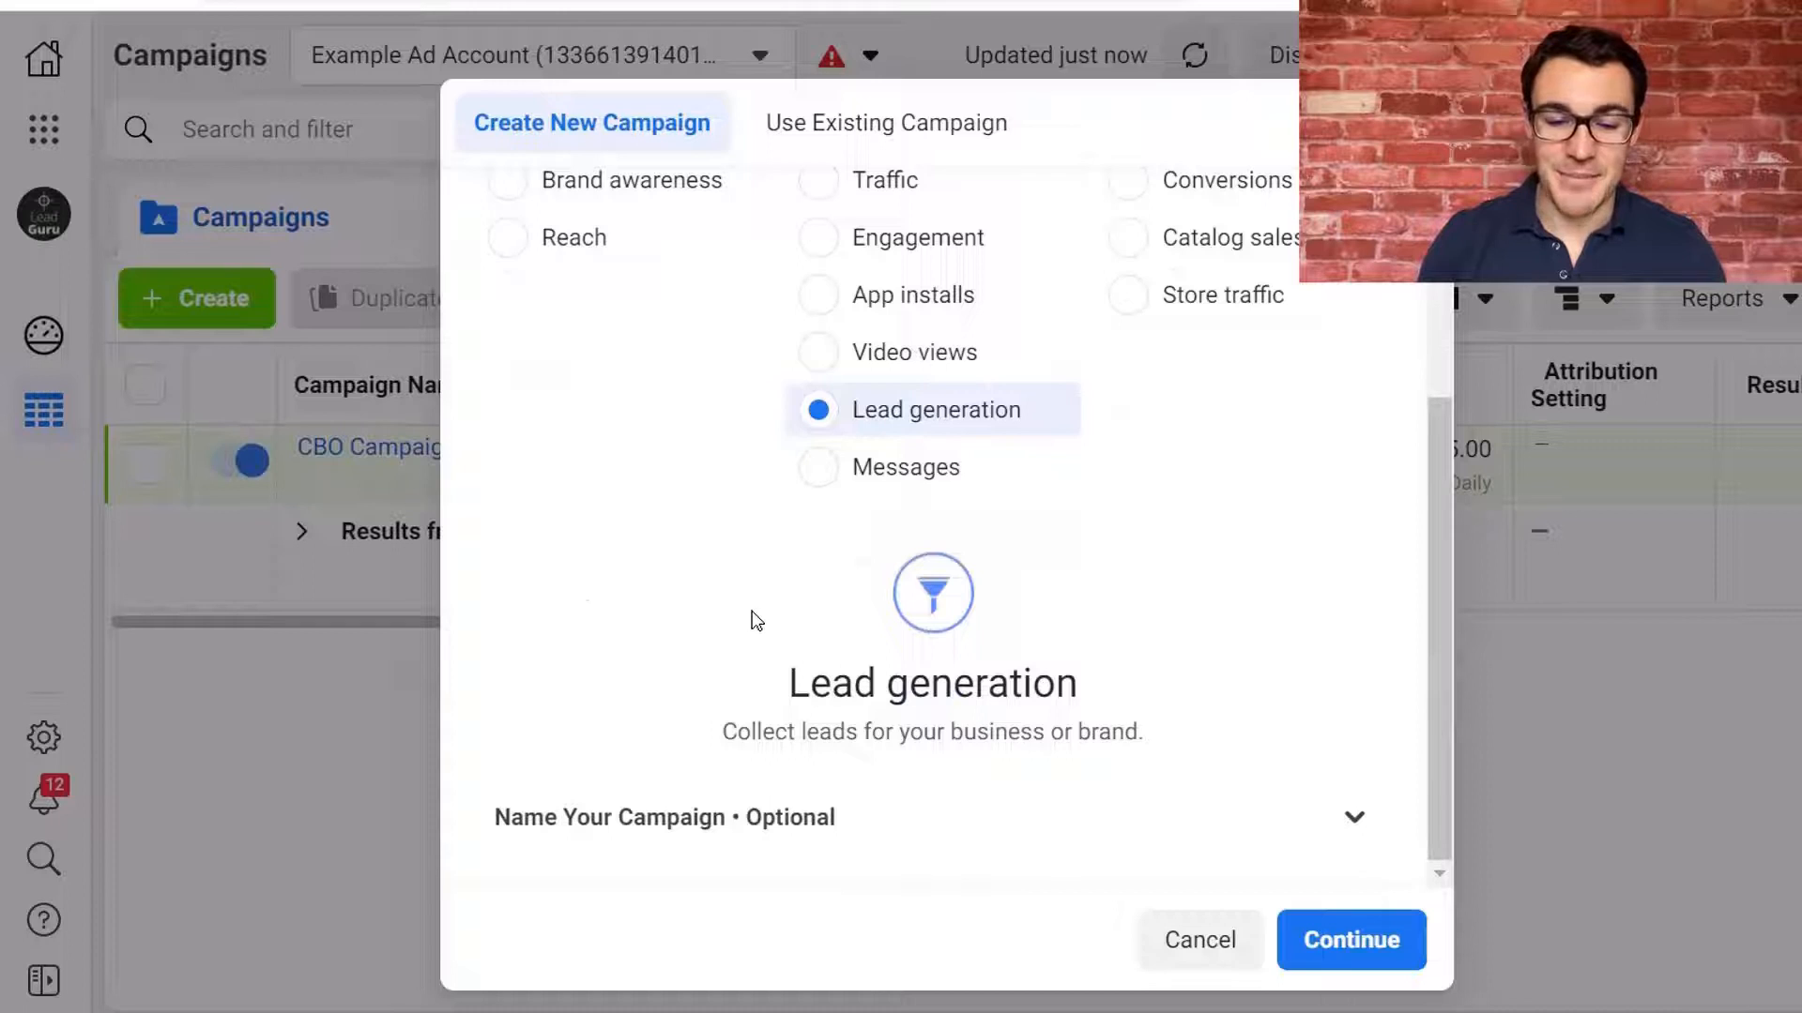
left_click(1351, 802)
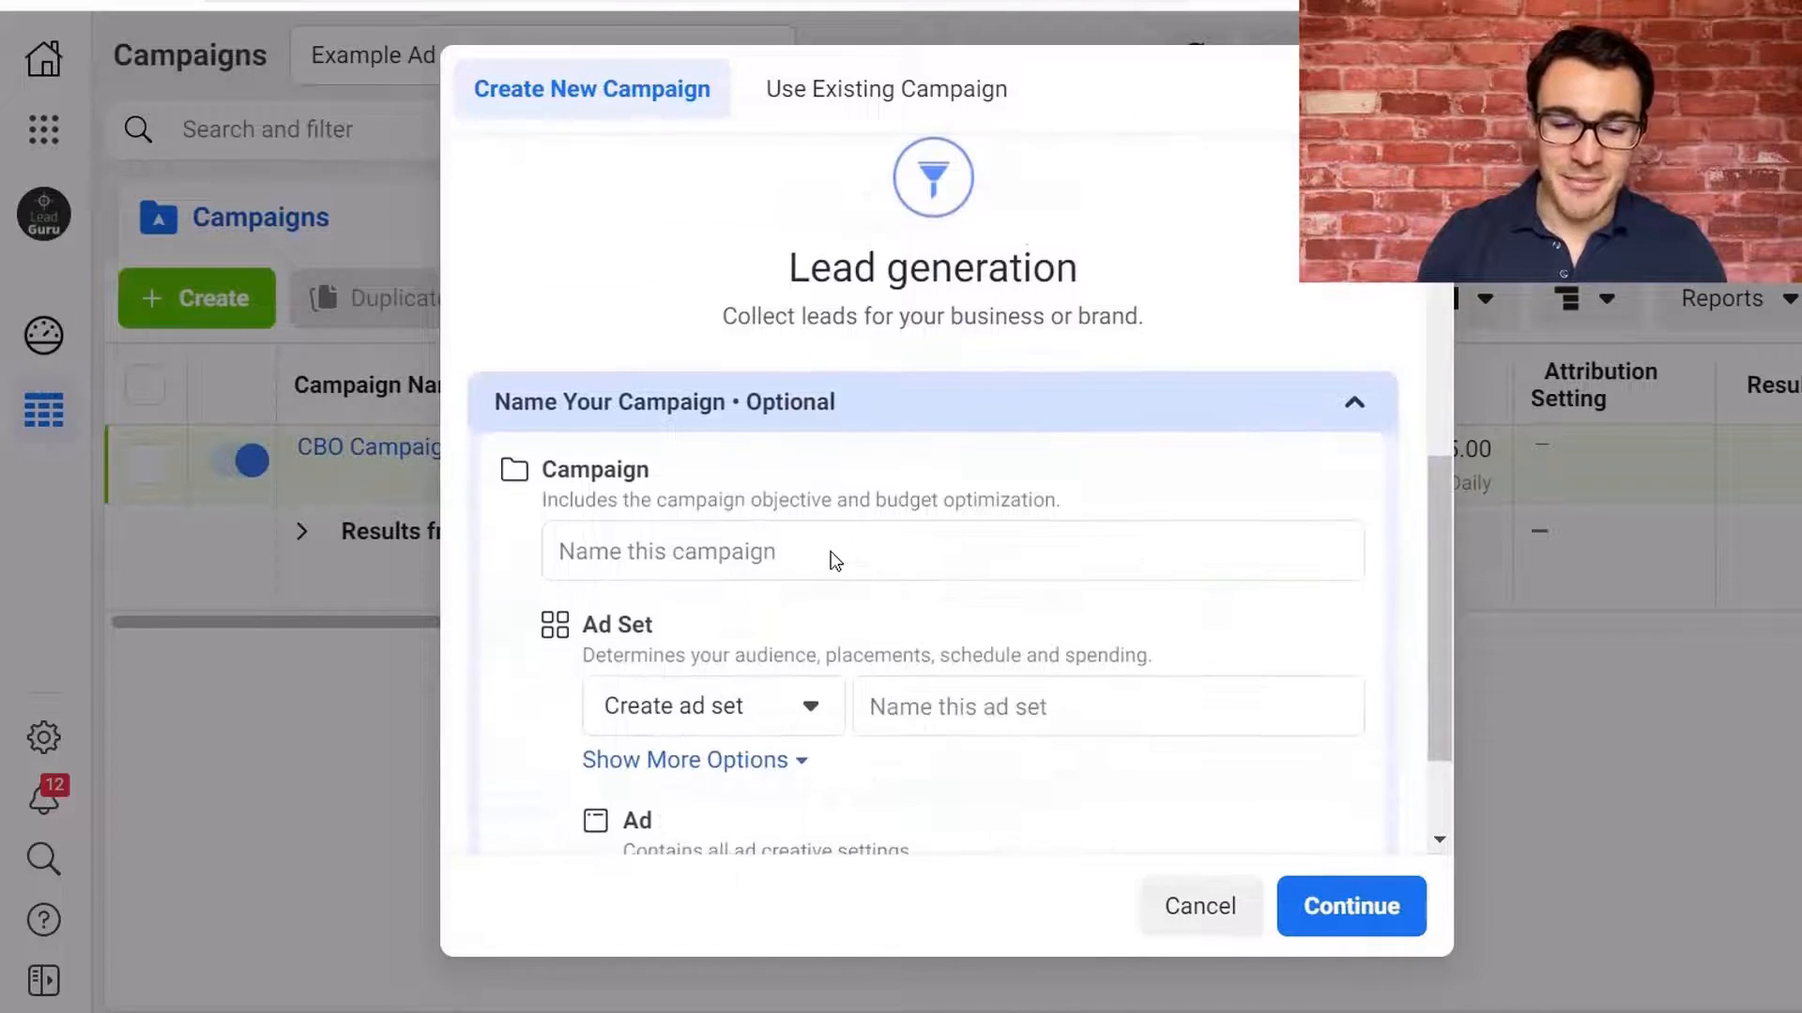
left_click(1354, 403)
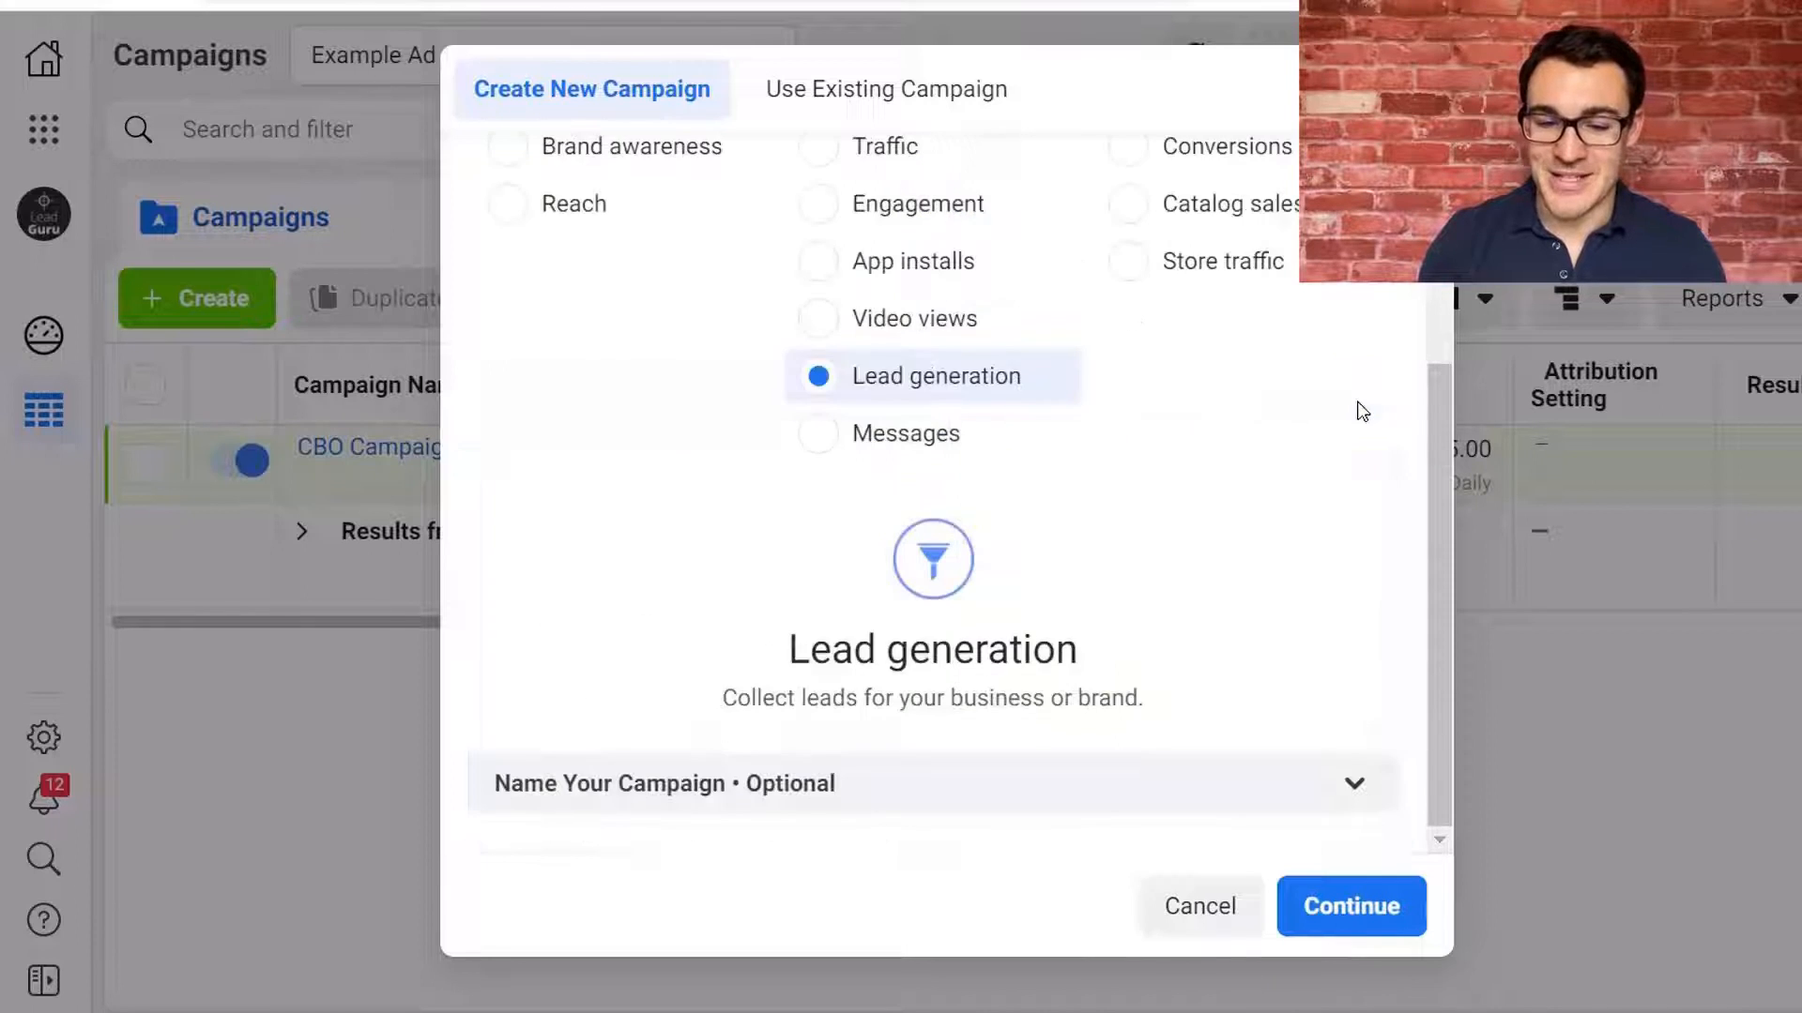
left_click(1359, 903)
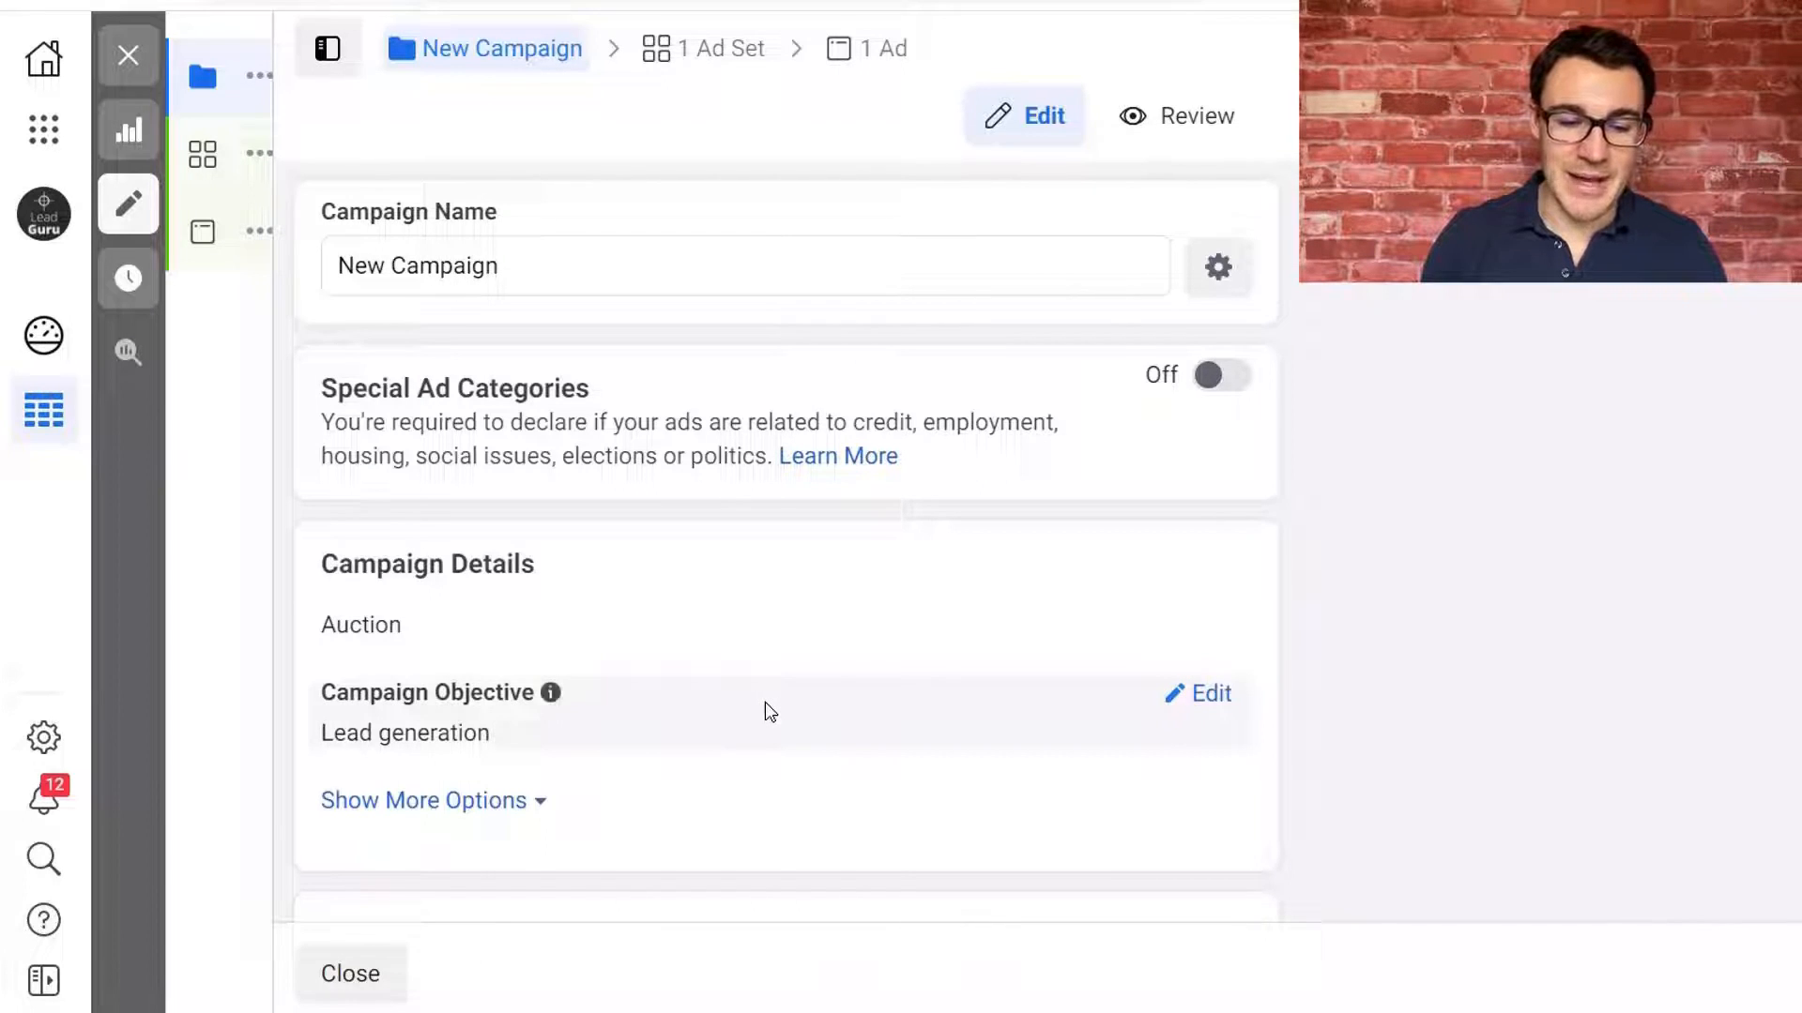
Expand the additional campaign details, review the spending limit and A/B test sections, and turn on Campaign Budget Optimization.
left_click(518, 804)
scroll(893, 836, "down", 3)
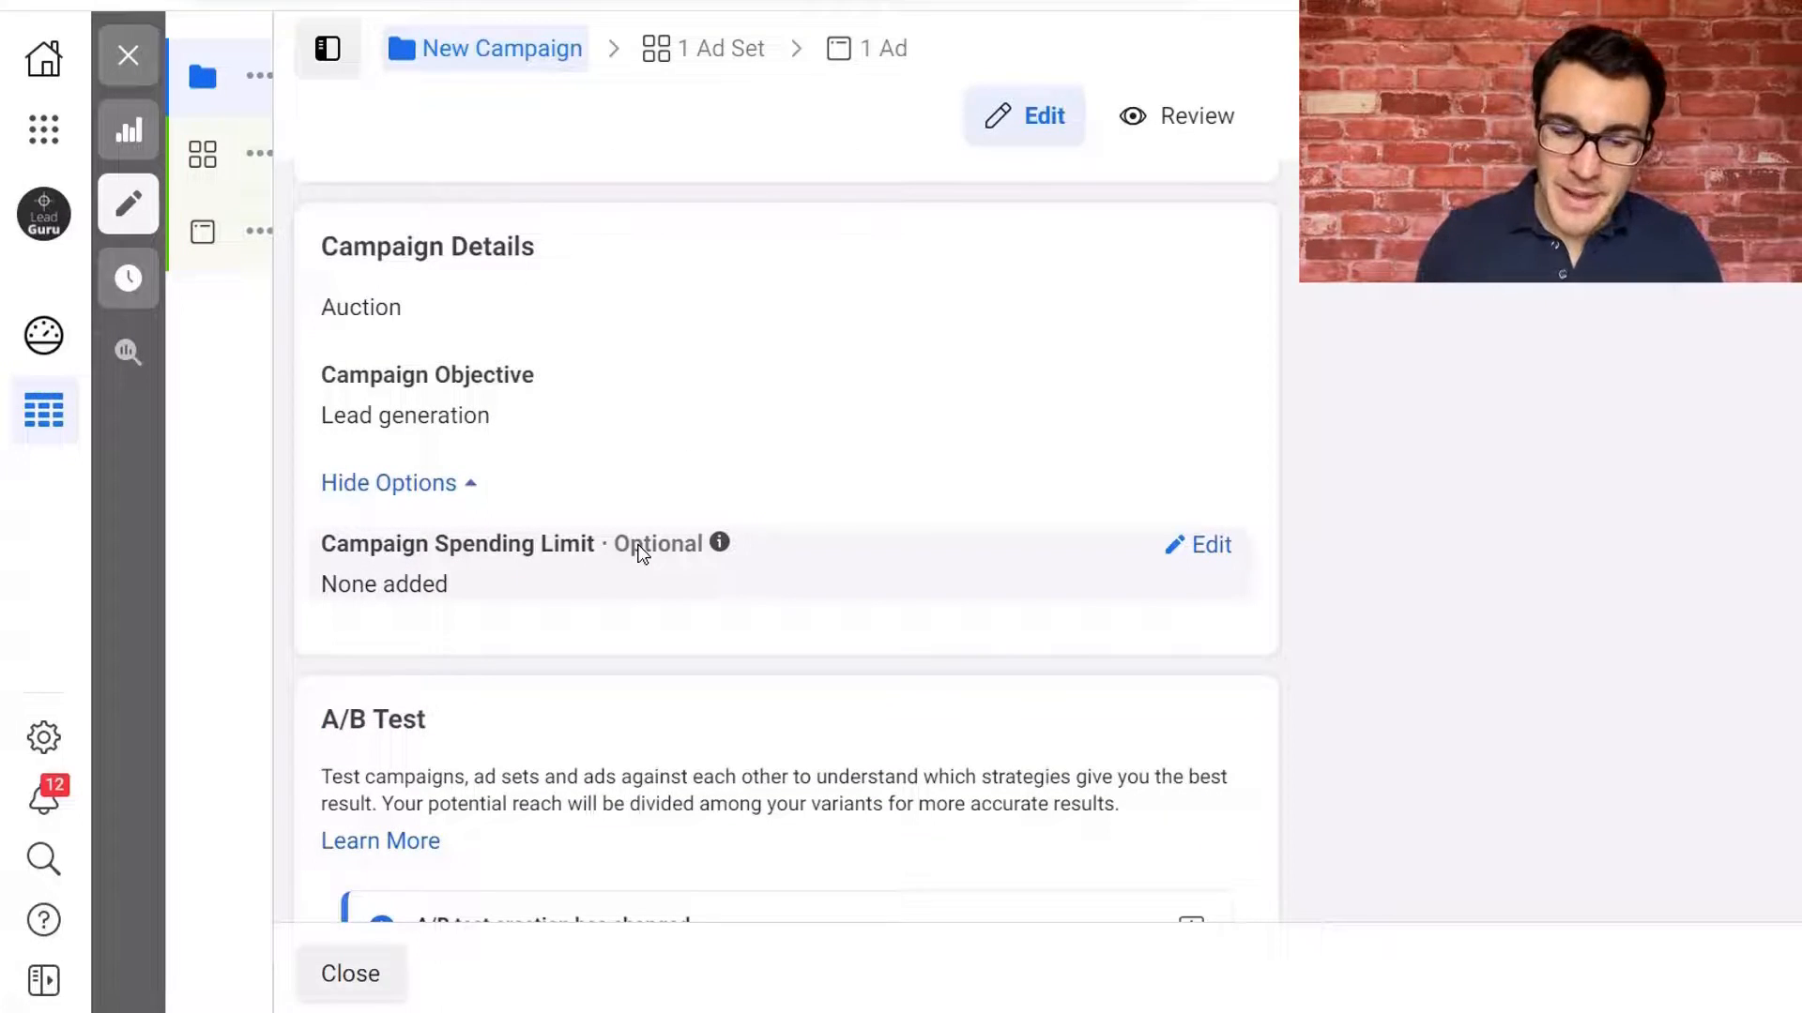
scroll(641, 552, "down", 2)
scroll(641, 552, "down", 5)
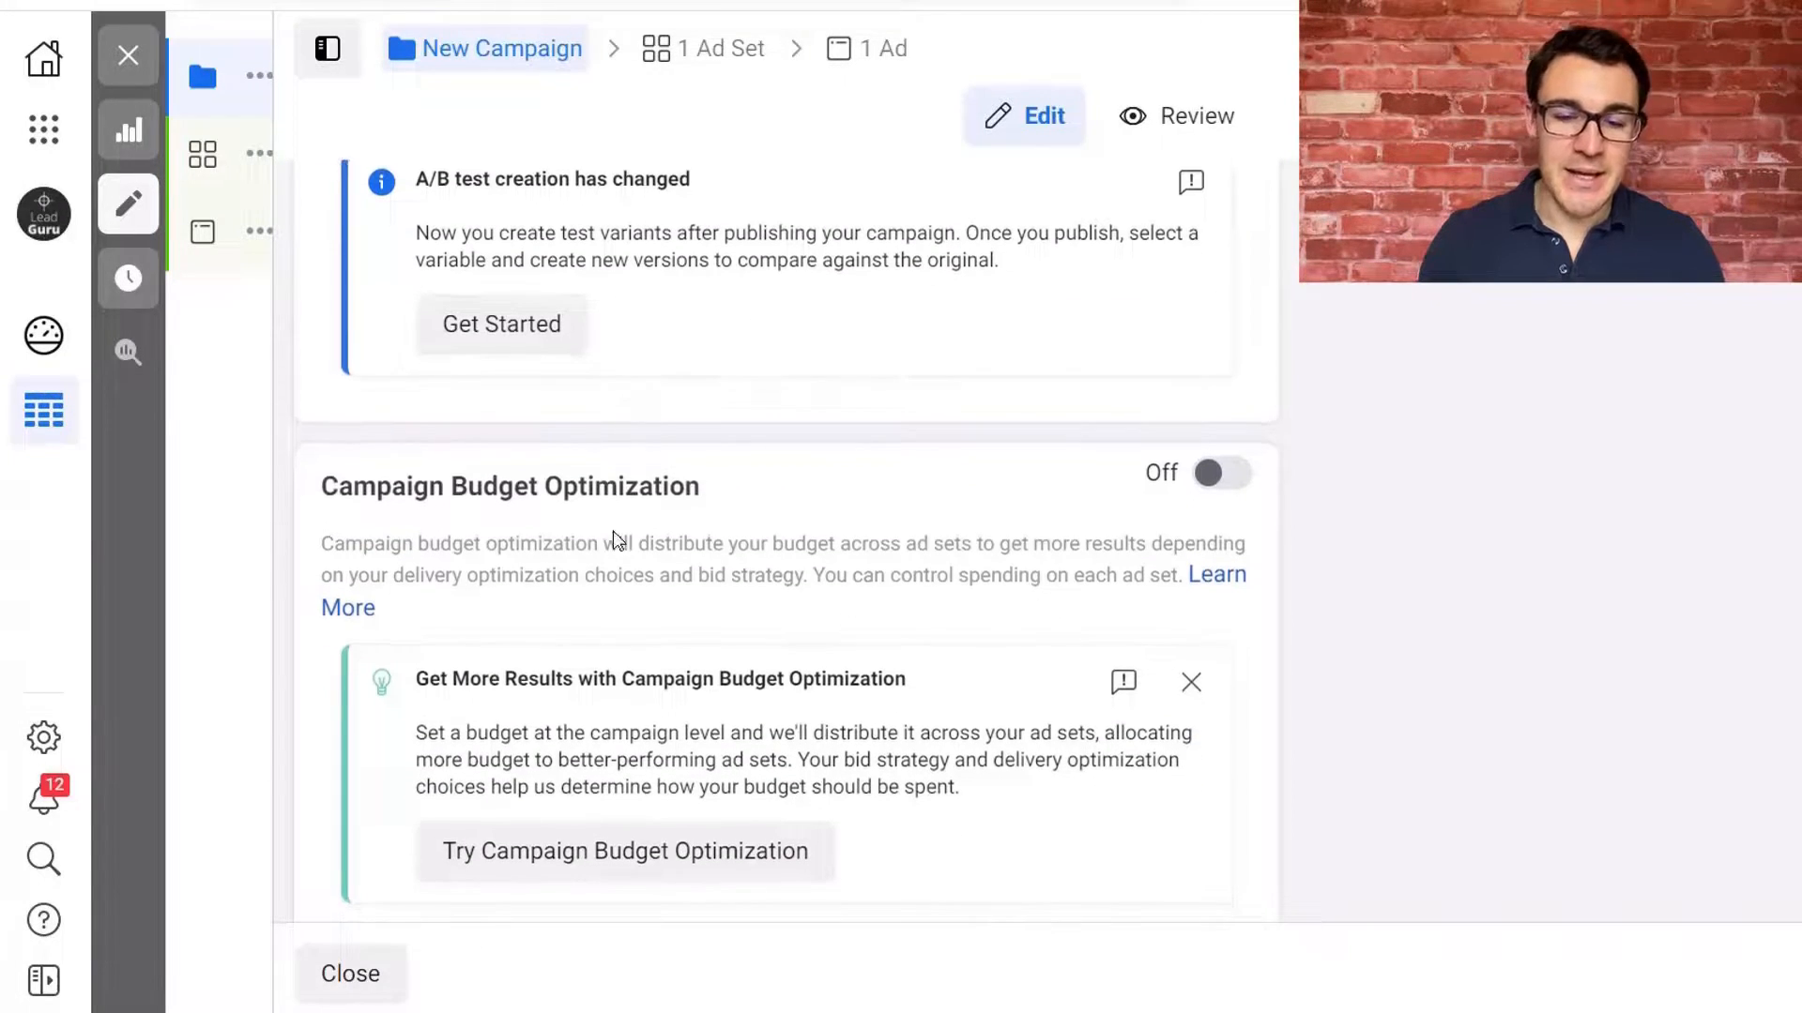
scroll(659, 561, "up", 5)
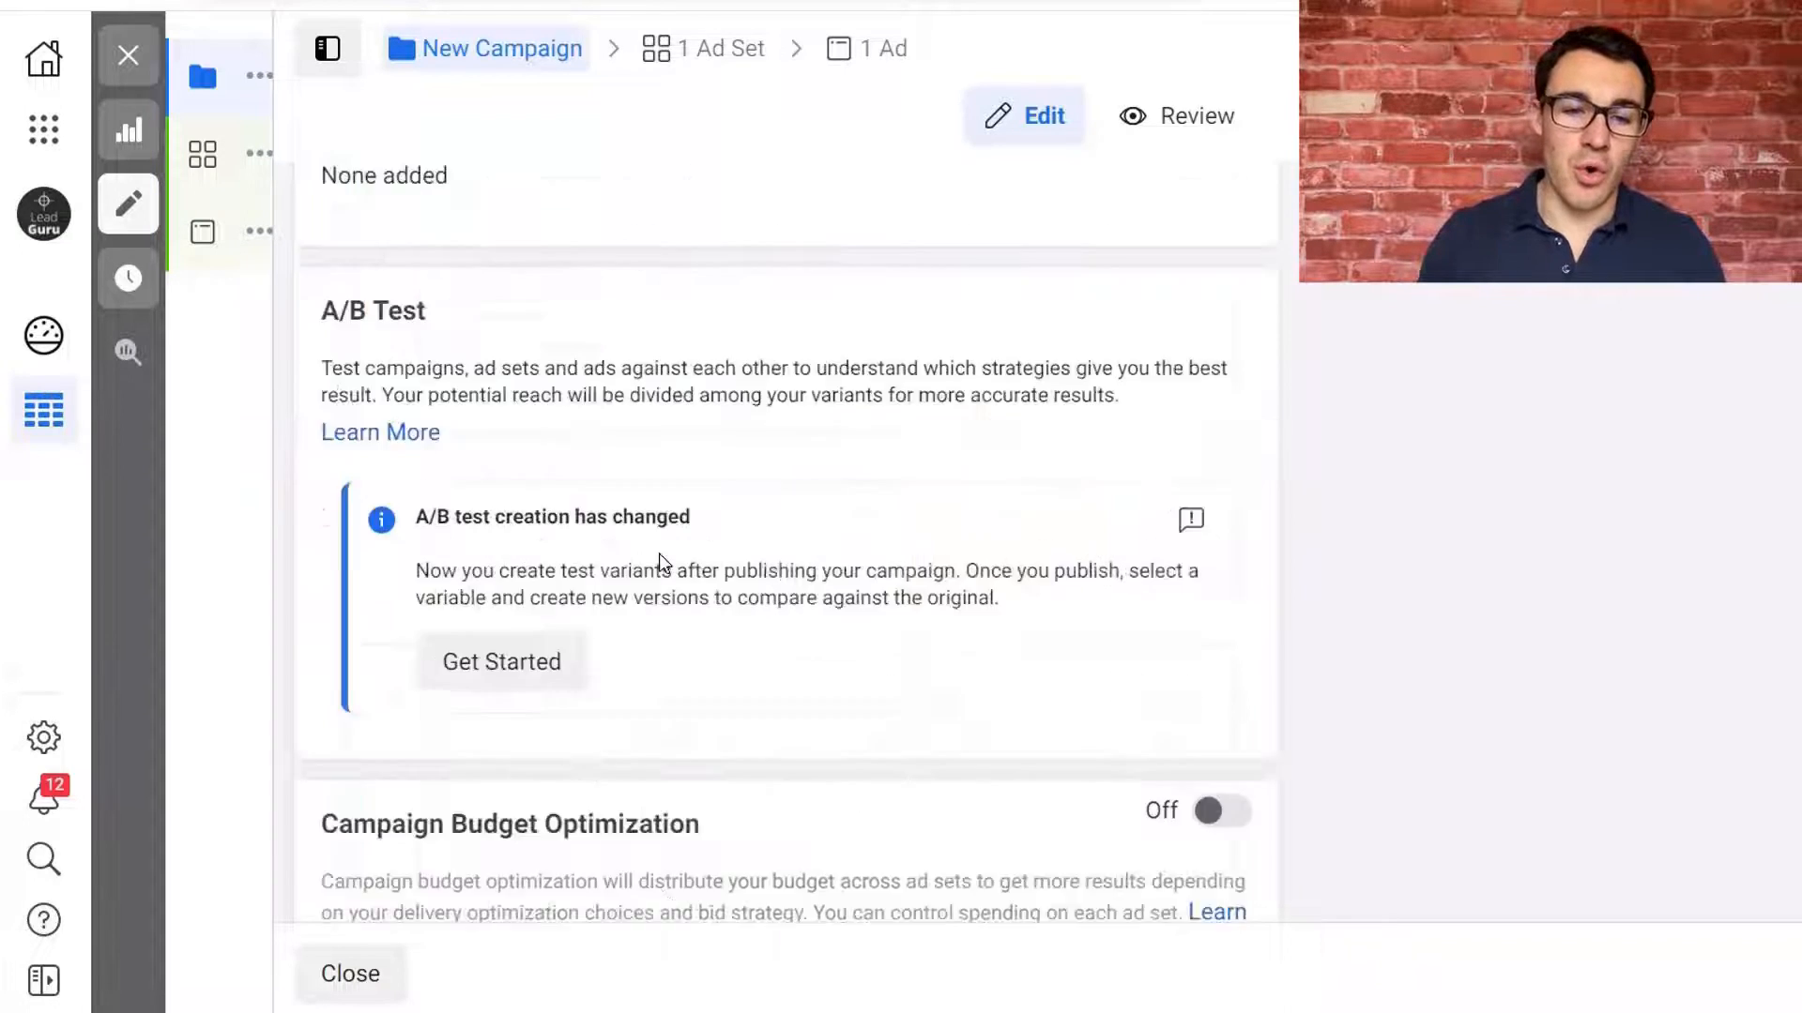
scroll(853, 554, "down", 4)
scroll(858, 560, "down", 1)
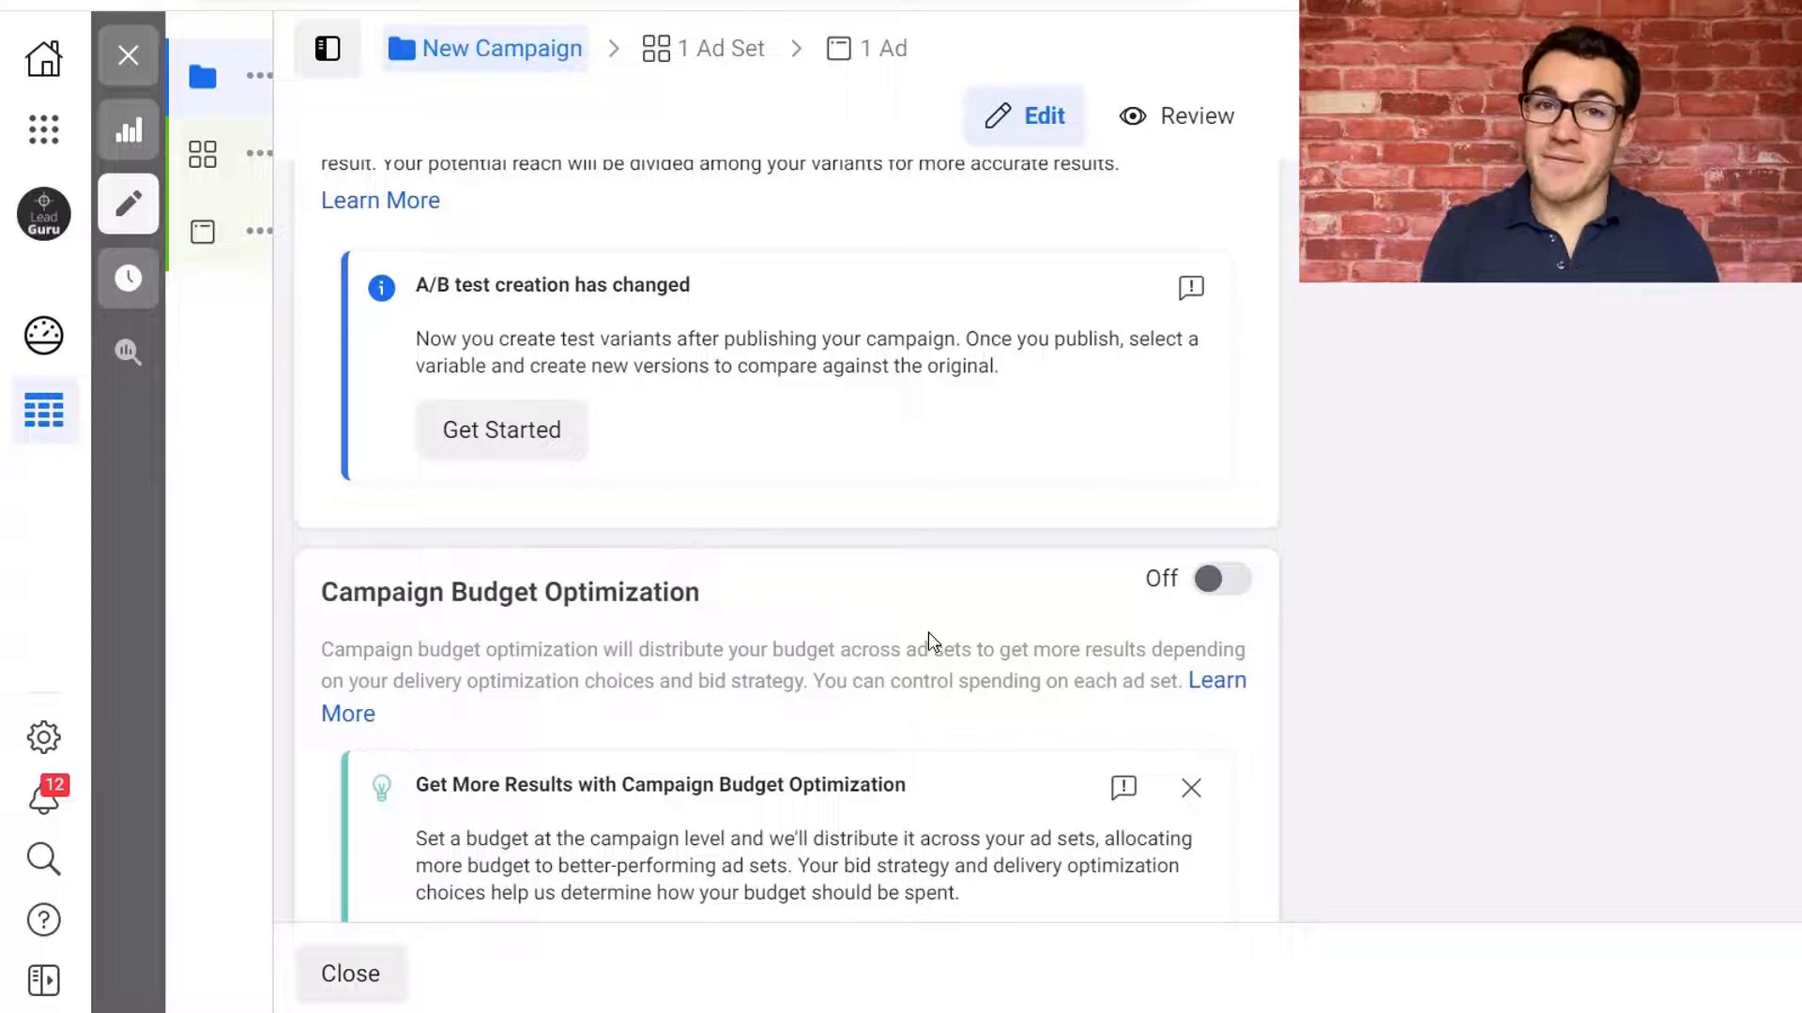
scroll(927, 632, "down", 2)
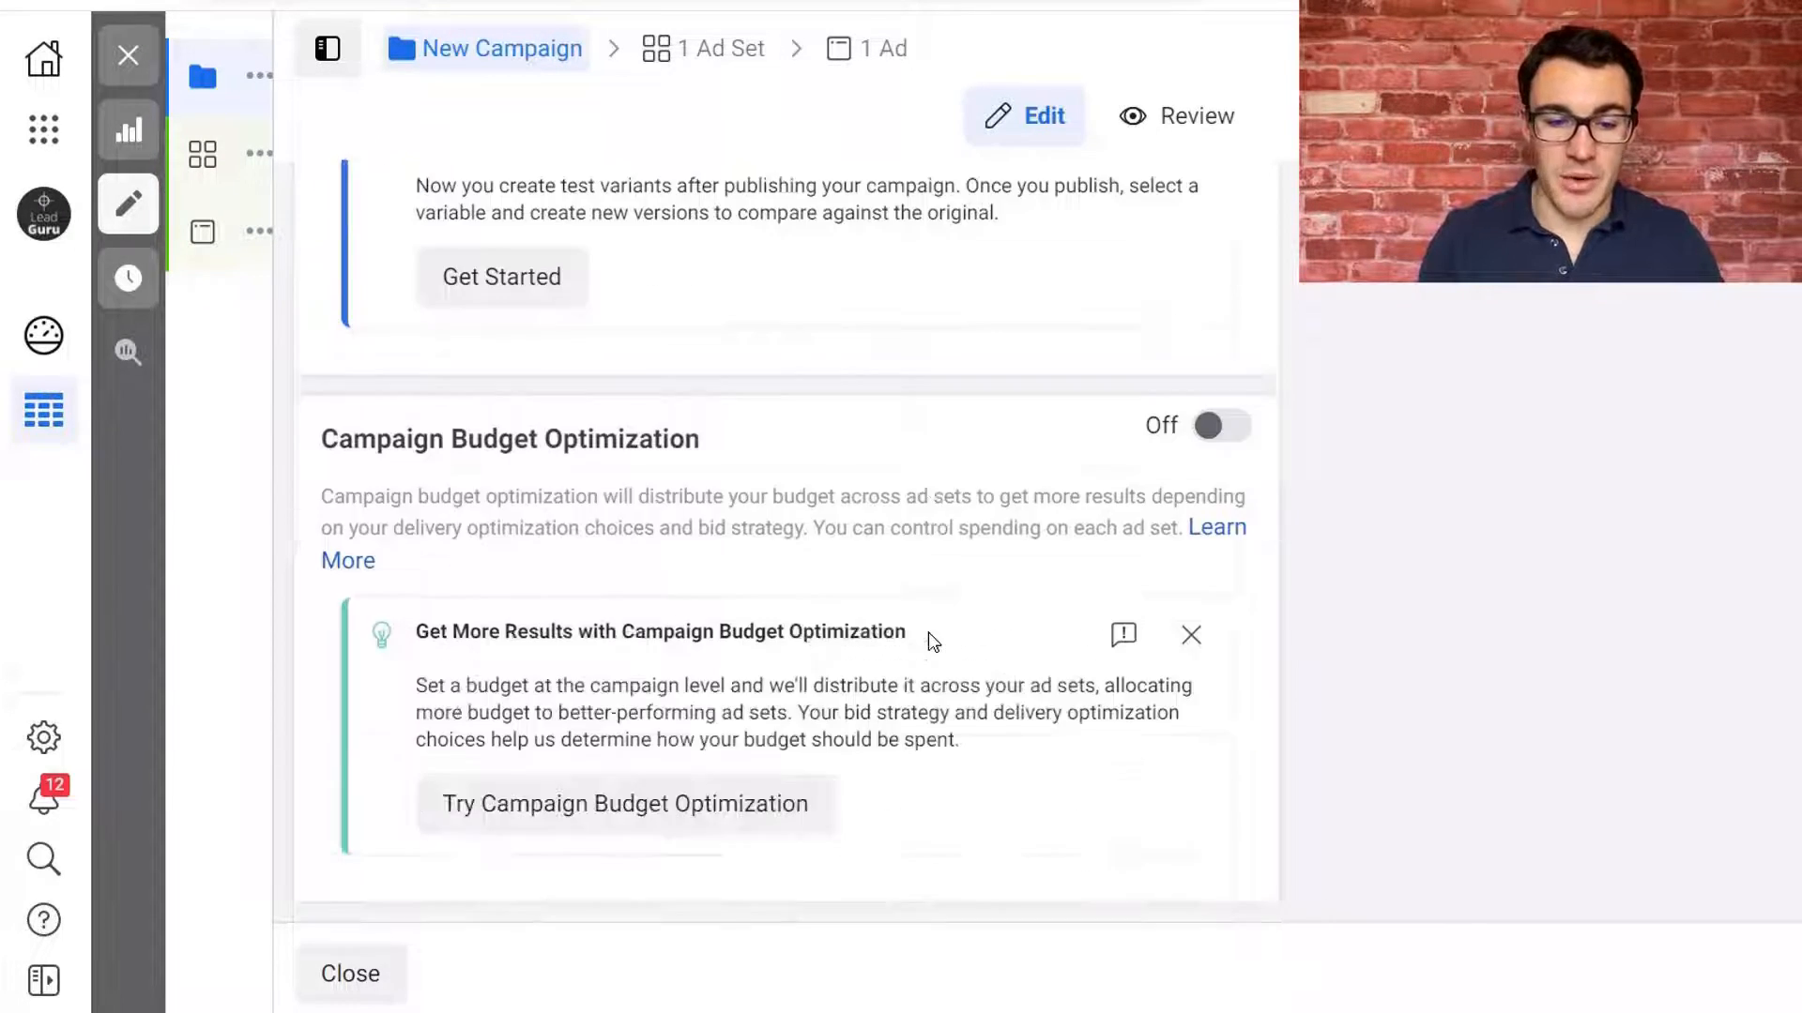
left_click(1209, 435)
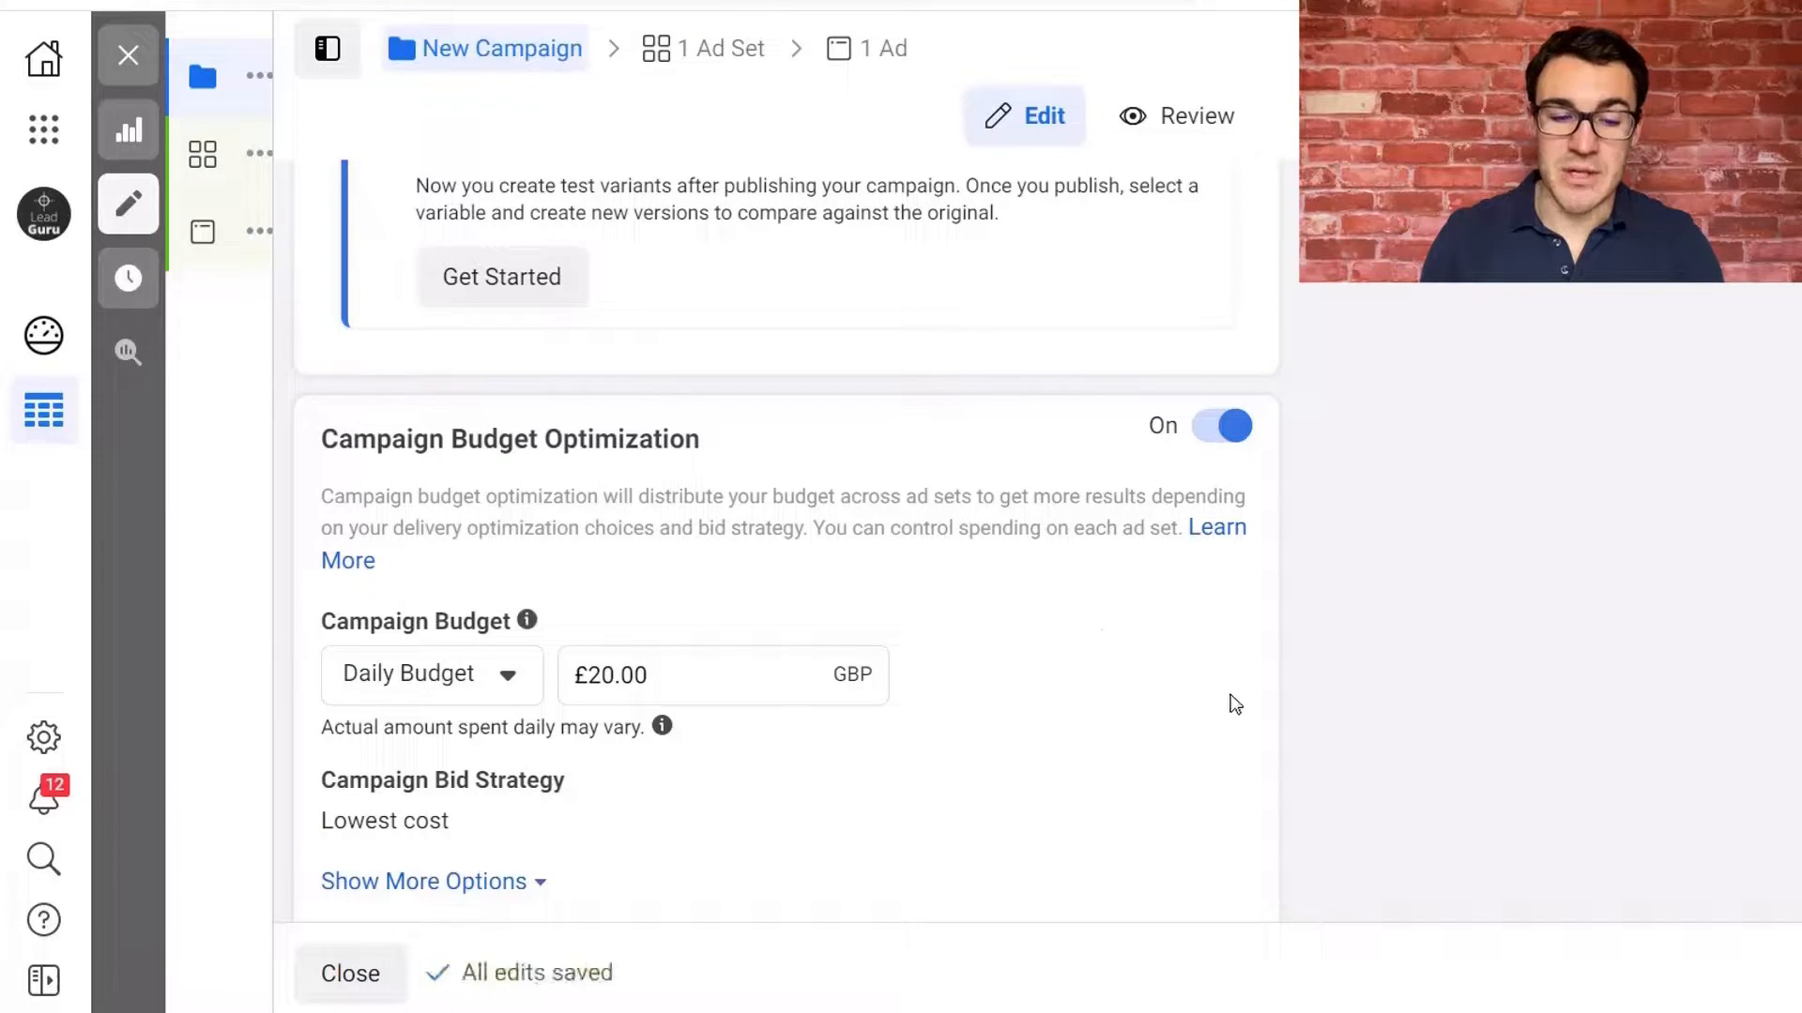
Examine the campaign's daily budget, bid strategy and expanded ad scheduling options, along with the rest of the campaign settings.
scroll(1231, 704, "down", 1)
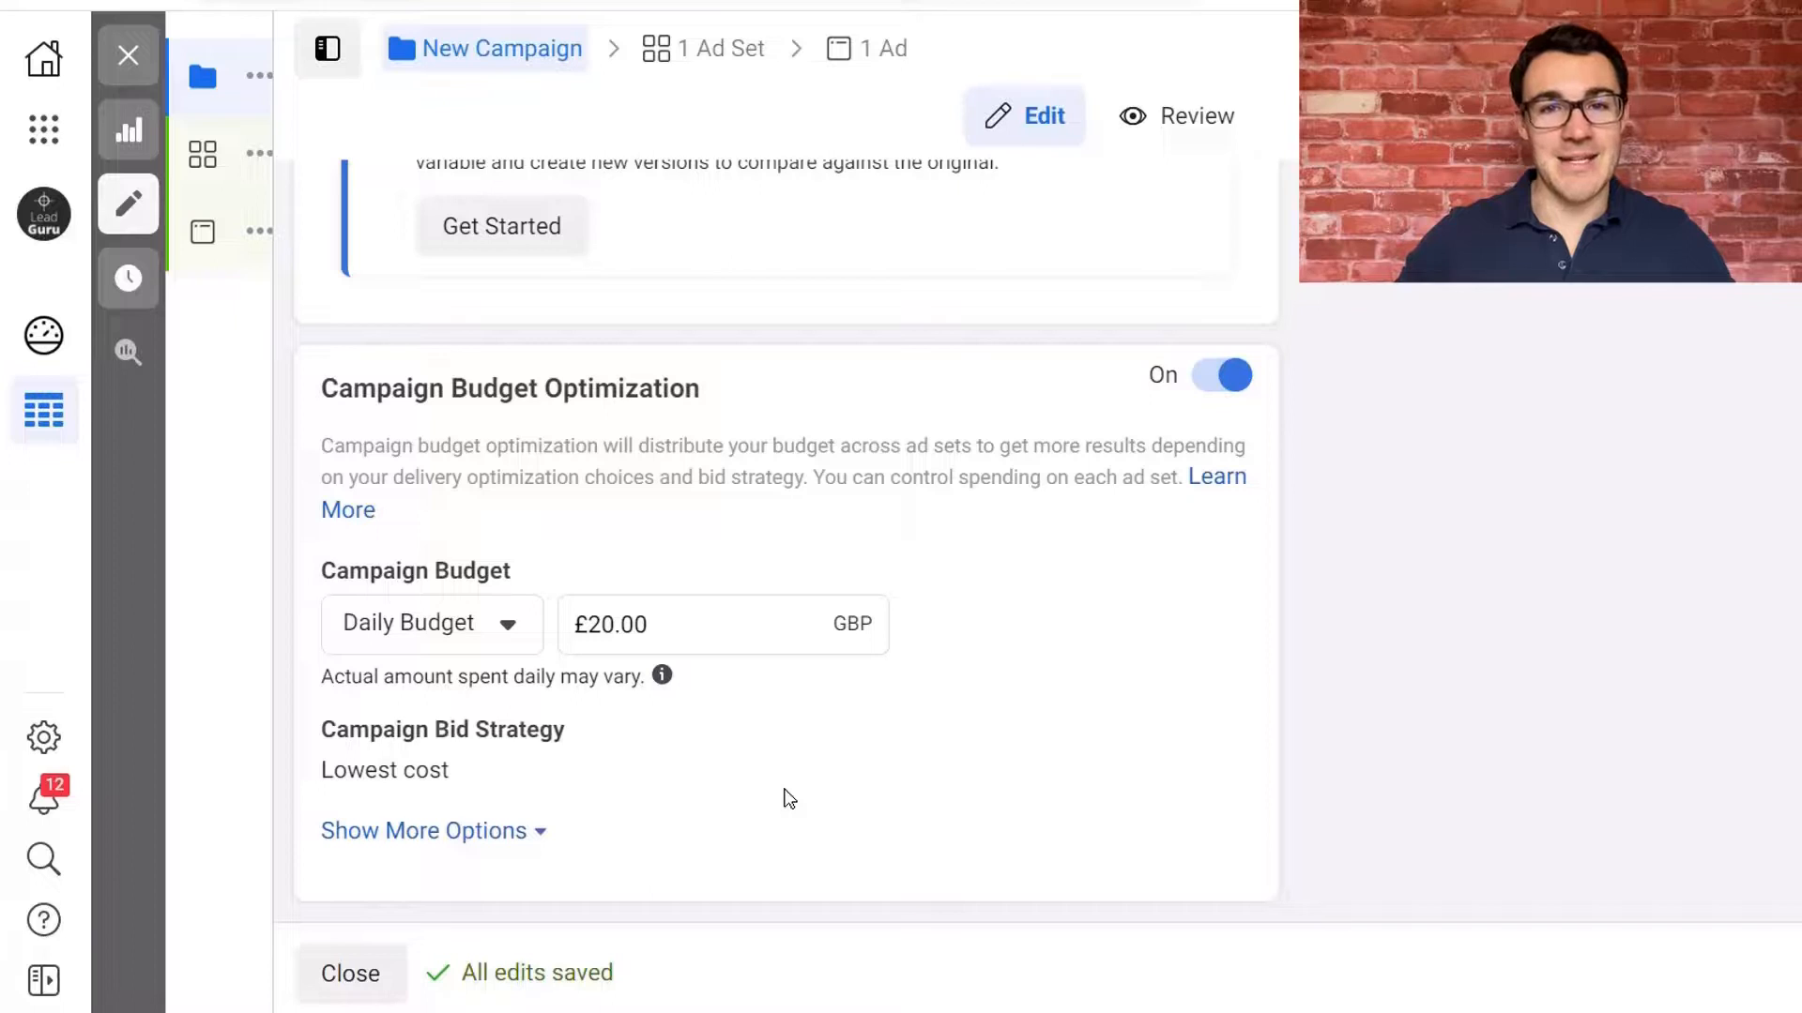
mouse_move(767, 728)
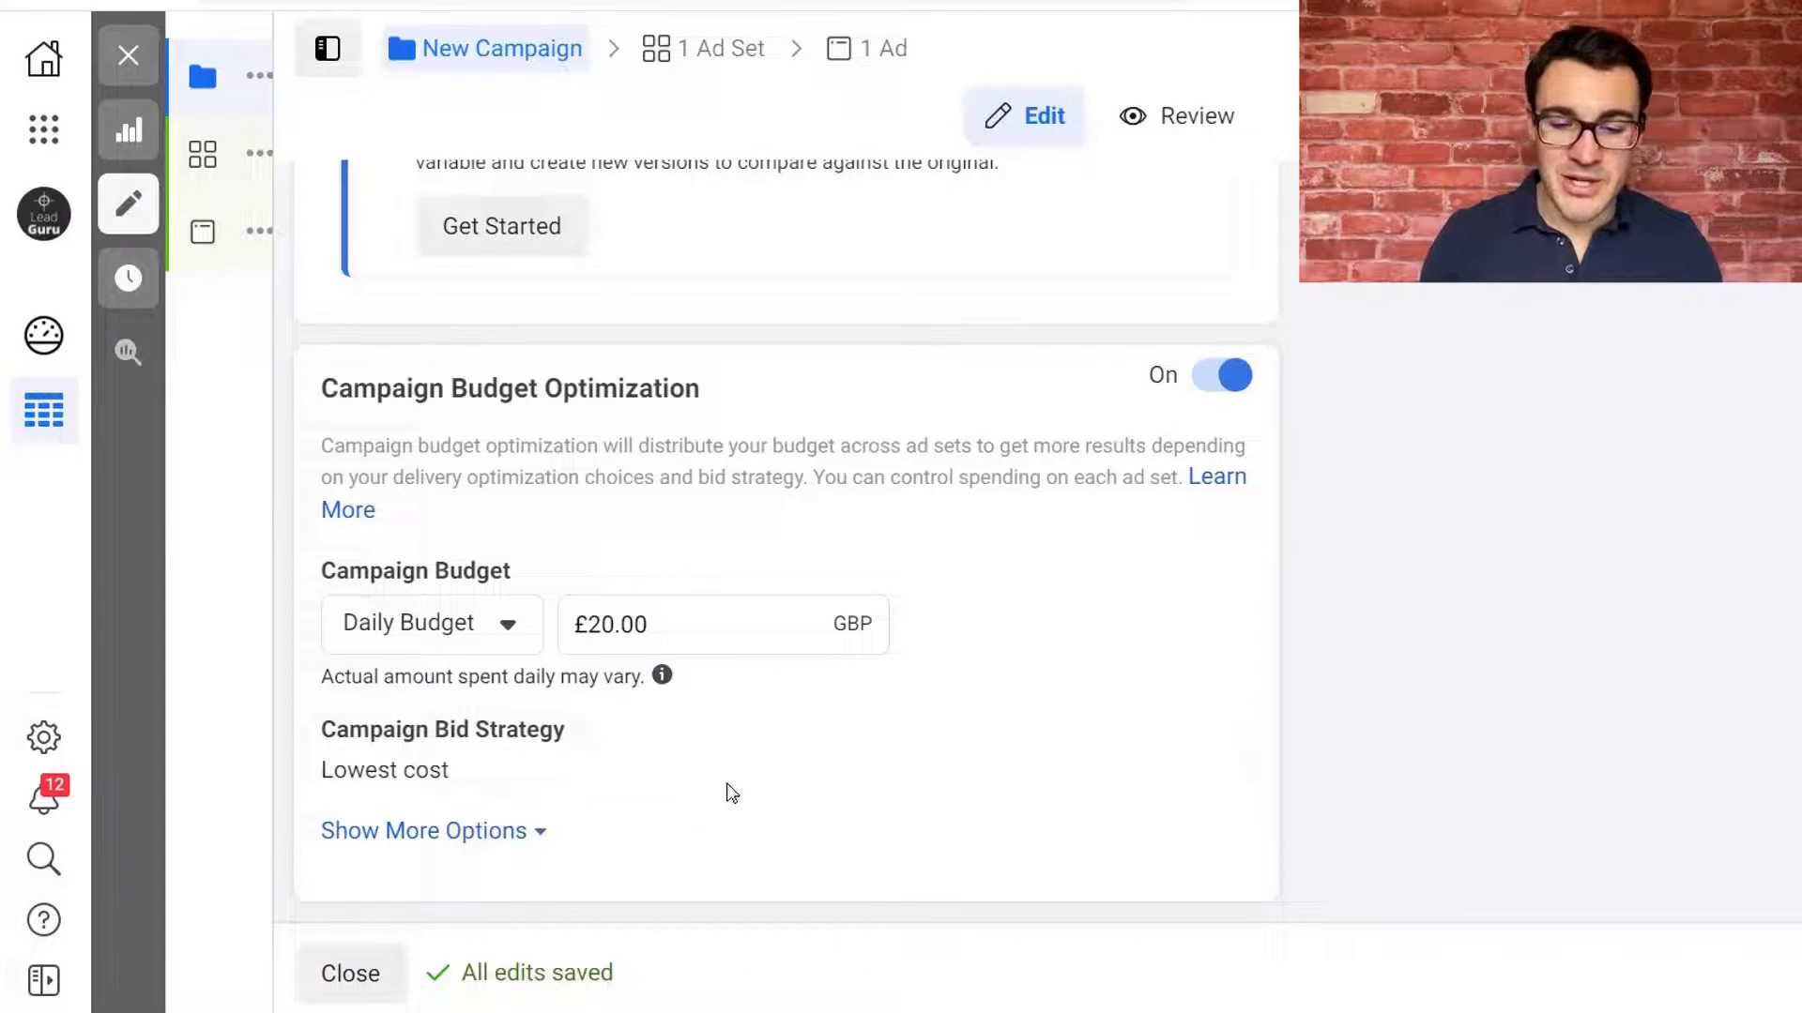
mouse_move(851, 779)
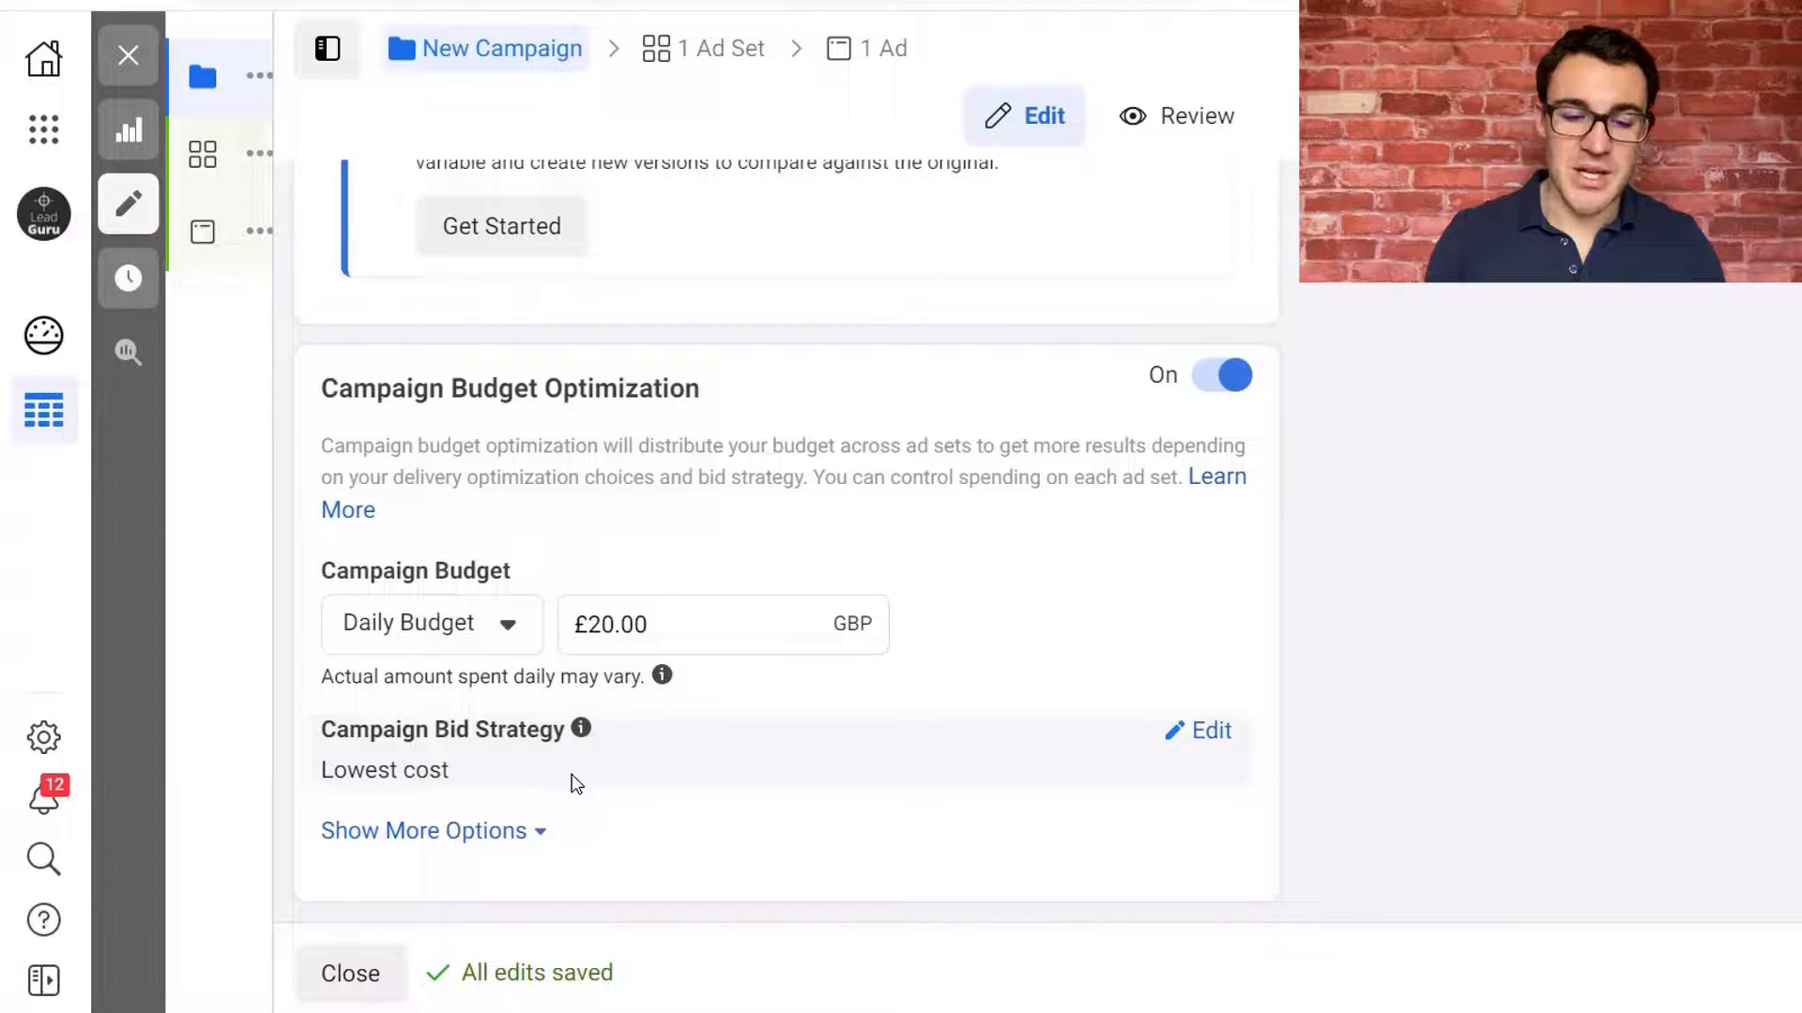
left_click(531, 832)
scroll(718, 783, "down", 1)
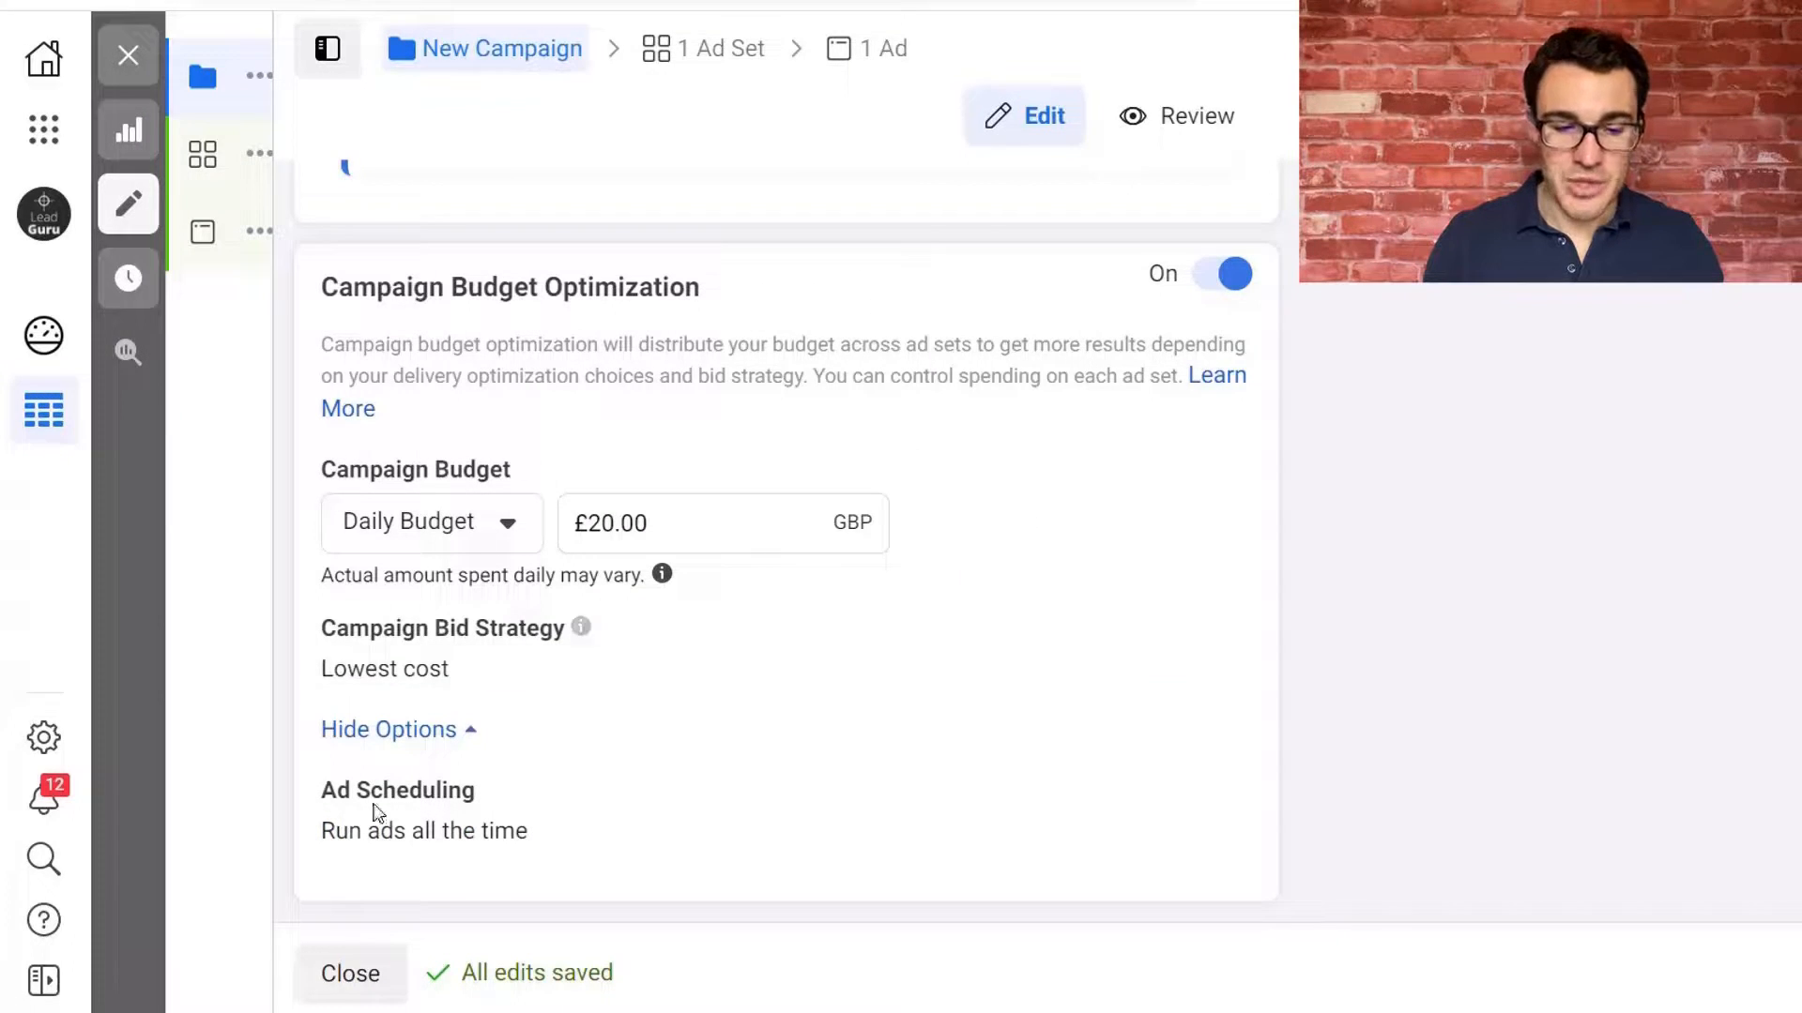
scroll(789, 808, "up", 4)
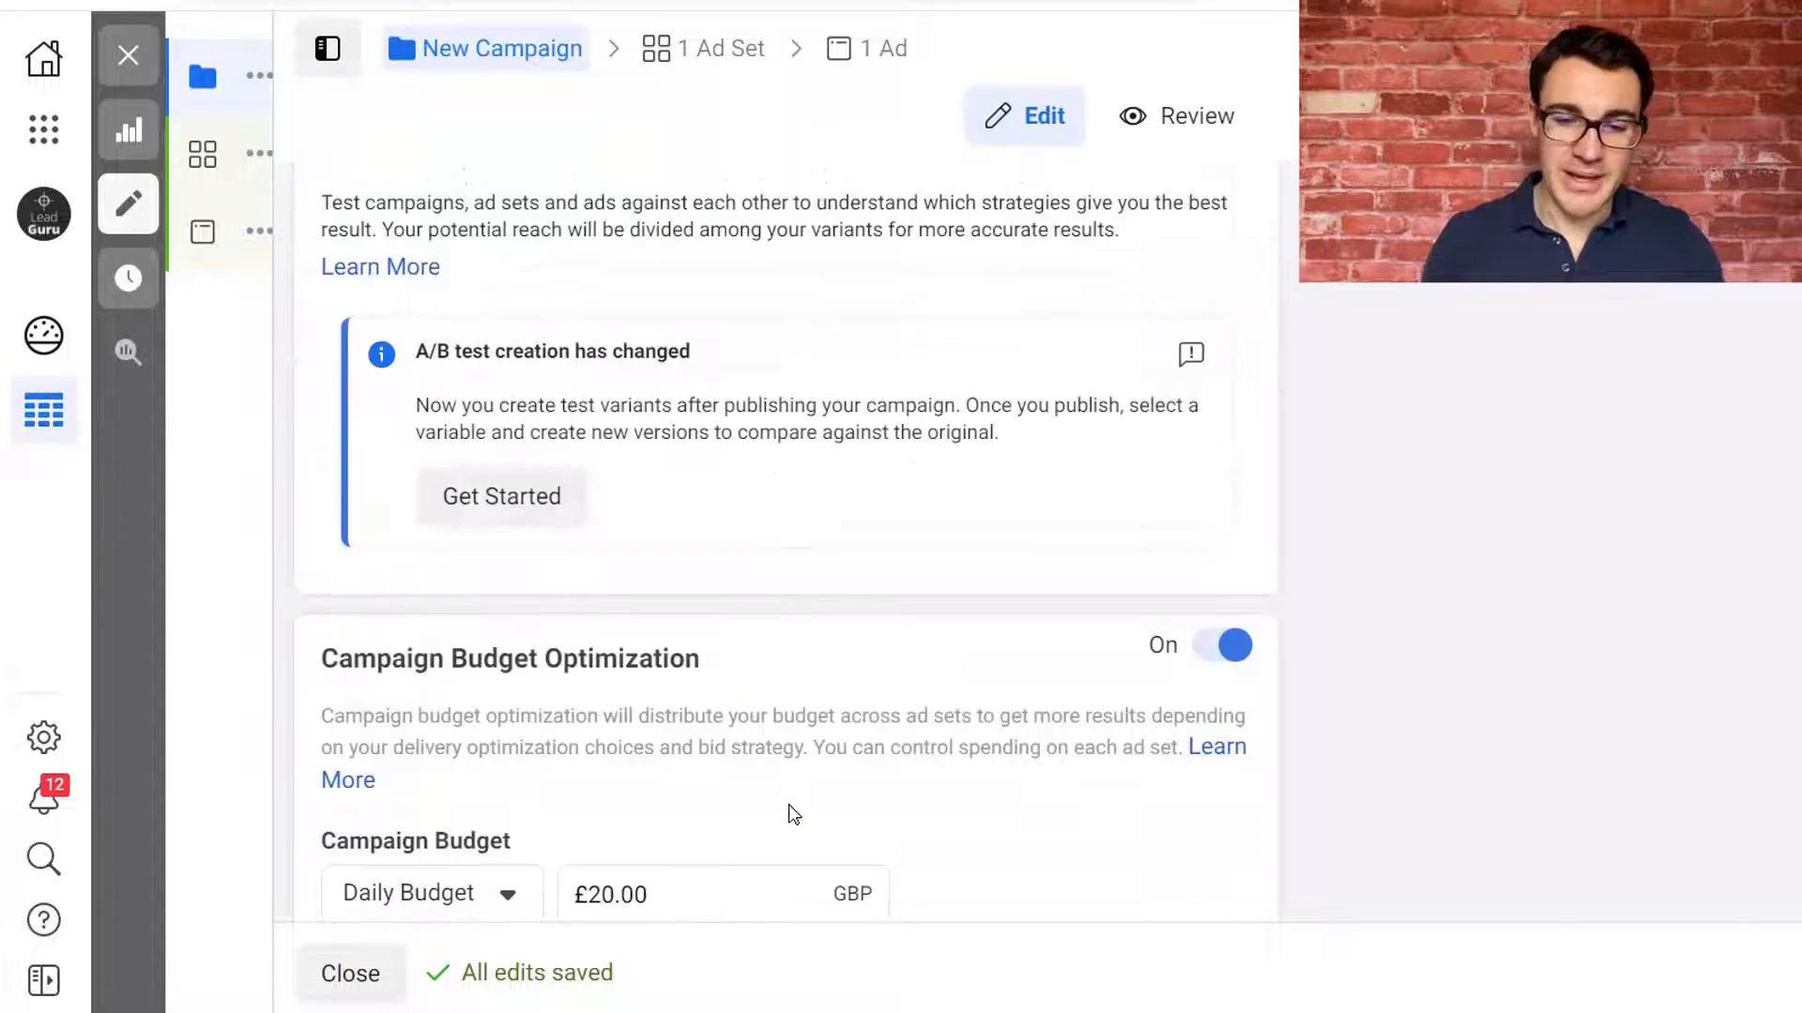
scroll(1181, 762, "up", 9)
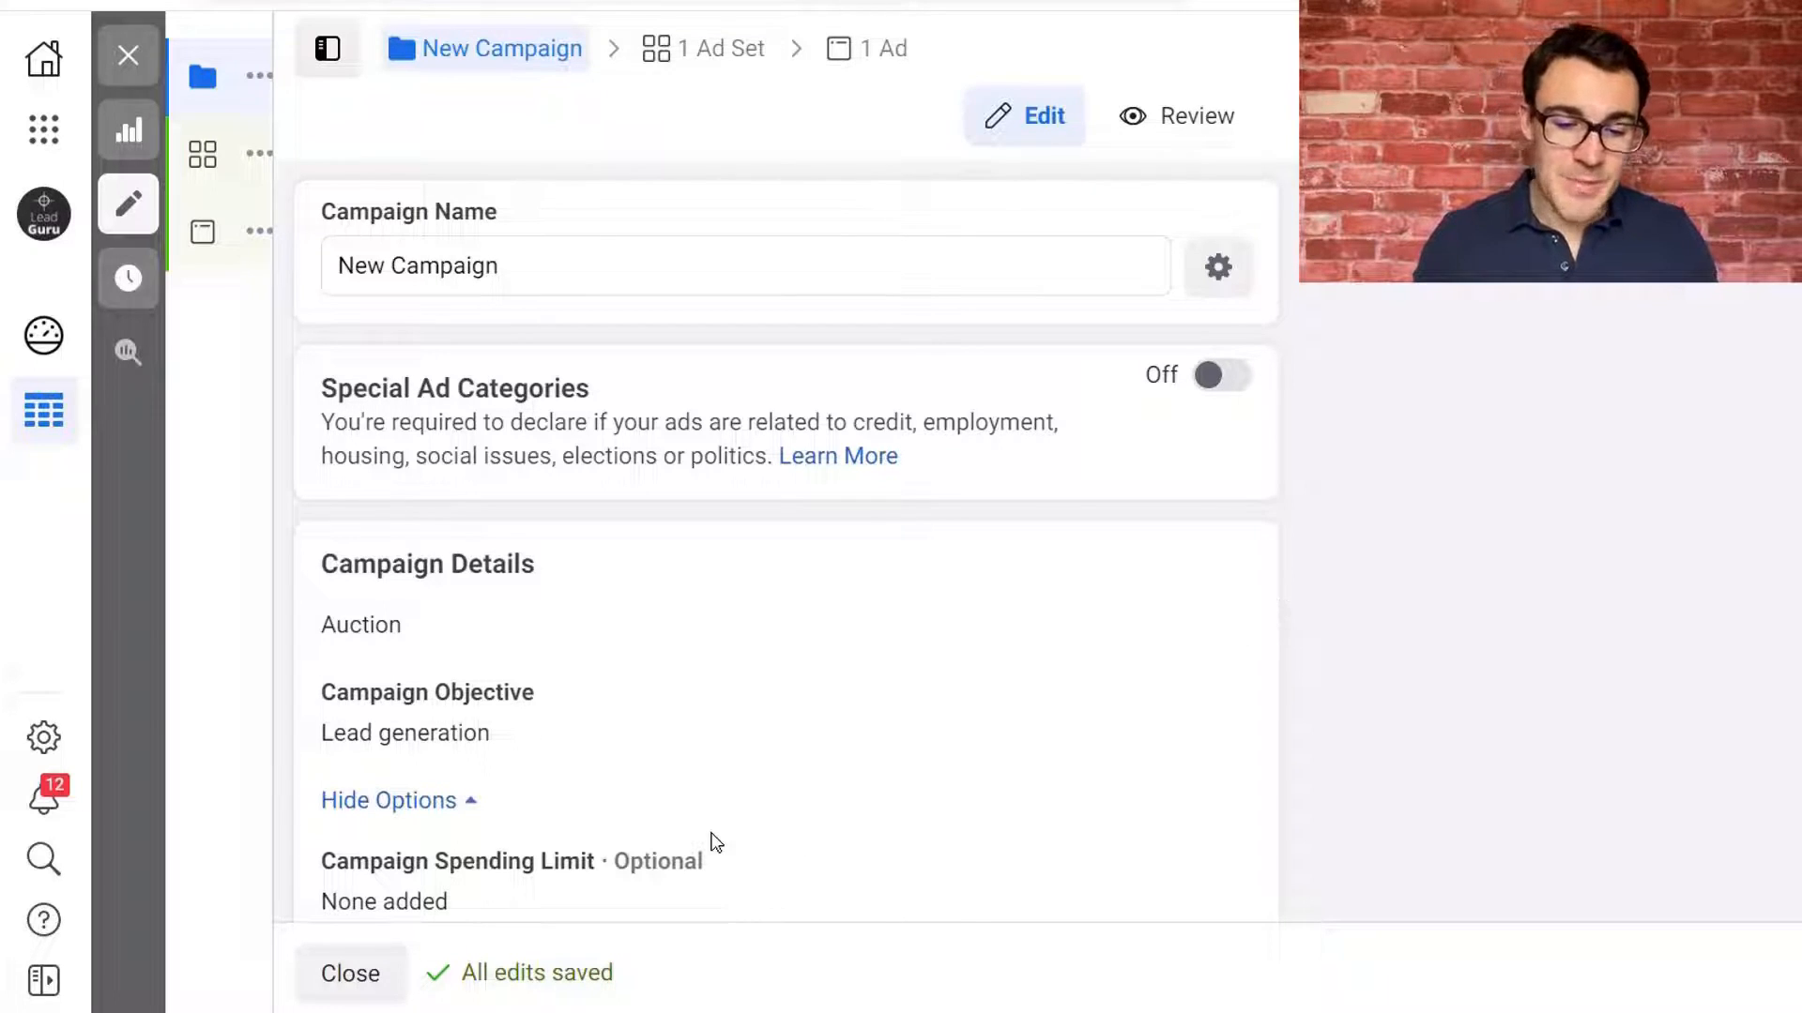
scroll(712, 840, "down", 10)
scroll(724, 707, "down", 4)
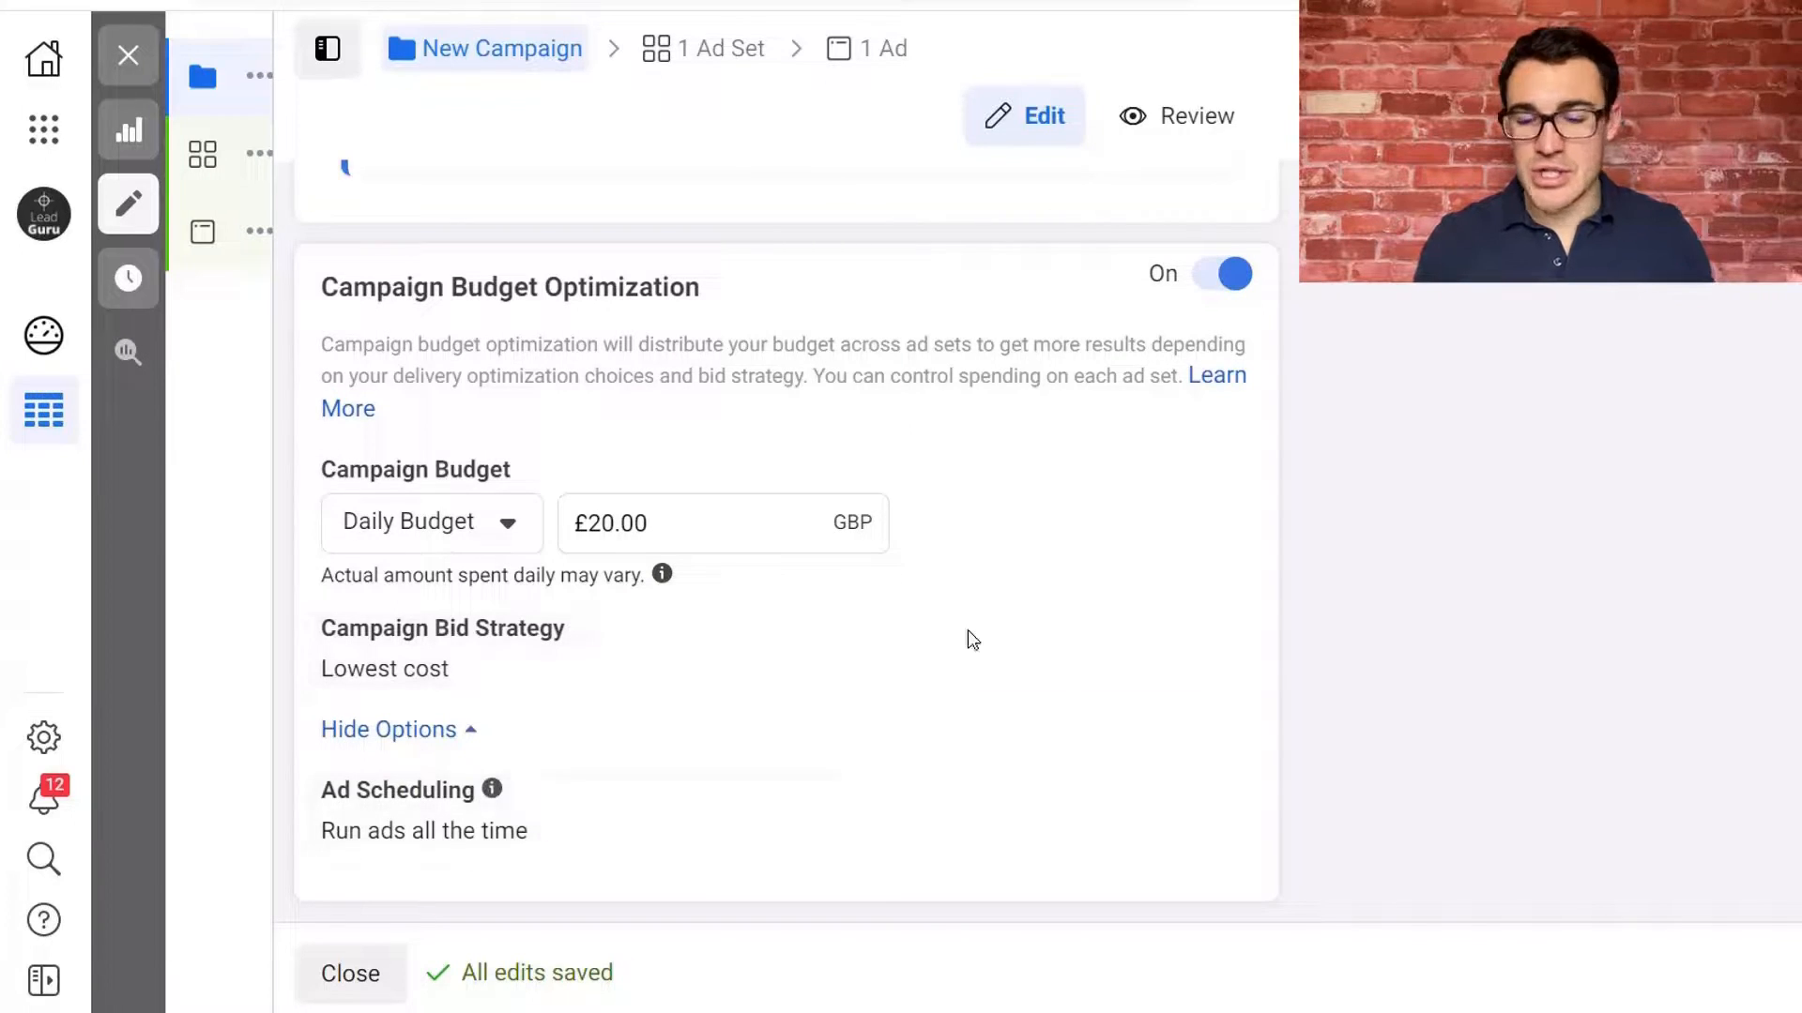
Rename the campaign as New Lead Generation Campaign.
scroll(966, 628, "up", 10)
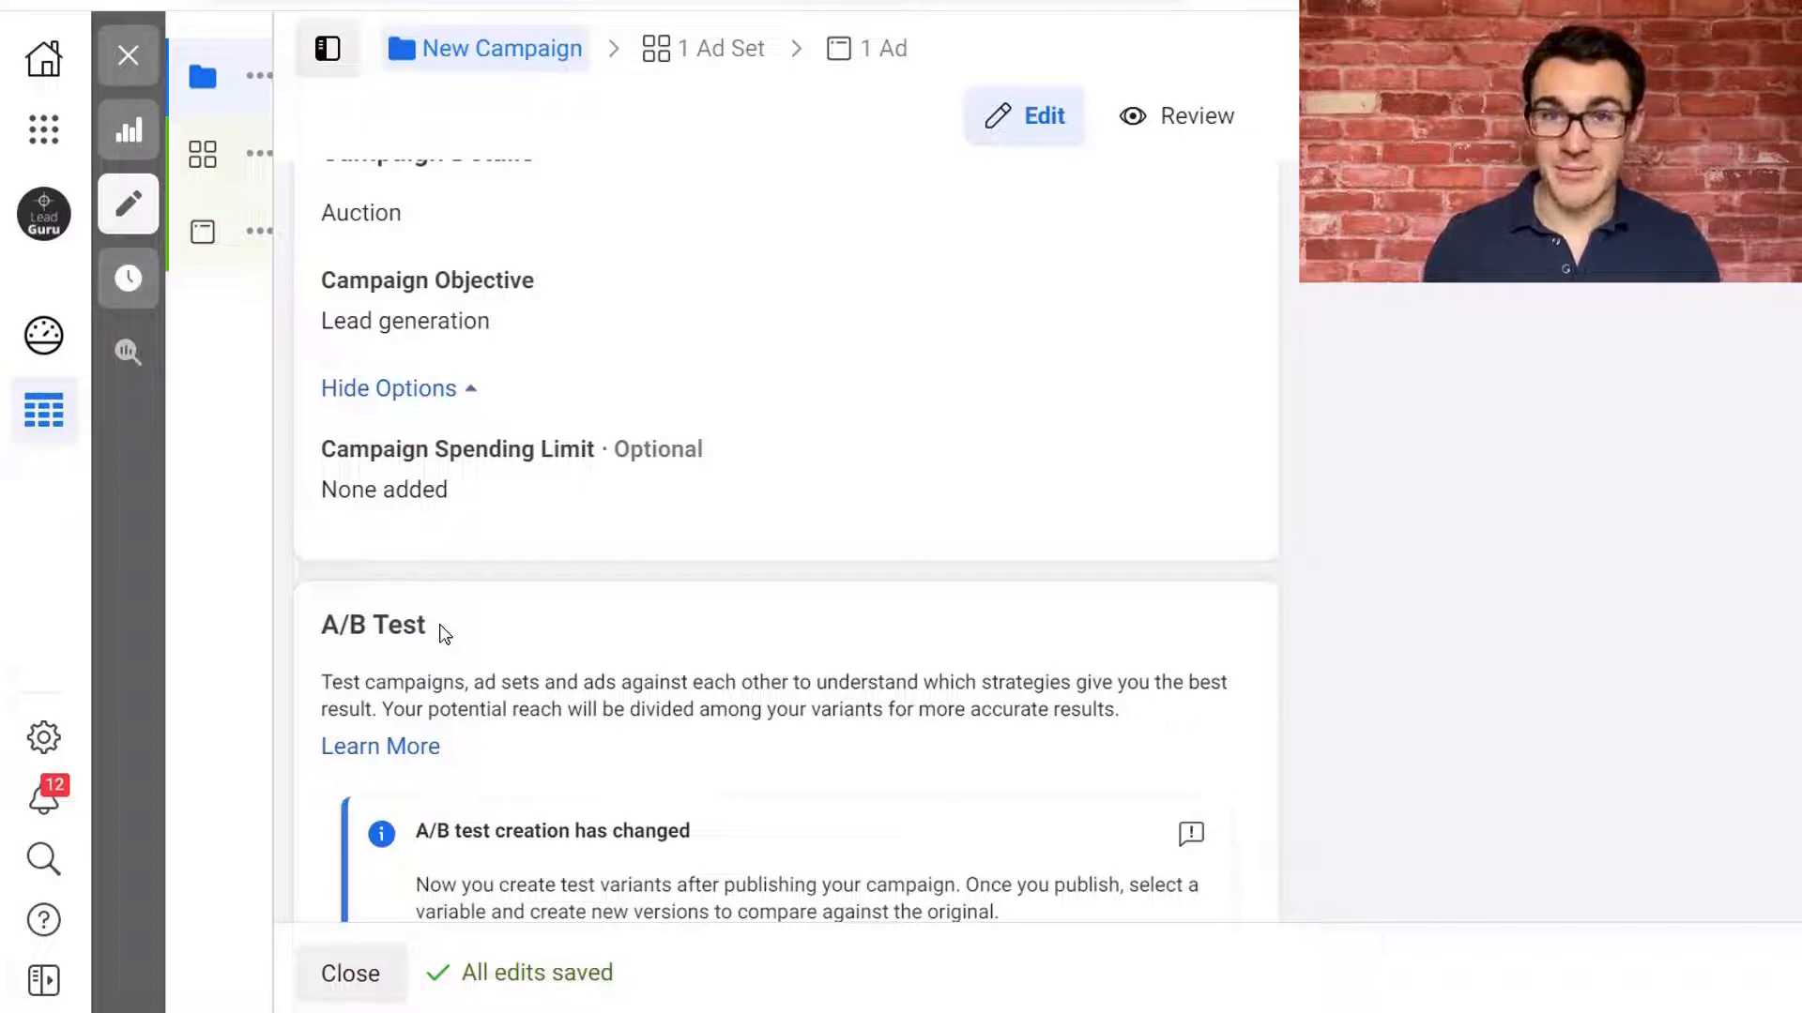
scroll(1025, 510, "up", 4)
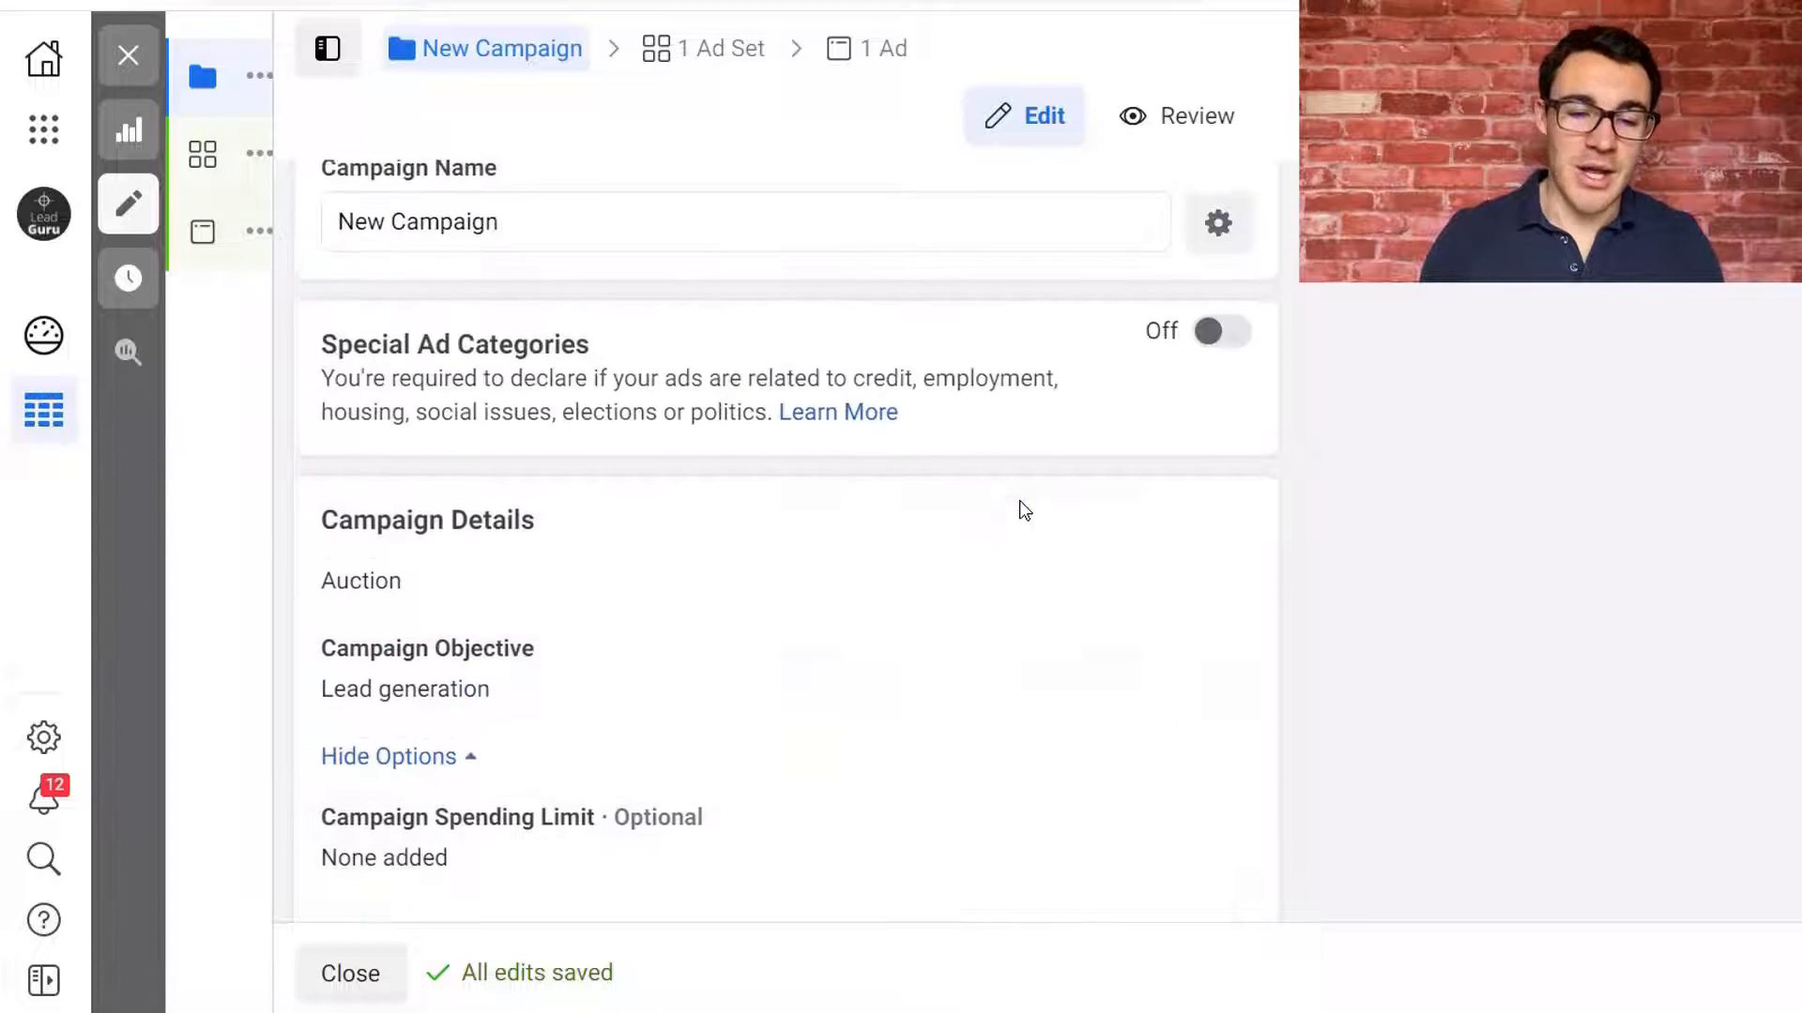
scroll(1309, 640, "up", 1)
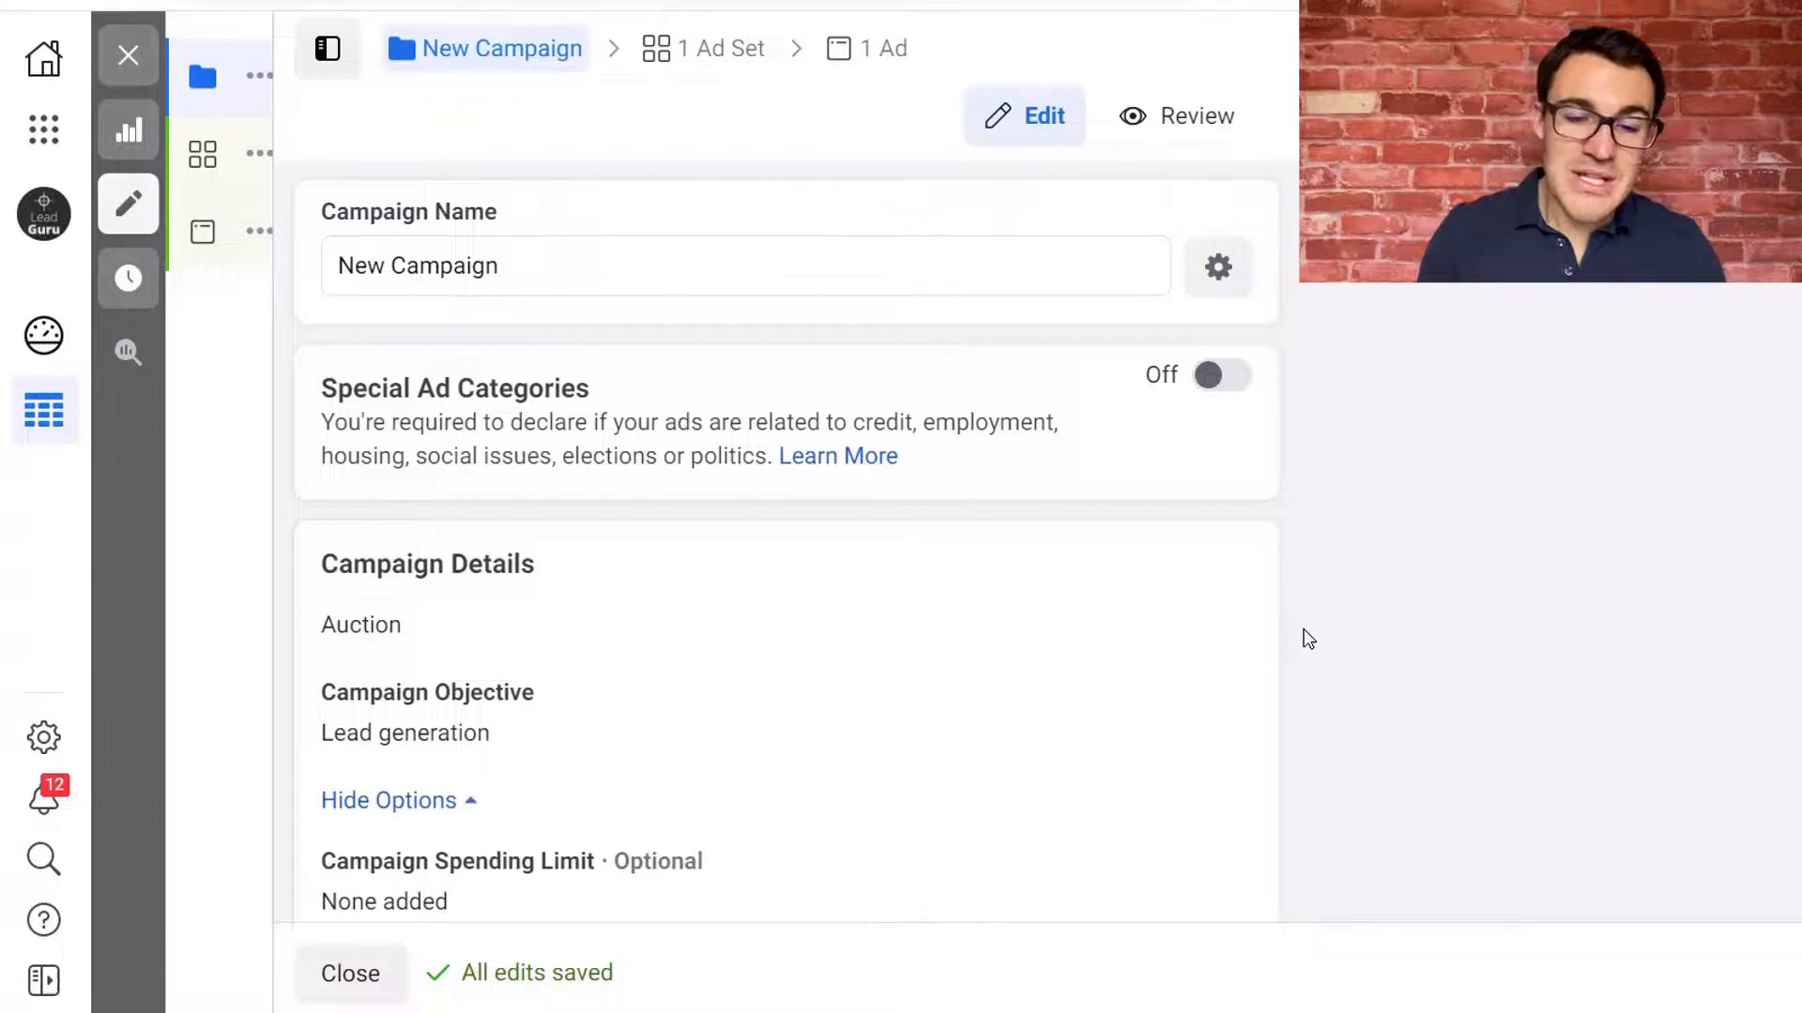
left_click_drag(499, 266, 399, 282)
type("Lea")
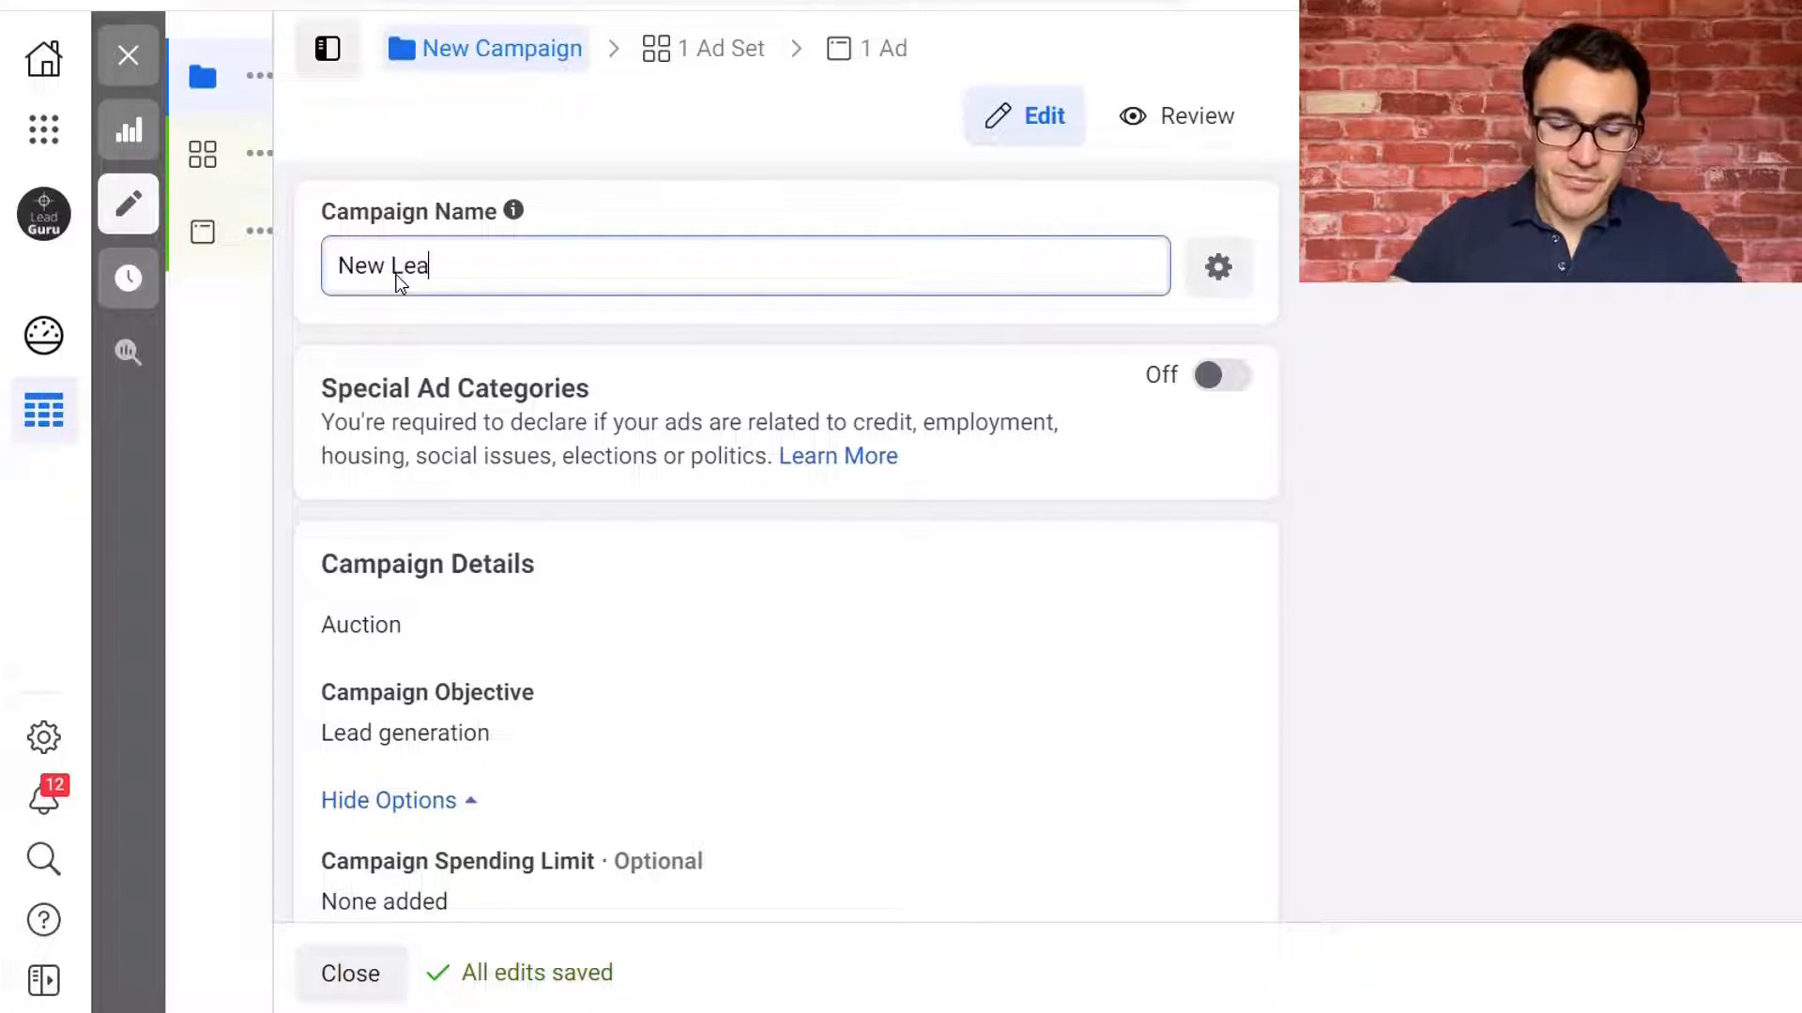
type("d Generation")
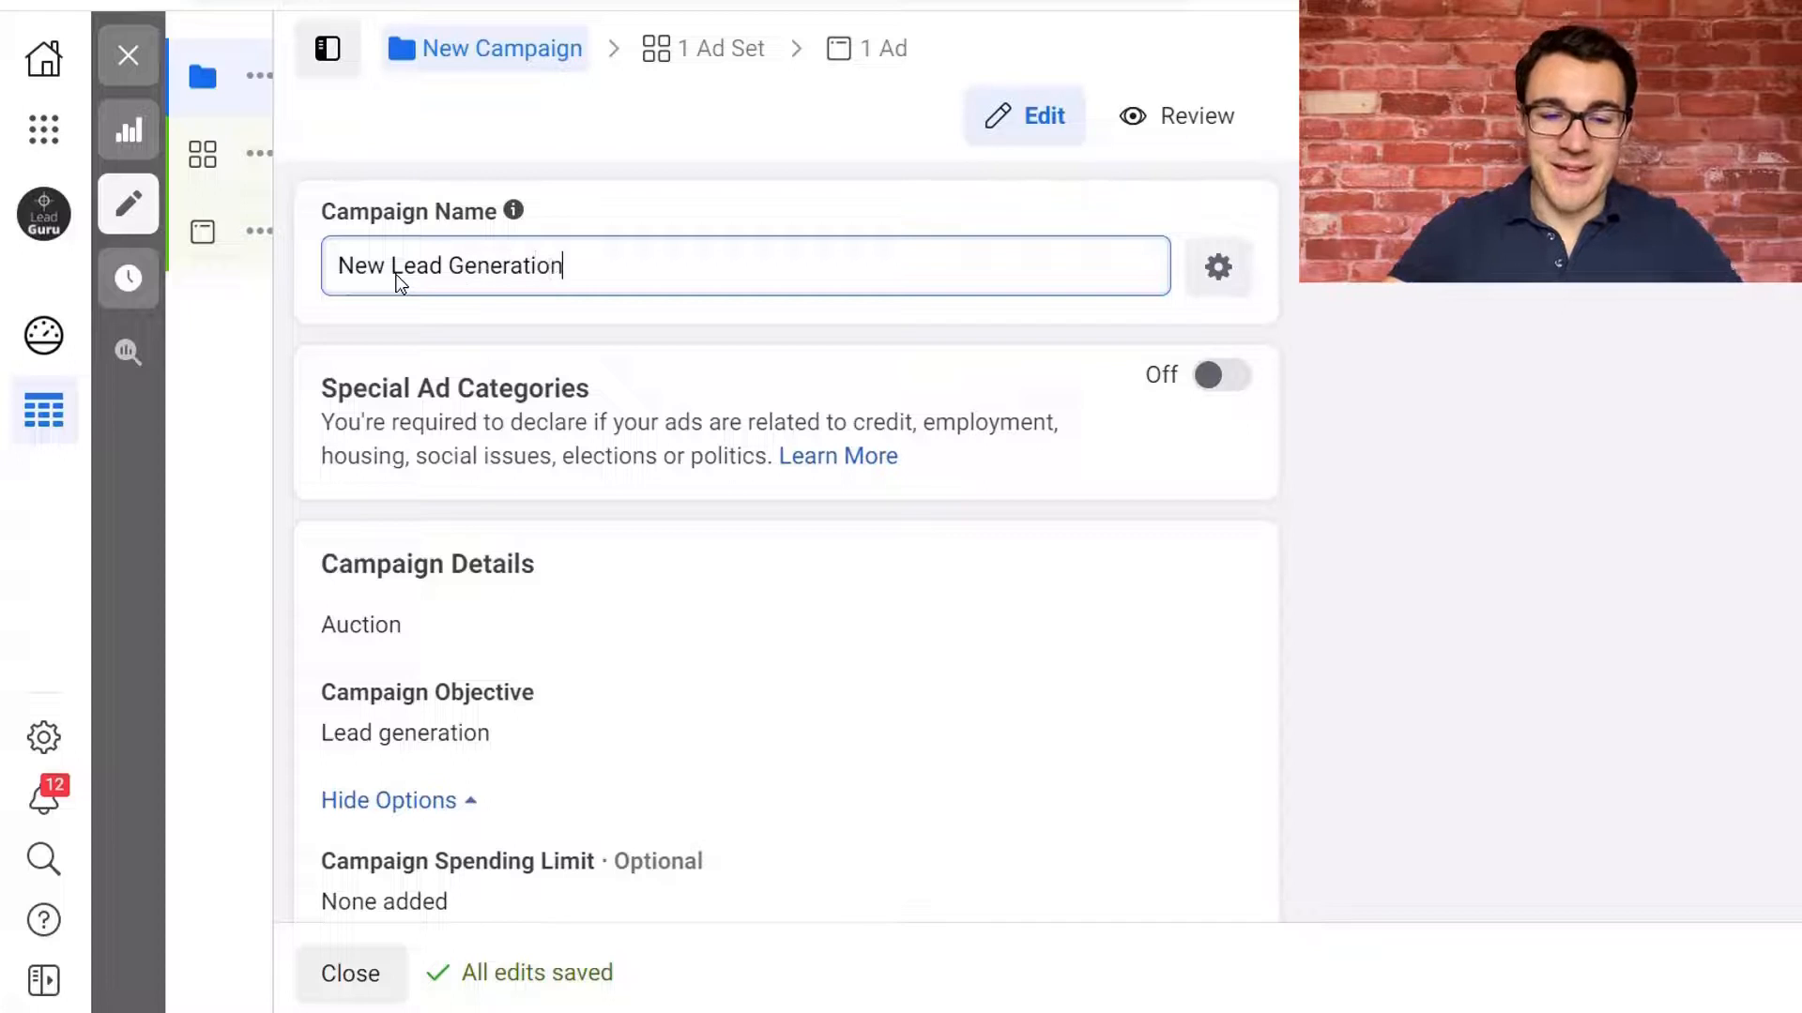
type(" Campaign")
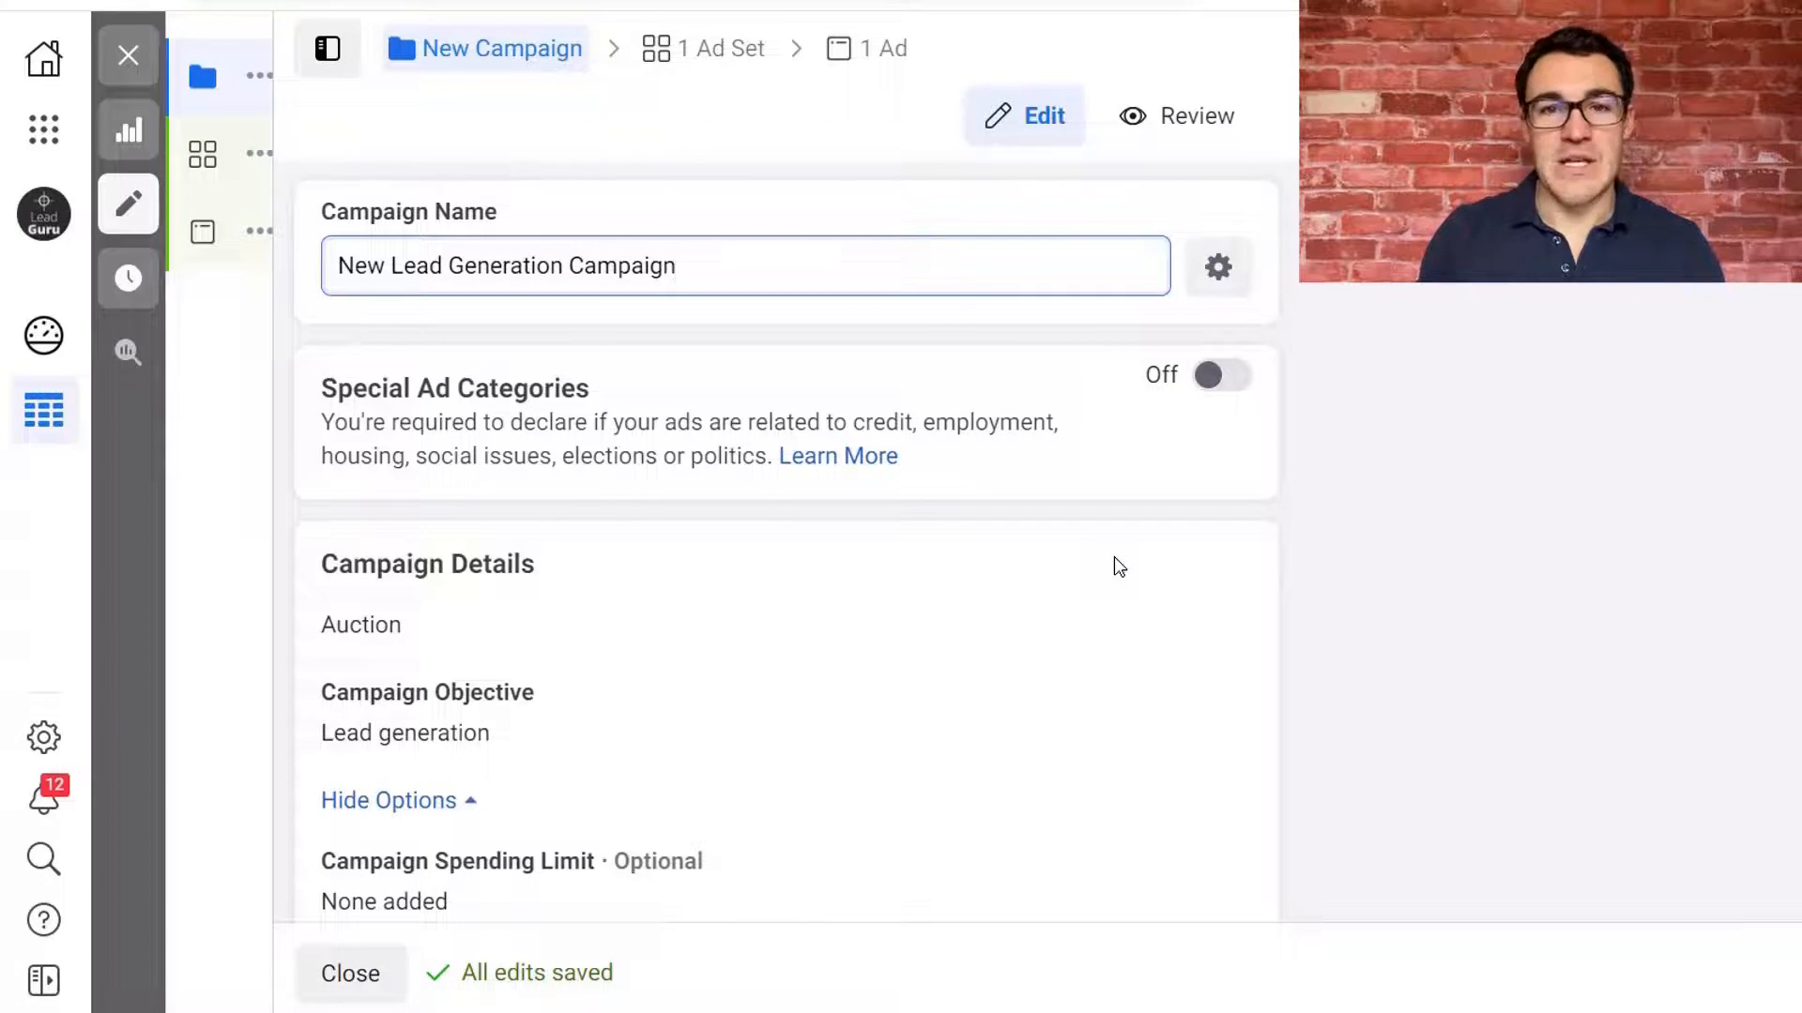
Open the new ad set and examine its lead method, Facebook Page, Dynamic Creative, catalog, budget and schedule, and audience sections.
scroll(1113, 557, "down", 10)
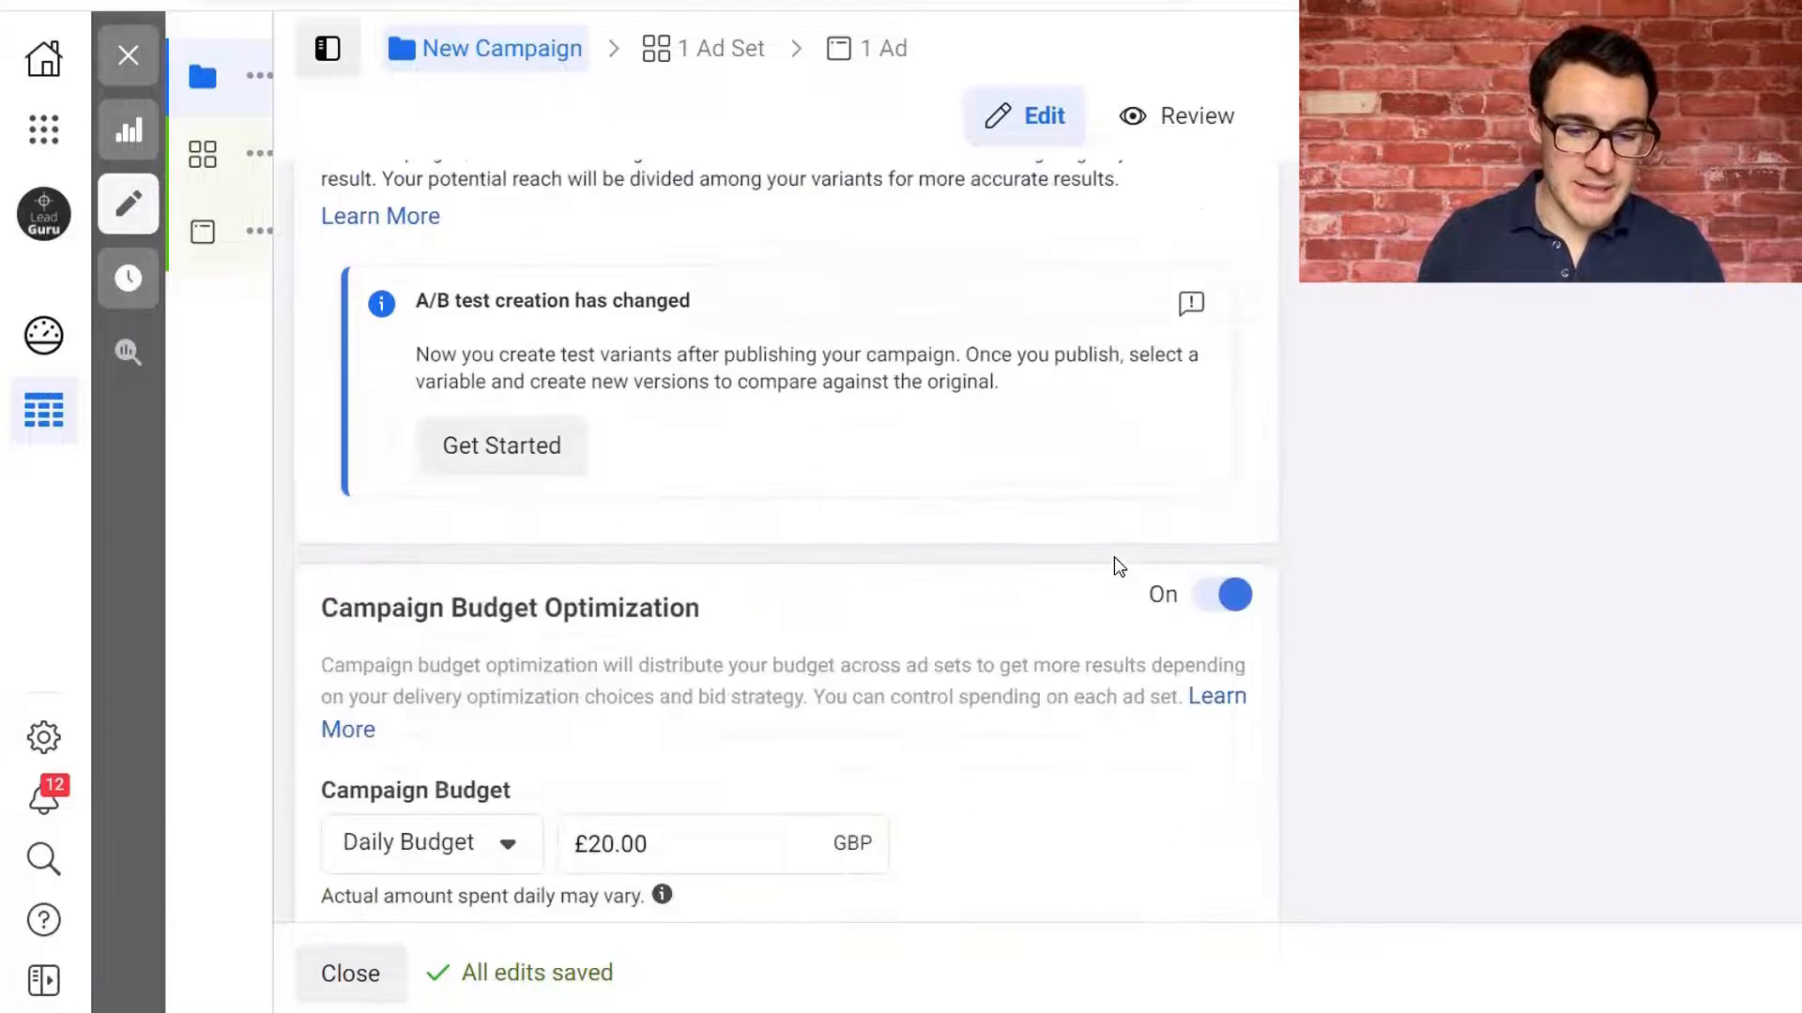
scroll(1112, 556, "up", 10)
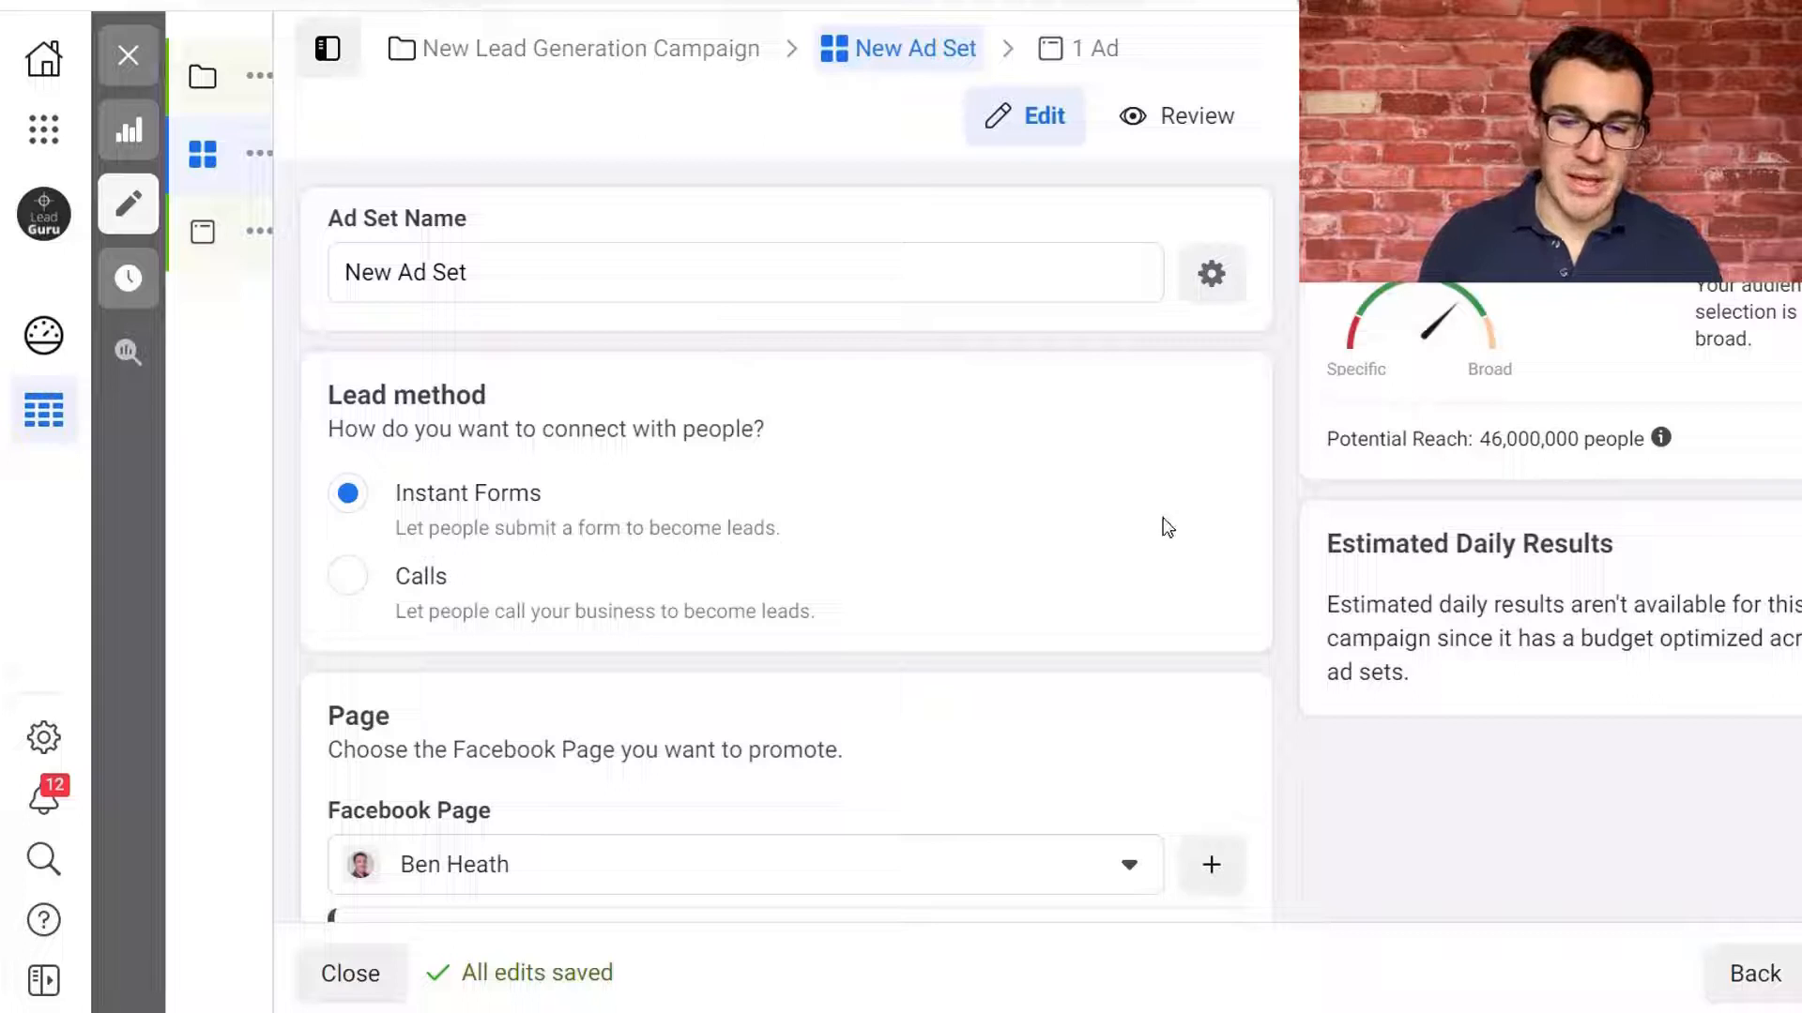
scroll(1164, 521, "down", 2)
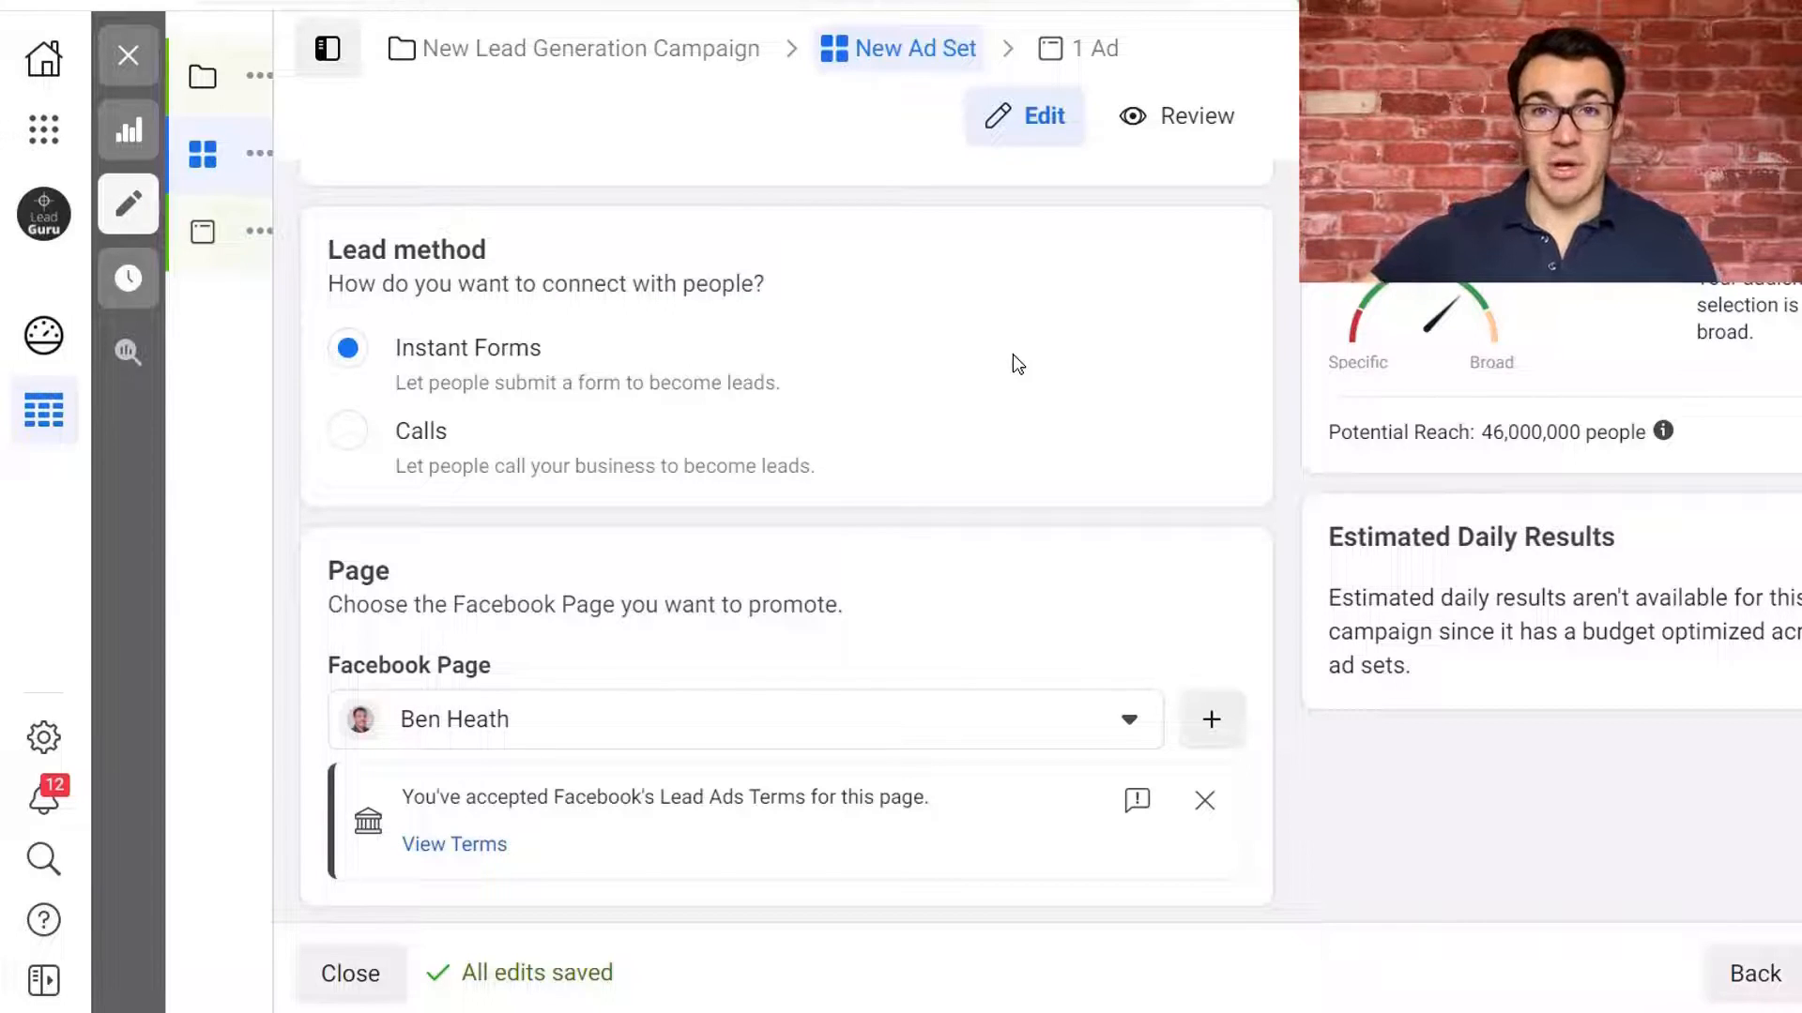
scroll(1012, 363, "down", 3)
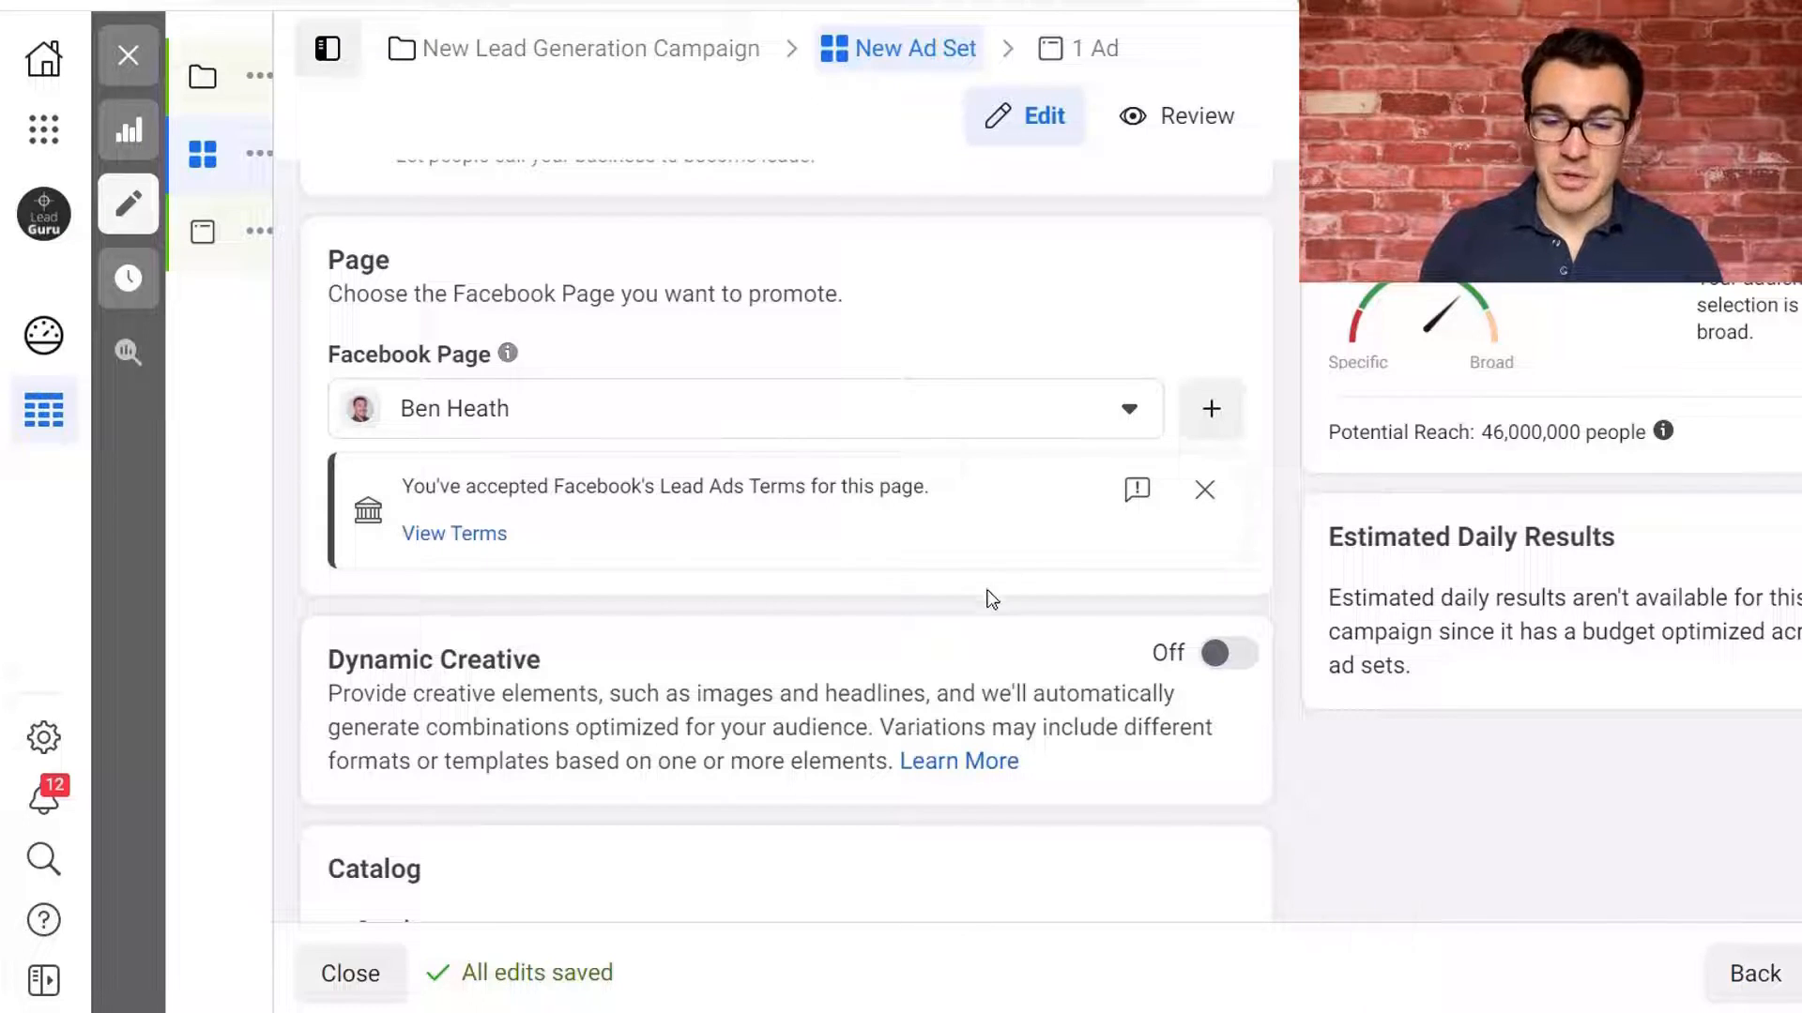
scroll(989, 595, "down", 4)
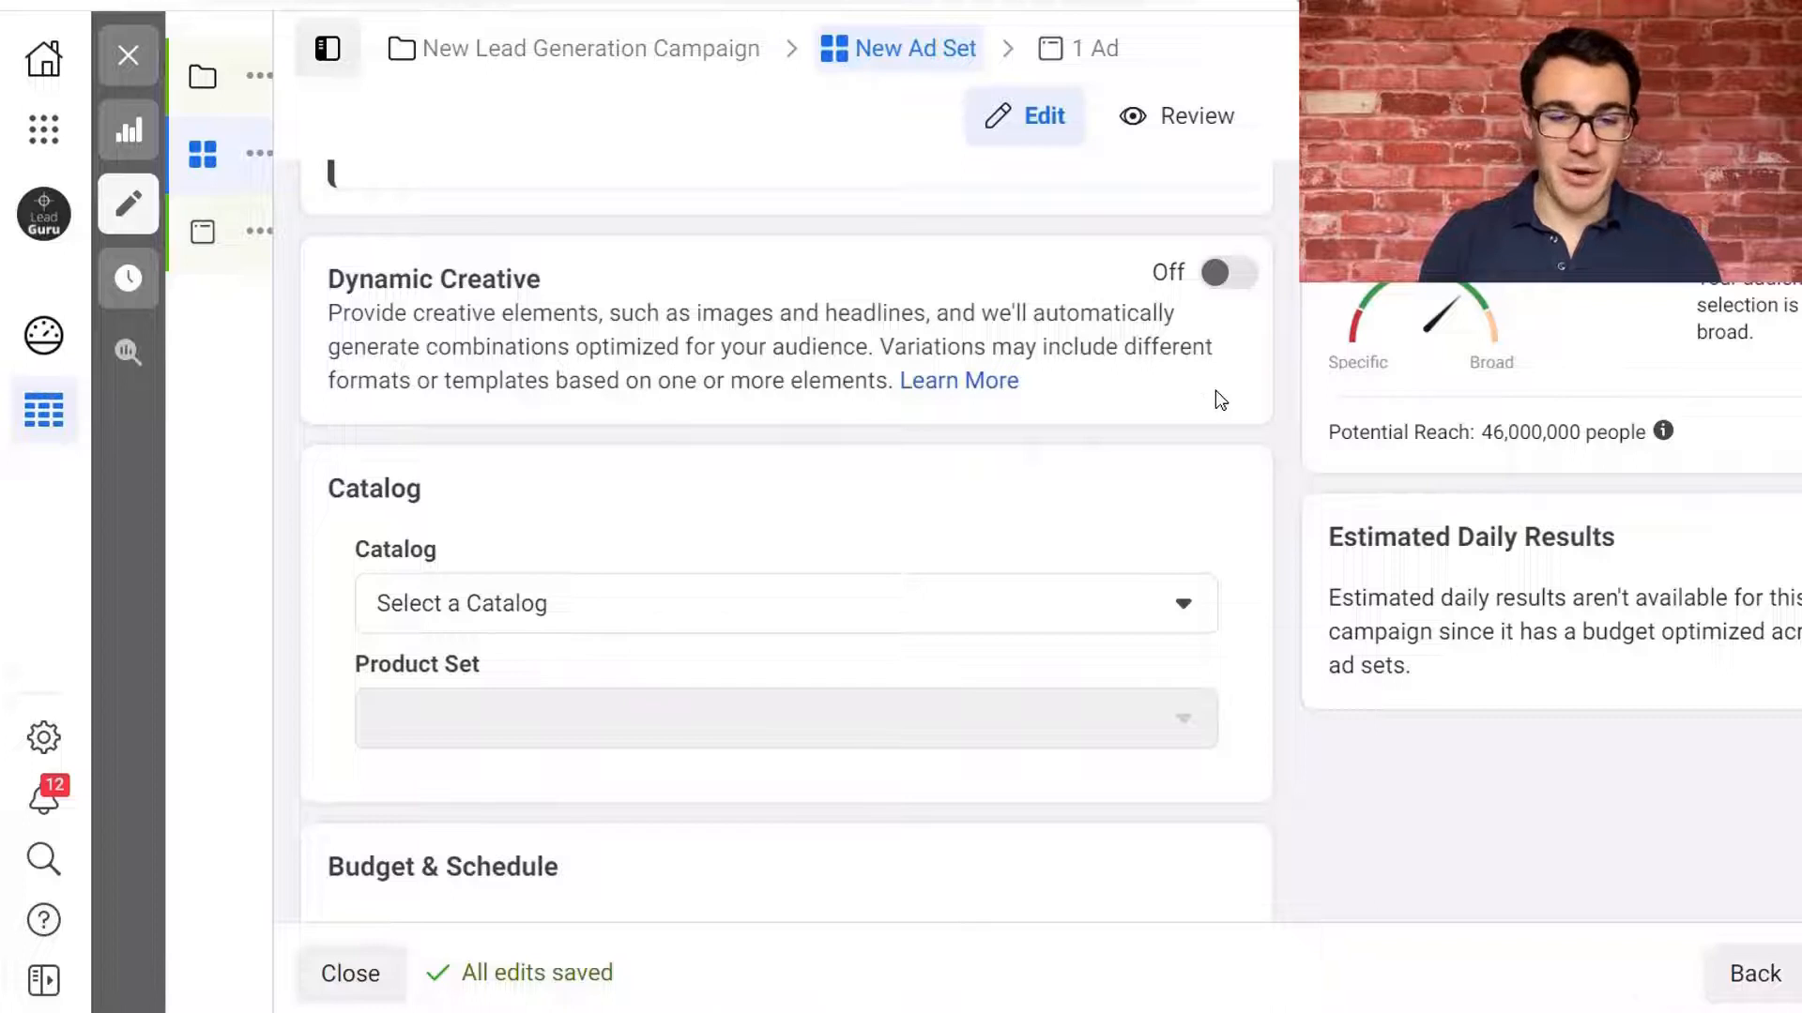
scroll(1281, 484, "down", 7)
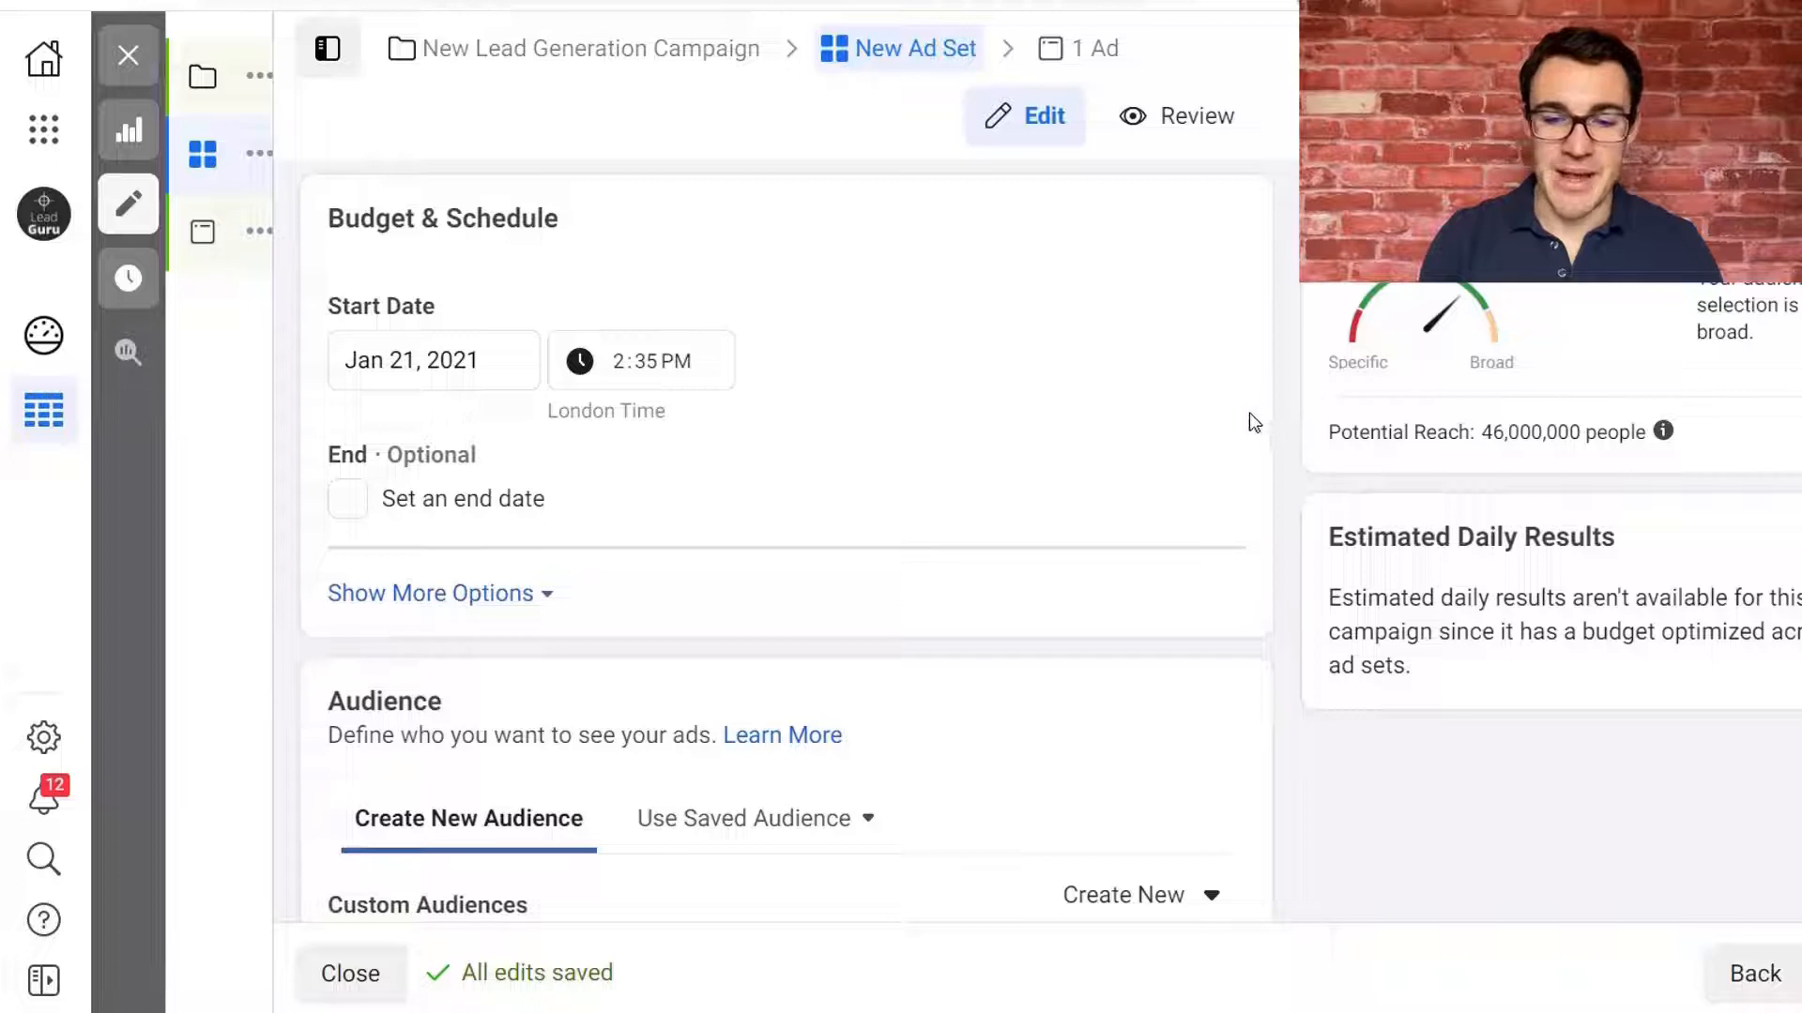
scroll(1254, 423, "down", 1)
scroll(1215, 340, "up", 1)
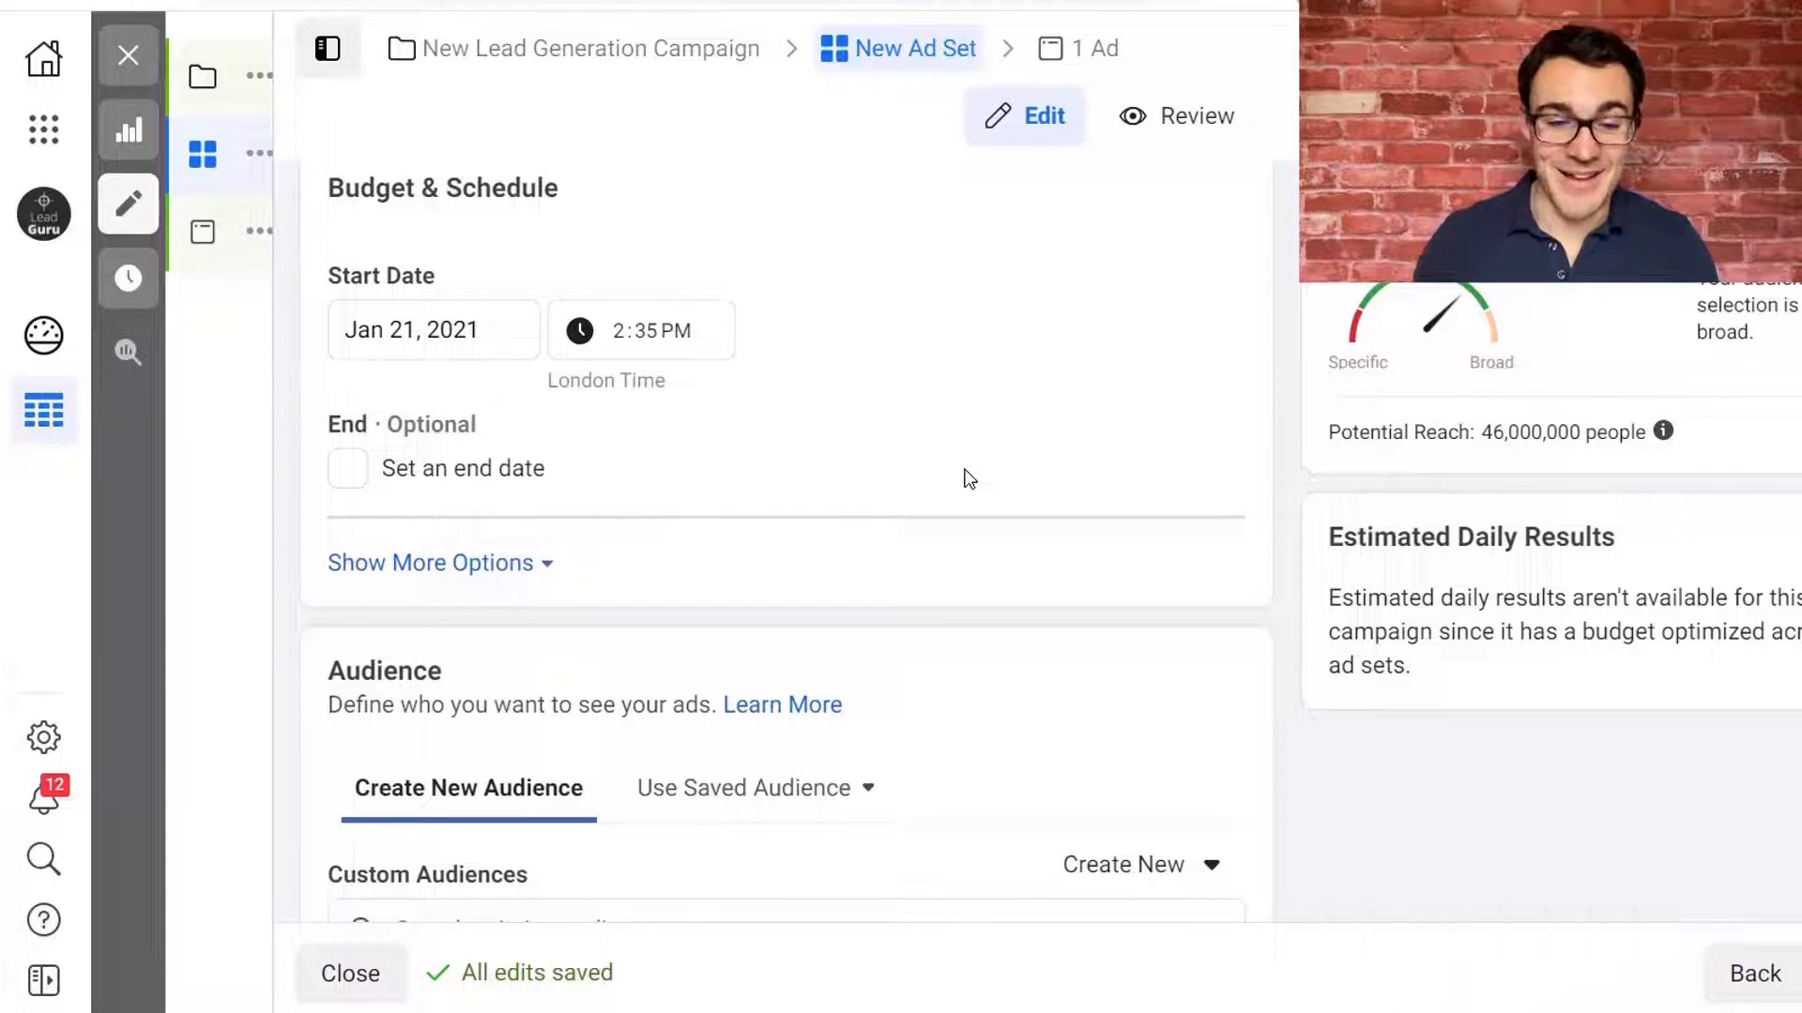
scroll(969, 479, "down", 1)
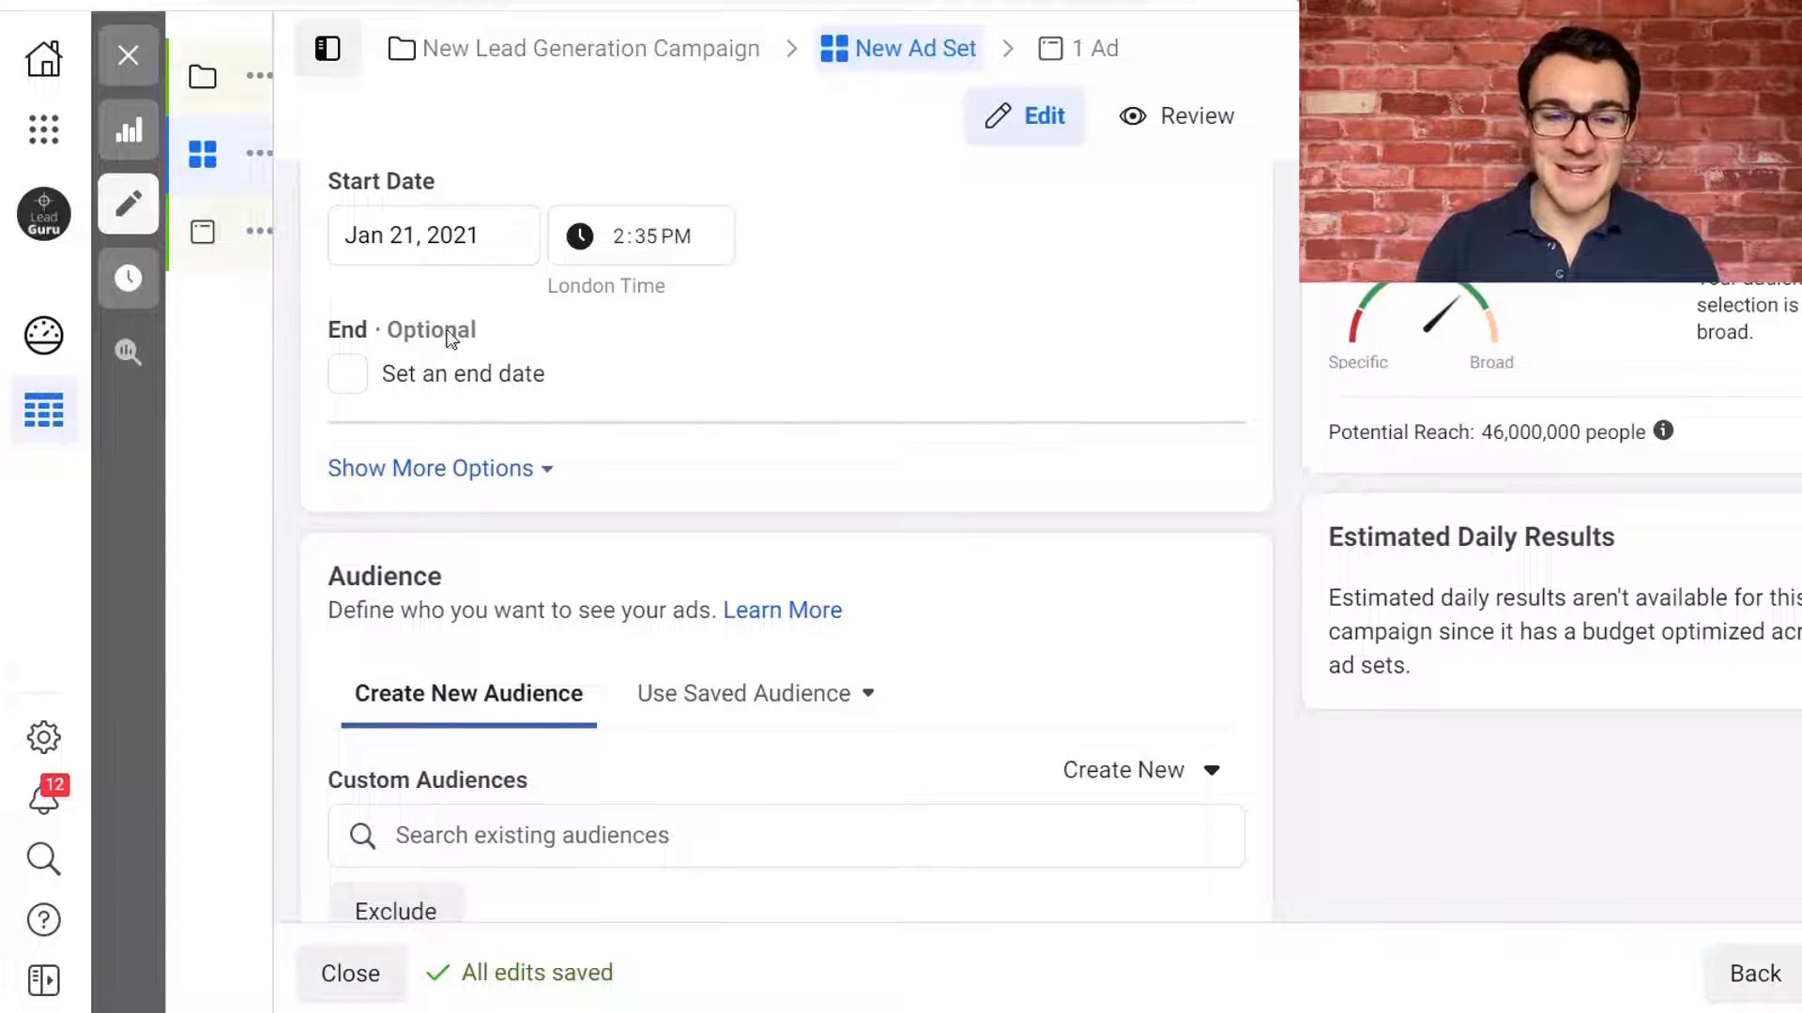
scroll(1086, 472, "down", 3)
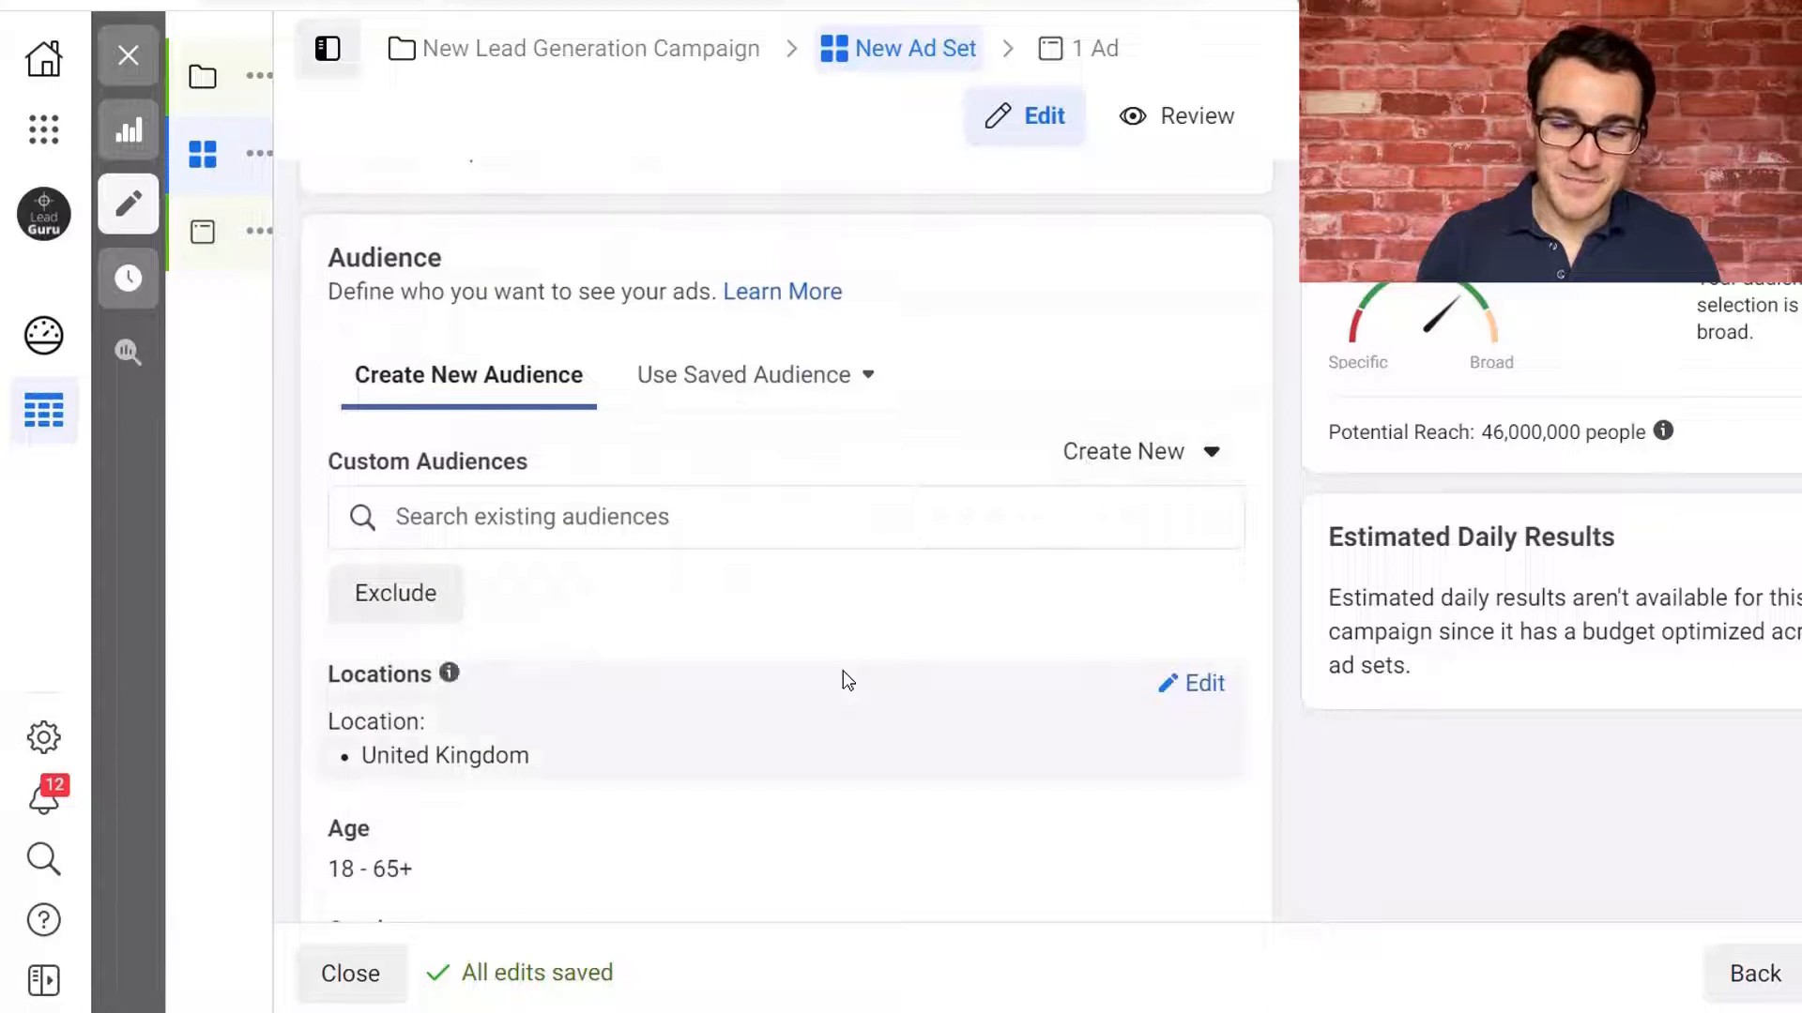
scroll(841, 675, "down", 1)
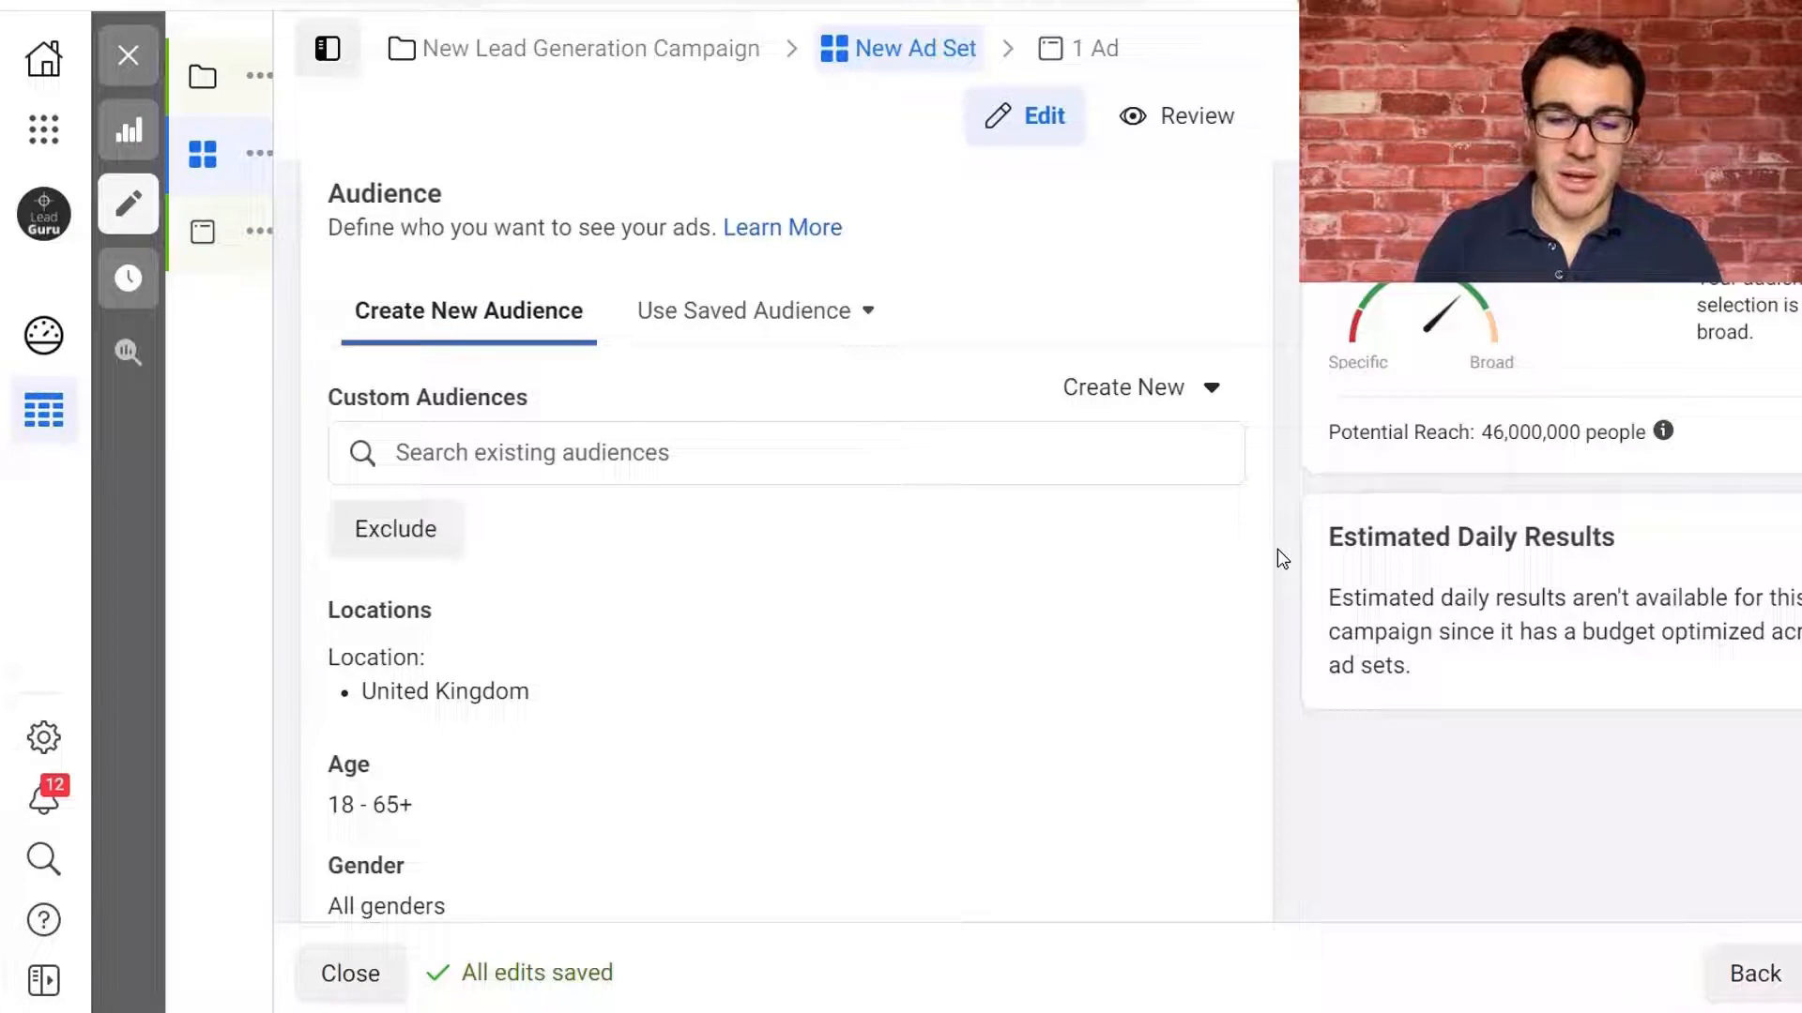
scroll(1276, 549, "down", 1)
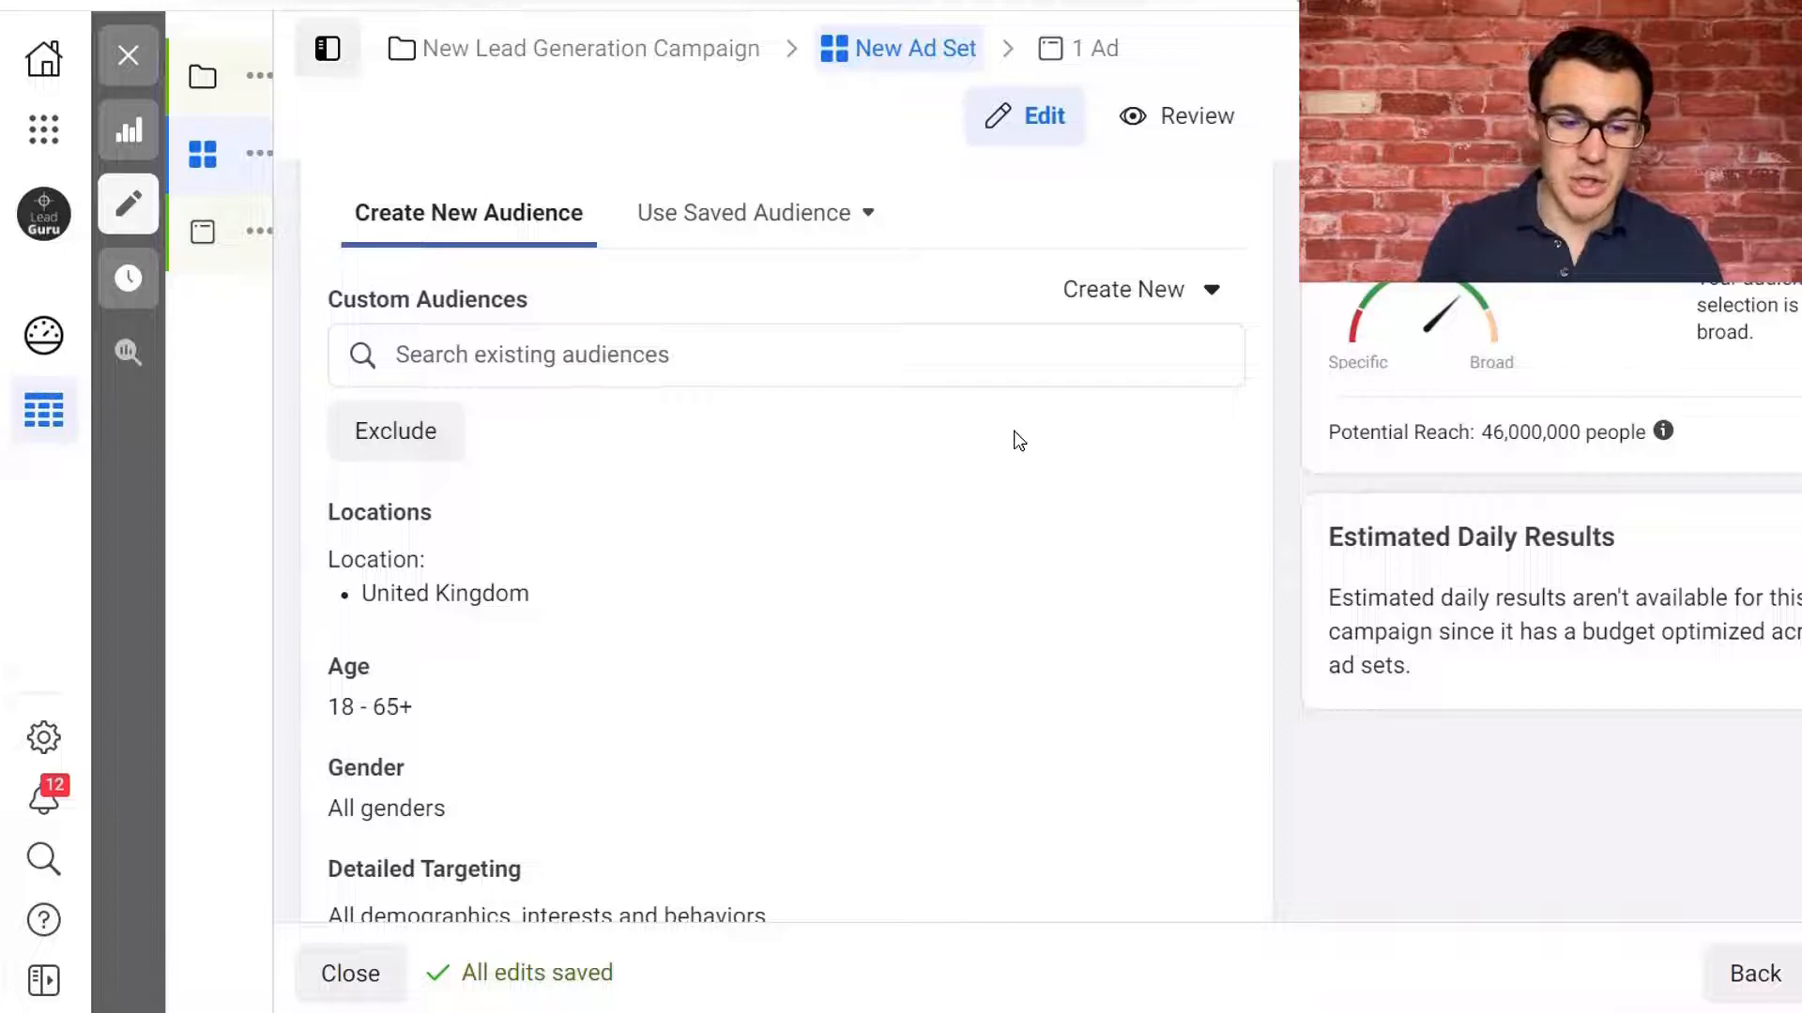
scroll(1018, 441, "down", 1)
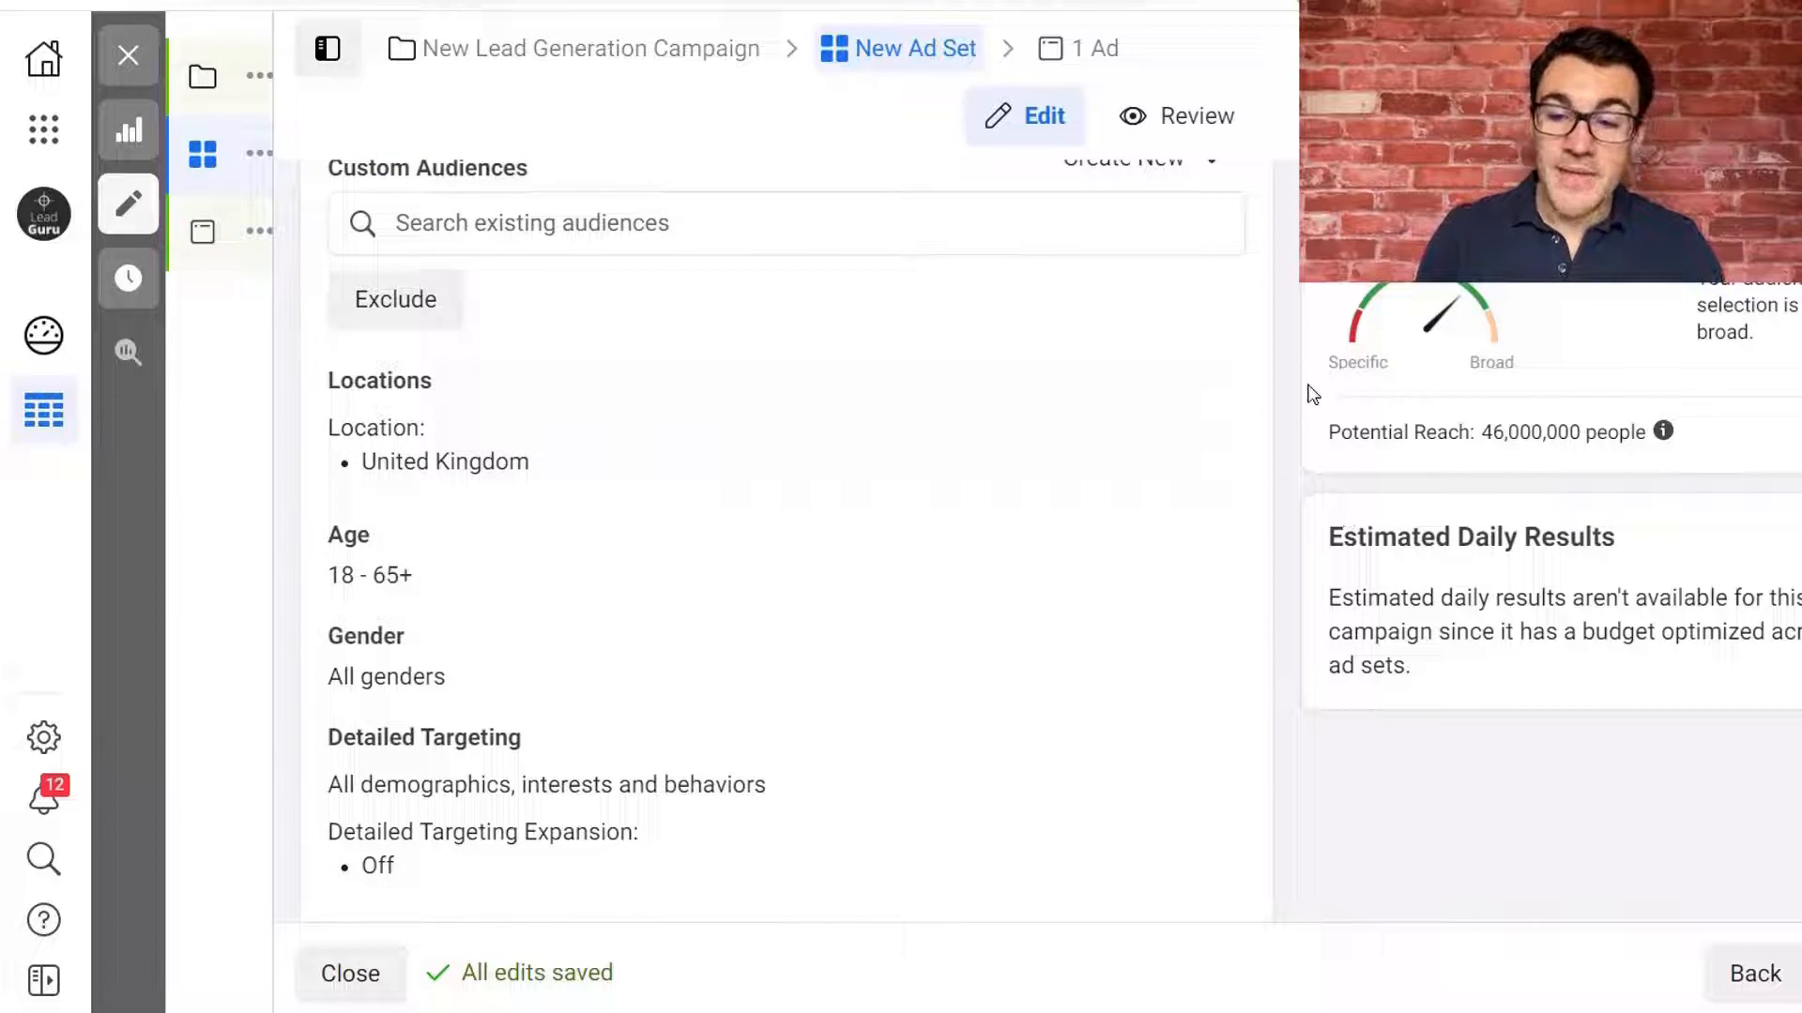
Set the ad set audience's age range to a minimum of 20 and a maximum of 40.
scroll(1290, 396, "down", 1)
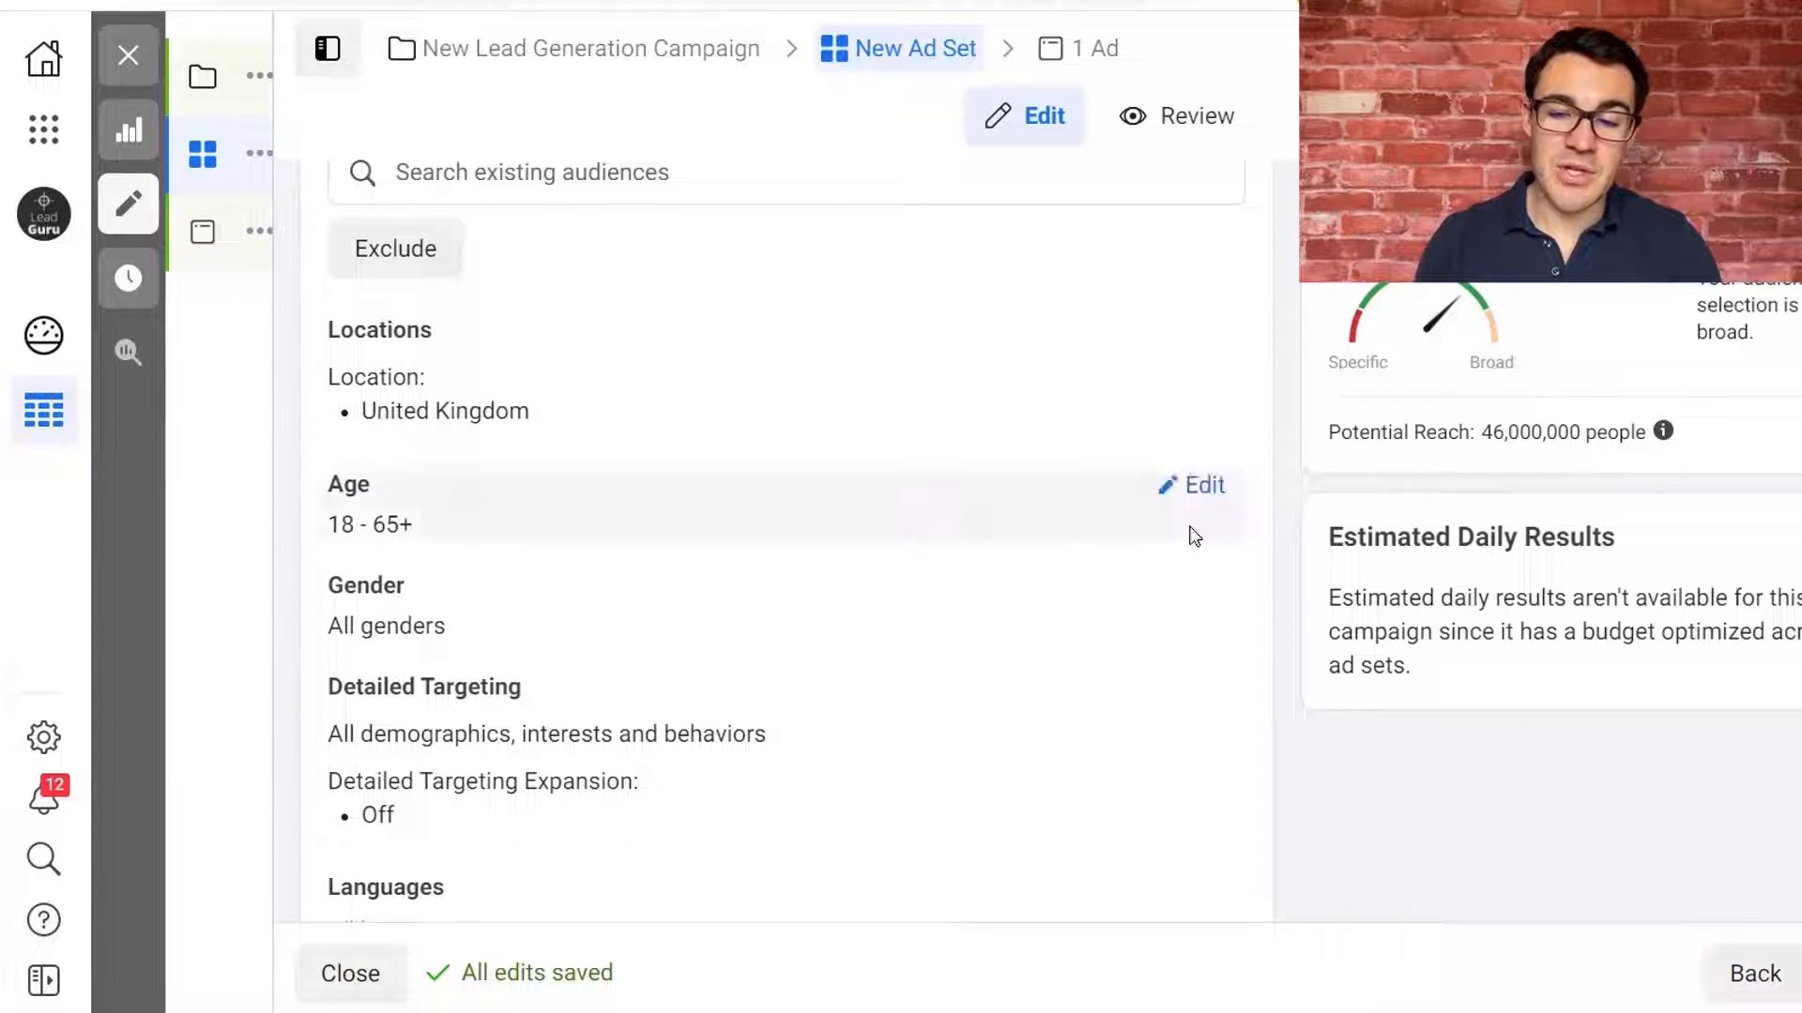
mouse_move(489, 501)
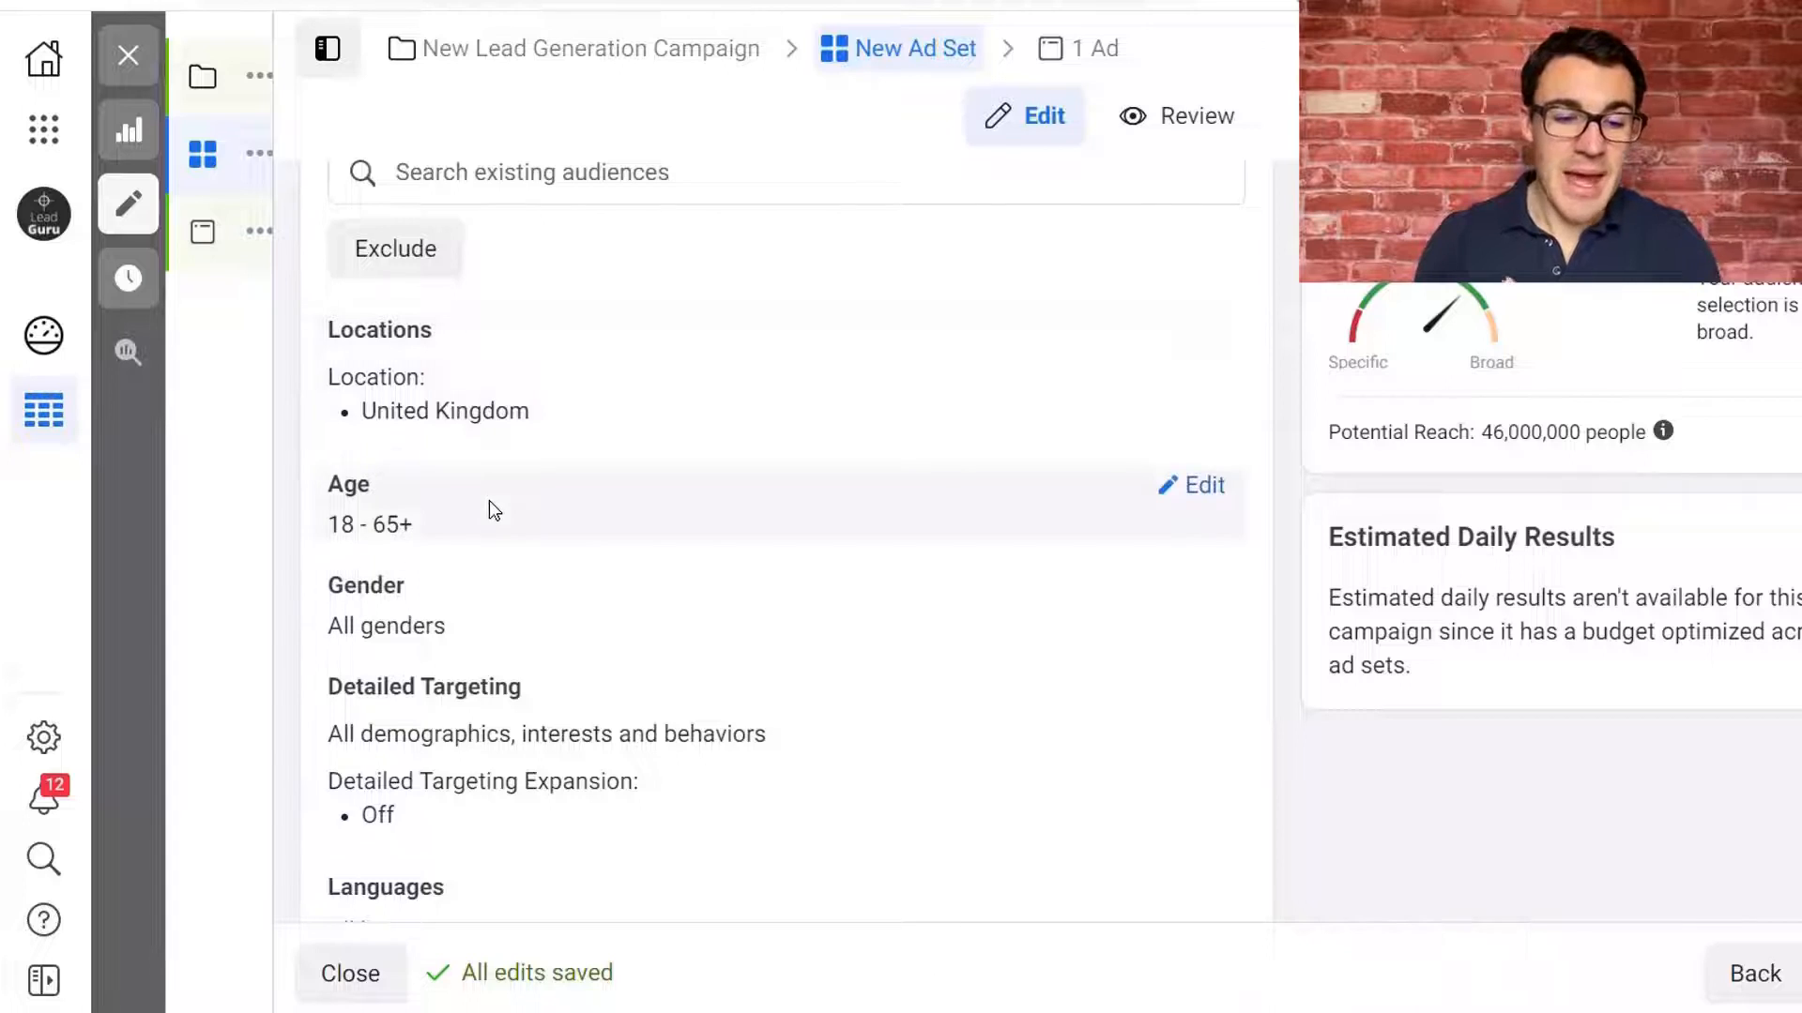
left_click(1205, 487)
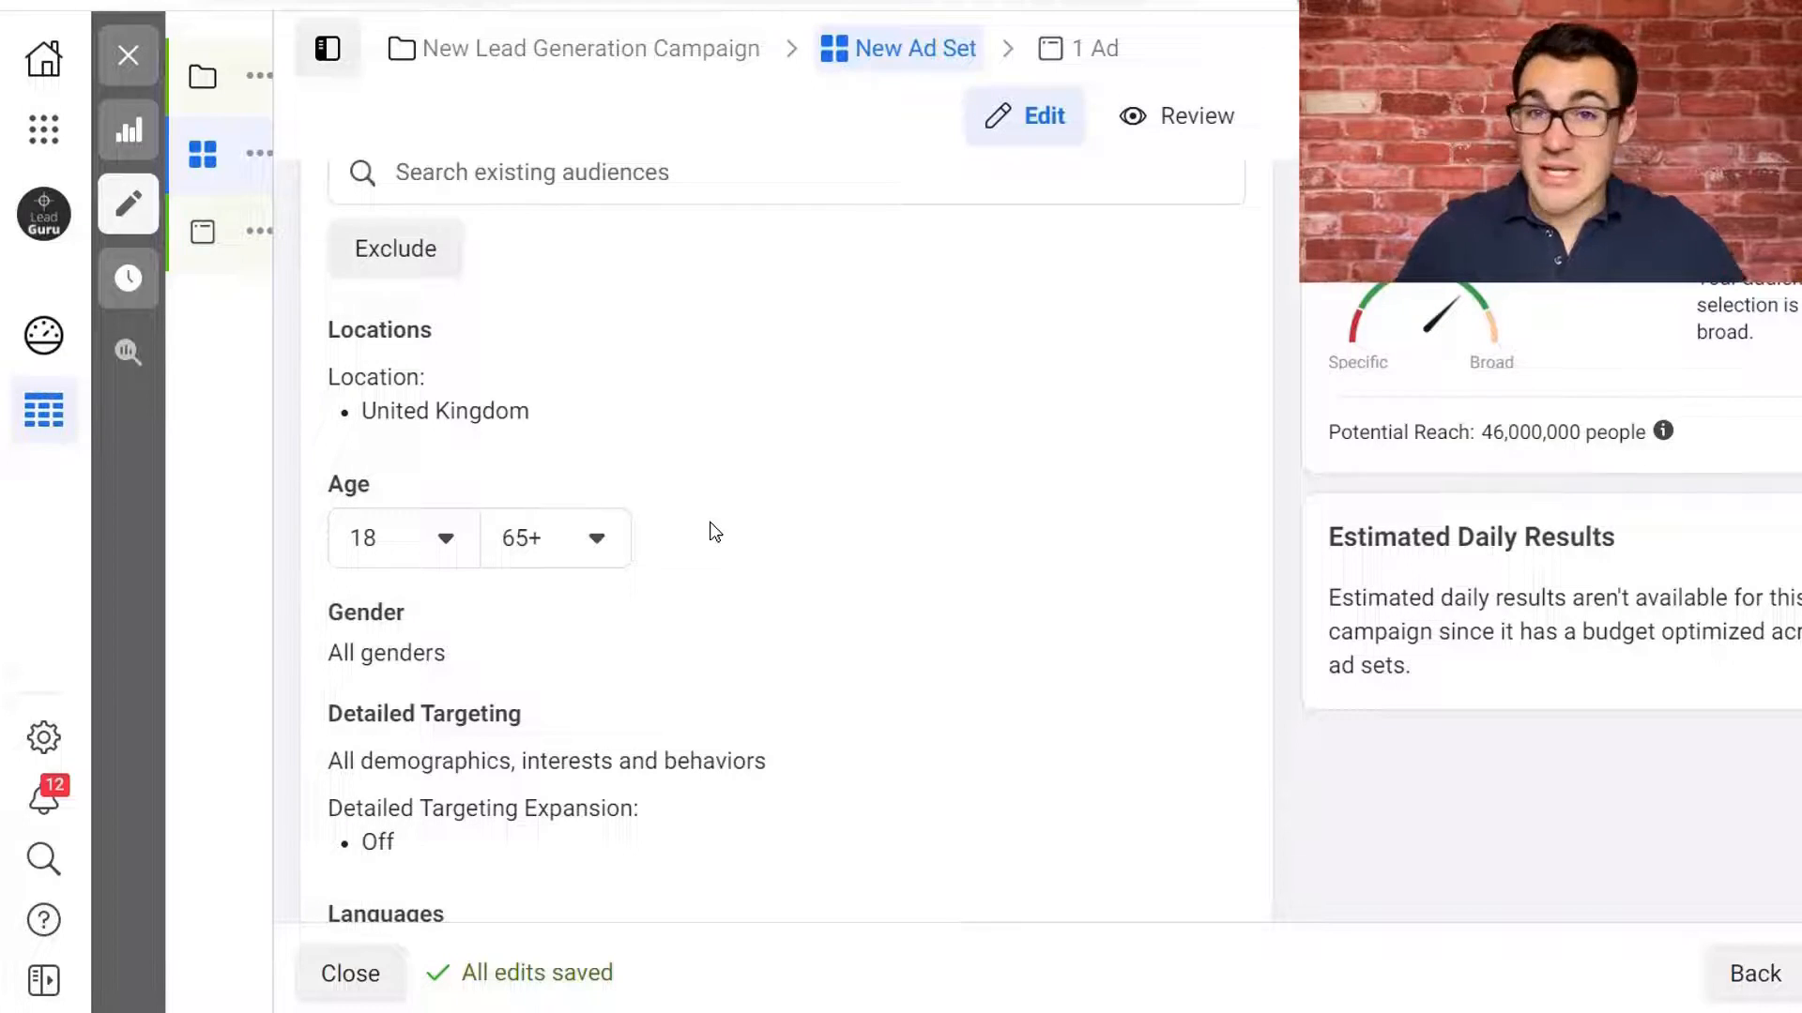
left_click(442, 535)
left_click(427, 199)
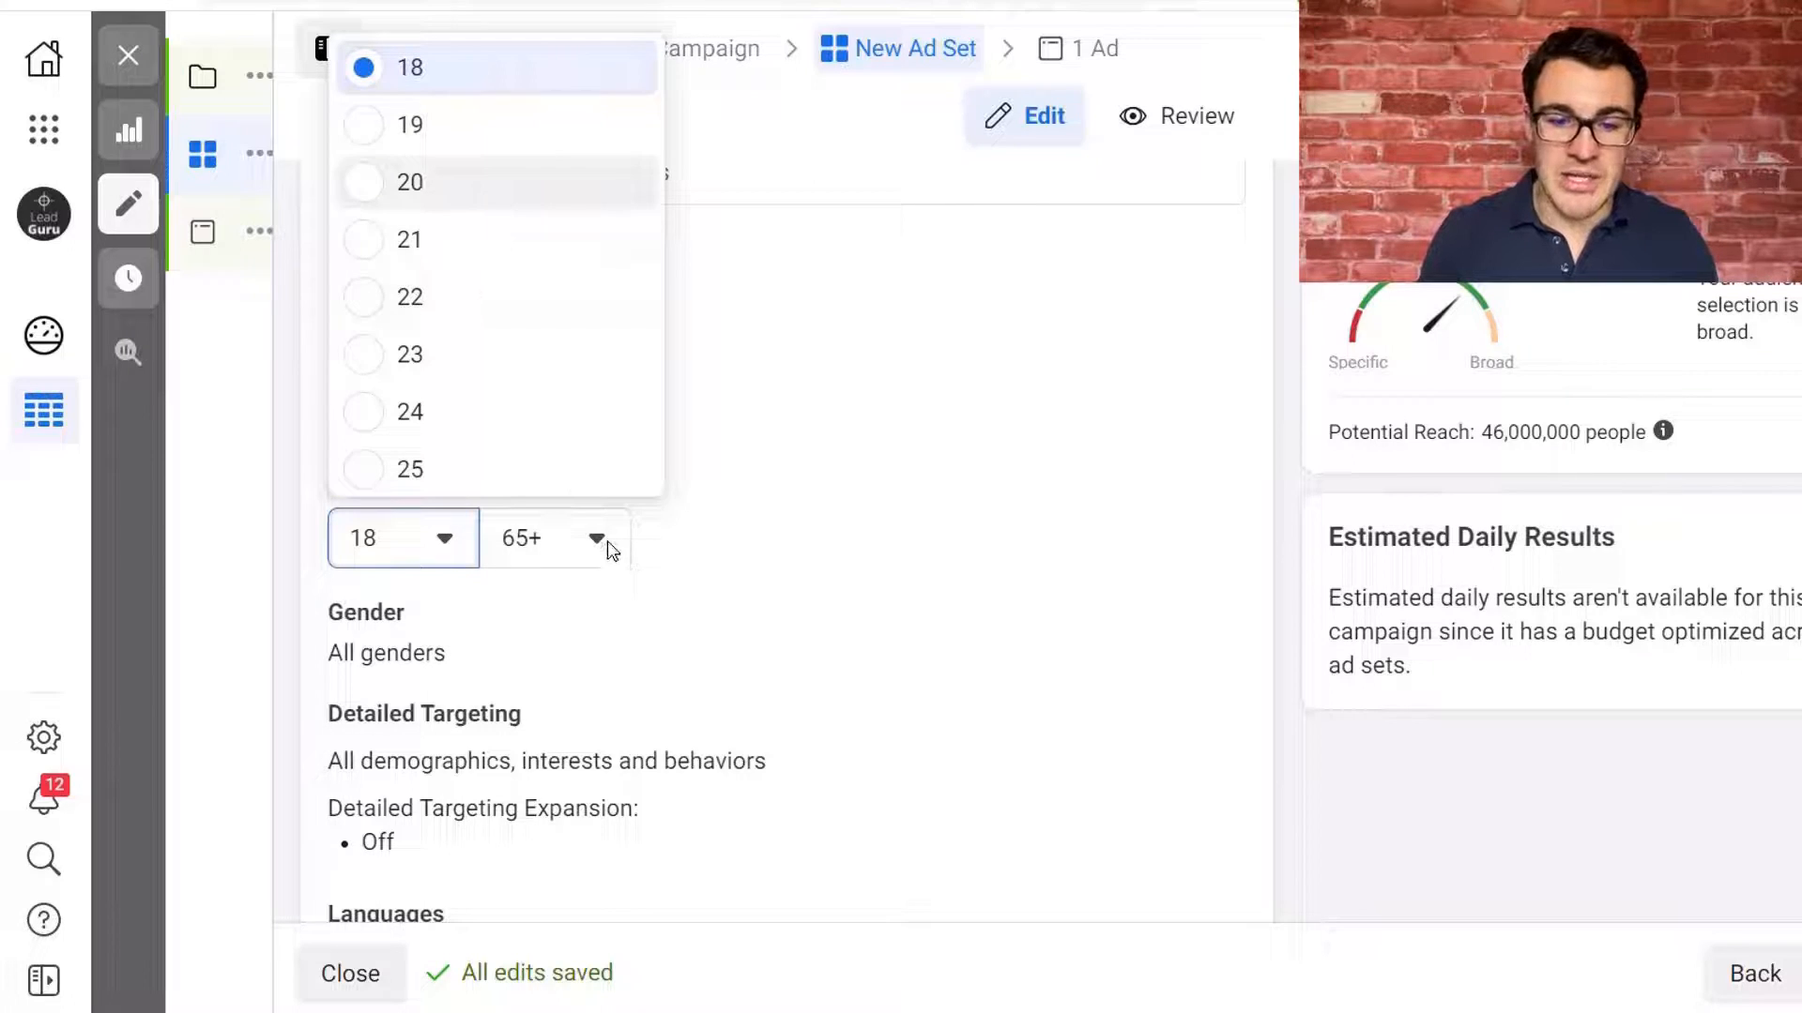
left_click(607, 542)
scroll(646, 352, "up", 10)
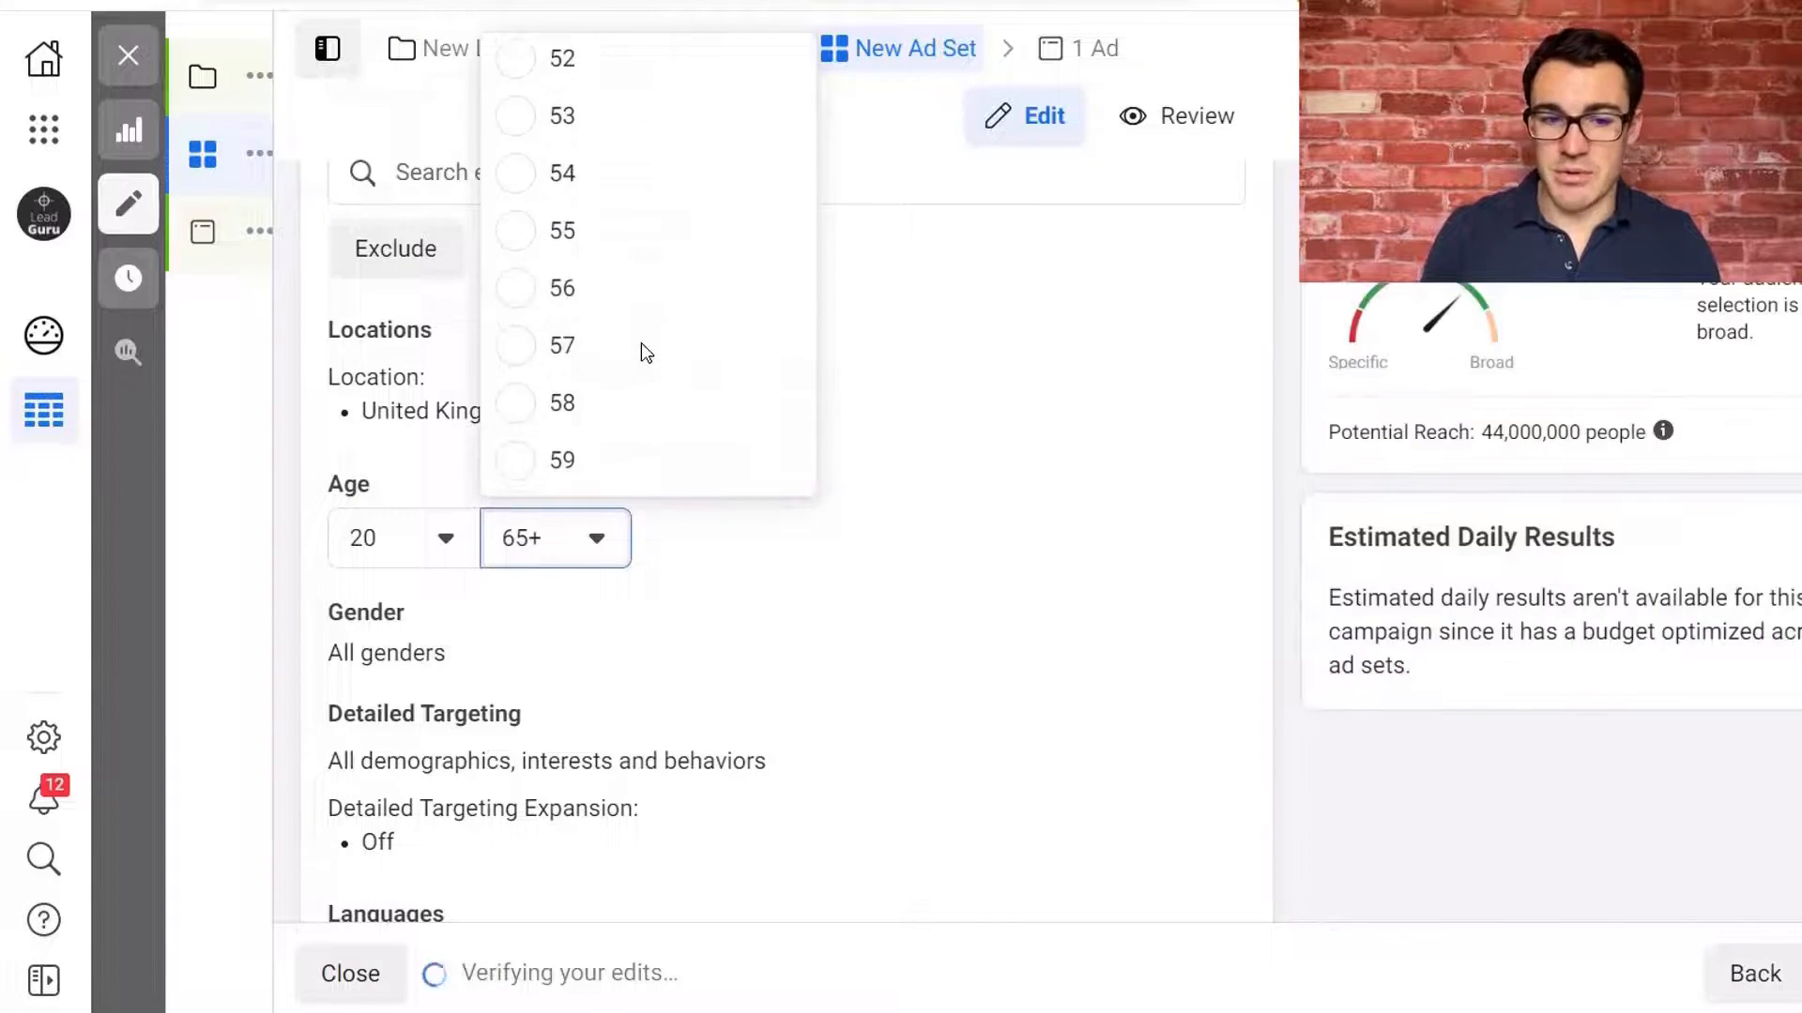
scroll(587, 194, "up", 4)
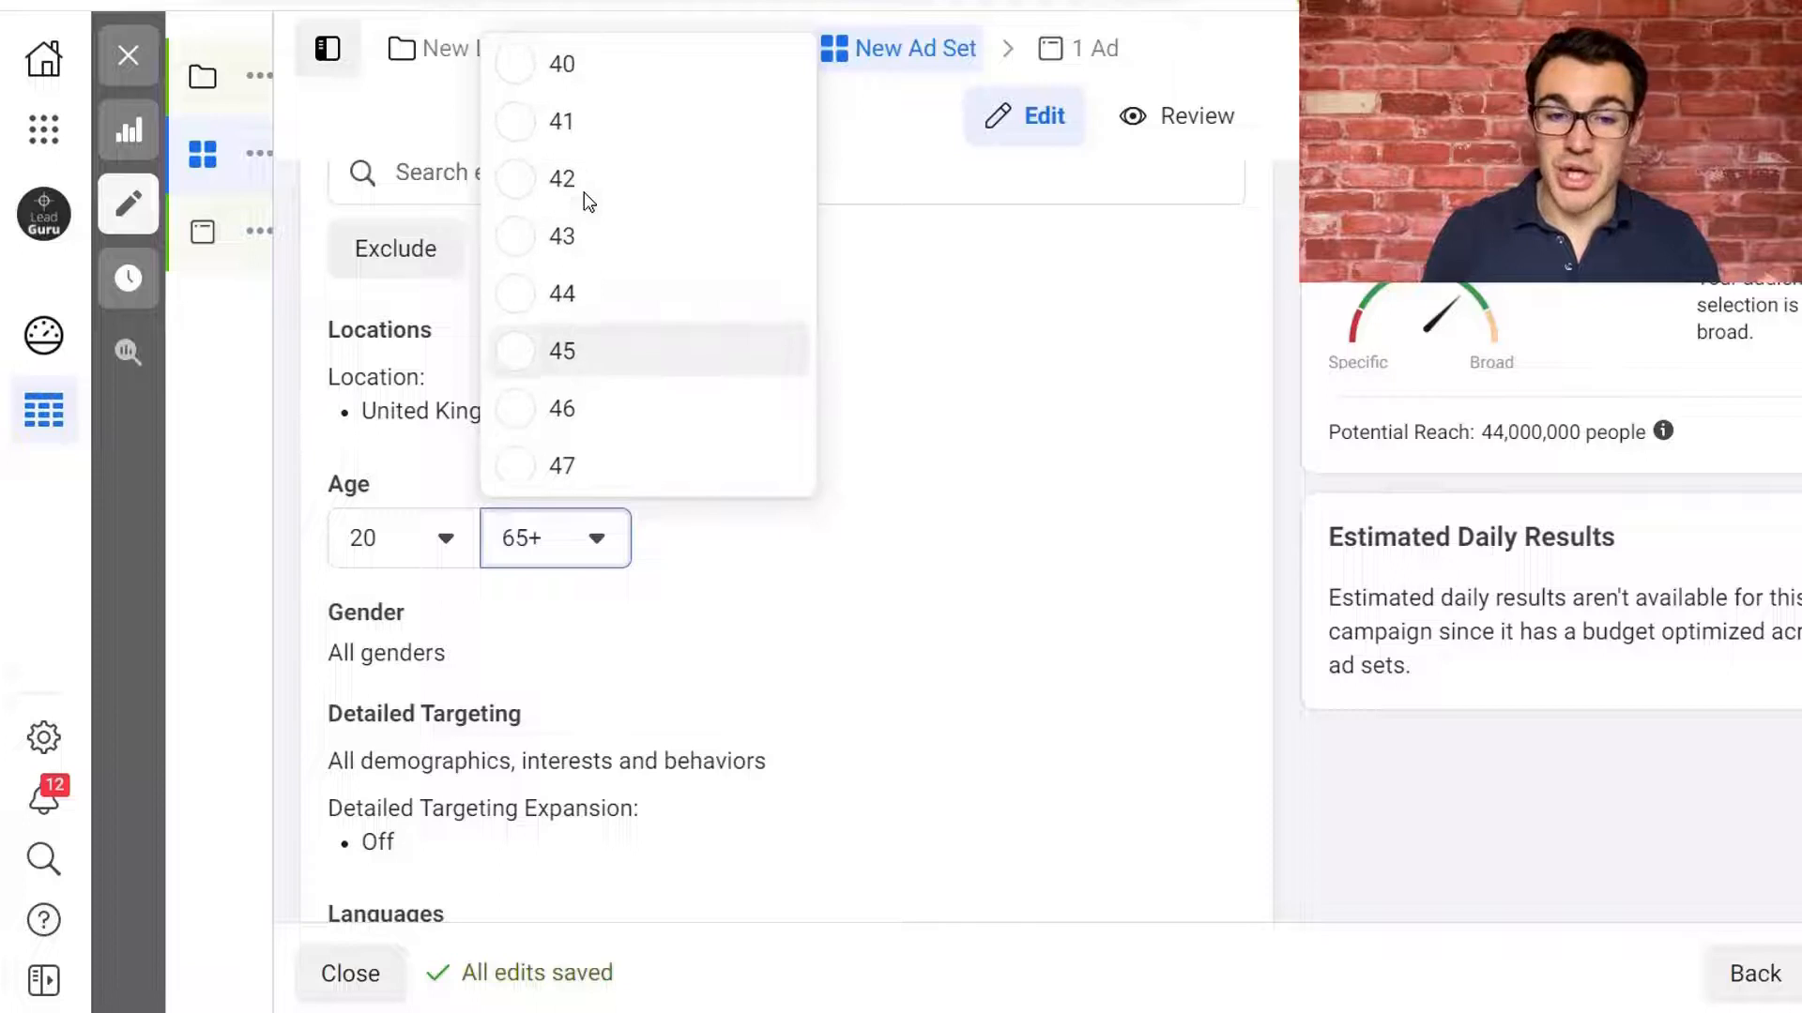
left_click(554, 143)
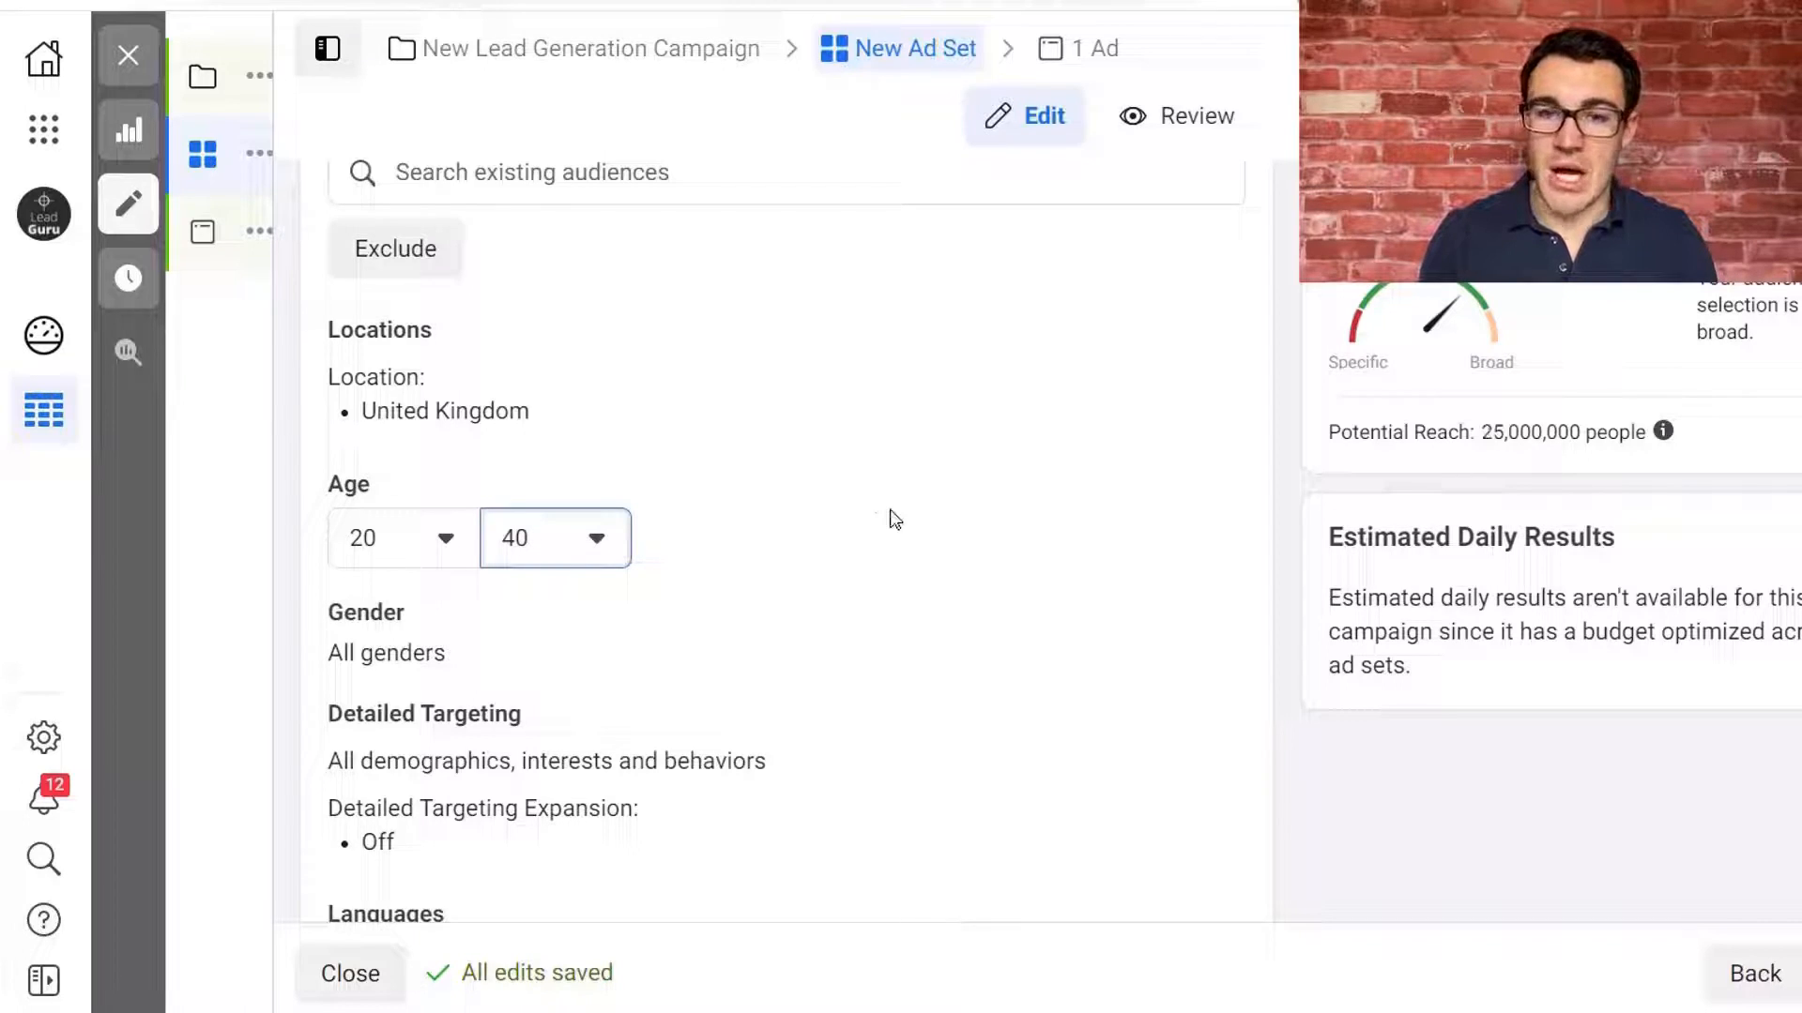
Try limiting the audience's gender to Men, and set it back to All.
left_click(1204, 615)
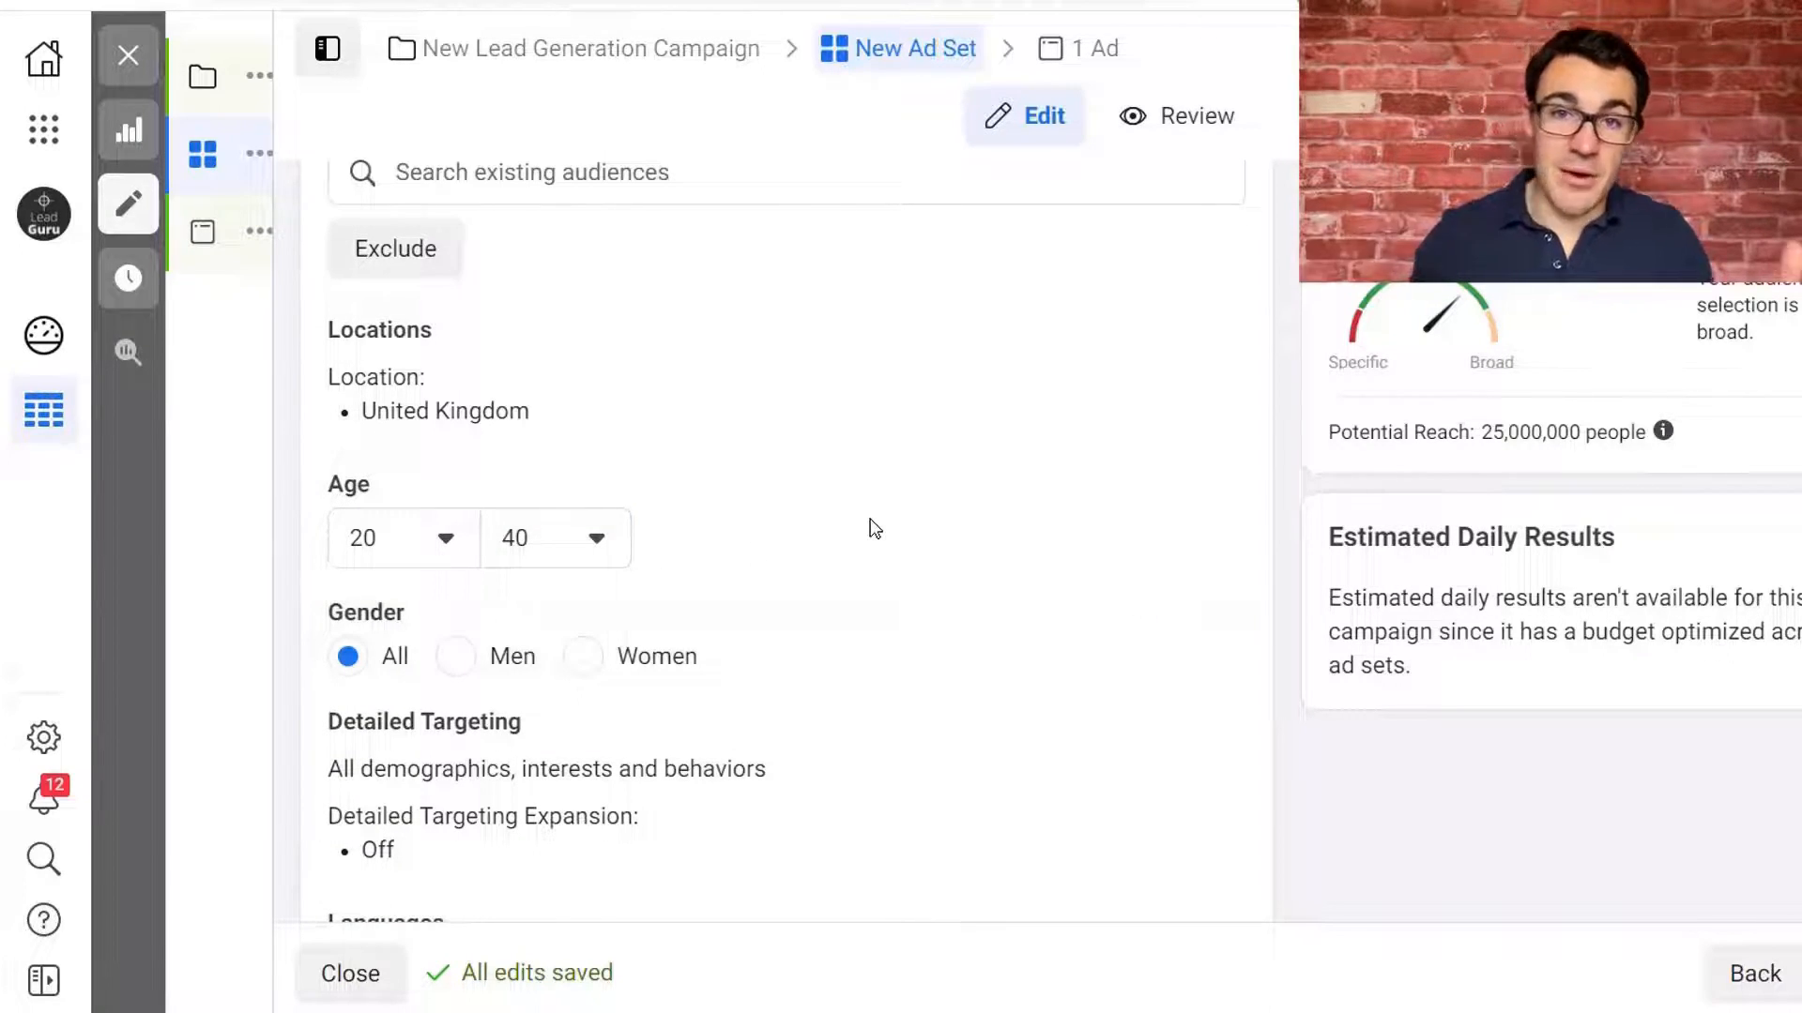
left_click(447, 657)
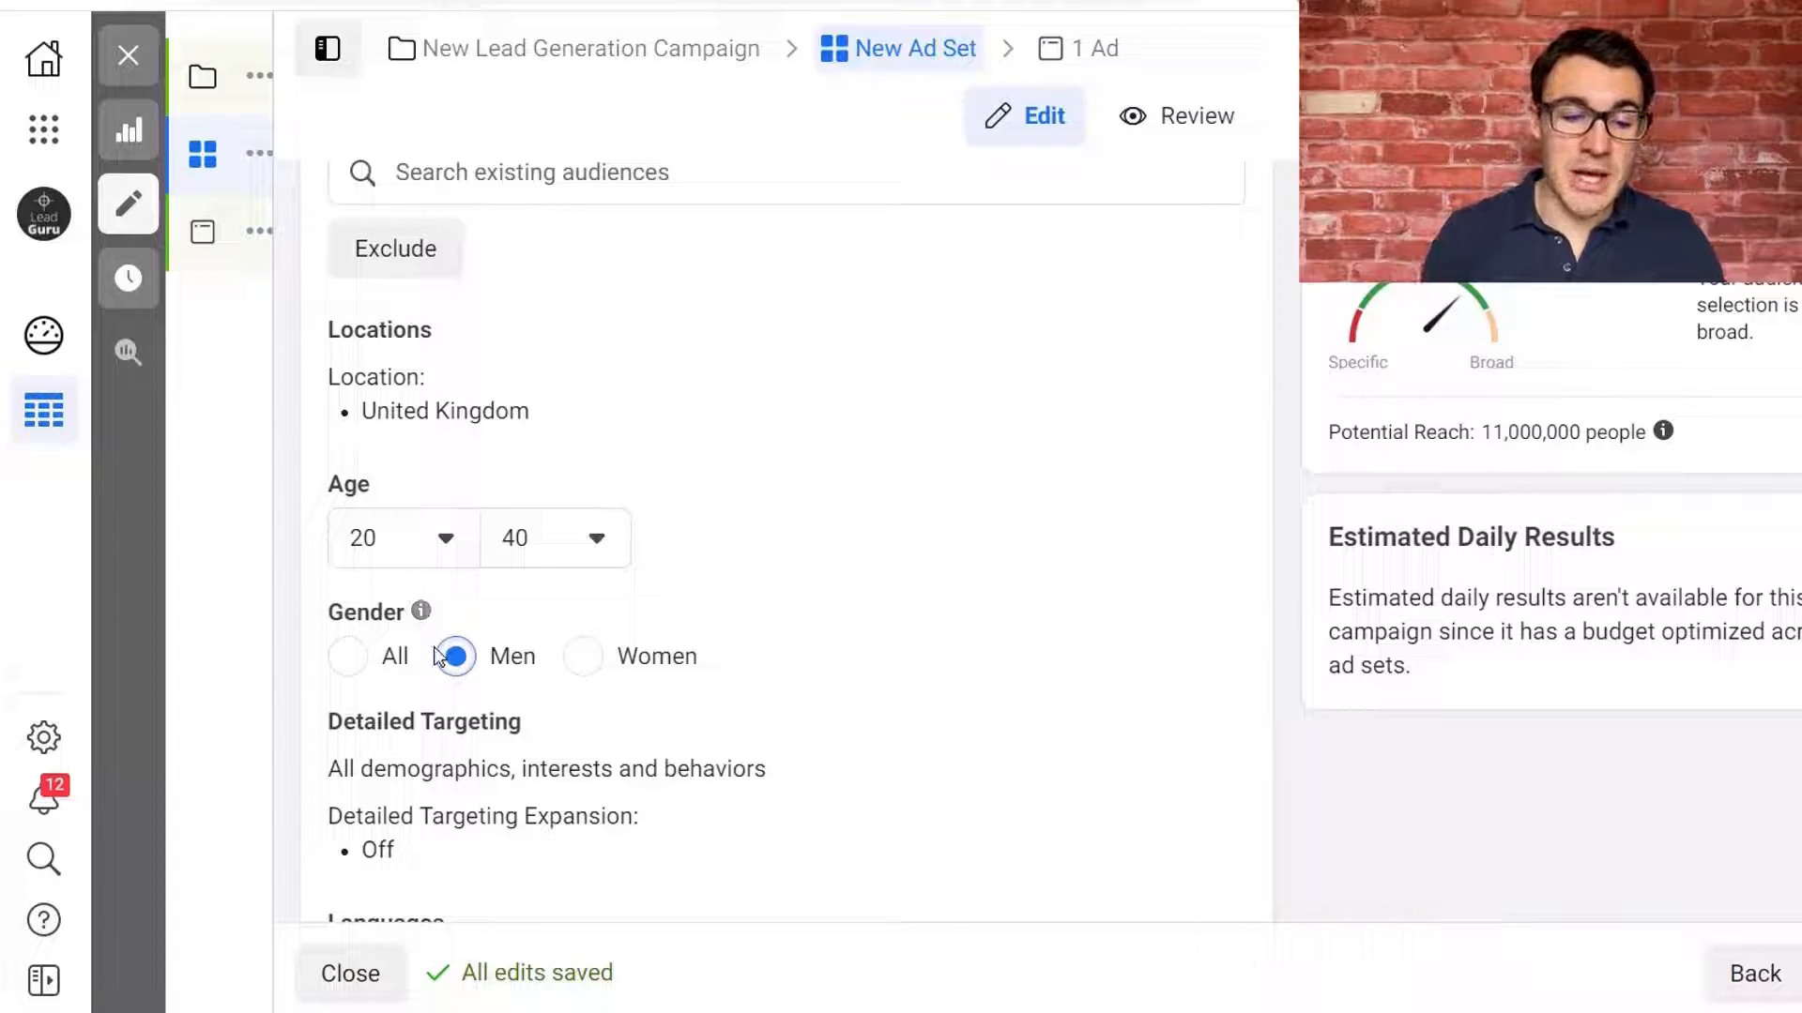
left_click(349, 656)
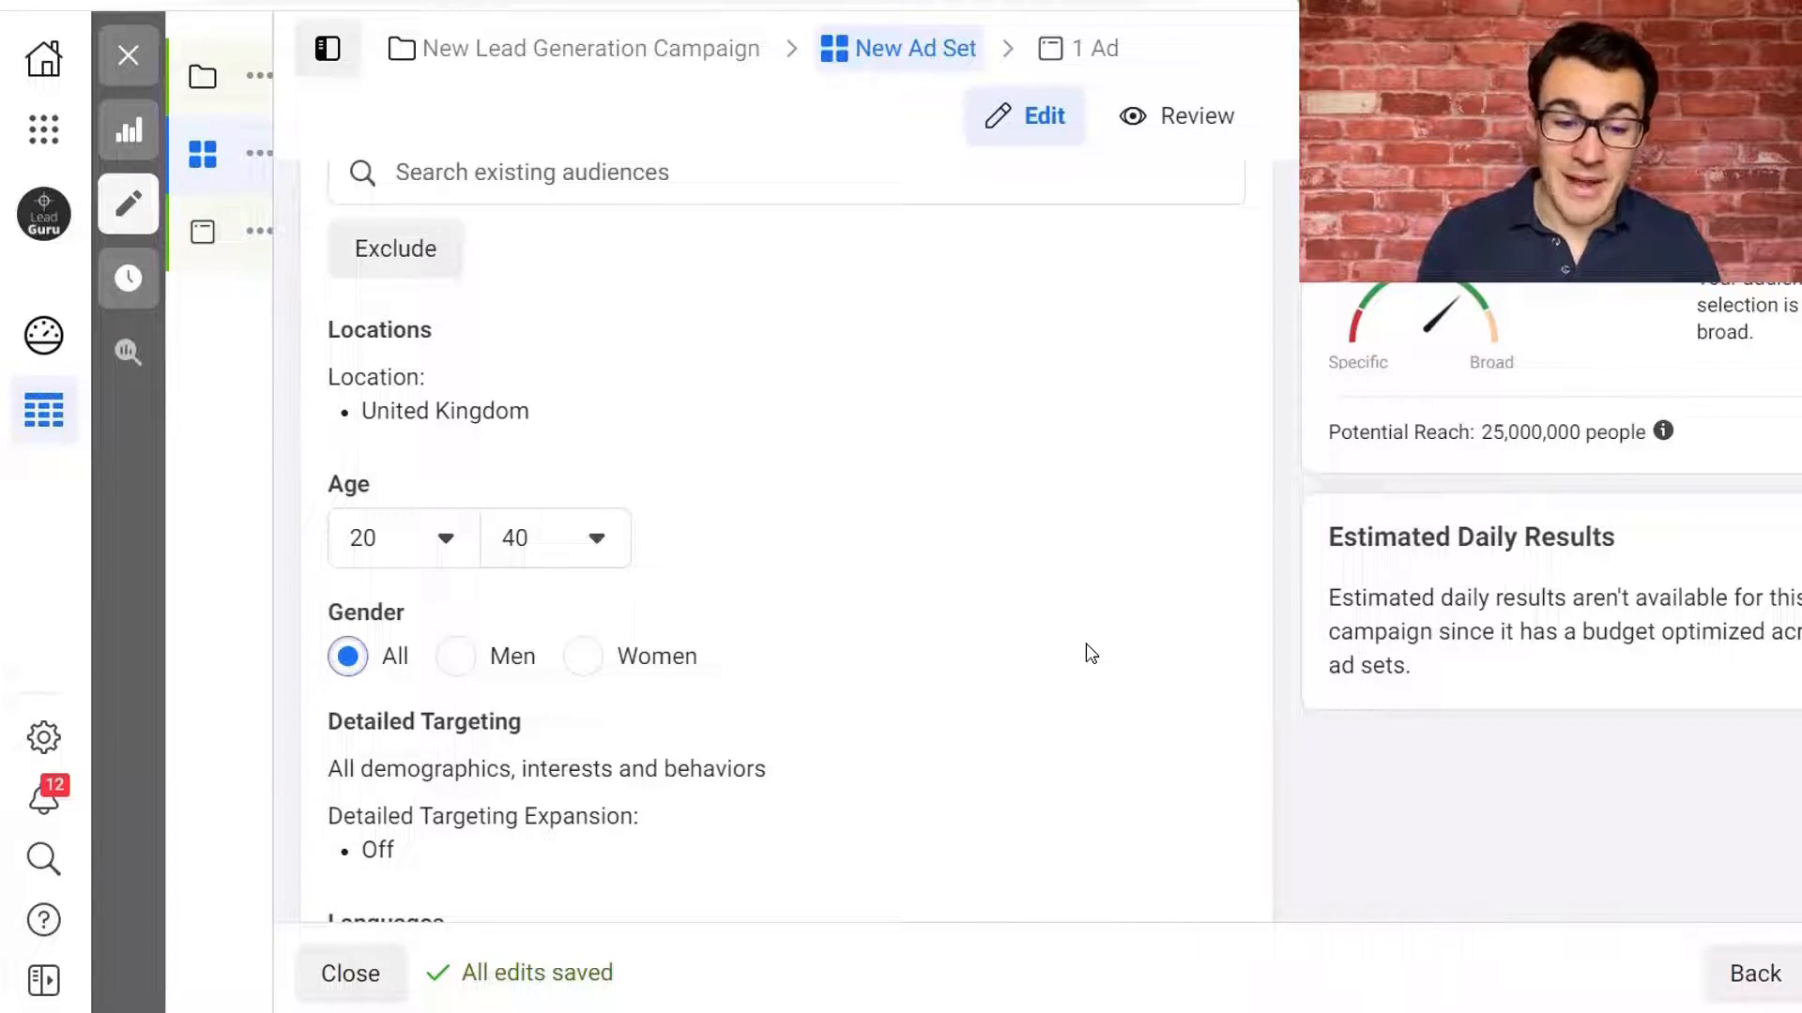
Open detailed targeting for editing and include the Facebook Page admins behavior in the audience.
scroll(1091, 654, "down", 2)
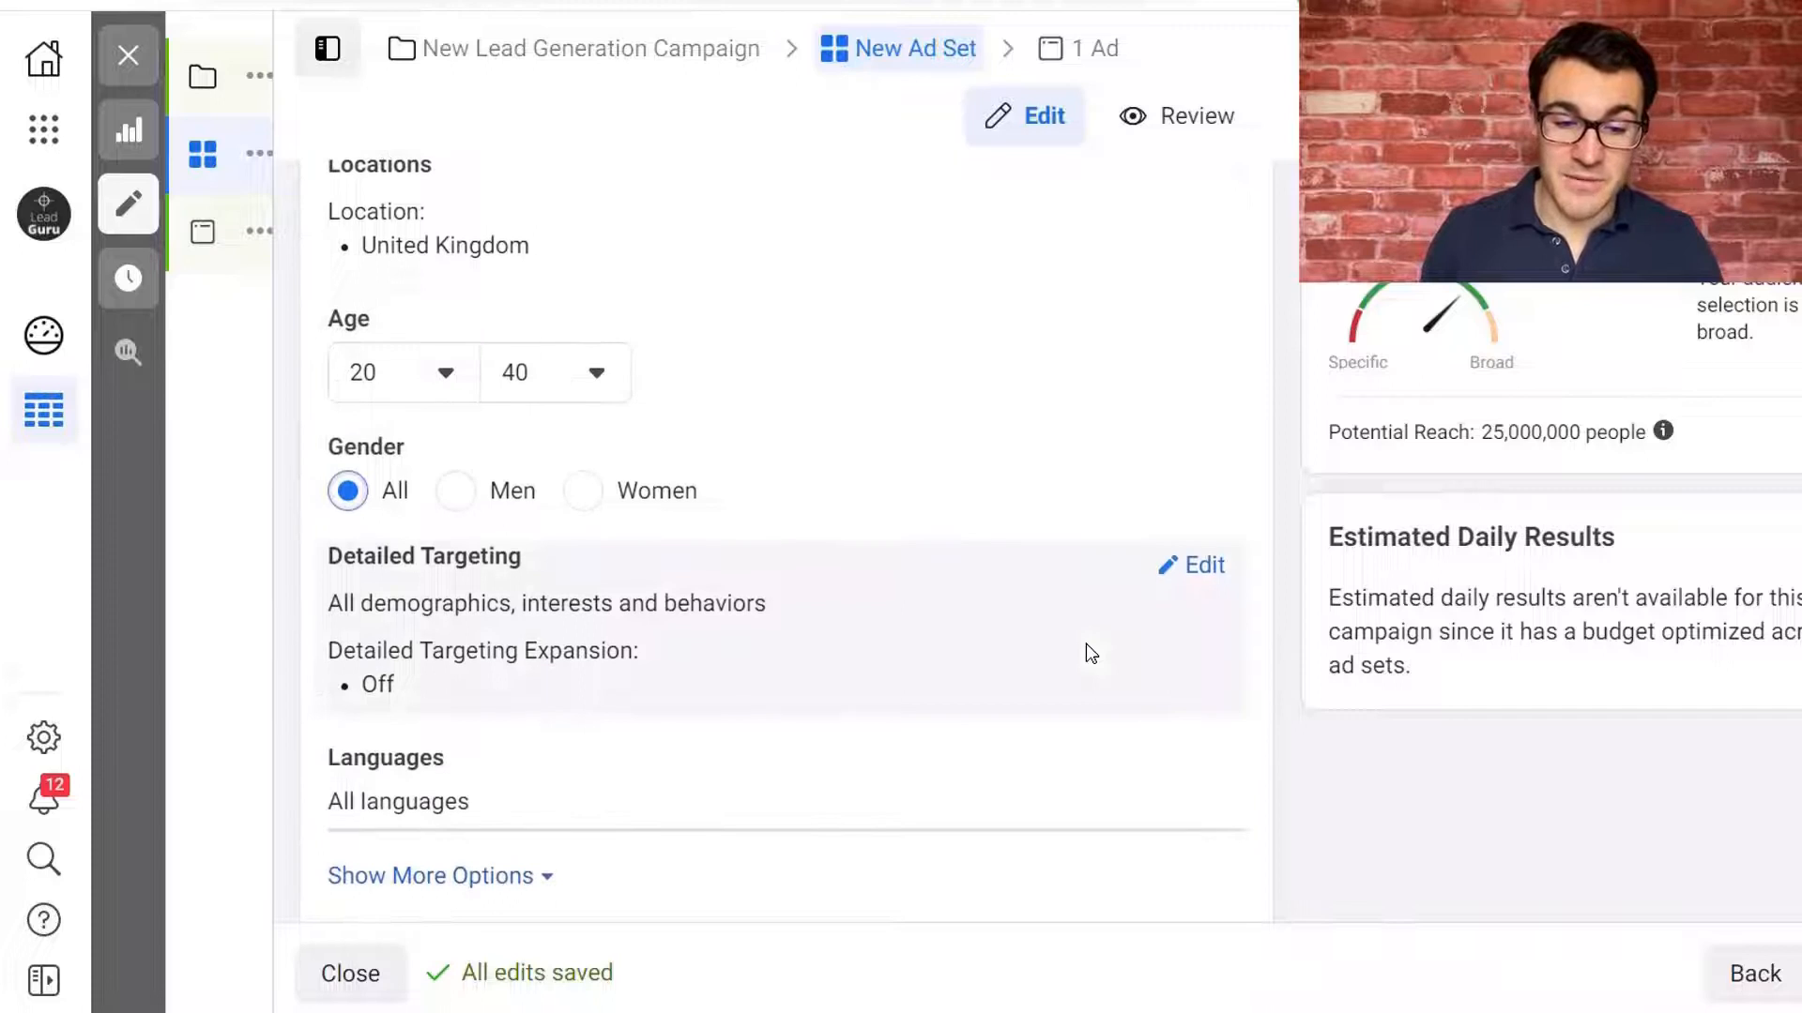
left_click(1205, 567)
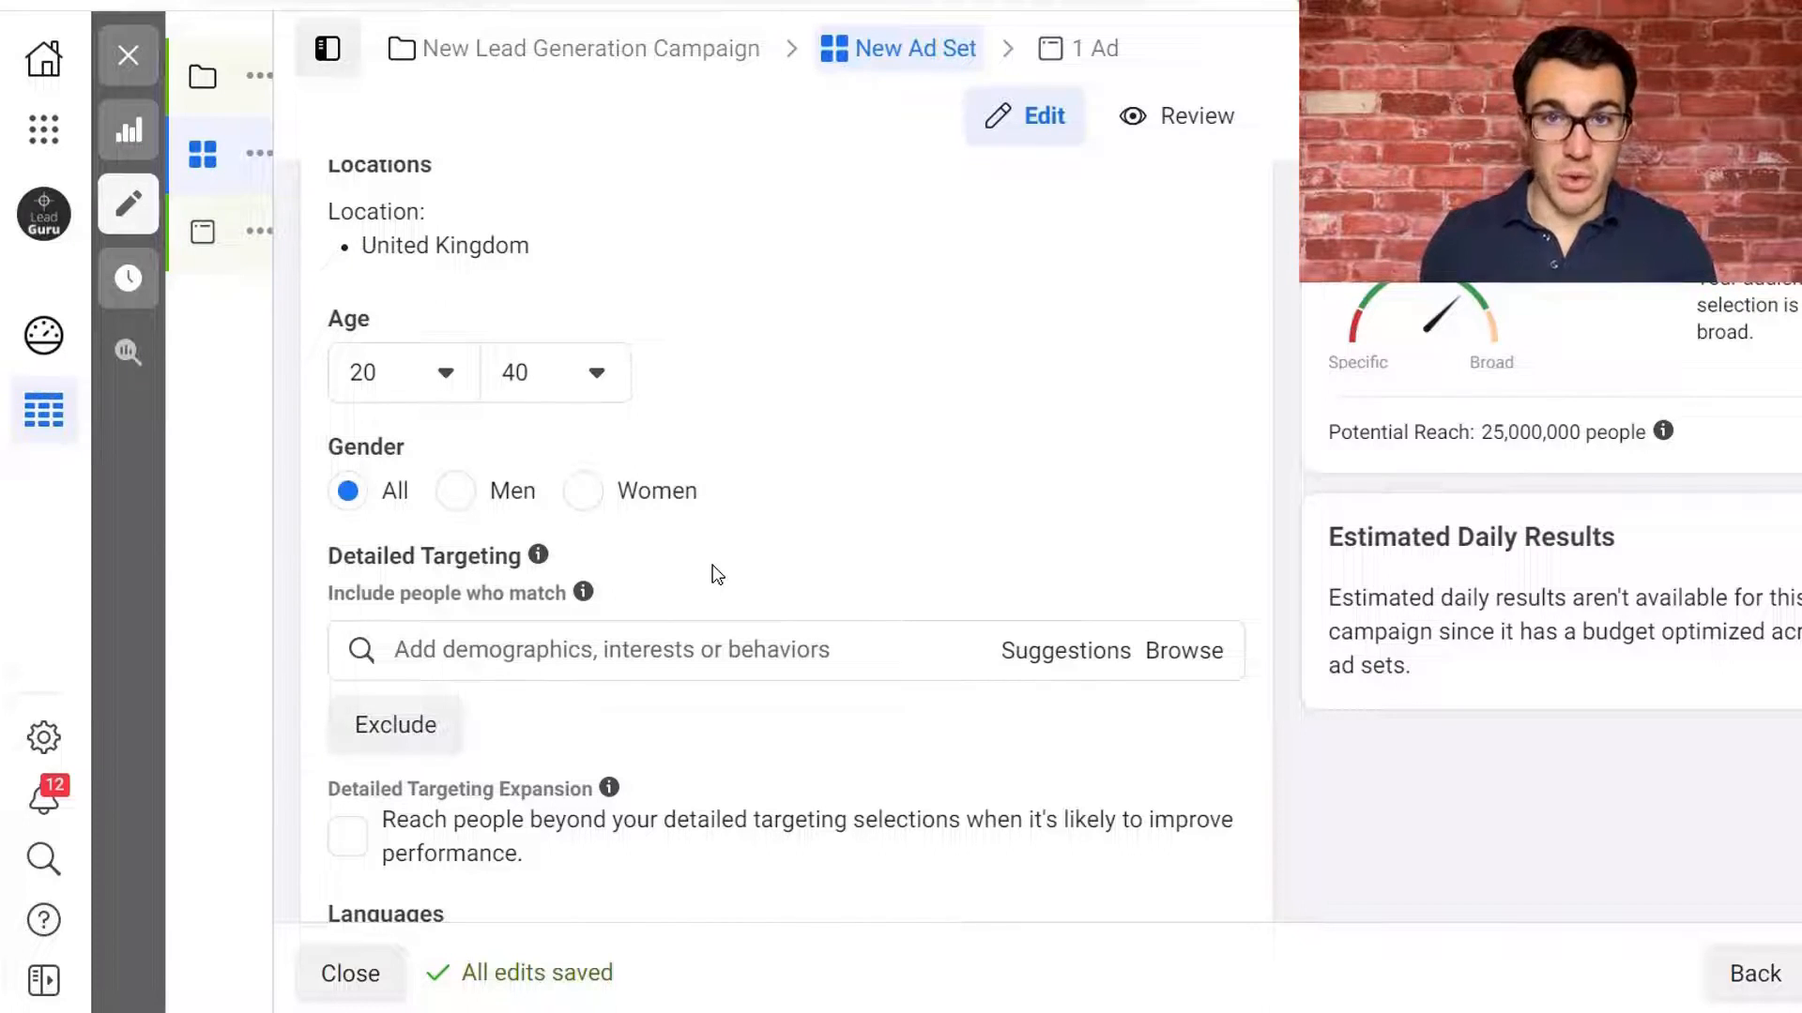
left_click(640, 655)
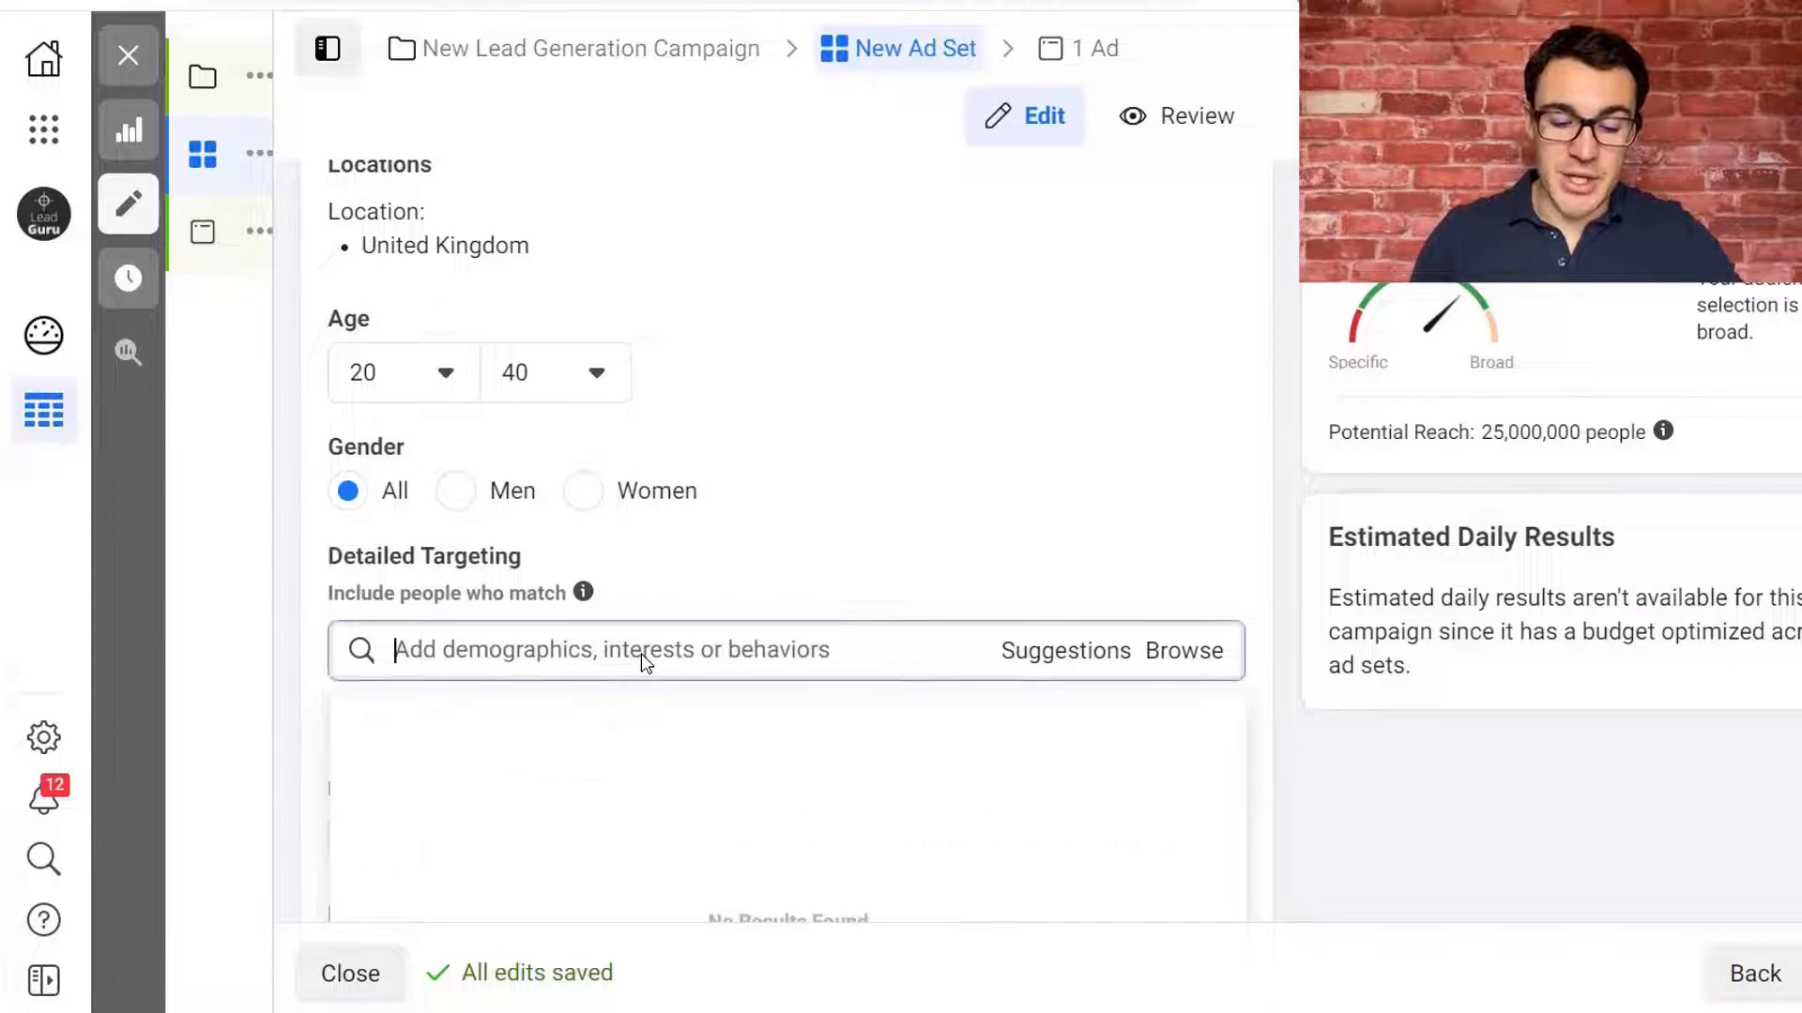
type("facebook page admins")
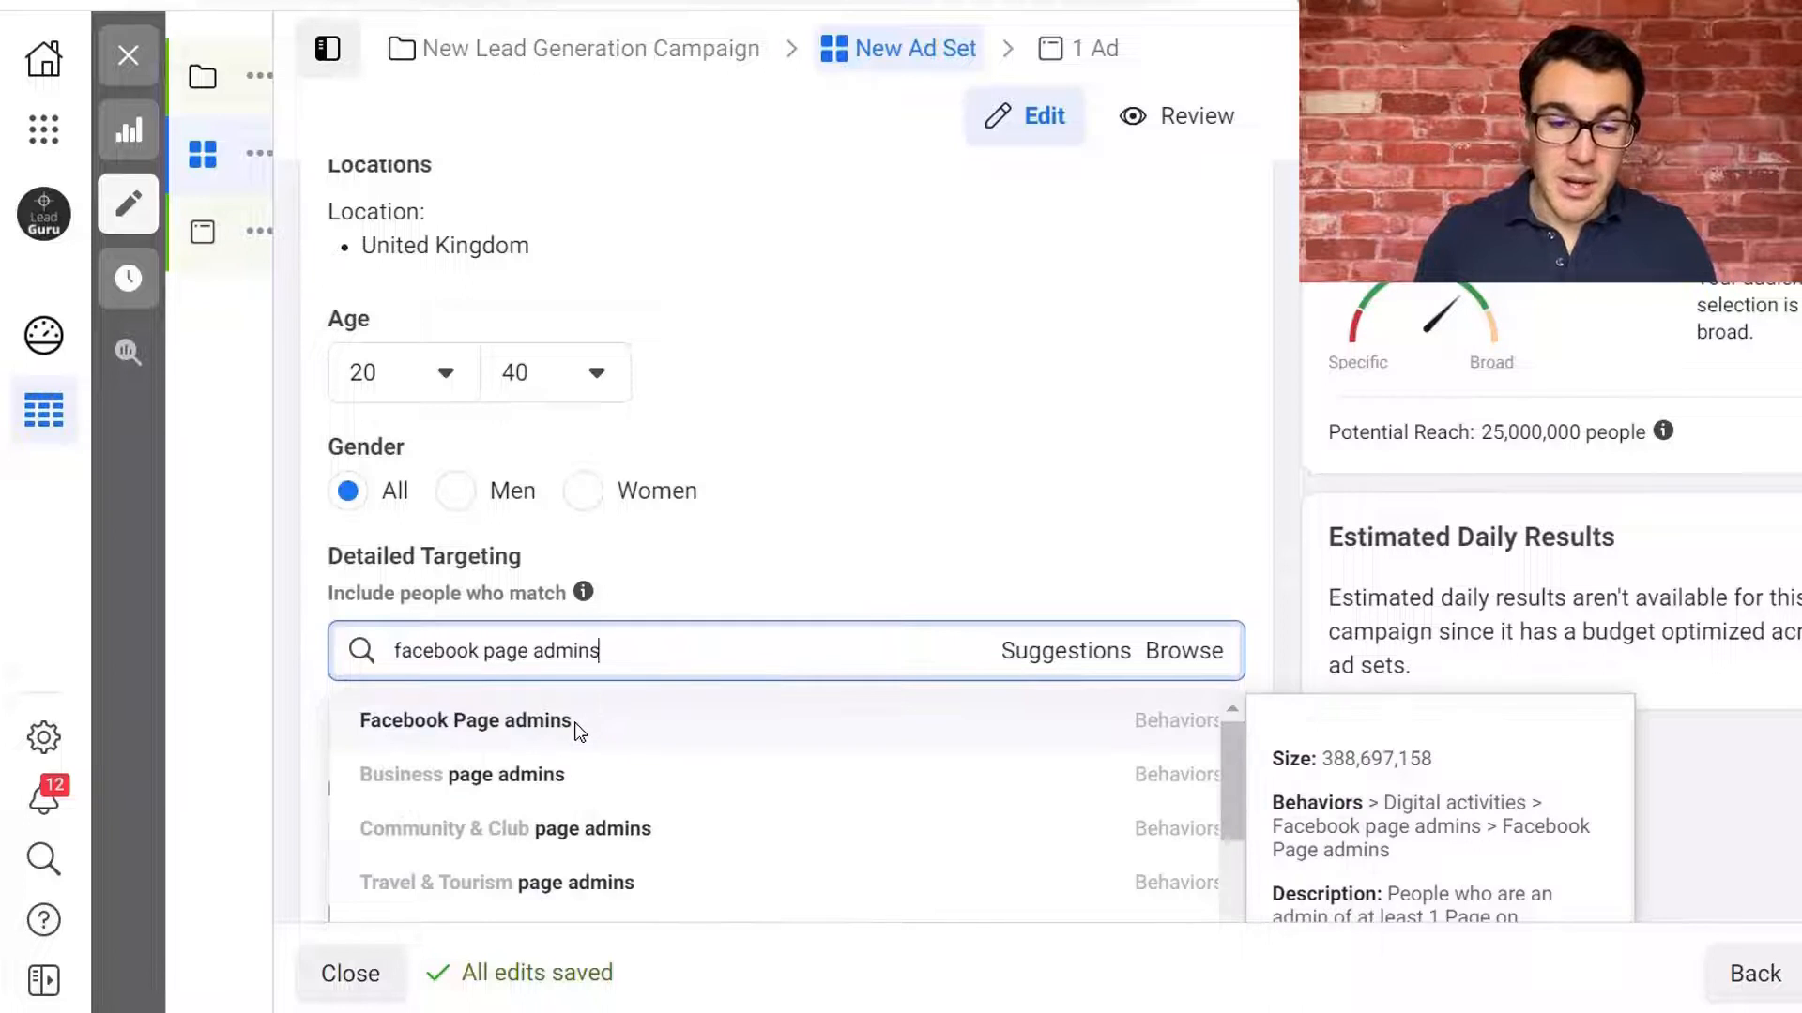
left_click(575, 727)
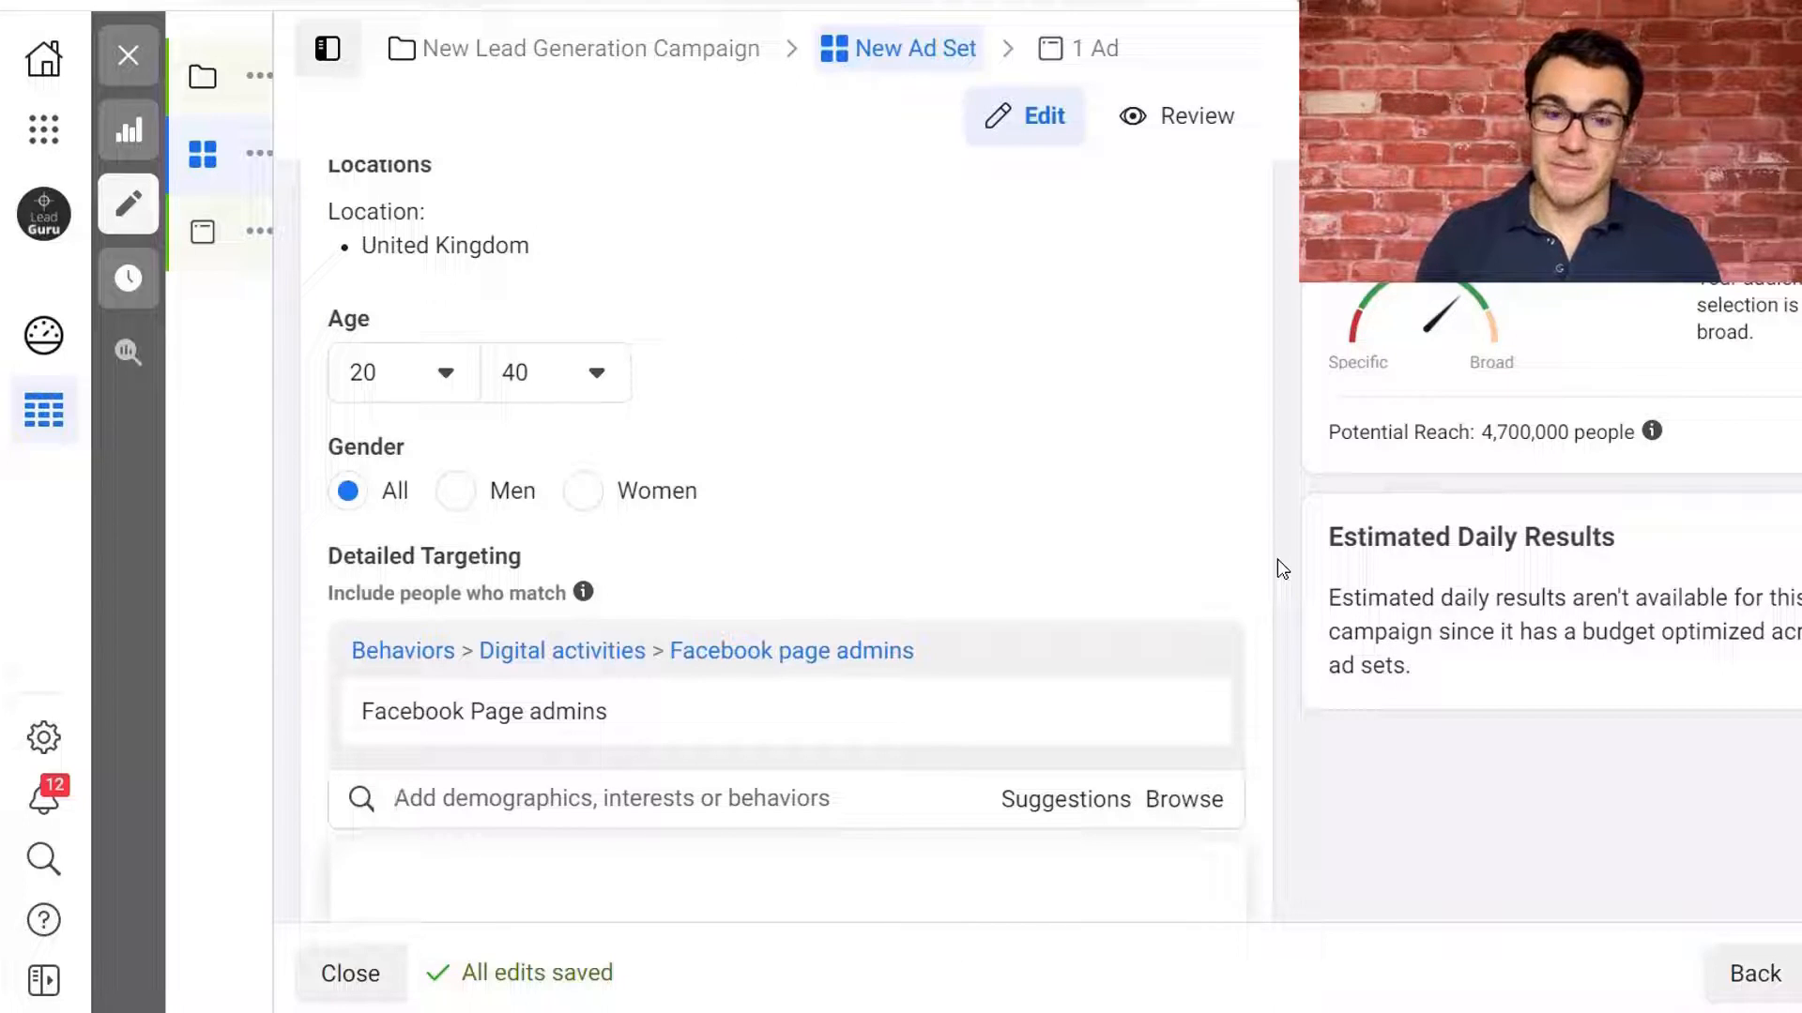
Try adding the Business page admins behavior to detailed targeting, and remove it again.
type("business page admins")
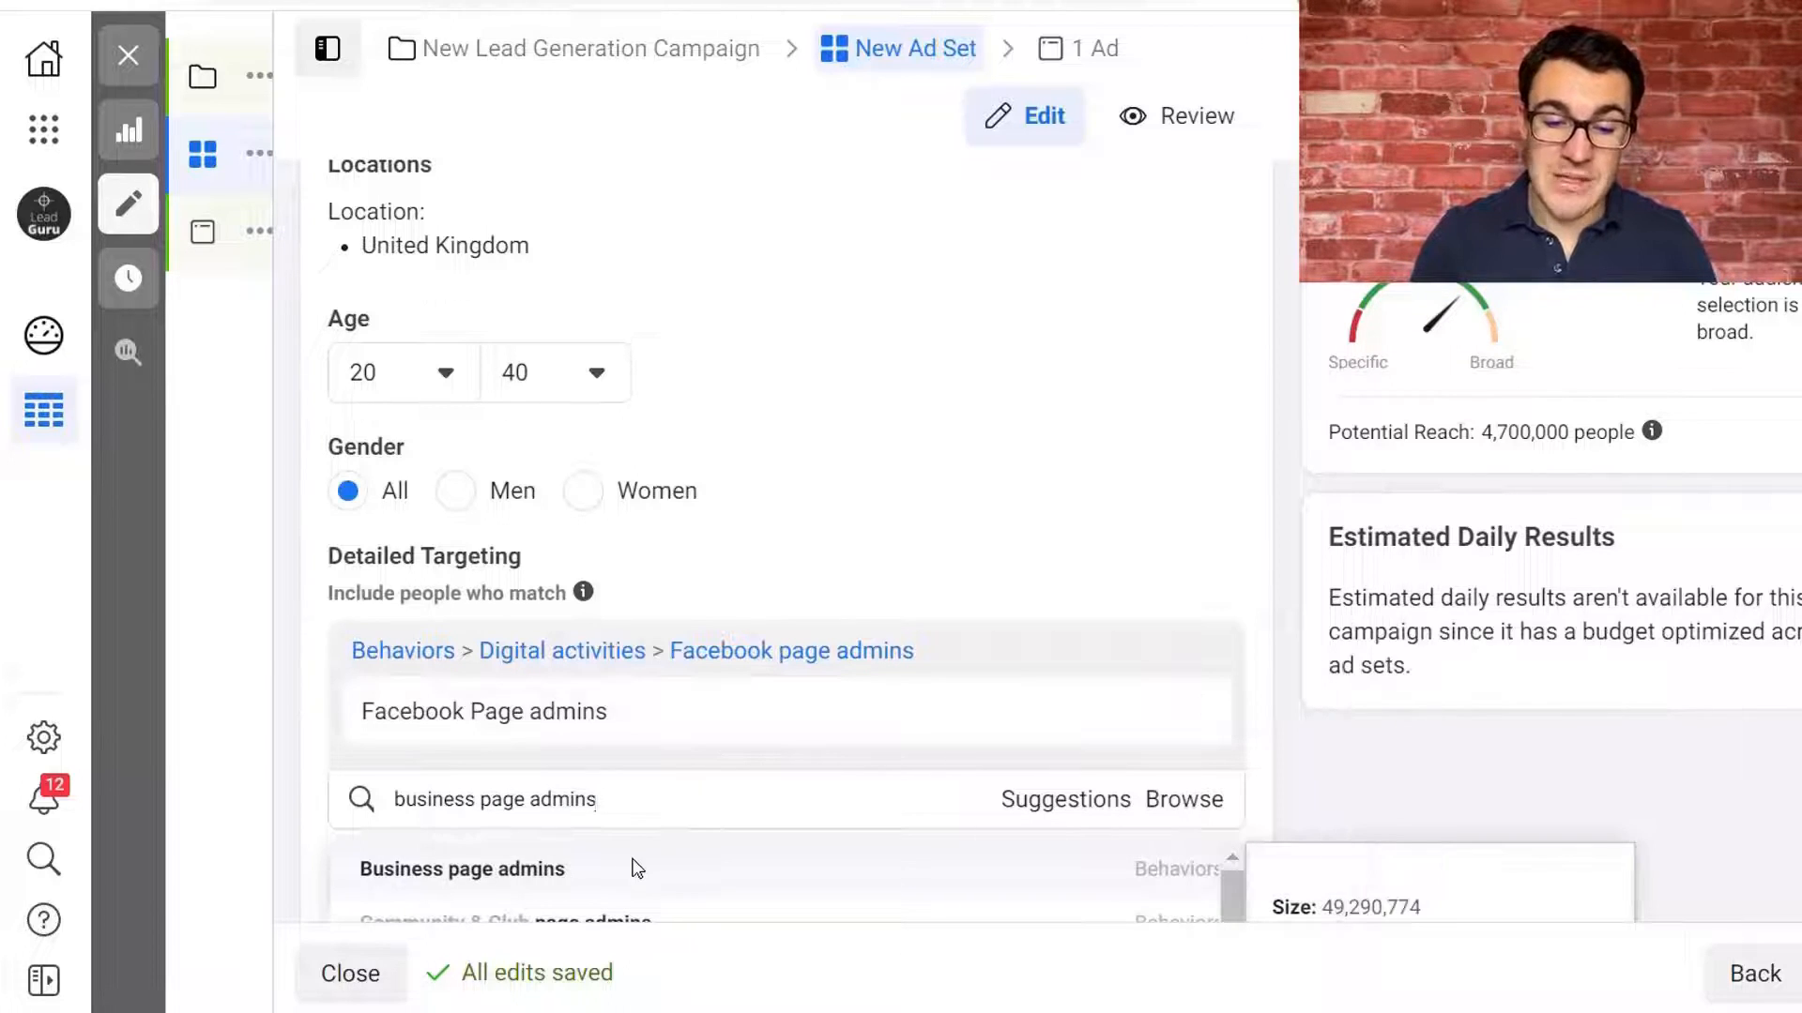
left_click(637, 869)
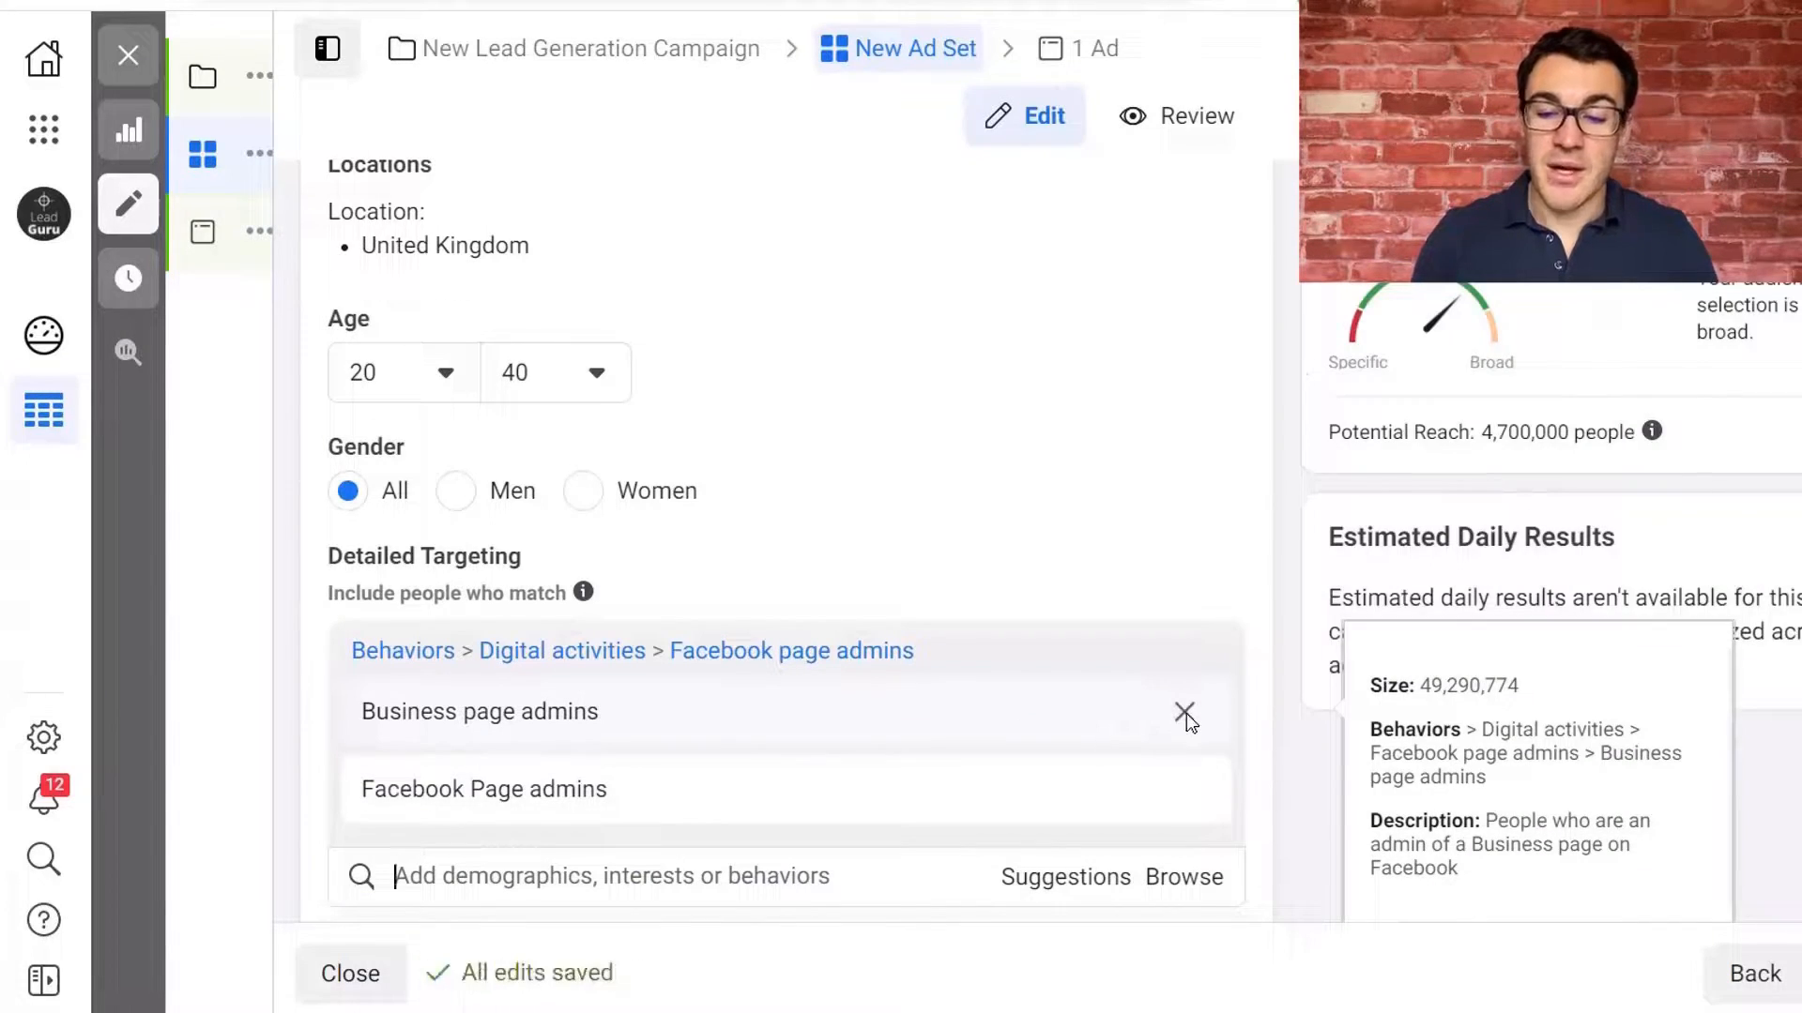
left_click(1184, 712)
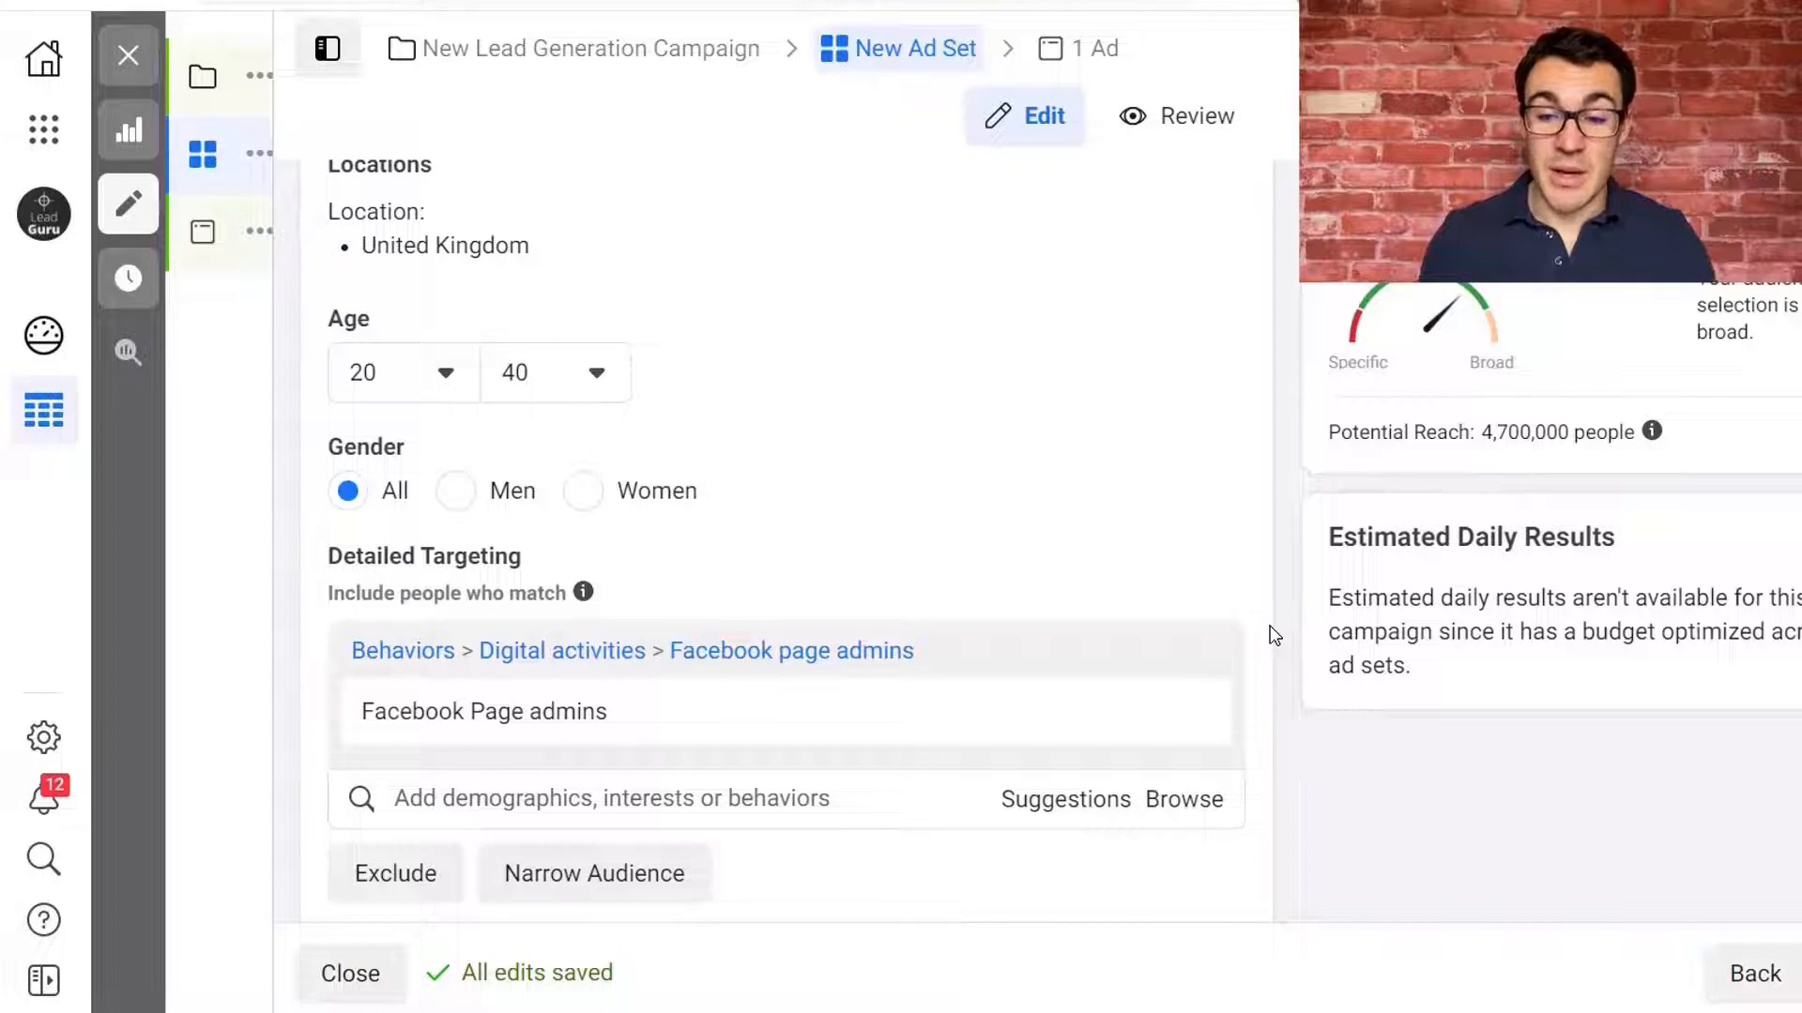
Include the Business page admins behavior in detailed targeting in place of Facebook Page admins.
left_click(619, 796)
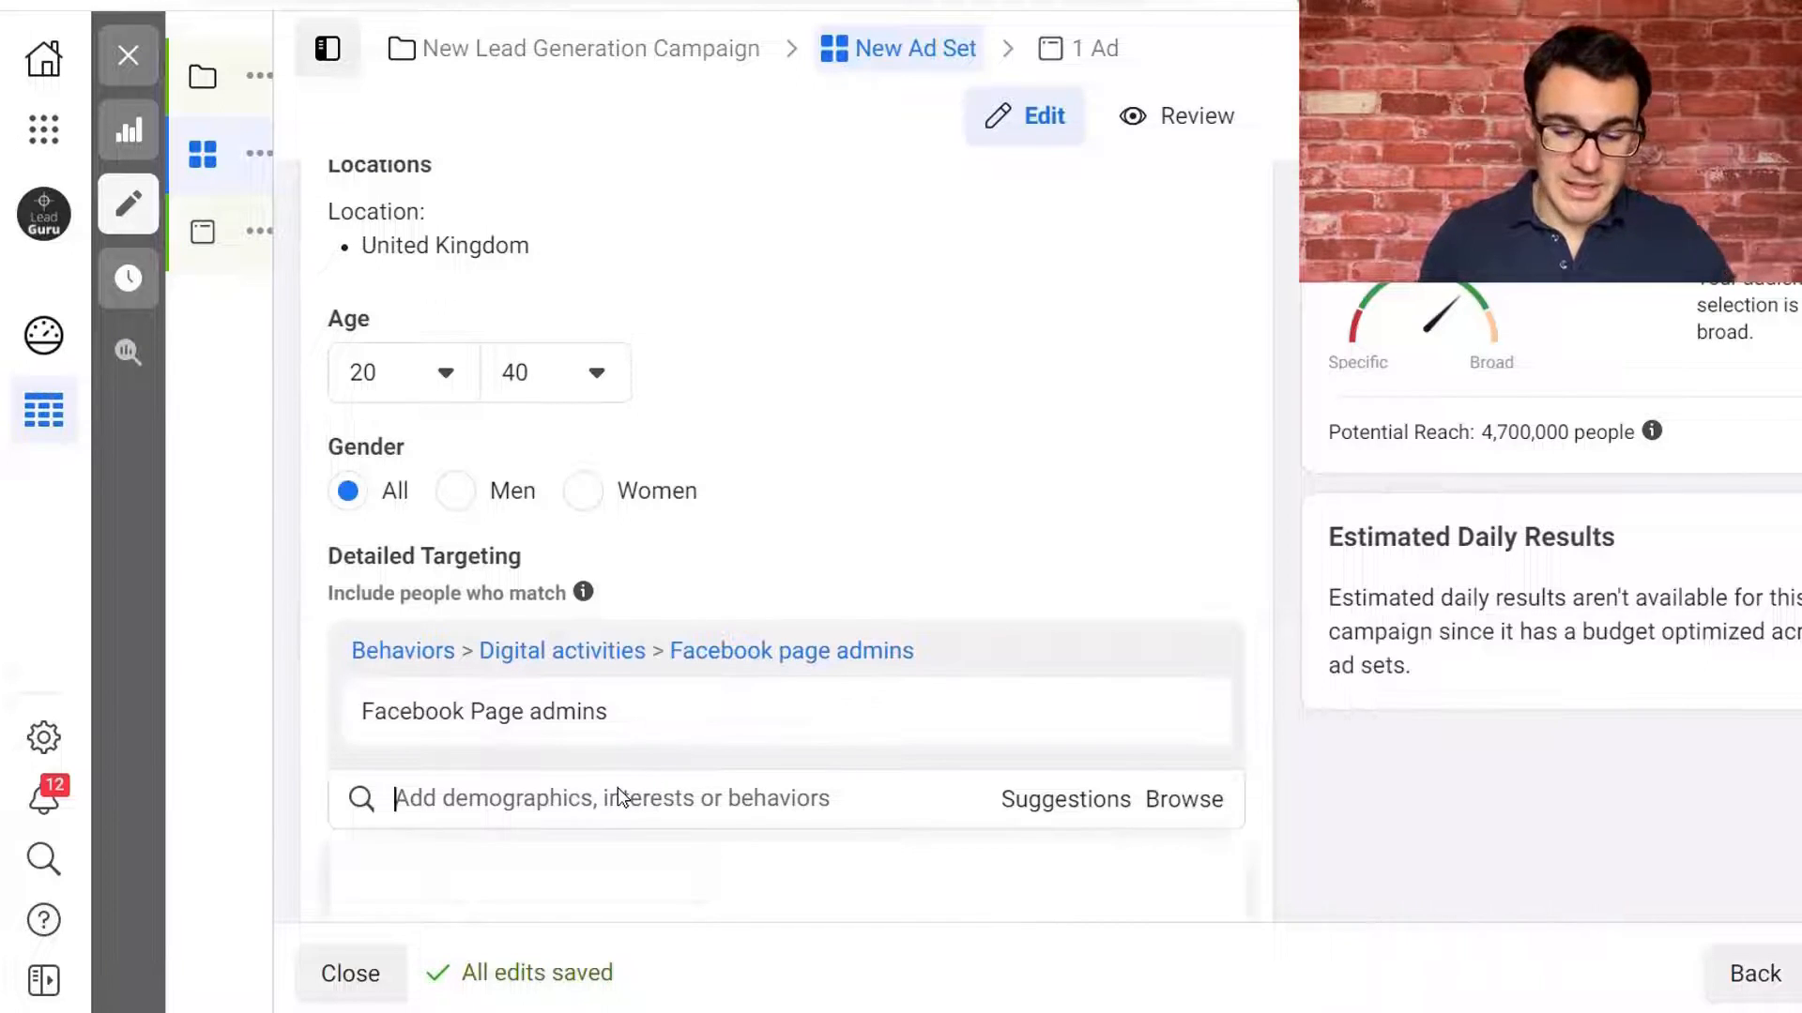
type("business page admins")
key("Return")
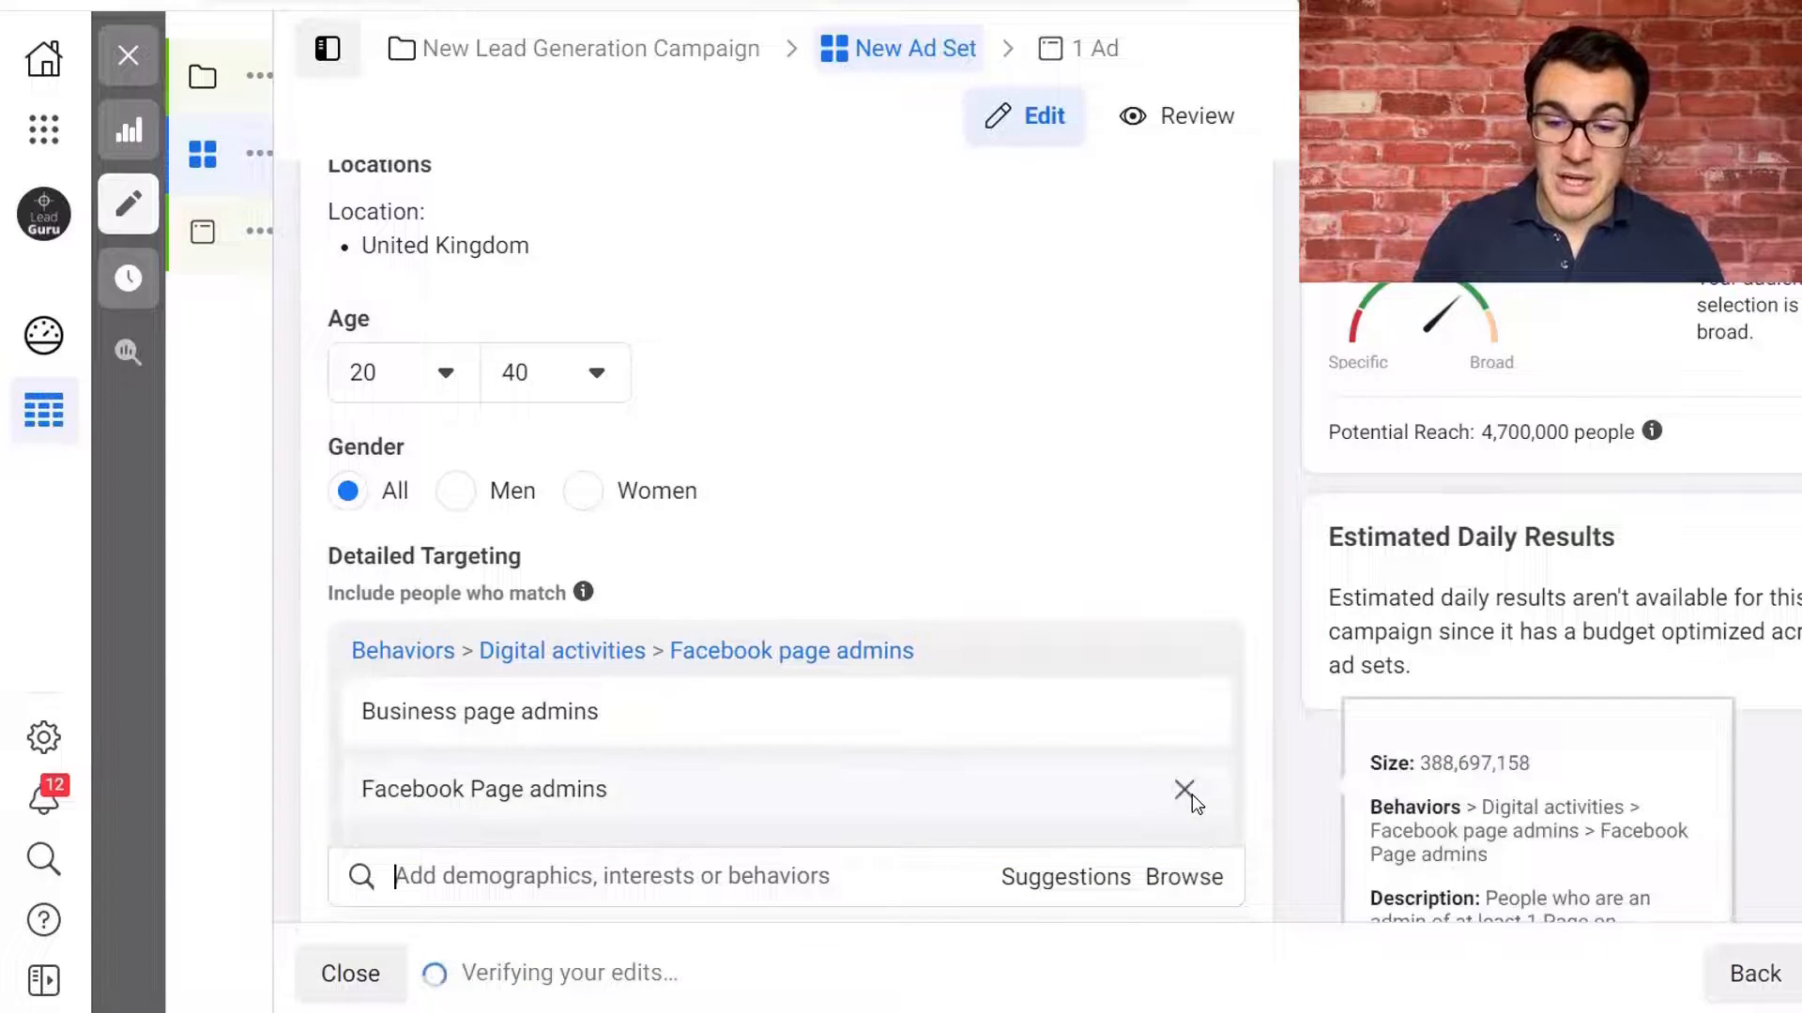
left_click(1185, 791)
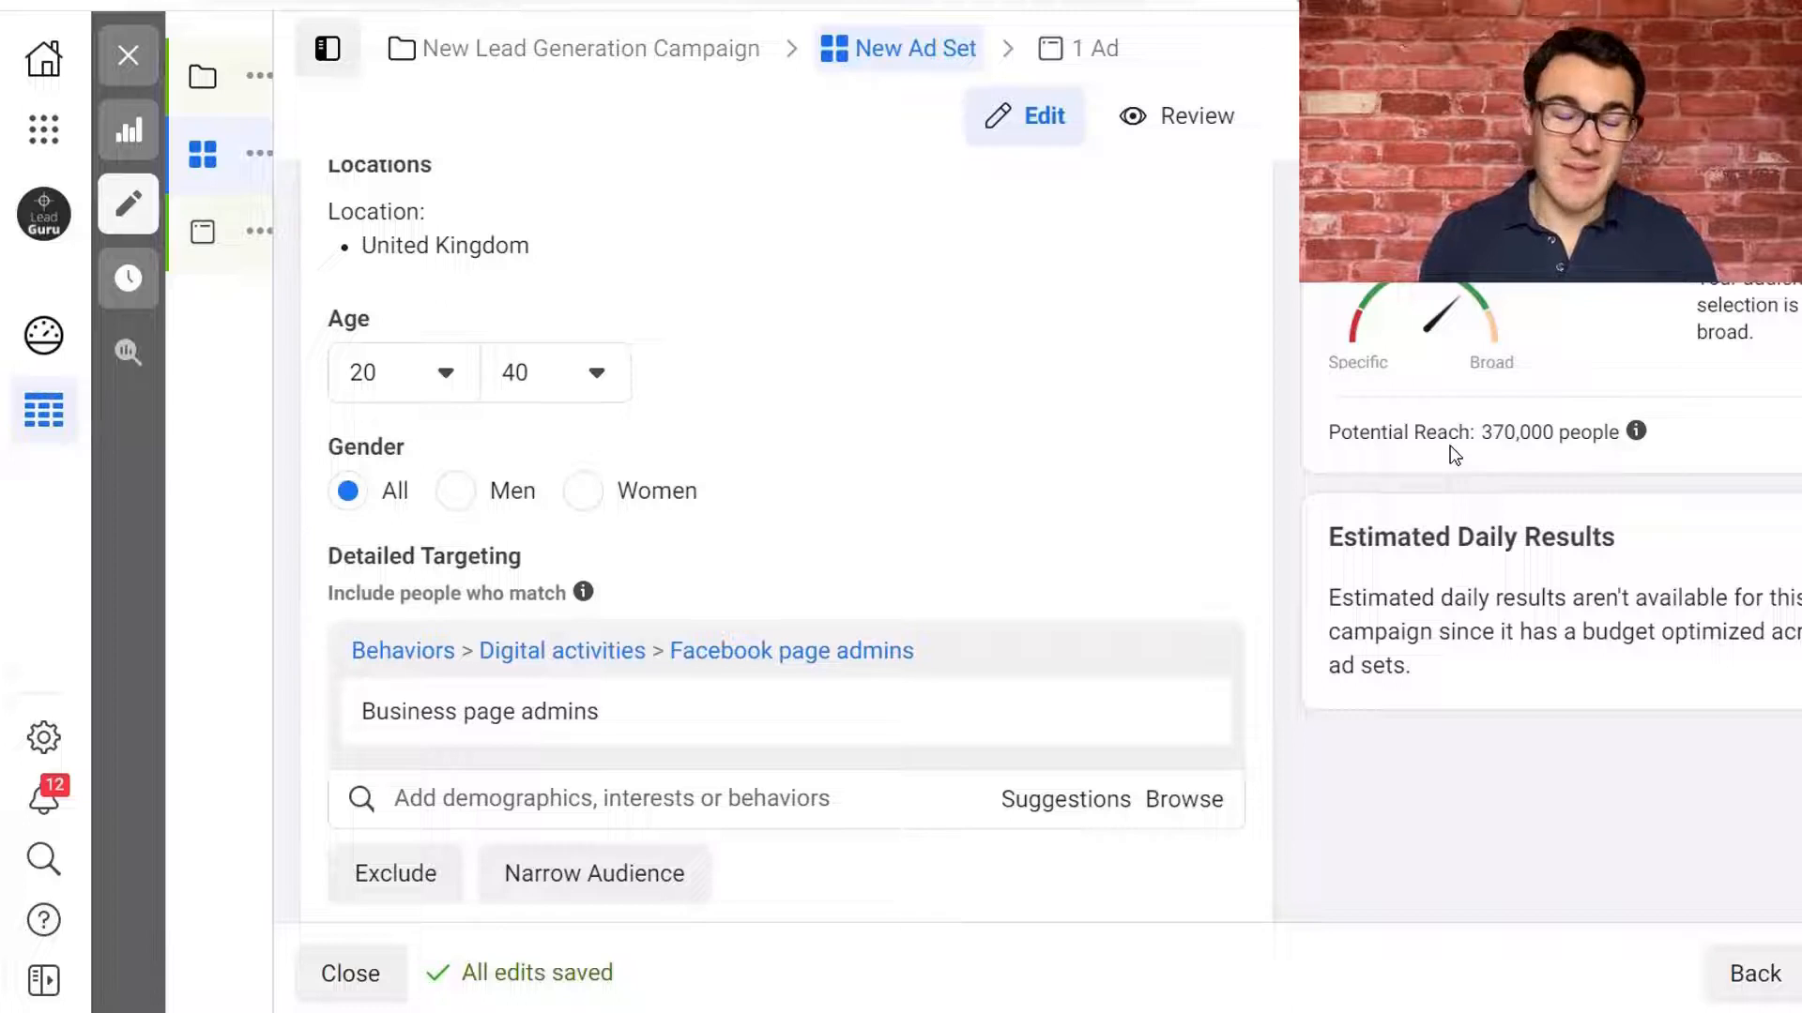
Raise the audience's maximum age to 50.
left_click(605, 378)
scroll(662, 765, "down", 6)
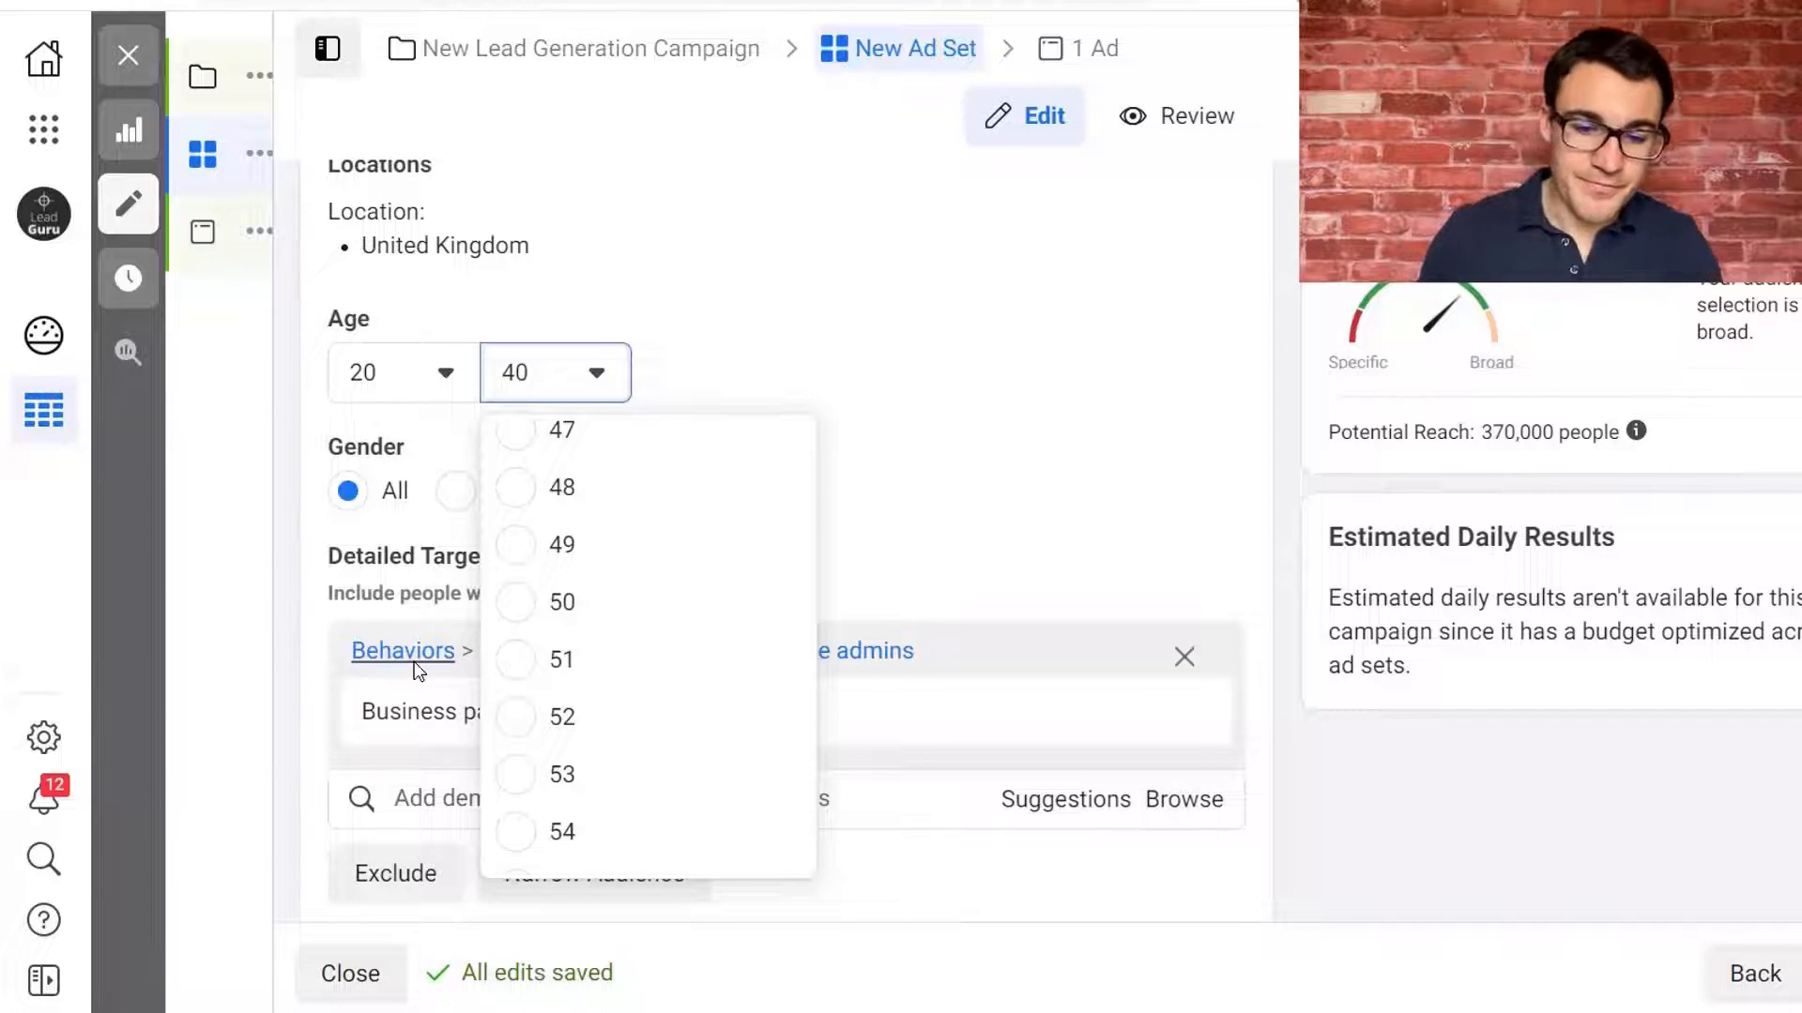
left_click(590, 602)
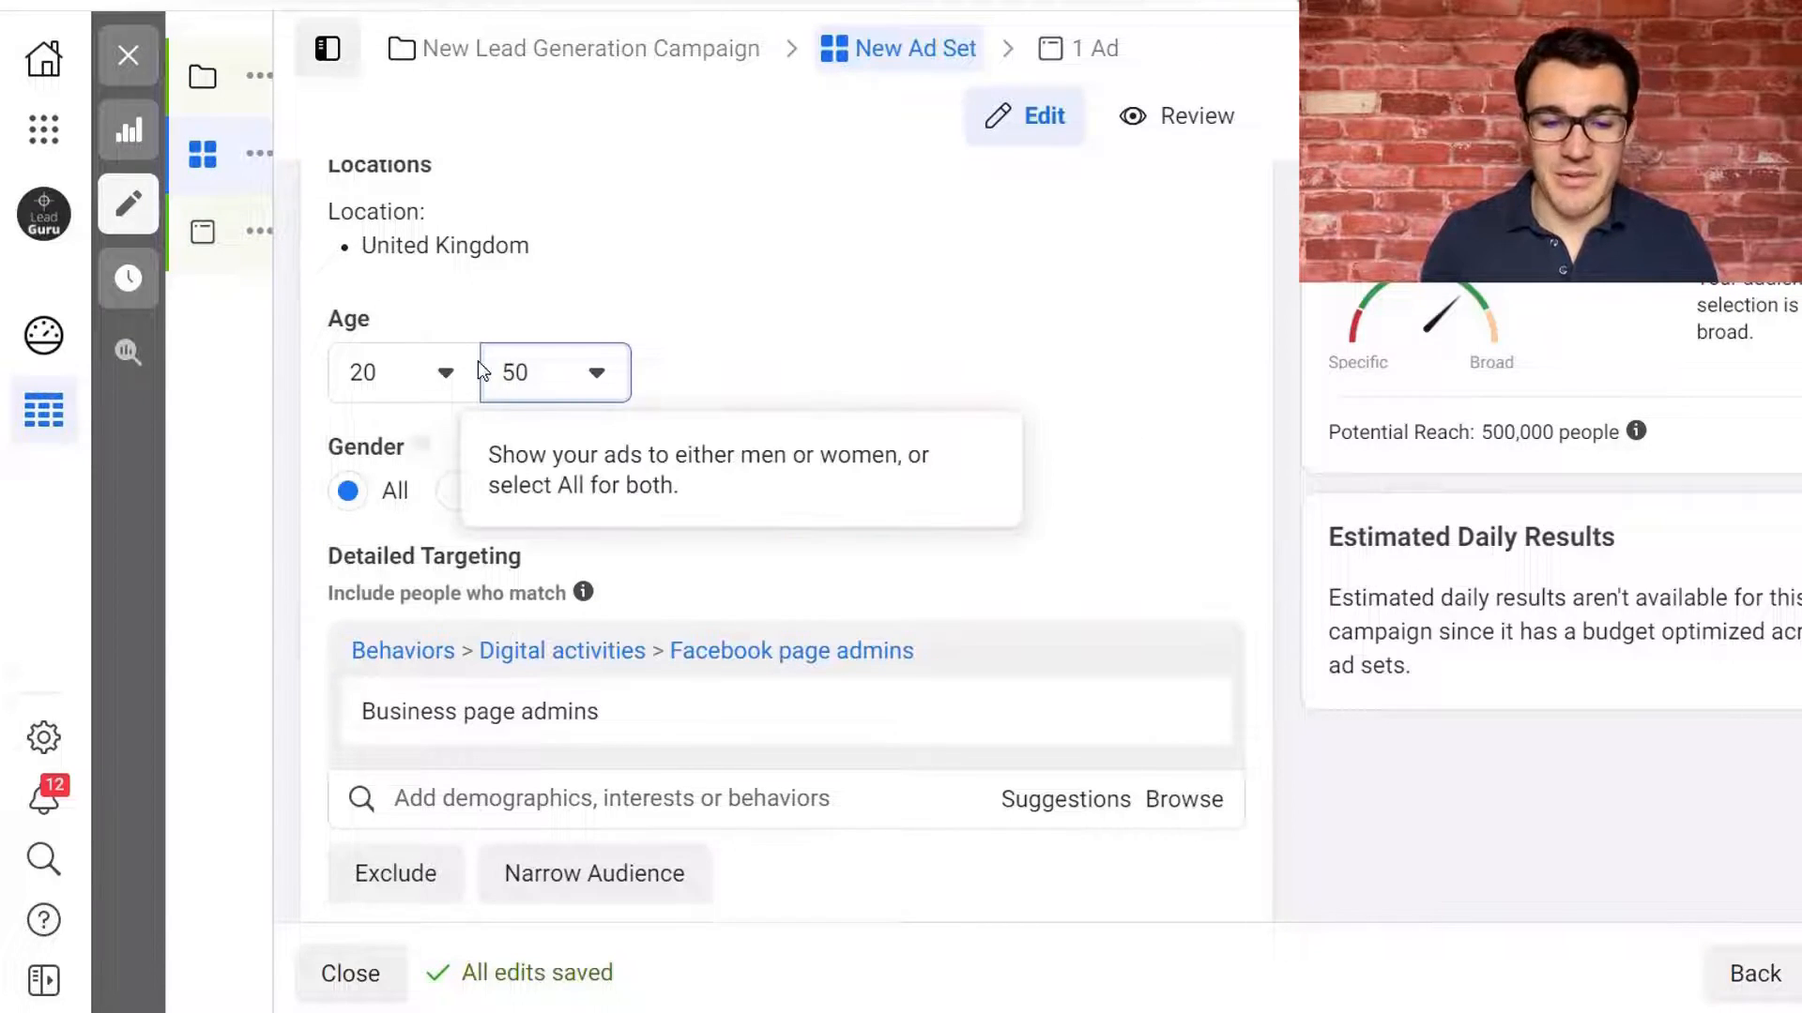
Set the audience's age range to 25 through 65+.
left_click(450, 373)
scroll(414, 741, "down", 2)
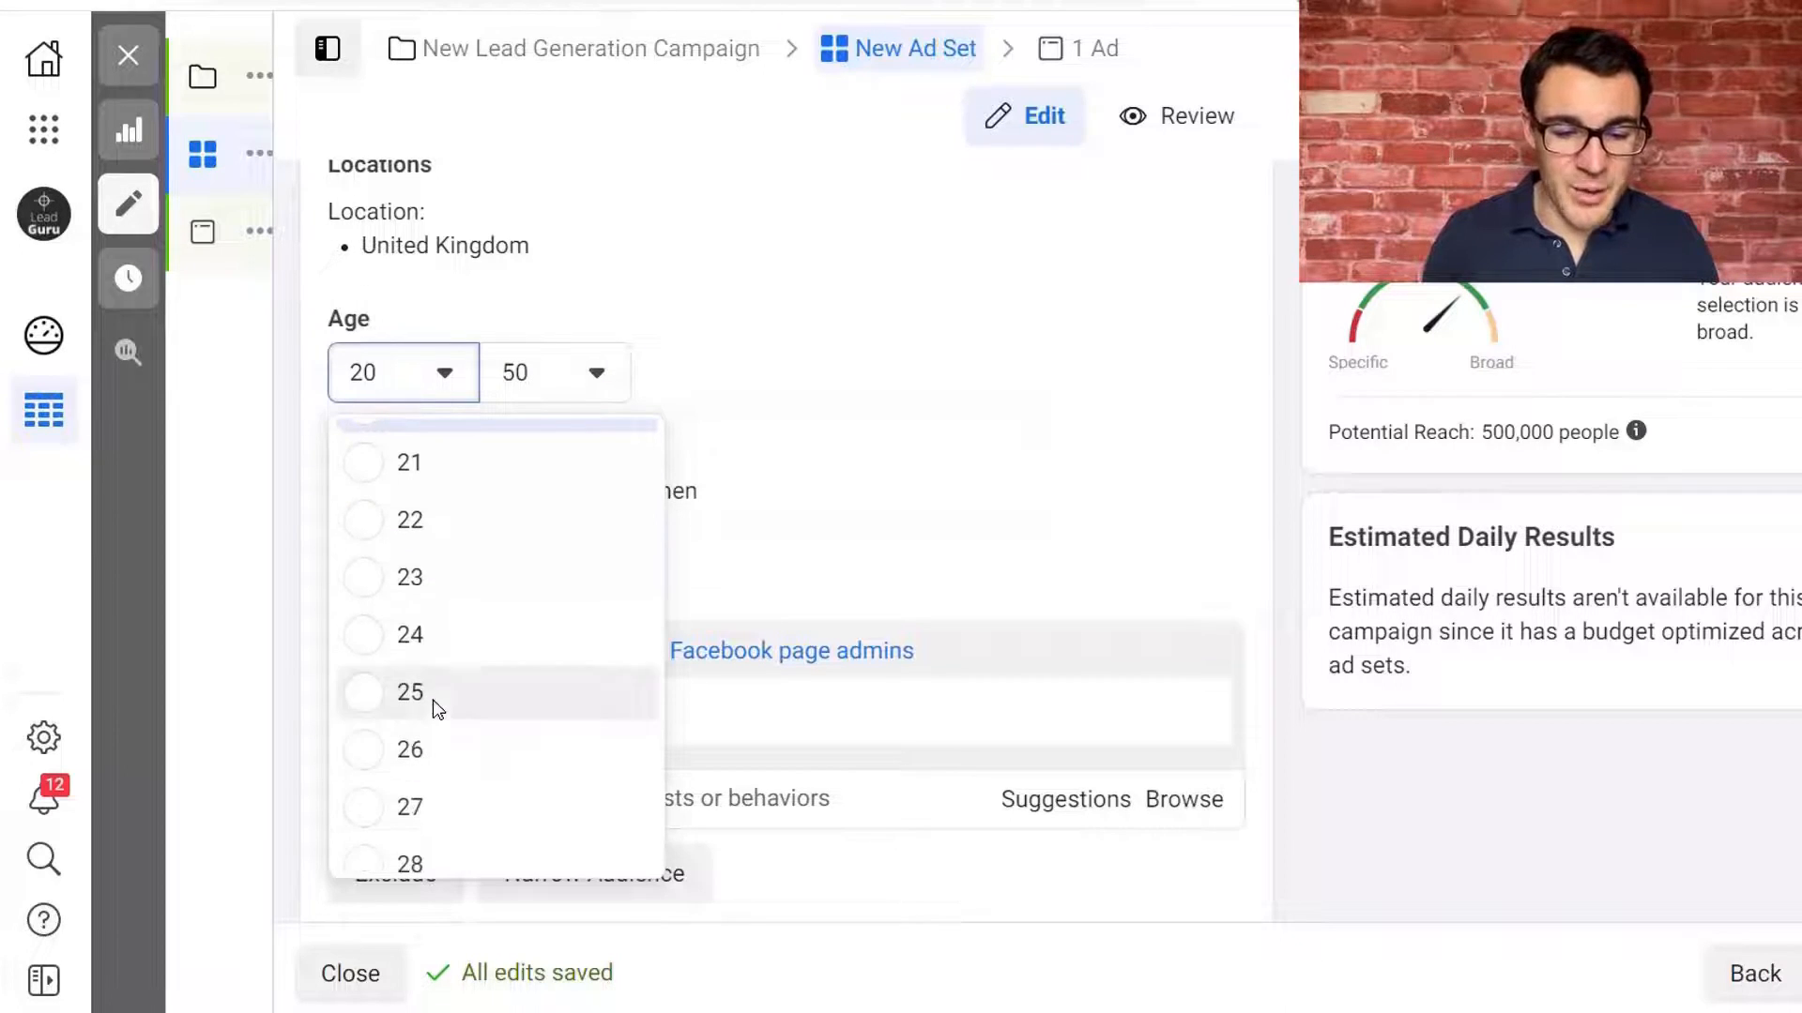
left_click(434, 694)
left_click(610, 374)
scroll(604, 750, "down", 4)
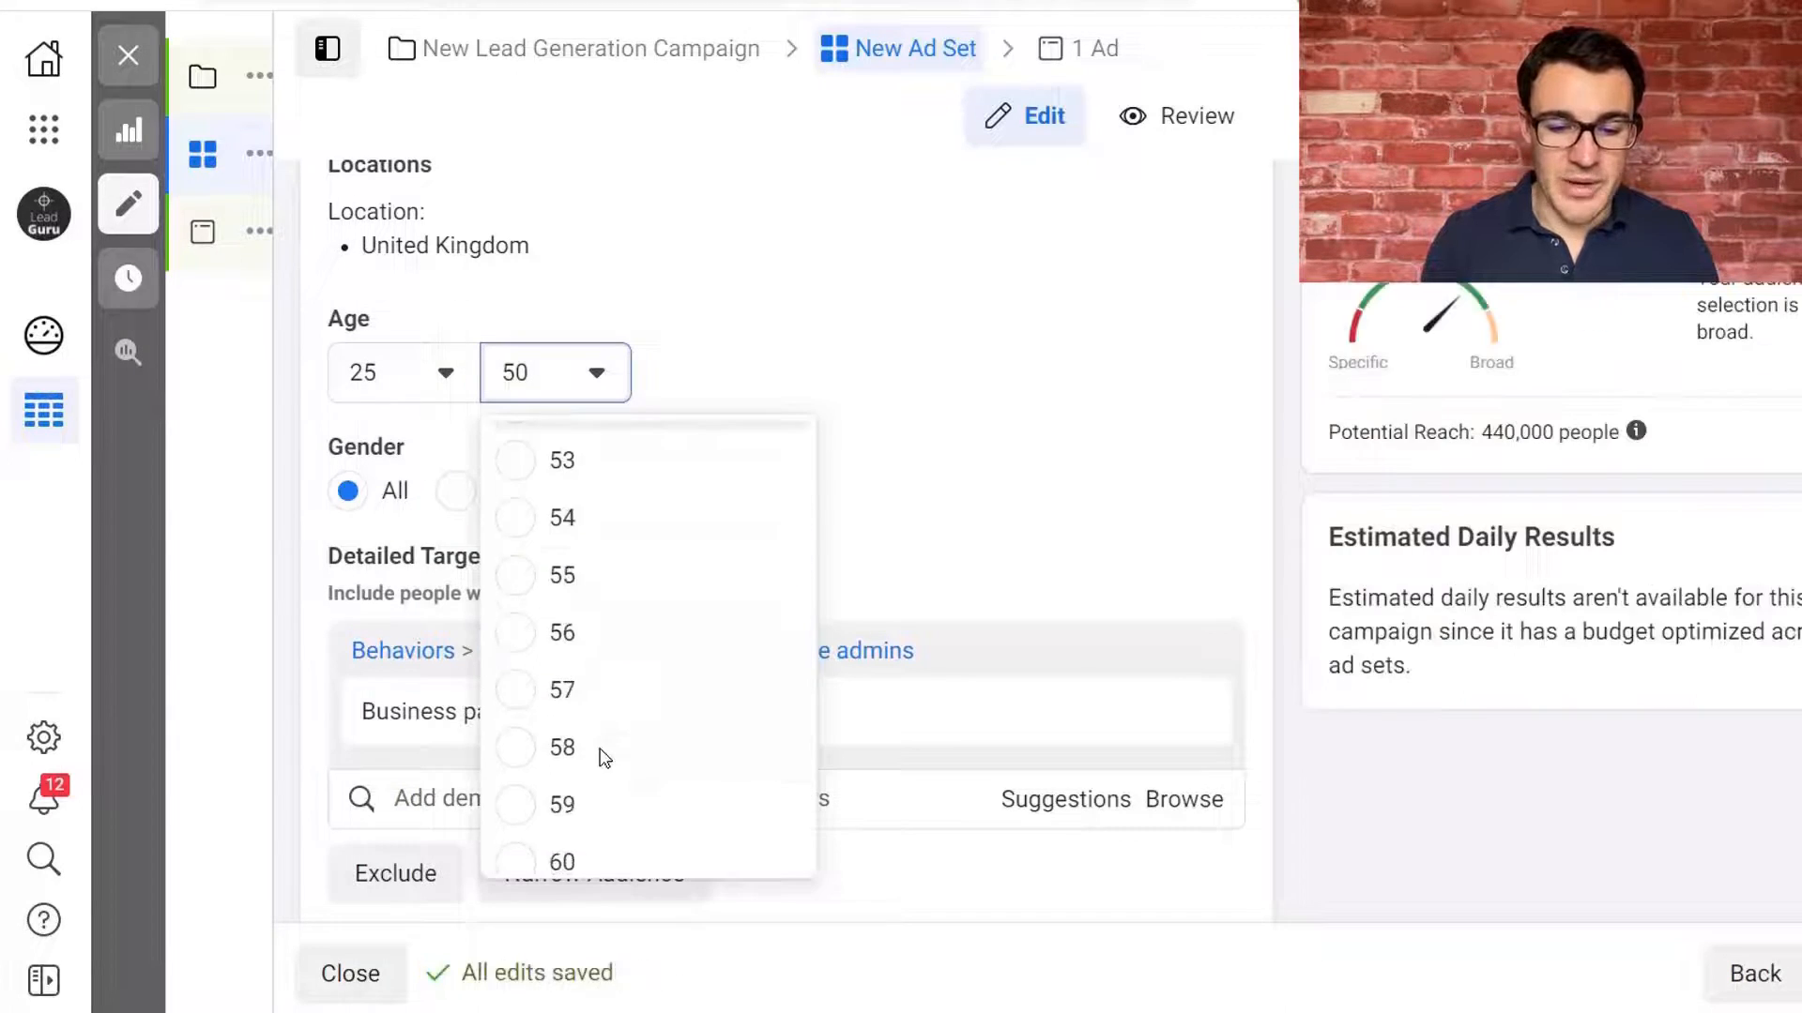
left_click(584, 847)
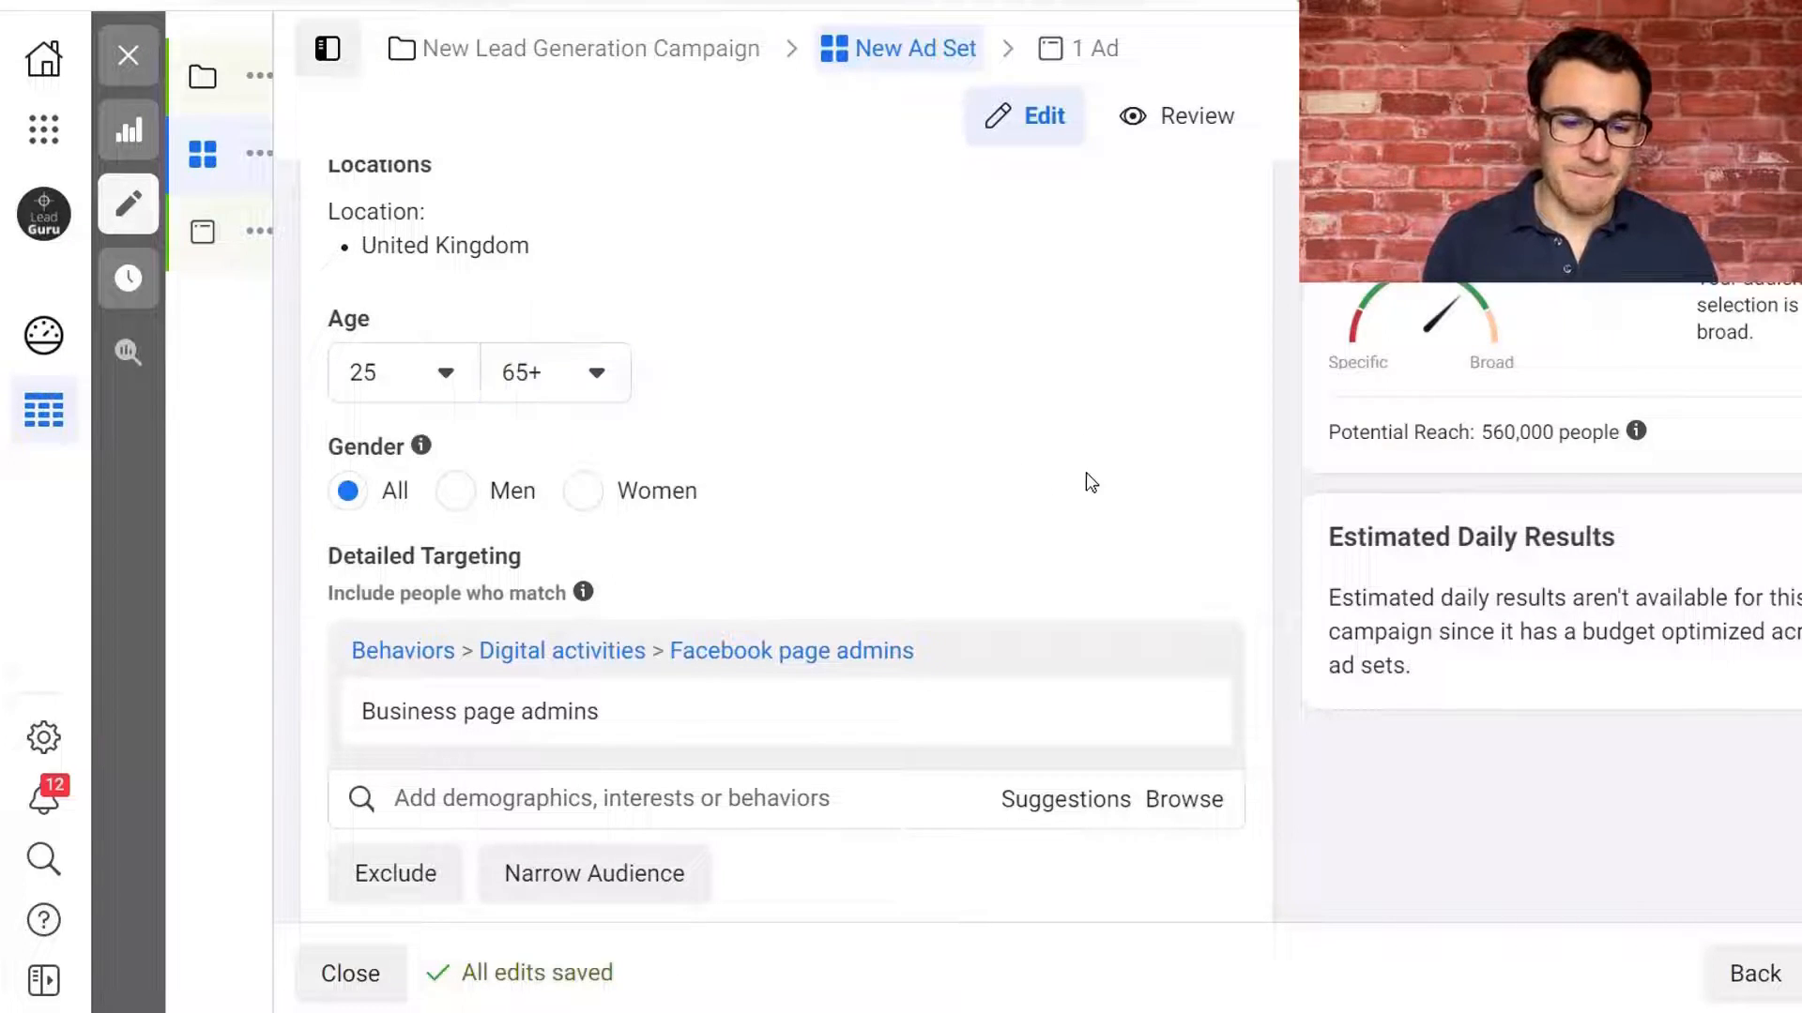
Replace the United Kingdom in the audience's locations with Cirencester, Gloucestershire, England.
scroll(1100, 485, "down", 1)
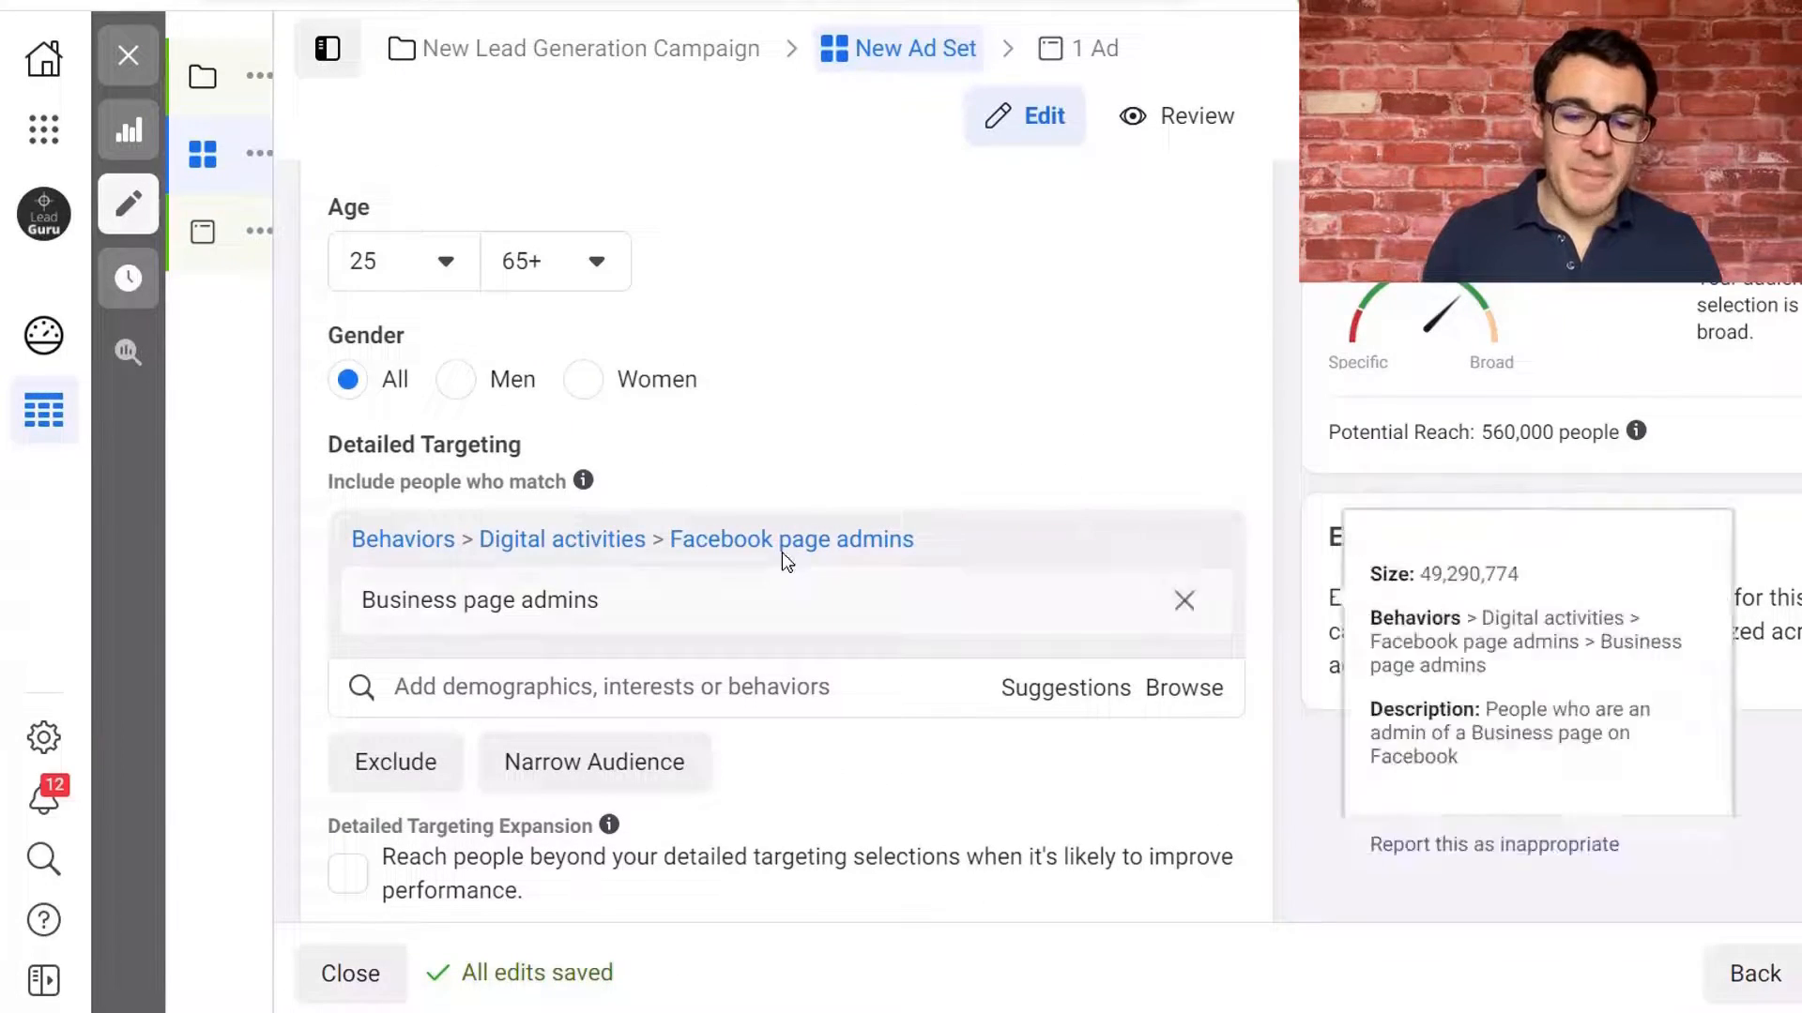
scroll(868, 526, "up", 2)
scroll(868, 526, "up", 1)
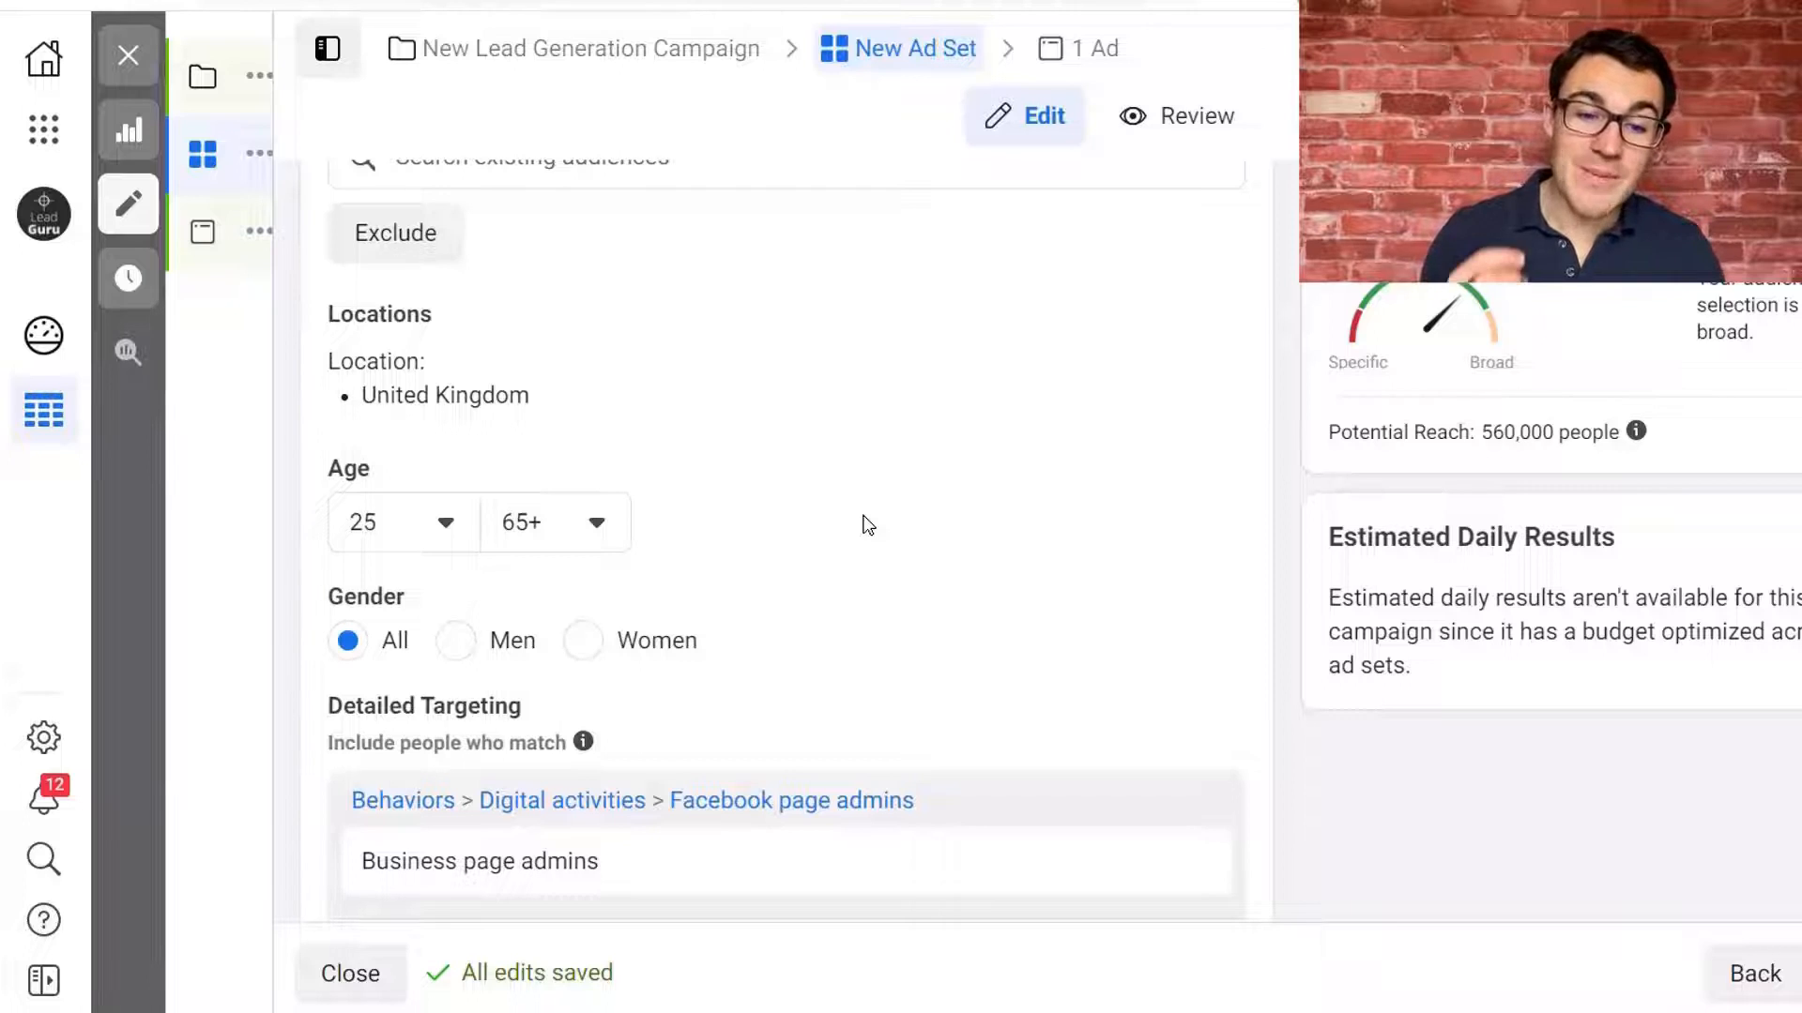
scroll(861, 522, "up", 2)
scroll(861, 523, "up", 2)
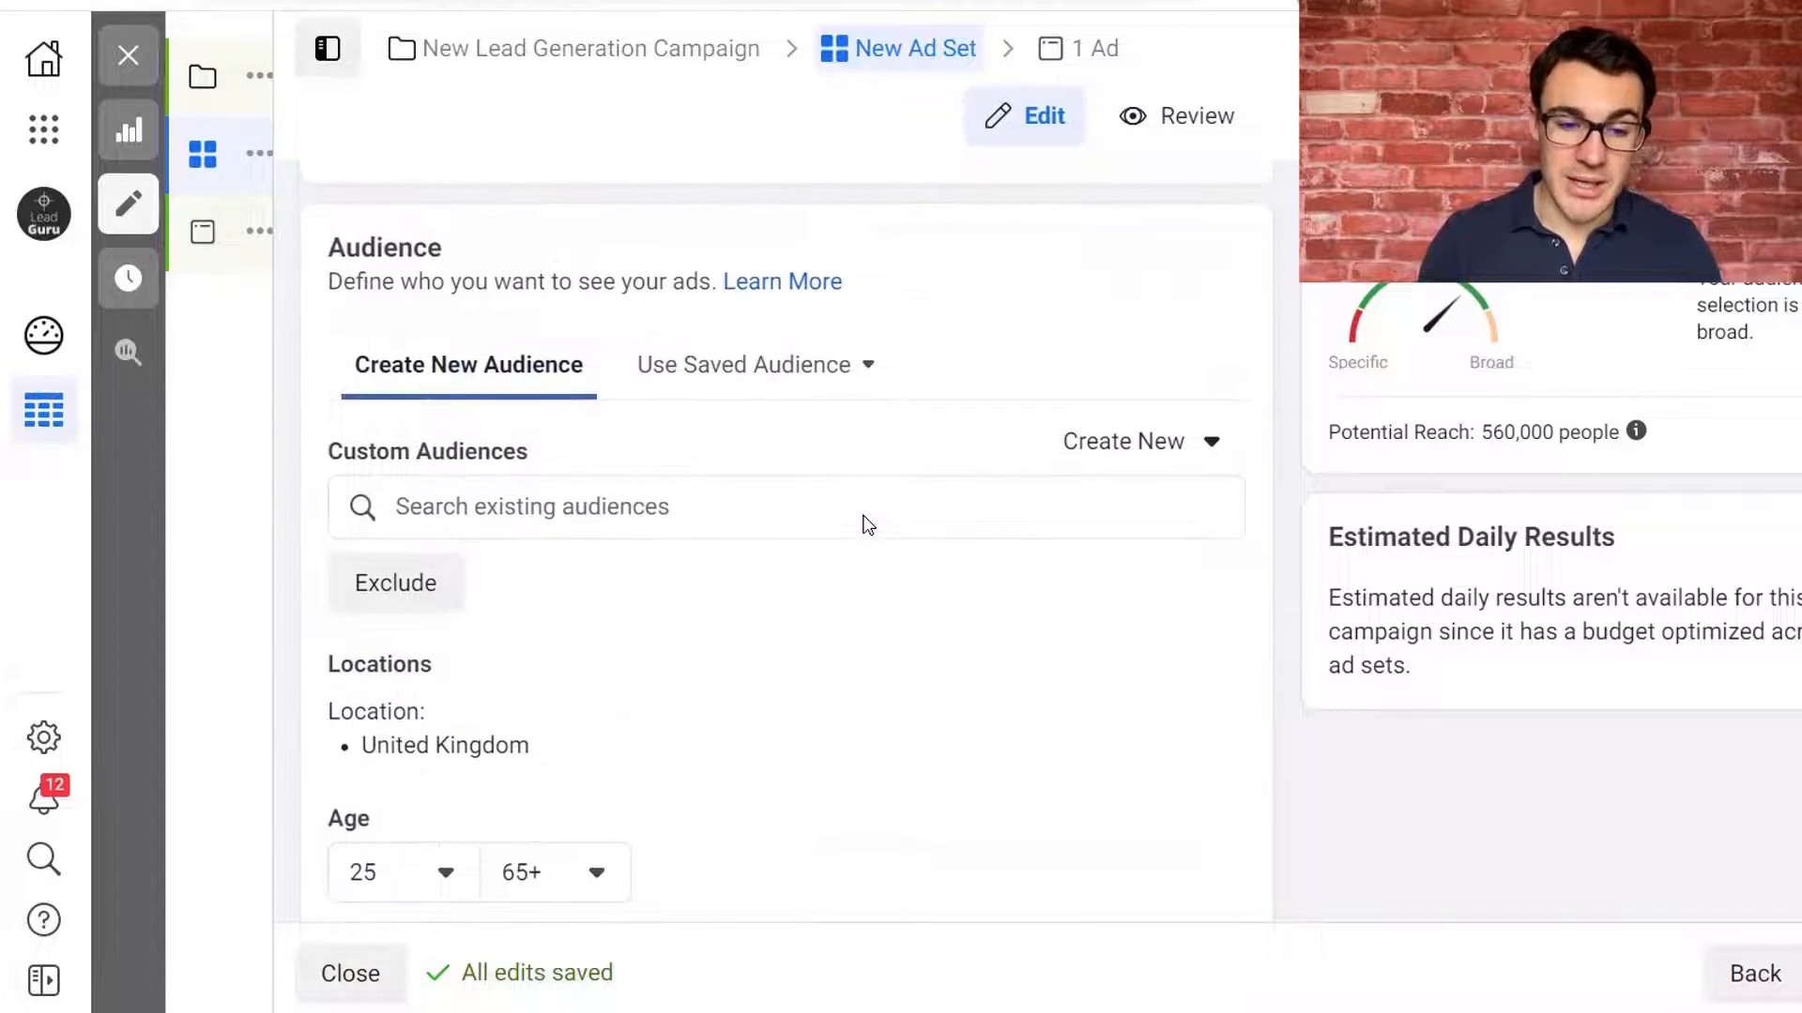
left_click(1205, 674)
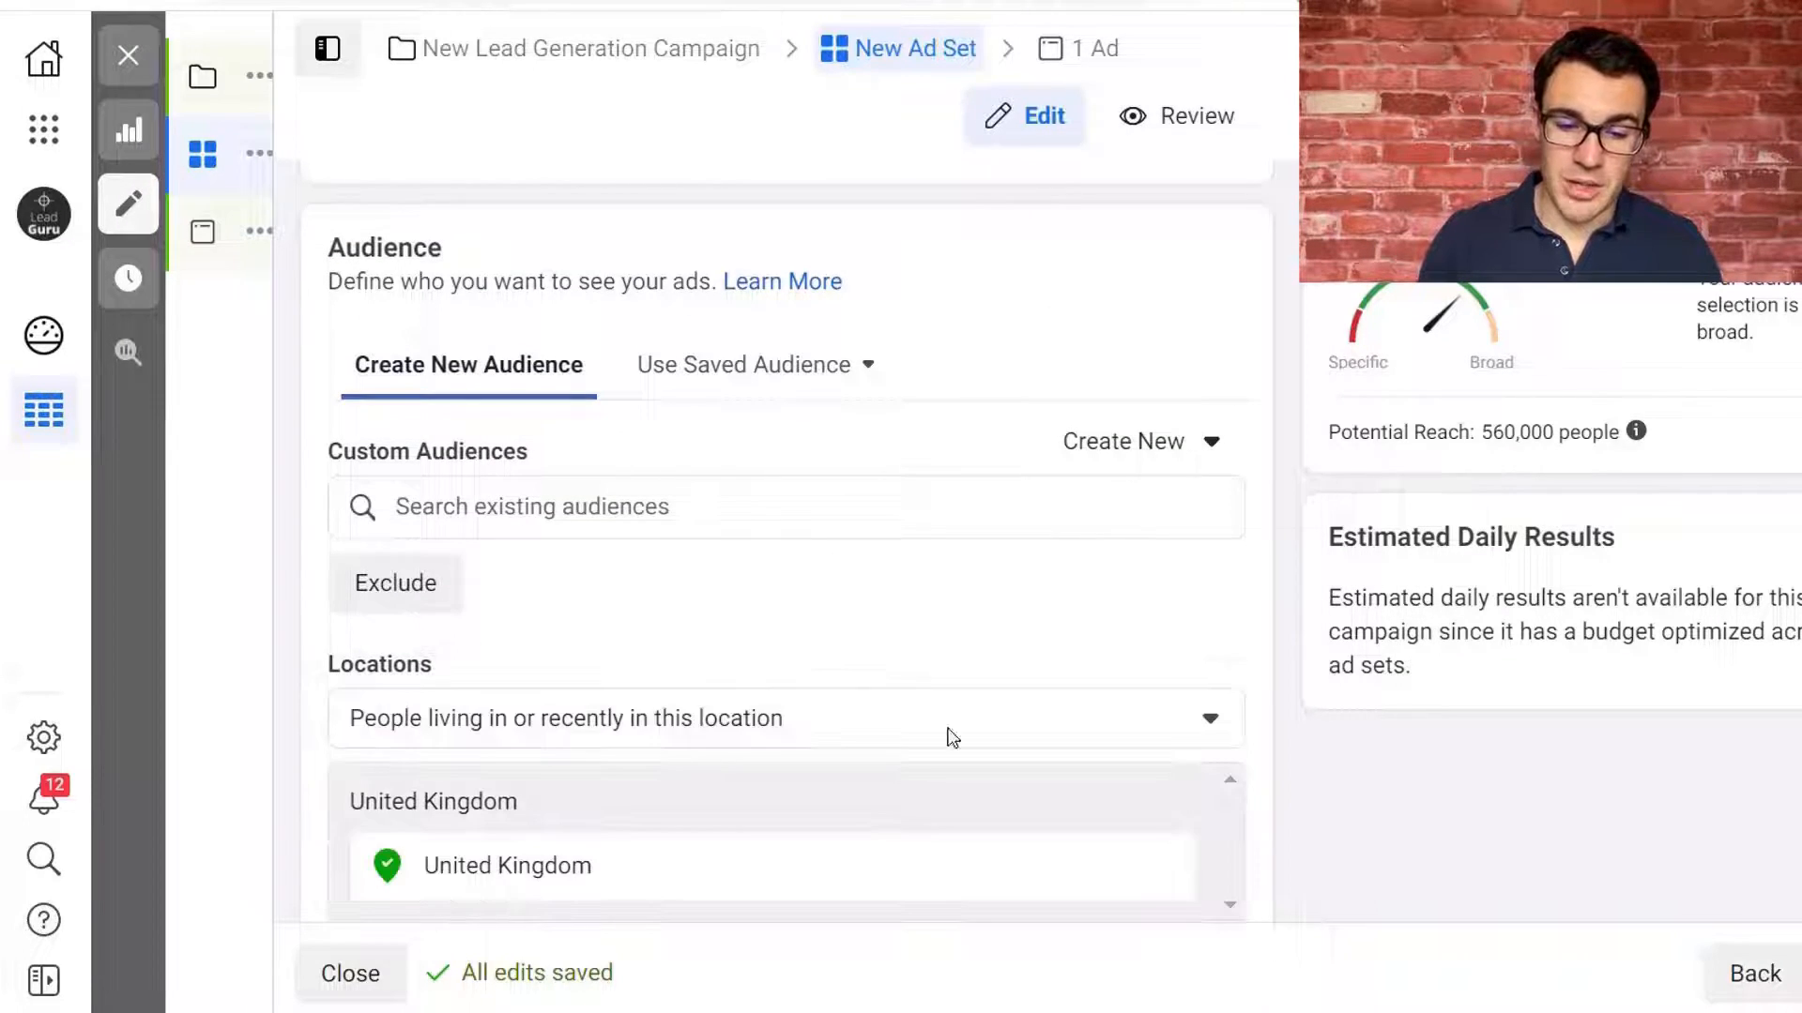
scroll(712, 701, "down", 1)
left_click(1161, 765)
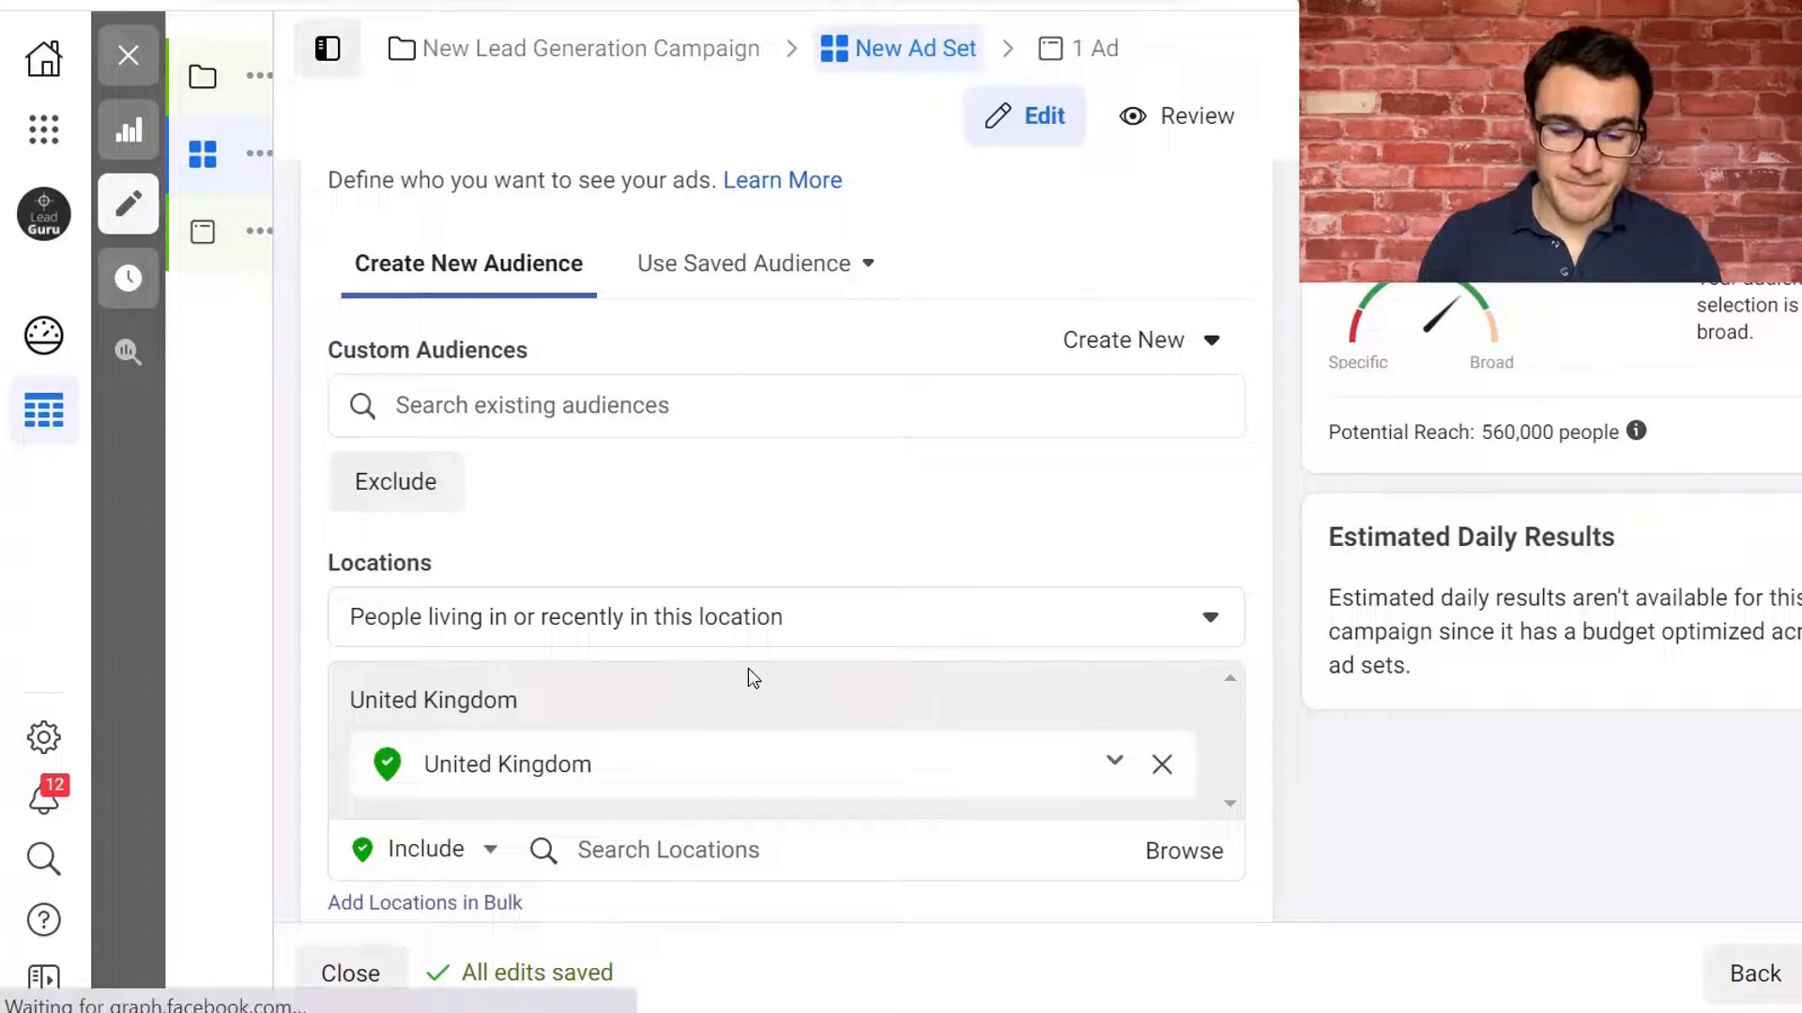
left_click(659, 809)
type("ci")
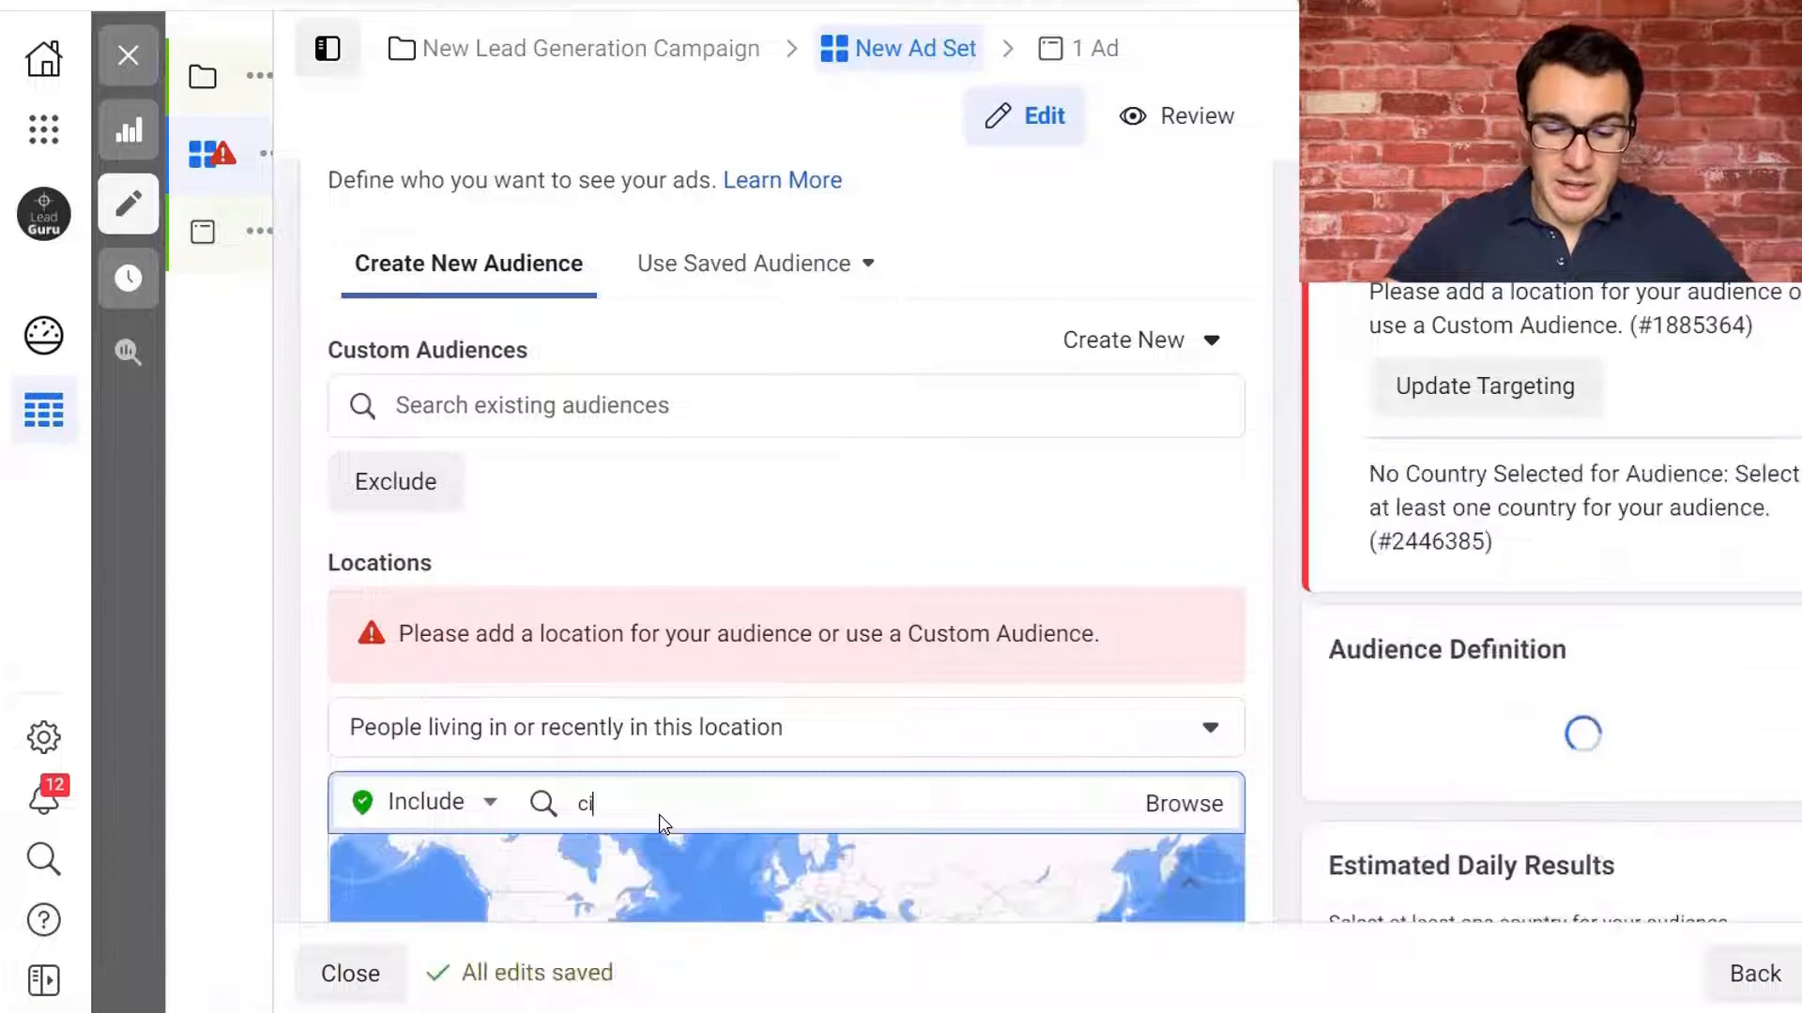
type("rencester")
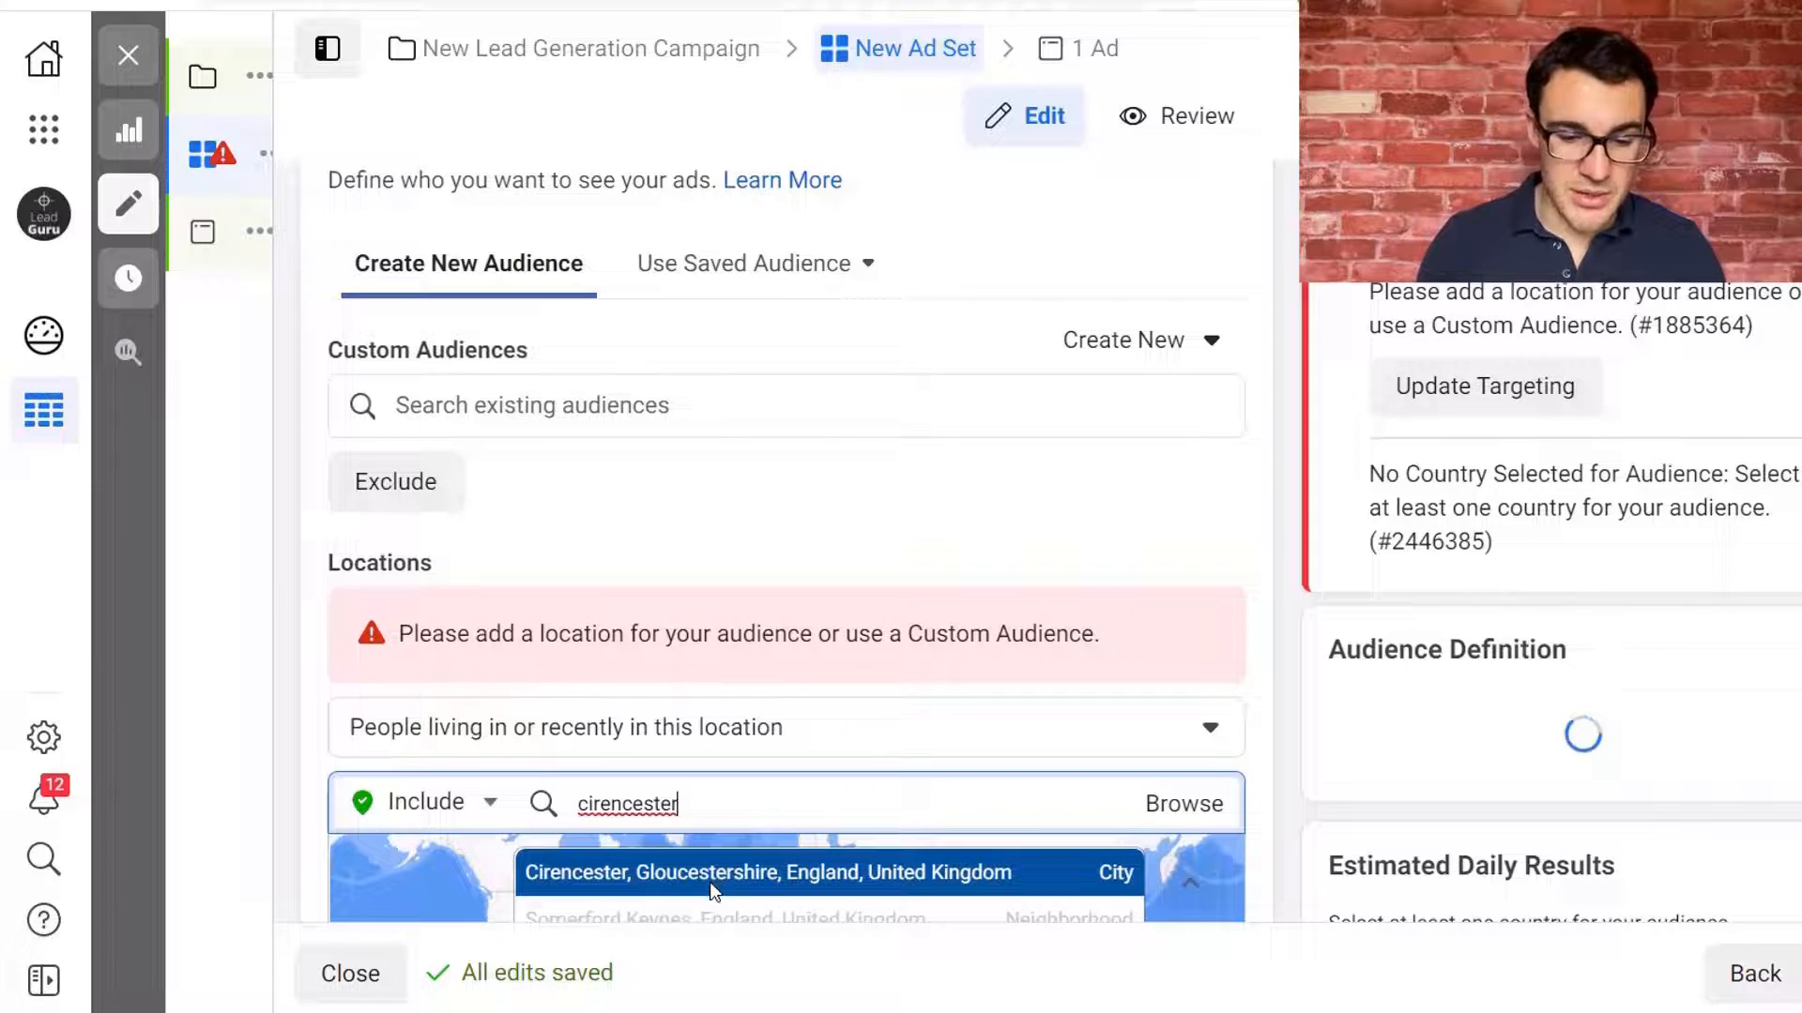
left_click(715, 890)
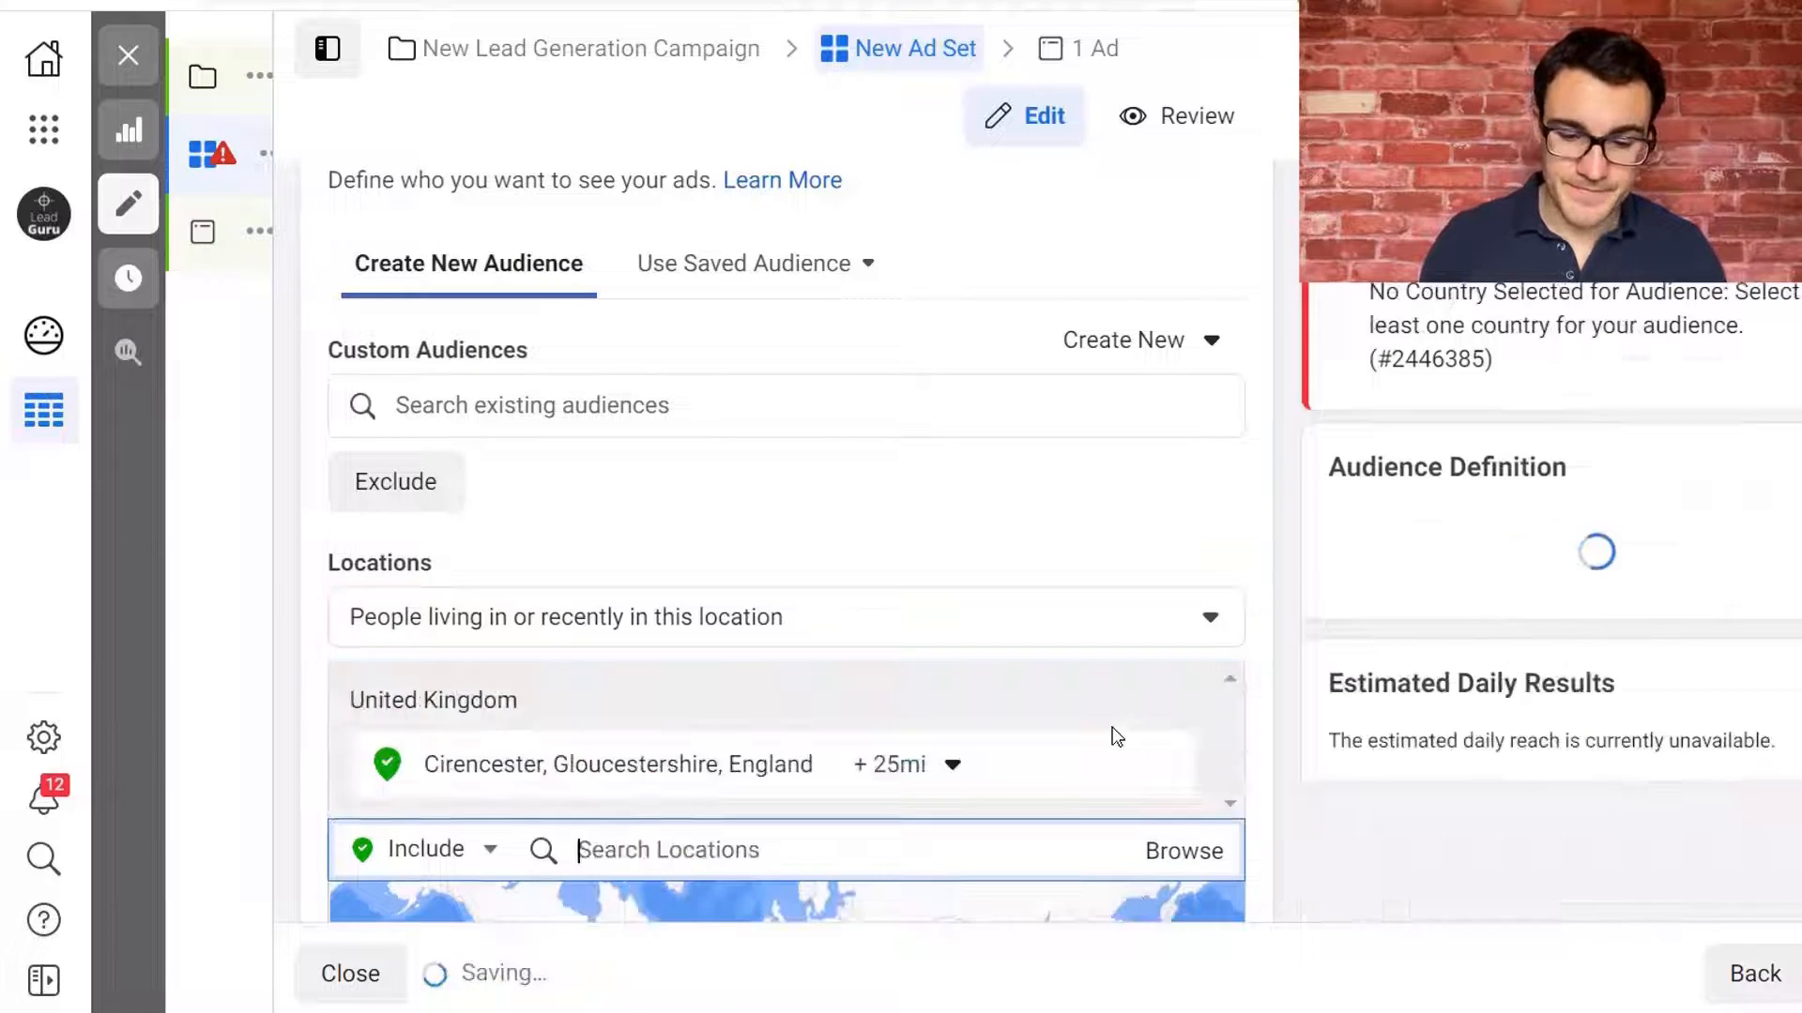
Set the targeting radius around Cirencester to 15 mi.
scroll(1276, 595, "down", 5)
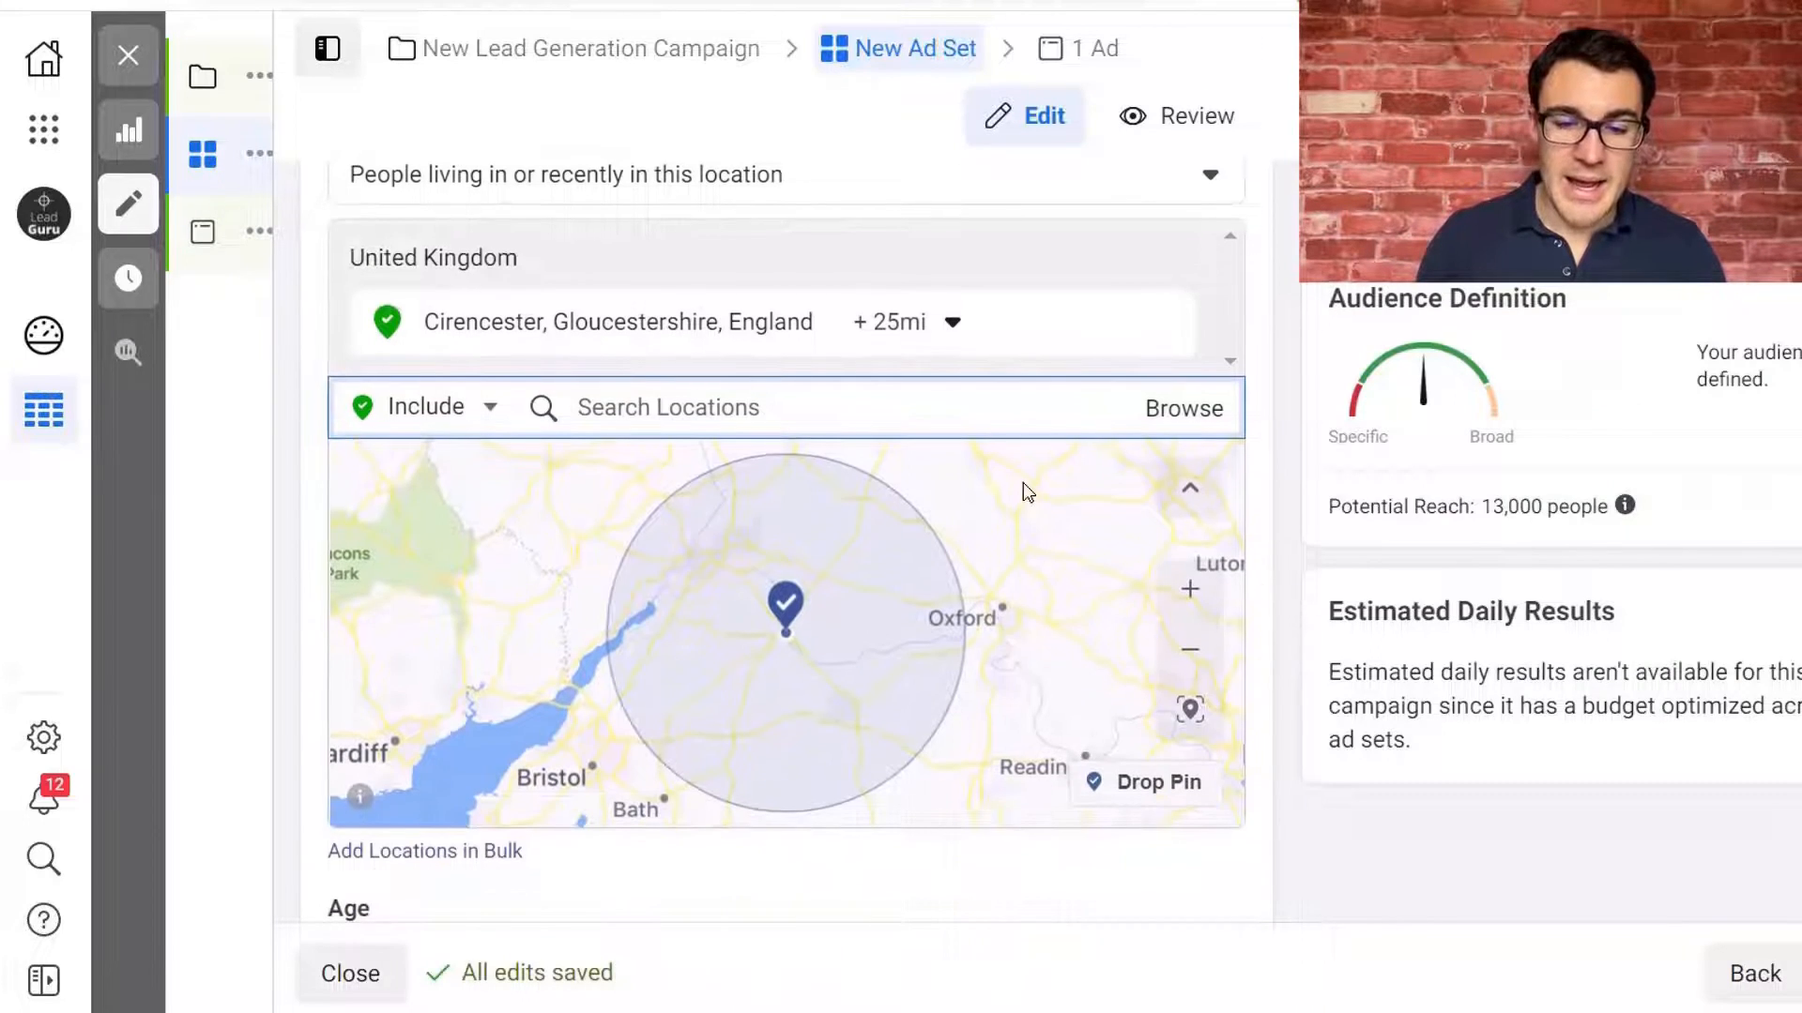
left_click(900, 323)
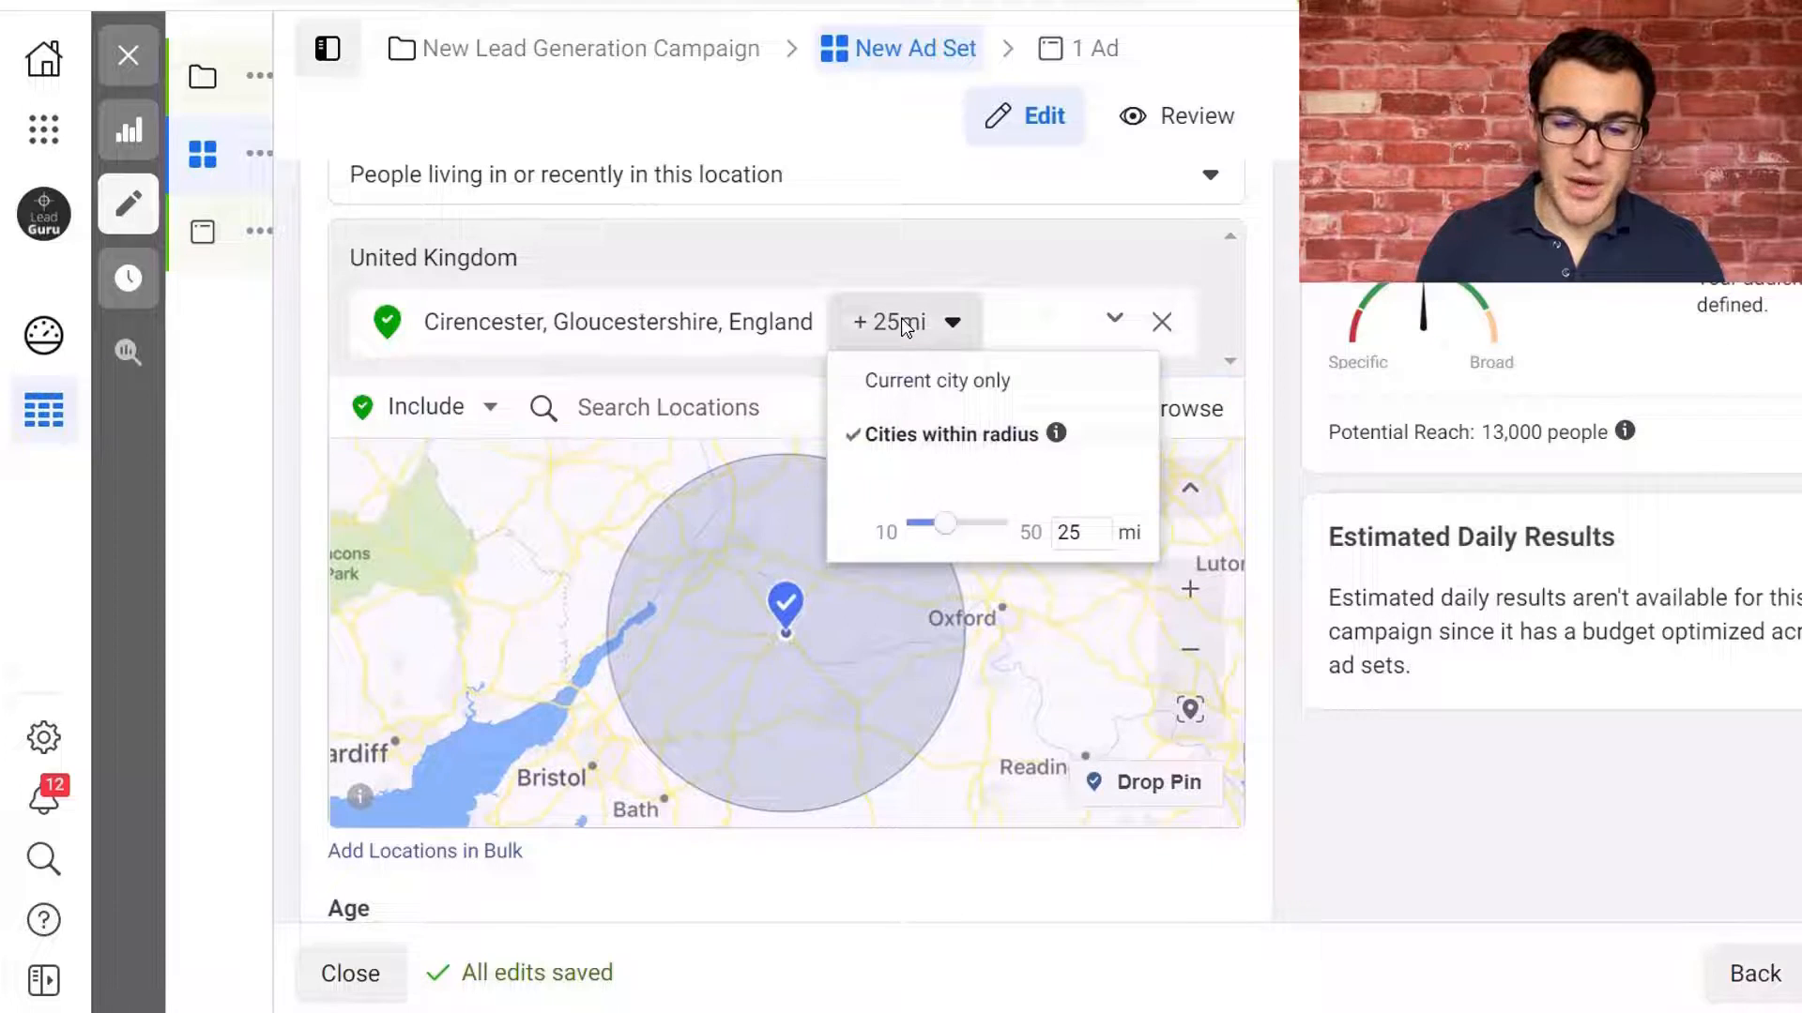
double_click(1068, 532)
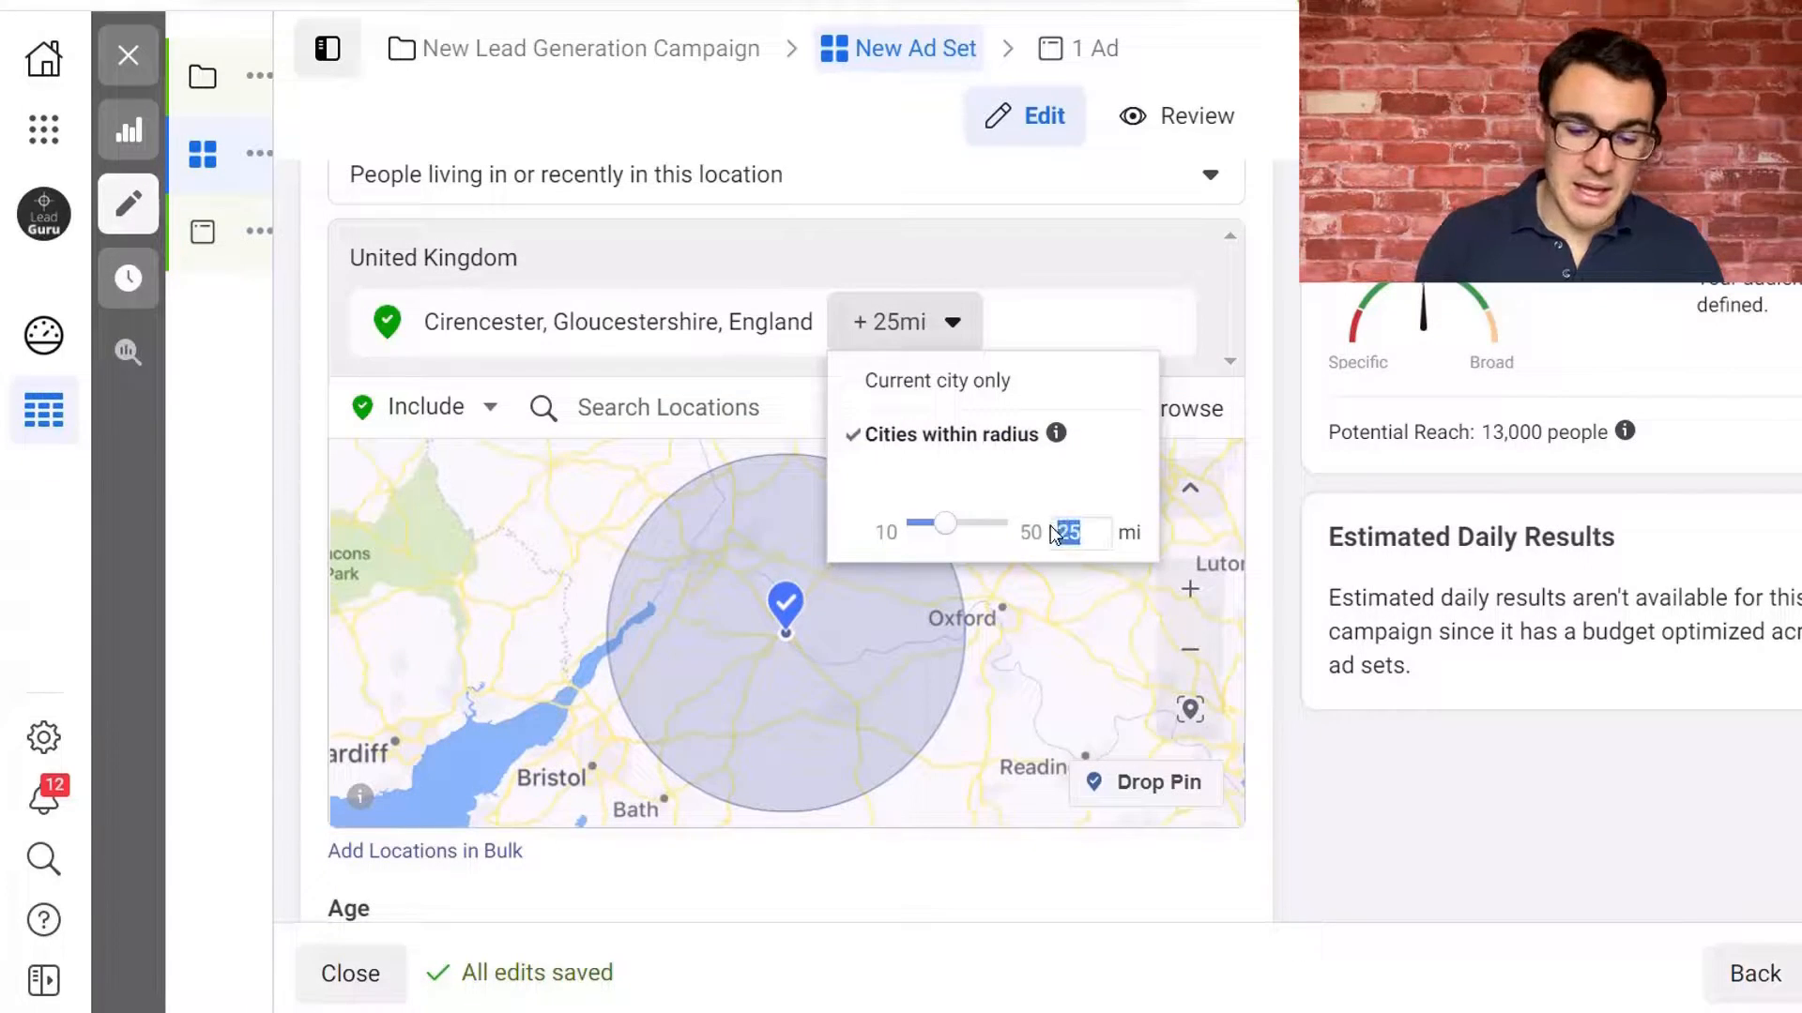
type("15")
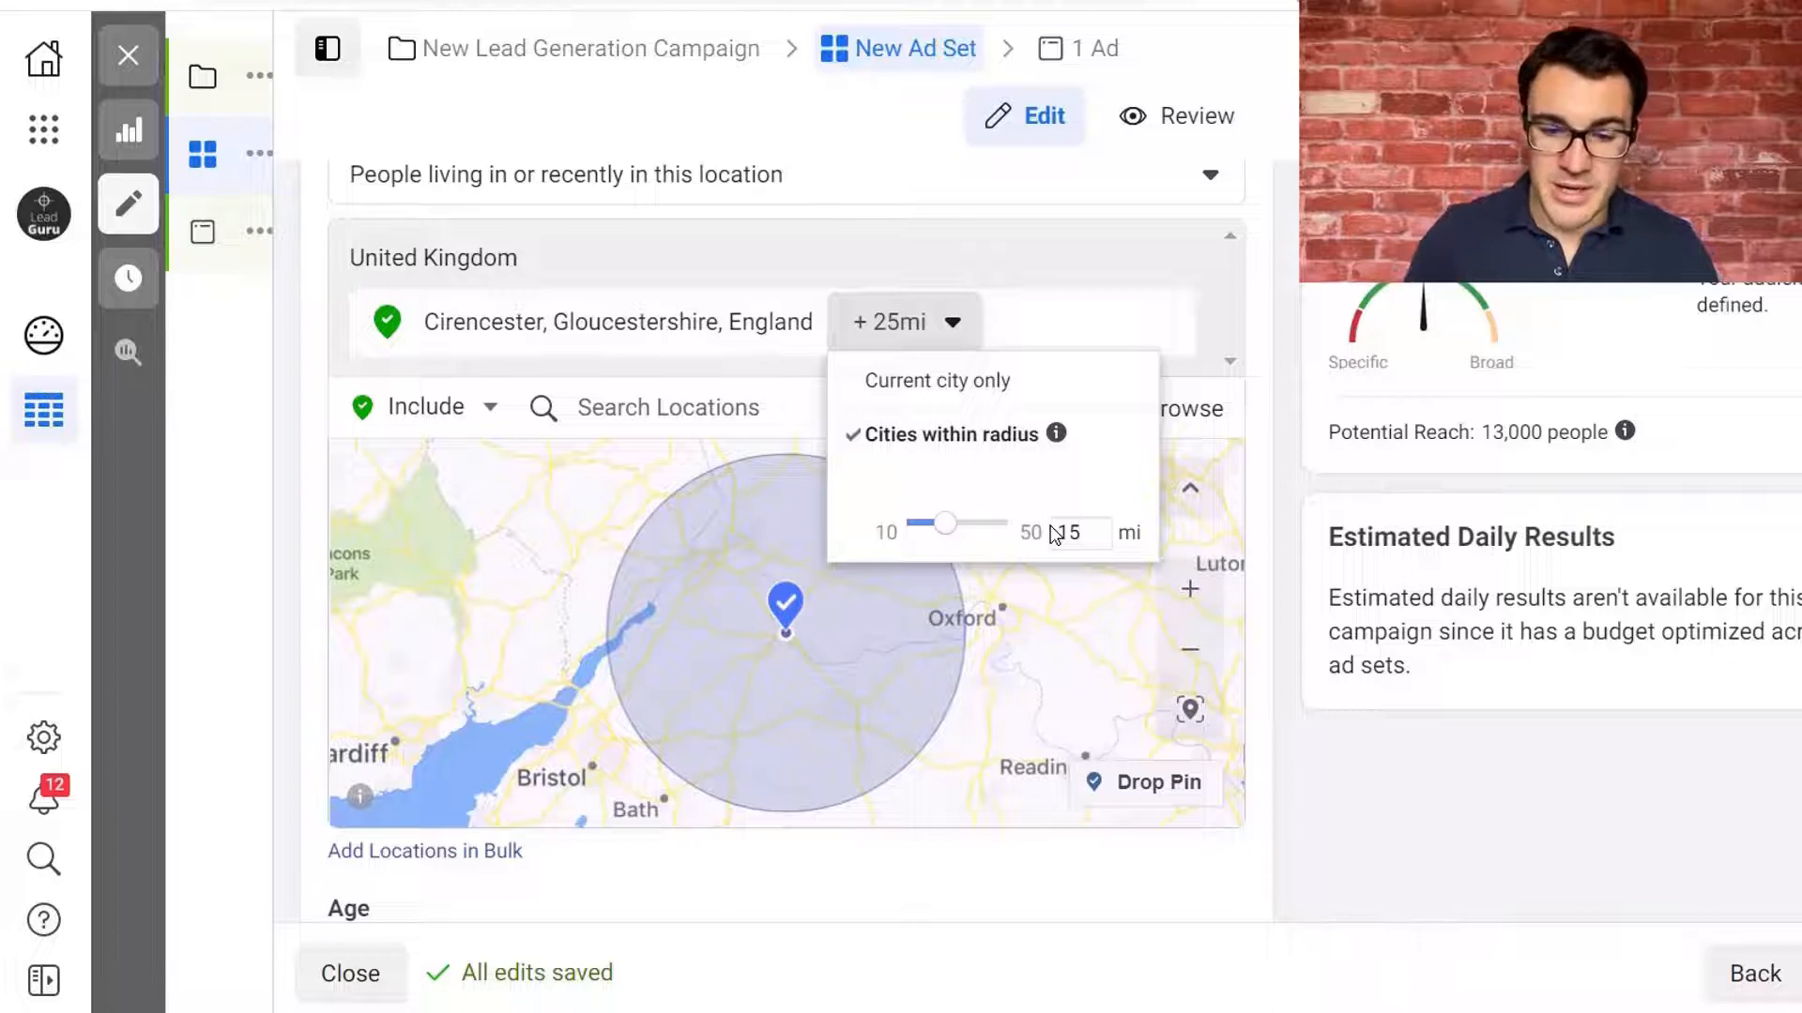
key("Return")
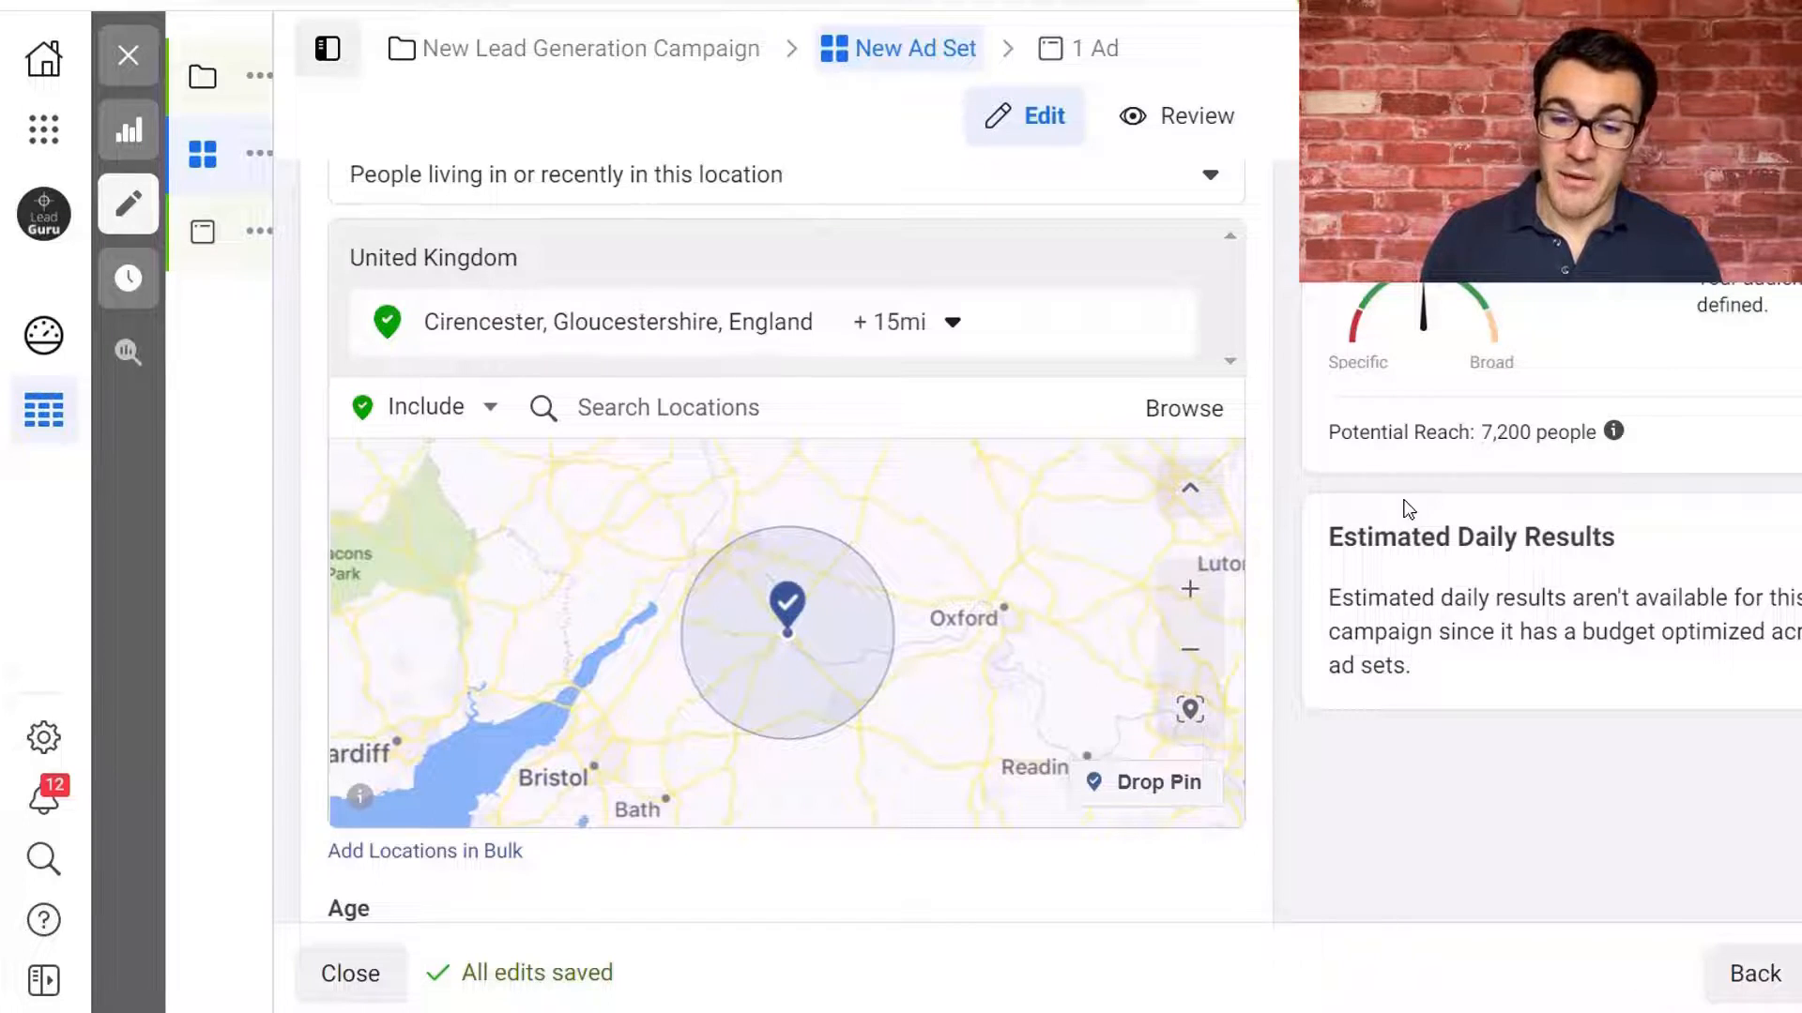
Lower the audience's minimum age to 18 and remove the Business page admins behavior from detailed targeting.
scroll(1288, 516, "down", 2)
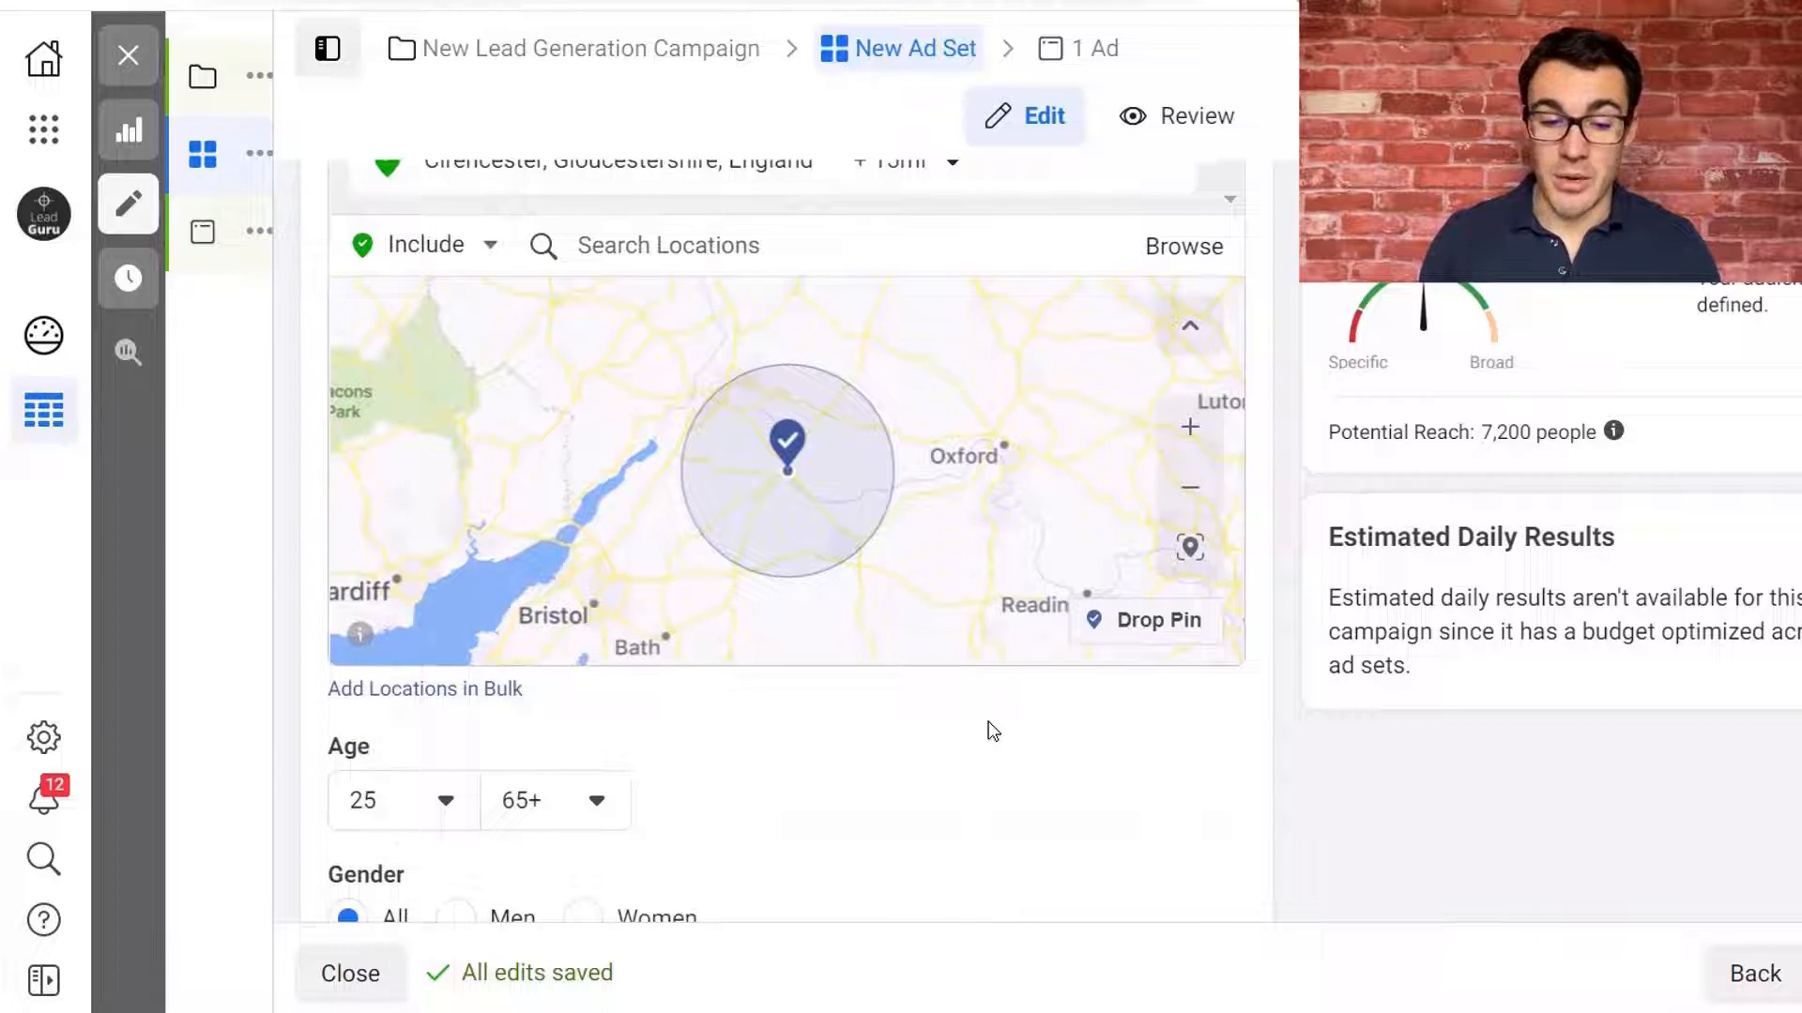
scroll(474, 615, "down", 3)
mouse_move(563, 910)
scroll(657, 862, "down", 1)
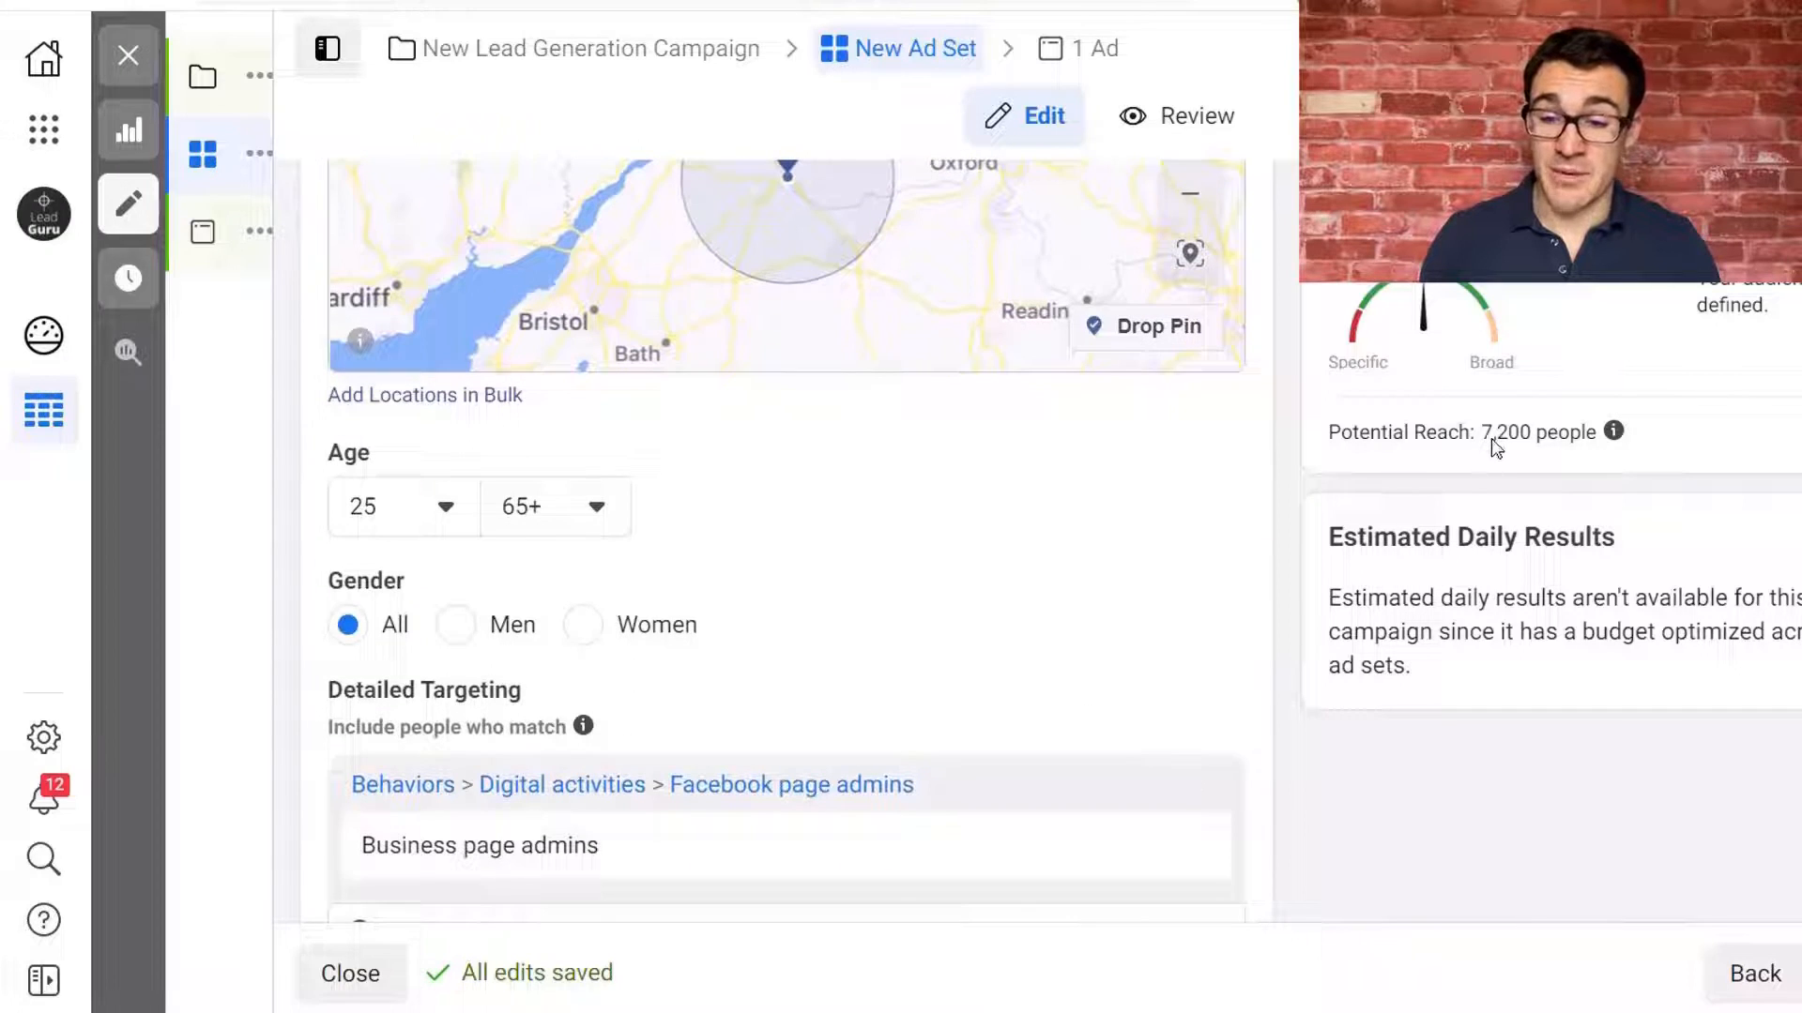
scroll(1080, 522, "up", 1)
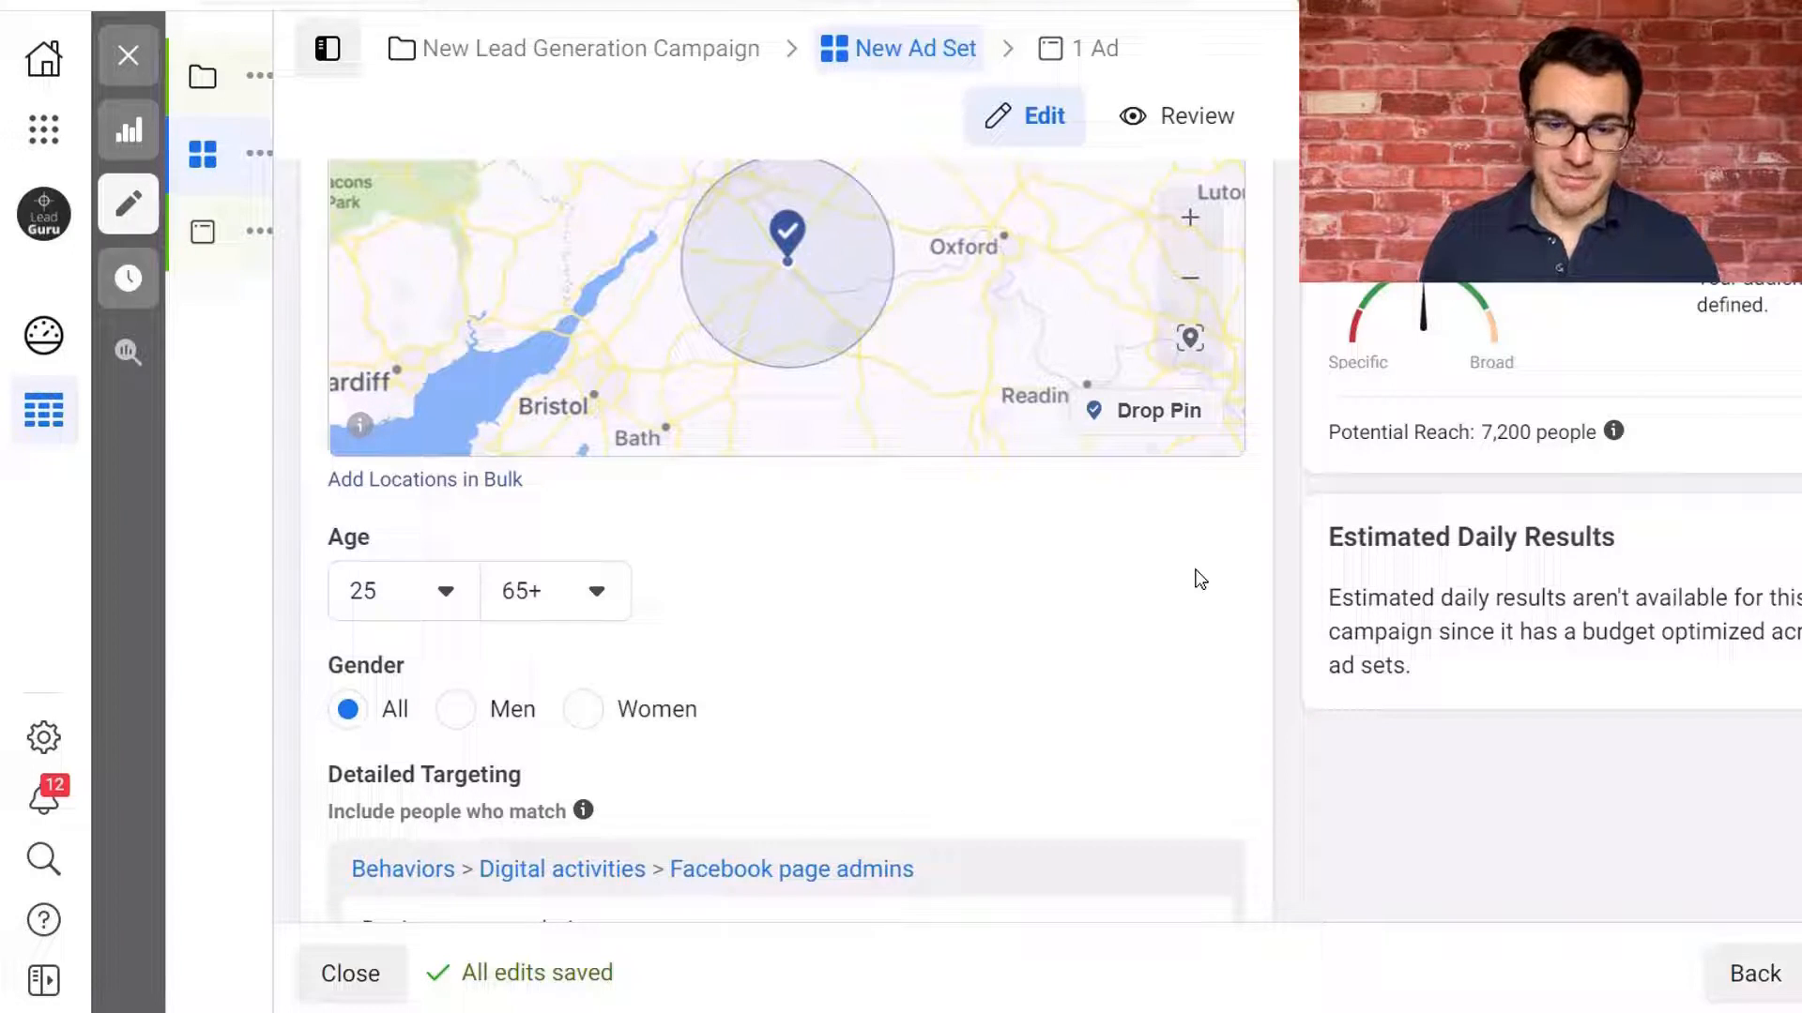
left_click(448, 600)
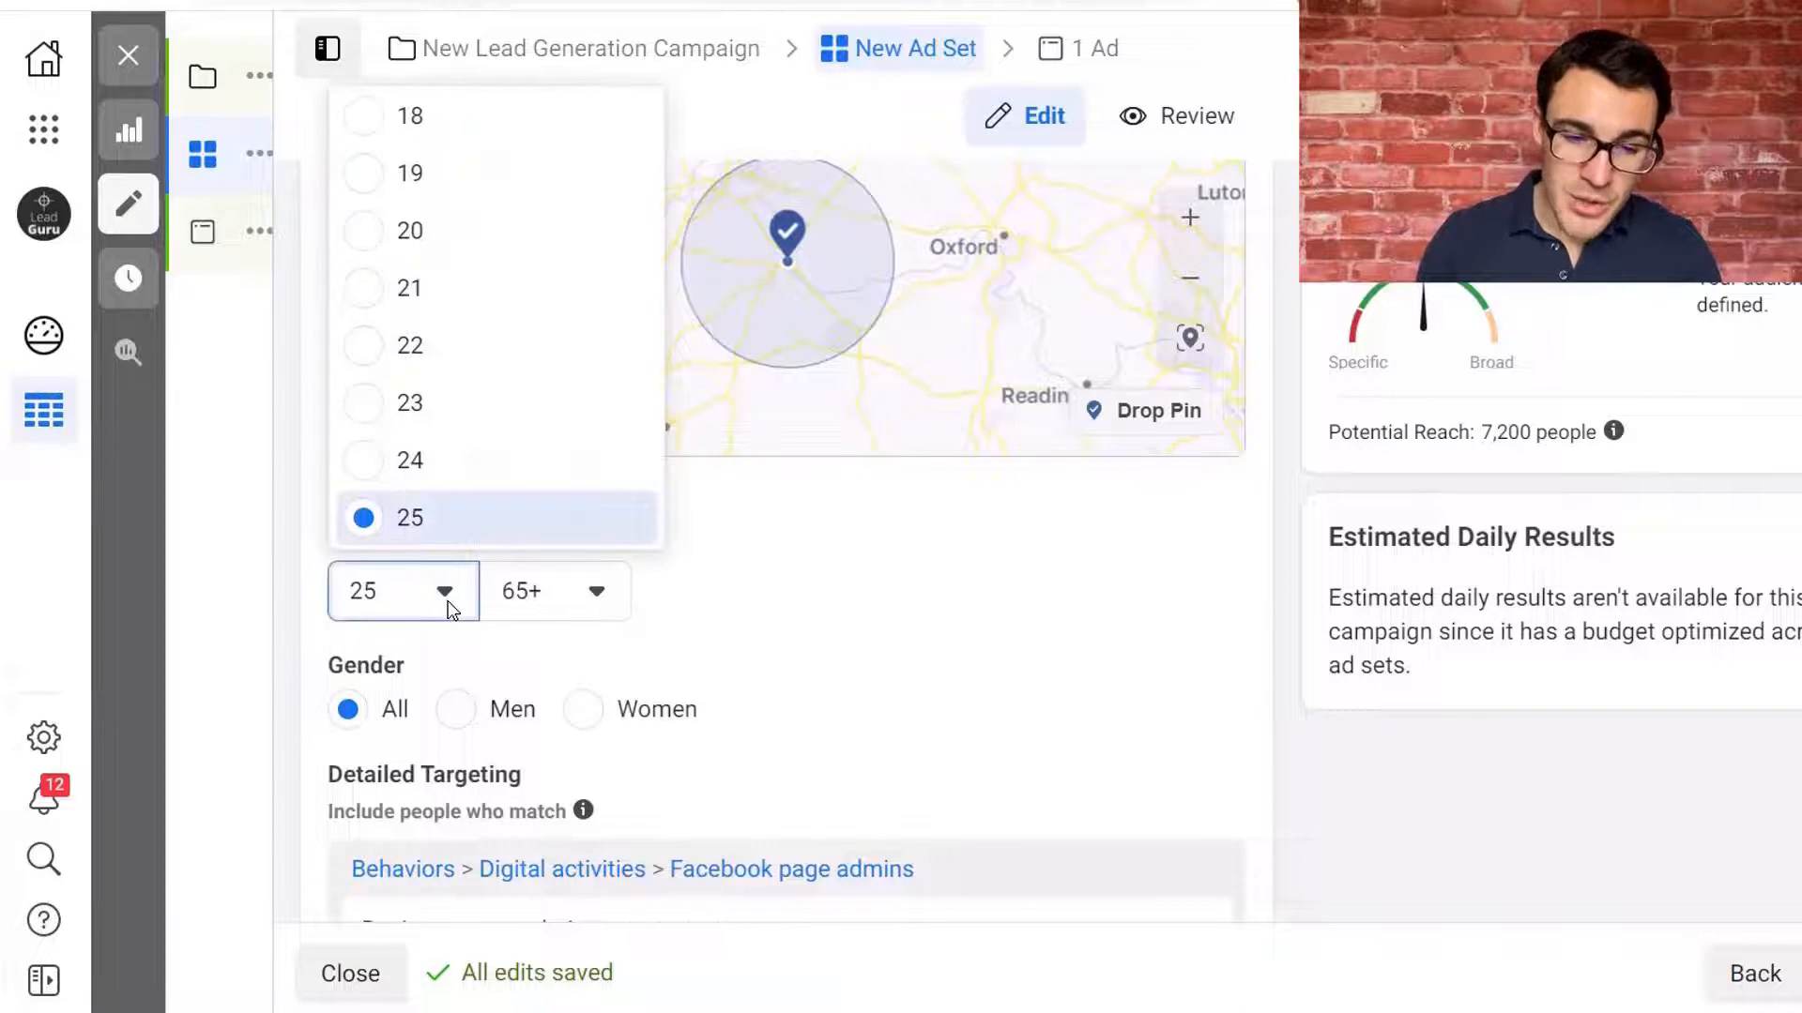
left_click(447, 118)
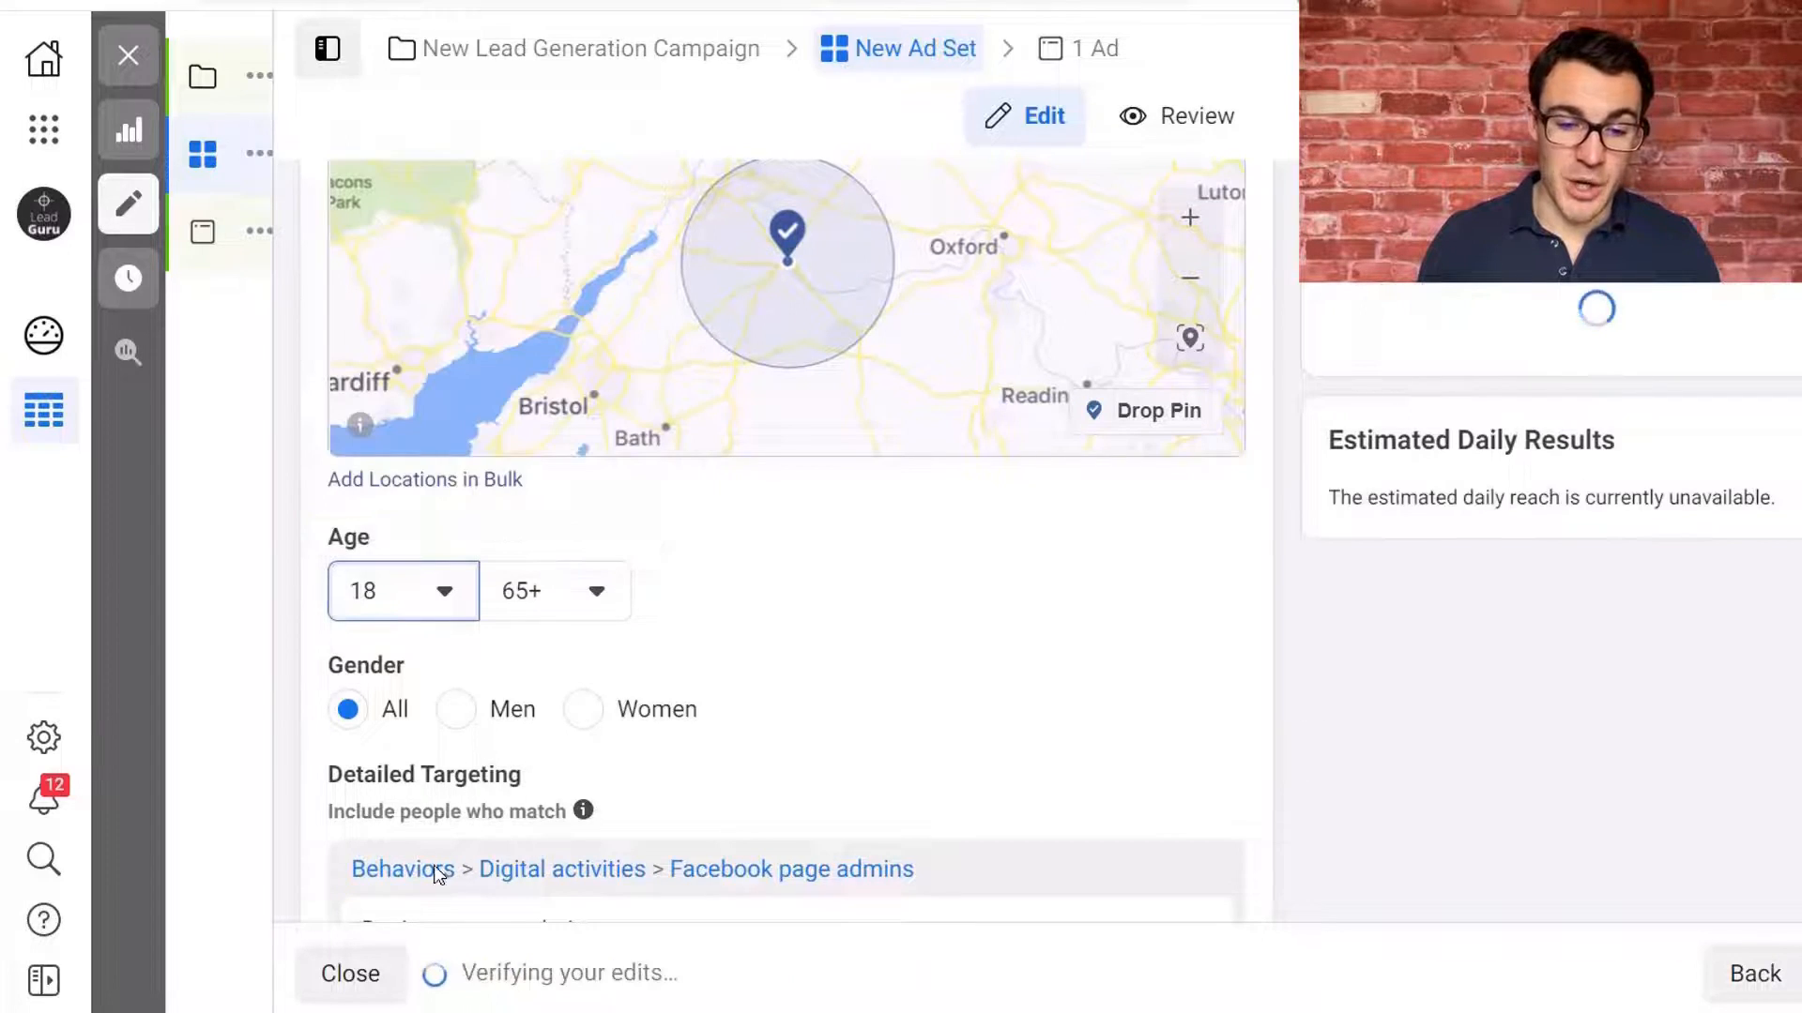
scroll(679, 931, "down", 1)
left_click(1190, 811)
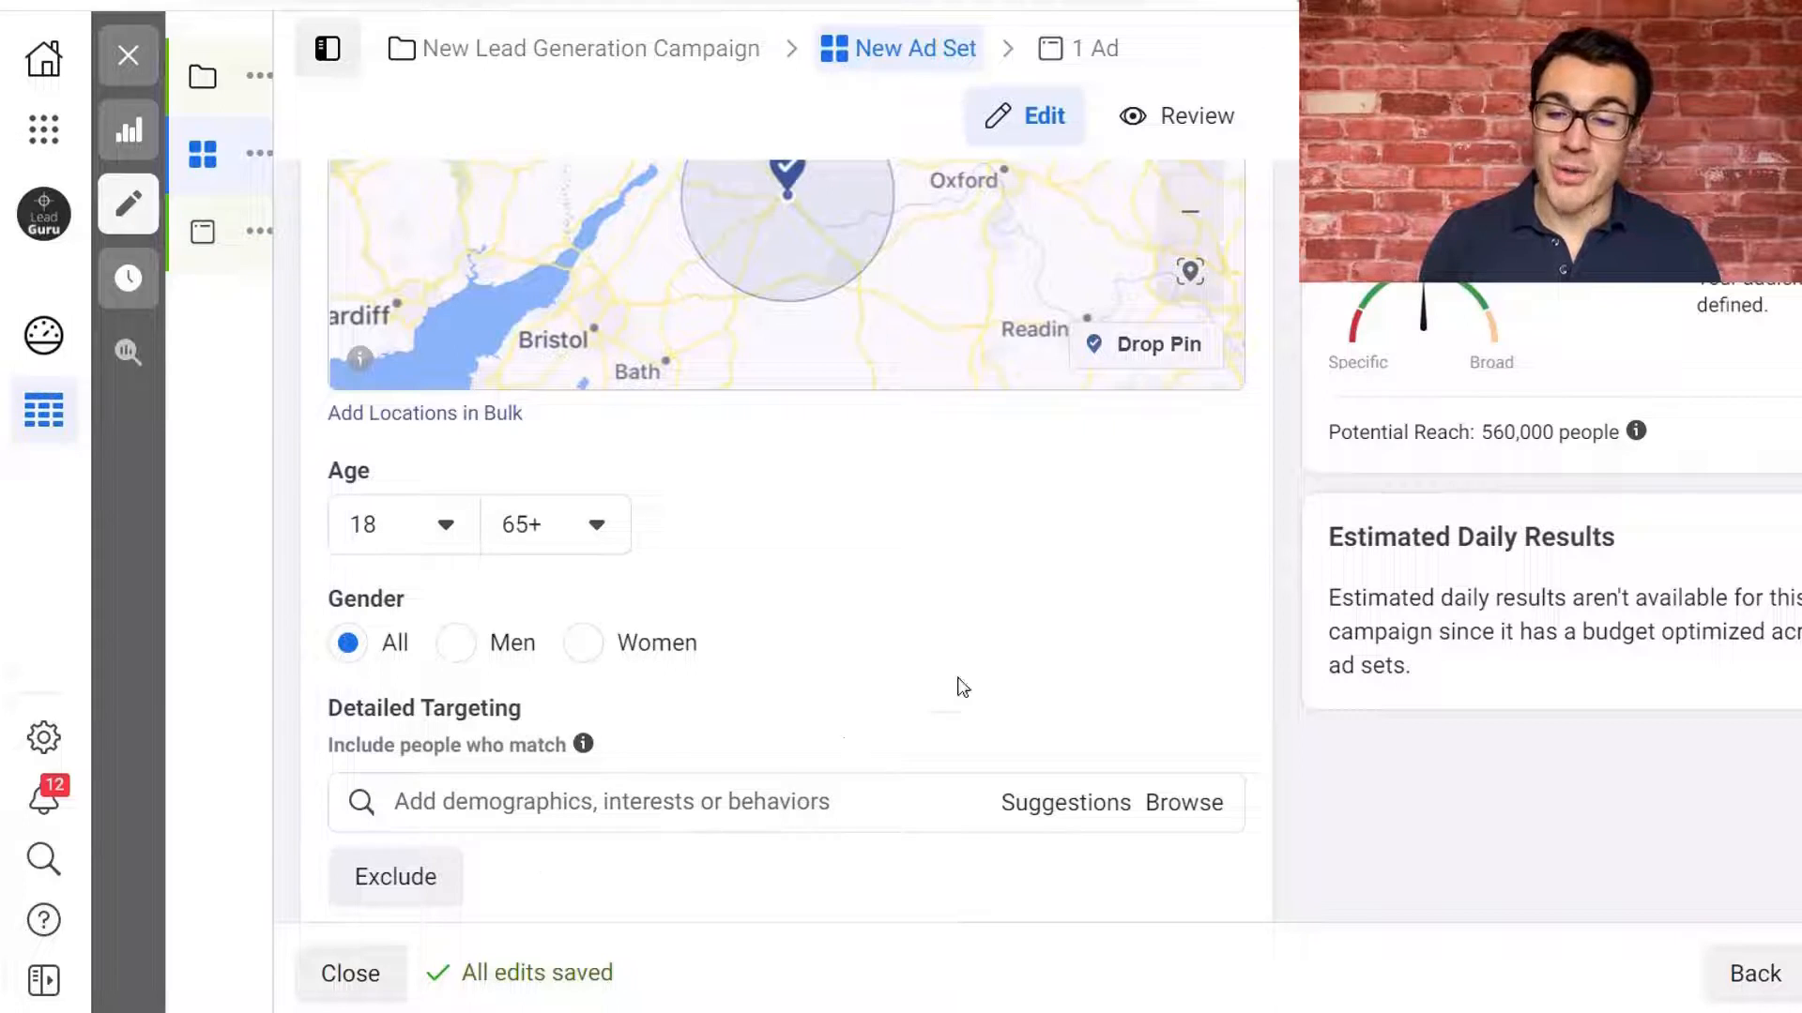
Review the audience's potential reach against its location radius, age and gender settings.
scroll(958, 688, "up", 1)
scroll(849, 702, "up", 2)
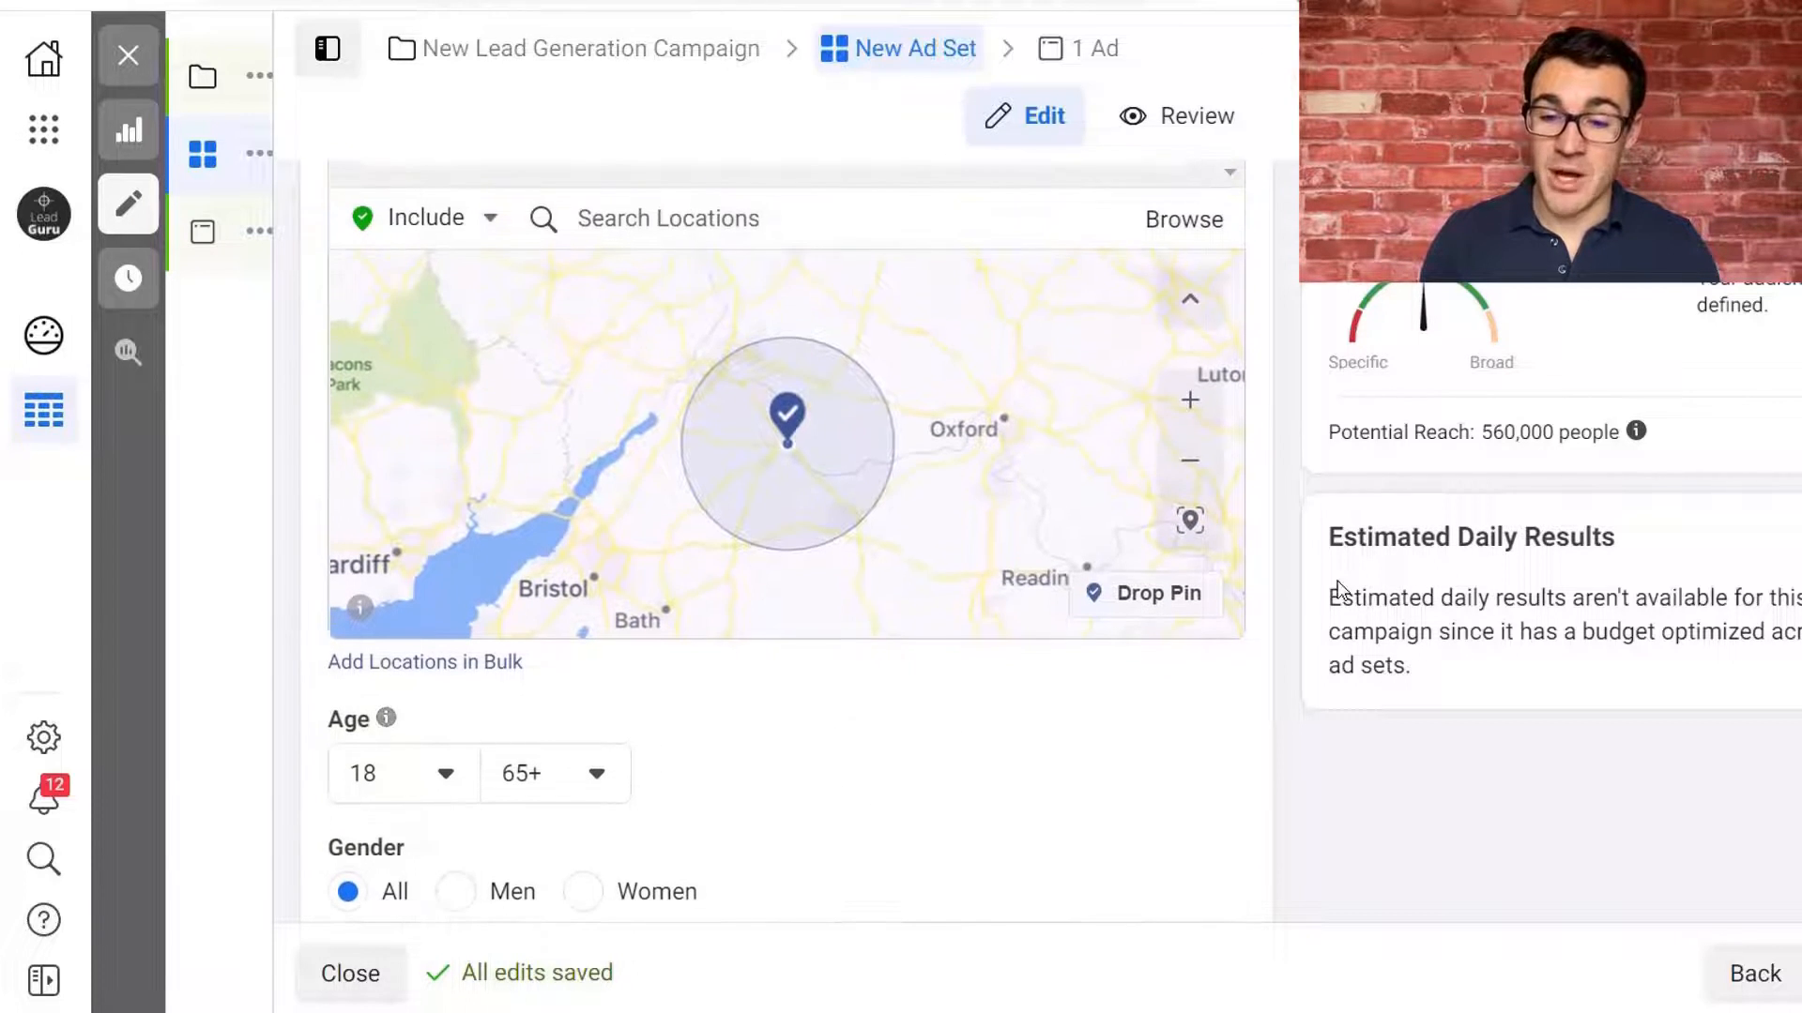
left_click_drag(1519, 435, 1484, 434)
left_click(1423, 471)
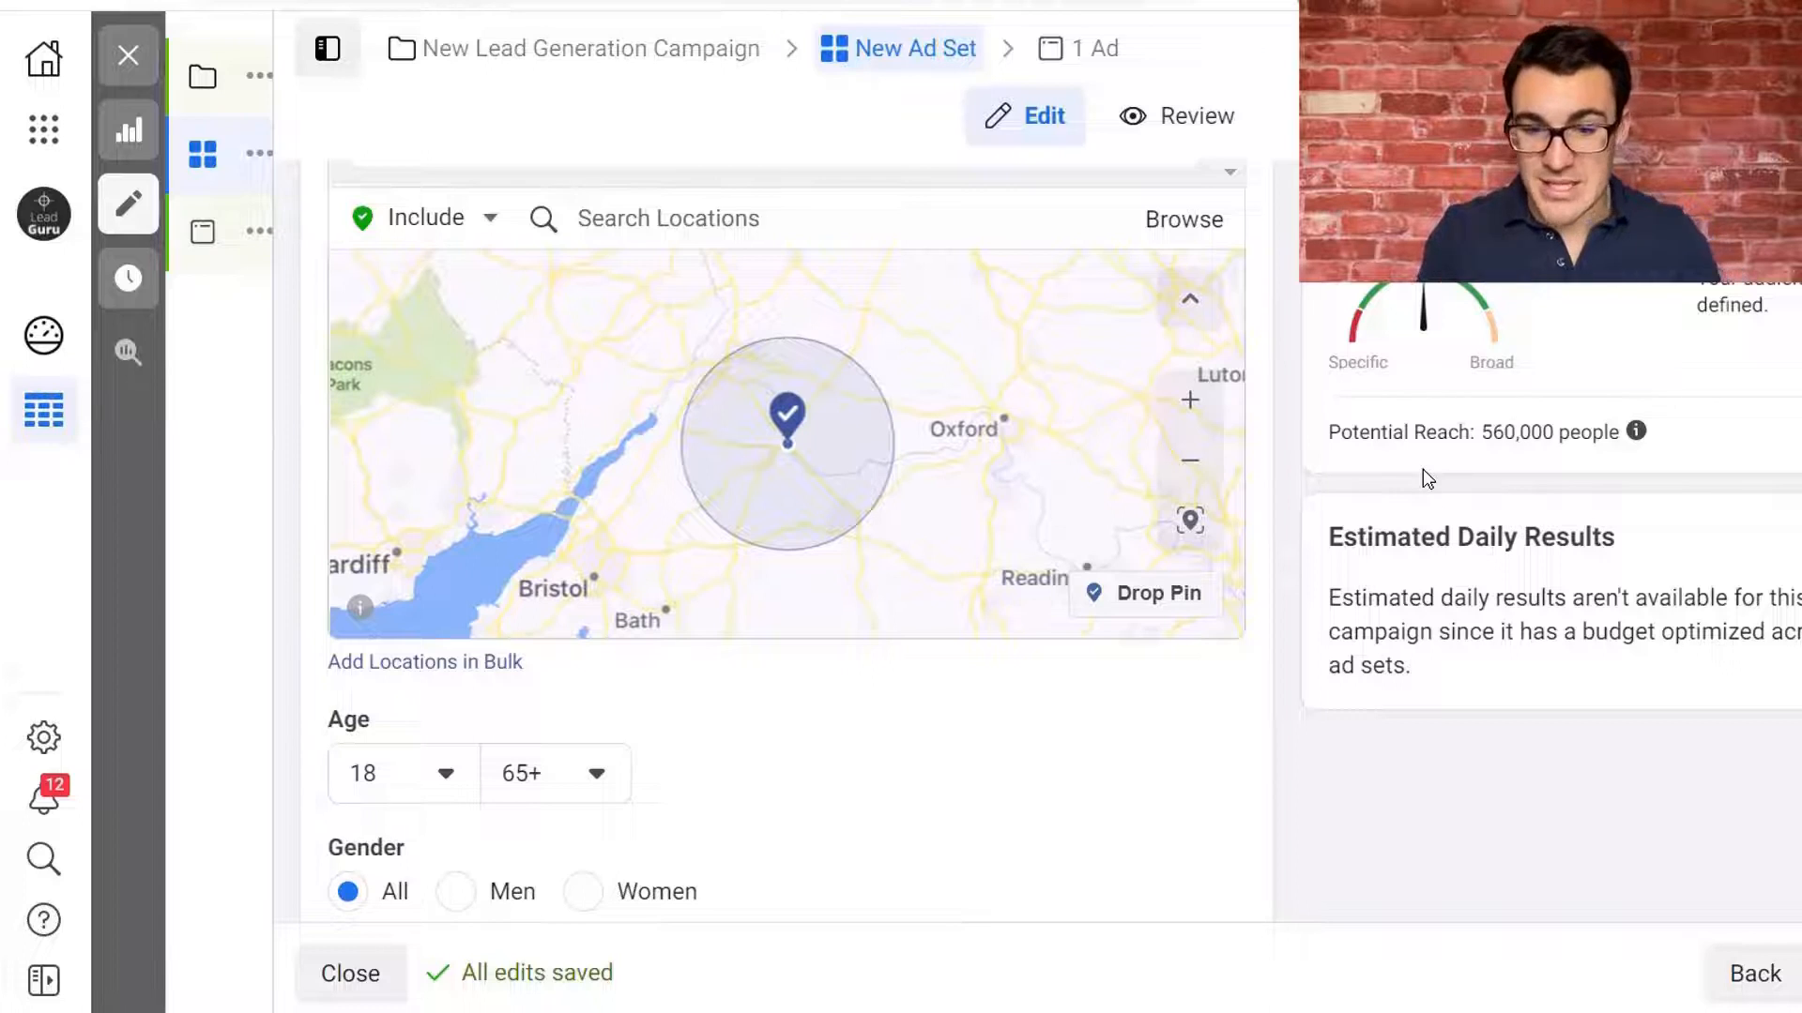
scroll(1171, 535, "down", 4)
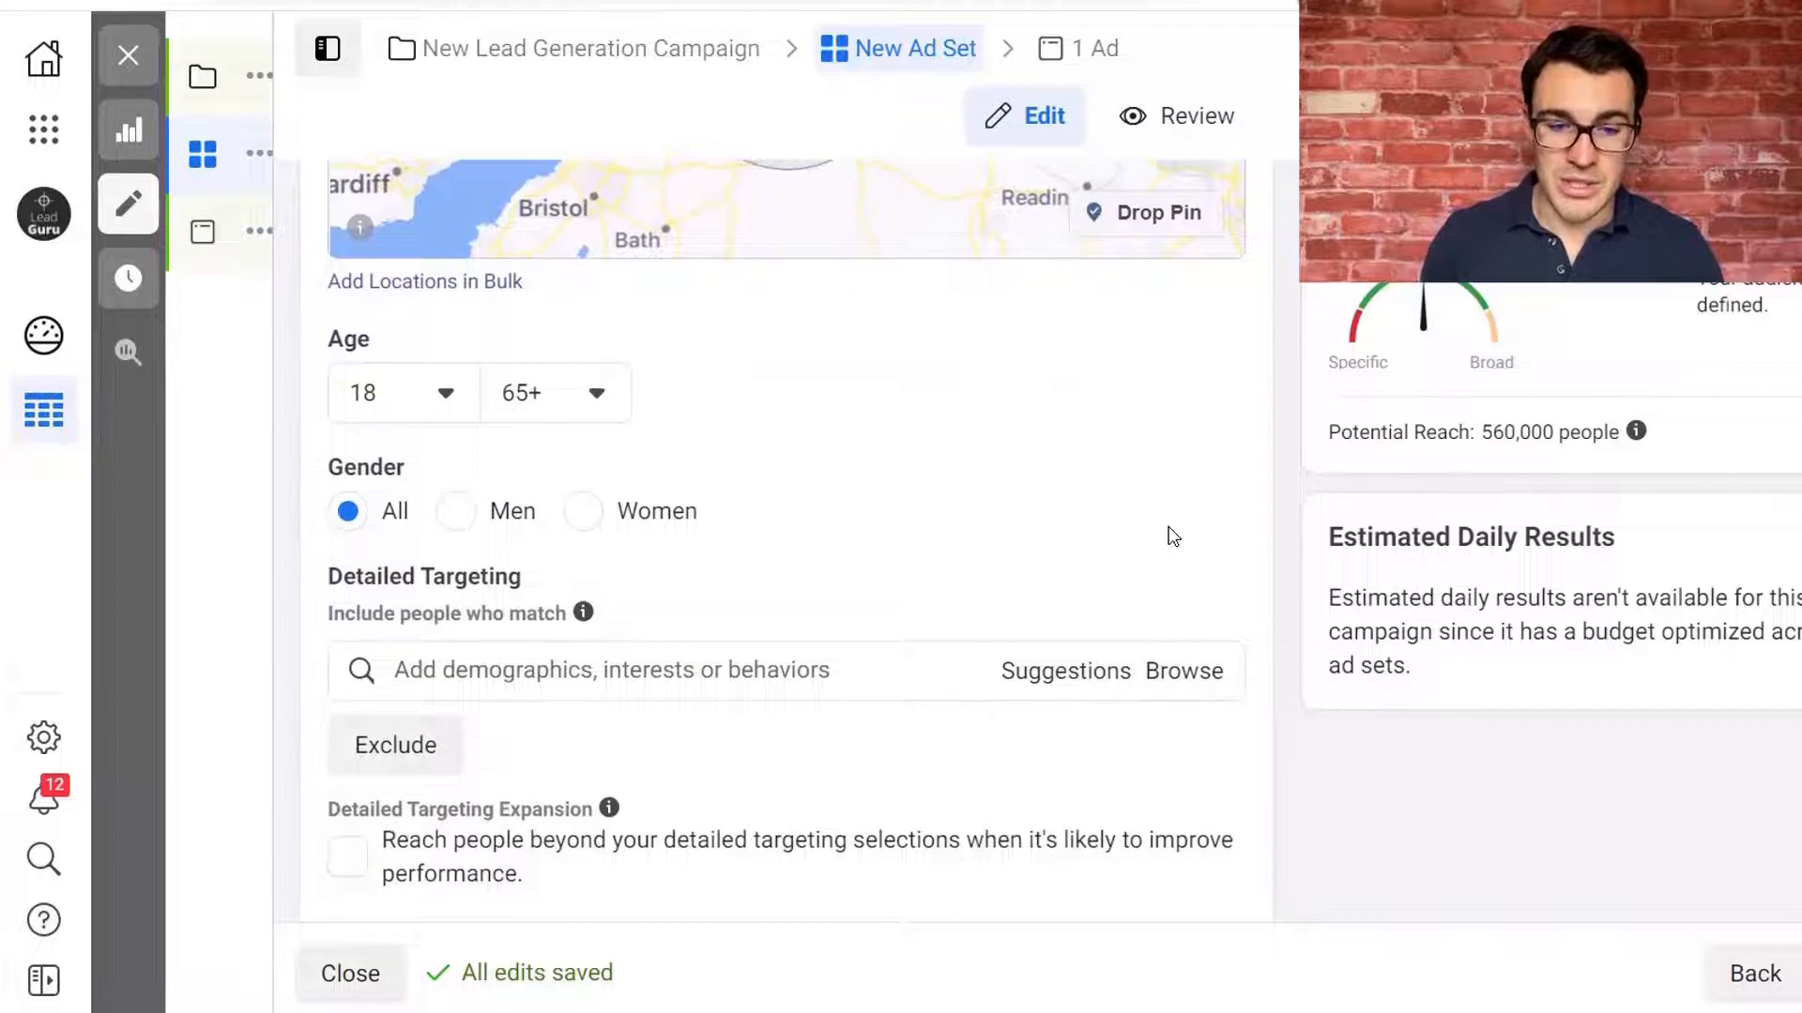
scroll(1171, 537, "up", 3)
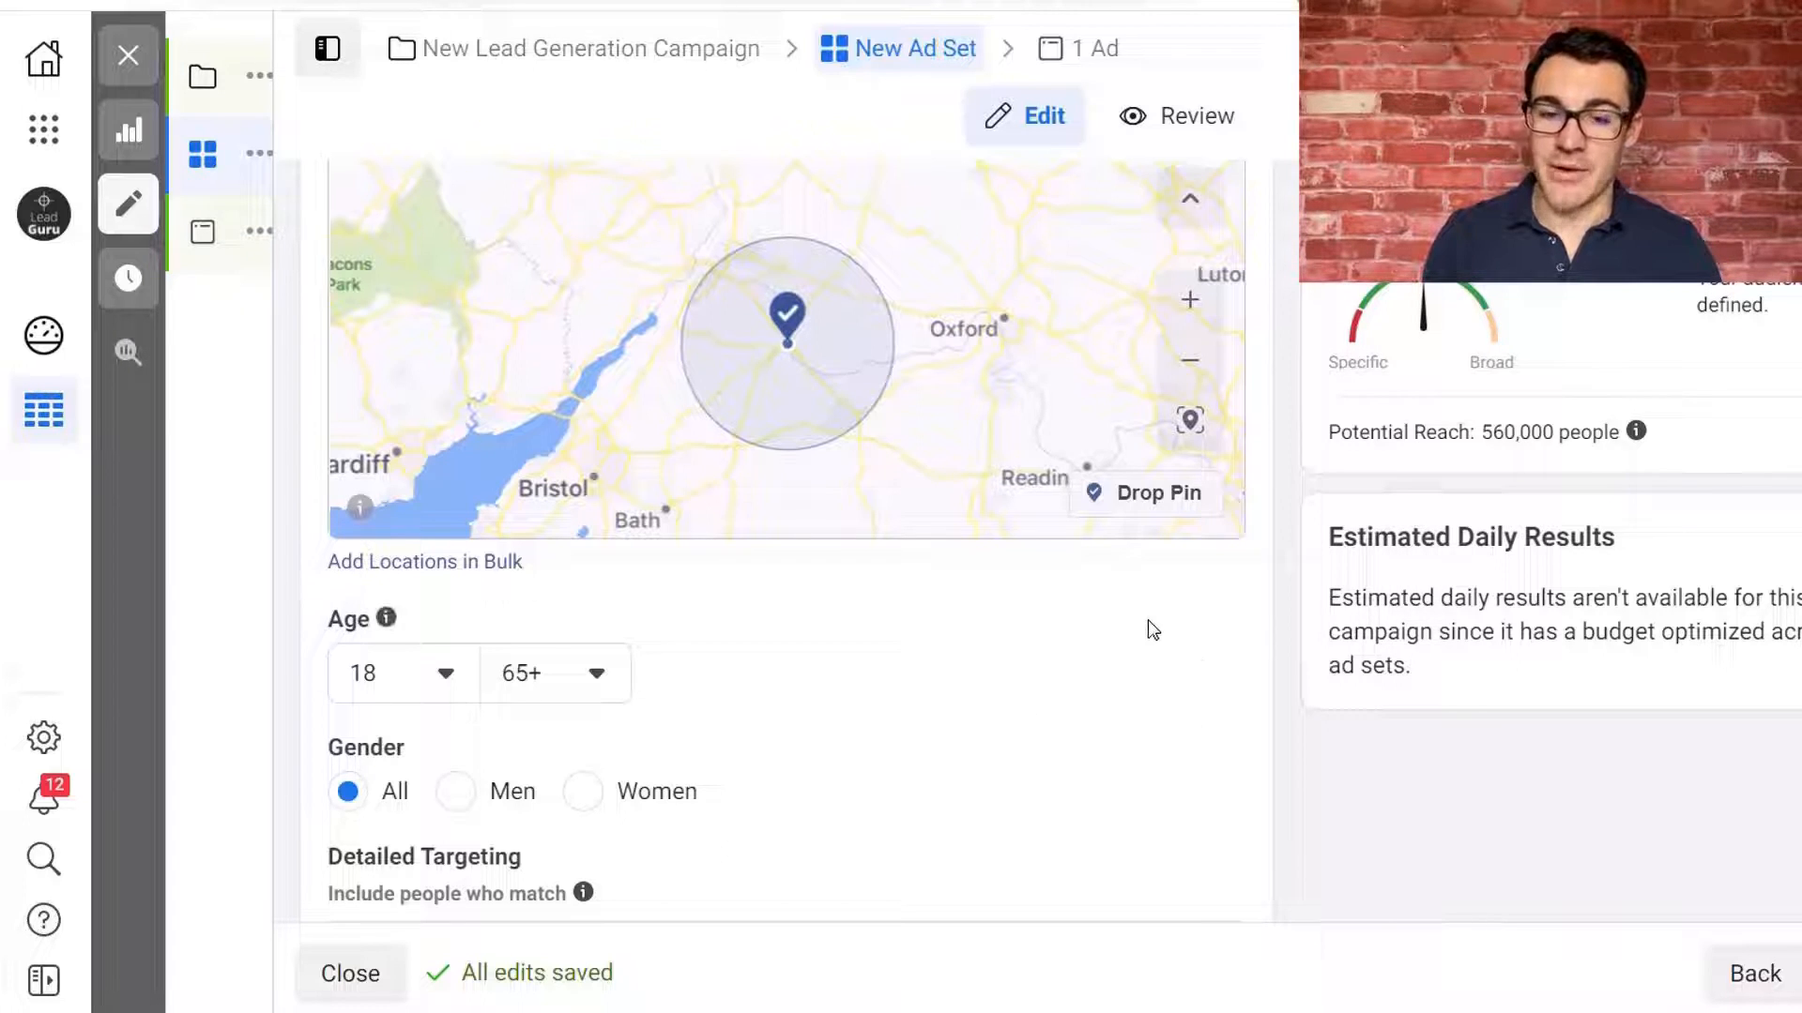
scroll(864, 676, "down", 2)
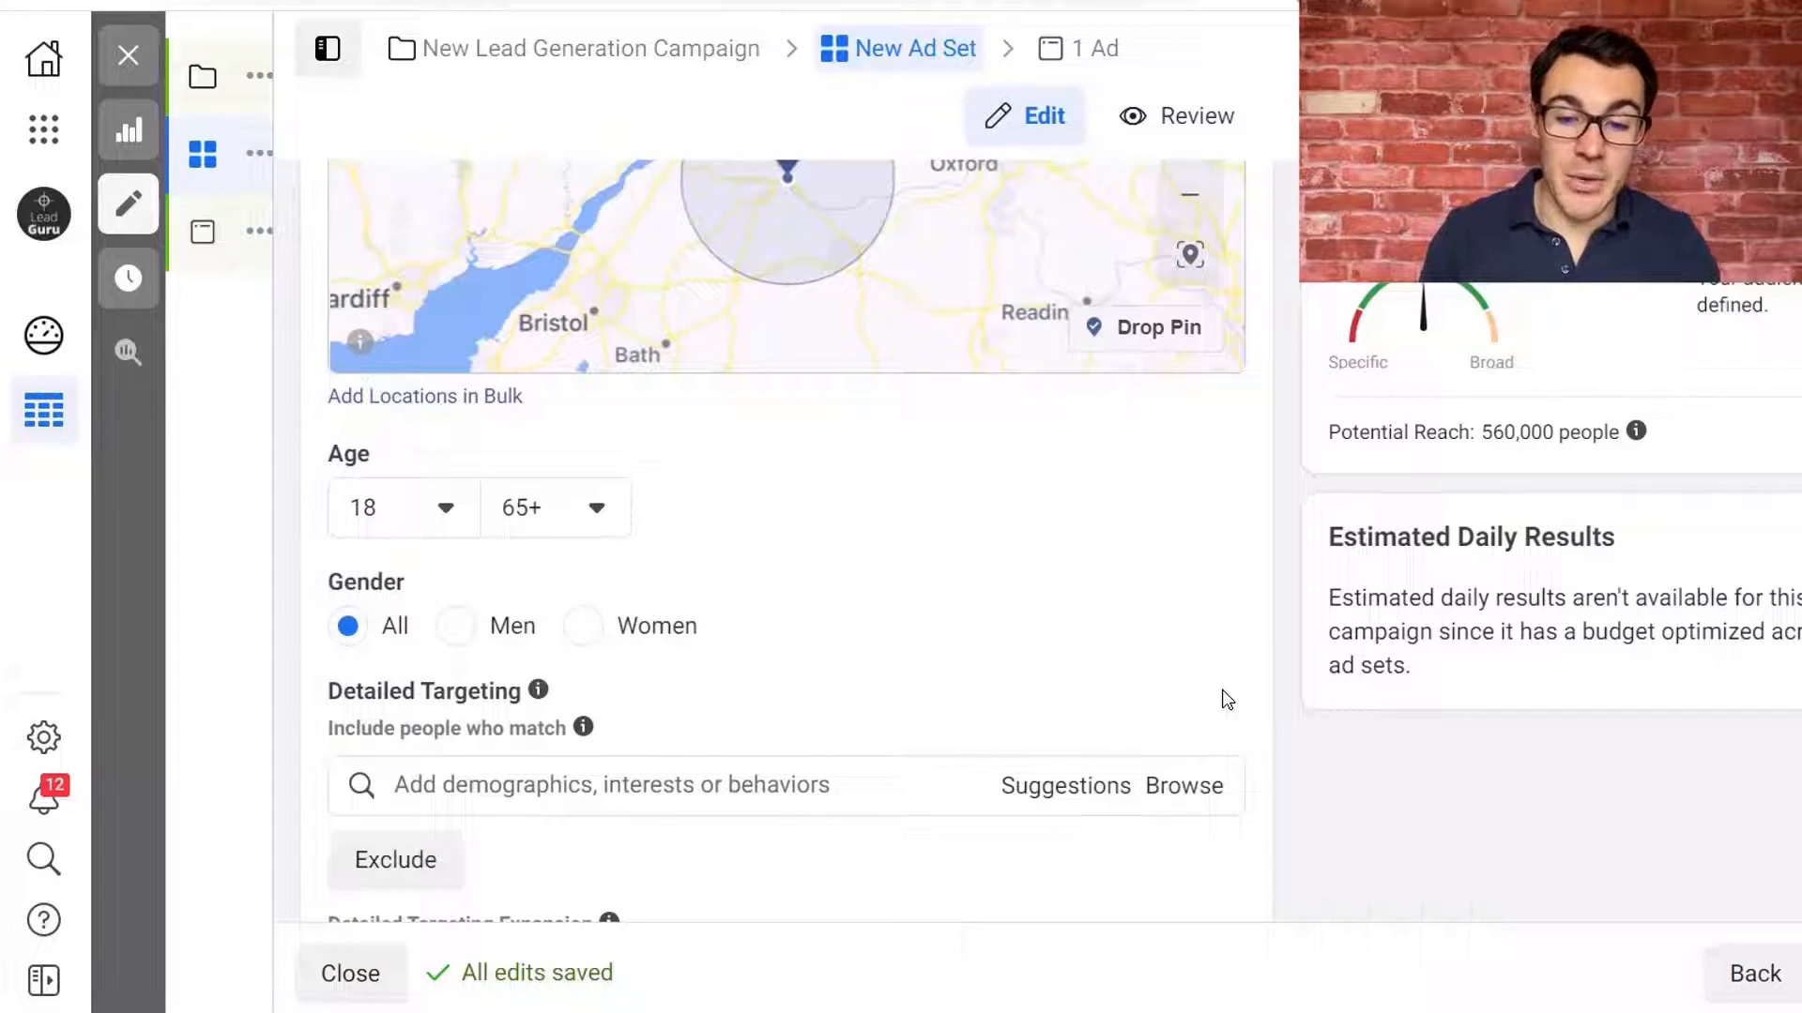
Examine the audience's Detailed Targeting Expansion and Languages settings.
scroll(1227, 699, "down", 3)
scroll(1255, 685, "up", 3)
scroll(1255, 685, "down", 4)
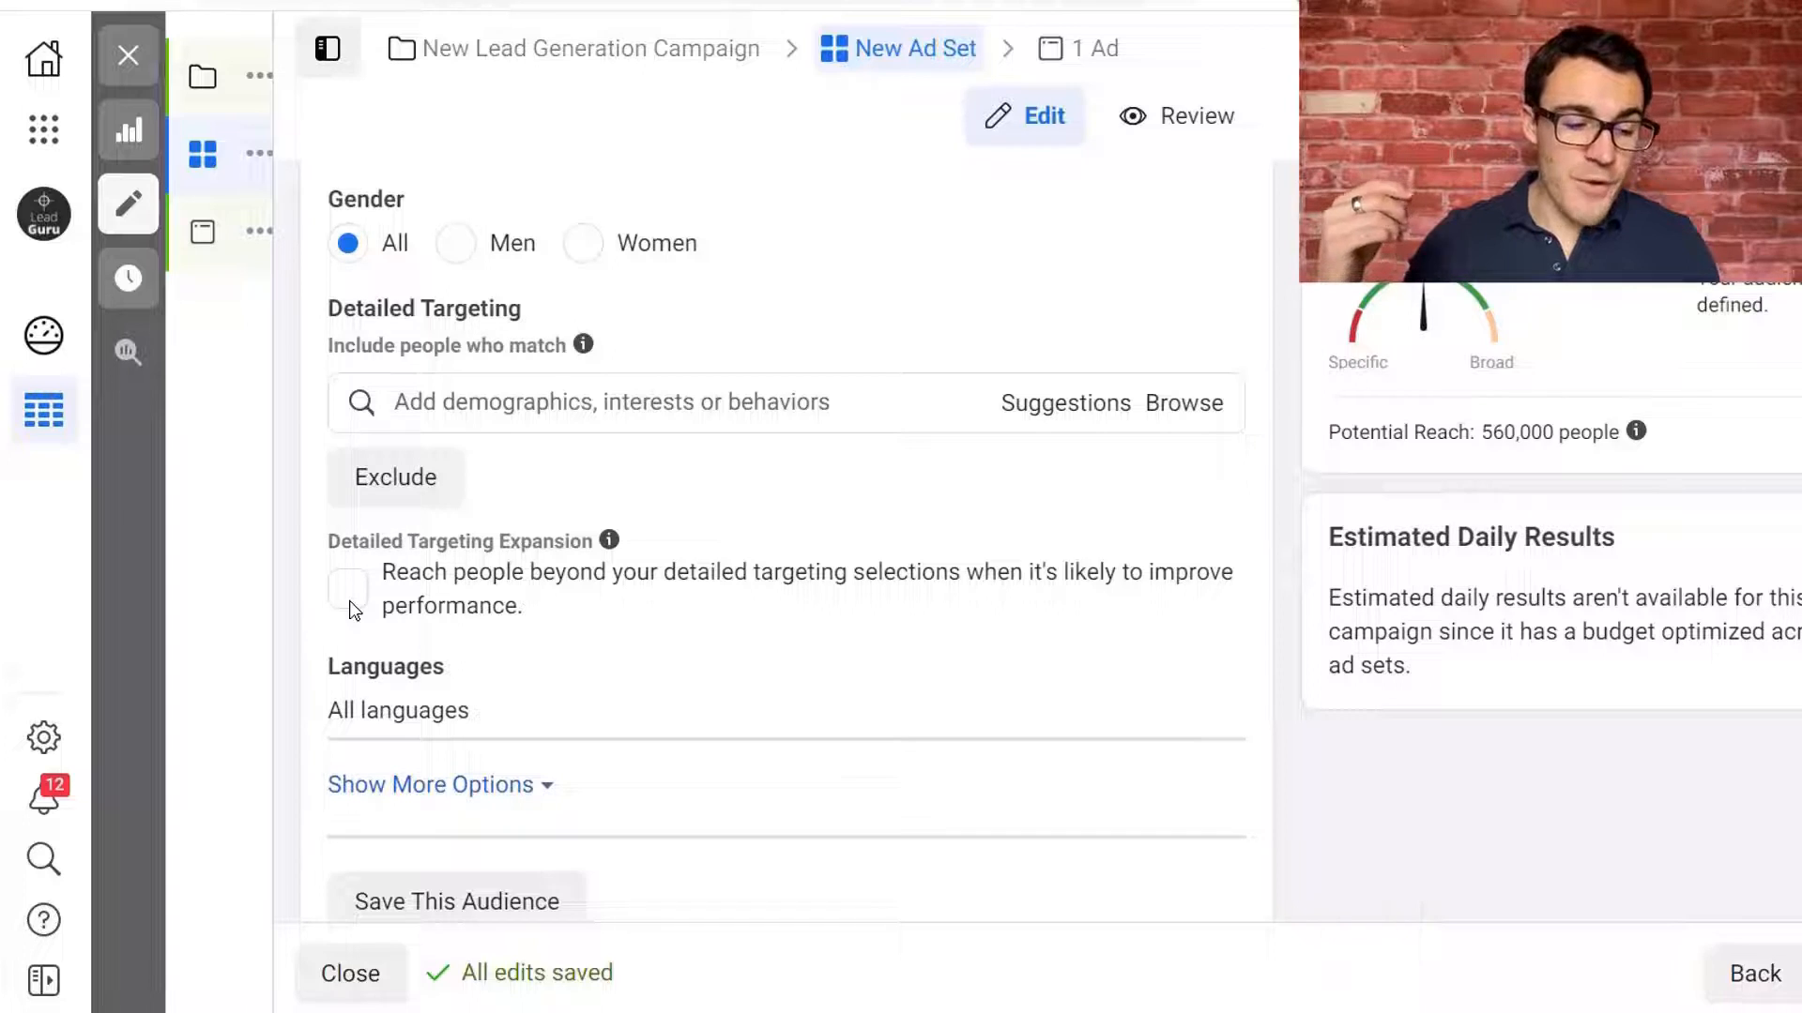
mouse_move(507, 429)
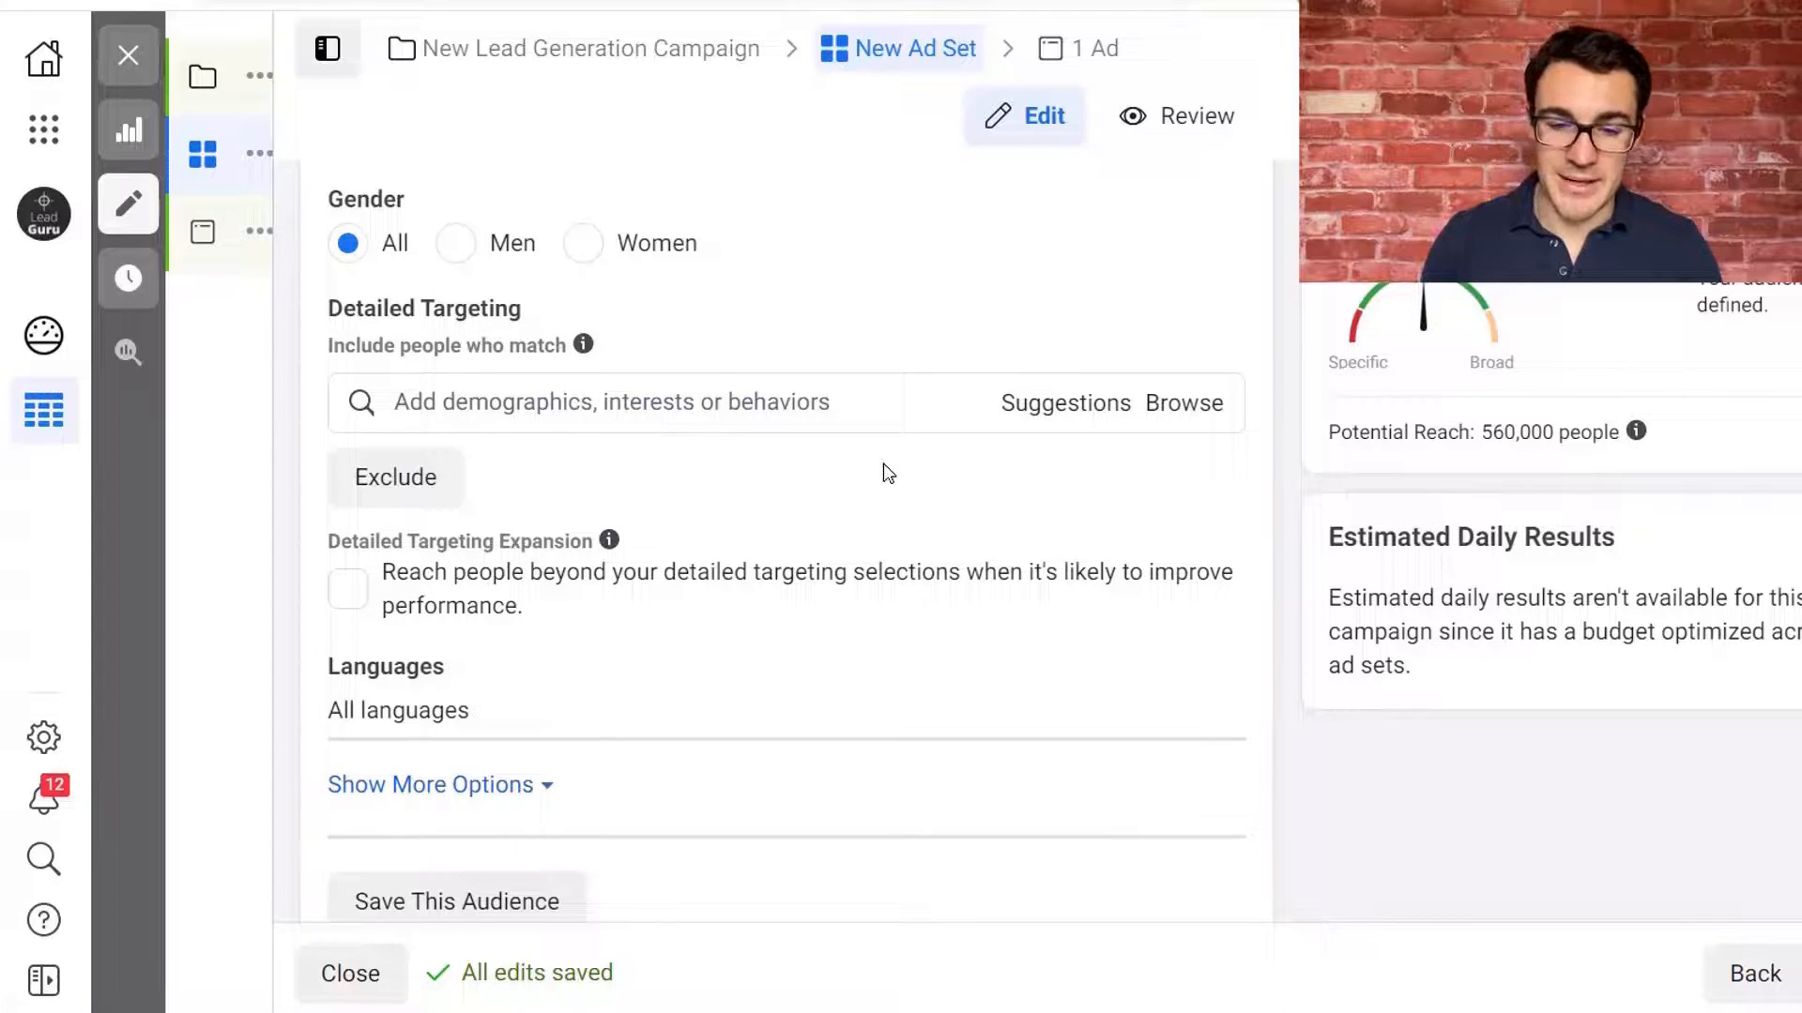
scroll(952, 488, "down", 1)
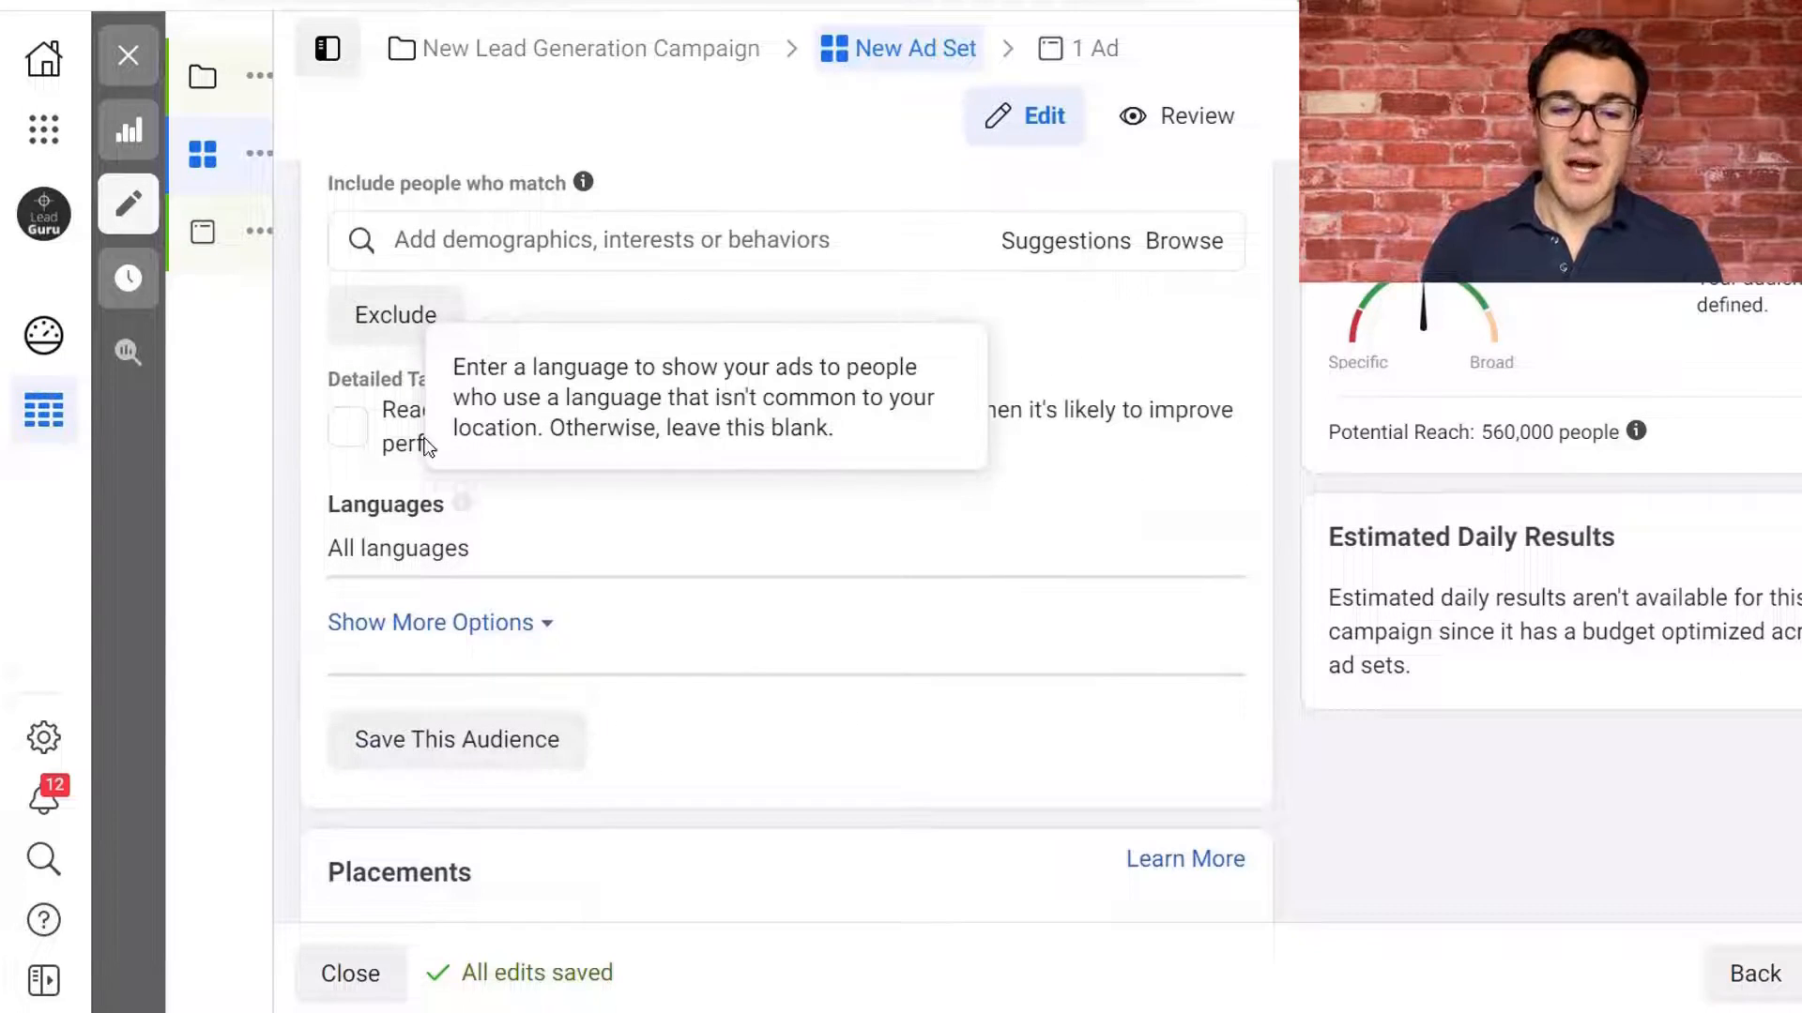
mouse_move(234, 478)
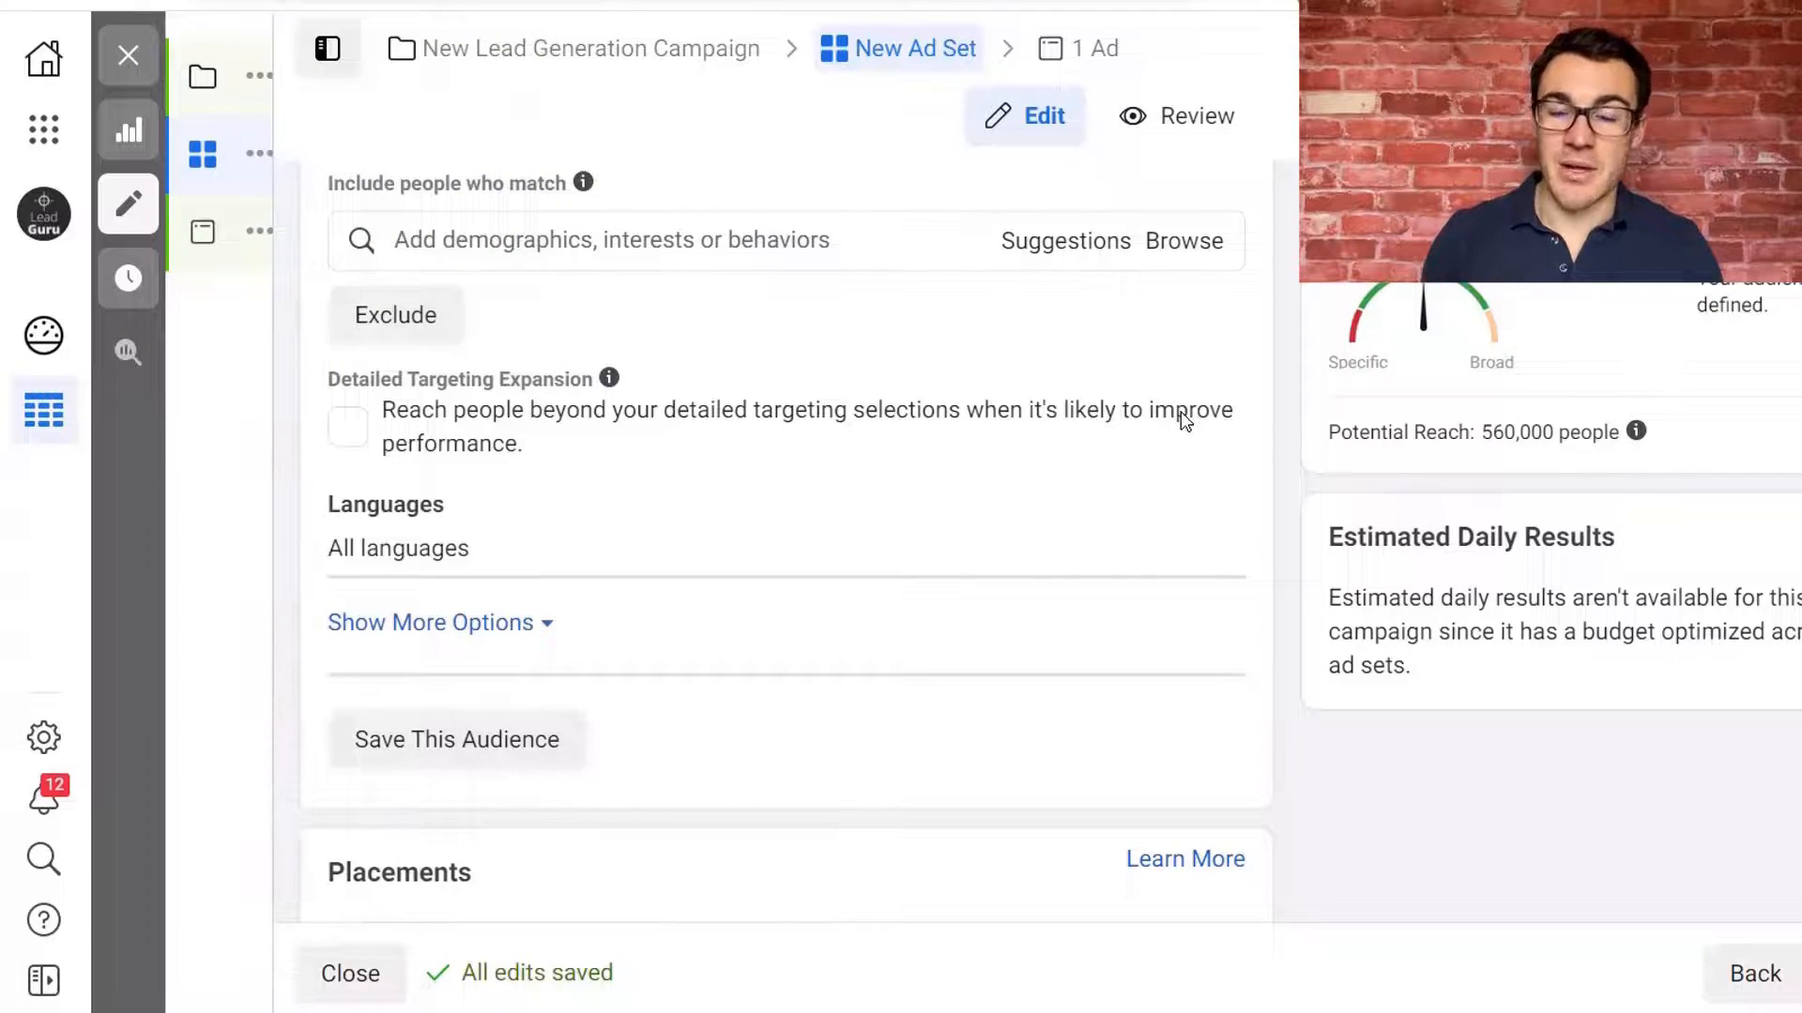
scroll(1180, 411, "down", 2)
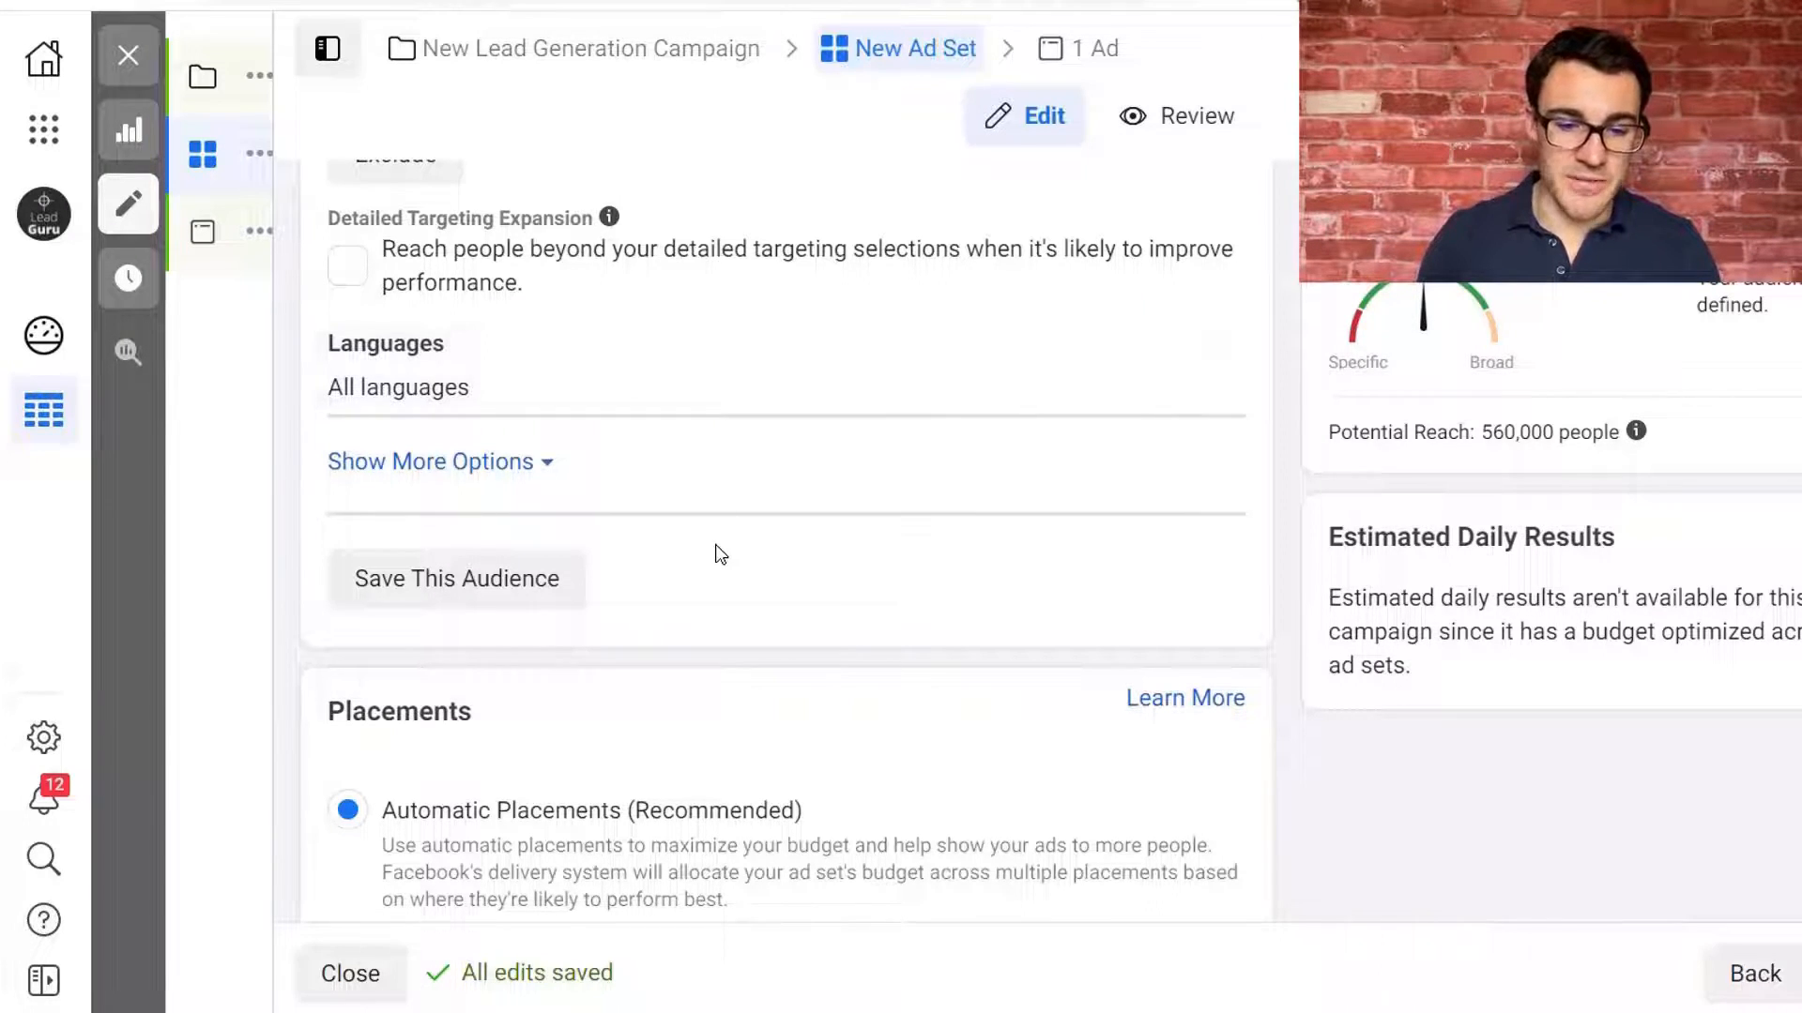
Inspect the Connections setting among the audience's additional options, hide it again, and view the ad set's placement options.
left_click(494, 463)
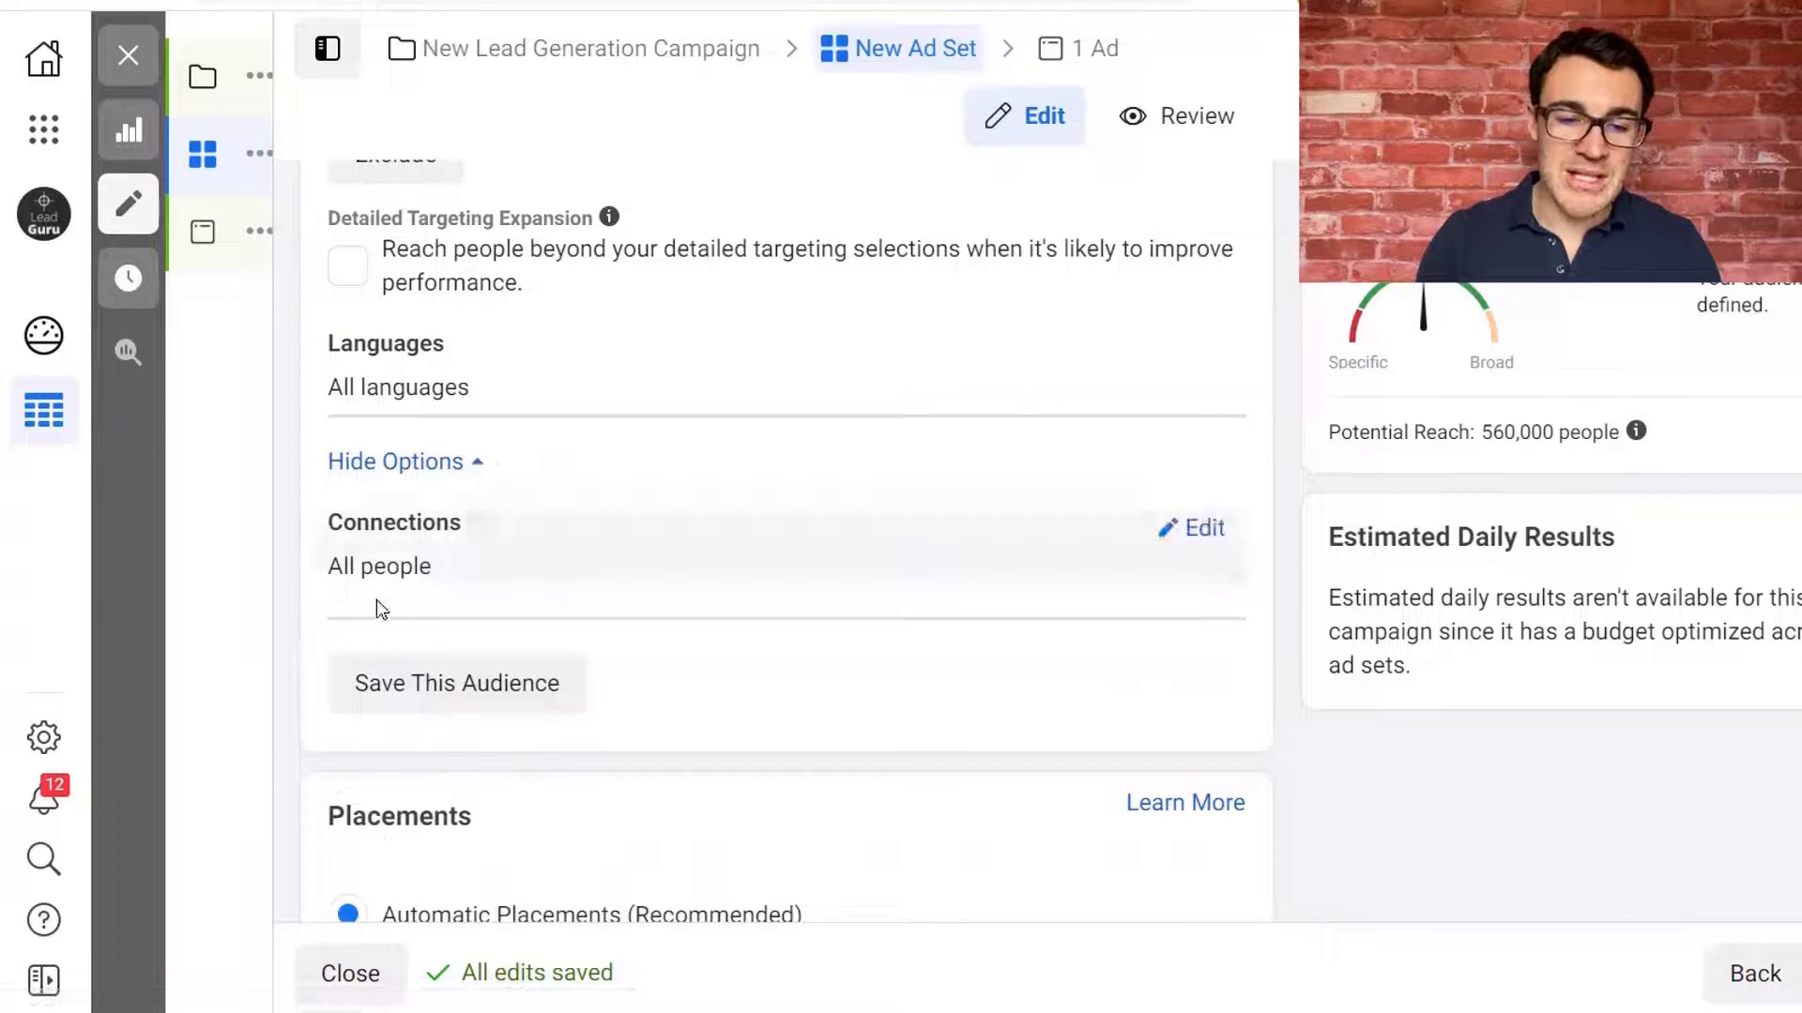
left_click(379, 472)
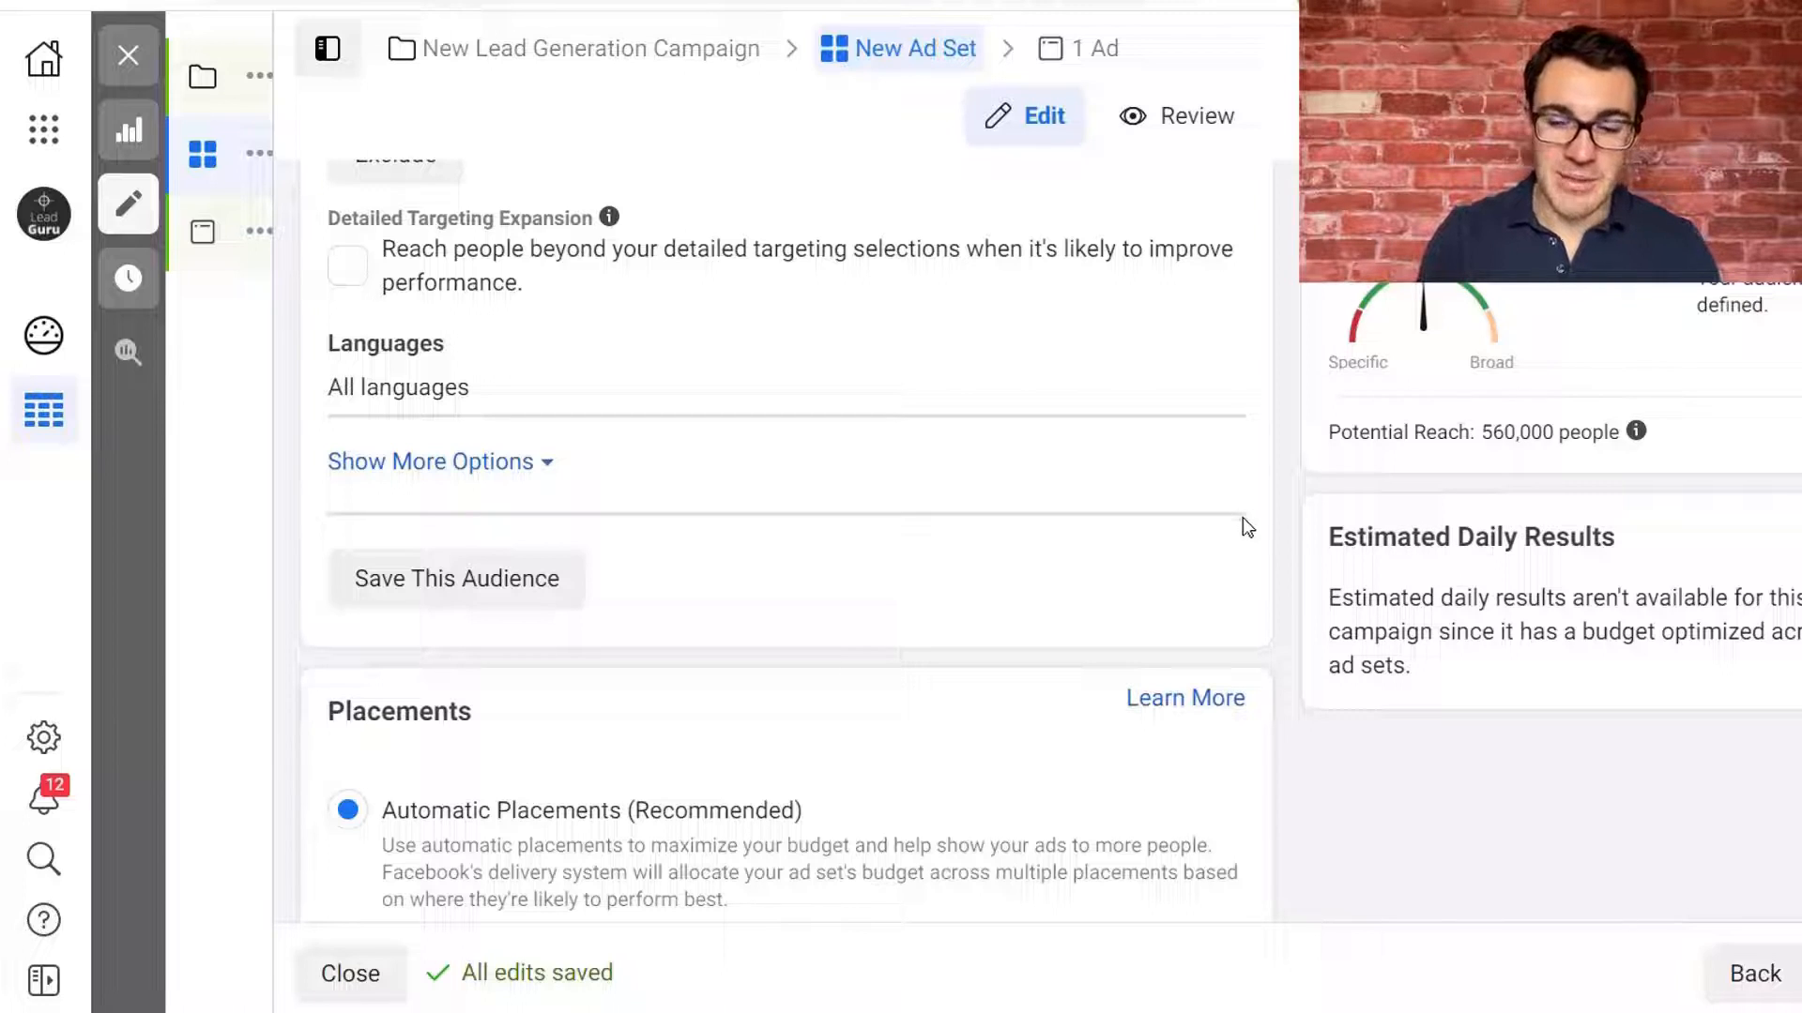
scroll(1243, 518, "down", 4)
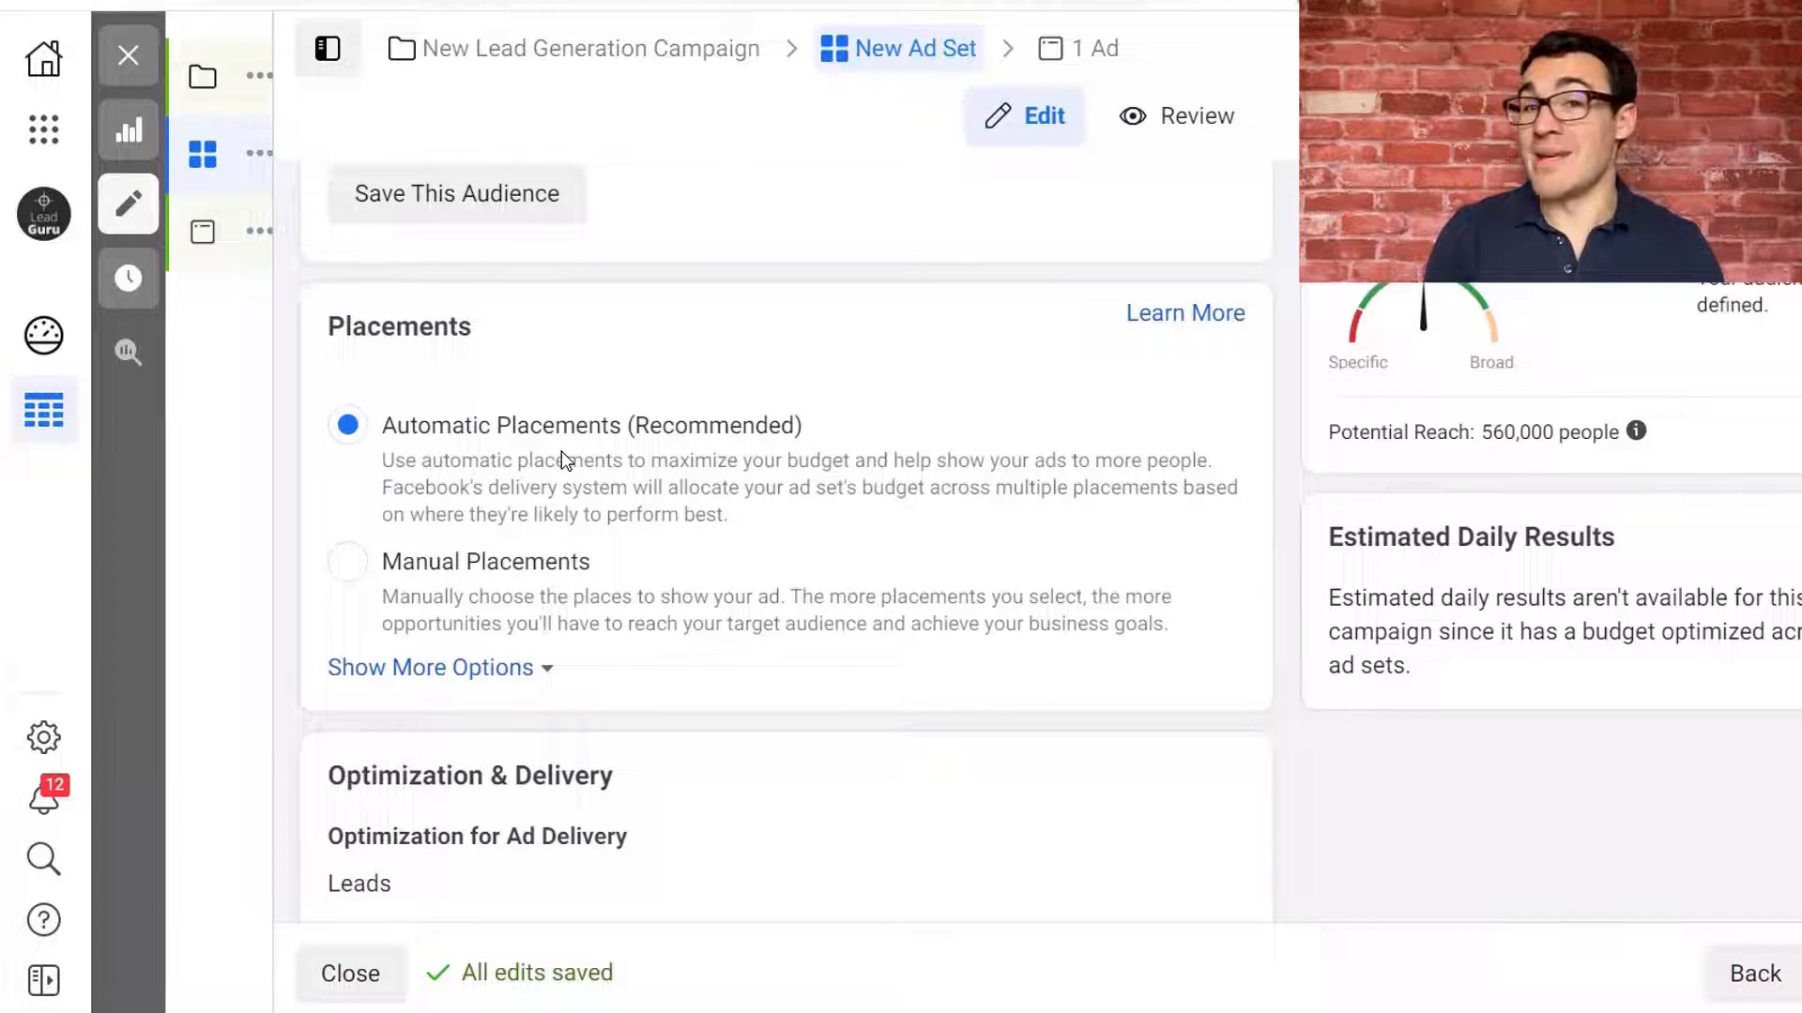
Inspect the platforms and placements offered under Manual Placements, and switch the ad set back to Automatic Placements.
left_click(348, 564)
scroll(855, 552, "down", 14)
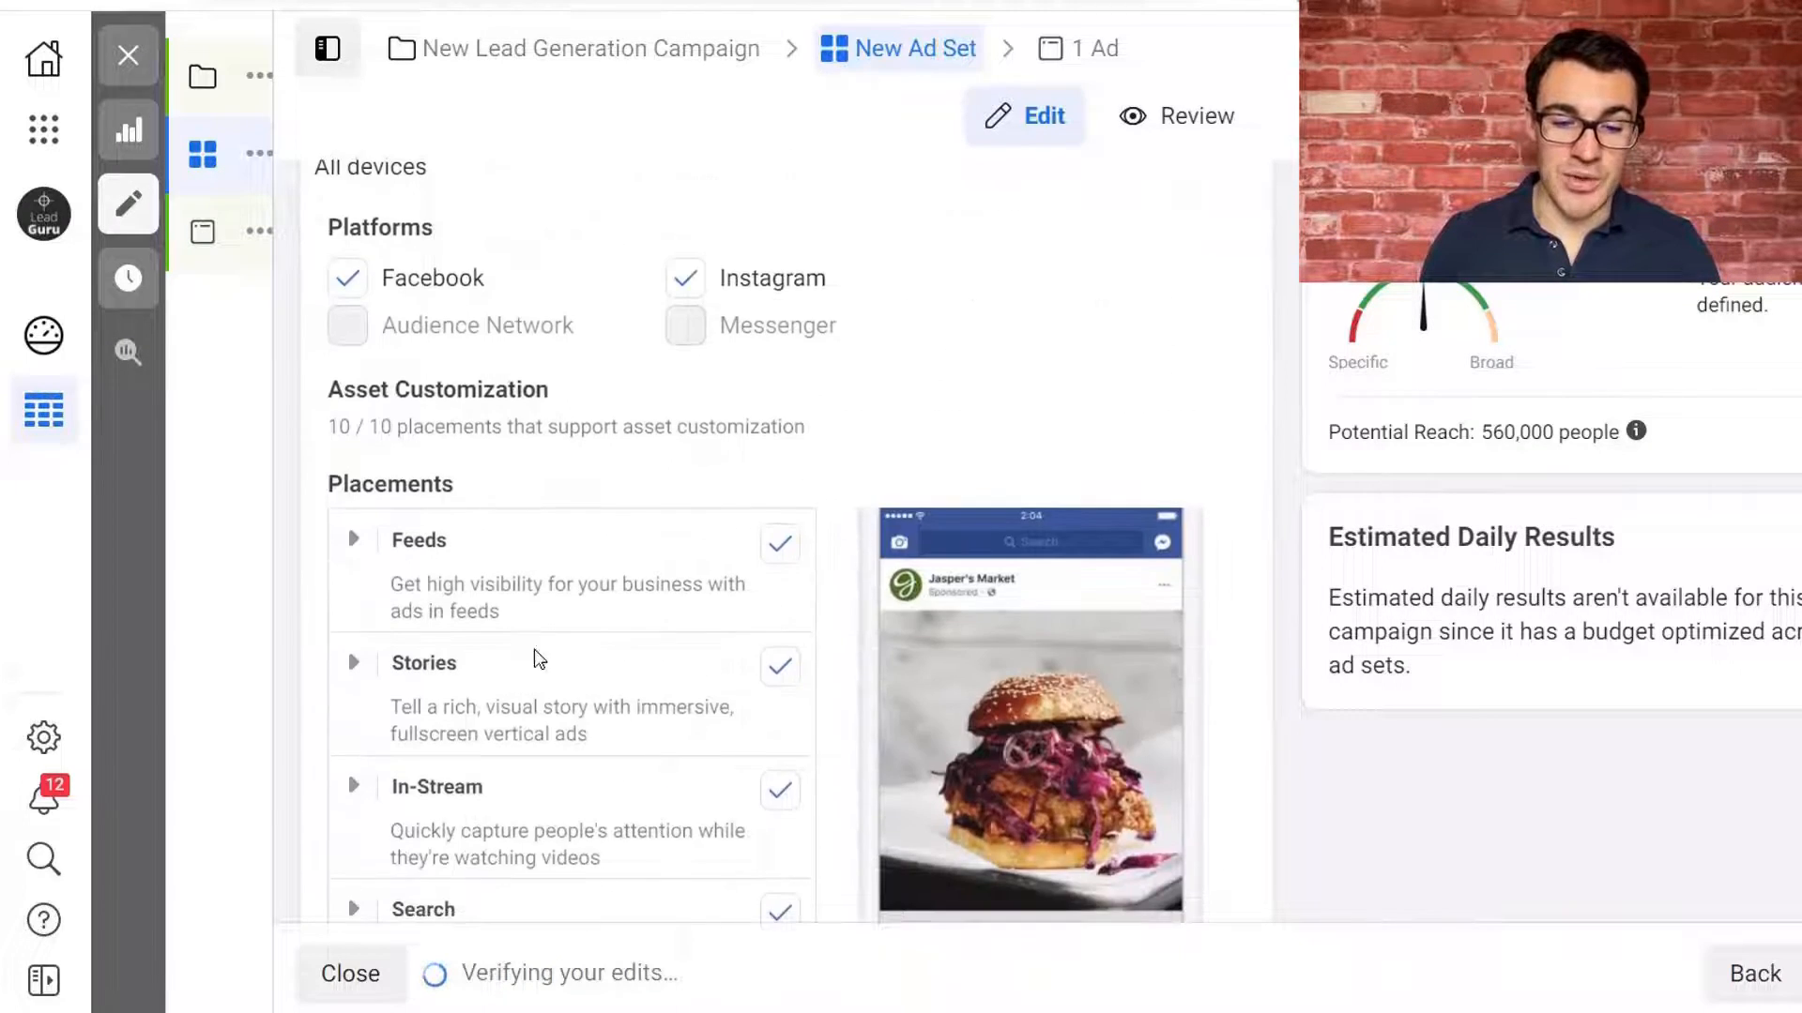
scroll(535, 591, "down", 4)
scroll(535, 592, "up", 14)
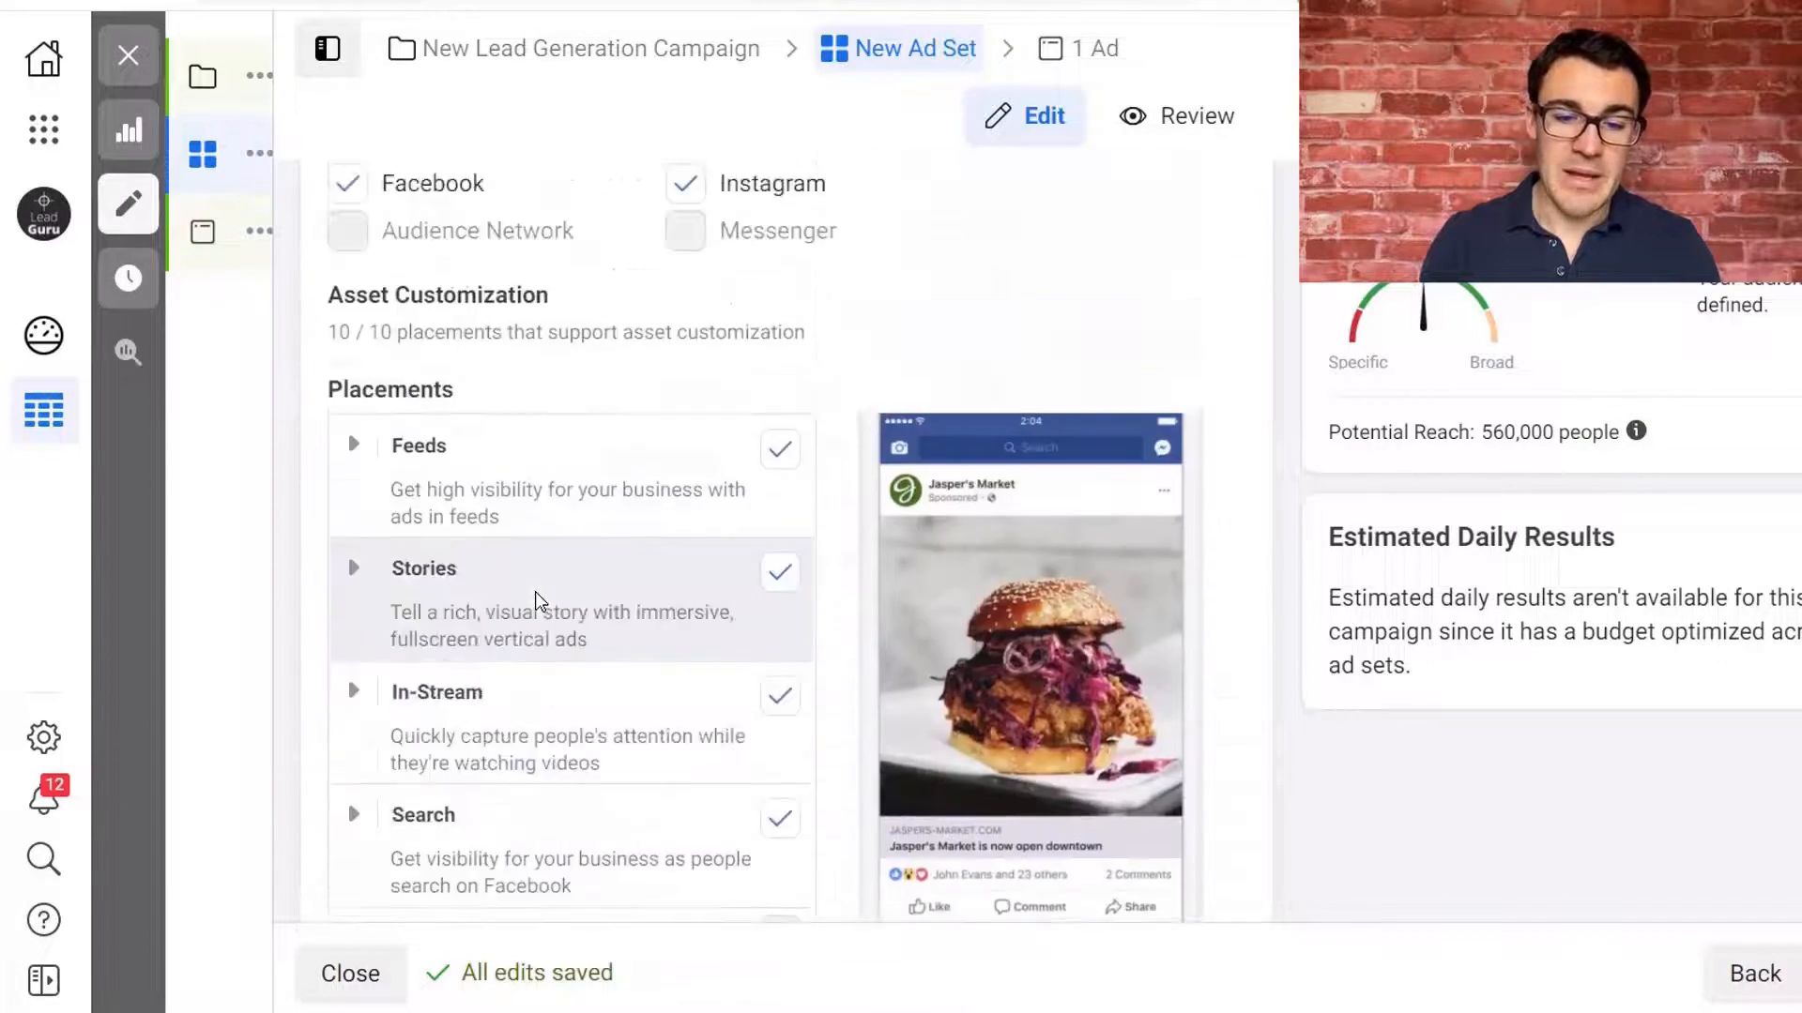
scroll(432, 378, "up", 1)
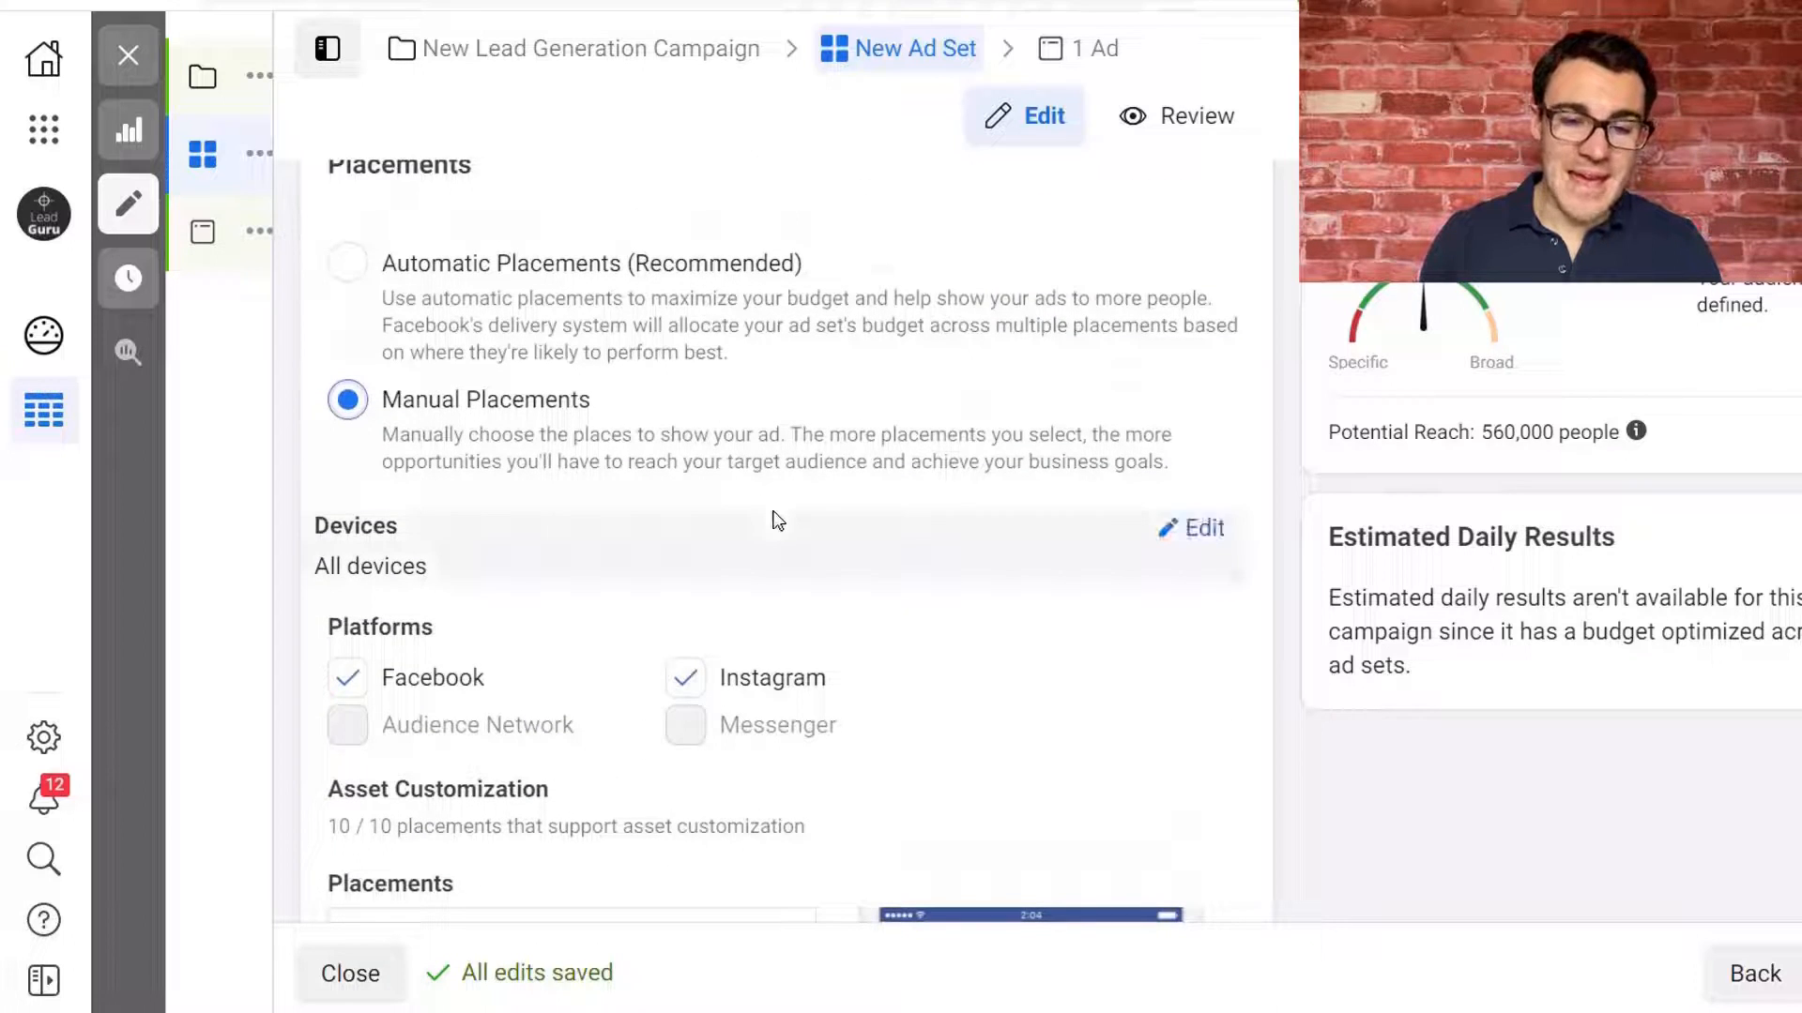
left_click(364, 259)
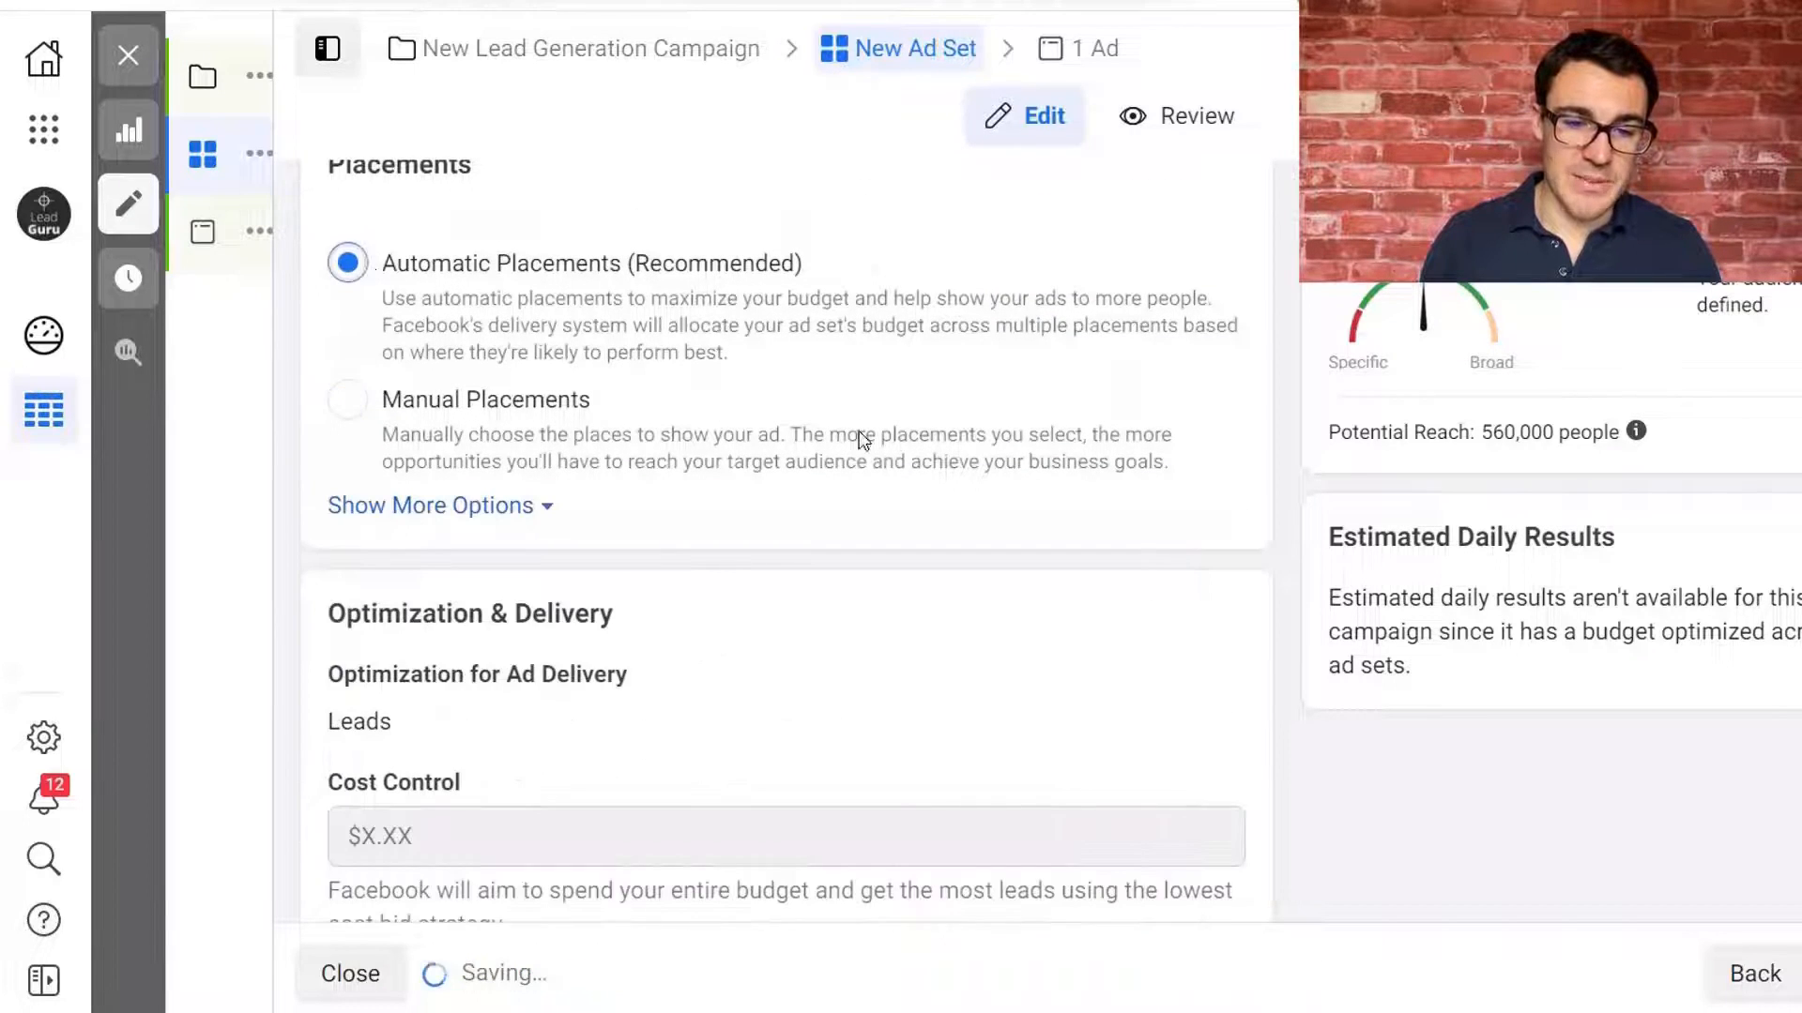
scroll(864, 441, "up", 2)
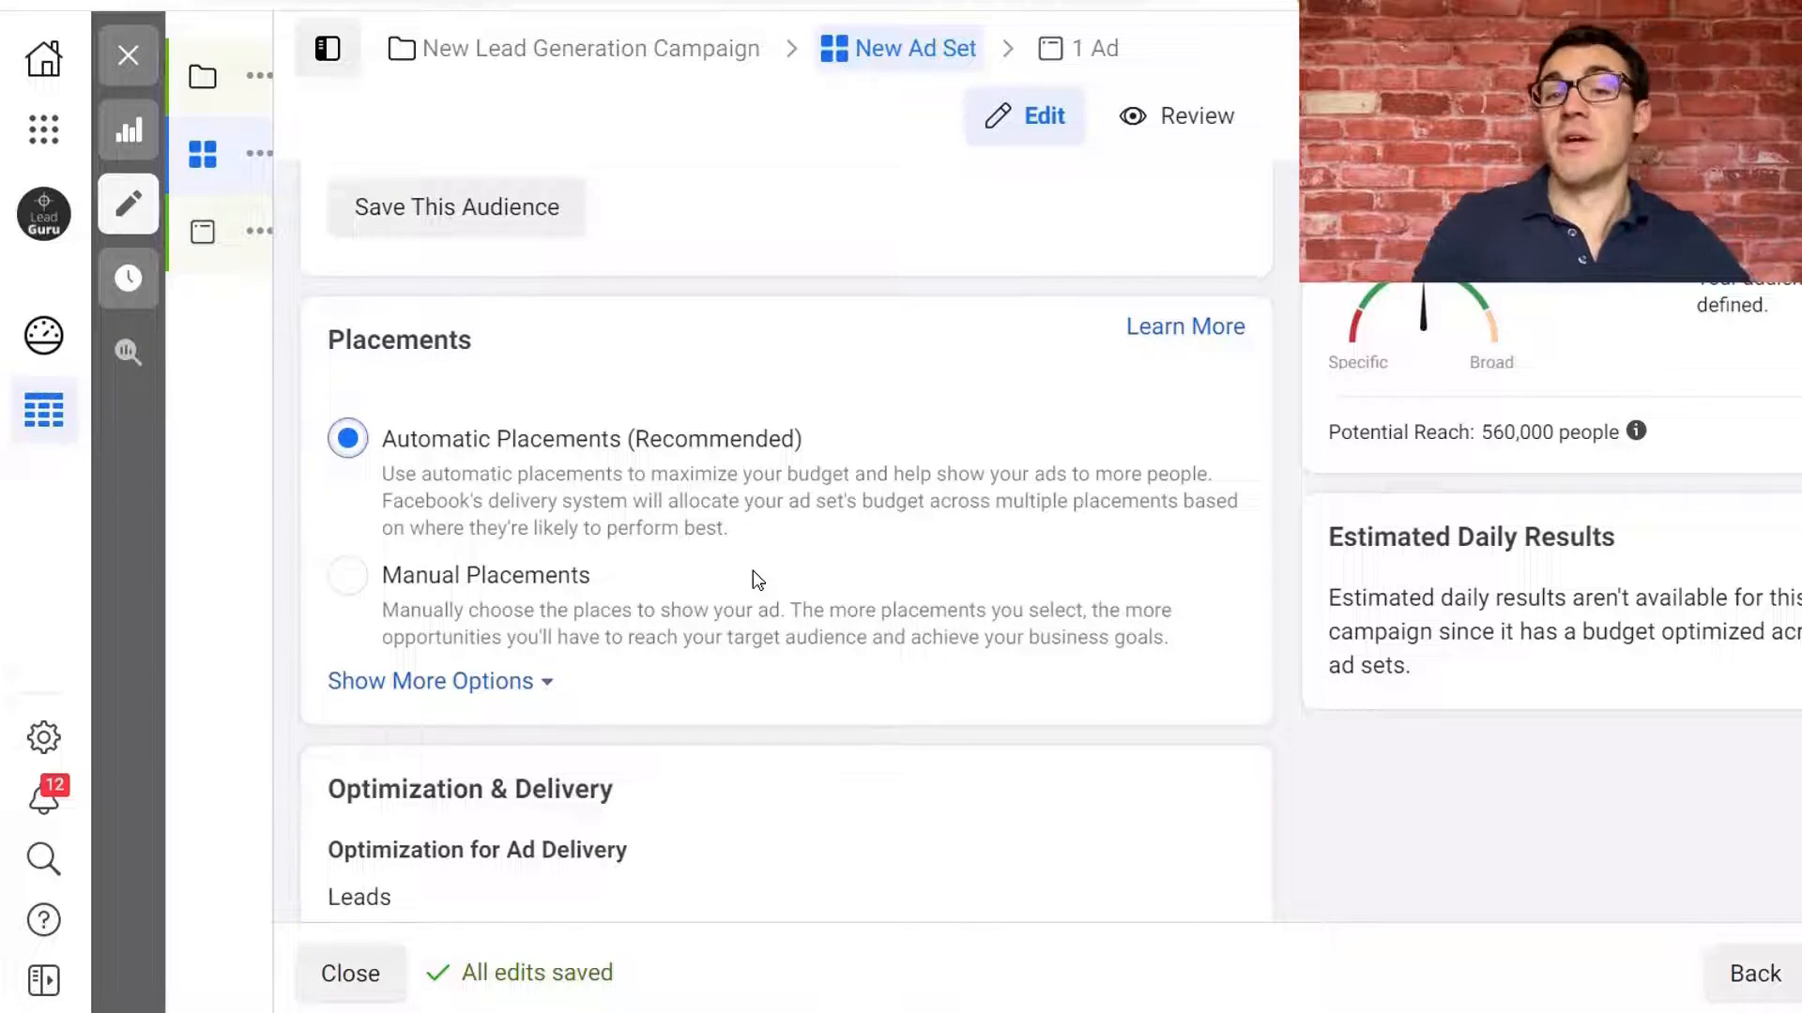
Examine the ad set's Optimization & Delivery settings and recheck its page, dynamic creative, audience and placement settings.
scroll(758, 580, "down", 4)
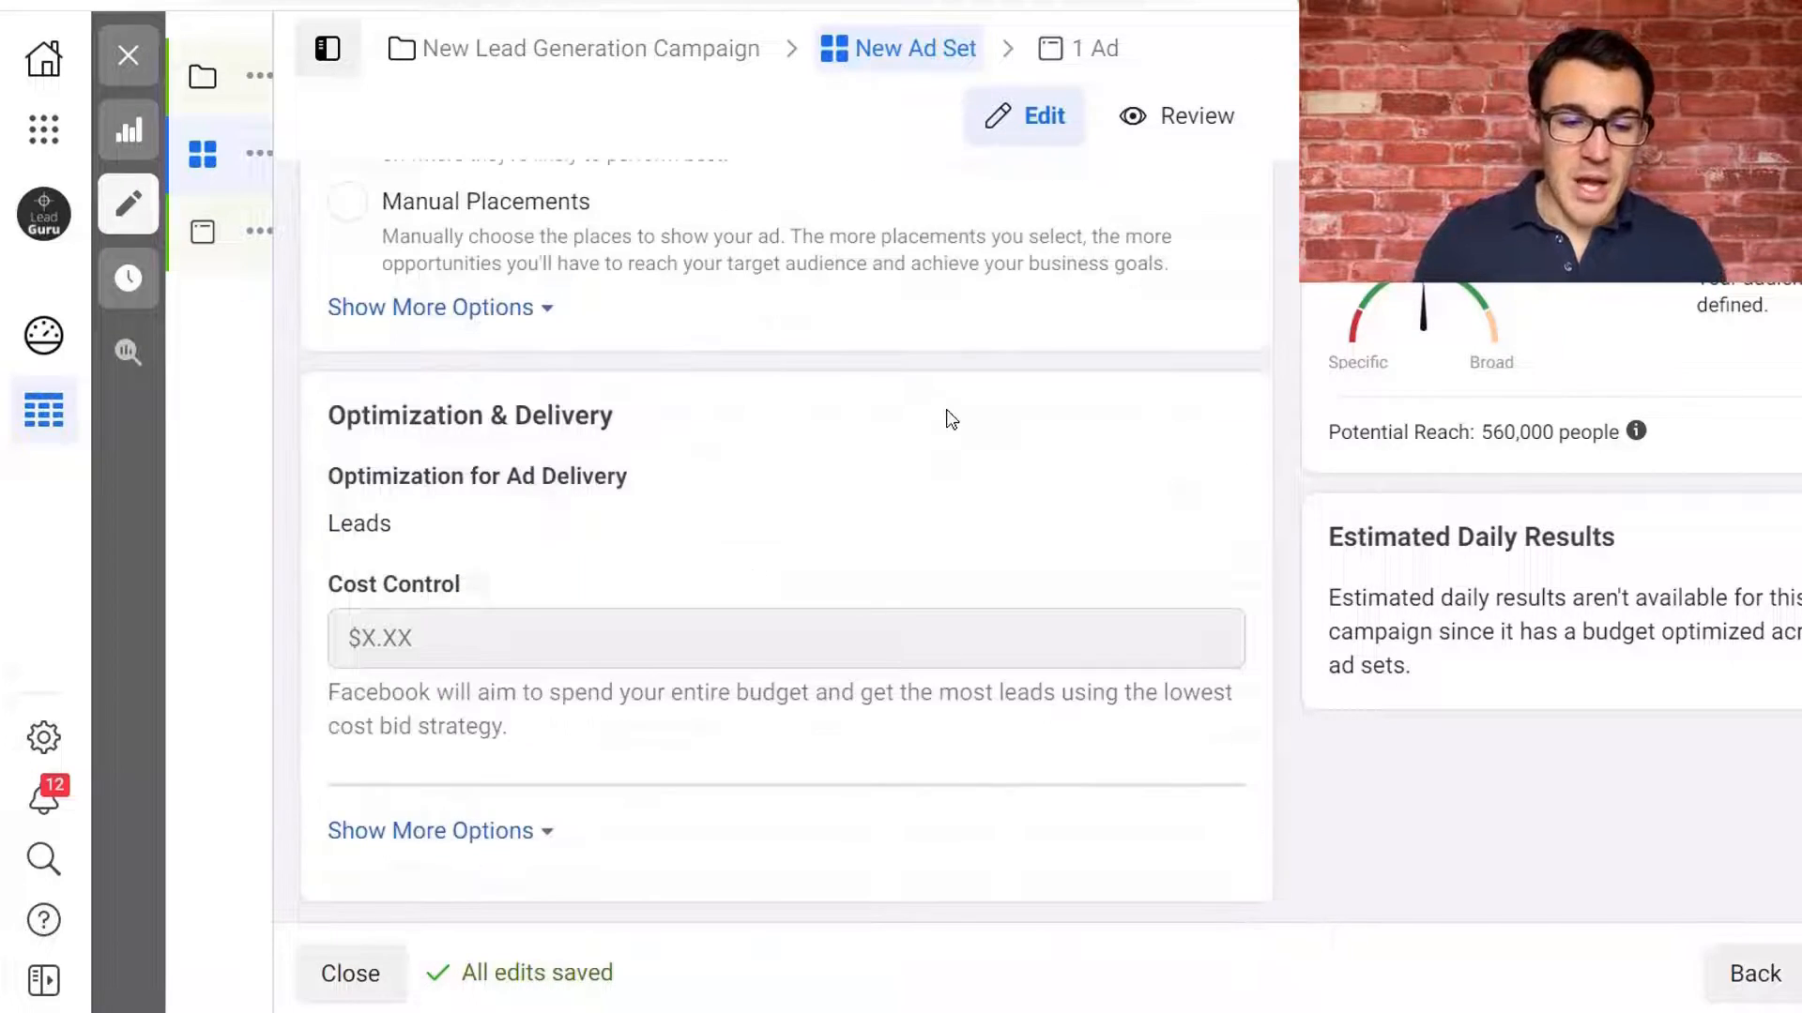
mouse_move(639, 519)
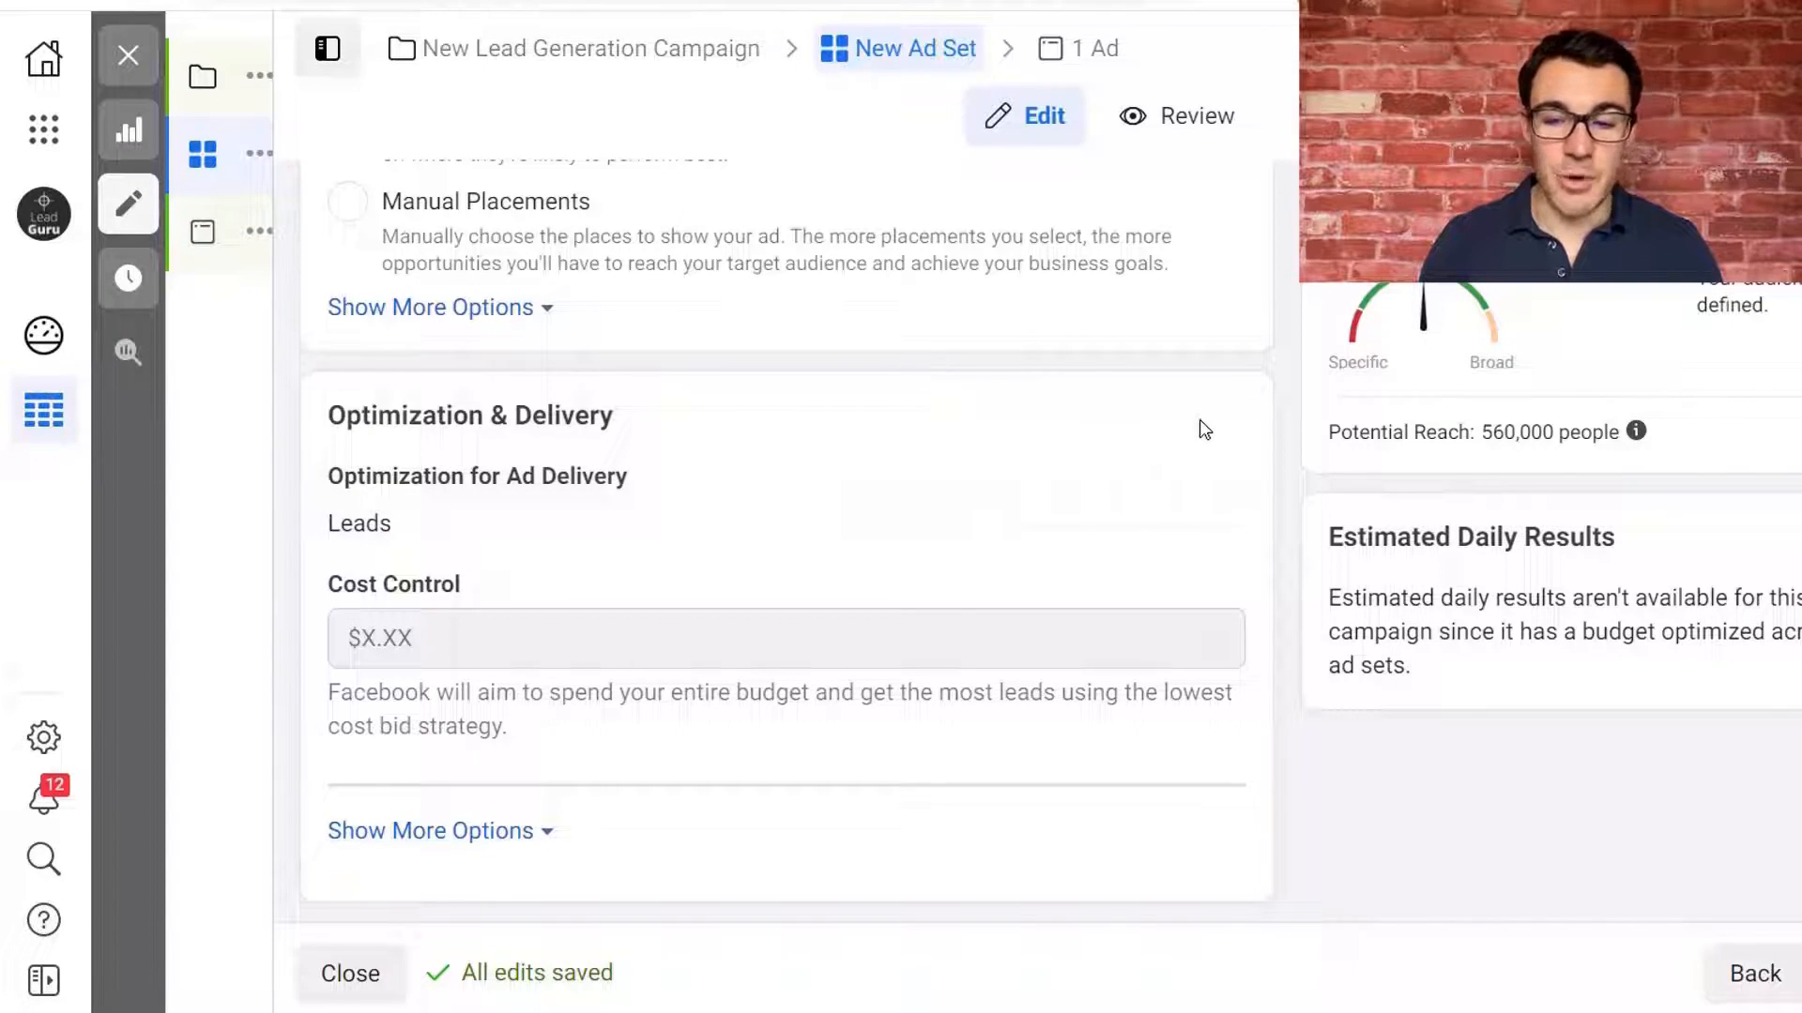
scroll(1201, 428, "up", 4)
scroll(1204, 430, "up", 12)
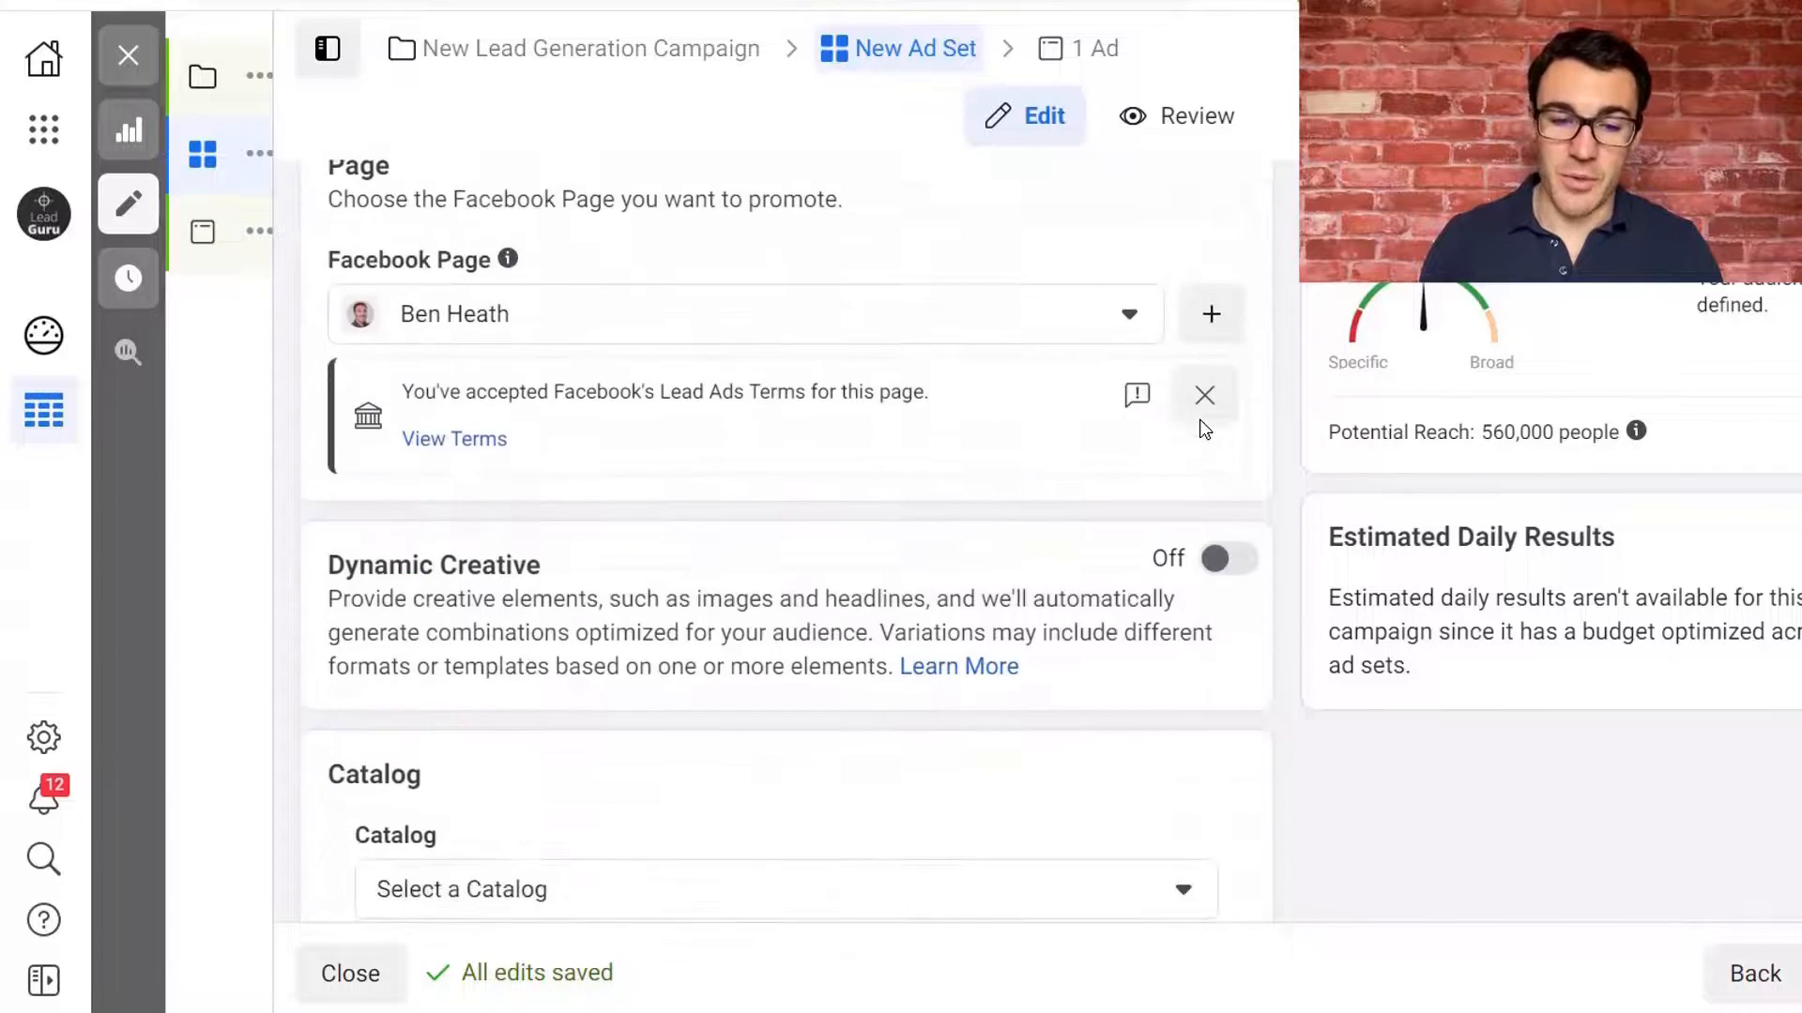
scroll(829, 378, "up", 2)
scroll(829, 516, "down", 8)
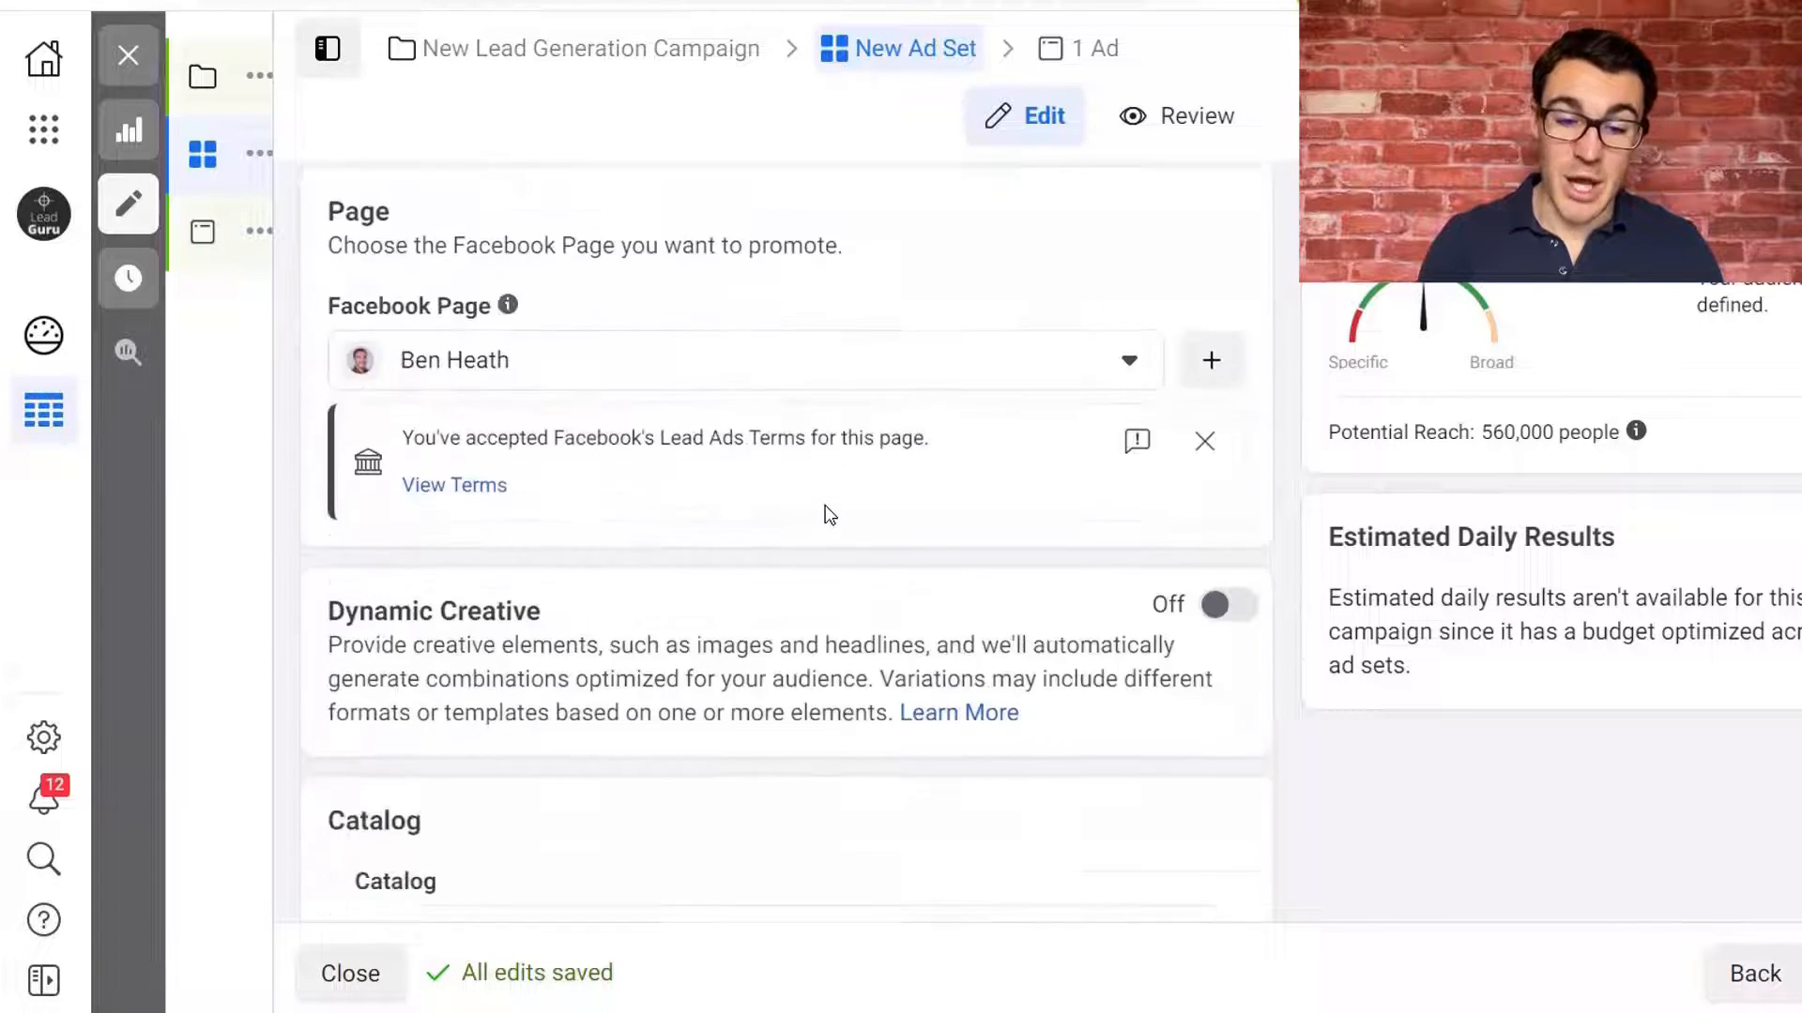
scroll(830, 516, "down", 15)
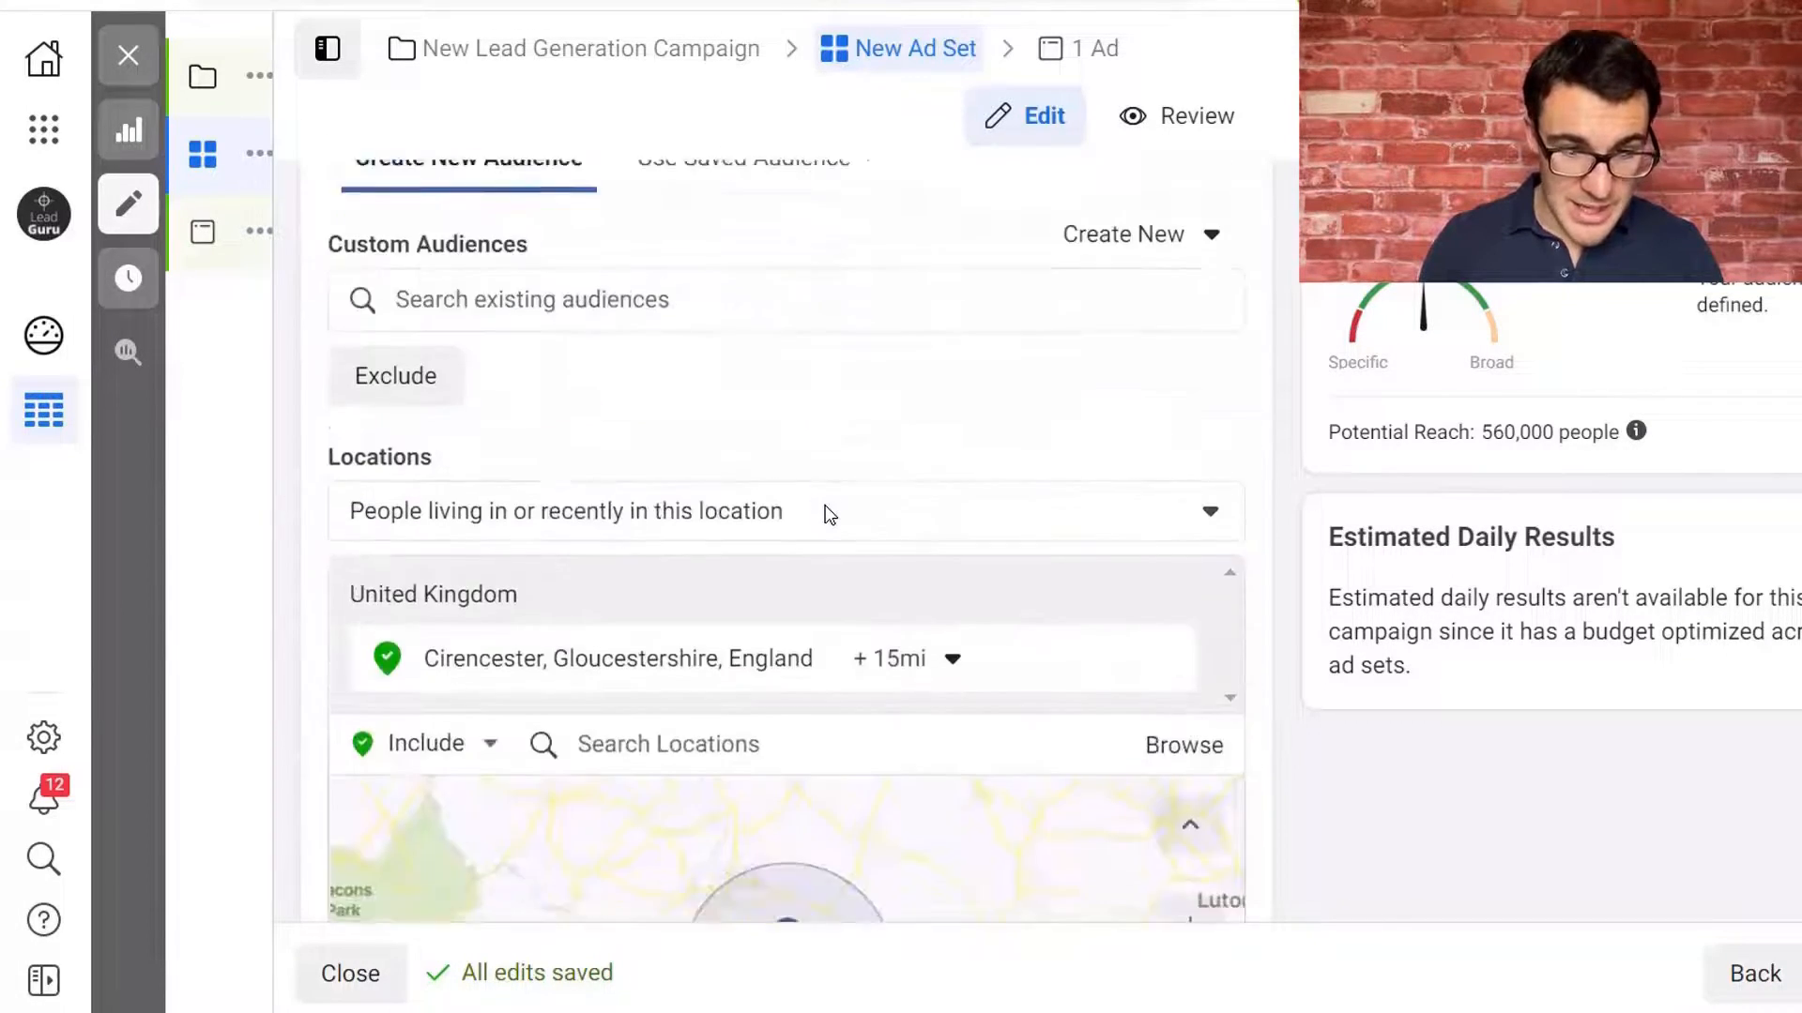
scroll(1279, 503, "down", 10)
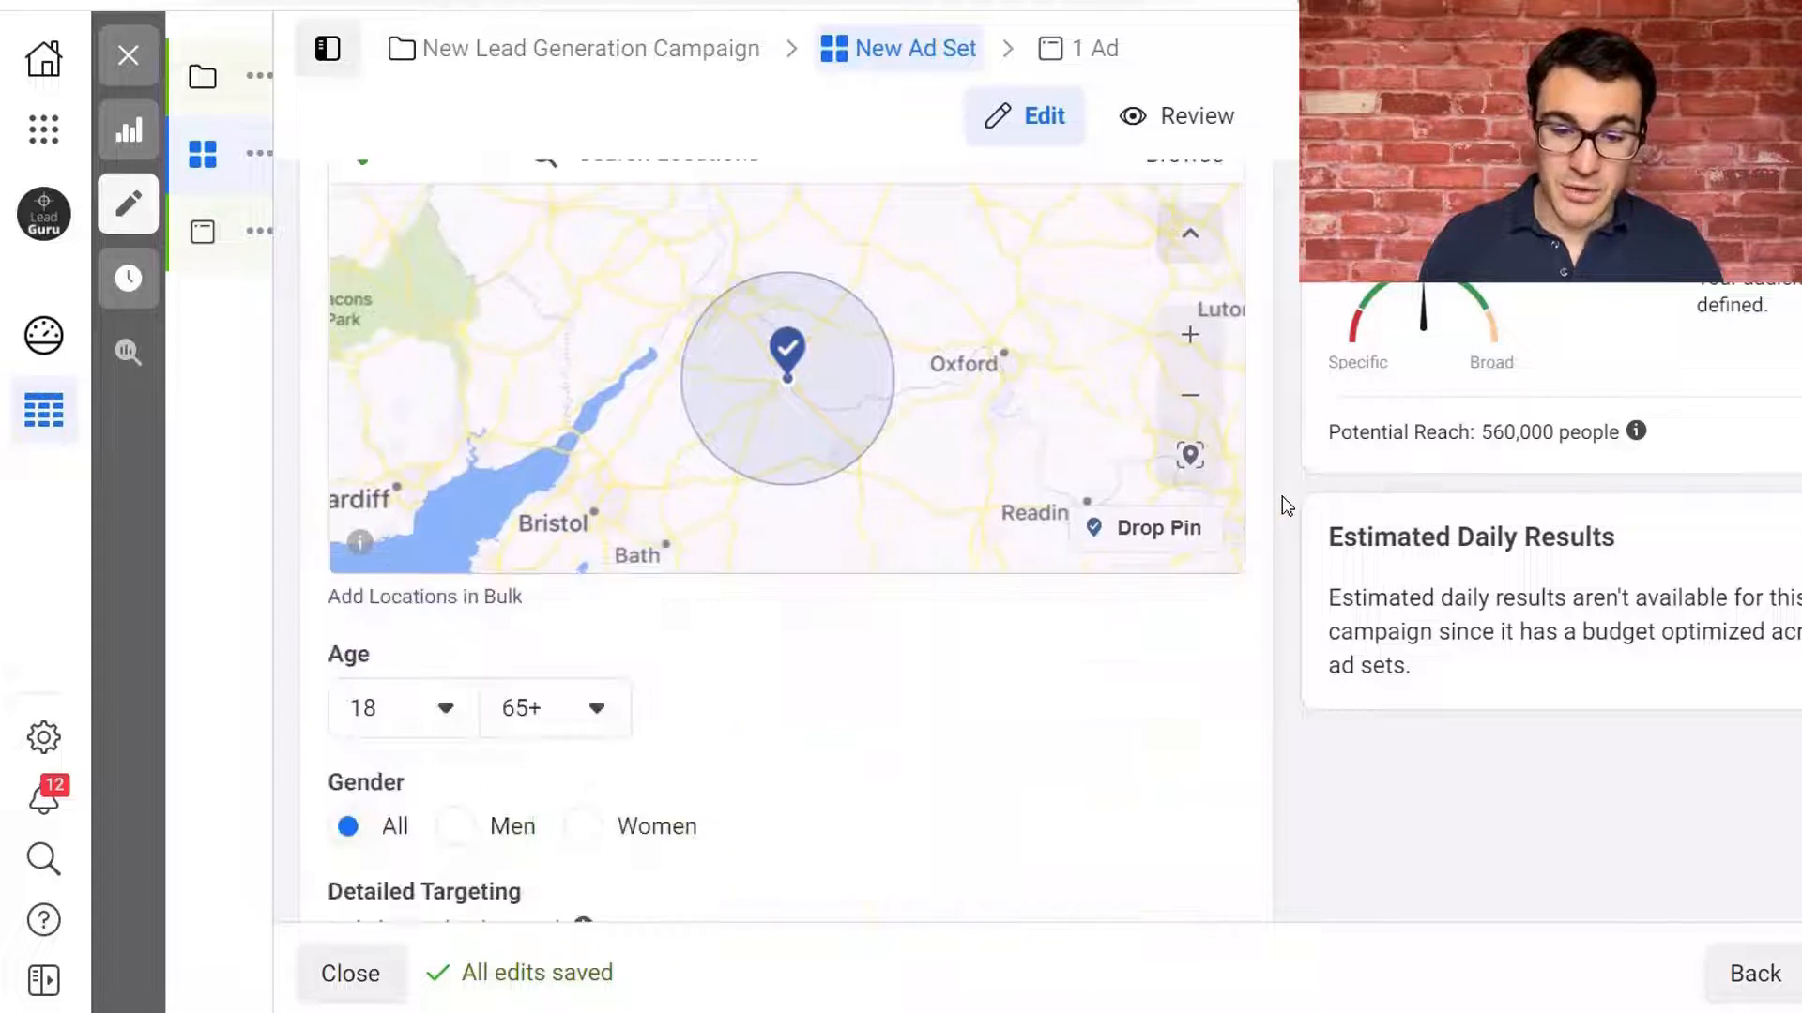
scroll(1282, 496, "down", 10)
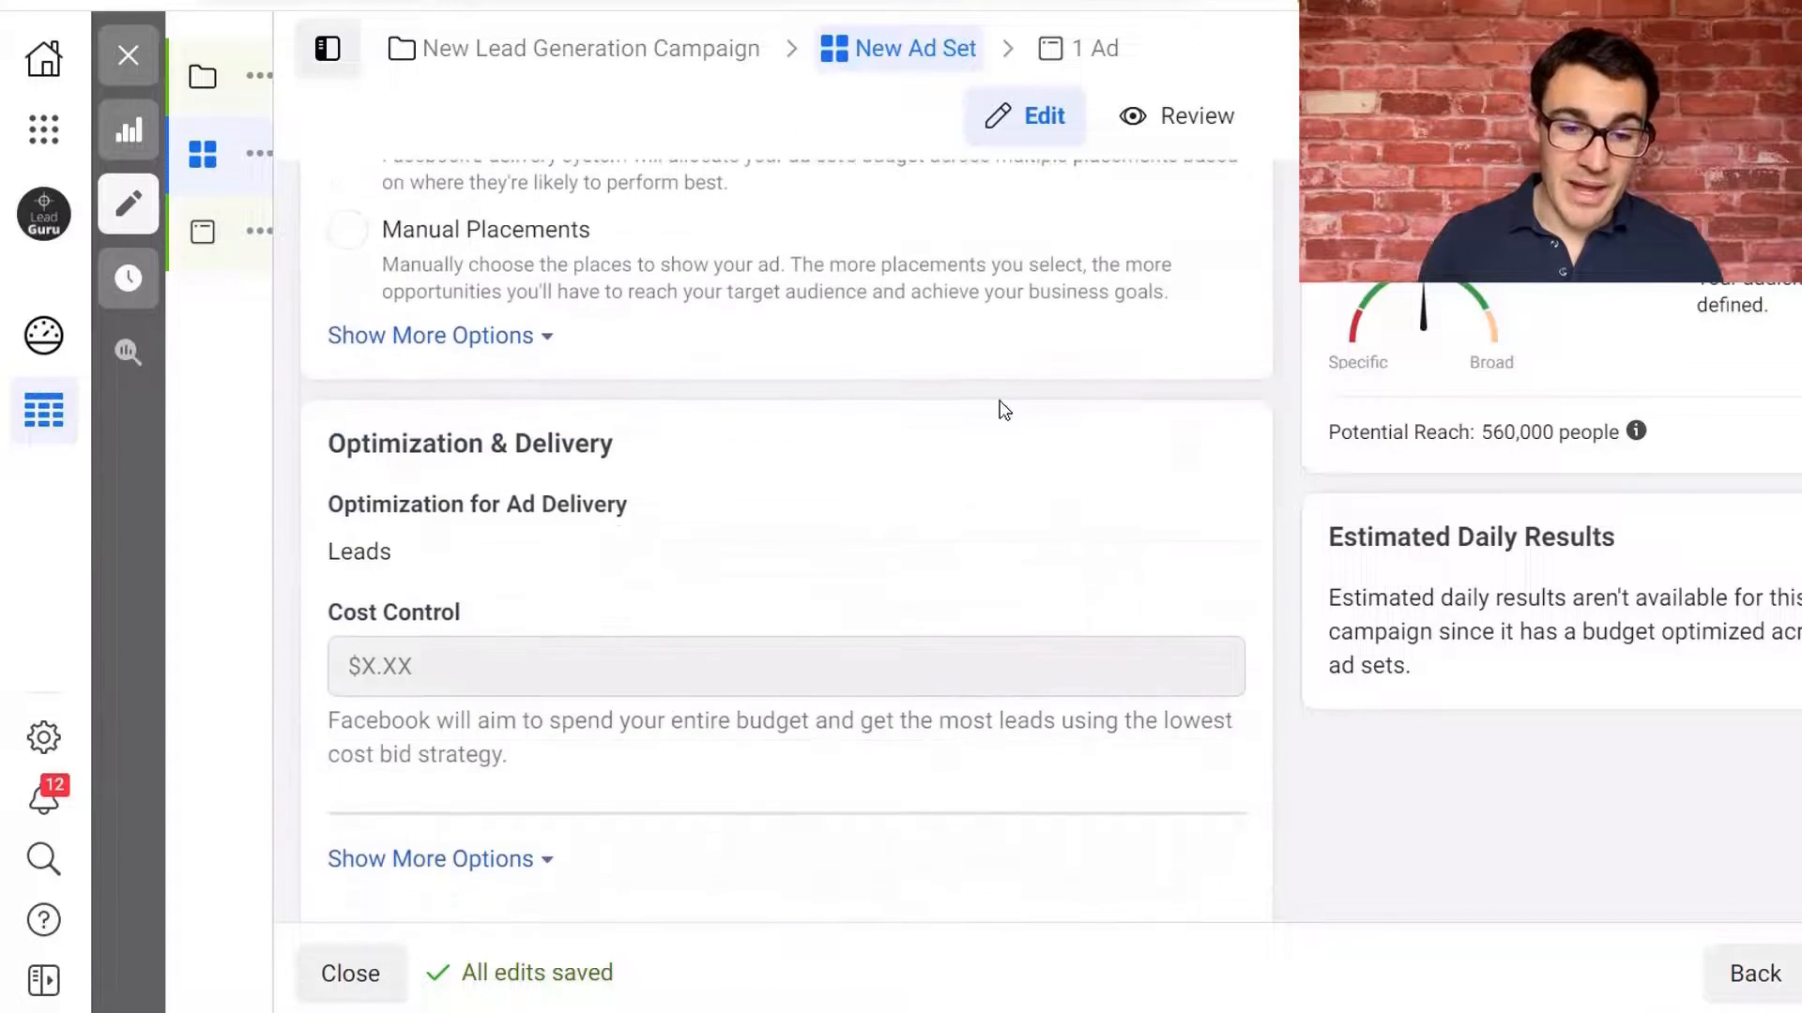
scroll(580, 340, "up", 4)
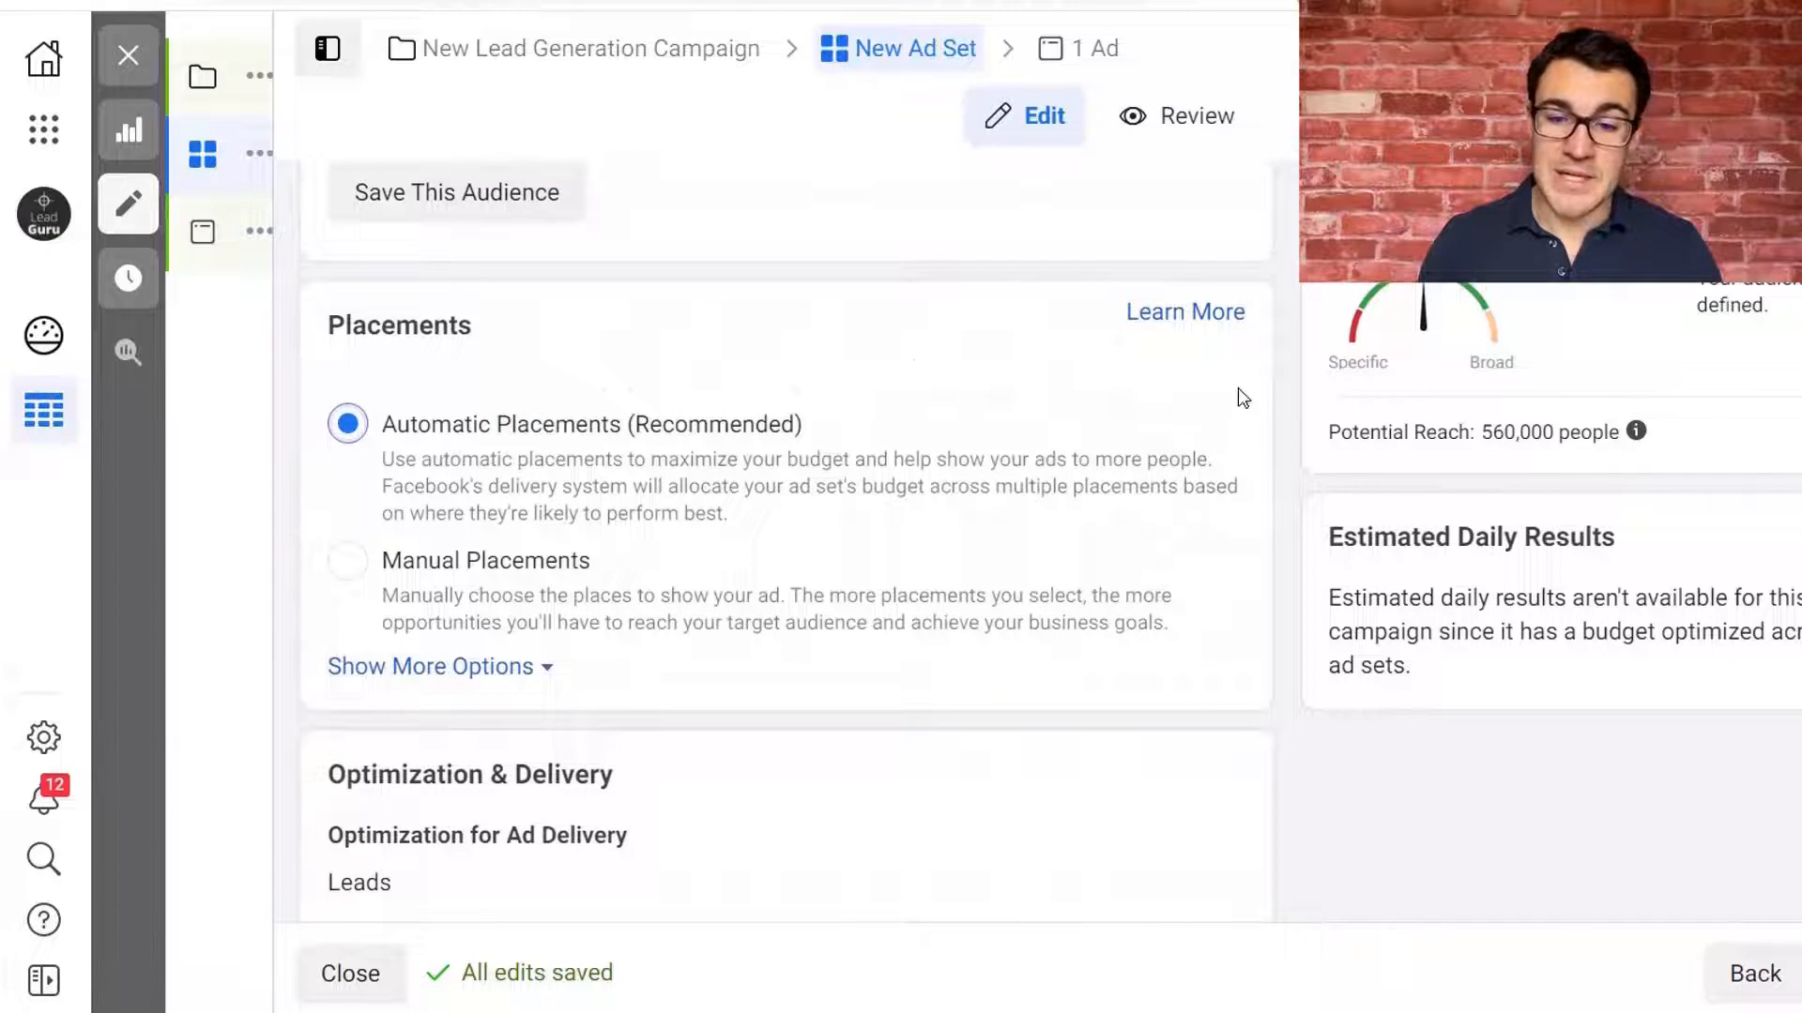
scroll(1287, 418, "up", 20)
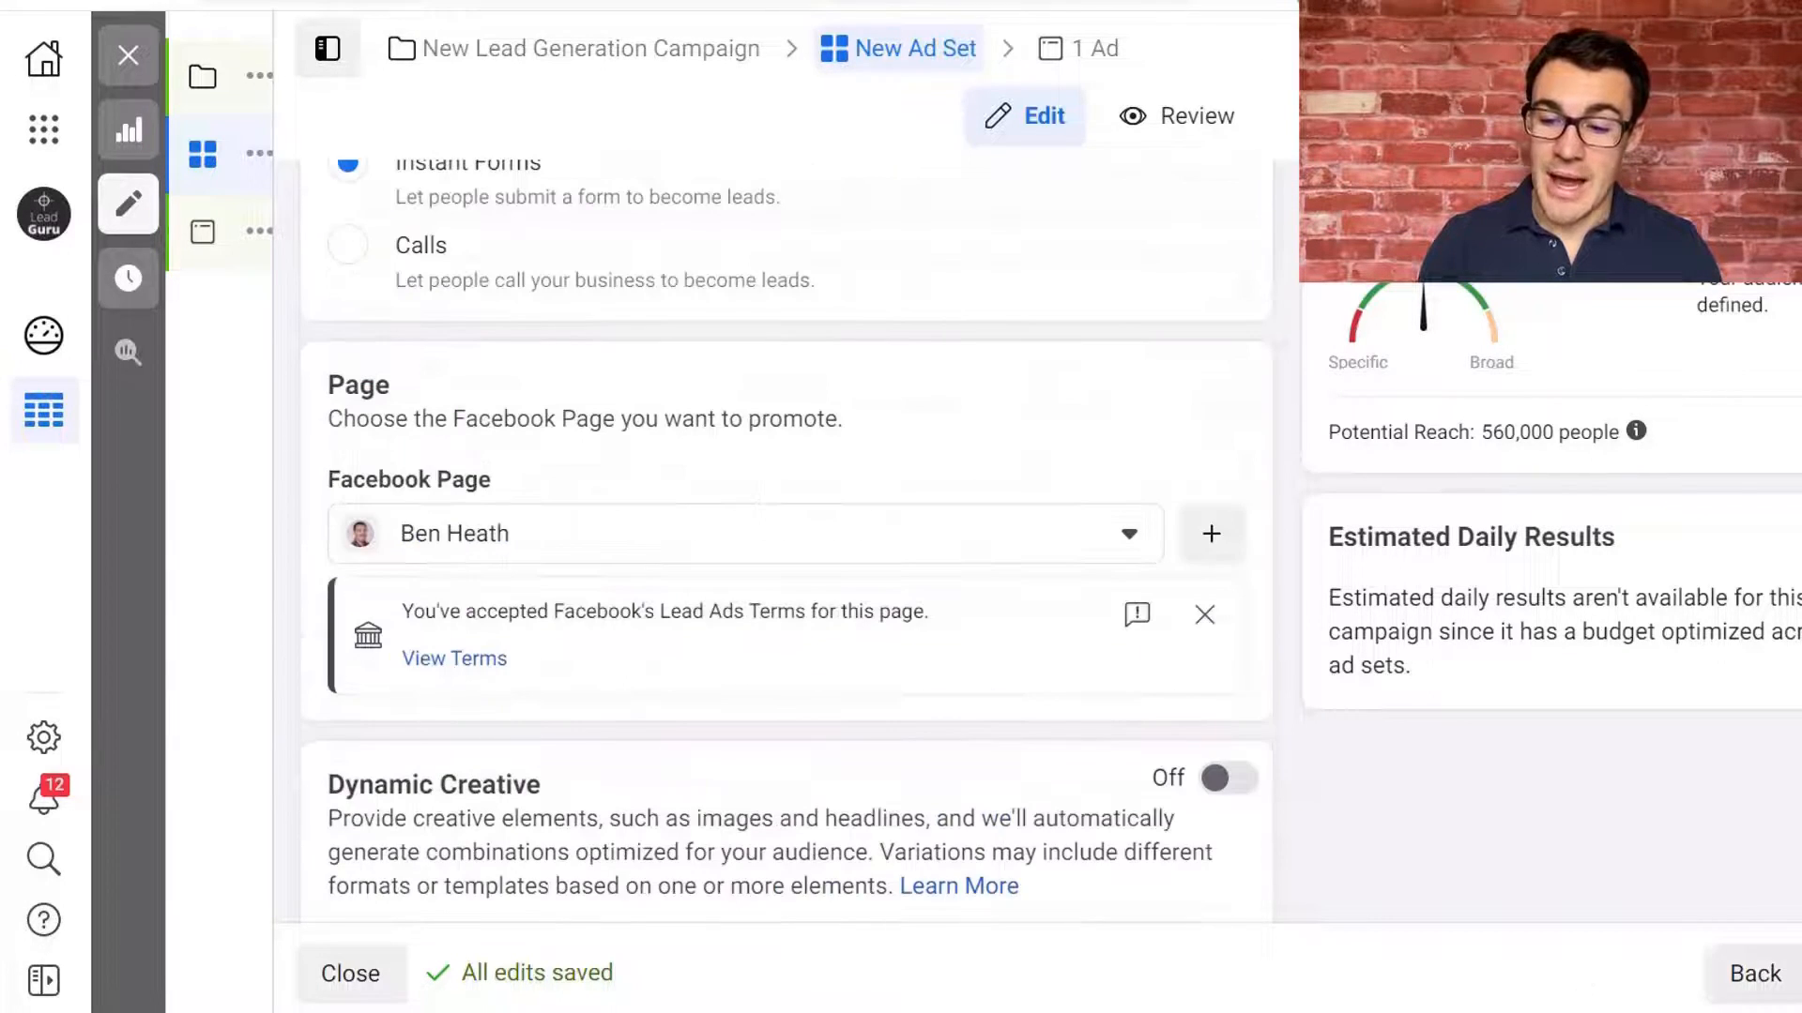
Continue to the ad and examine its Facebook Page and Instagram account settings and its placement previews.
left_click(1799, 974)
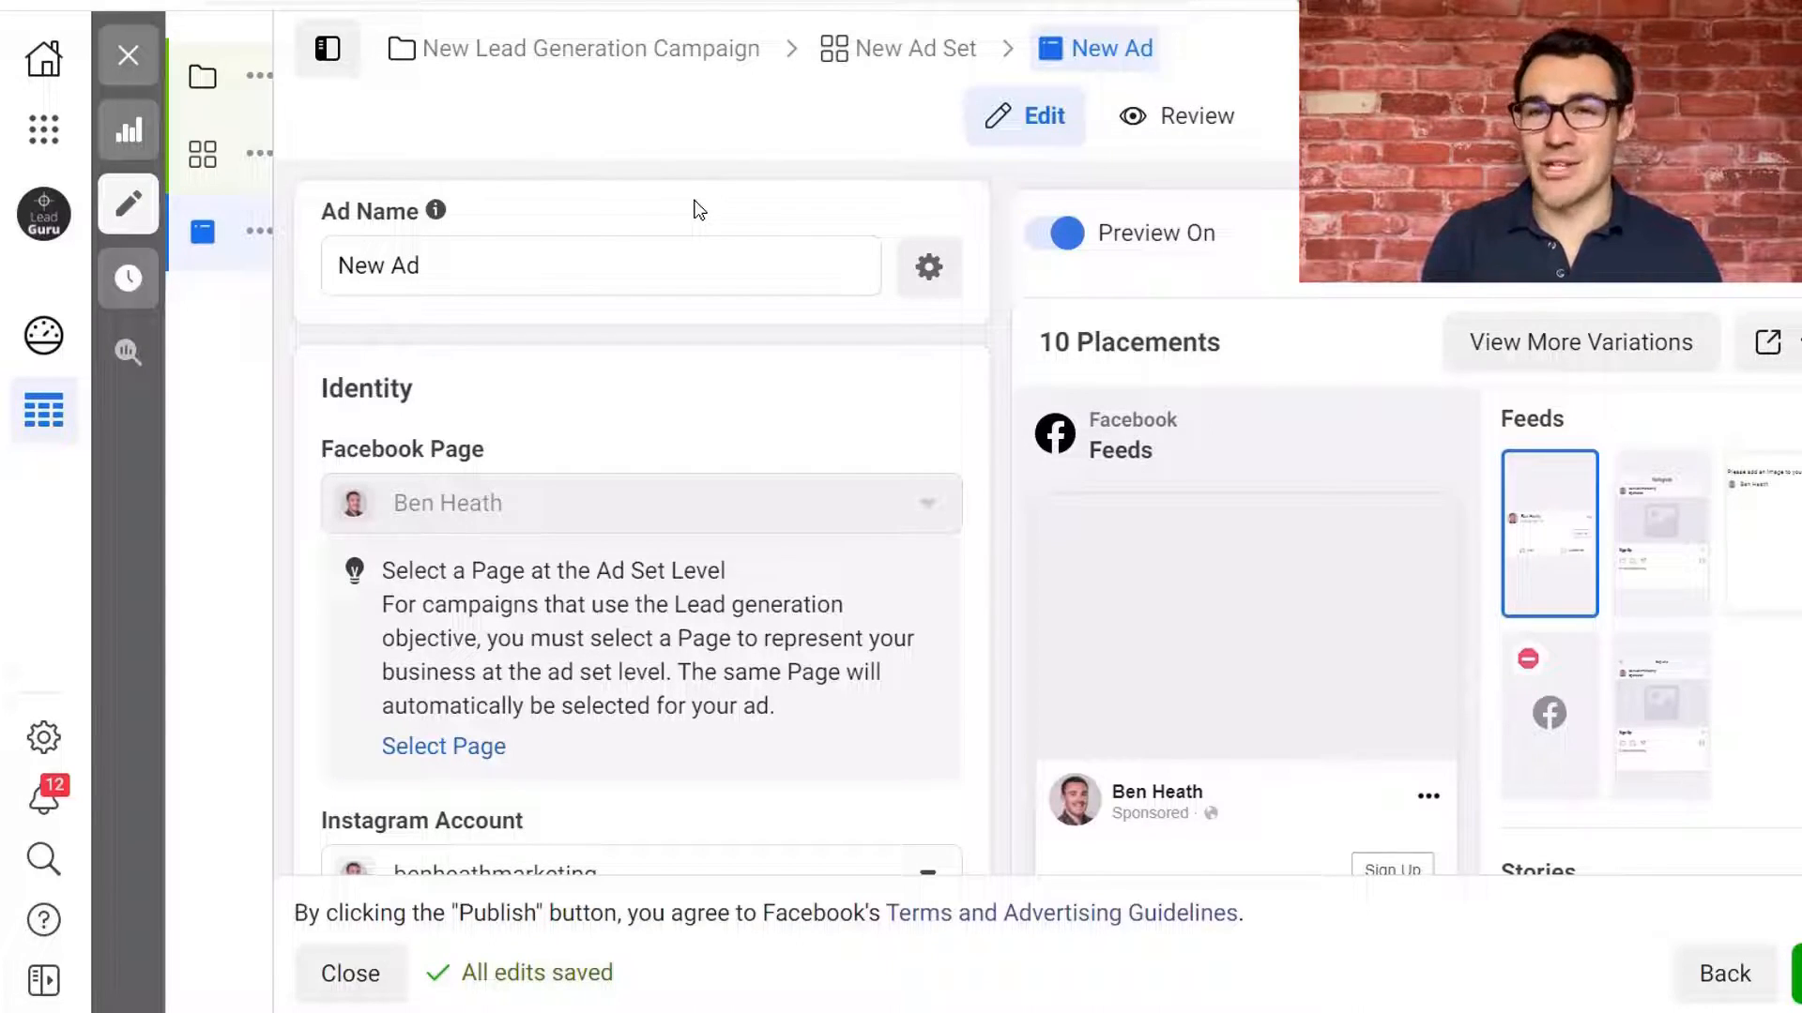
scroll(978, 413, "down", 3)
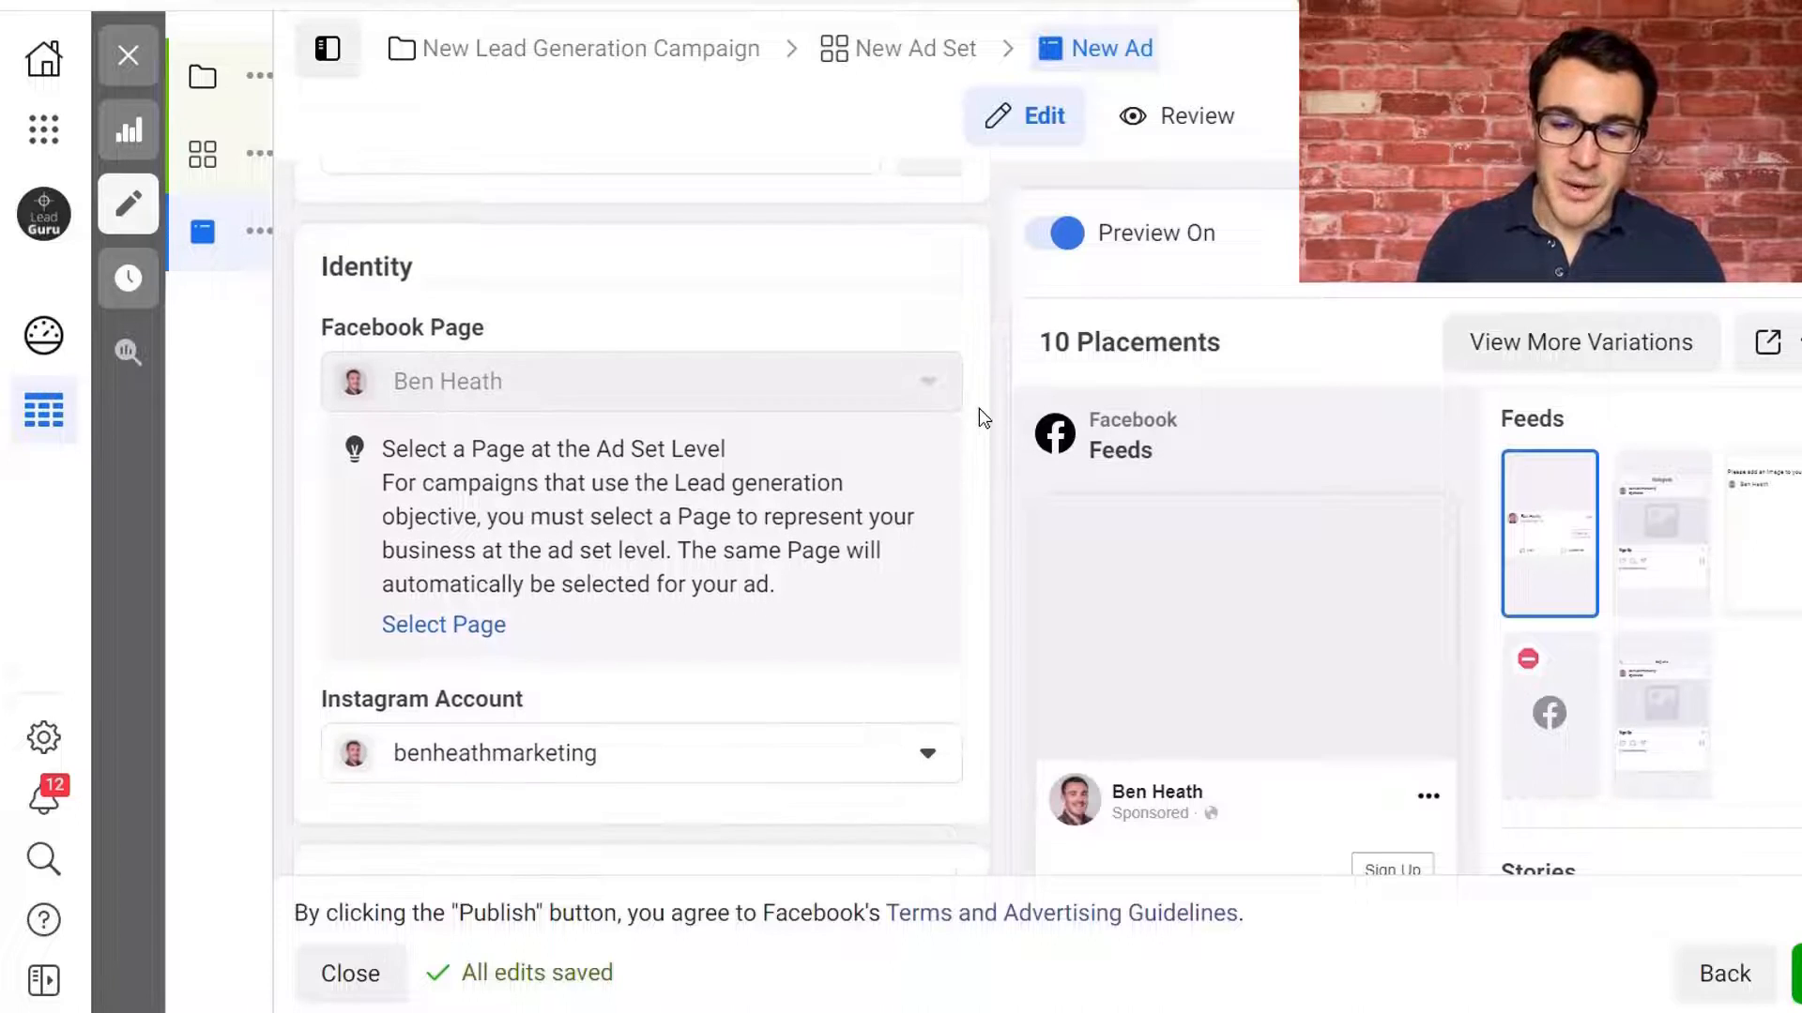
scroll(978, 418, "down", 2)
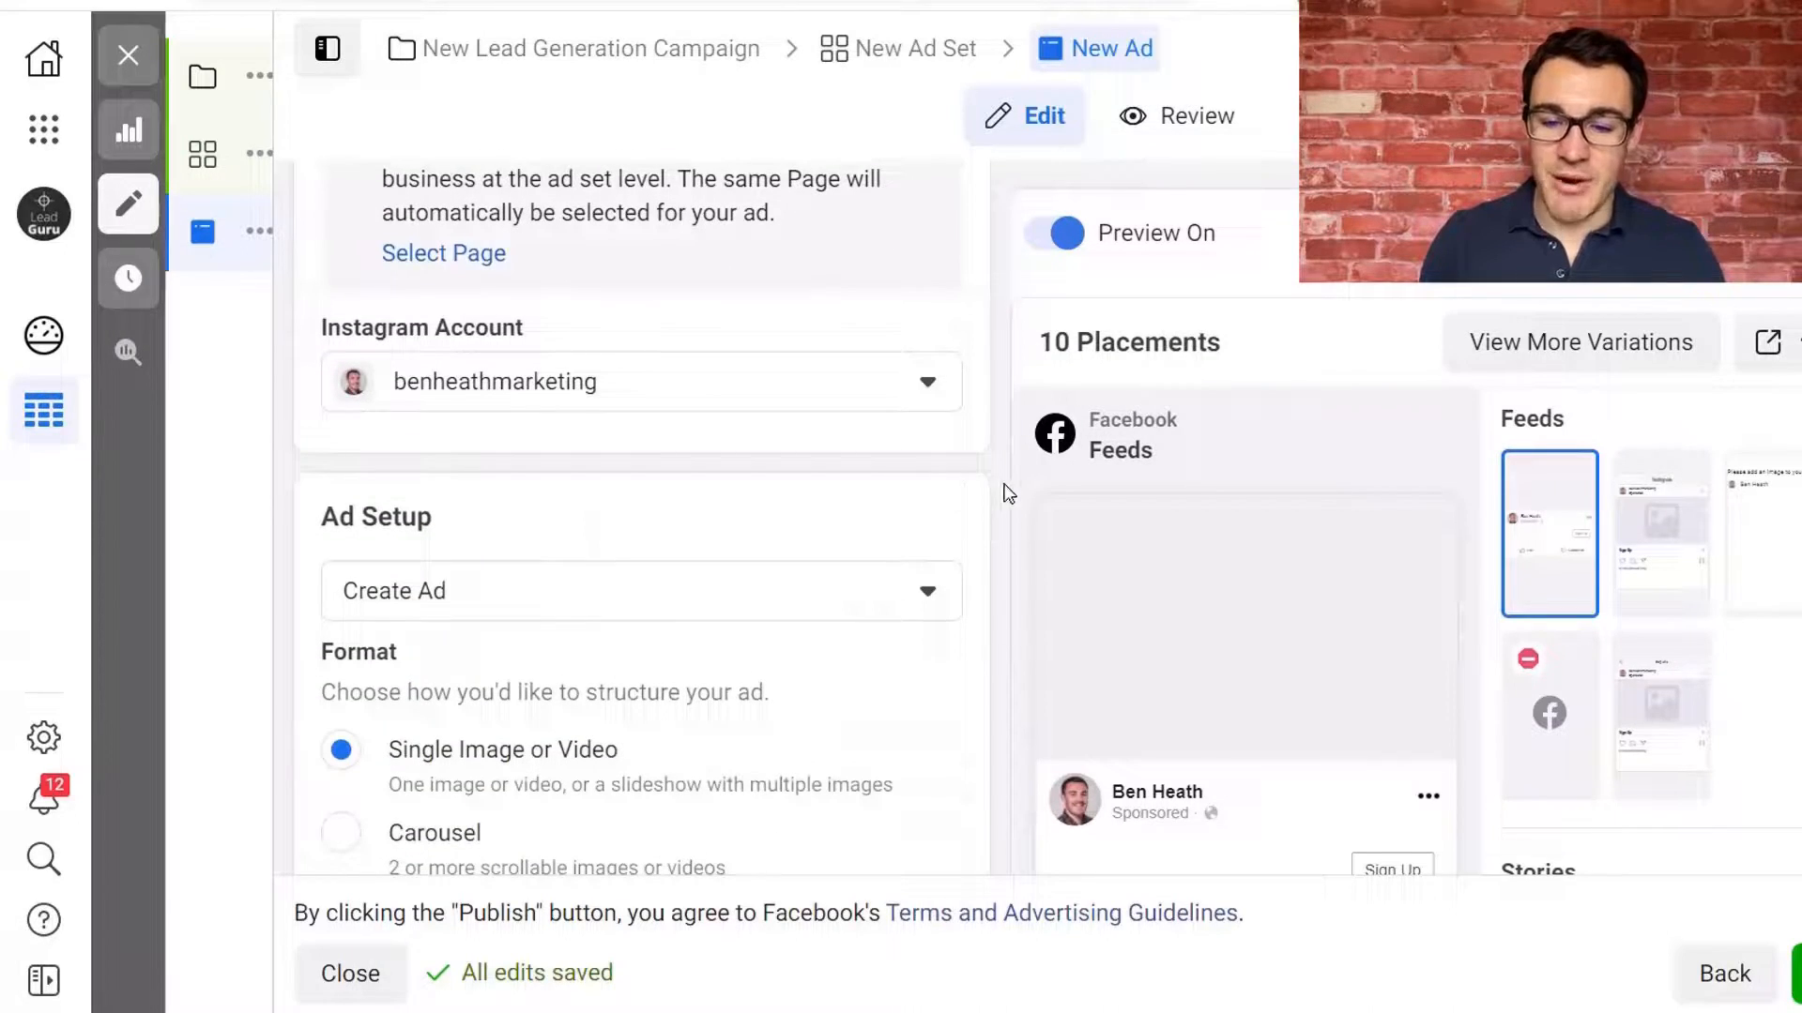
scroll(1005, 495, "down", 1)
scroll(1715, 637, "down", 1)
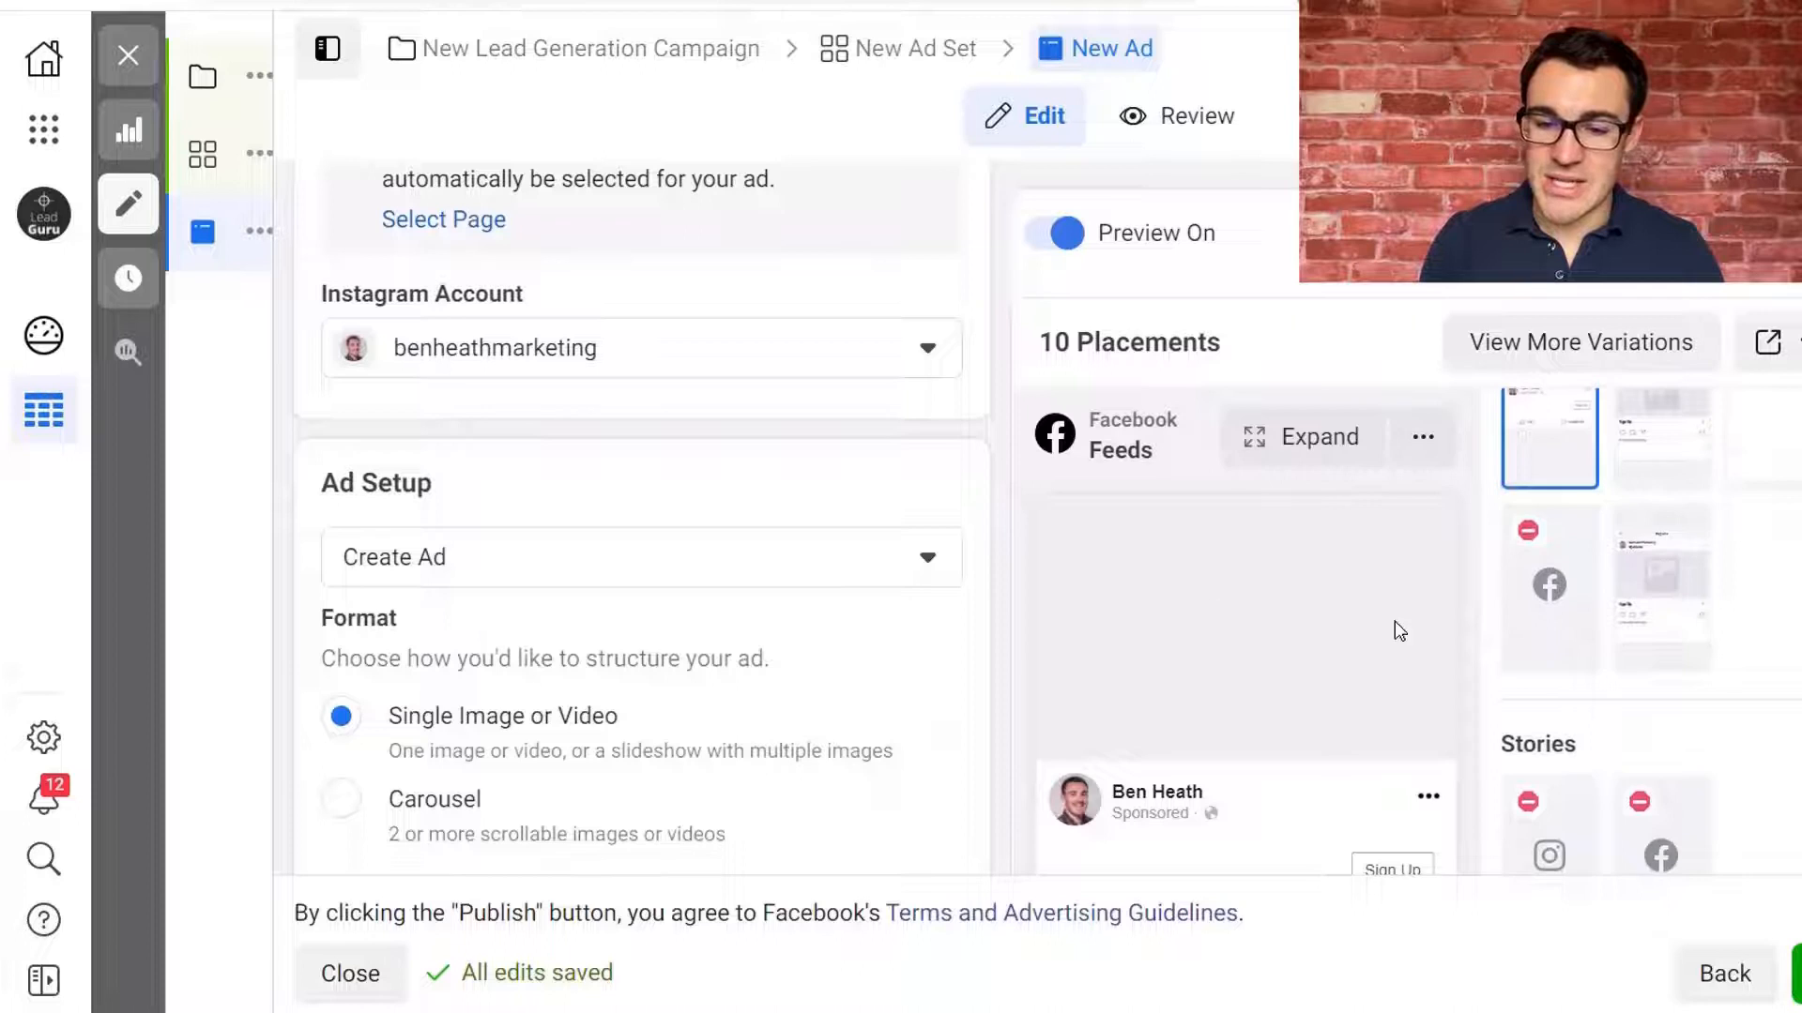
scroll(1345, 564, "down", 1)
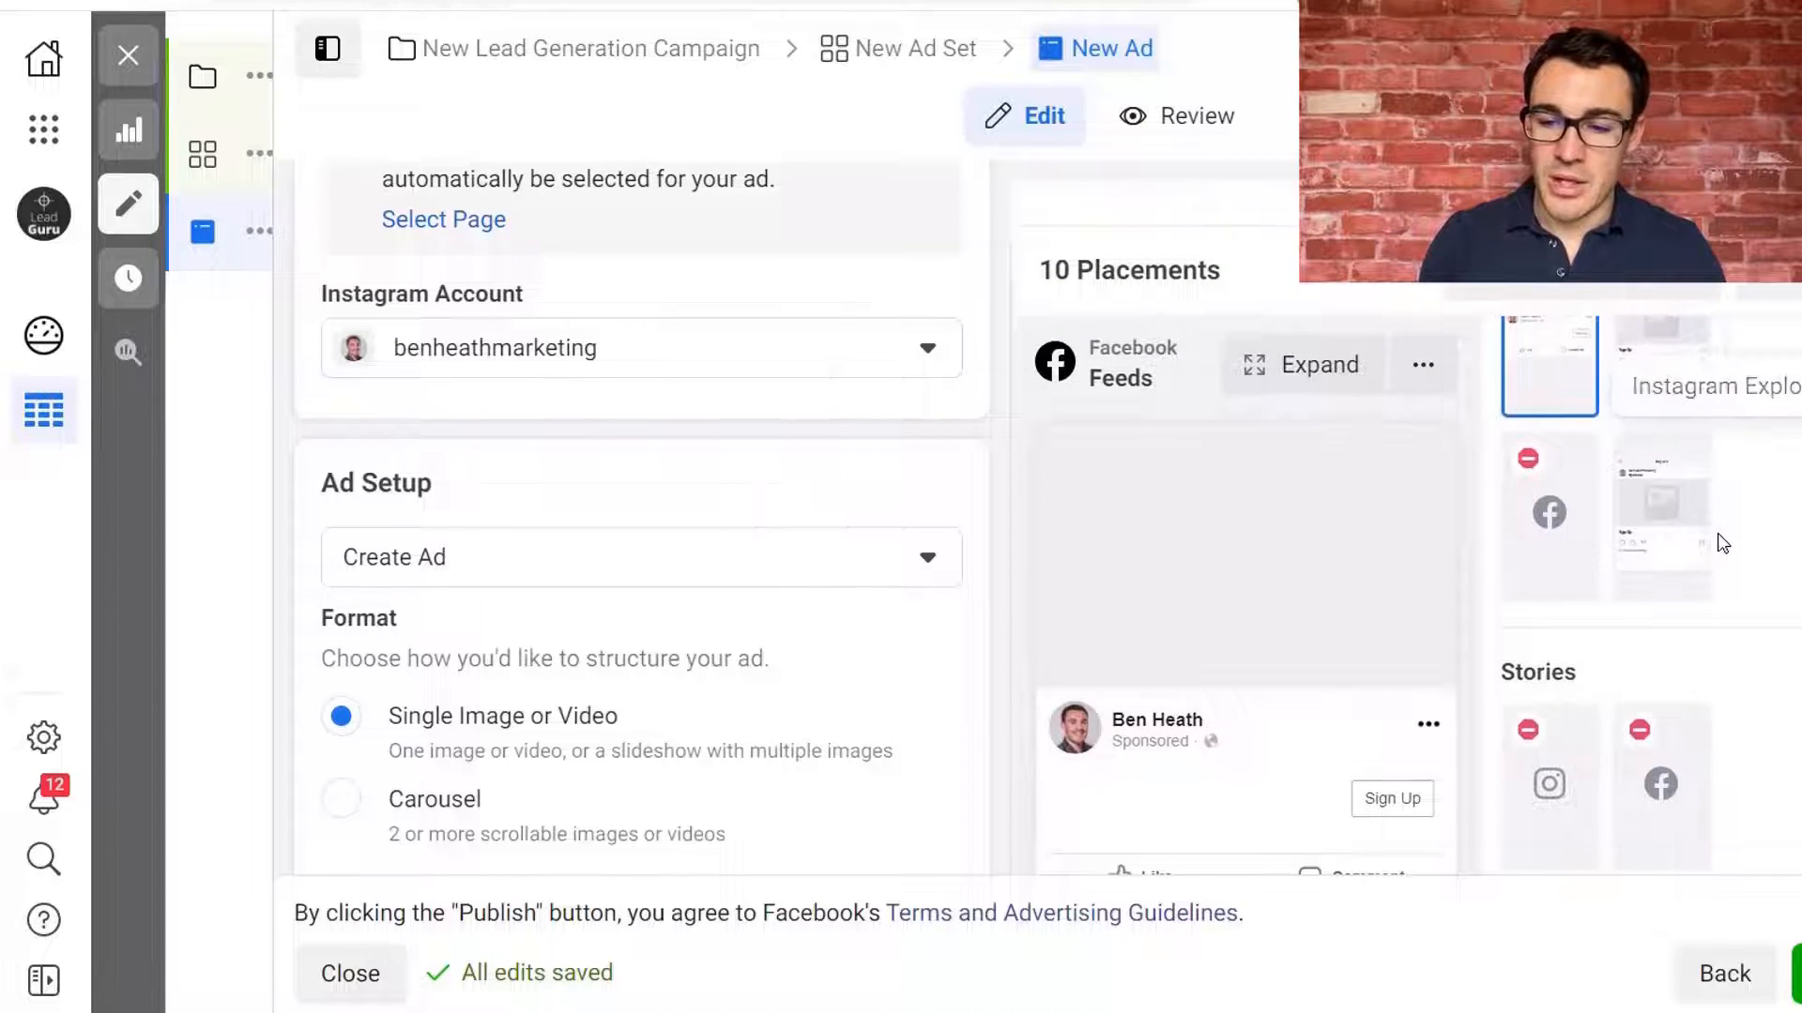
scroll(1357, 599, "down", 2)
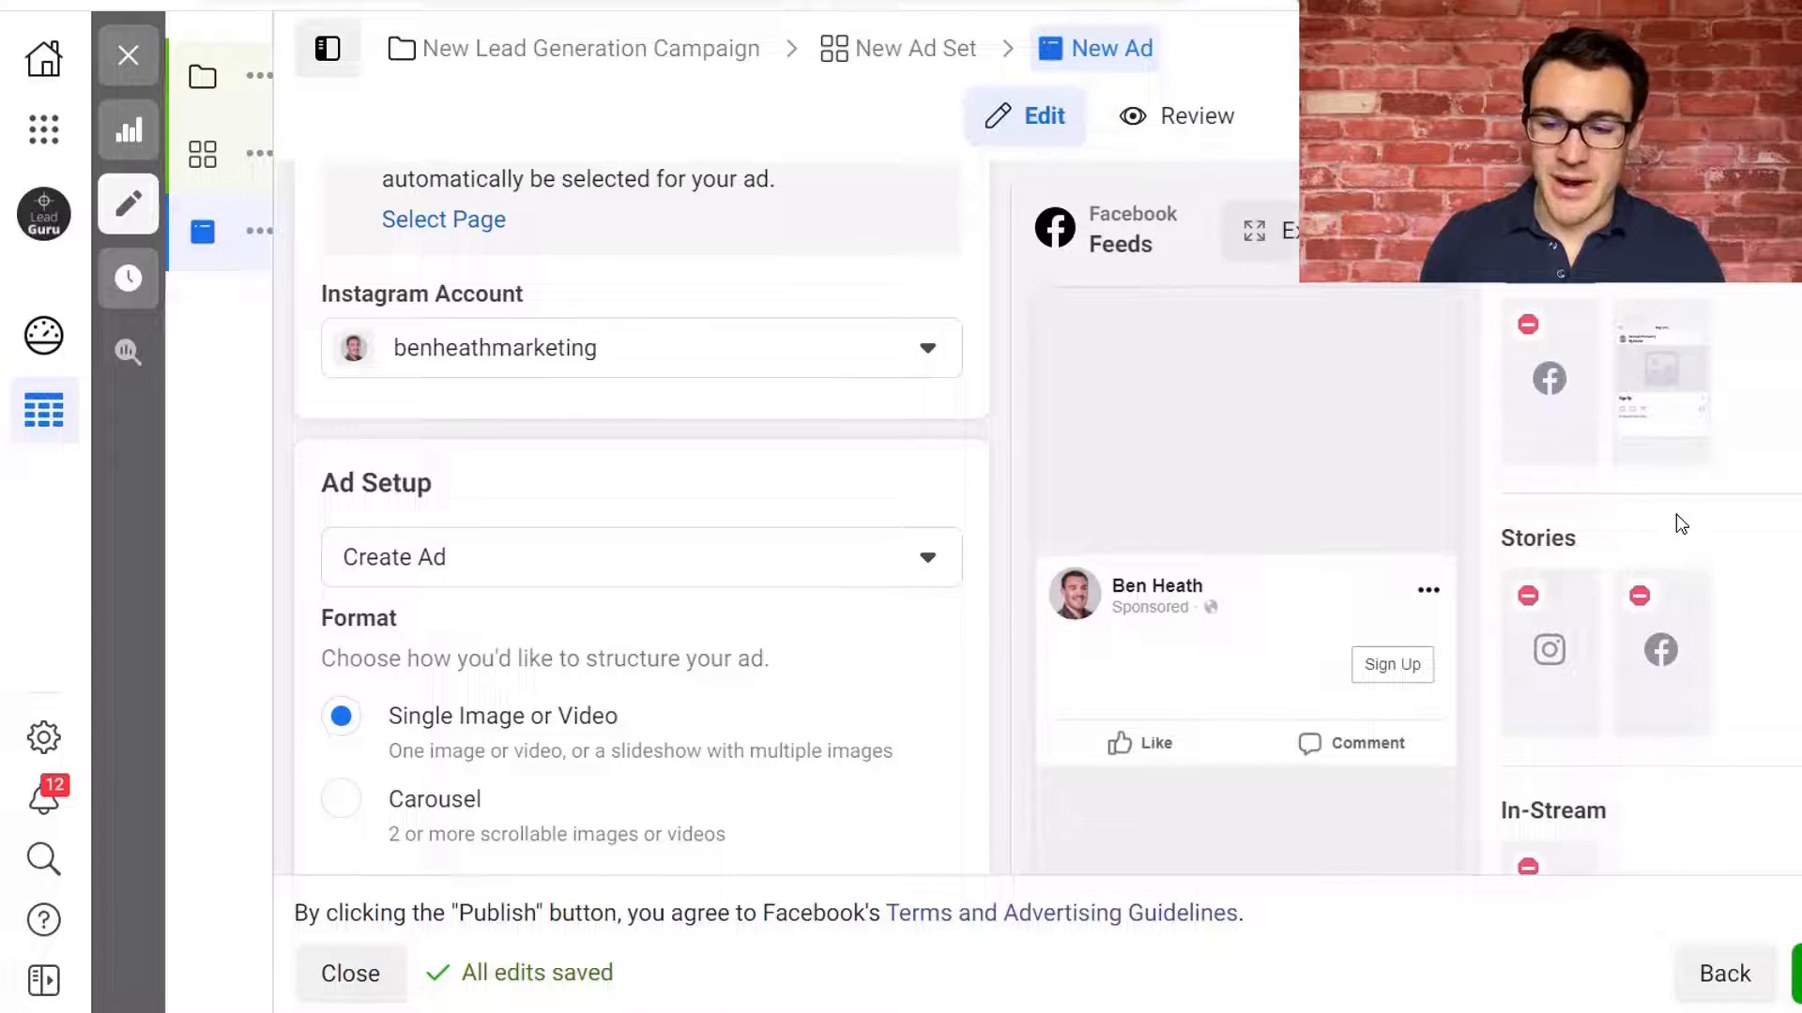
scroll(1642, 422, "up", 1)
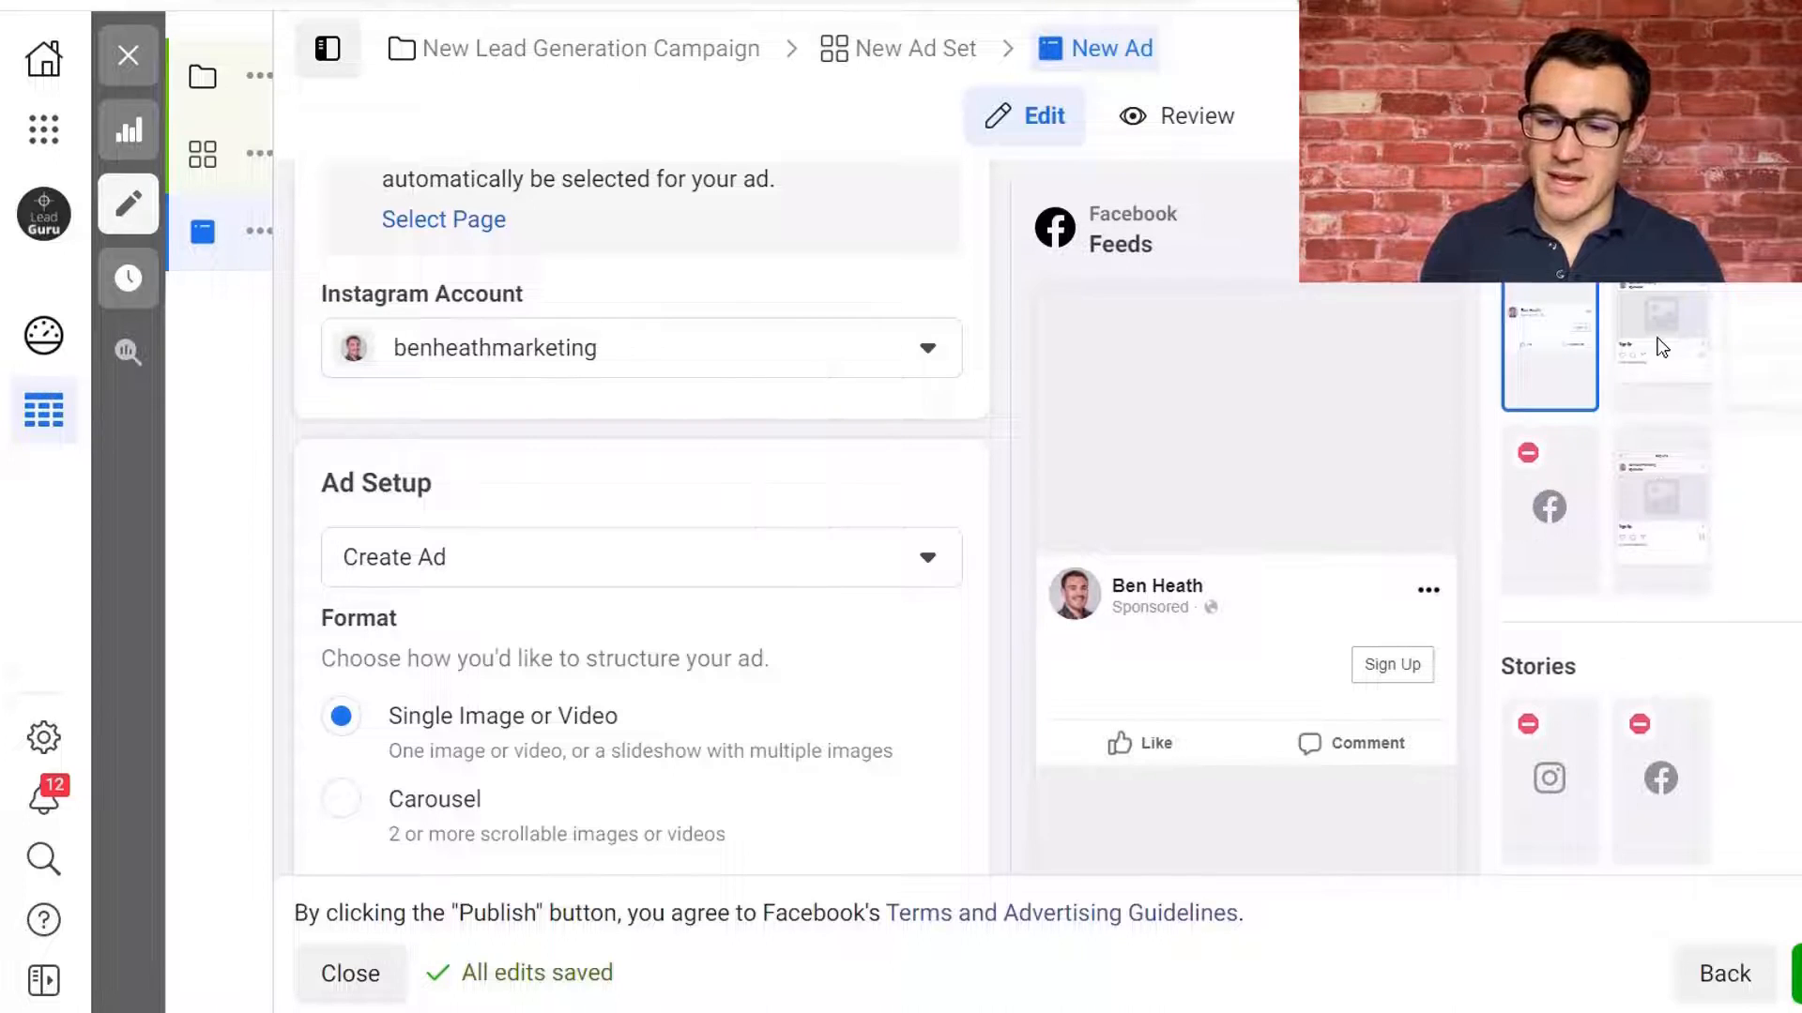
scroll(619, 418, "up", 3)
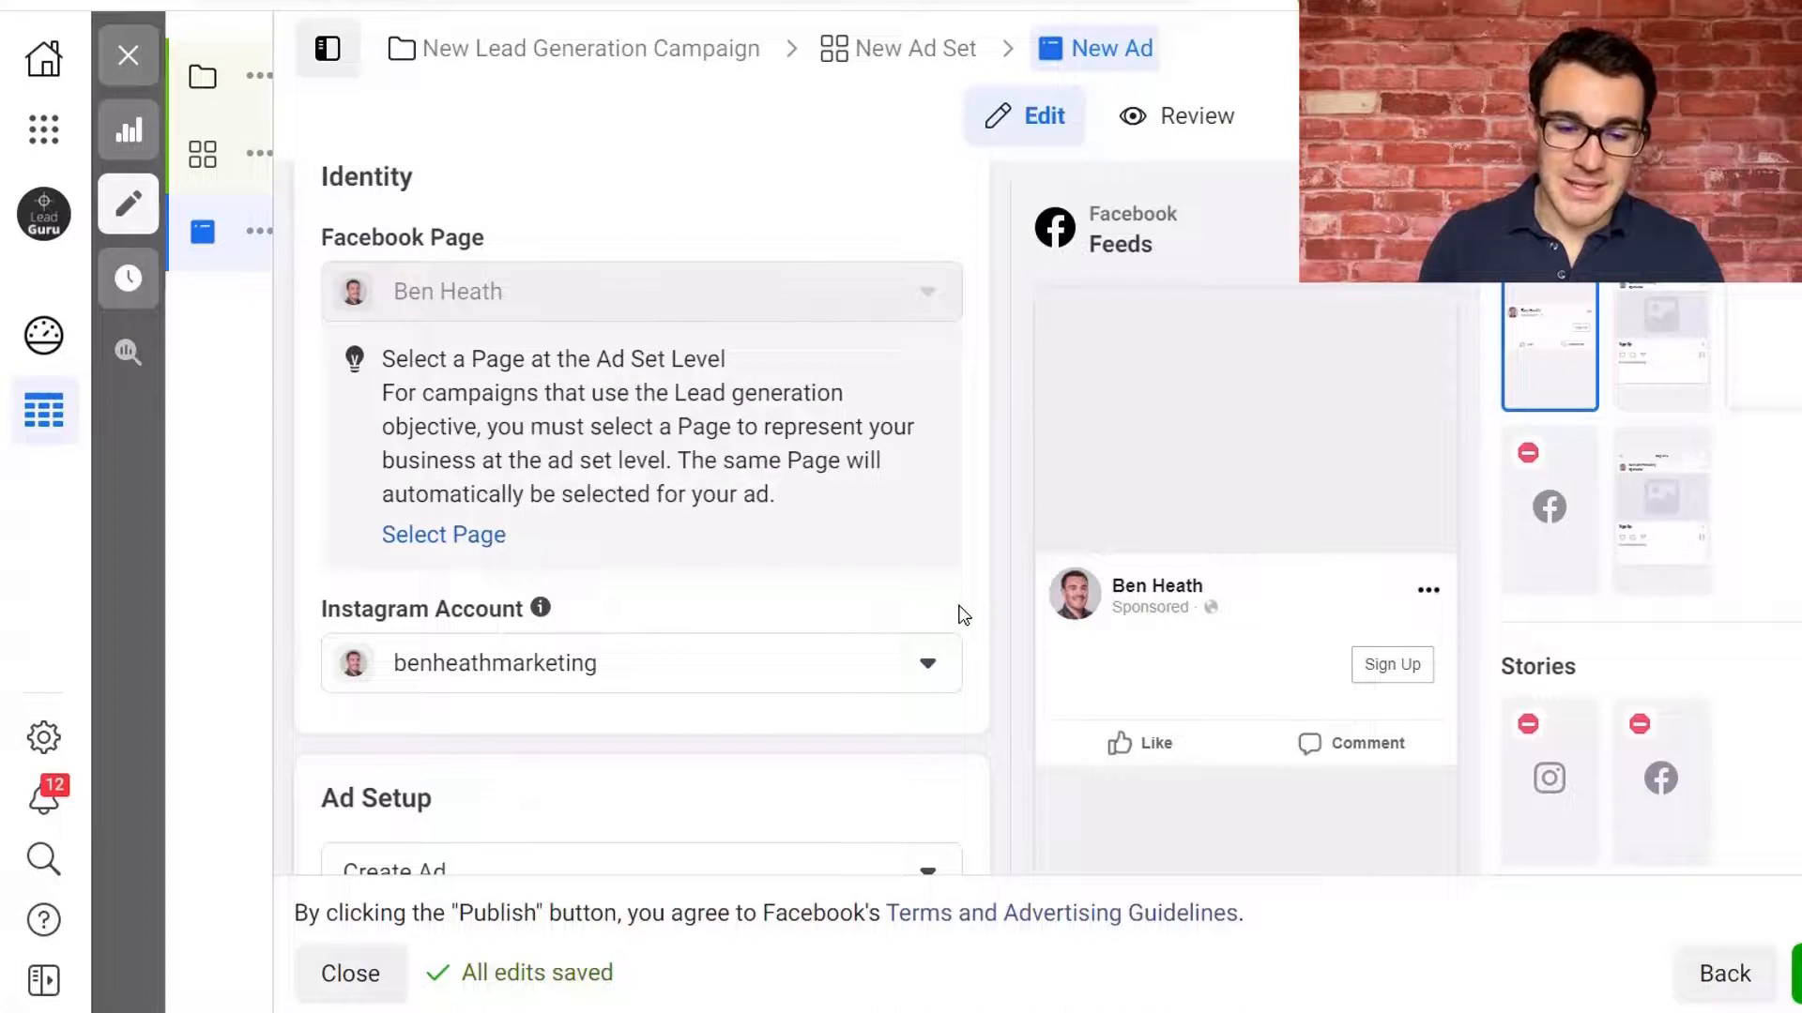
scroll(962, 614, "down", 4)
scroll(873, 355, "up", 3)
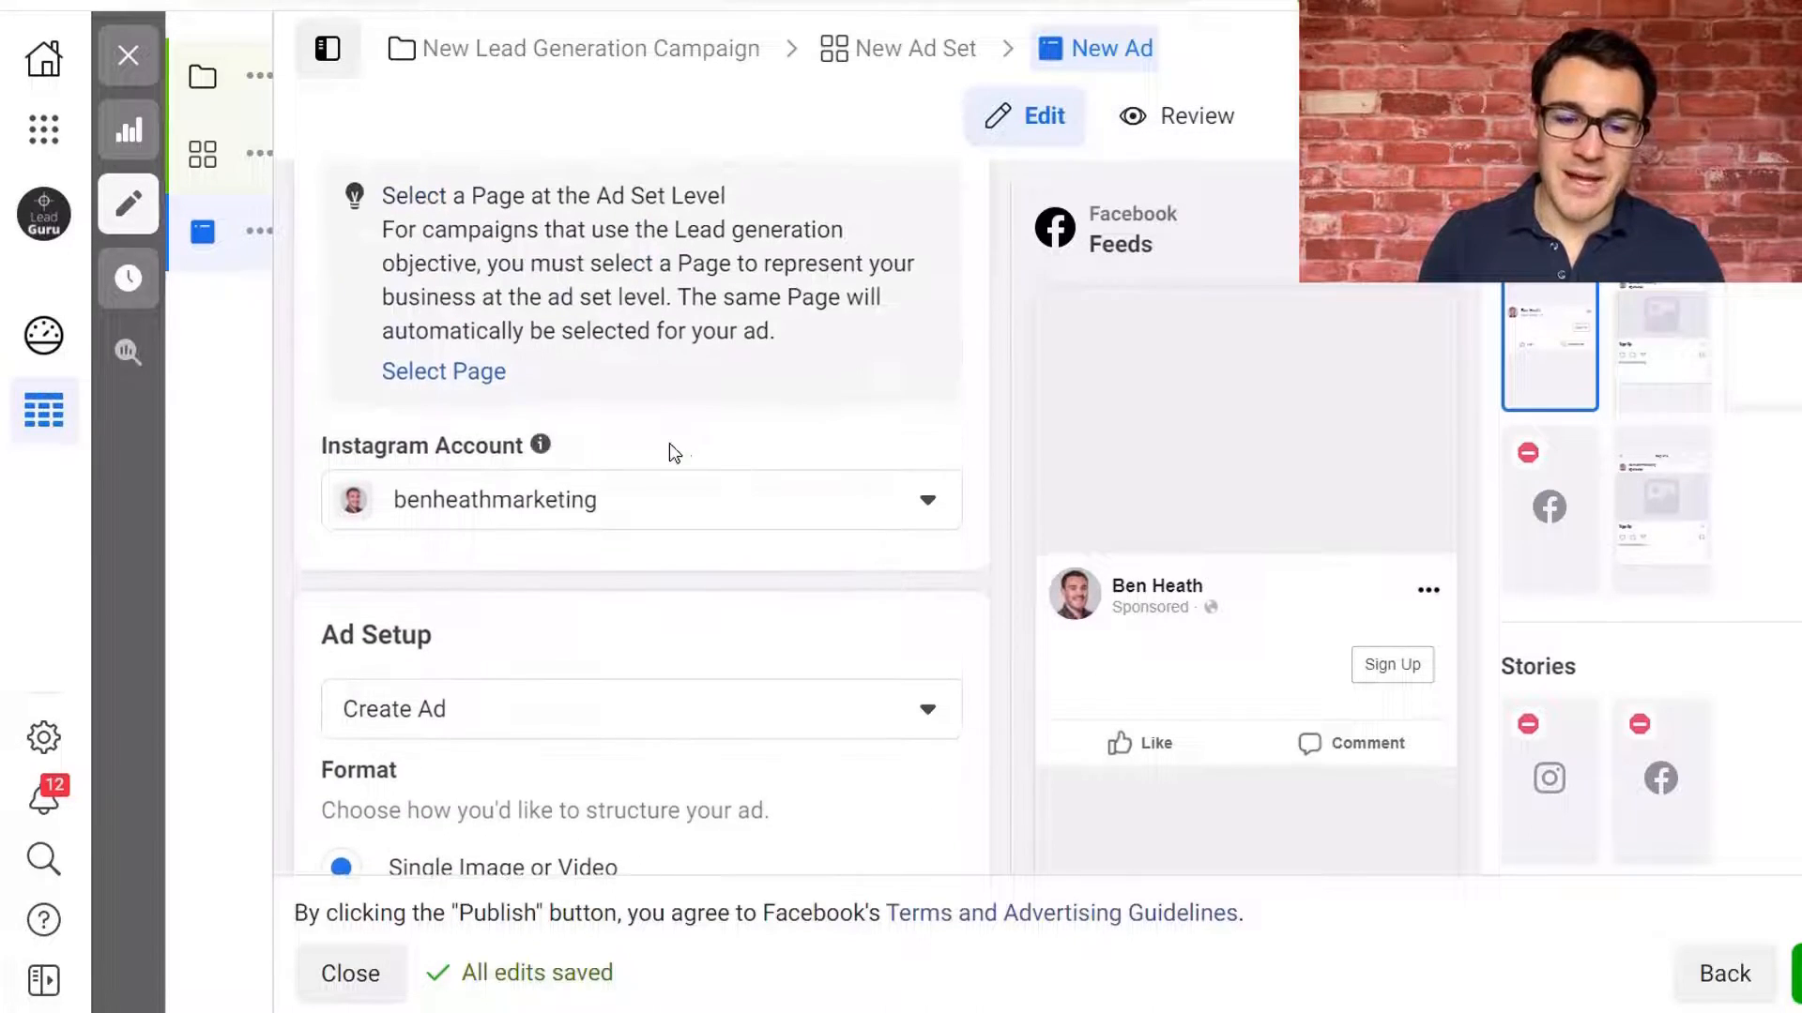
scroll(772, 443, "up", 1)
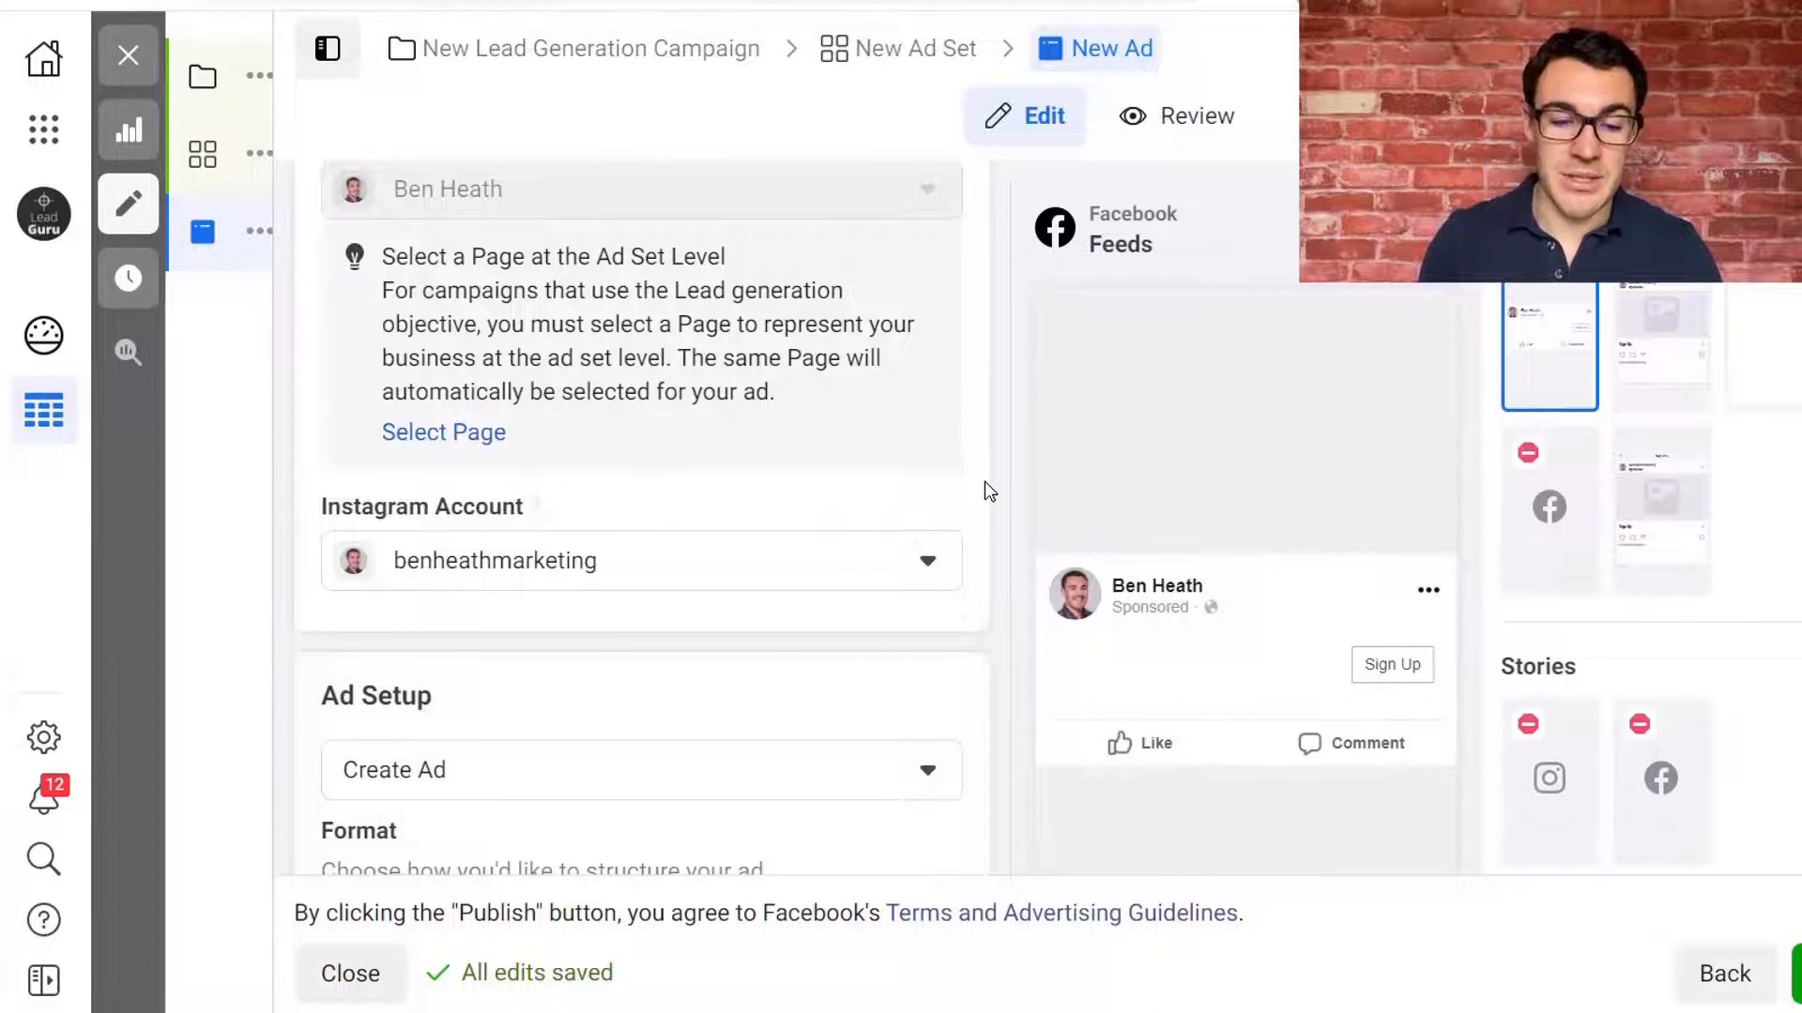
Choose the "What to do when nothing is working" picture from the account images for the single image ad.
scroll(983, 486, "down", 5)
scroll(718, 389, "down", 1)
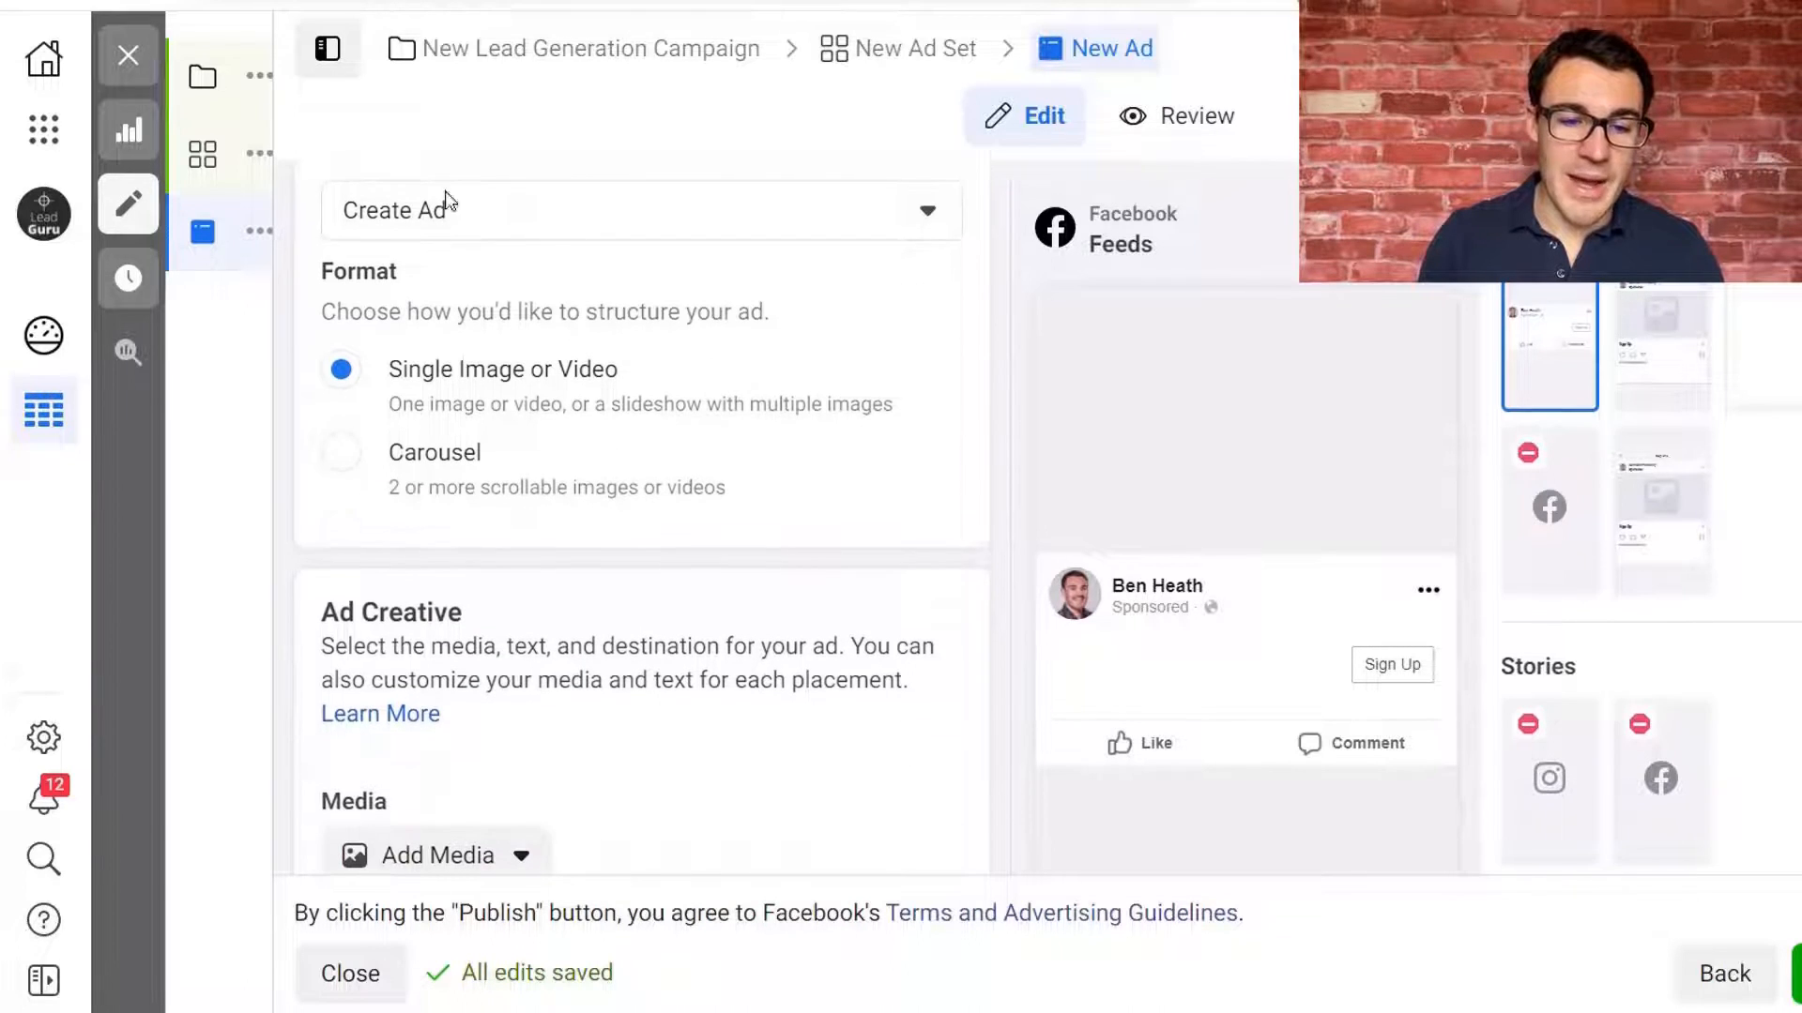
scroll(945, 347, "down", 1)
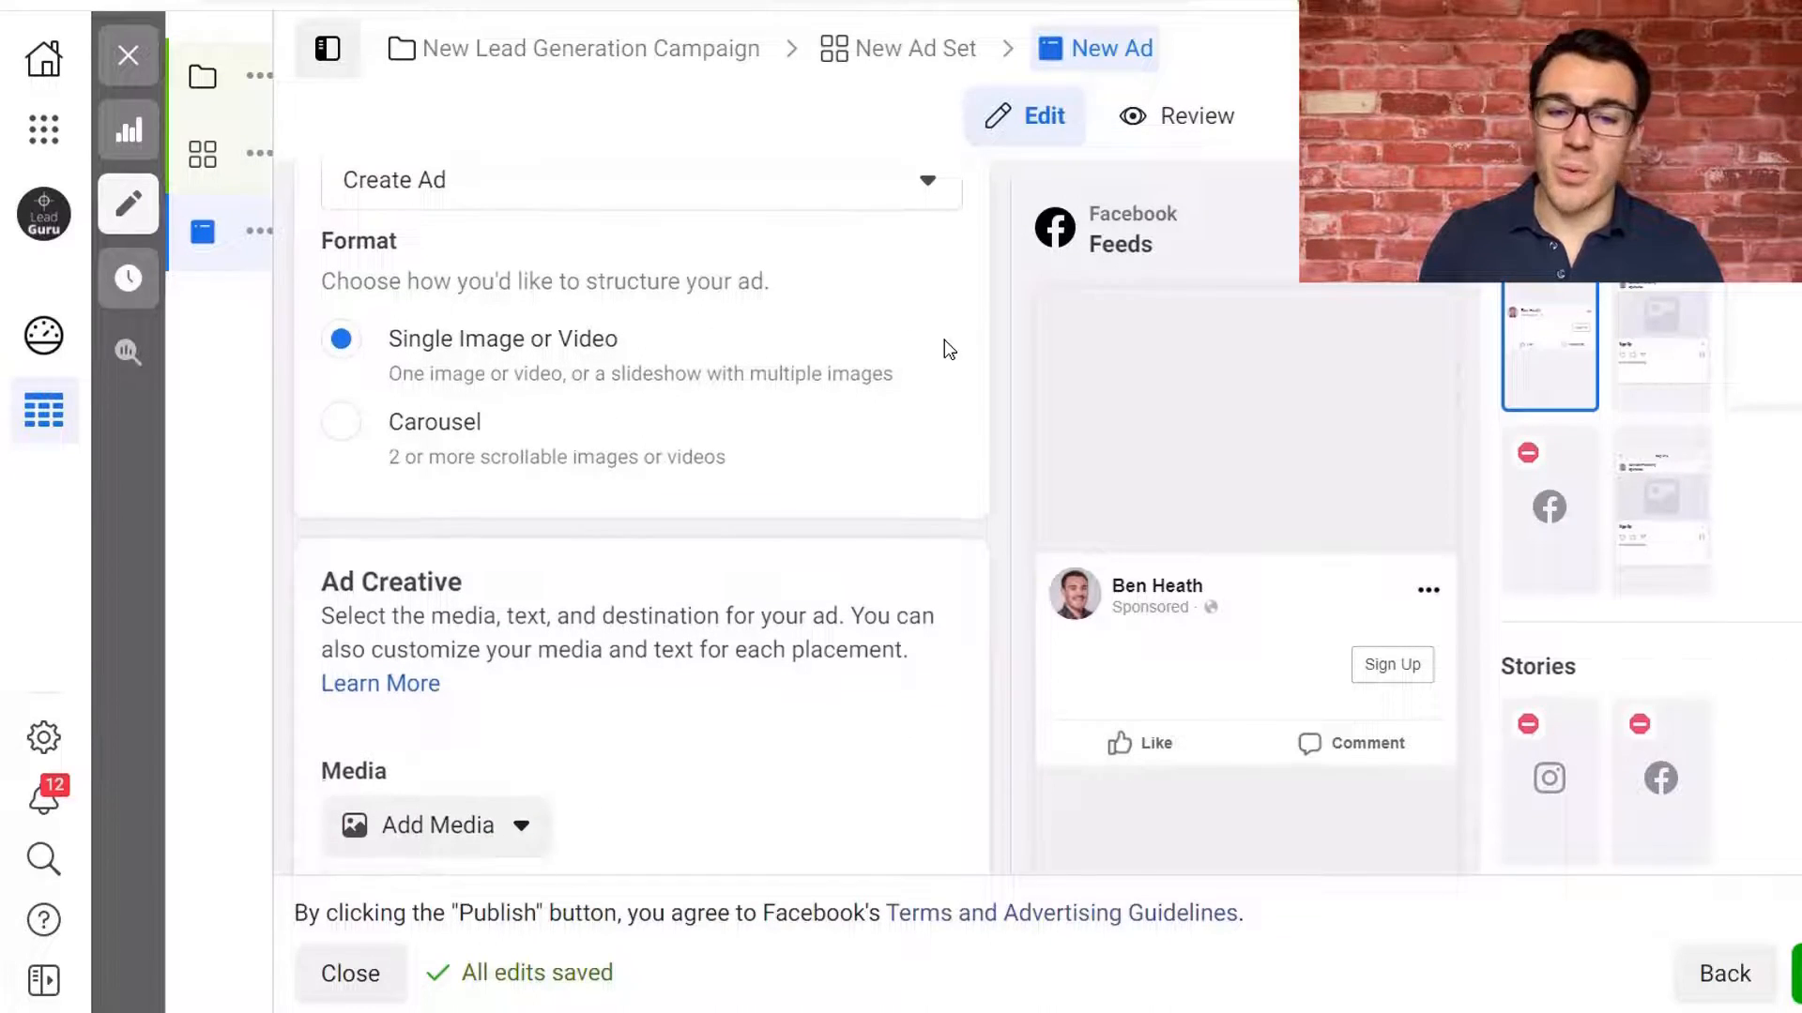
scroll(947, 349, "down", 4)
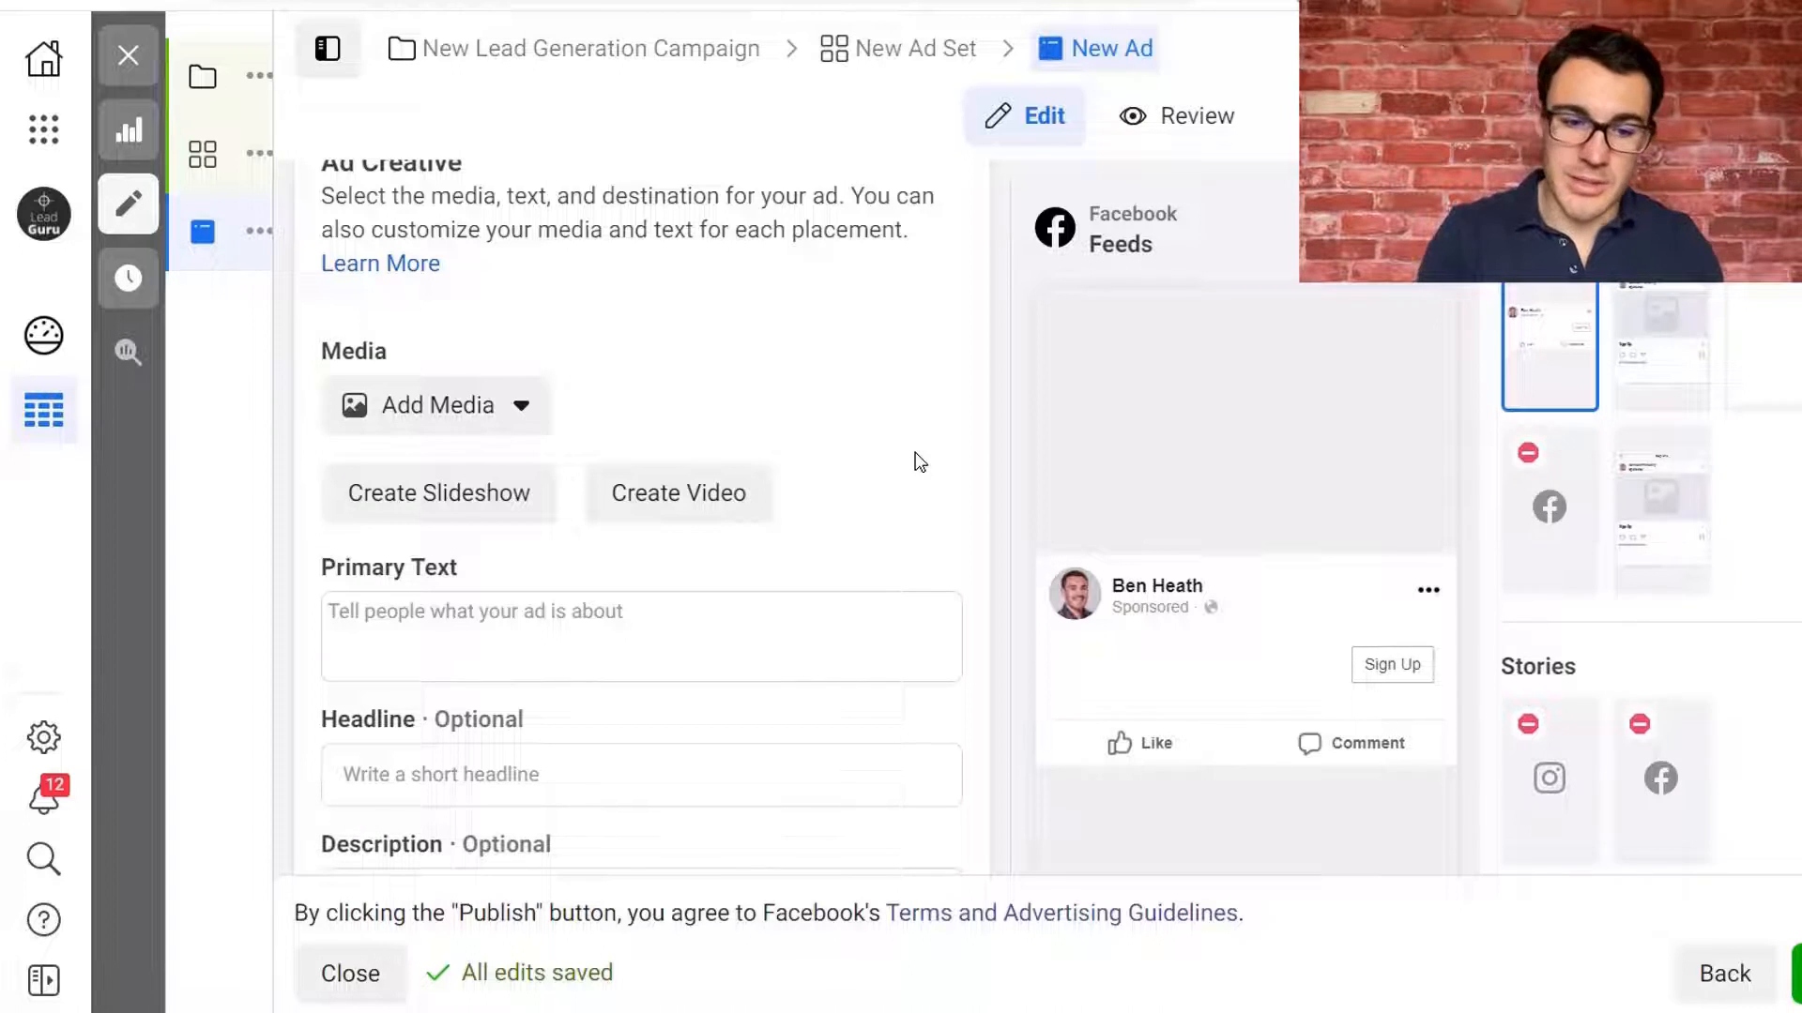
scroll(919, 462, "down", 2)
left_click(493, 217)
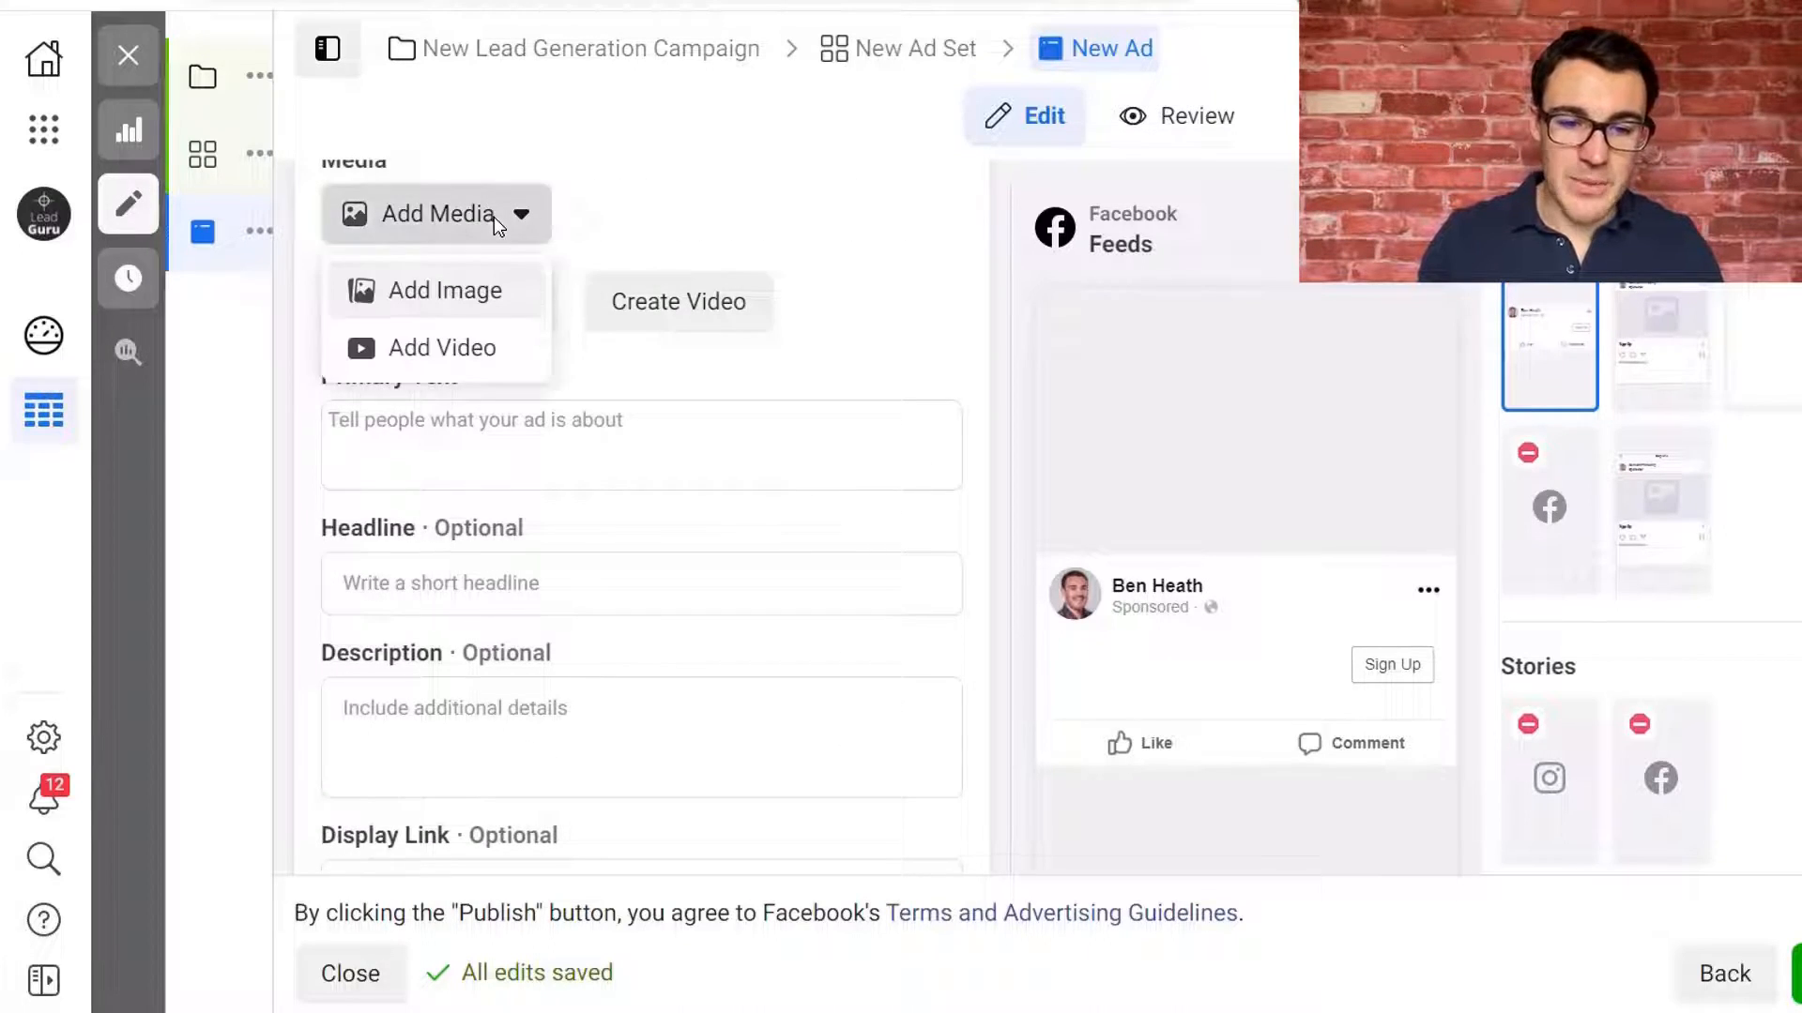
left_click(466, 294)
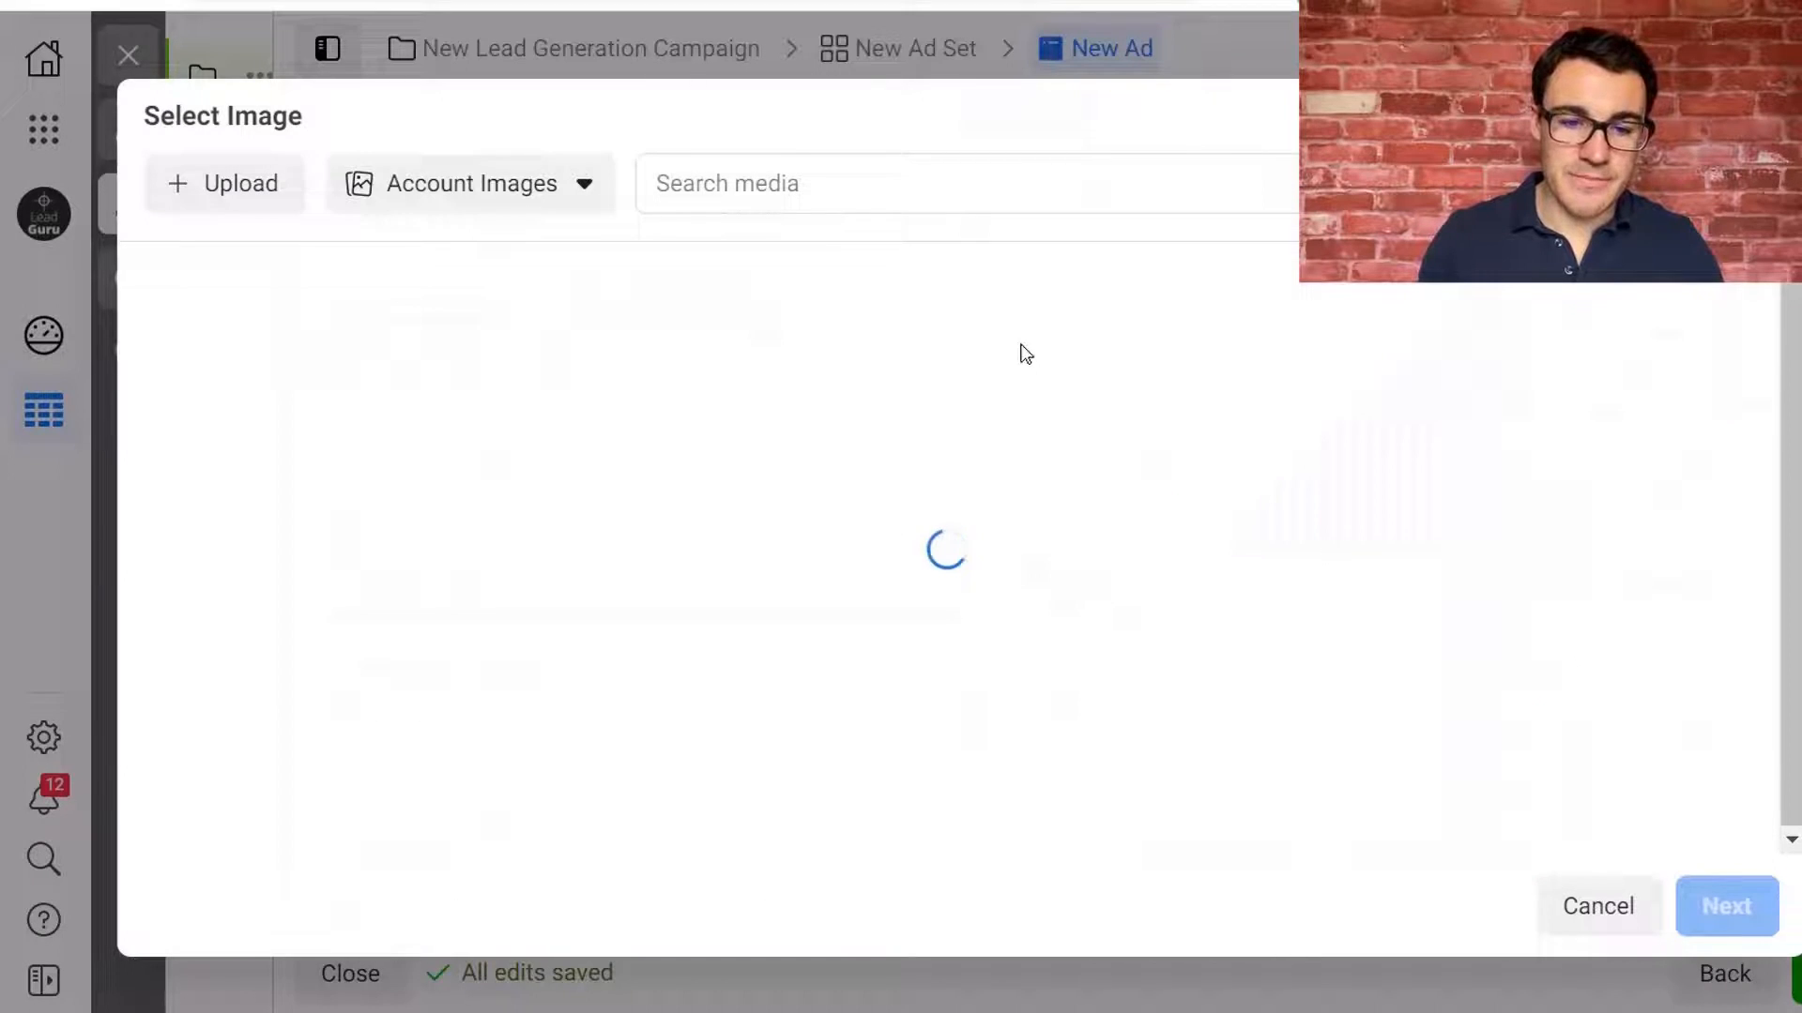
left_click(445, 361)
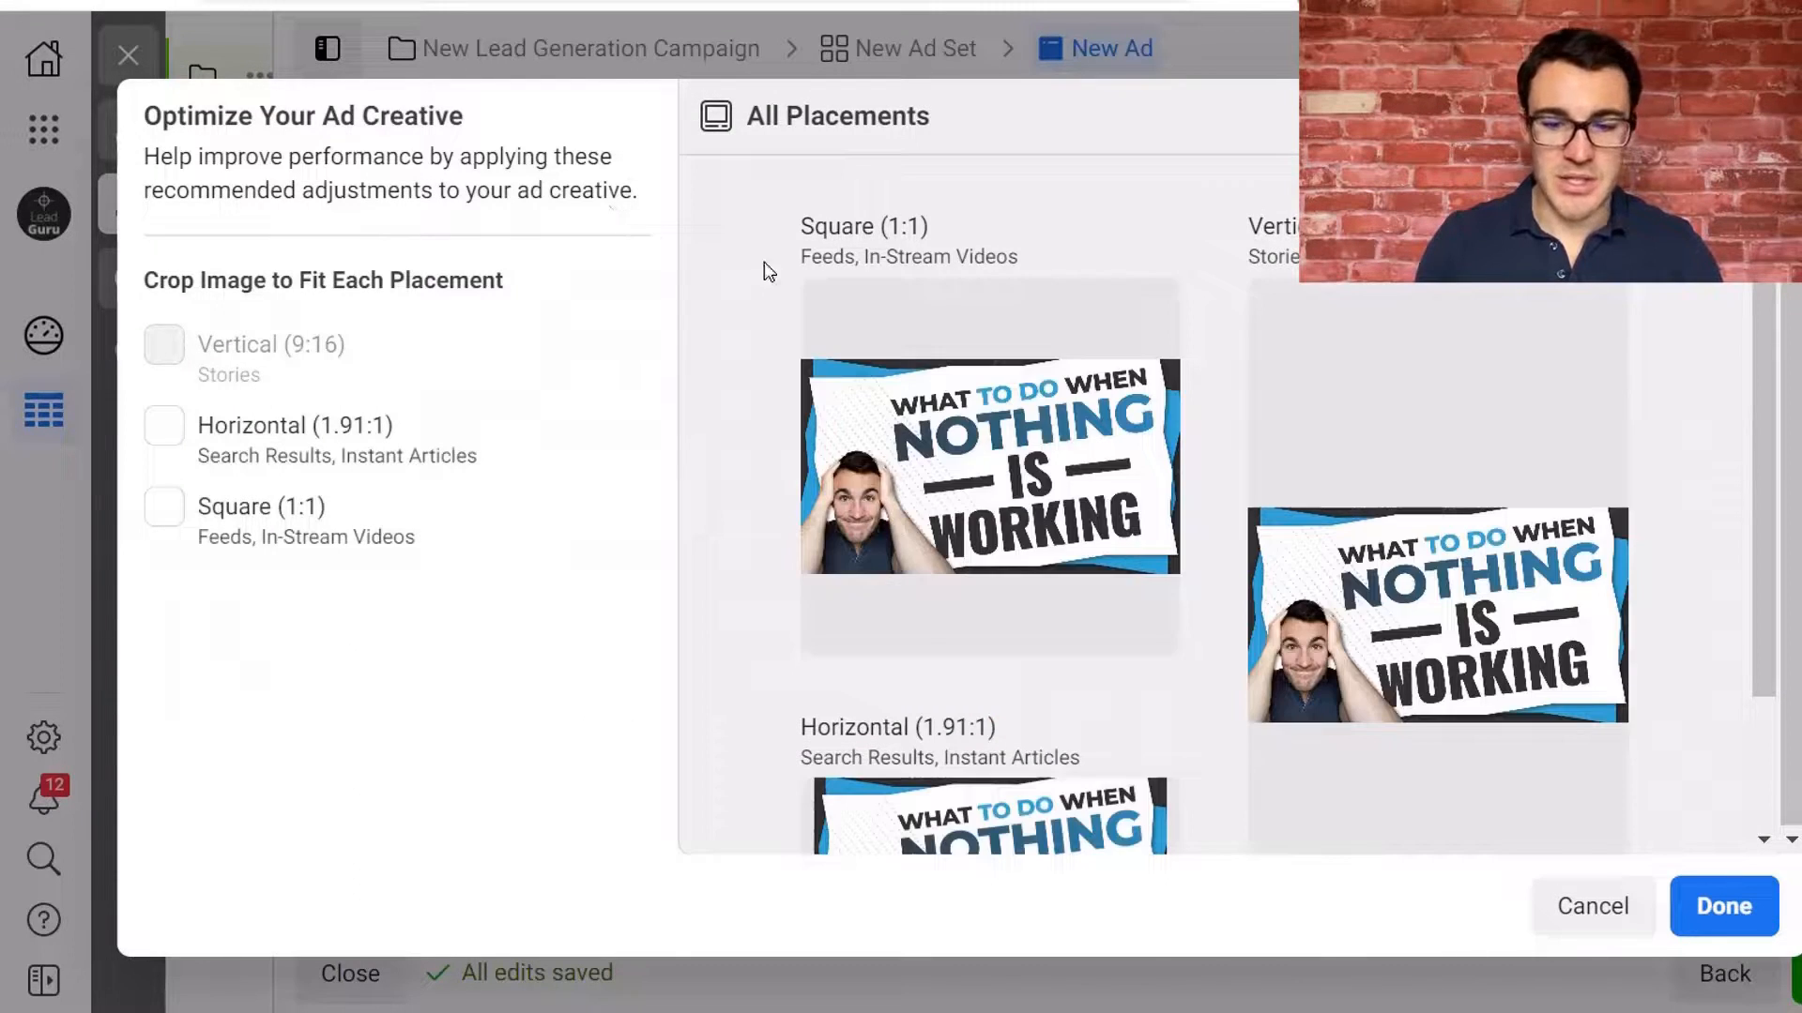
Check the image's square, vertical and horizontal previews, and apply it to all placements without cropping.
mouse_move(1030, 497)
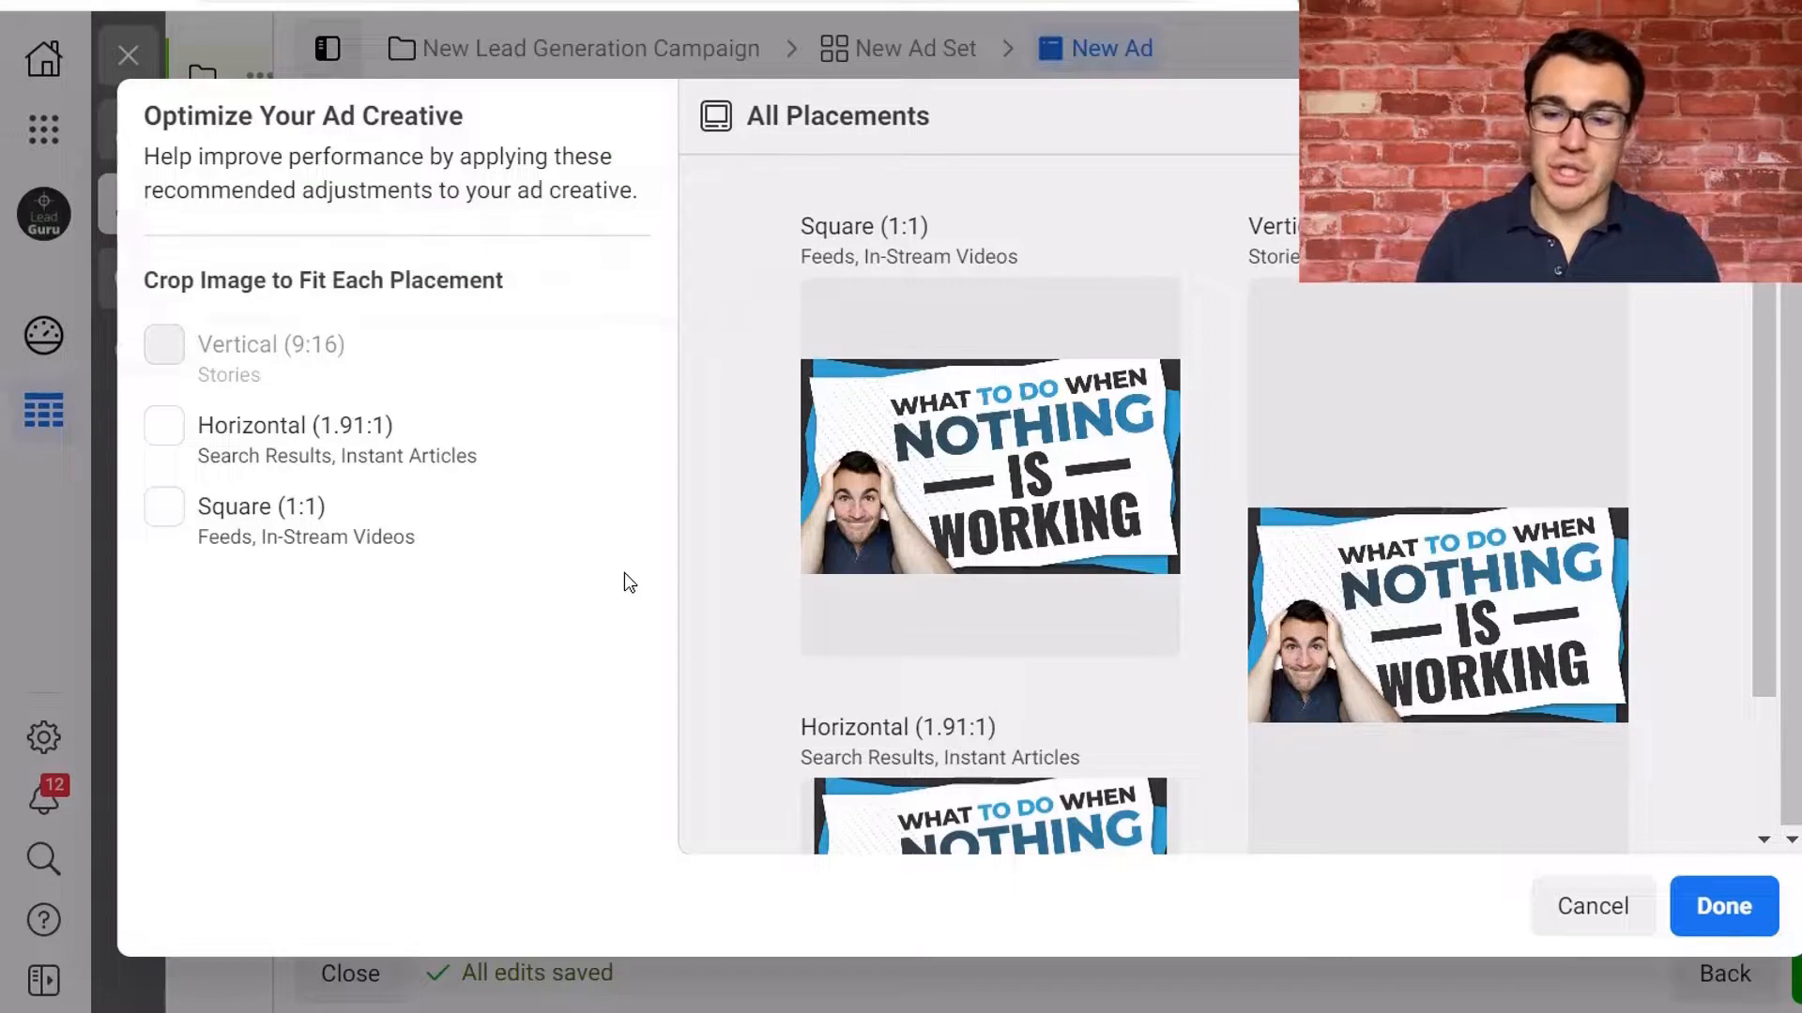
scroll(1693, 362, "down", 2)
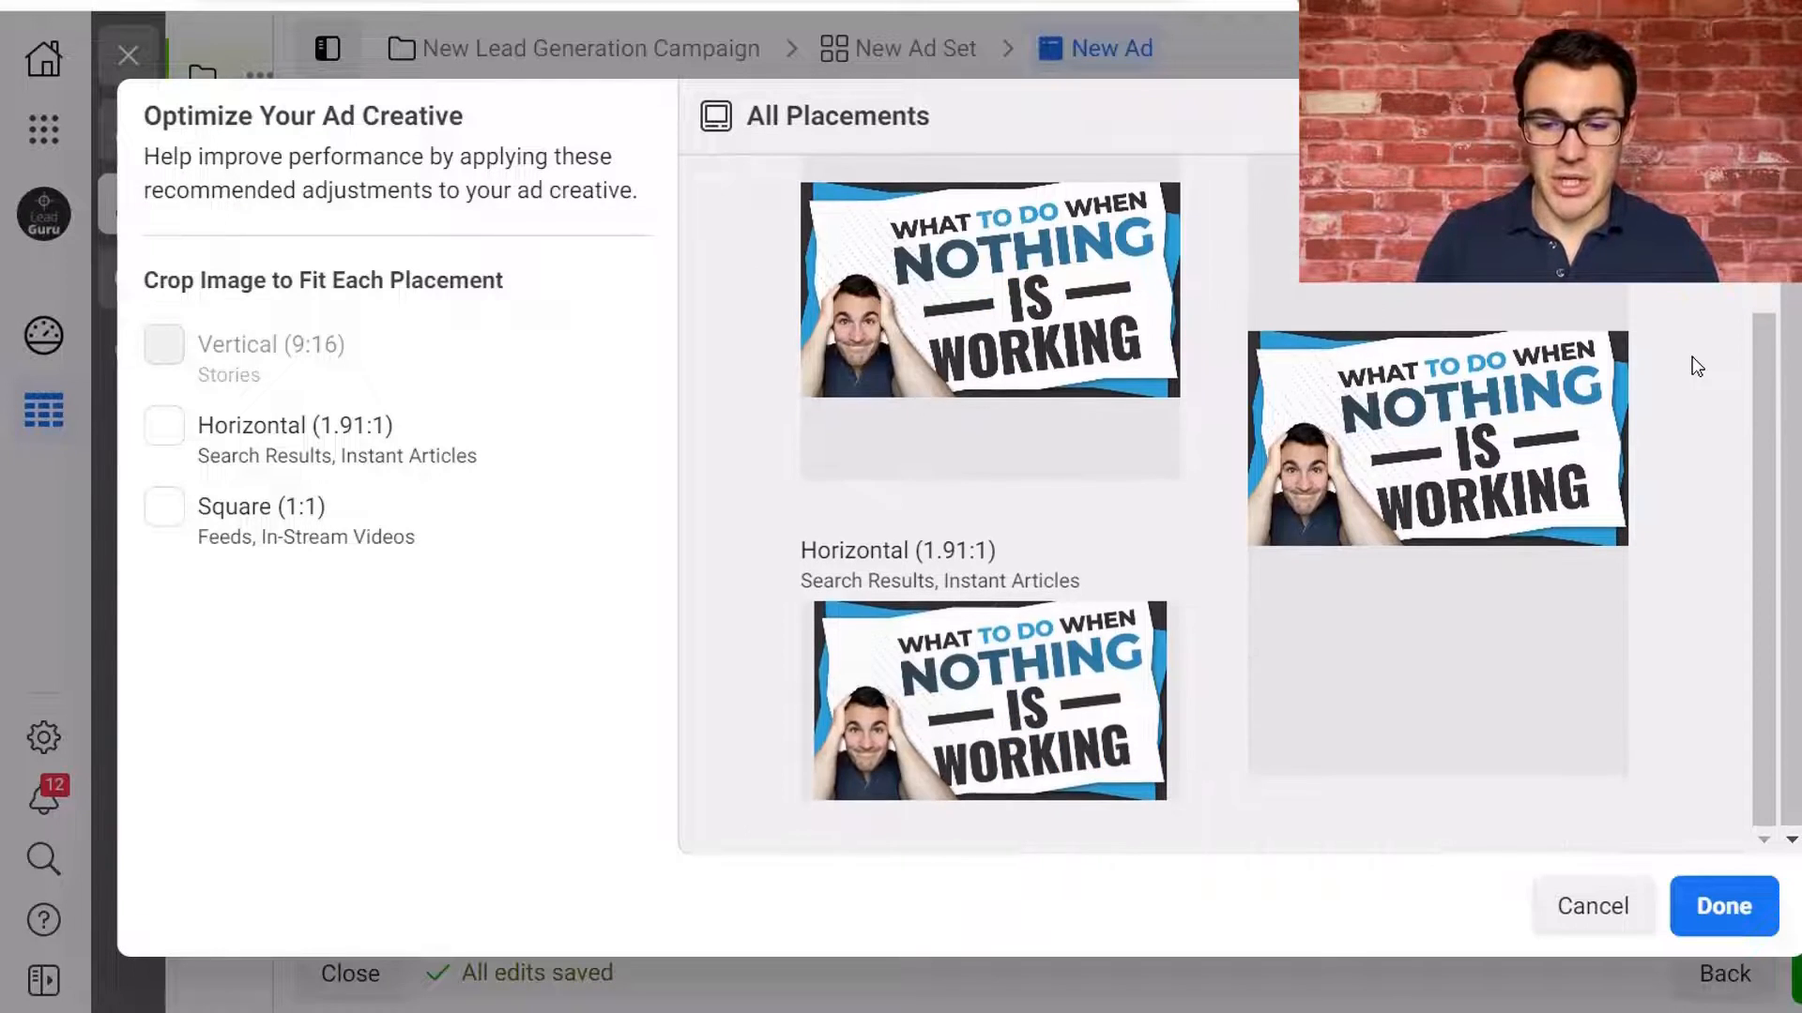
scroll(1697, 366, "up", 2)
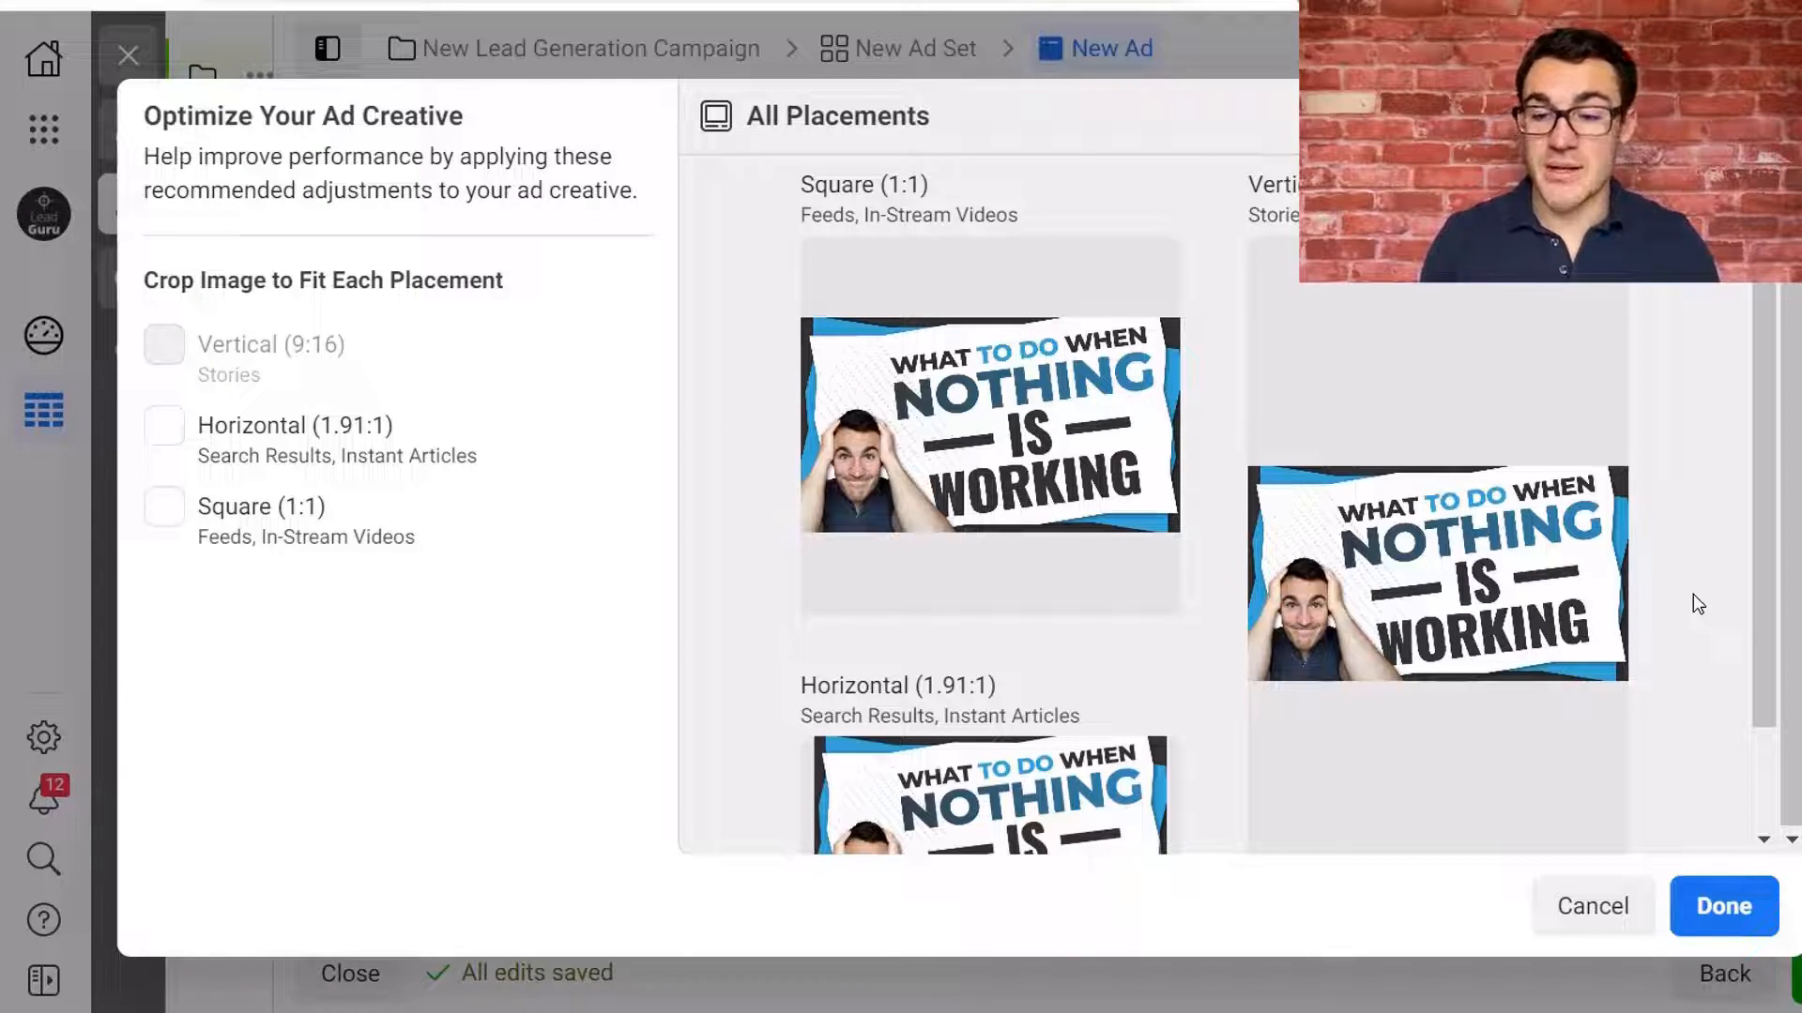
scroll(1698, 603, "down", 2)
scroll(929, 601, "up", 2)
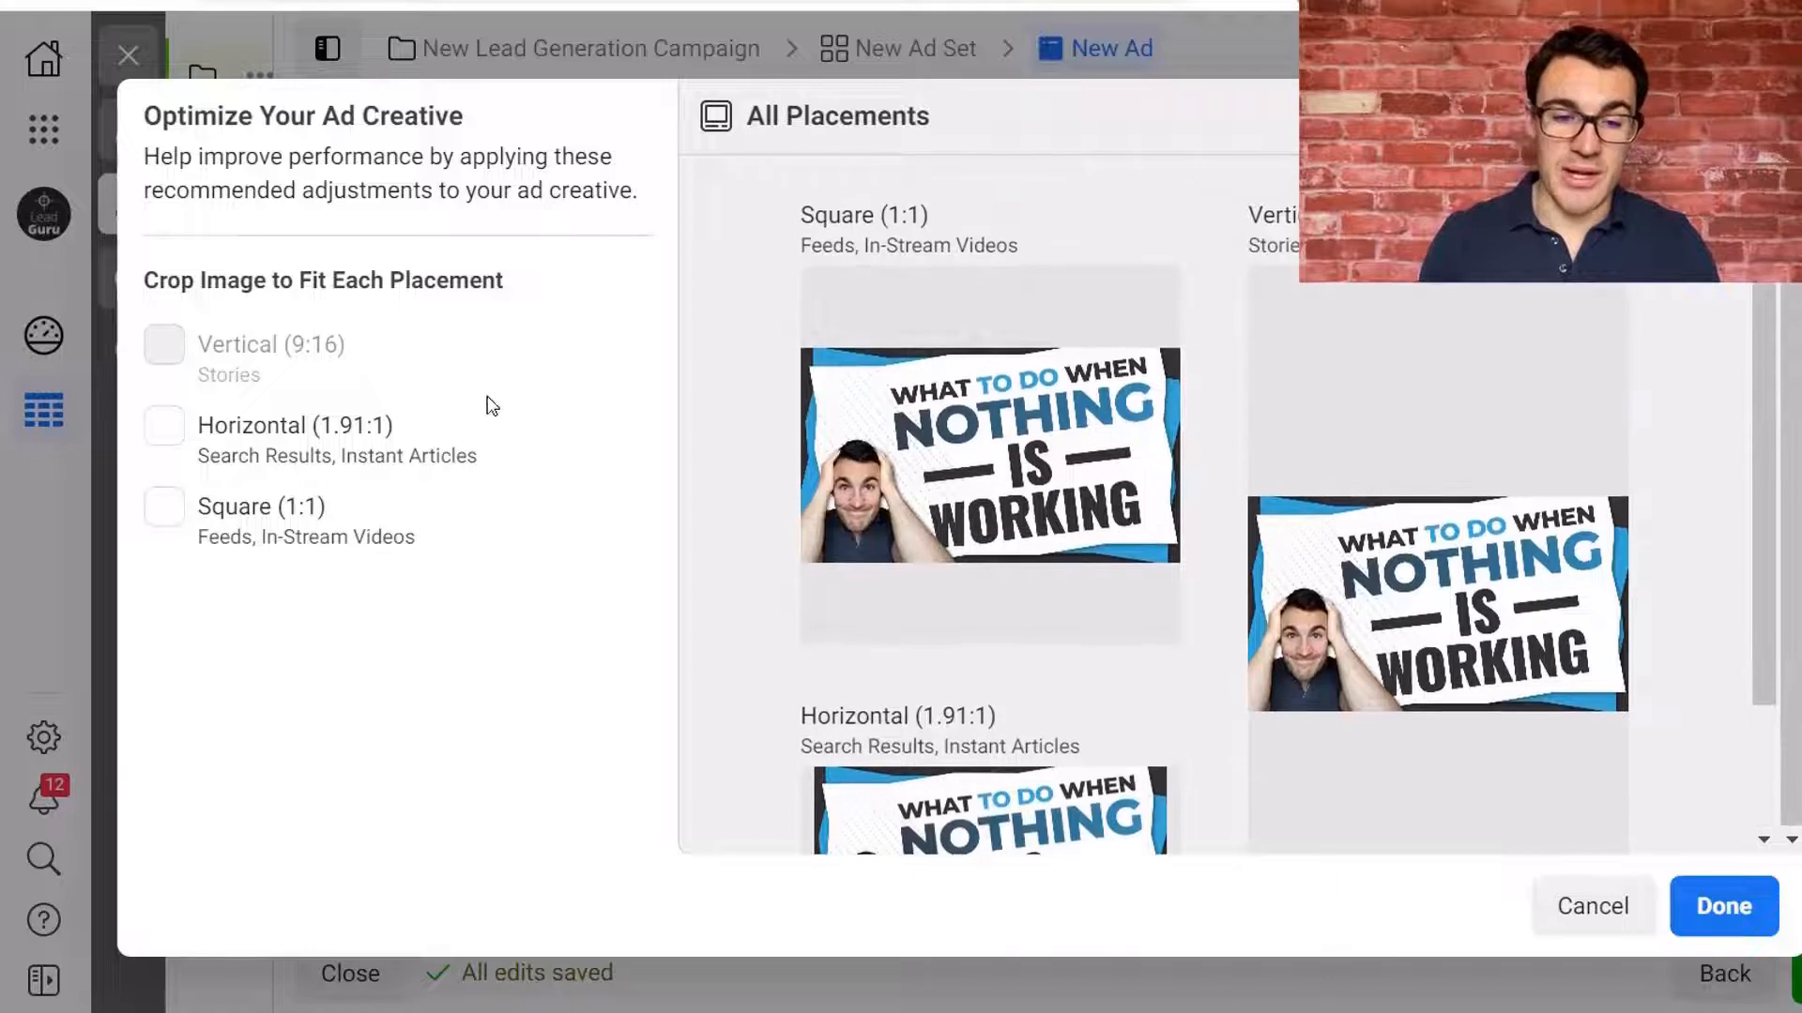
left_click(1702, 904)
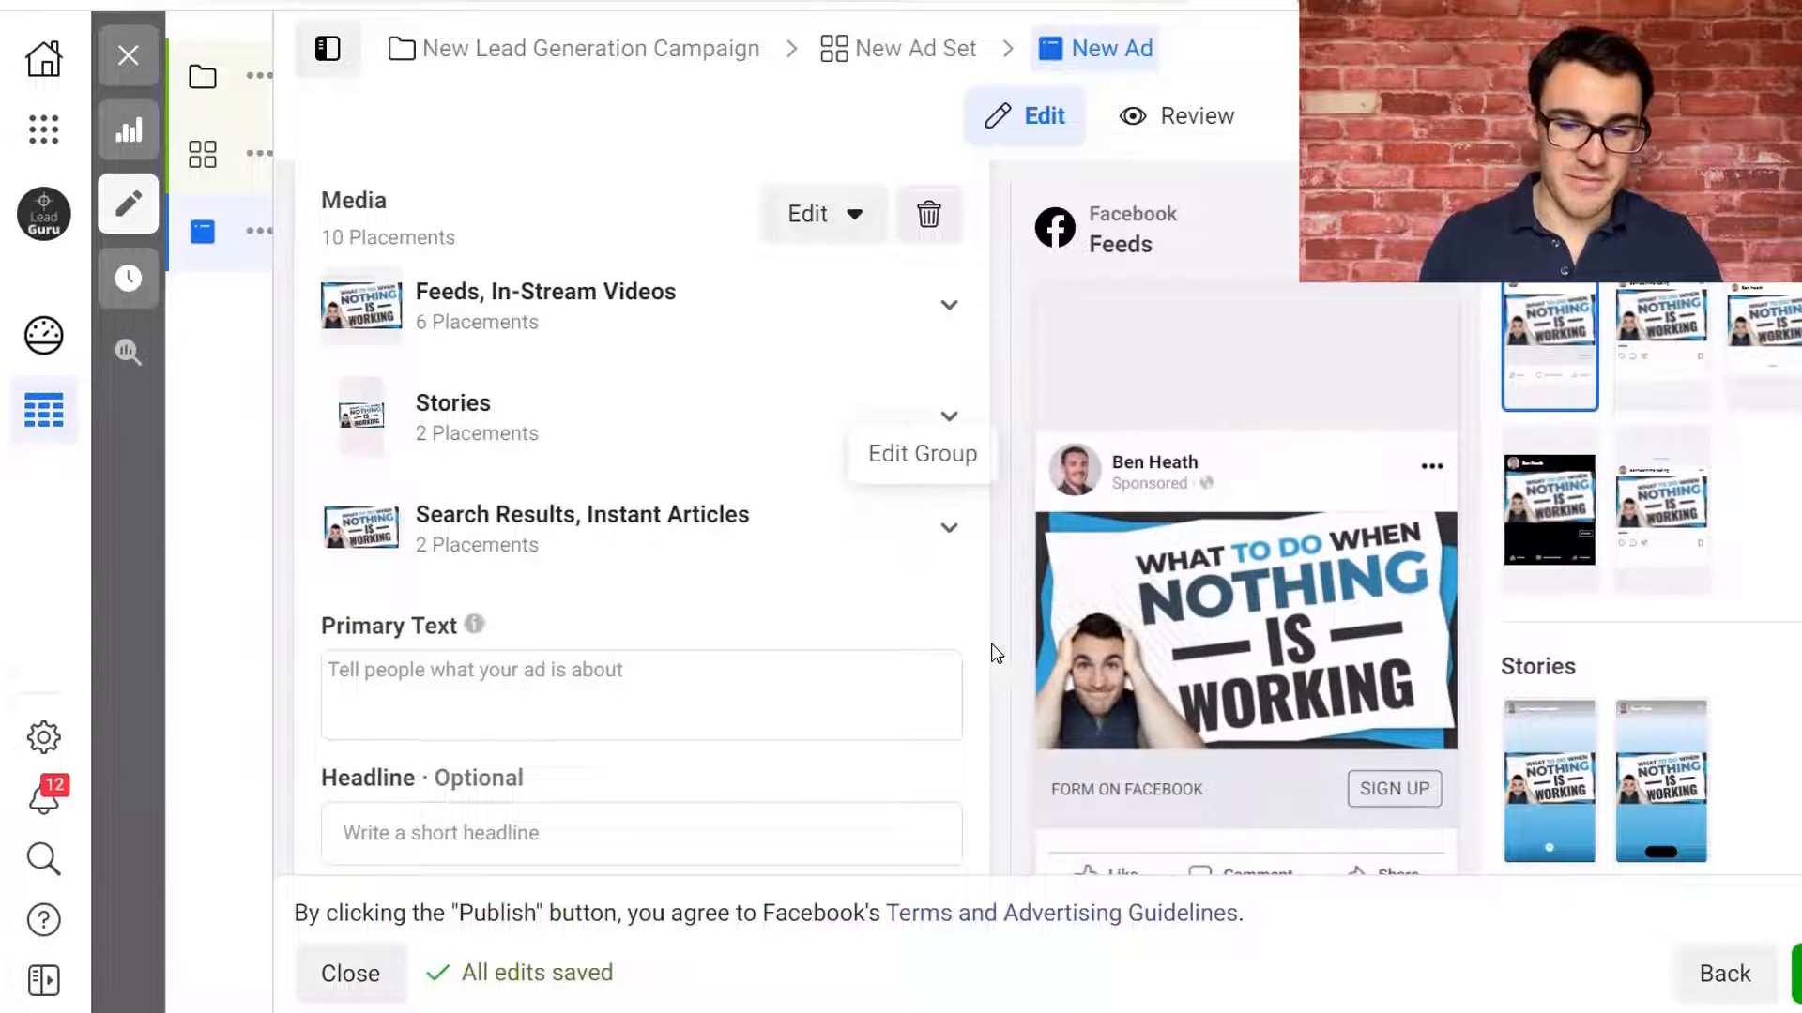
Enter "Free Facebook Advertising Strategy Session" as the ad's headline.
scroll(944, 595, "down", 1)
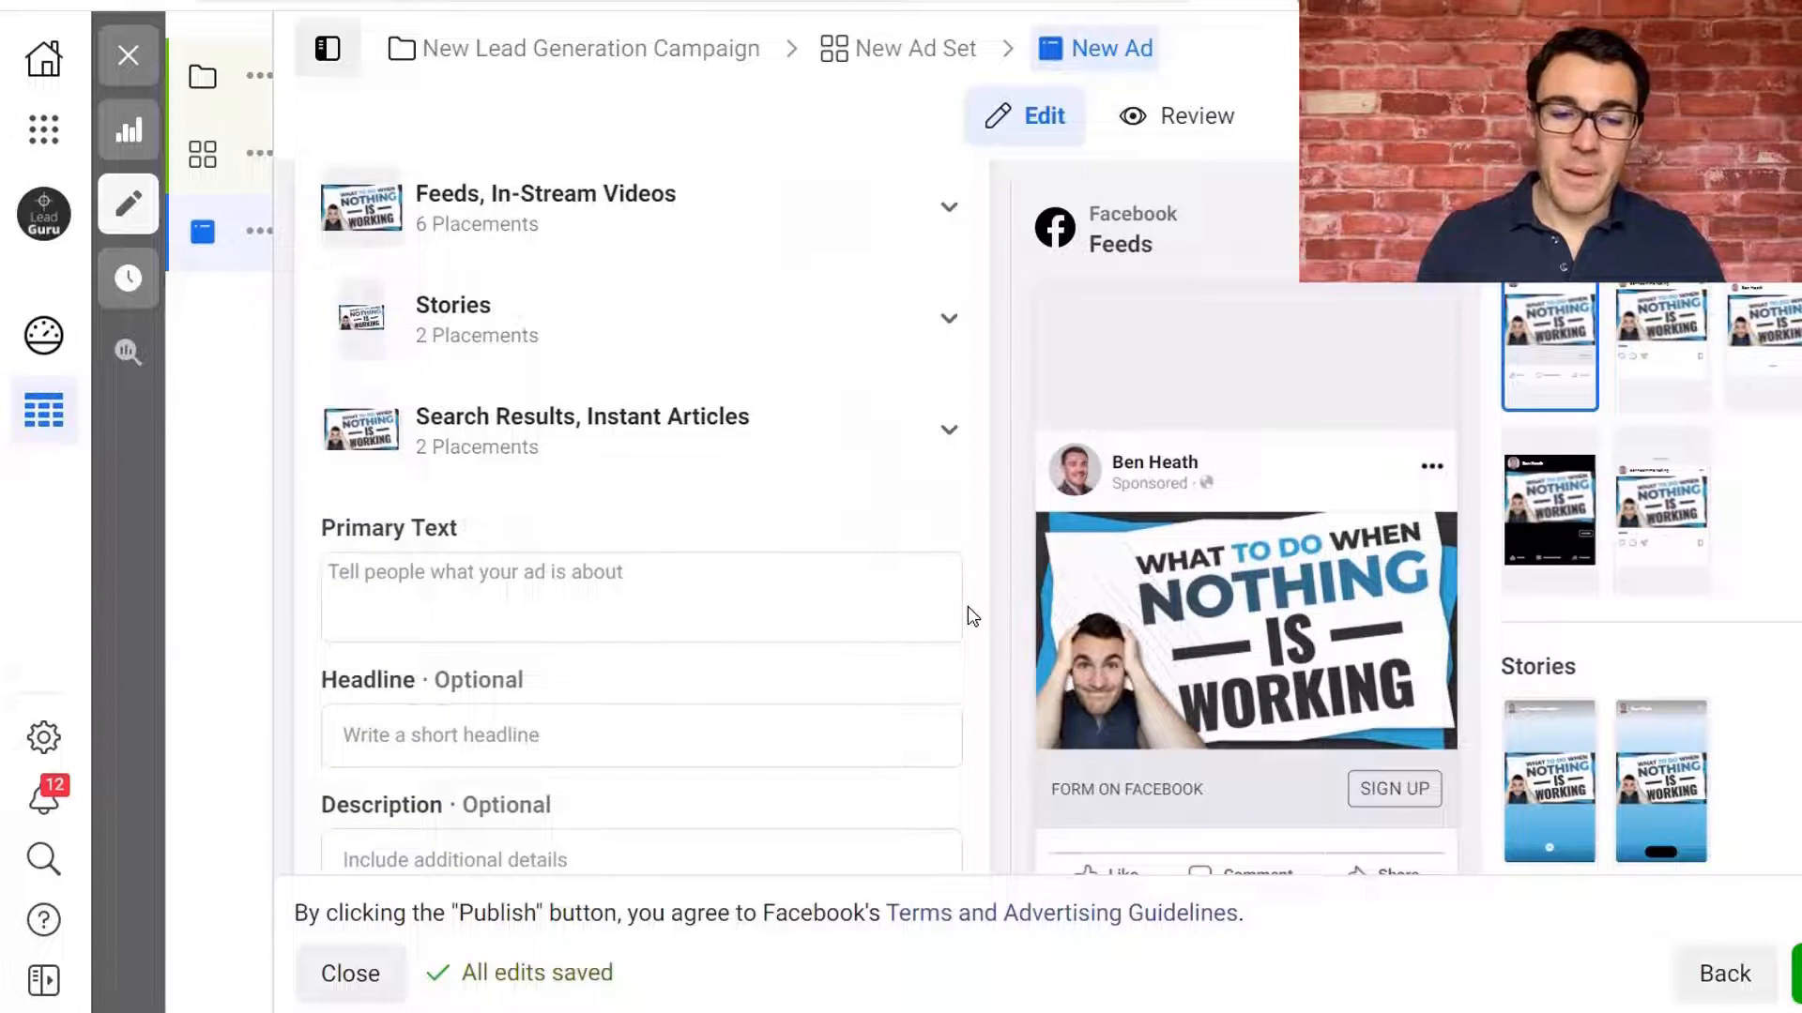
scroll(967, 608, "down", 1)
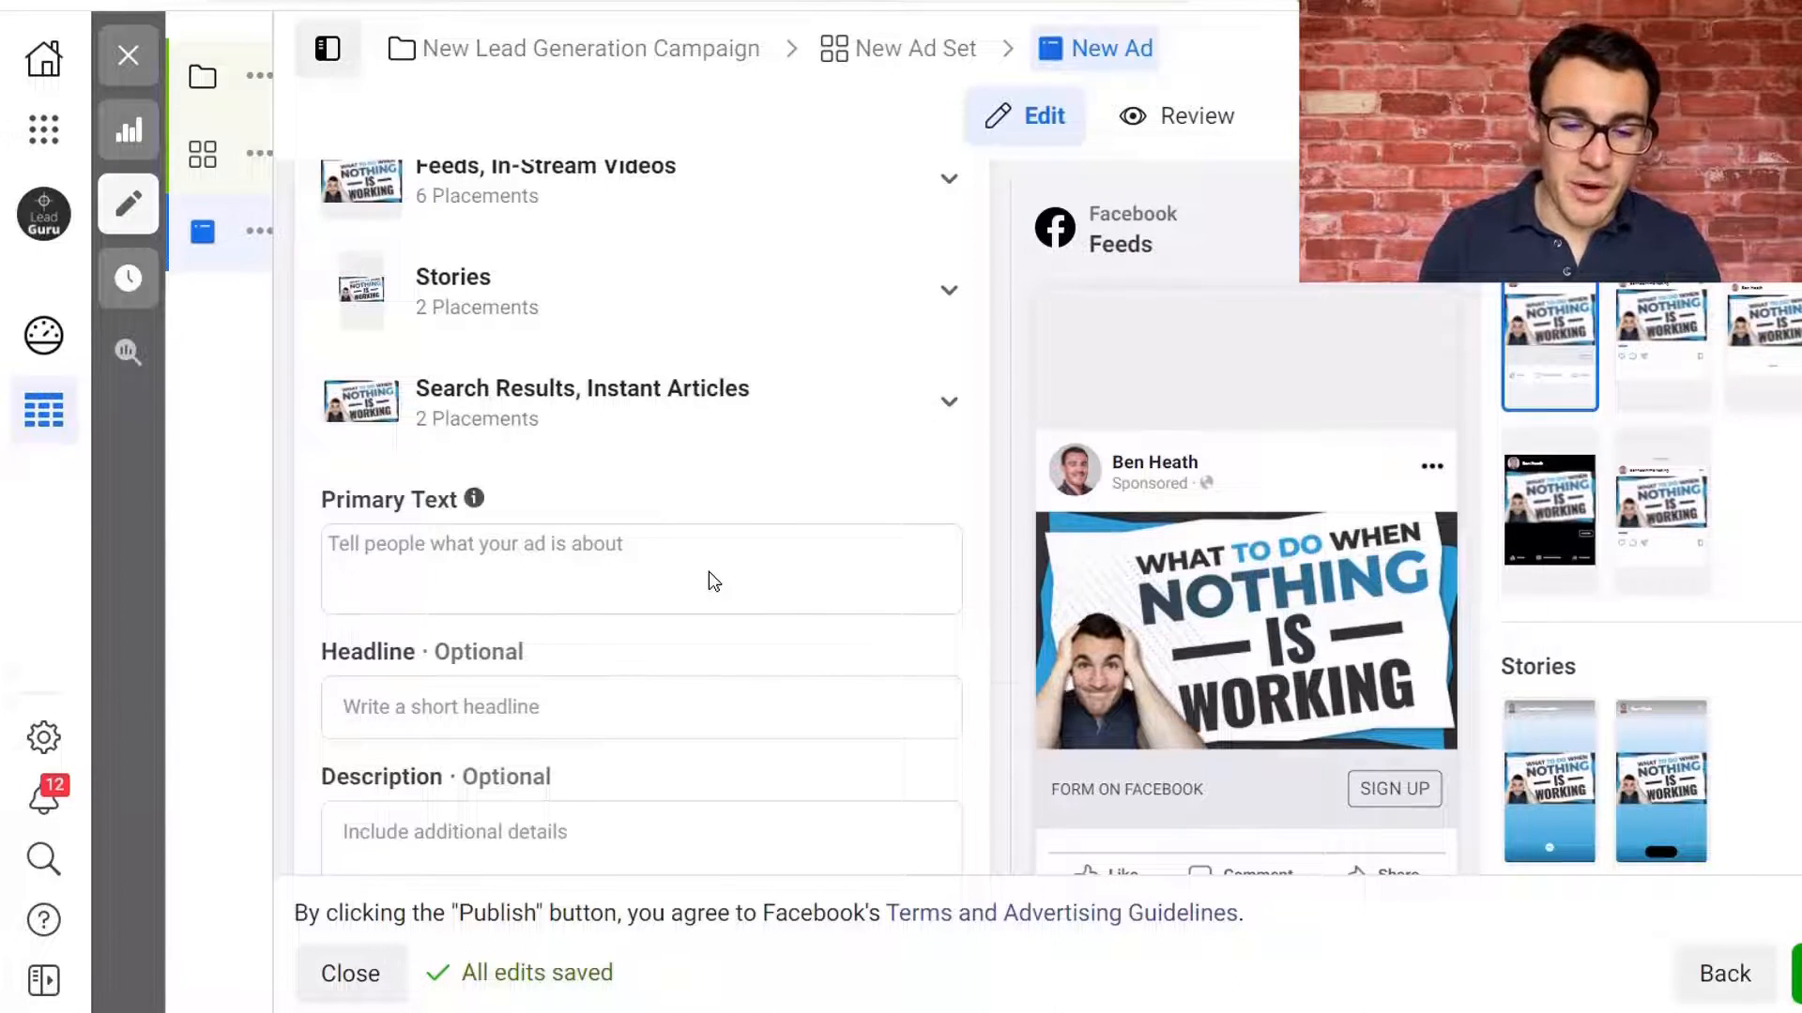
scroll(752, 625, "down", 1)
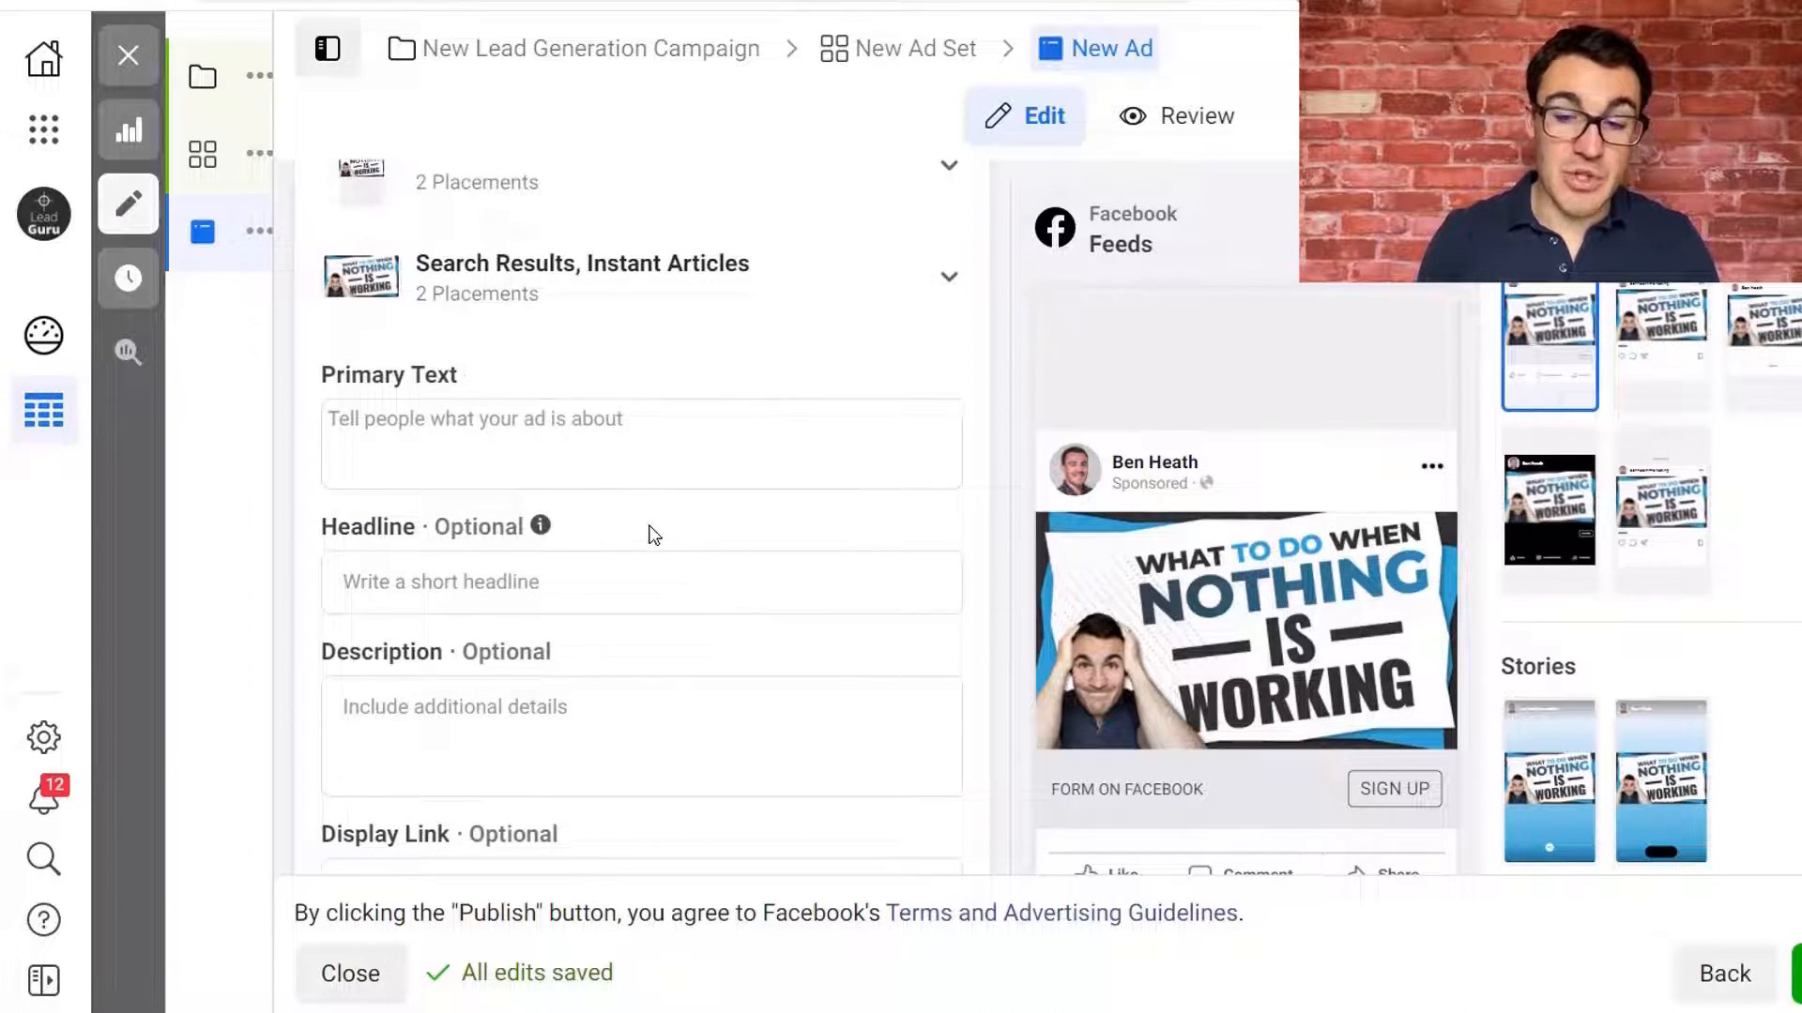
left_click(467, 581)
type("Free ")
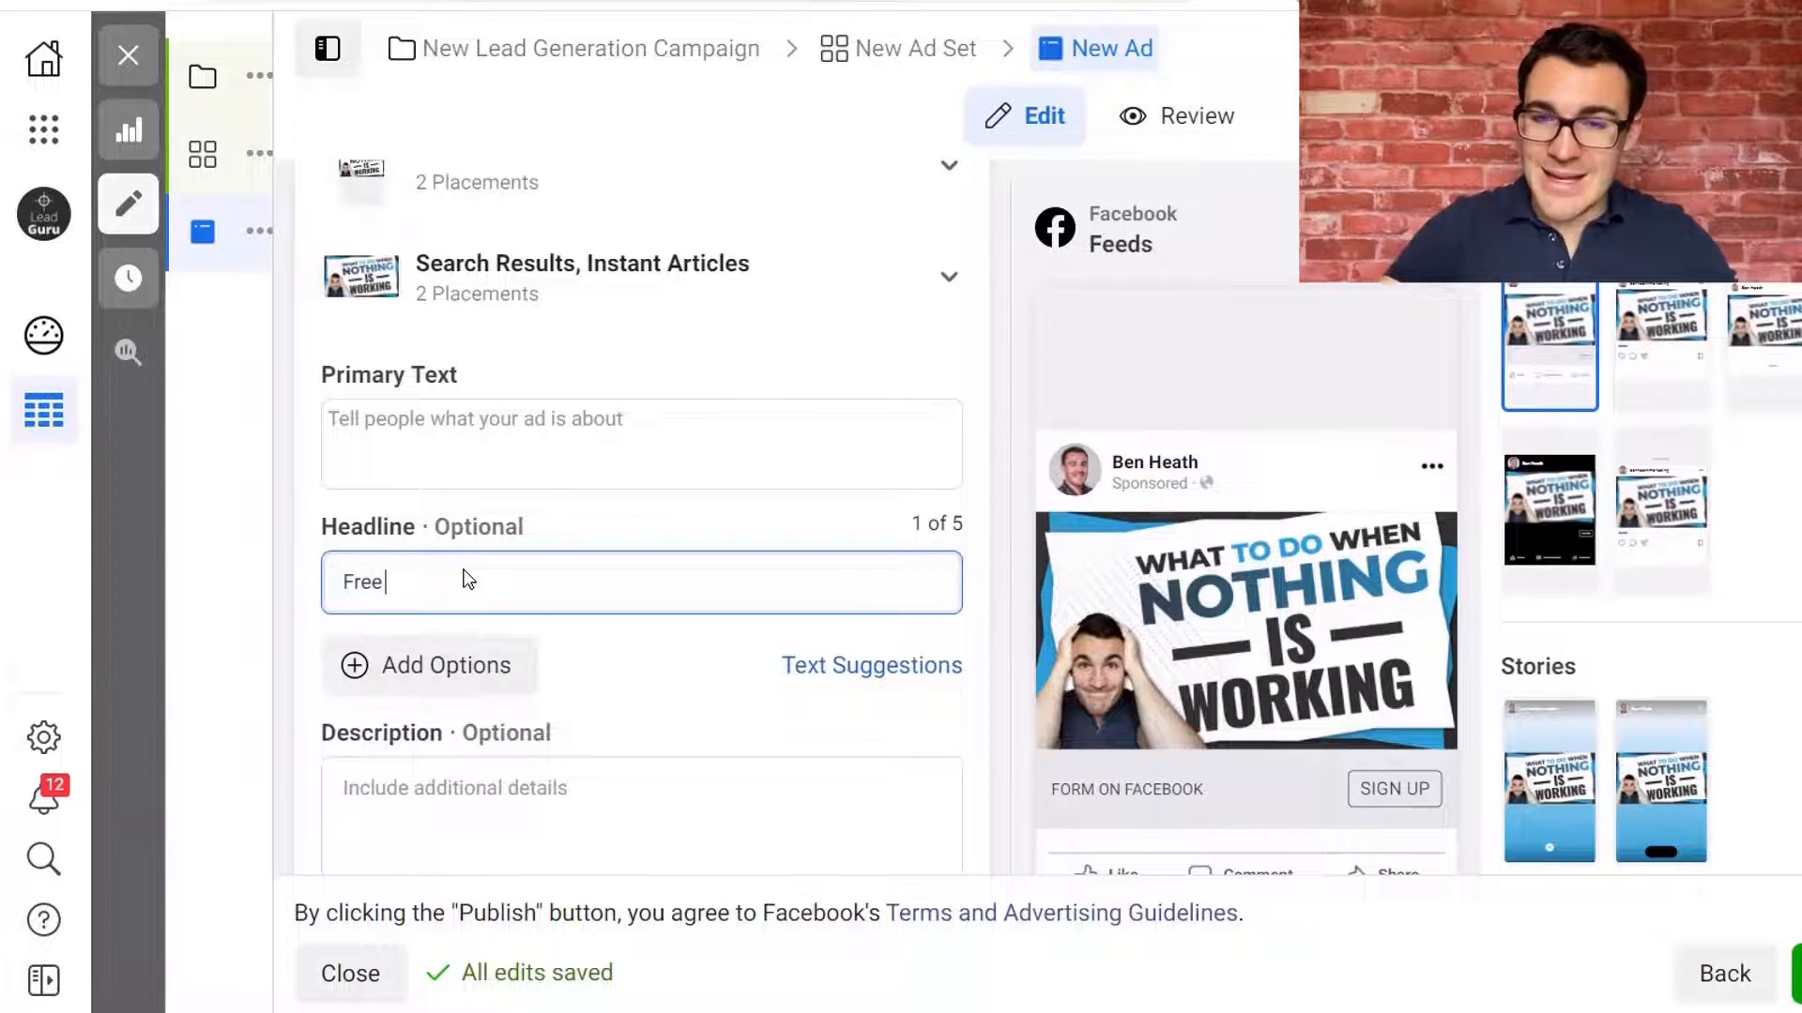
type("Facebo")
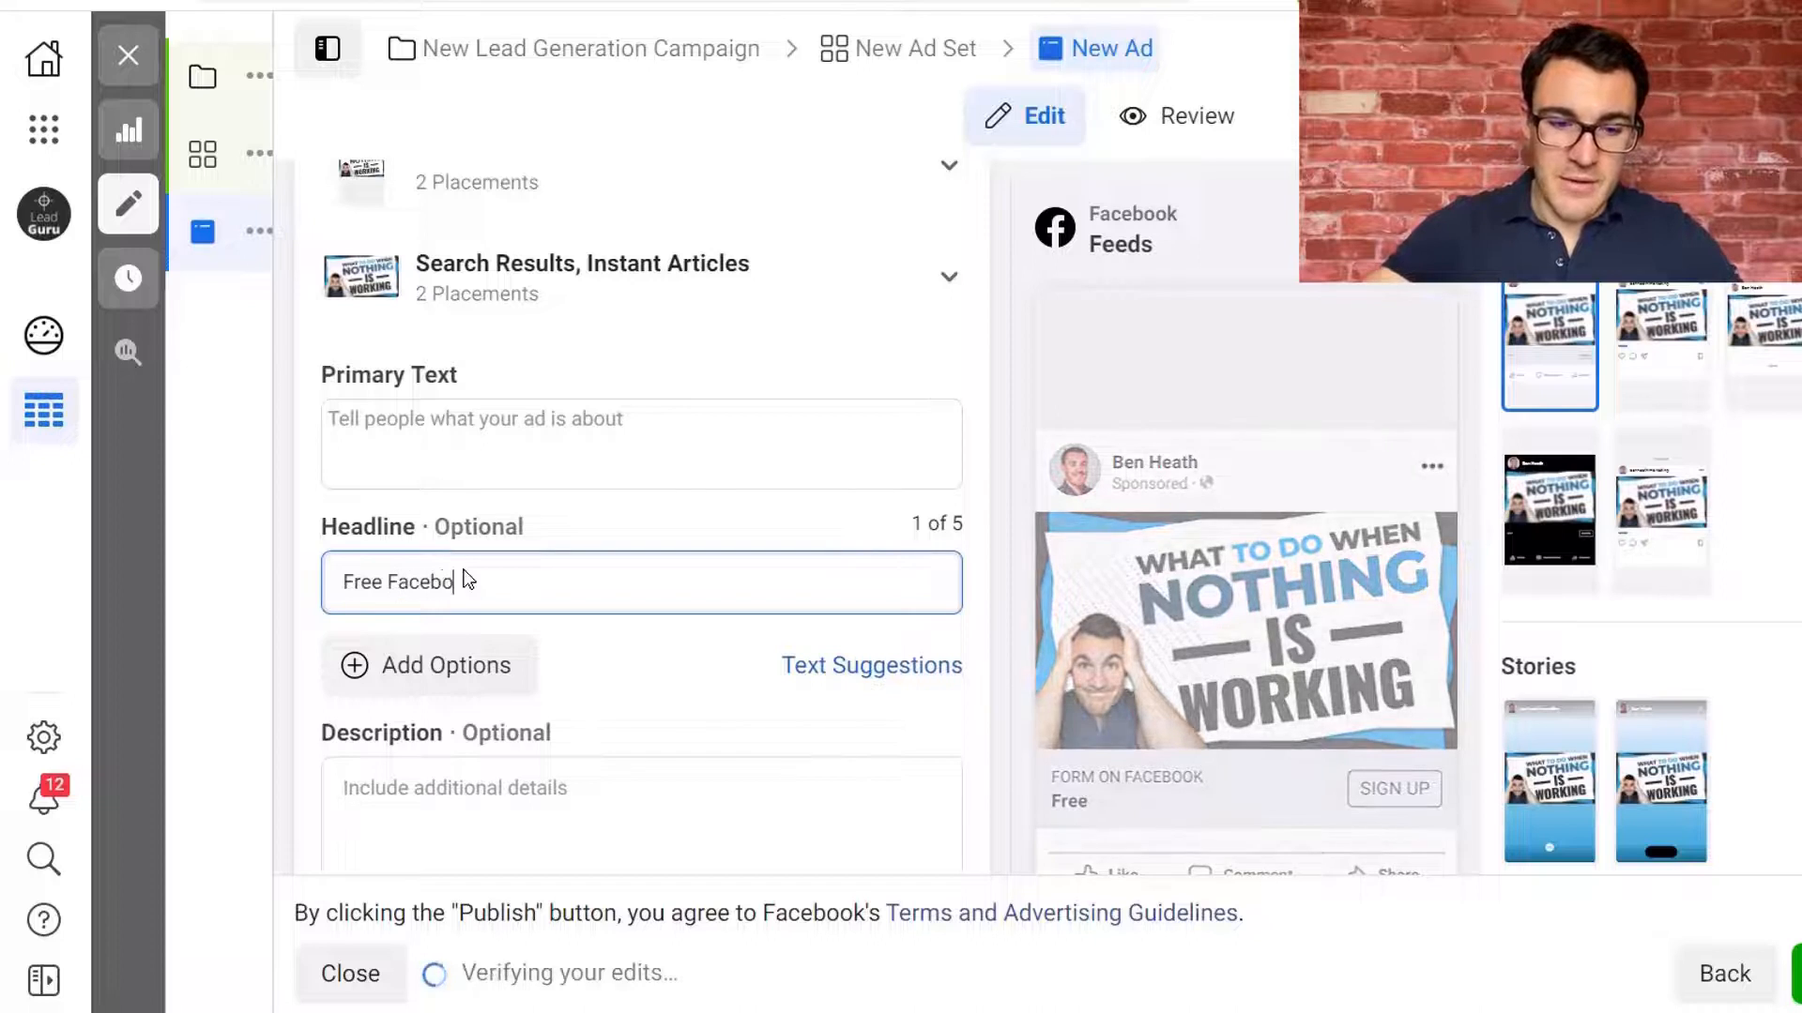
type("ok Advertising")
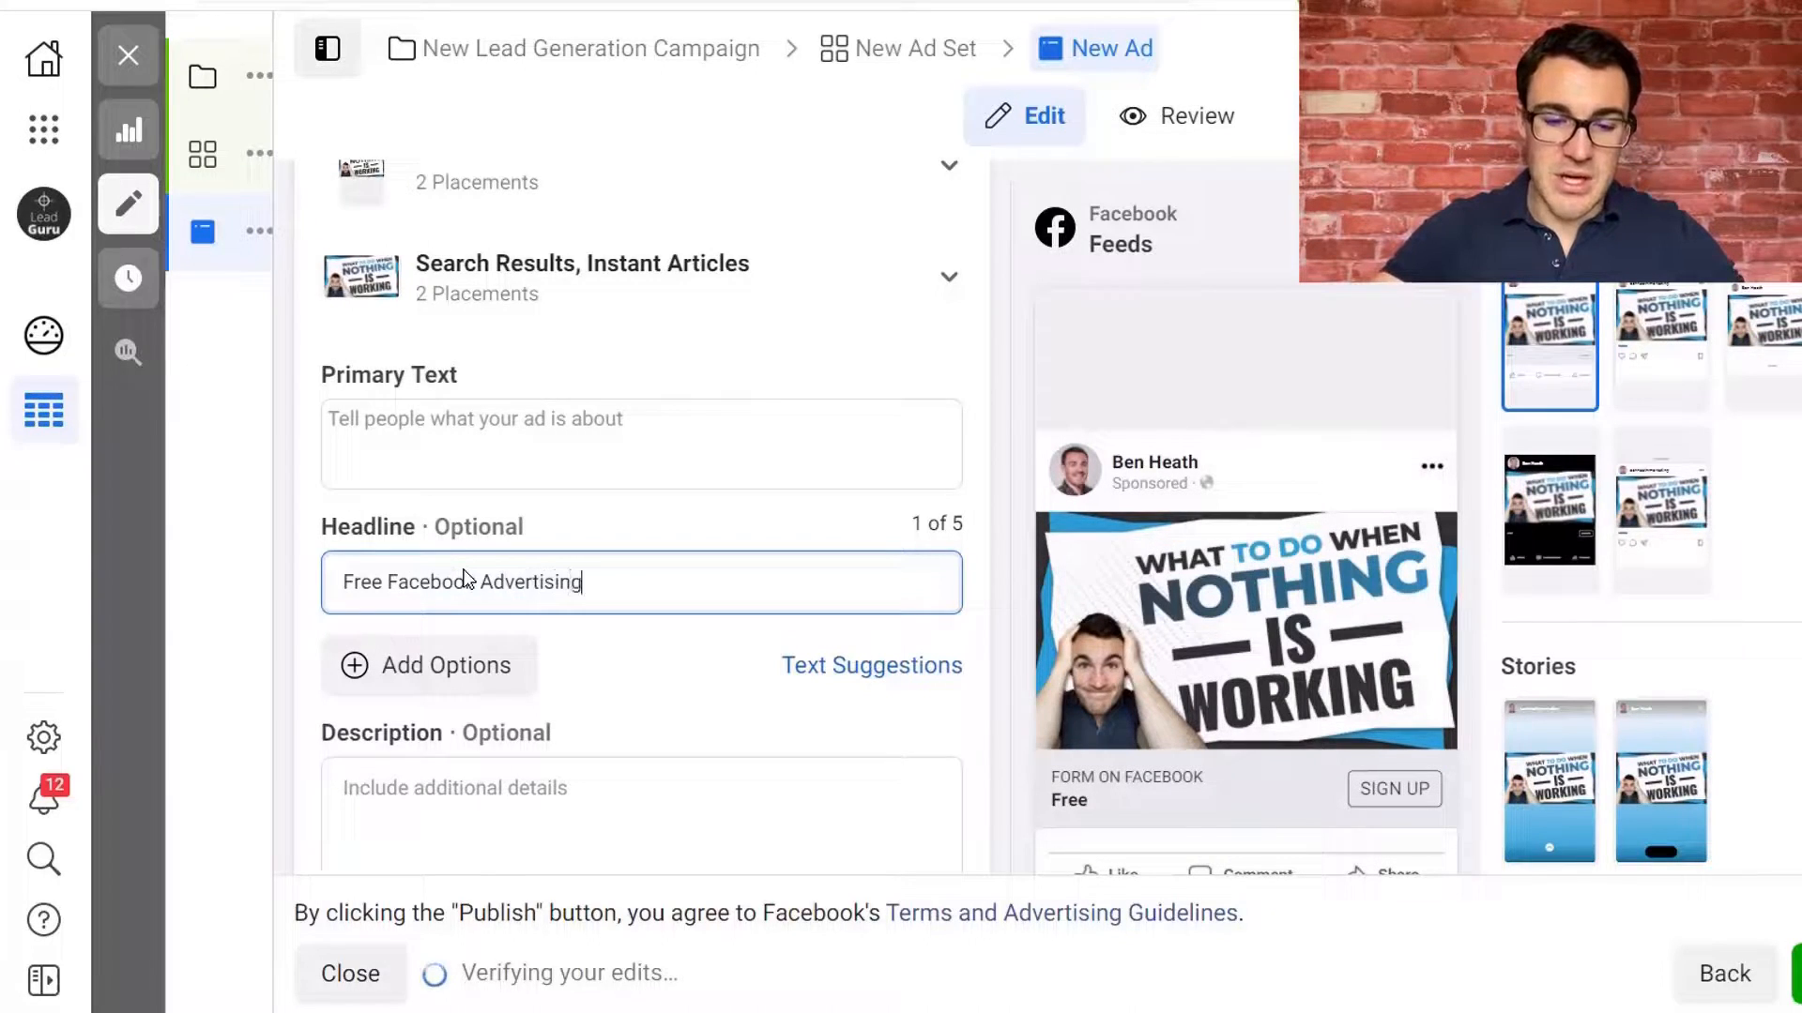
type(" Strateg")
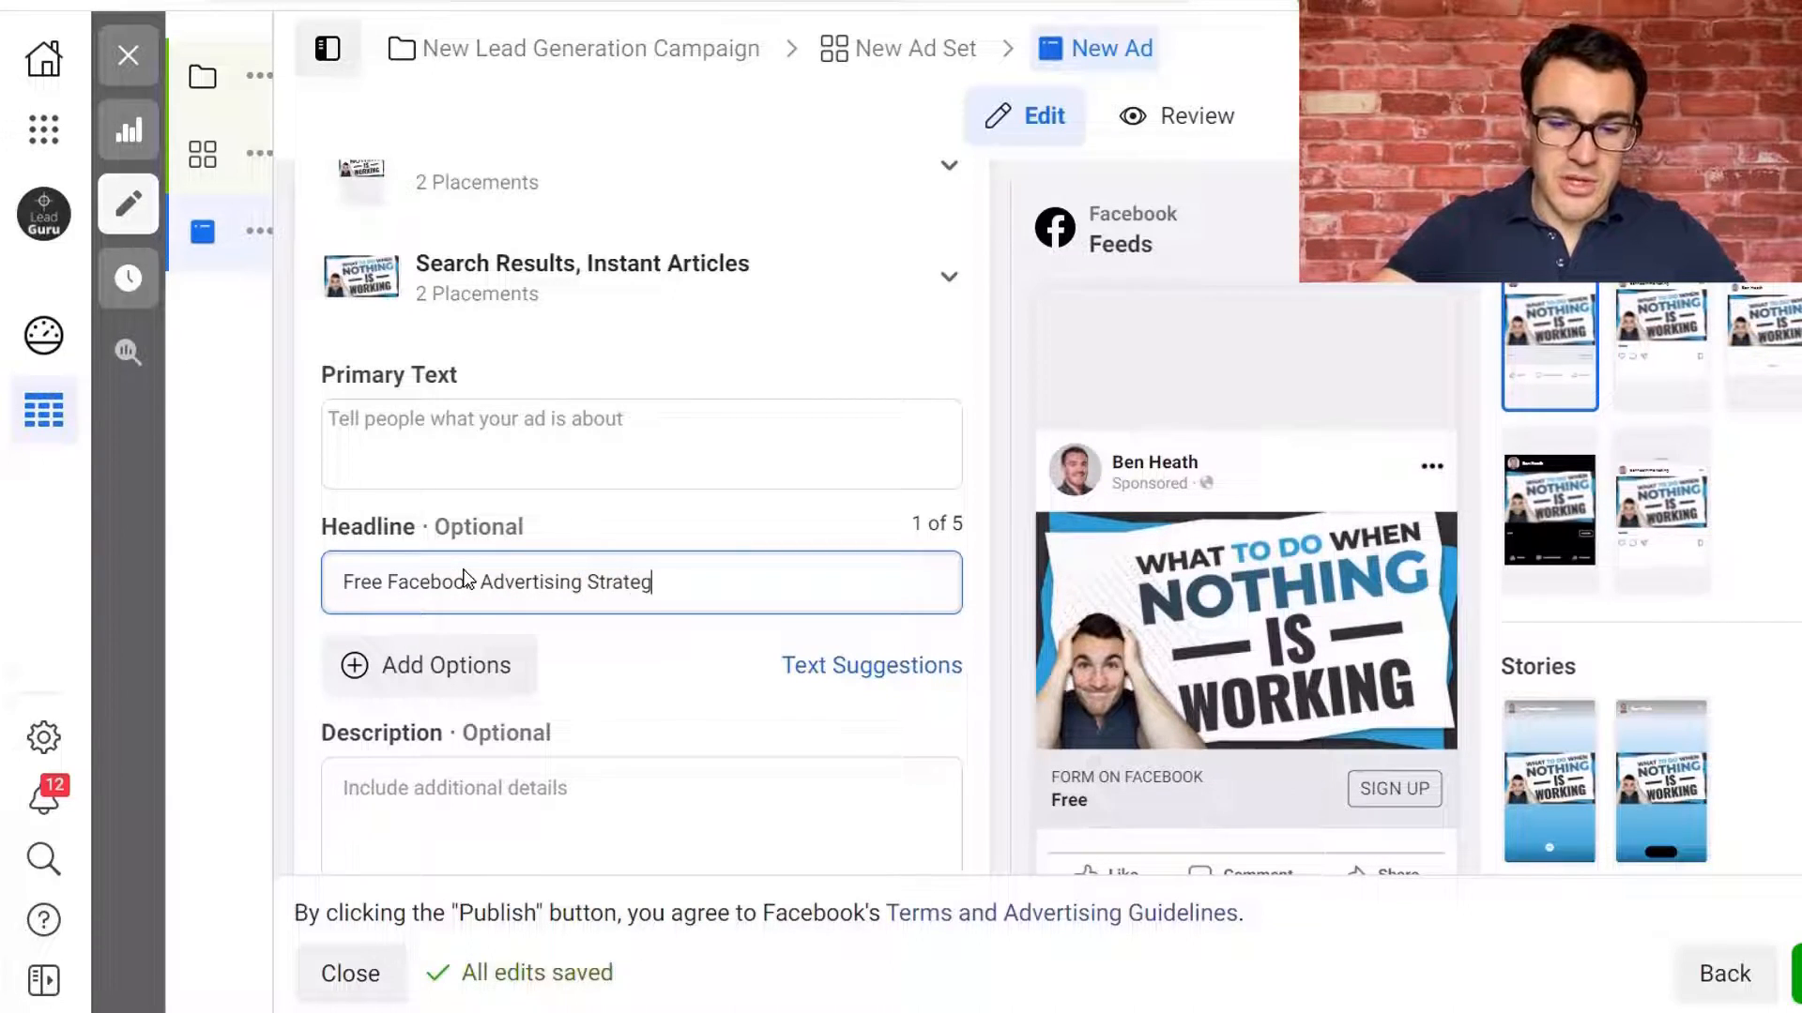
type("y Session")
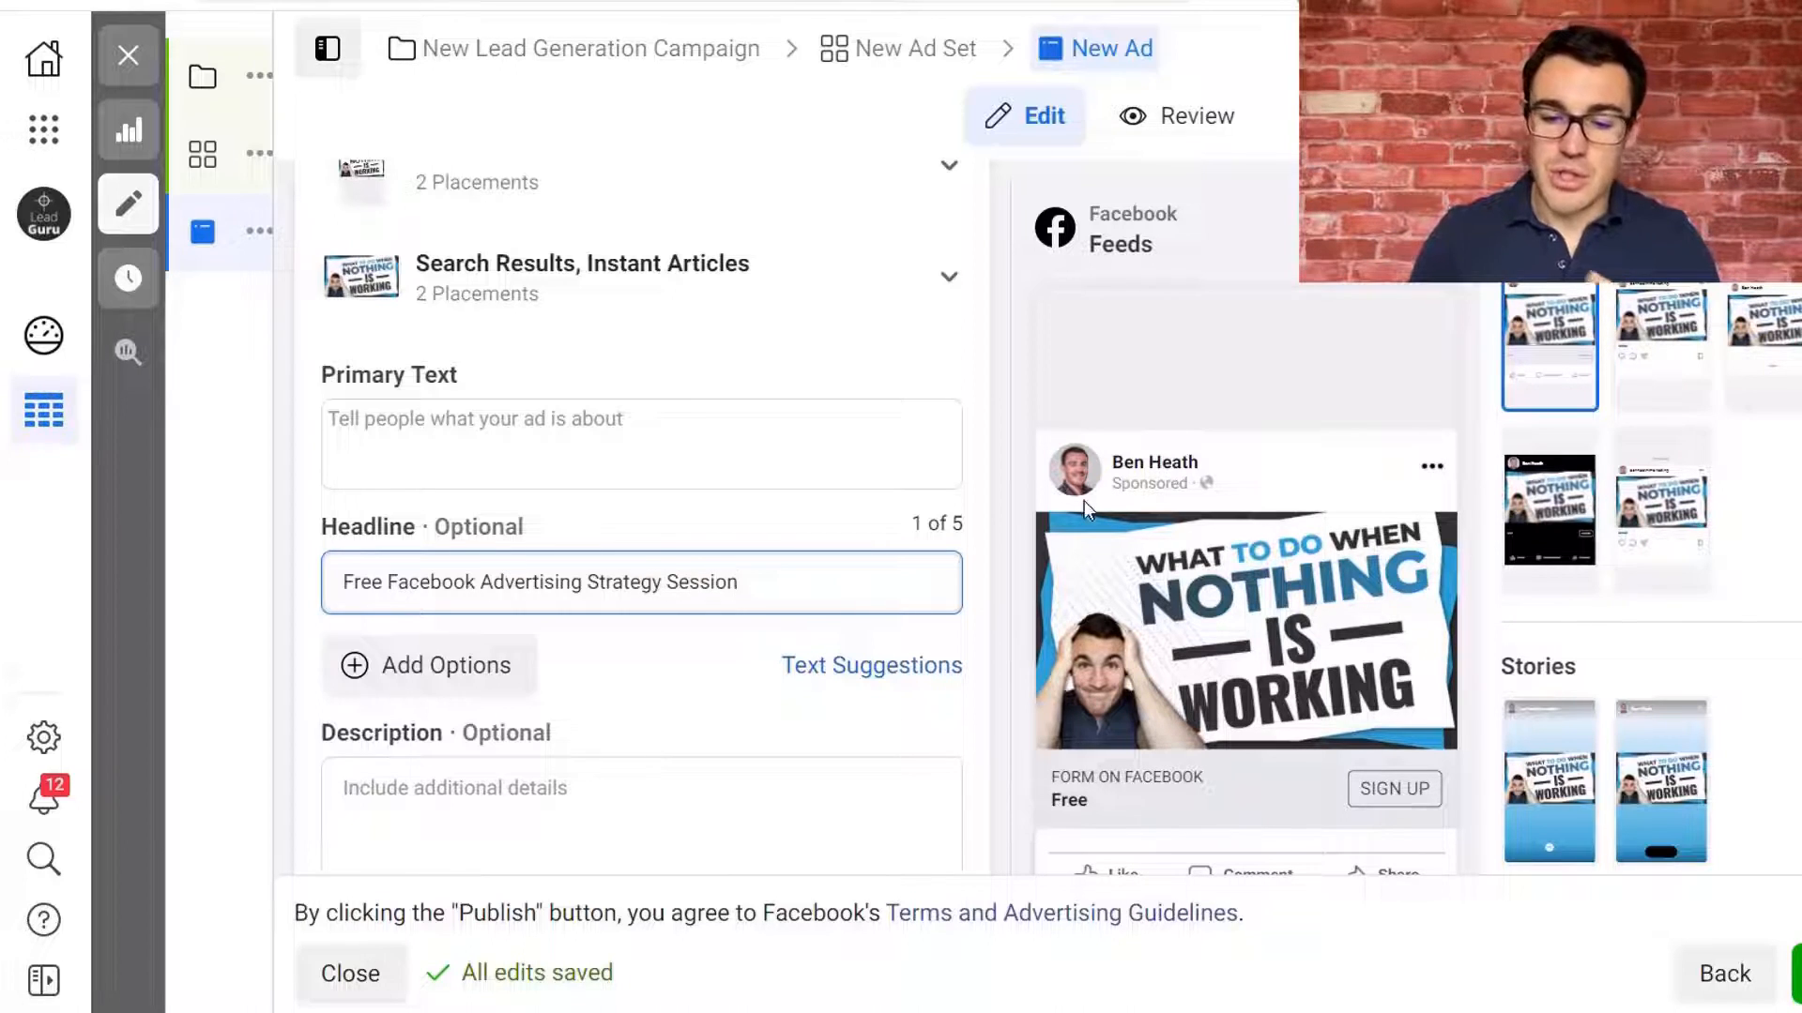
scroll(887, 335, "down", 1)
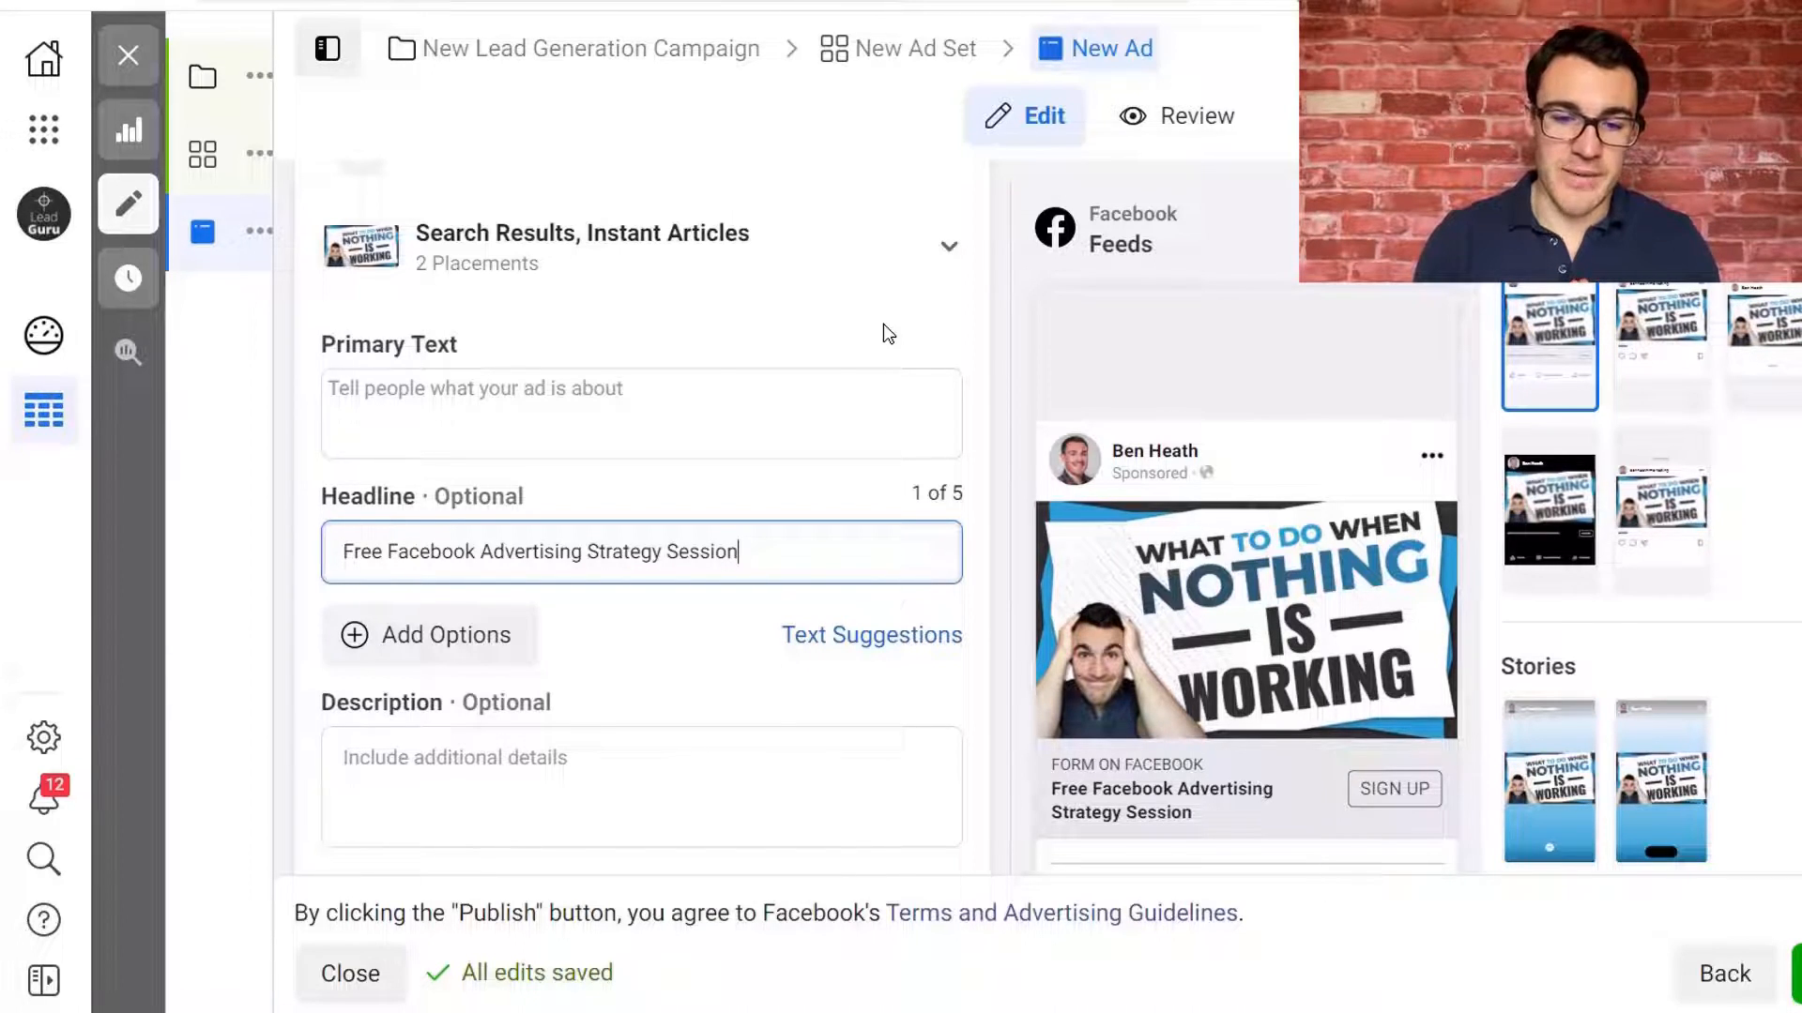
left_click(777, 487)
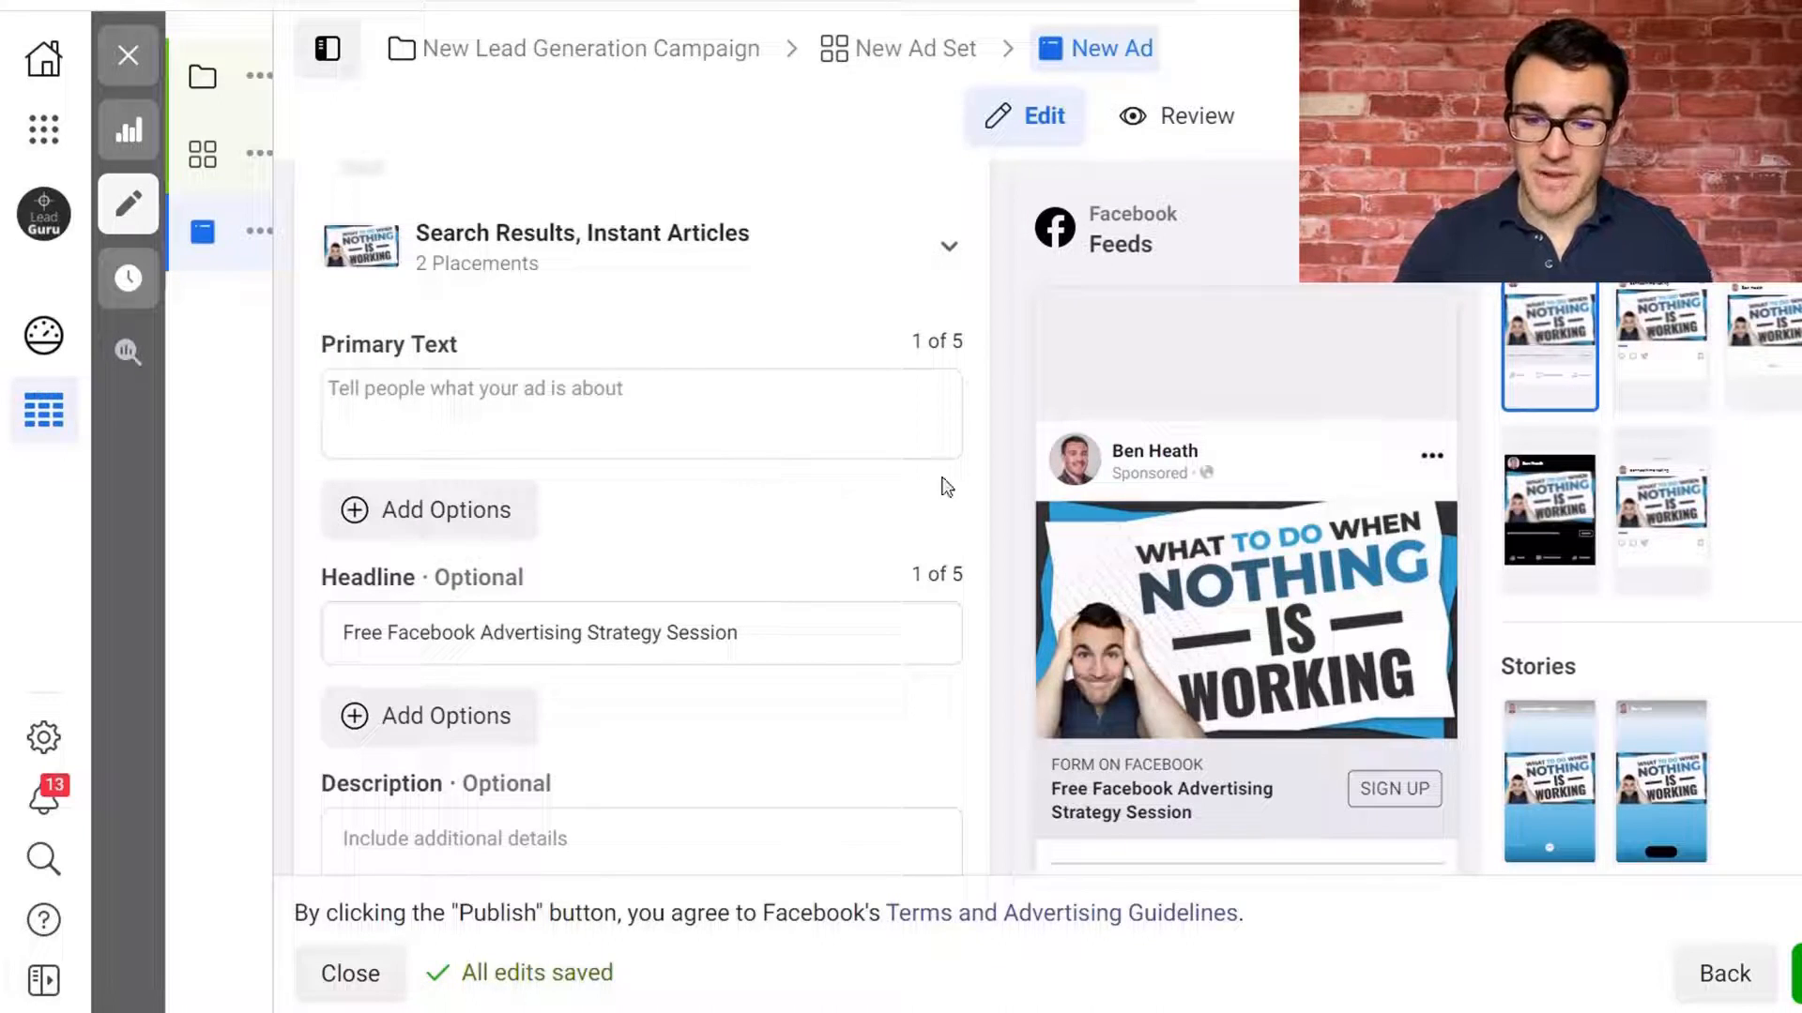
left_click(566, 411)
type("Facebook ")
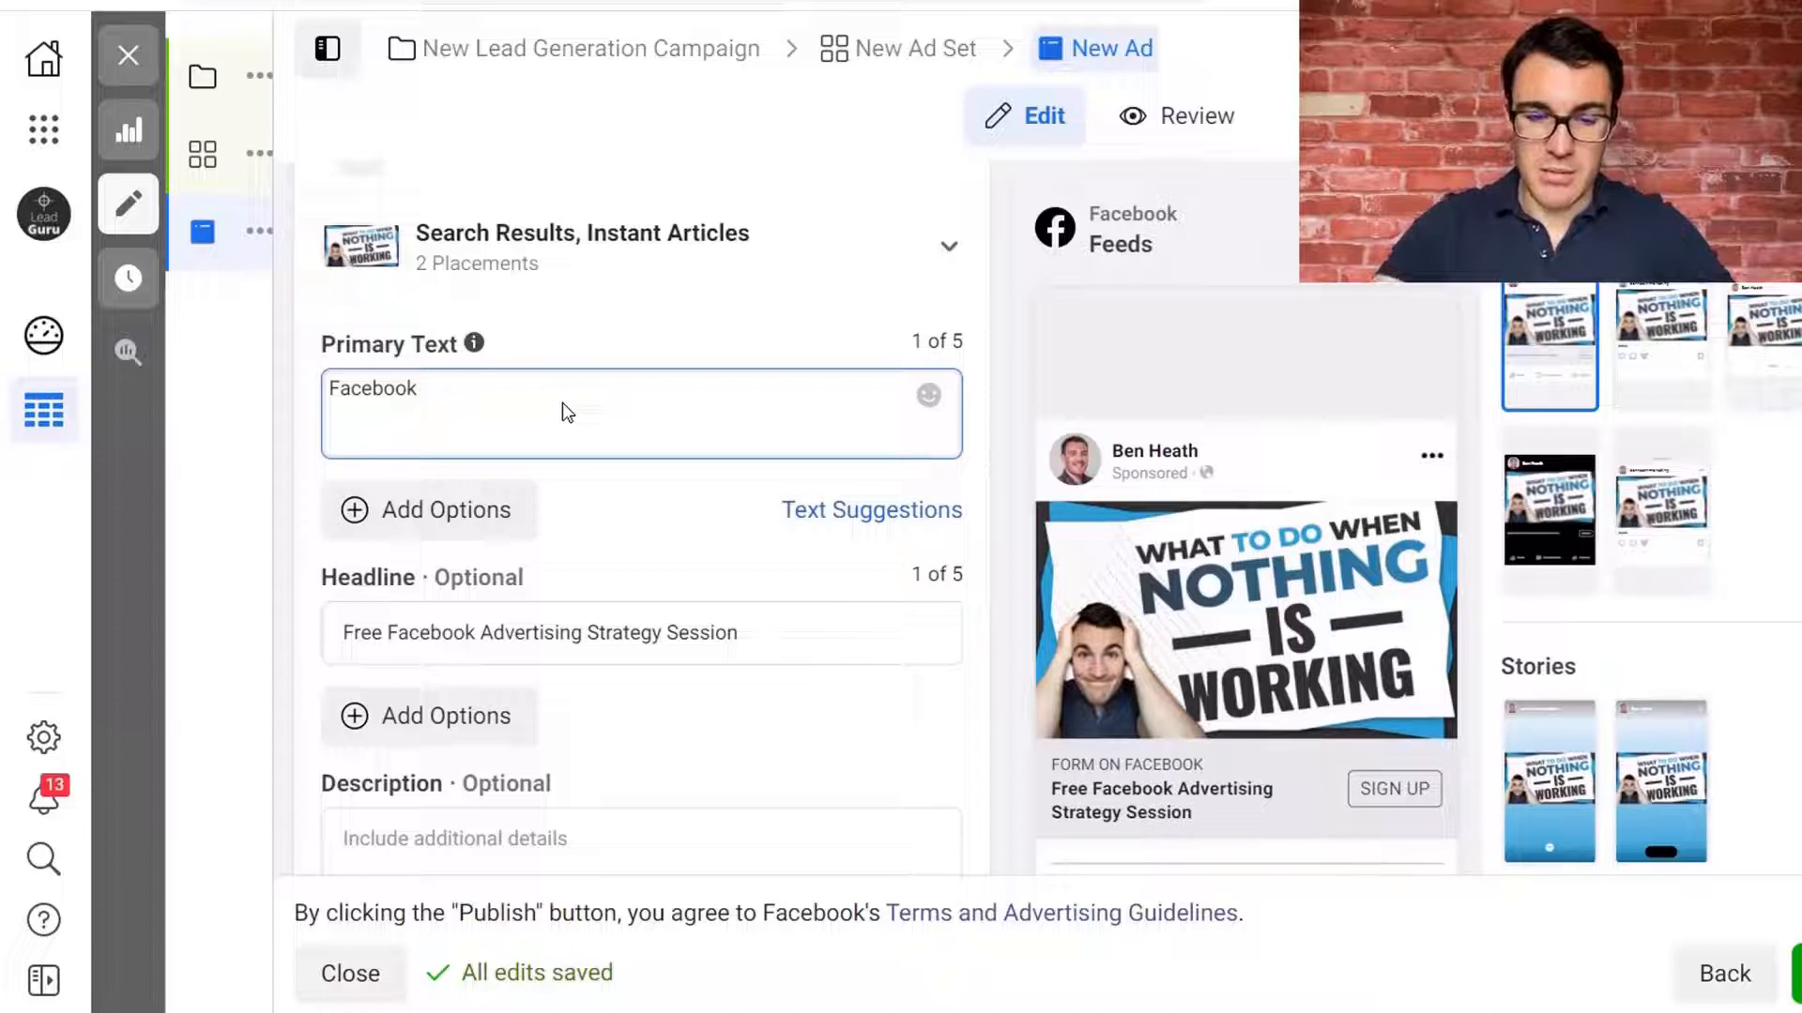
type("primary text")
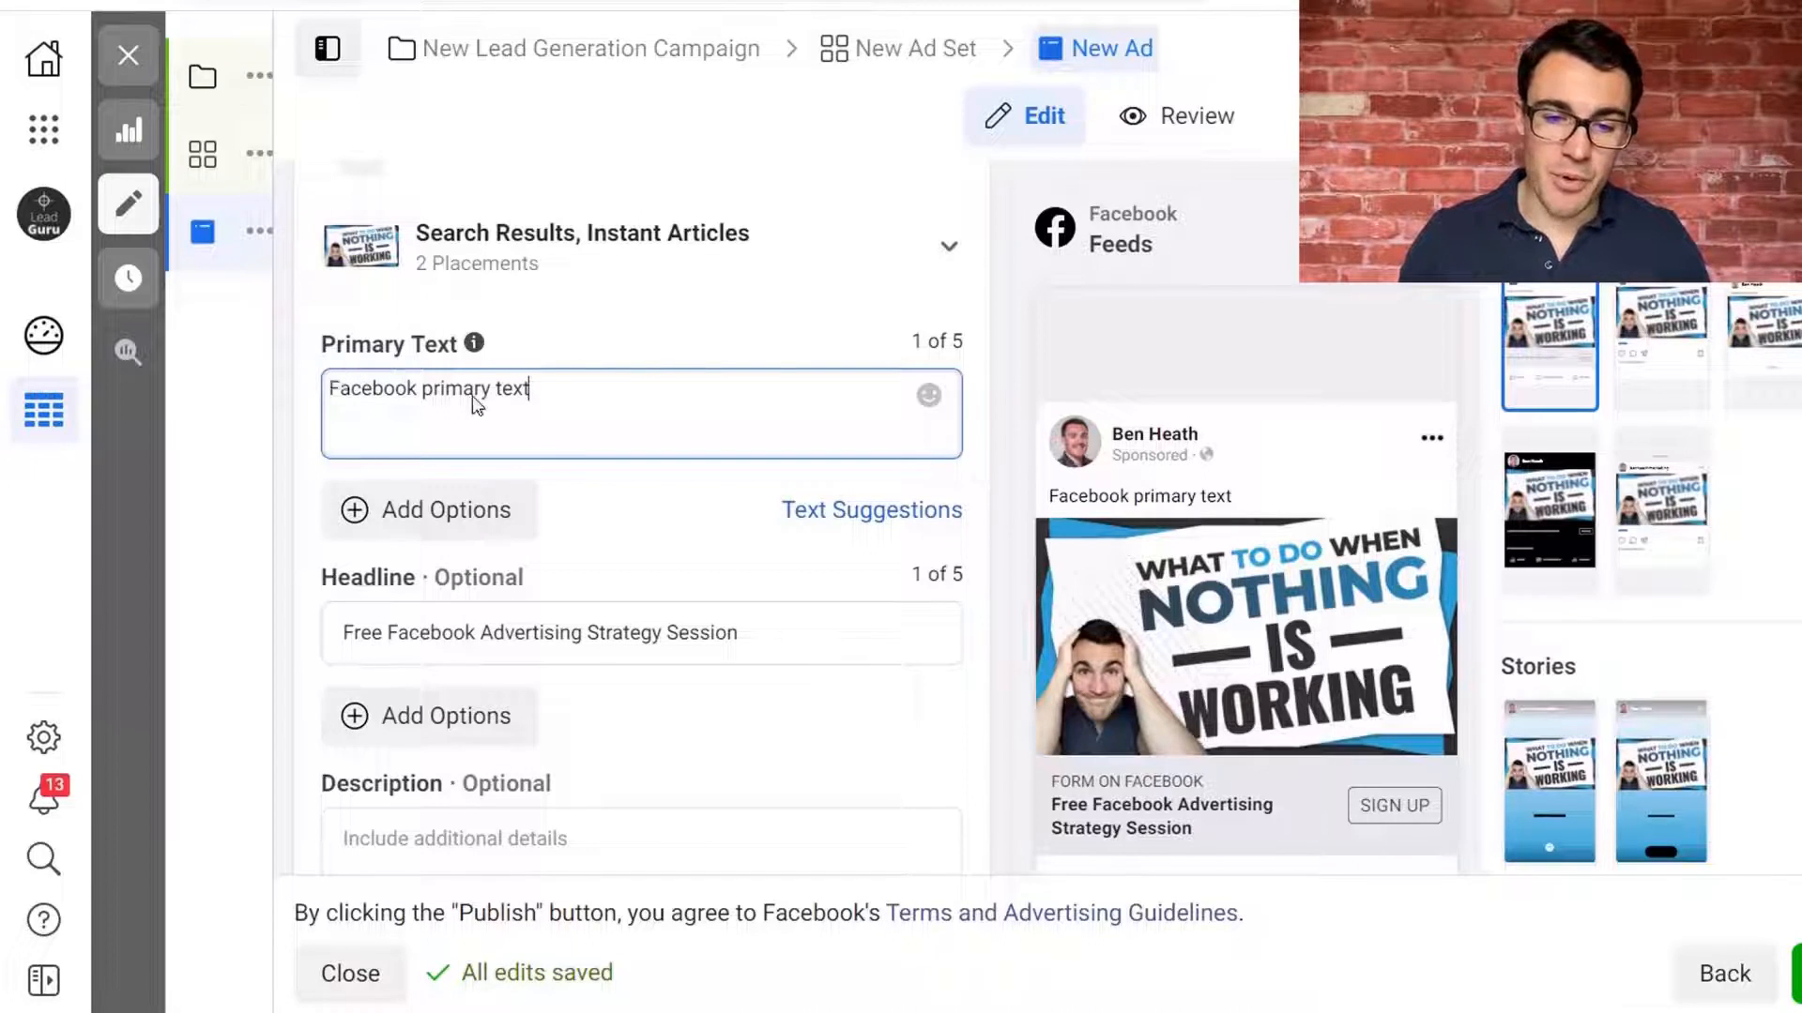
left_click_drag(533, 398, 326, 399)
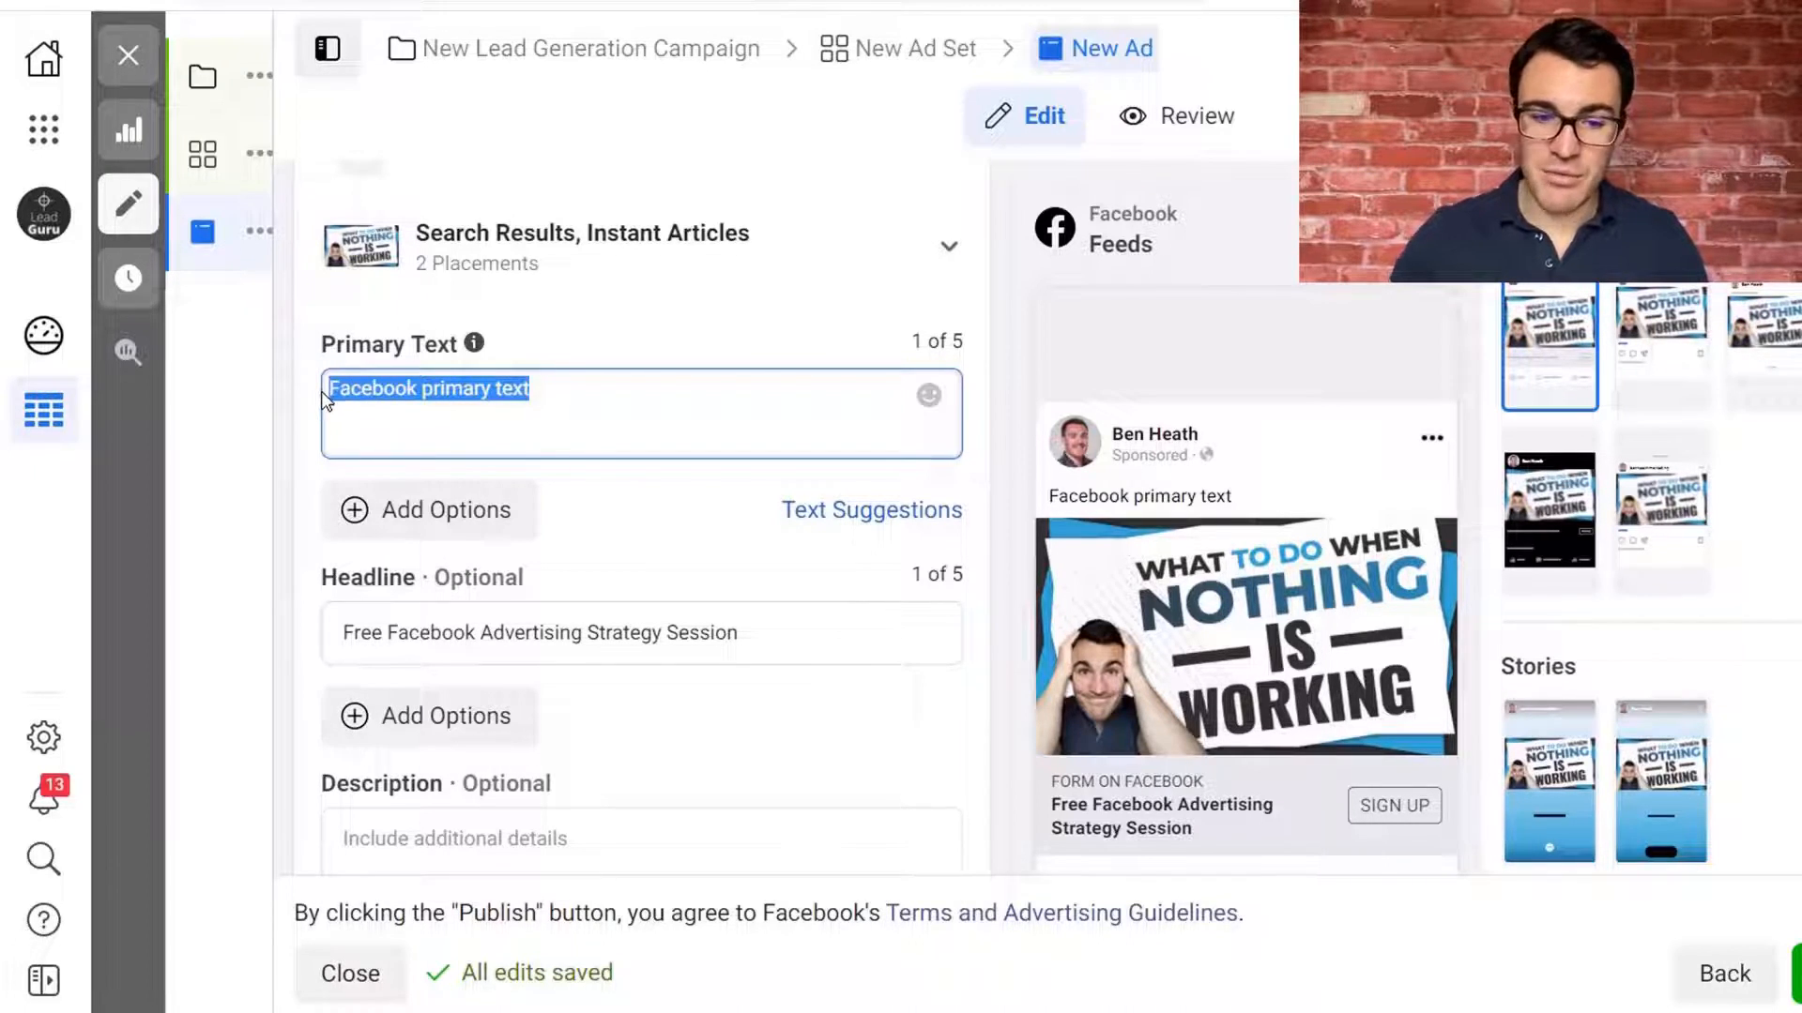
key("BackSpace")
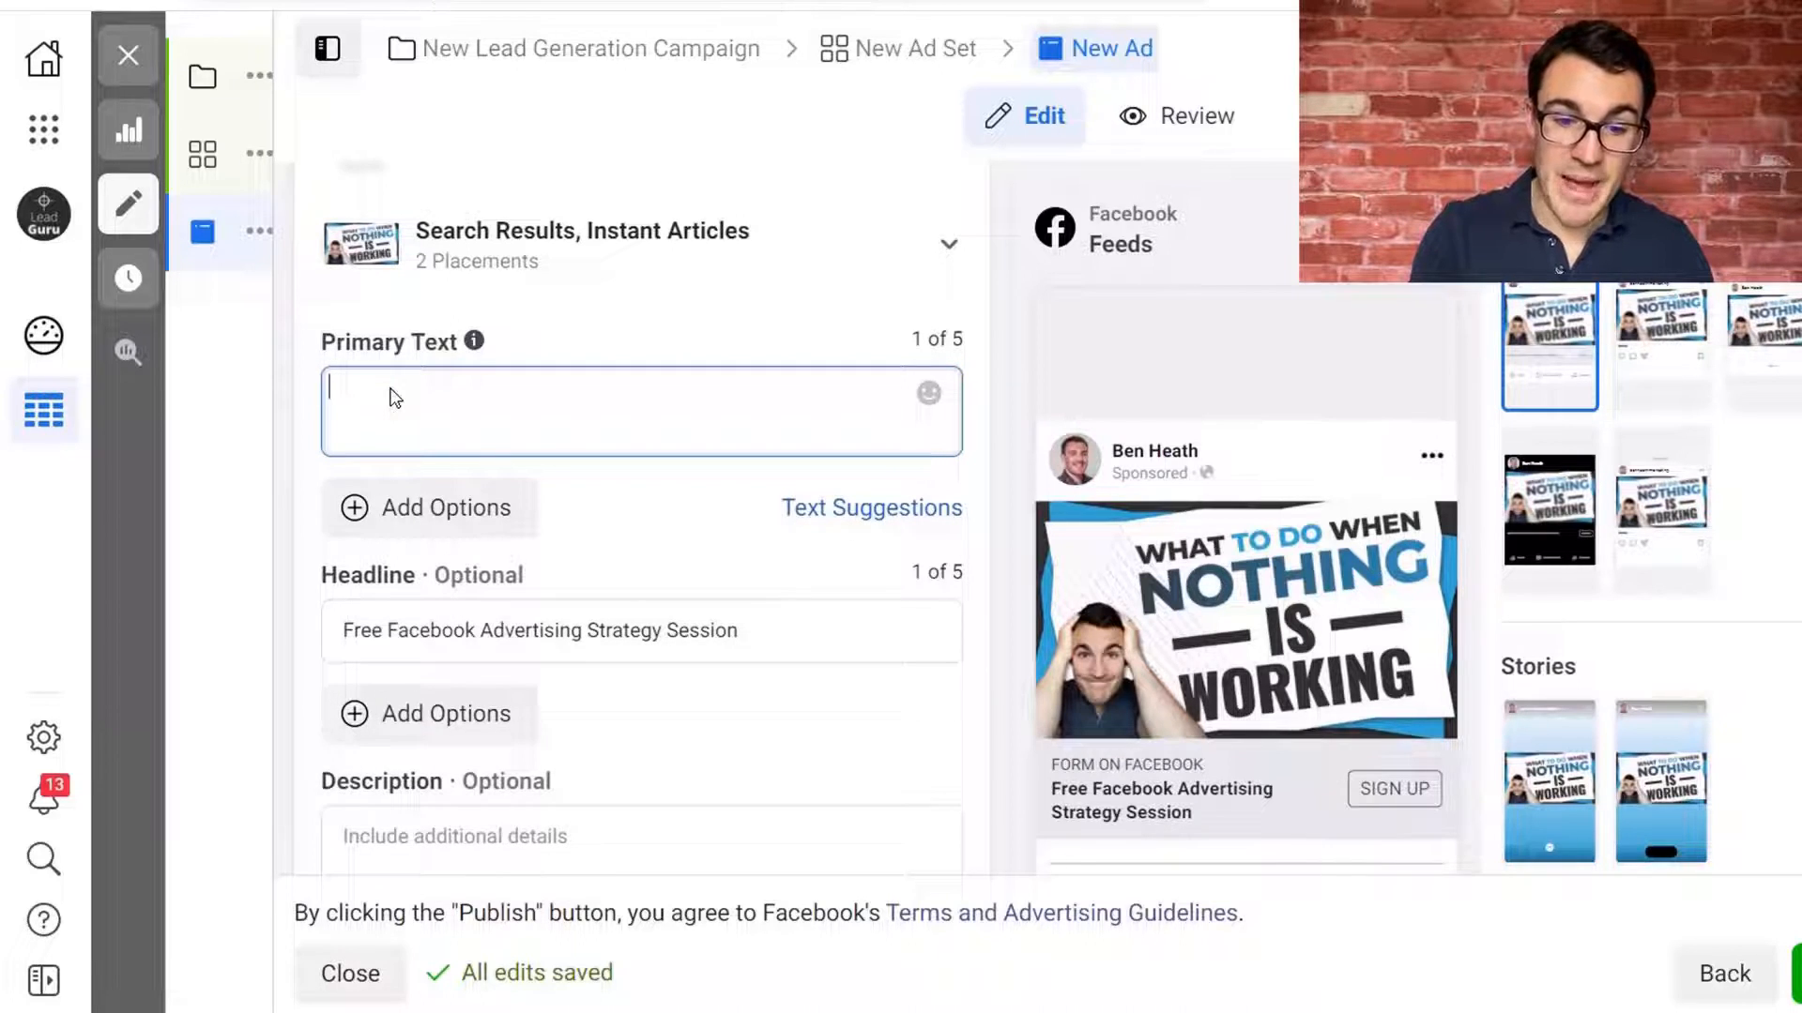
Fill in the primary text with the strategy-session copy starting "Struggling to make Facebook work for your business?", and separate its paragraphs with blank lines.
type("Struggling to make Facebook work for your business? We can help… As a Facebook advertising agency we’ve created hundreds of successful campaigns for our clients in many different industries. And right now we’re offering free 30-minute strategy sessions. Click the button below to sign up now!")
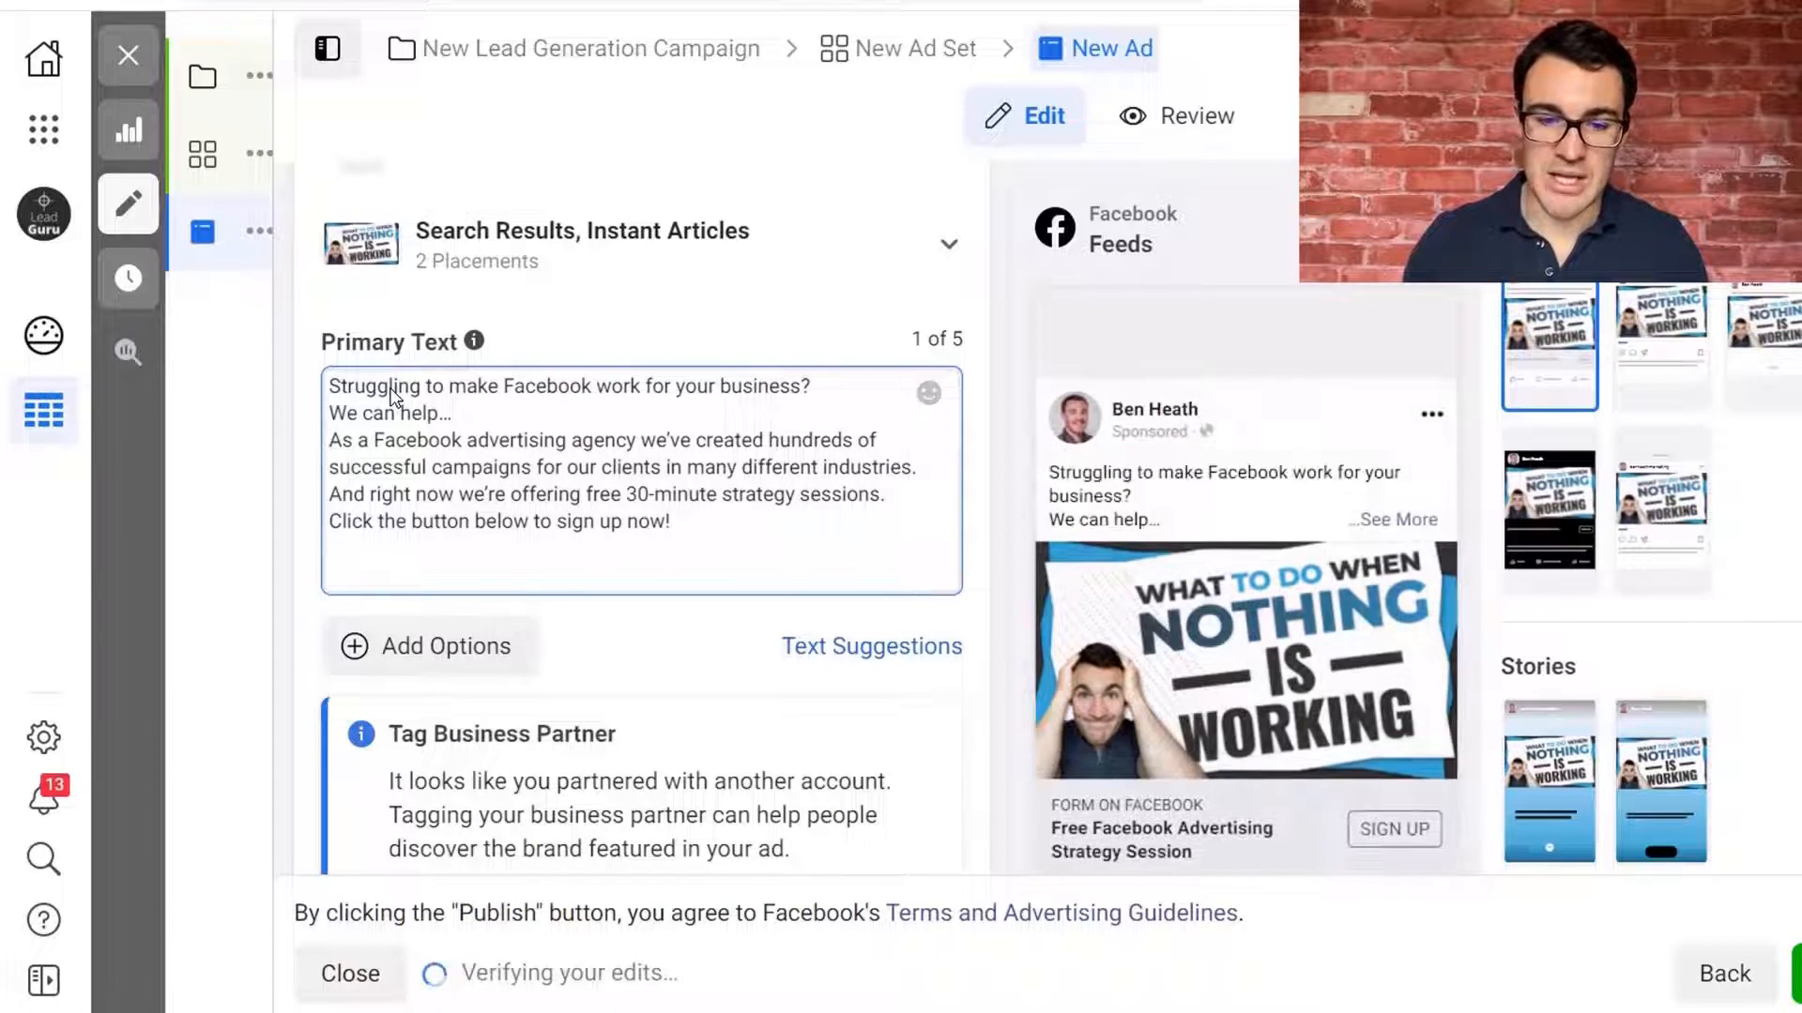
left_click(845, 388)
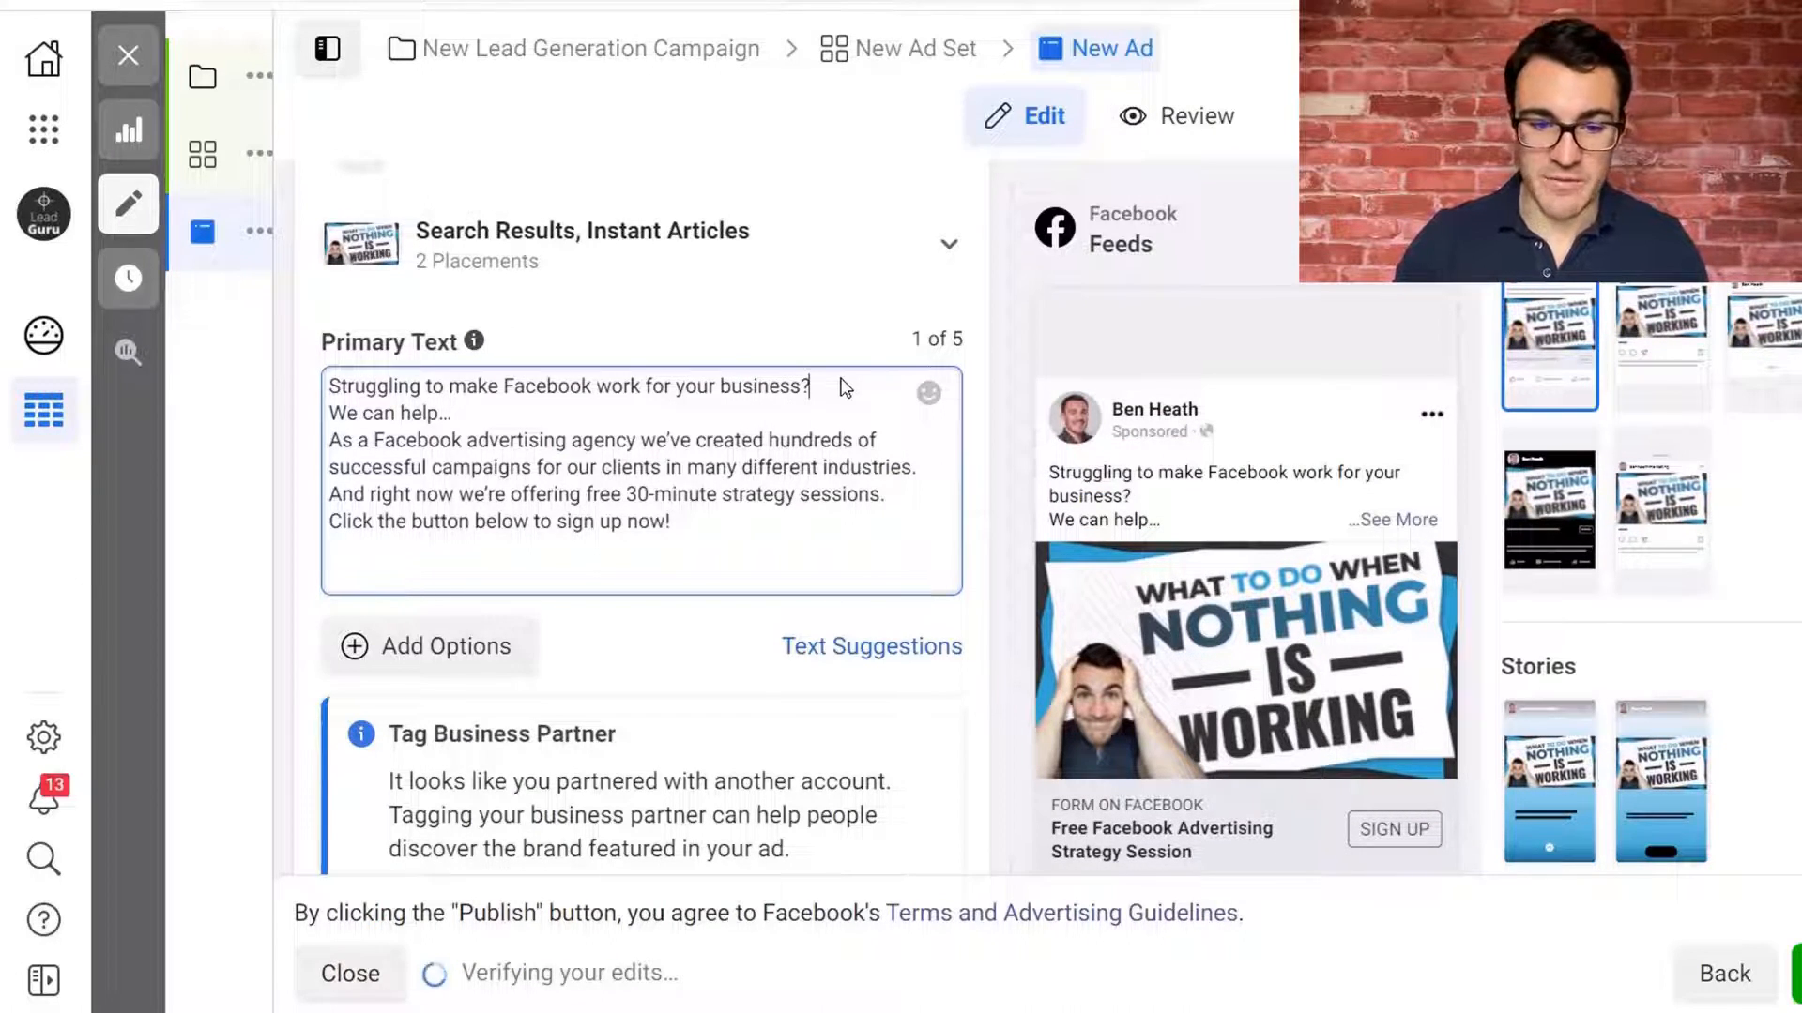
key("Return")
left_click(611, 440)
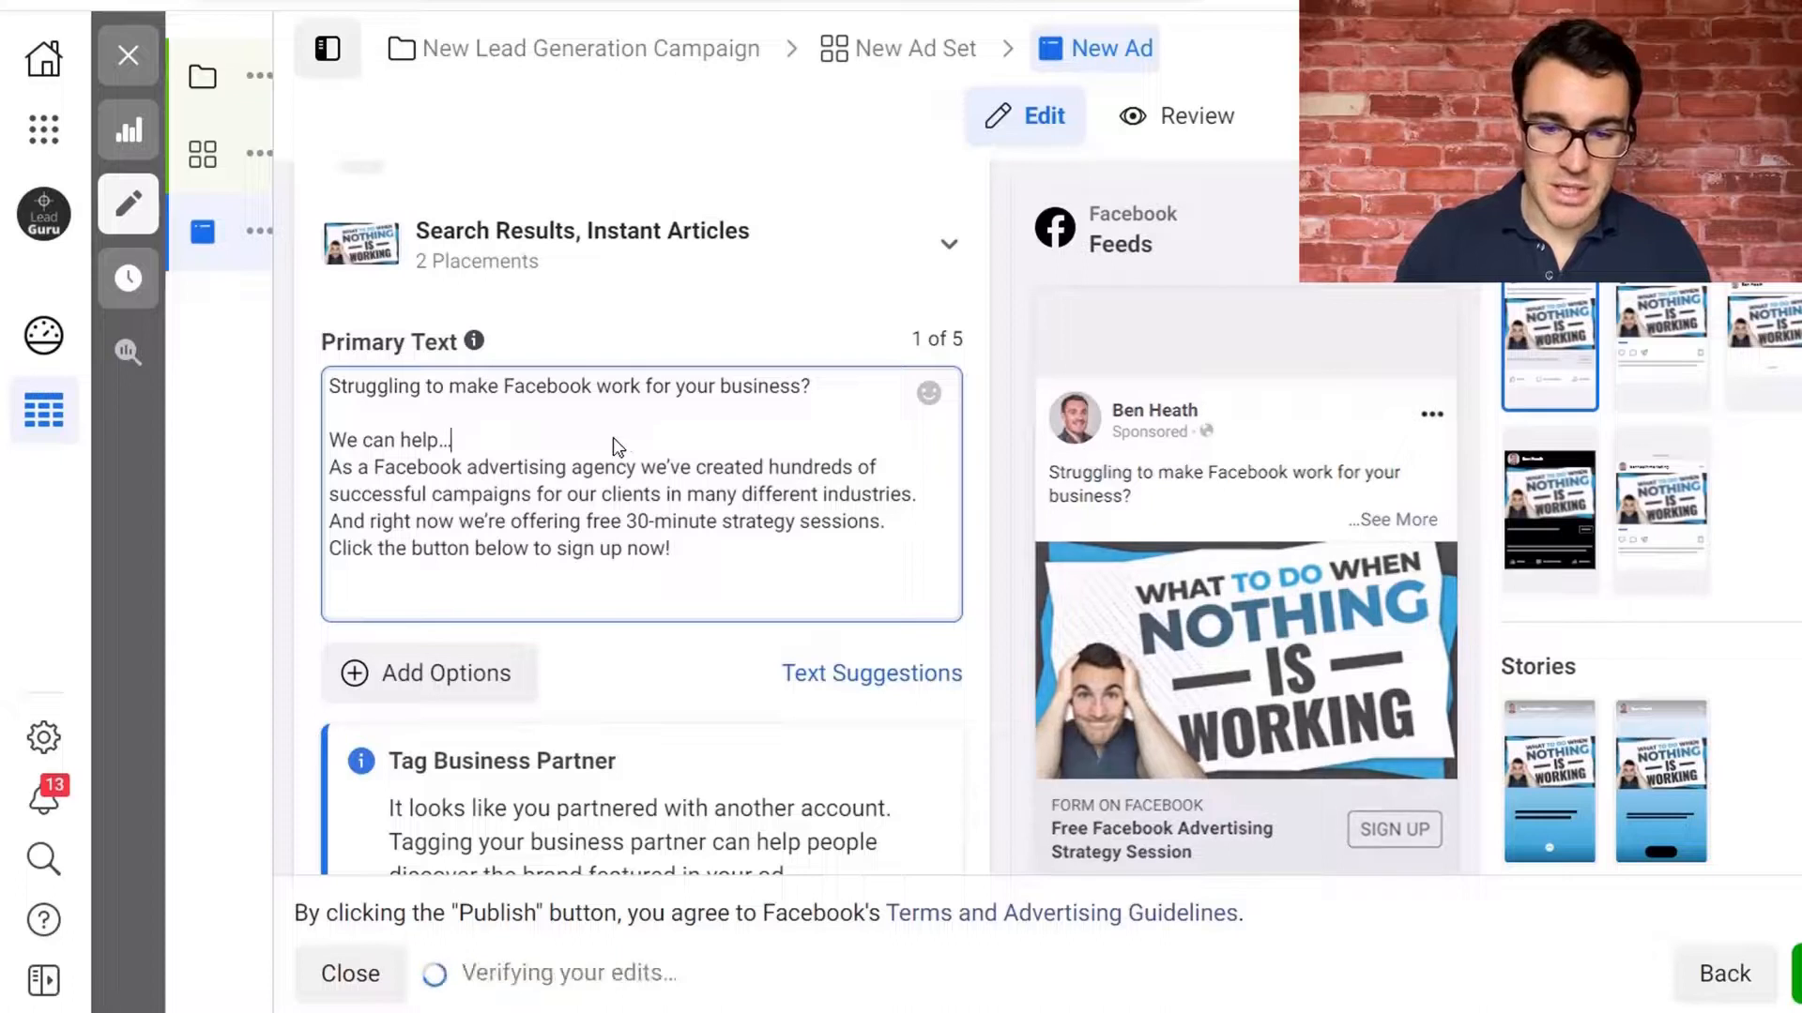
key("Return")
left_click(933, 517)
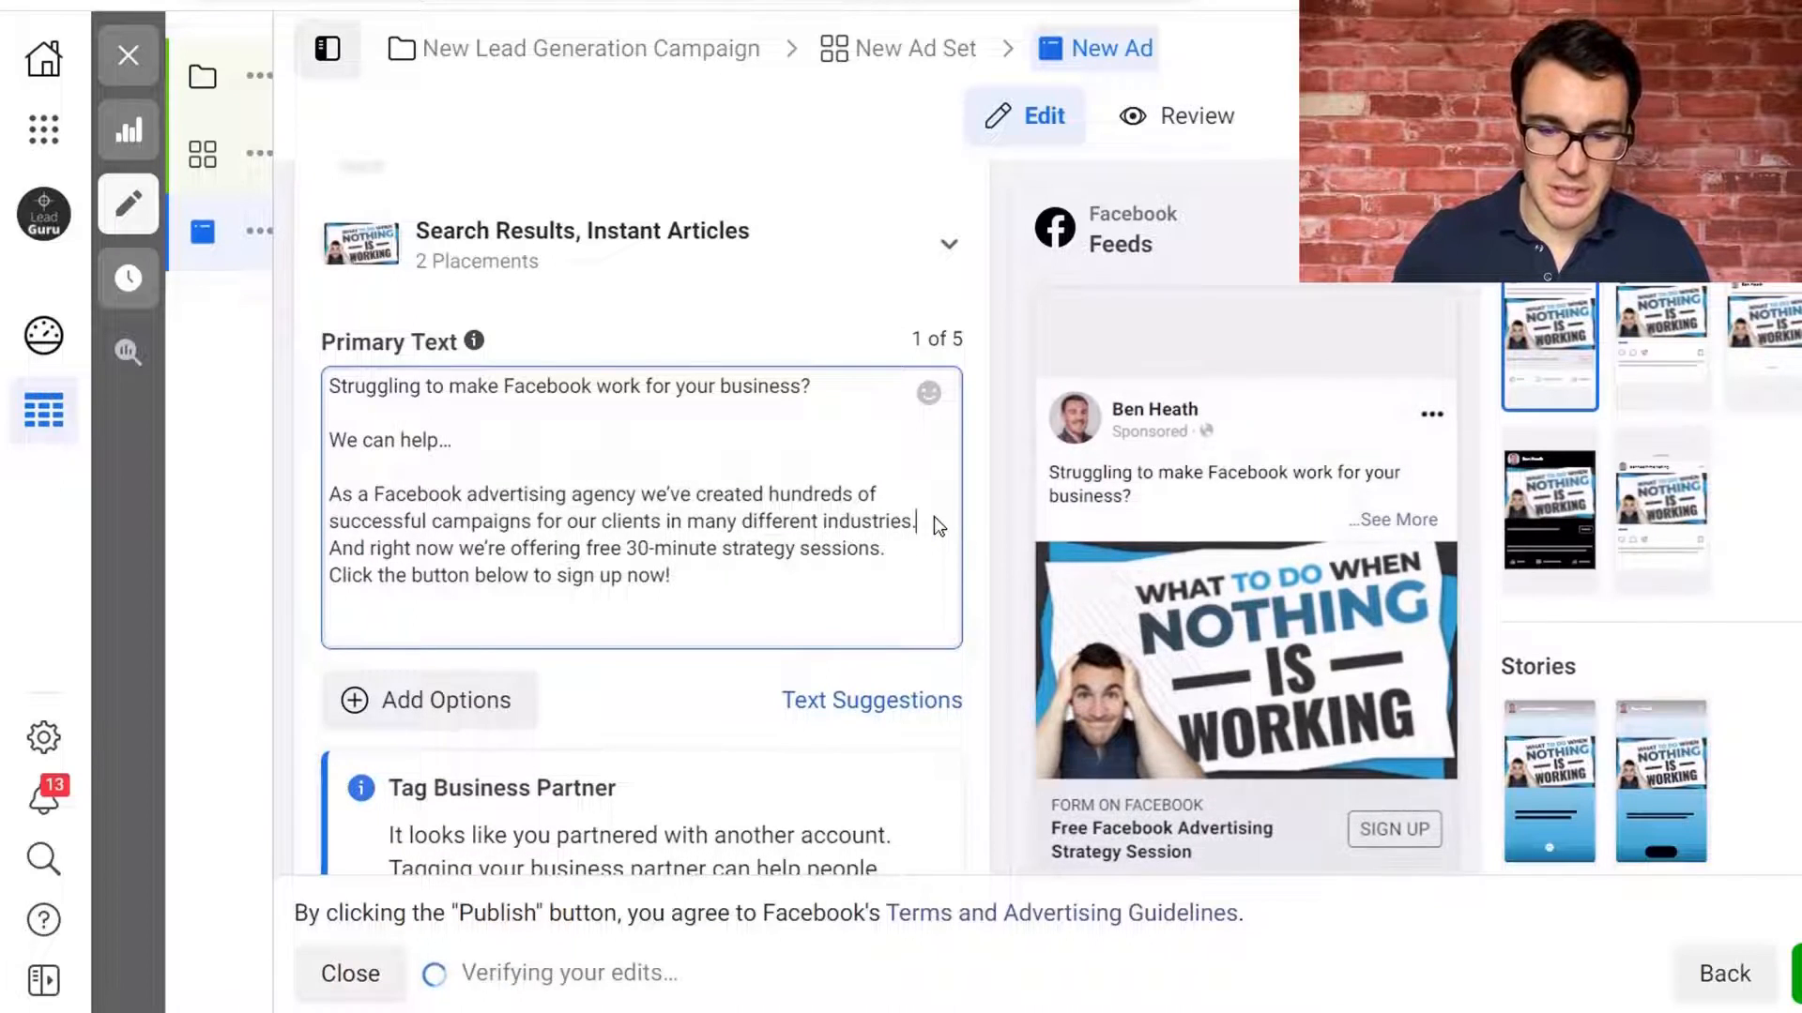
key("Return")
left_click(896, 575)
key("Return")
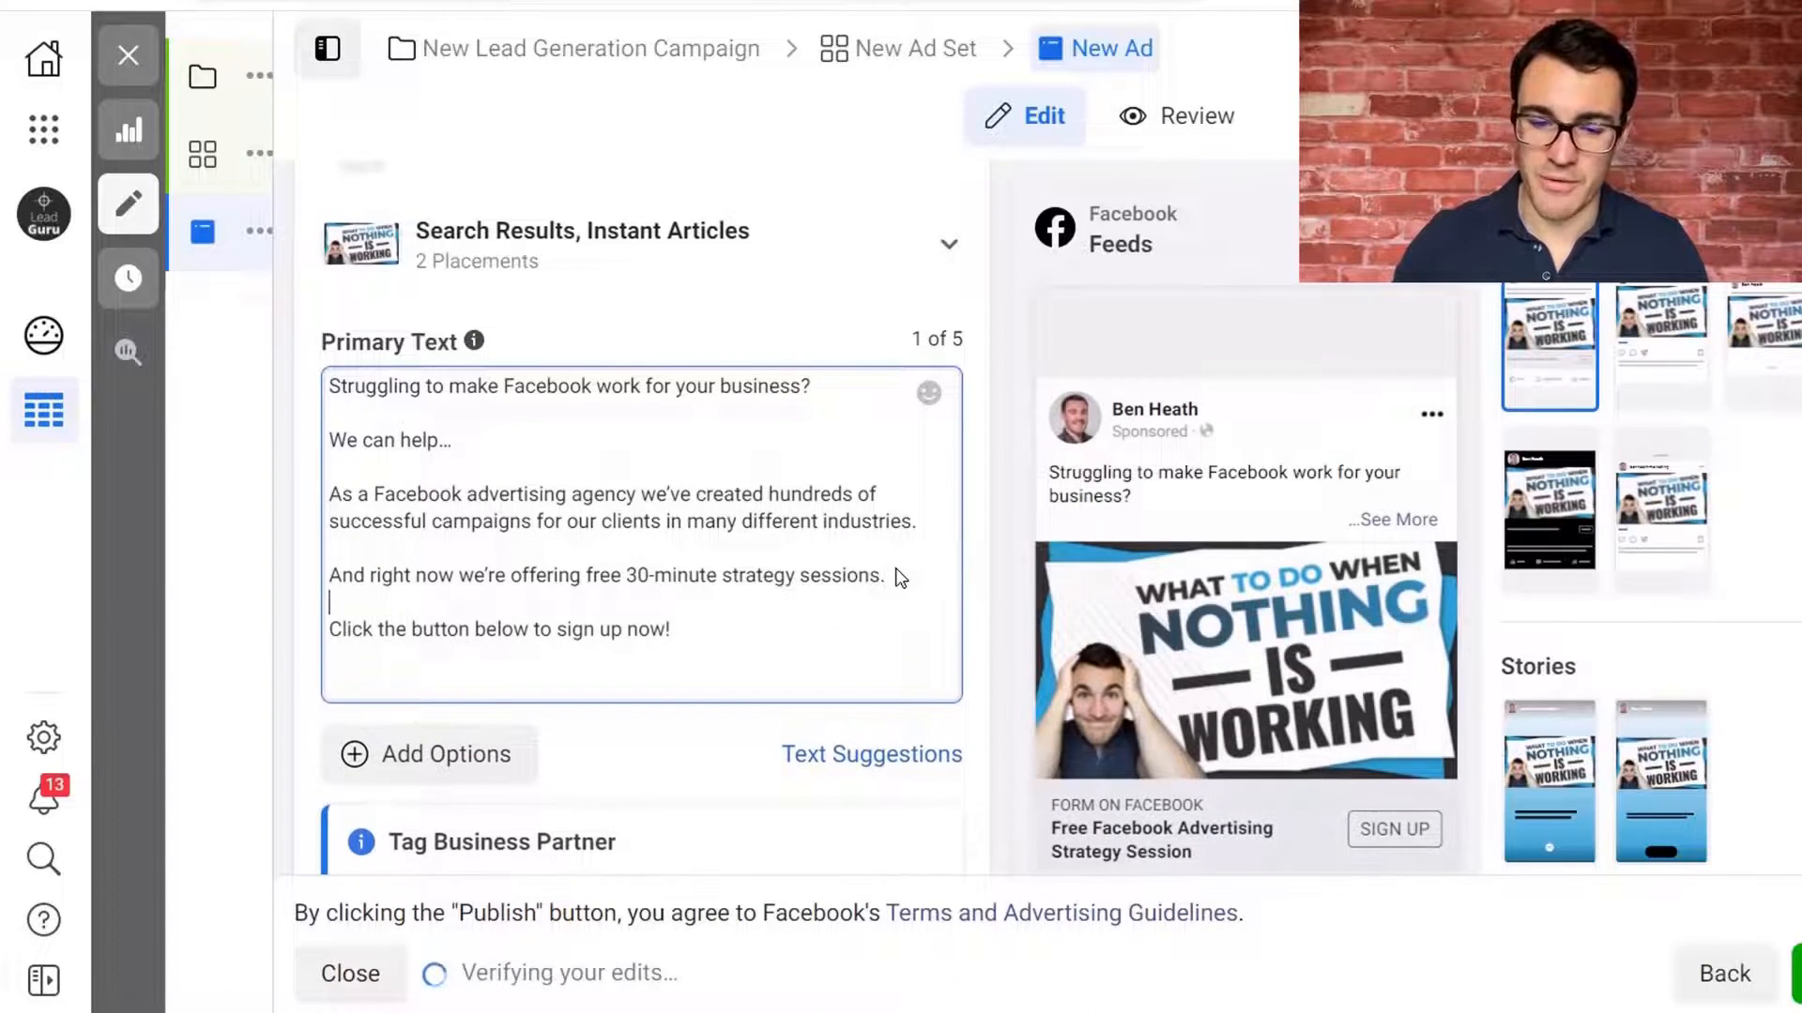
left_click(611, 667)
key("Return")
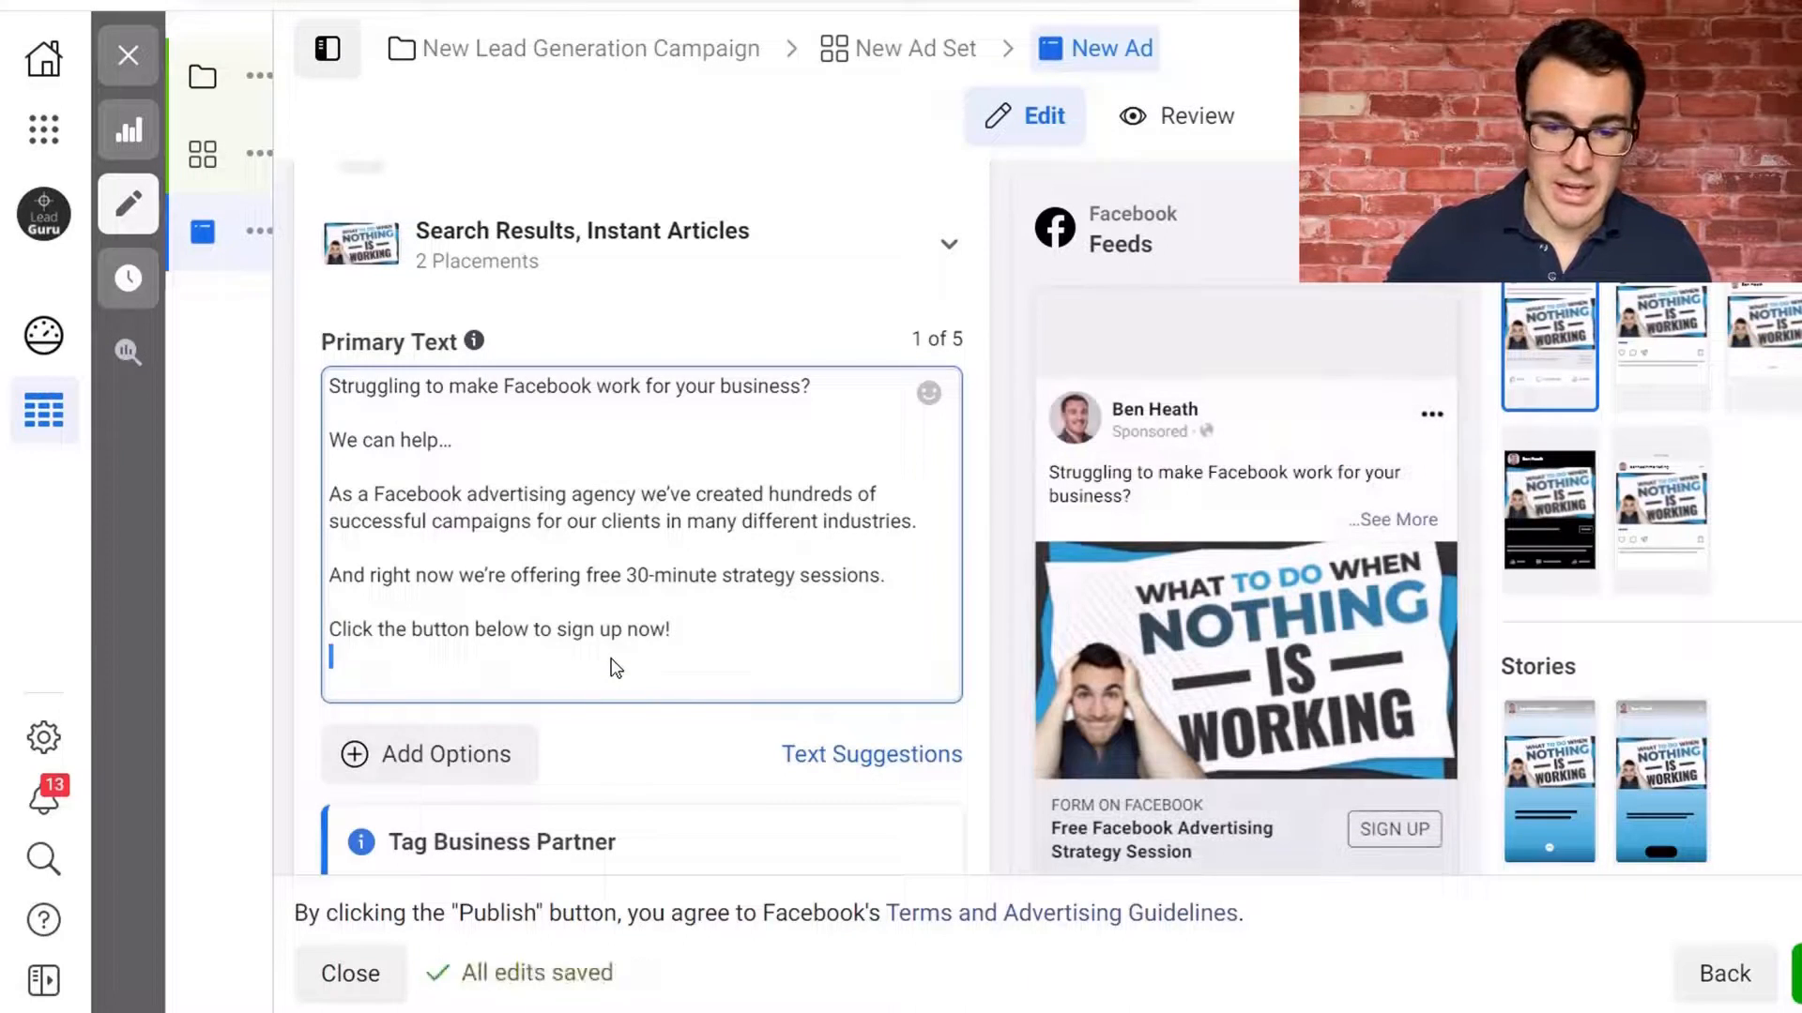
key("BackSpace")
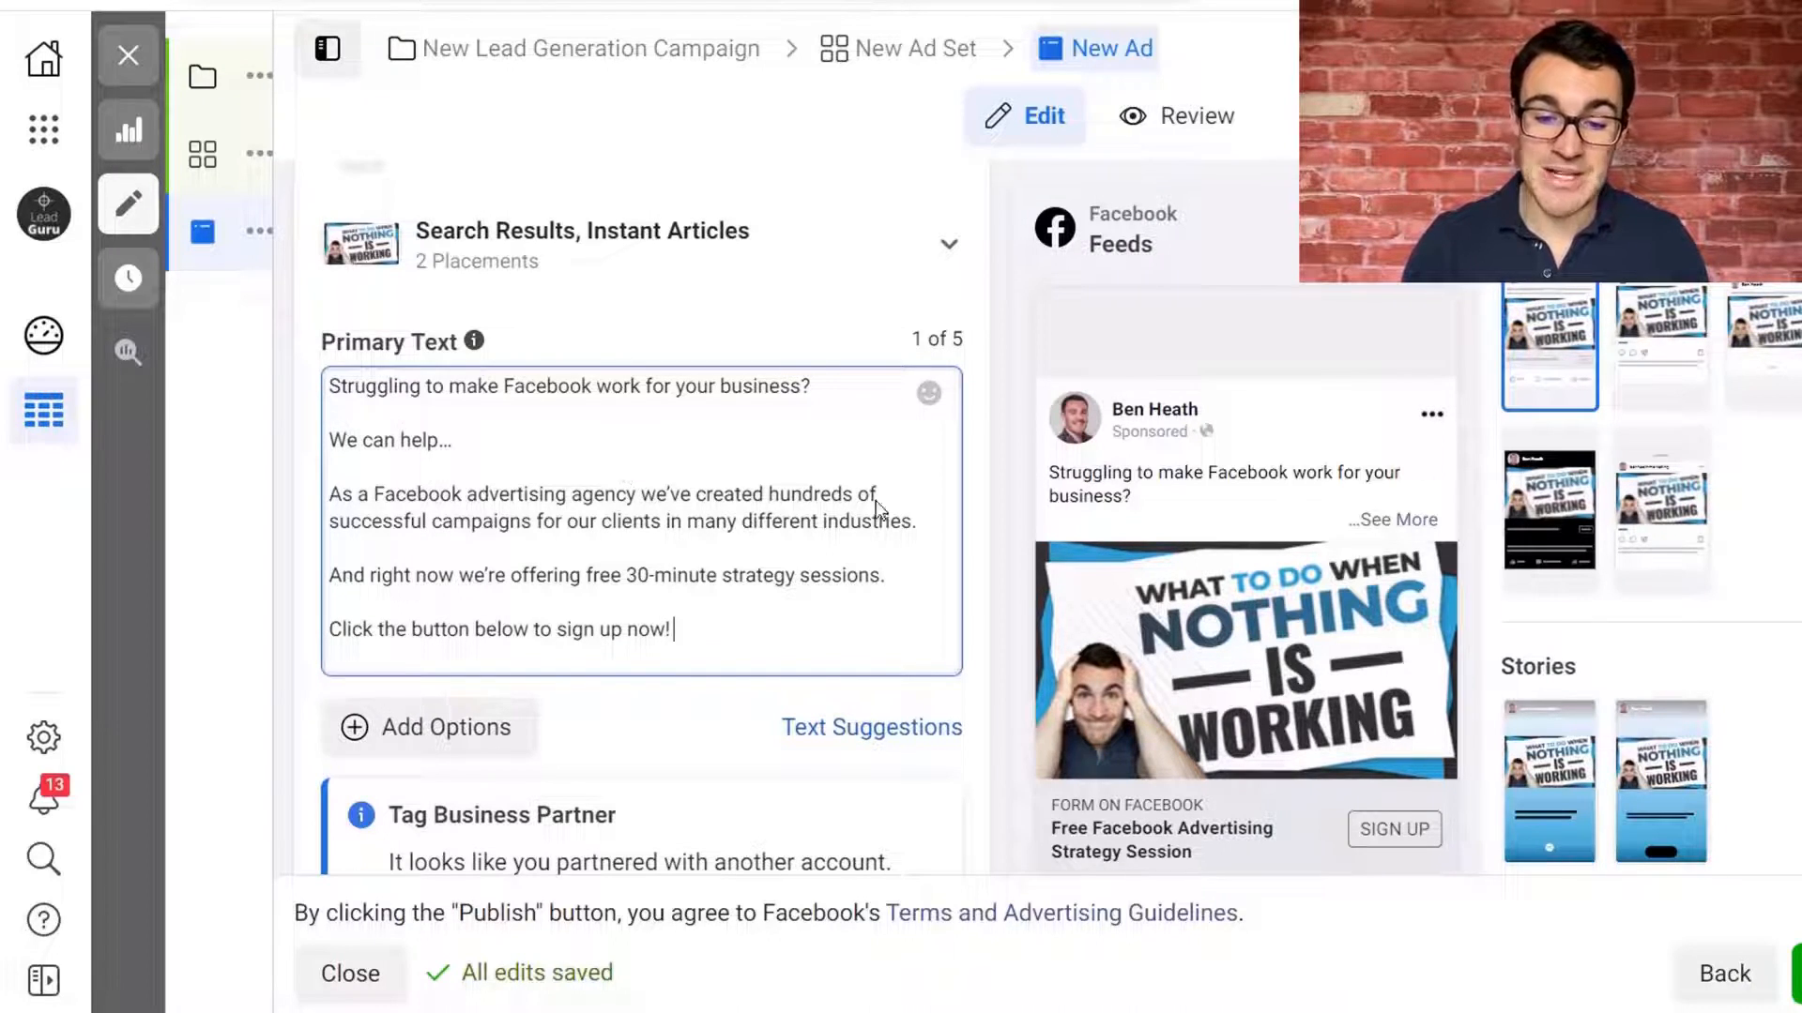
Review the primary text's agency credentials, its "right now" offer of free 30-minute strategy sessions, and its opening question.
left_click_drag(918, 522, 364, 504)
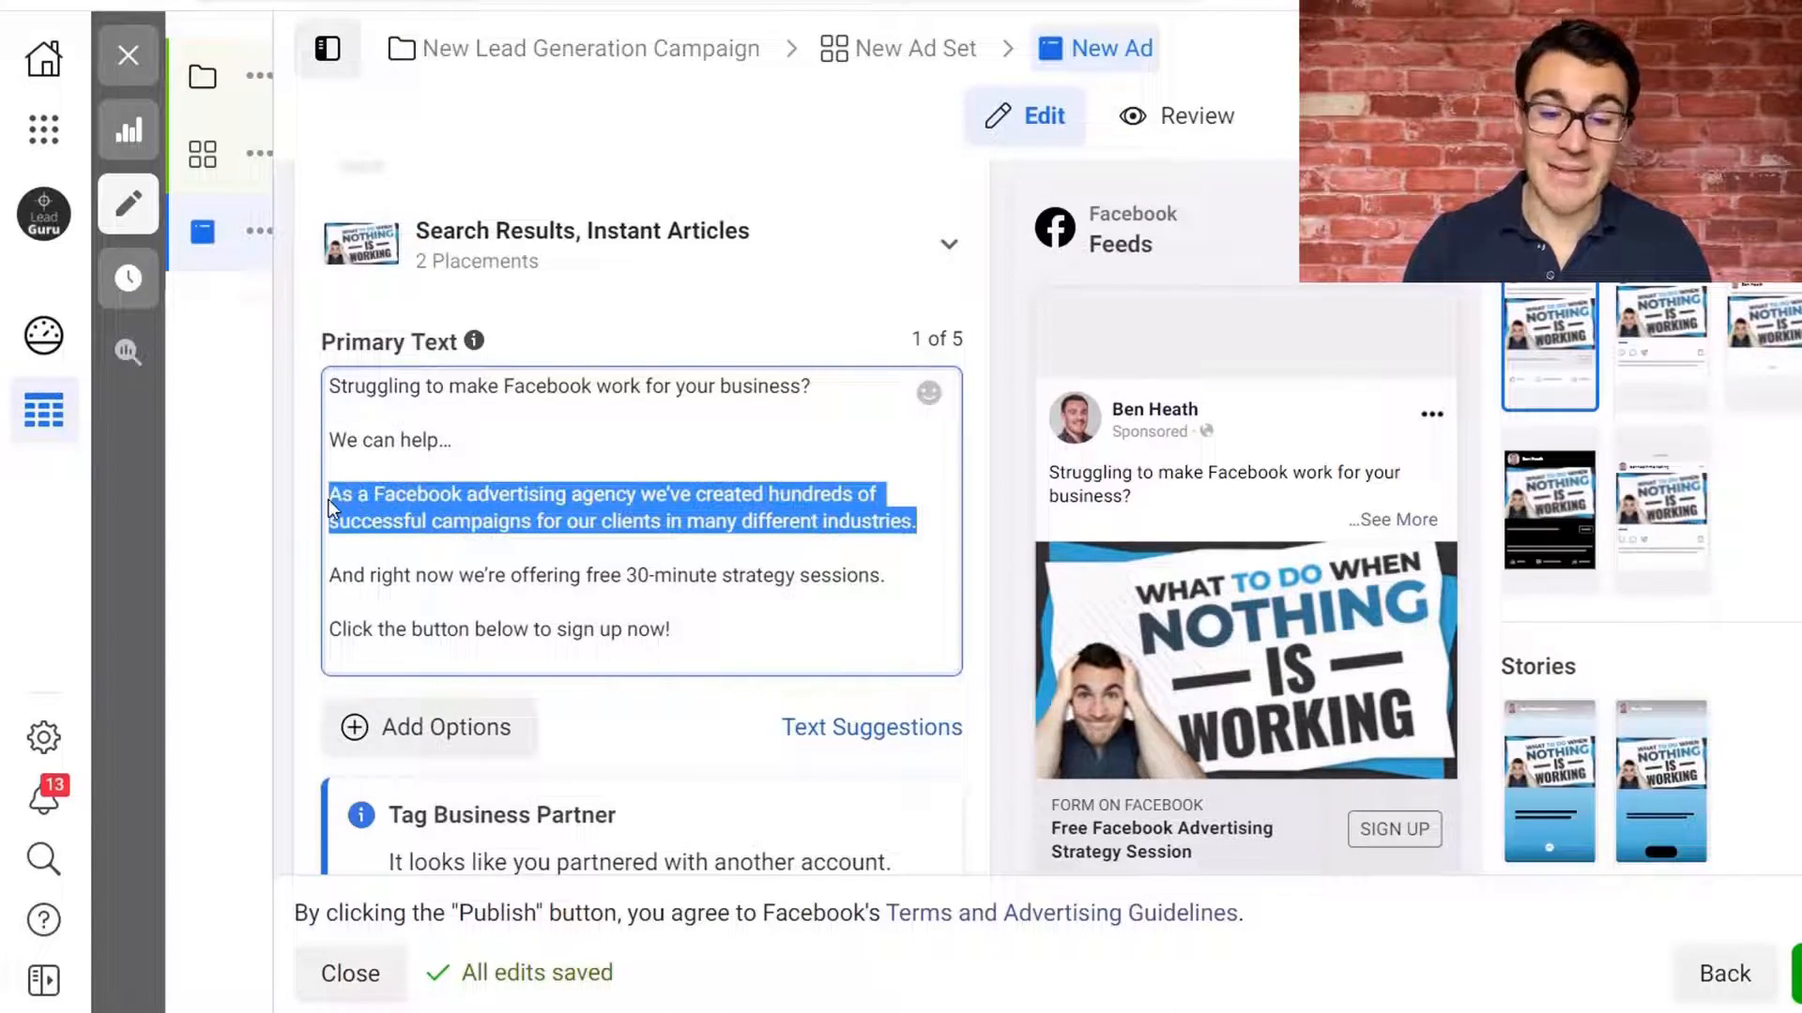
left_click(615, 475)
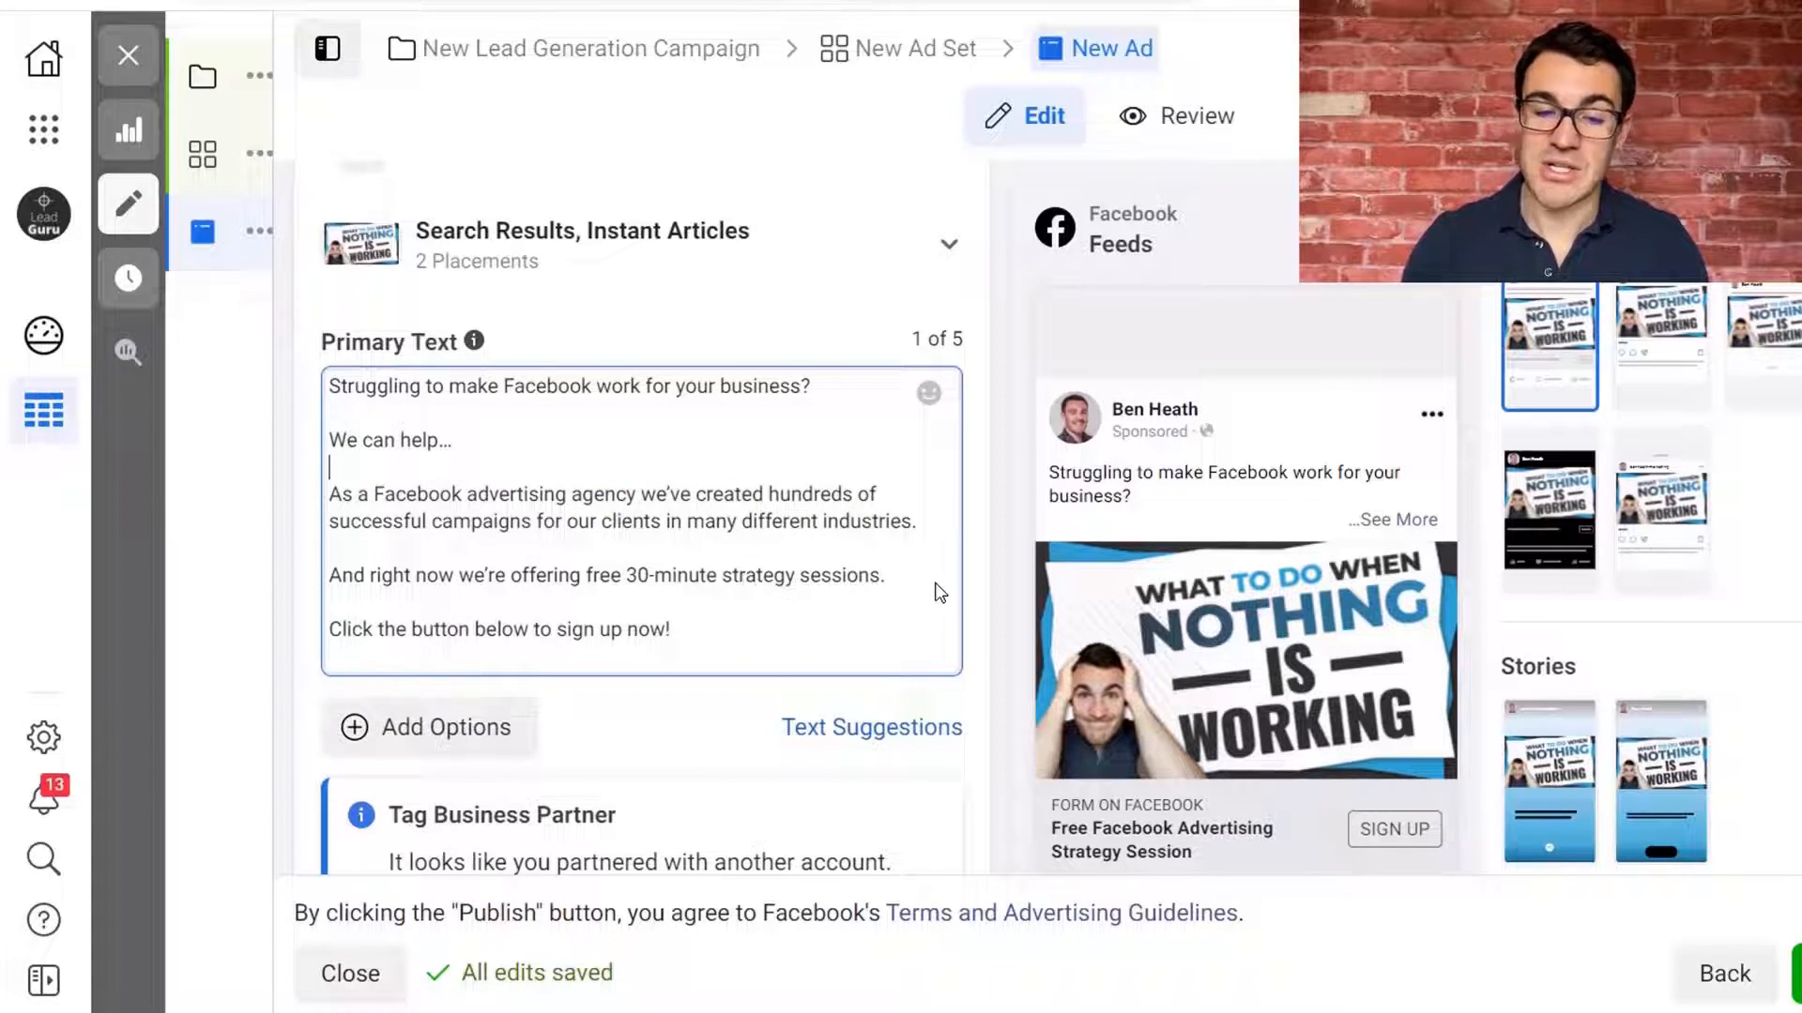
left_click_drag(921, 589, 346, 550)
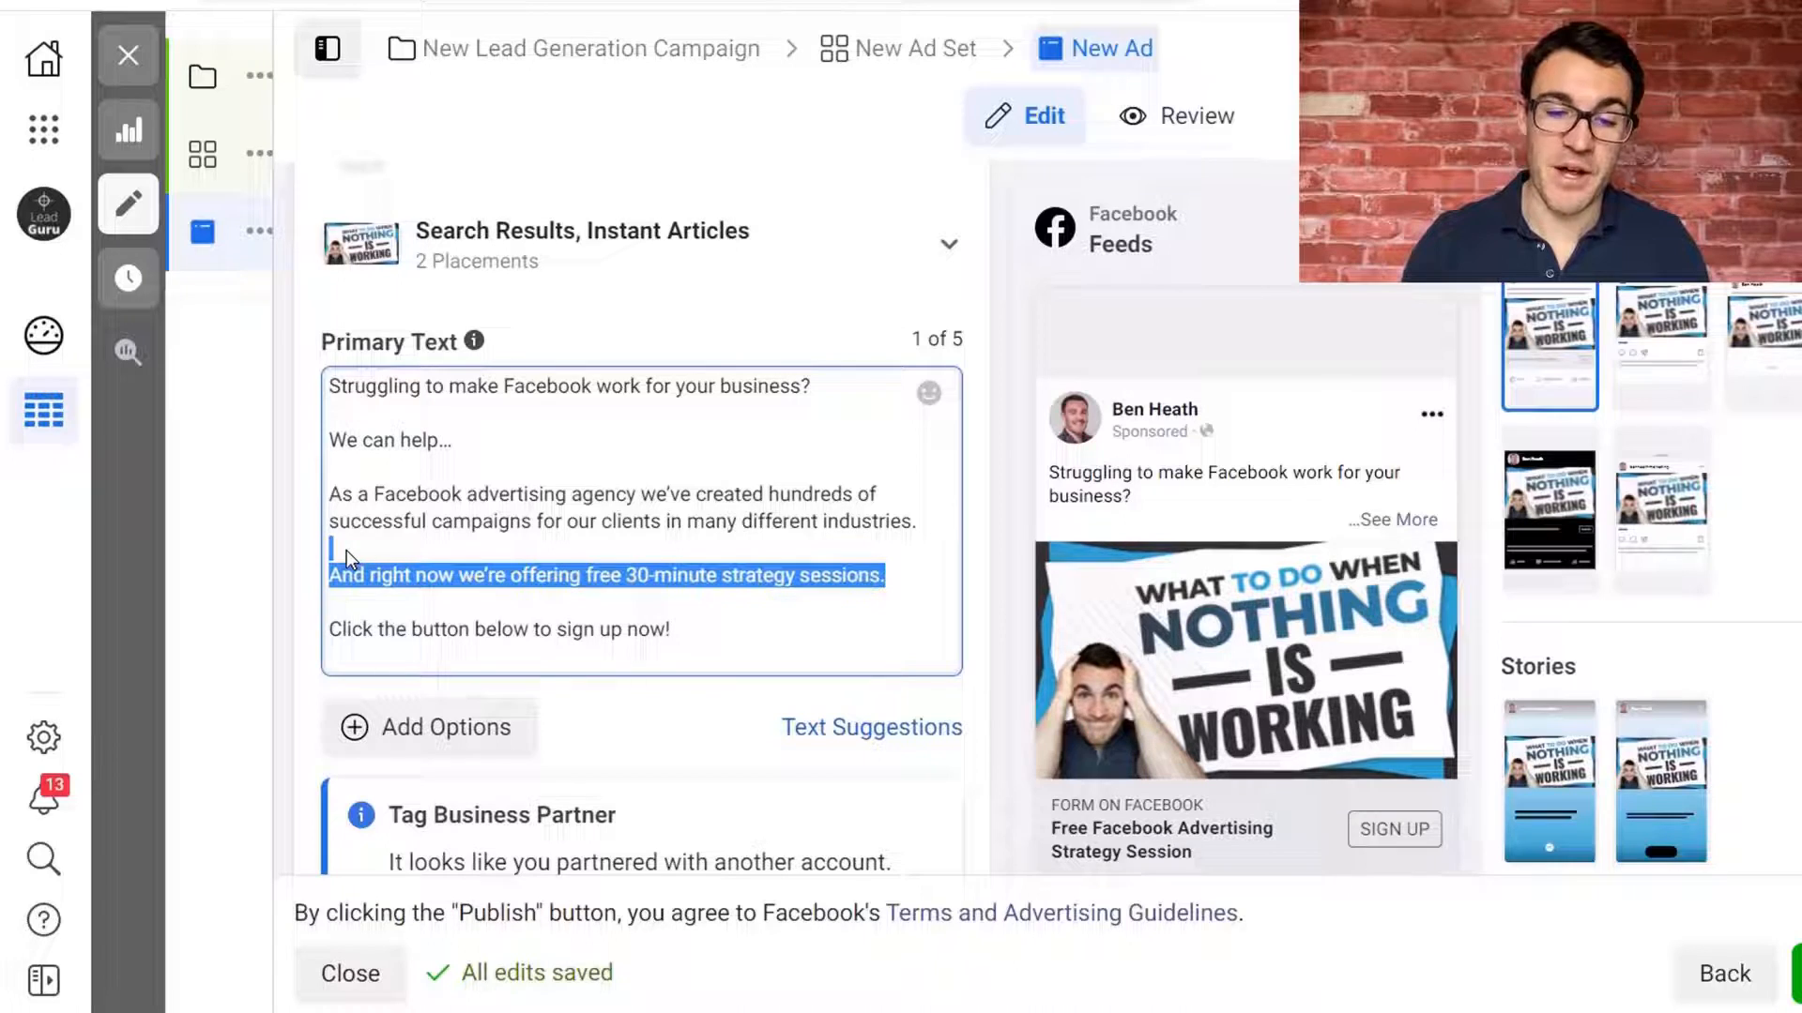
left_click(431, 576)
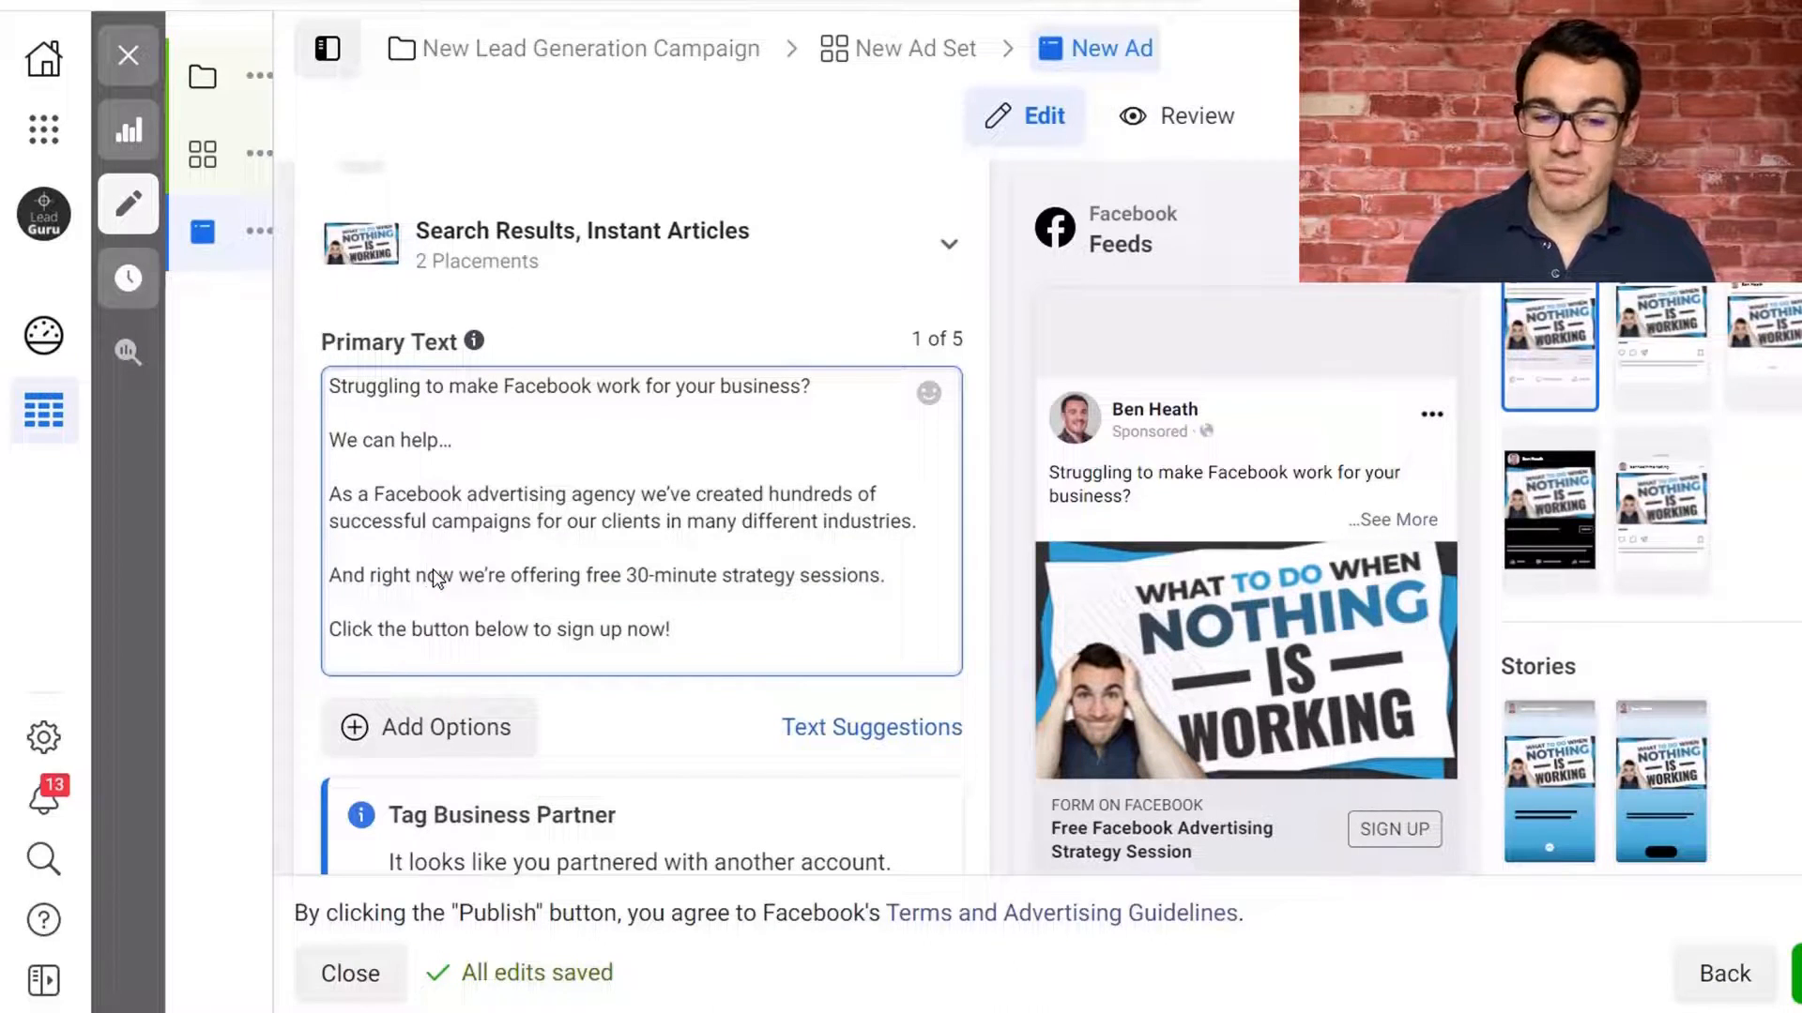
left_click_drag(459, 575, 367, 576)
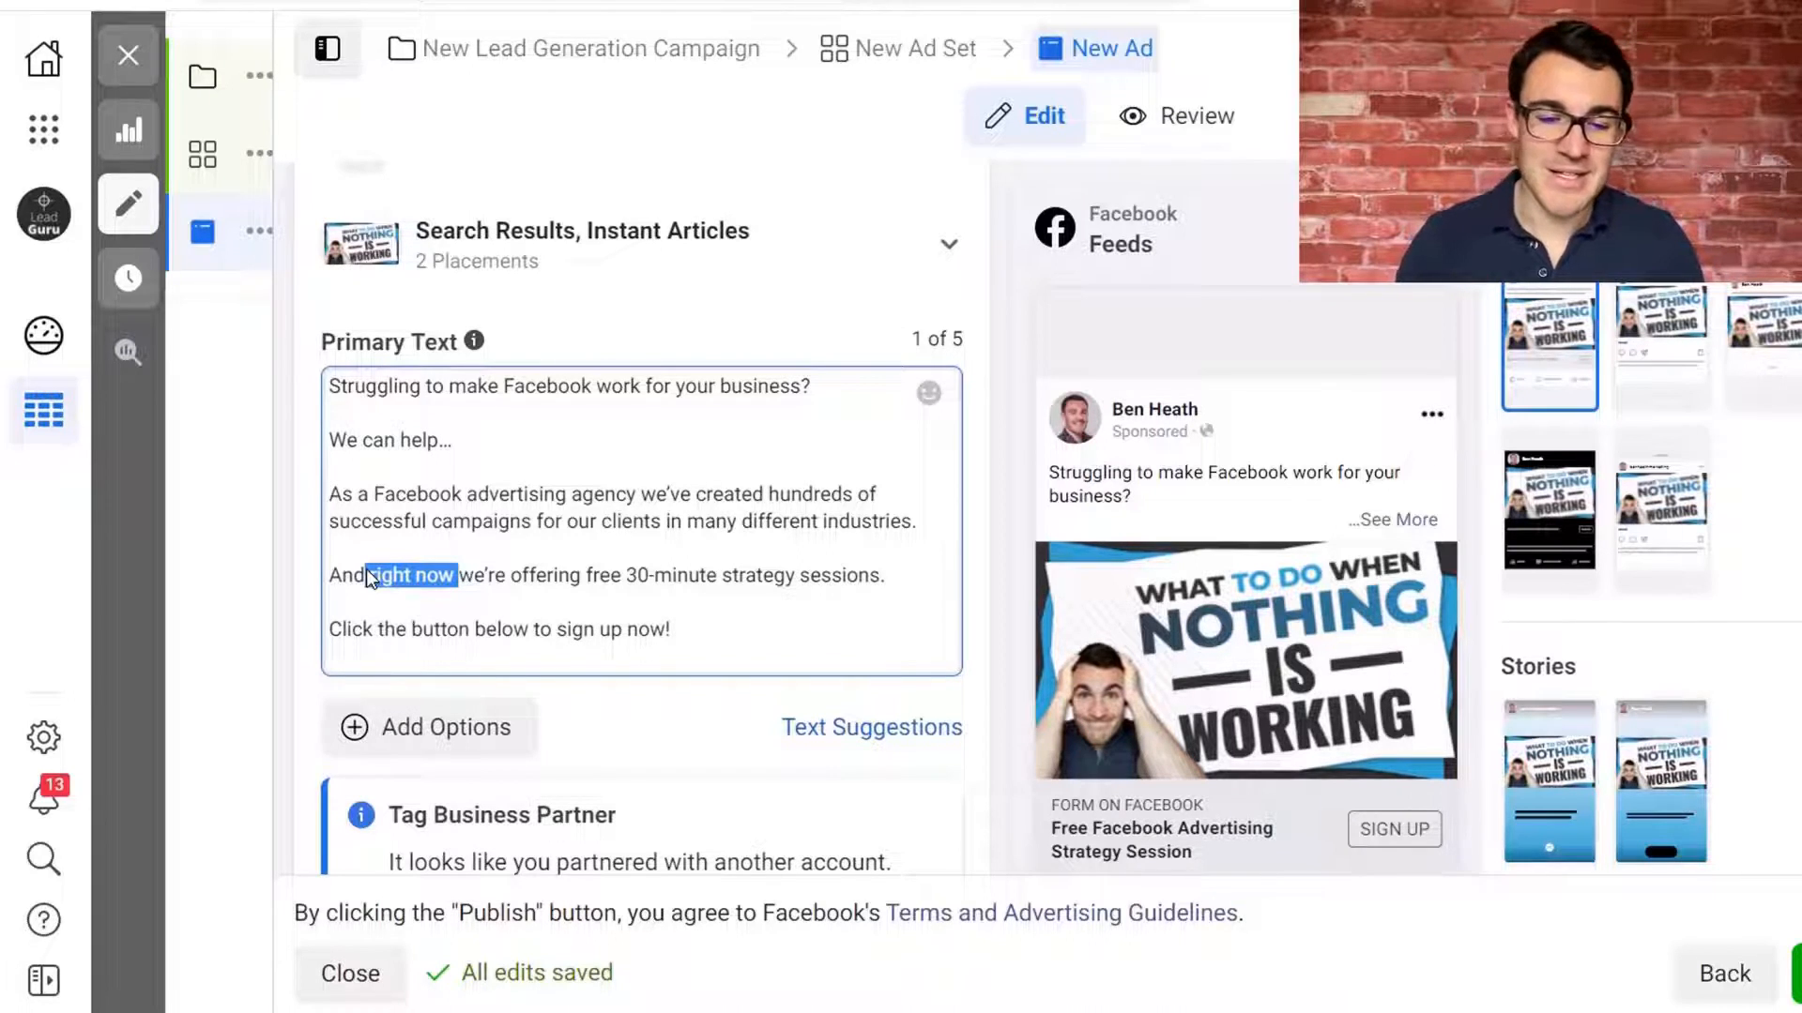
left_click(711, 638)
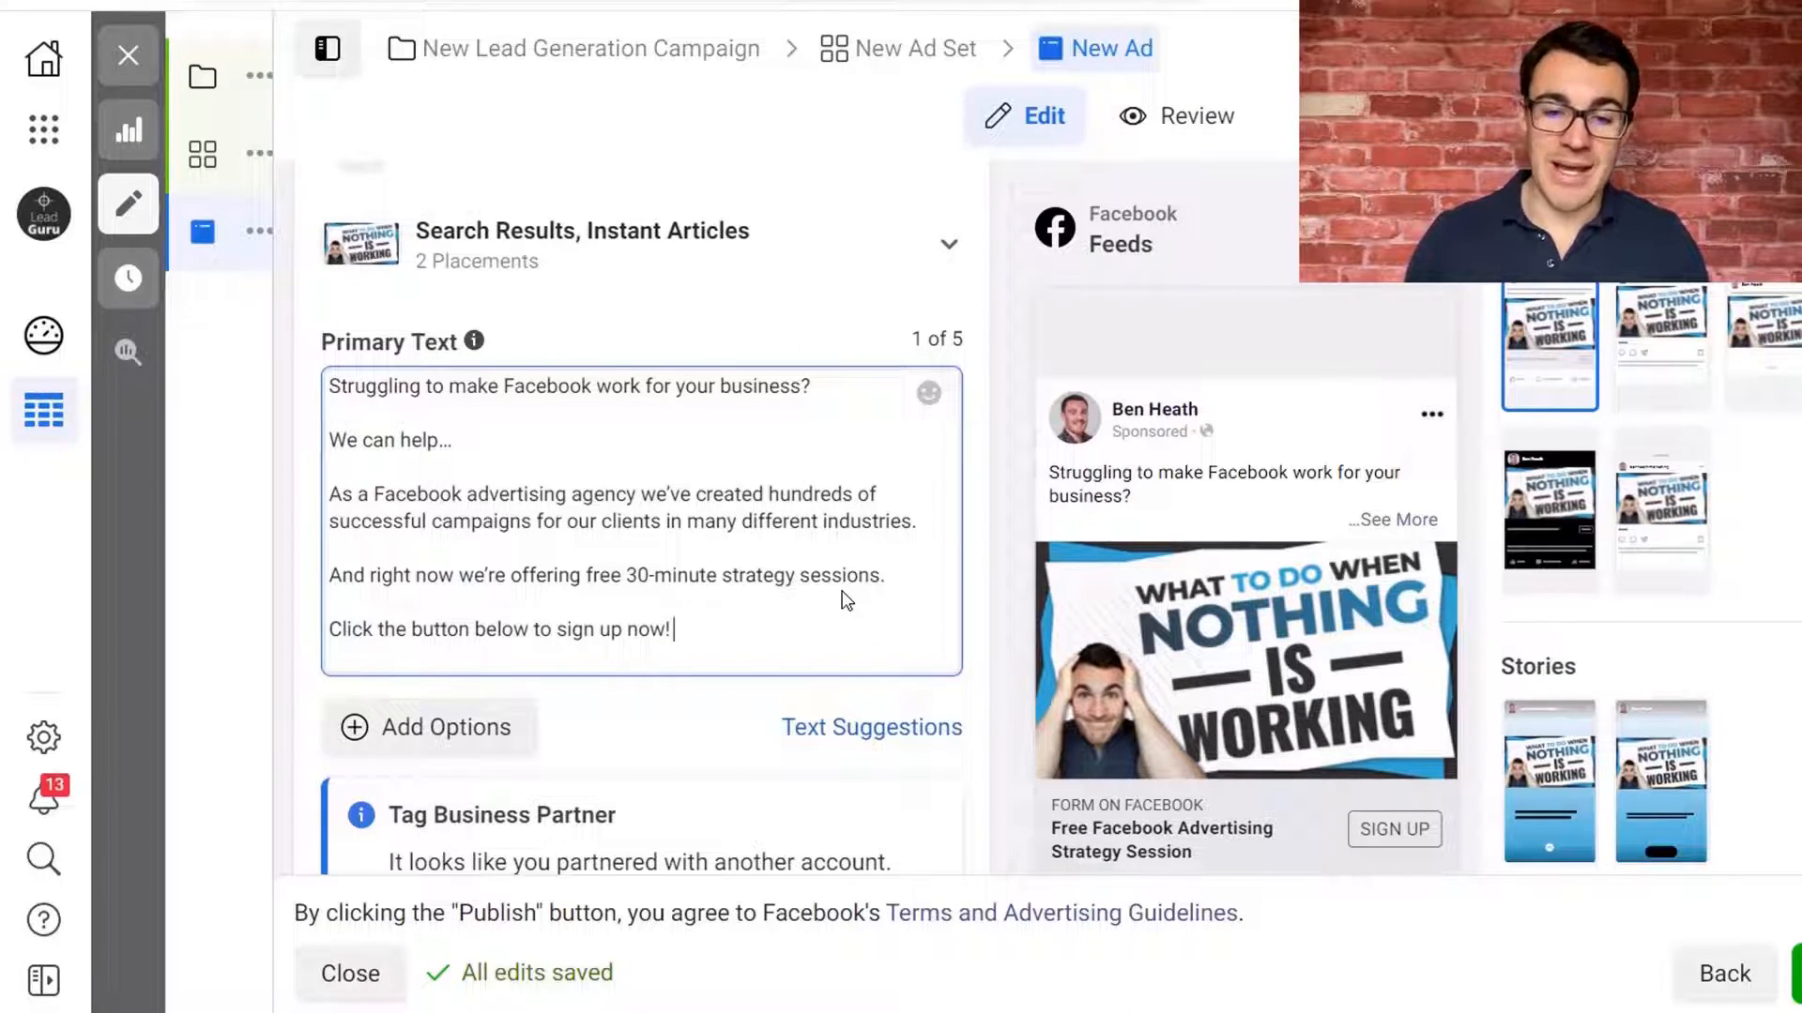
left_click_drag(758, 386, 445, 385)
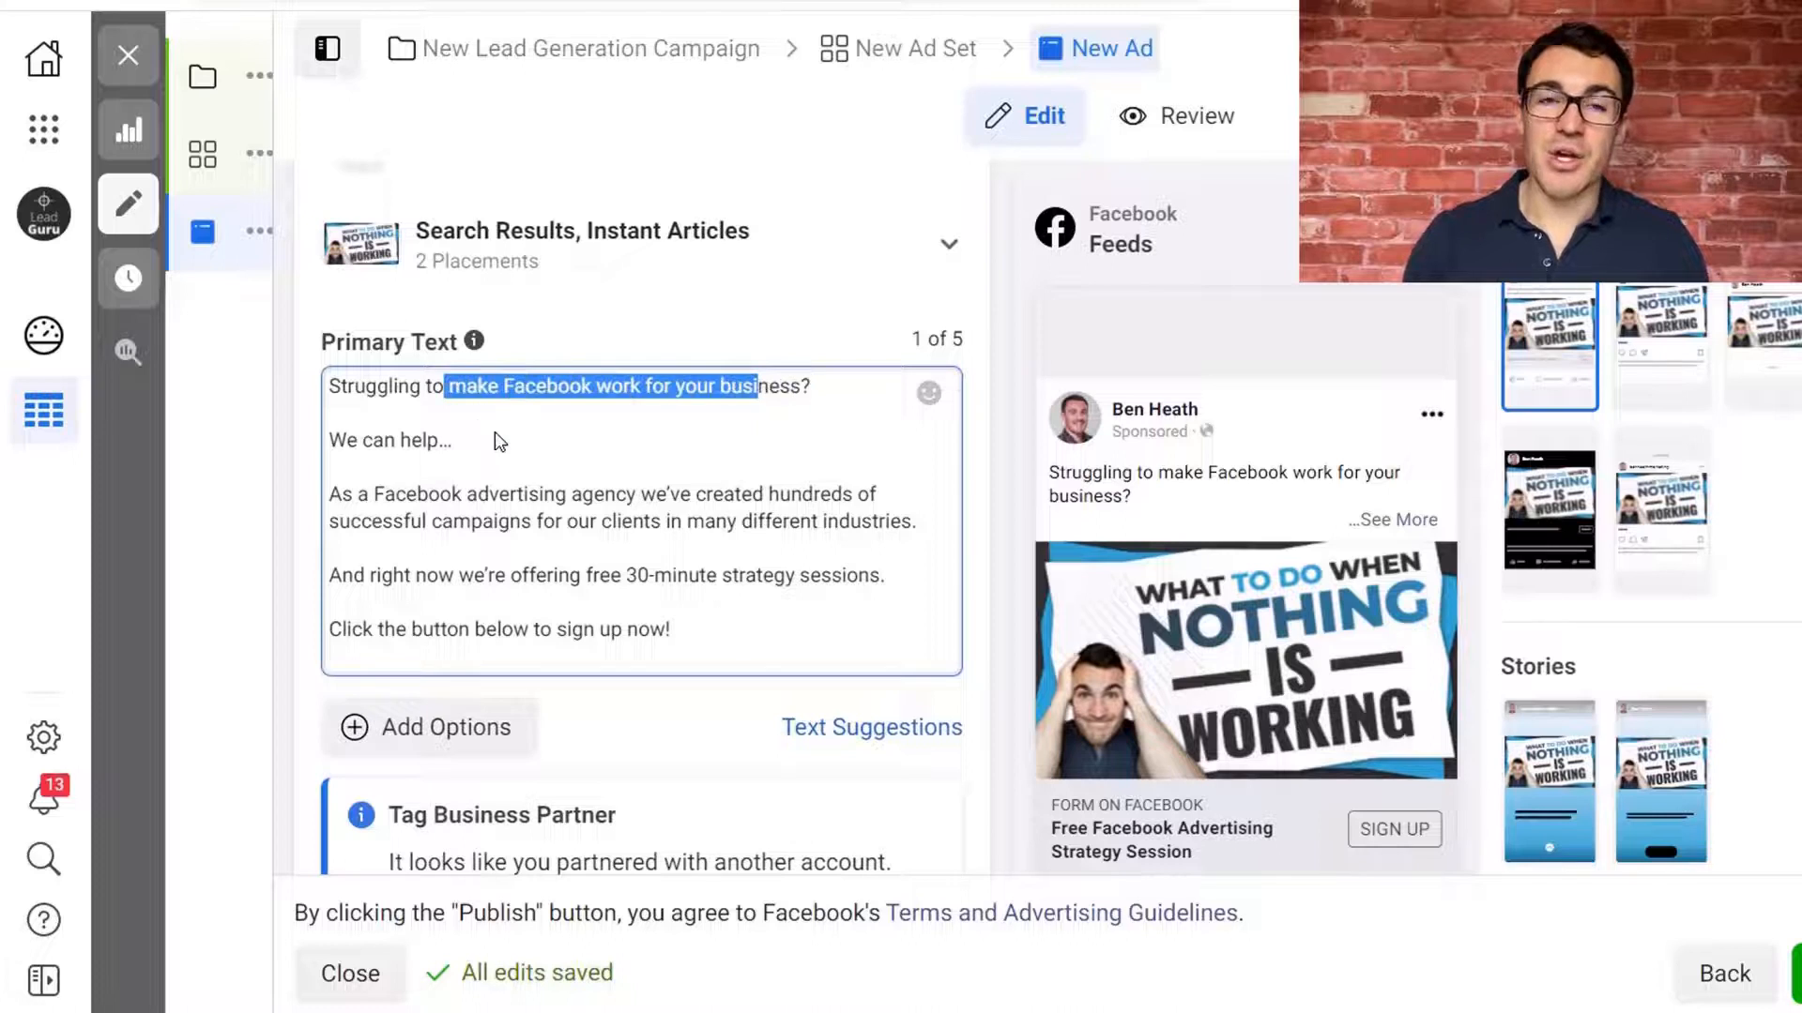
left_click(495, 432)
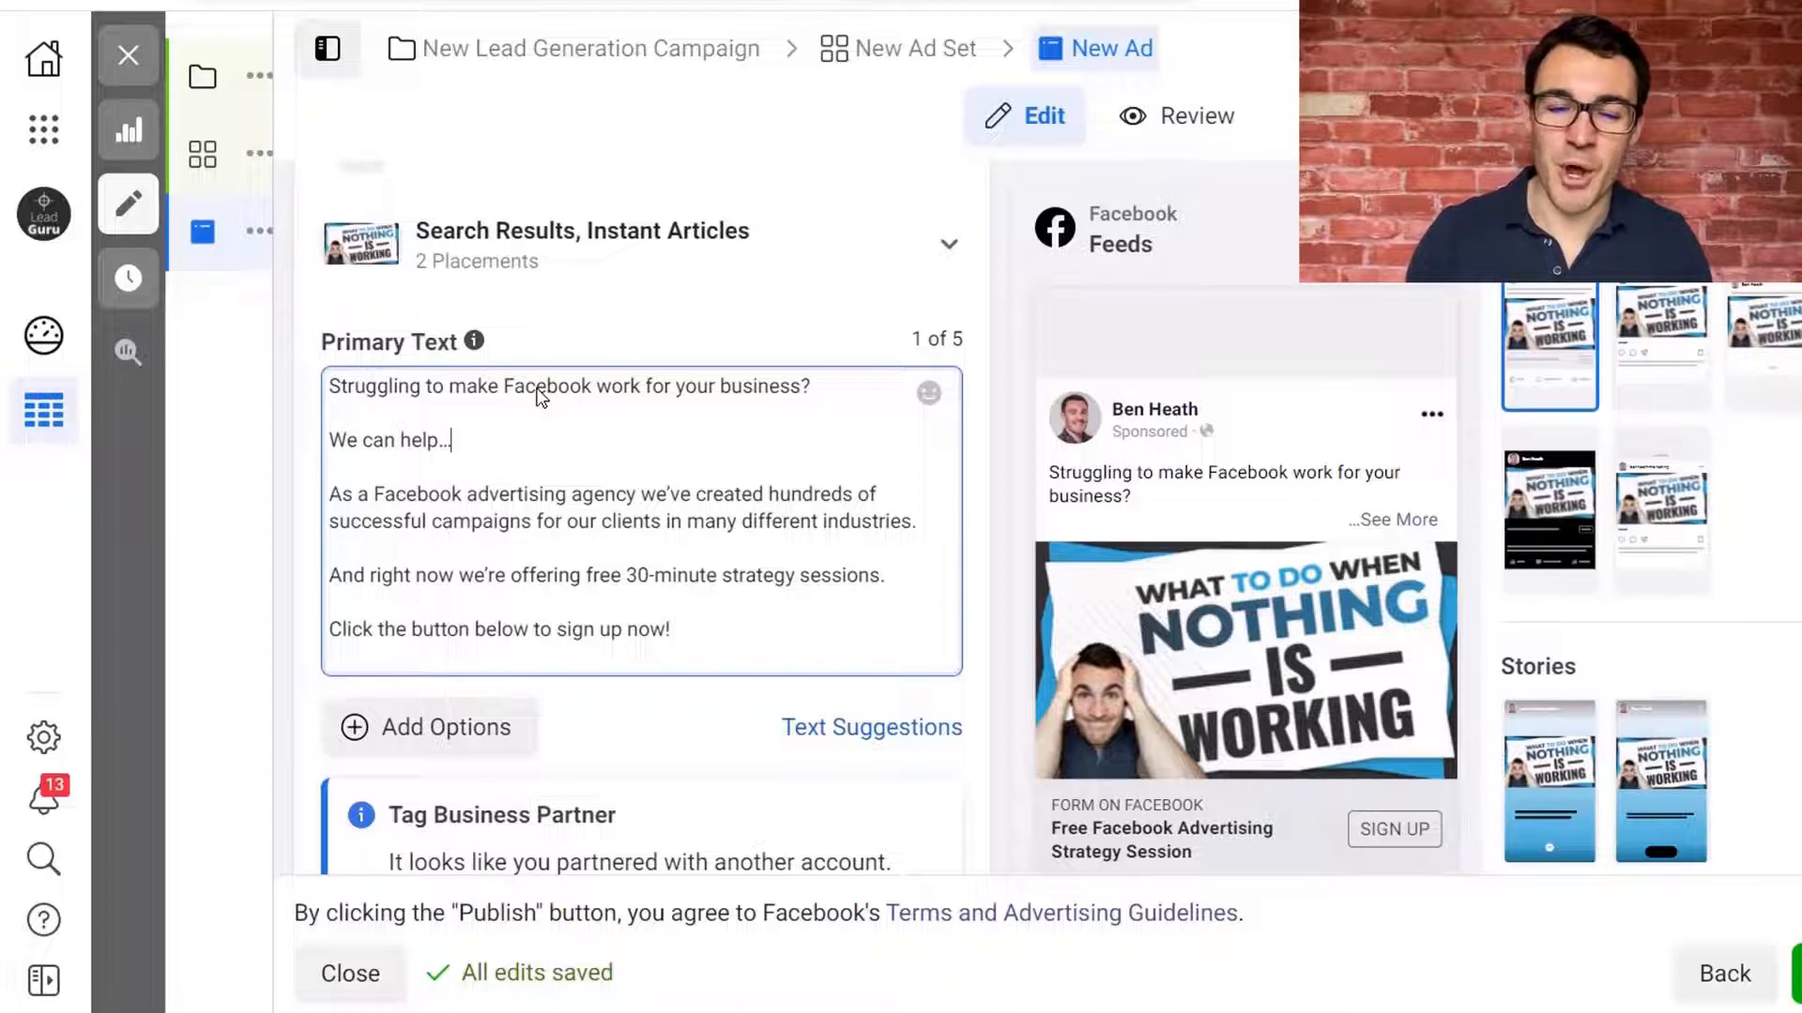
left_click_drag(837, 386, 381, 381)
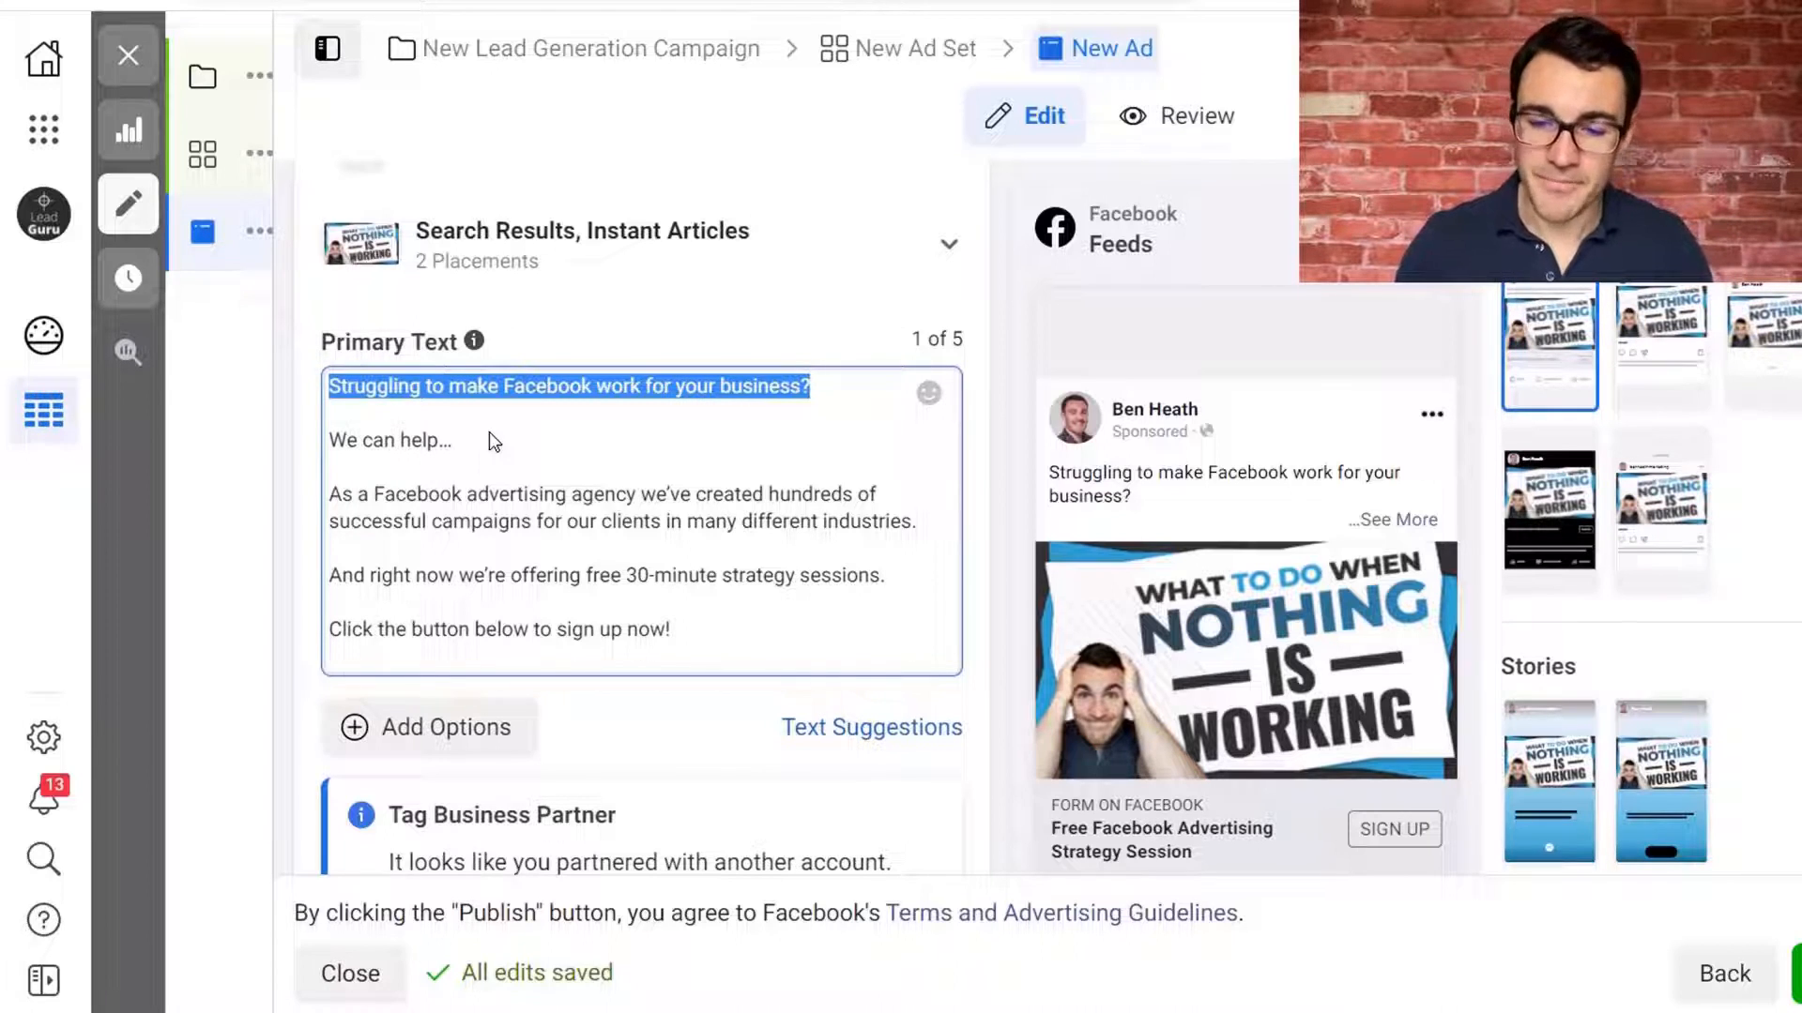
left_click(986, 274)
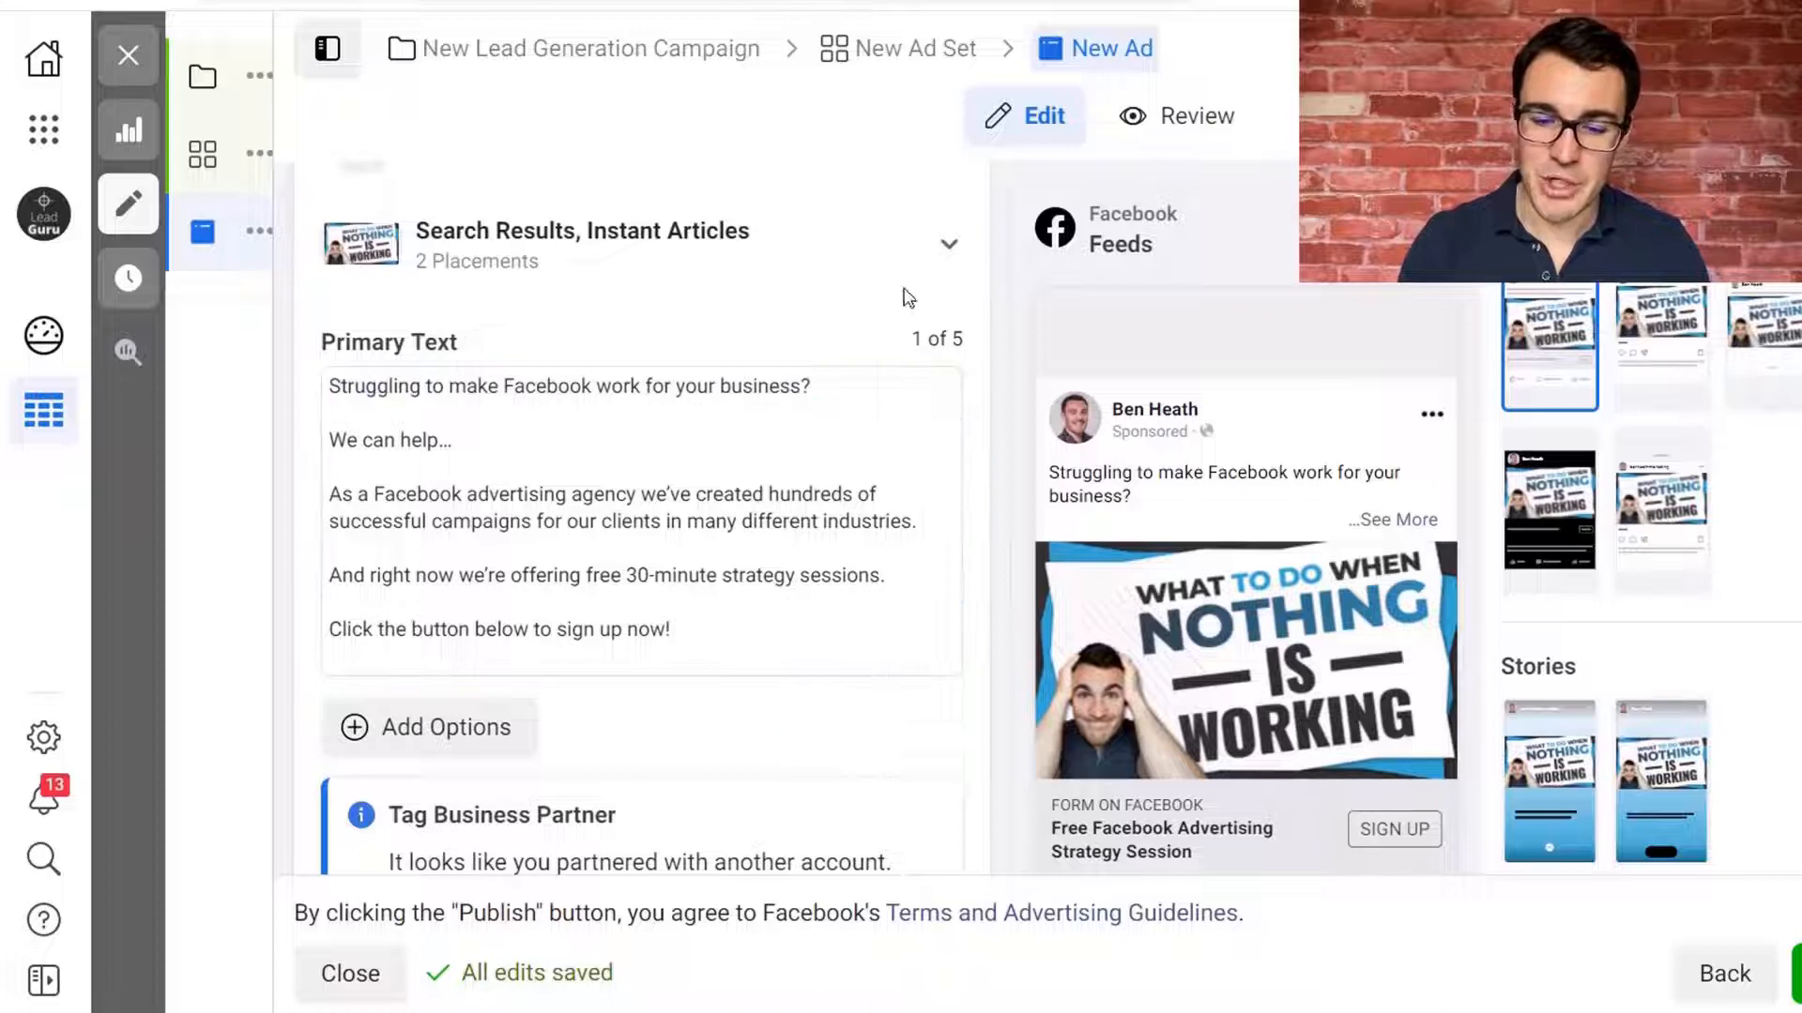
Enter "Click the sign up button to book your free strategy session today." as the ad's description.
scroll(775, 595, "down", 9)
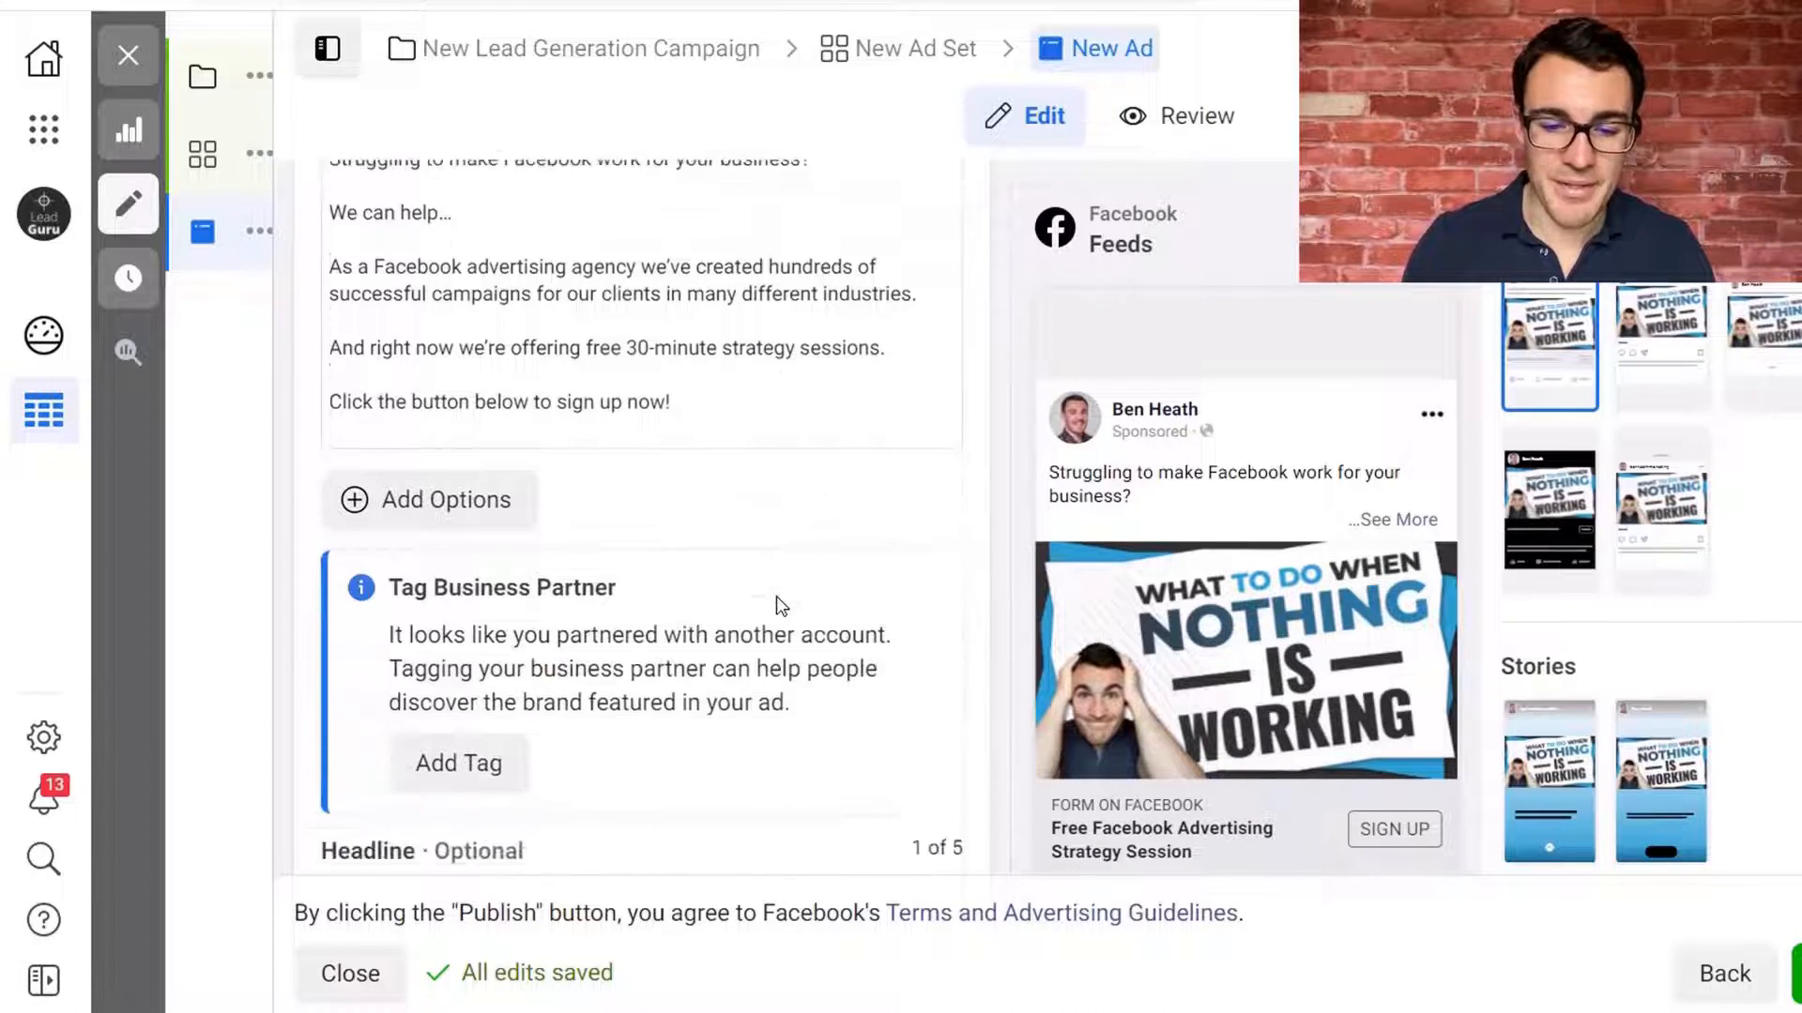
scroll(775, 595, "down", 1)
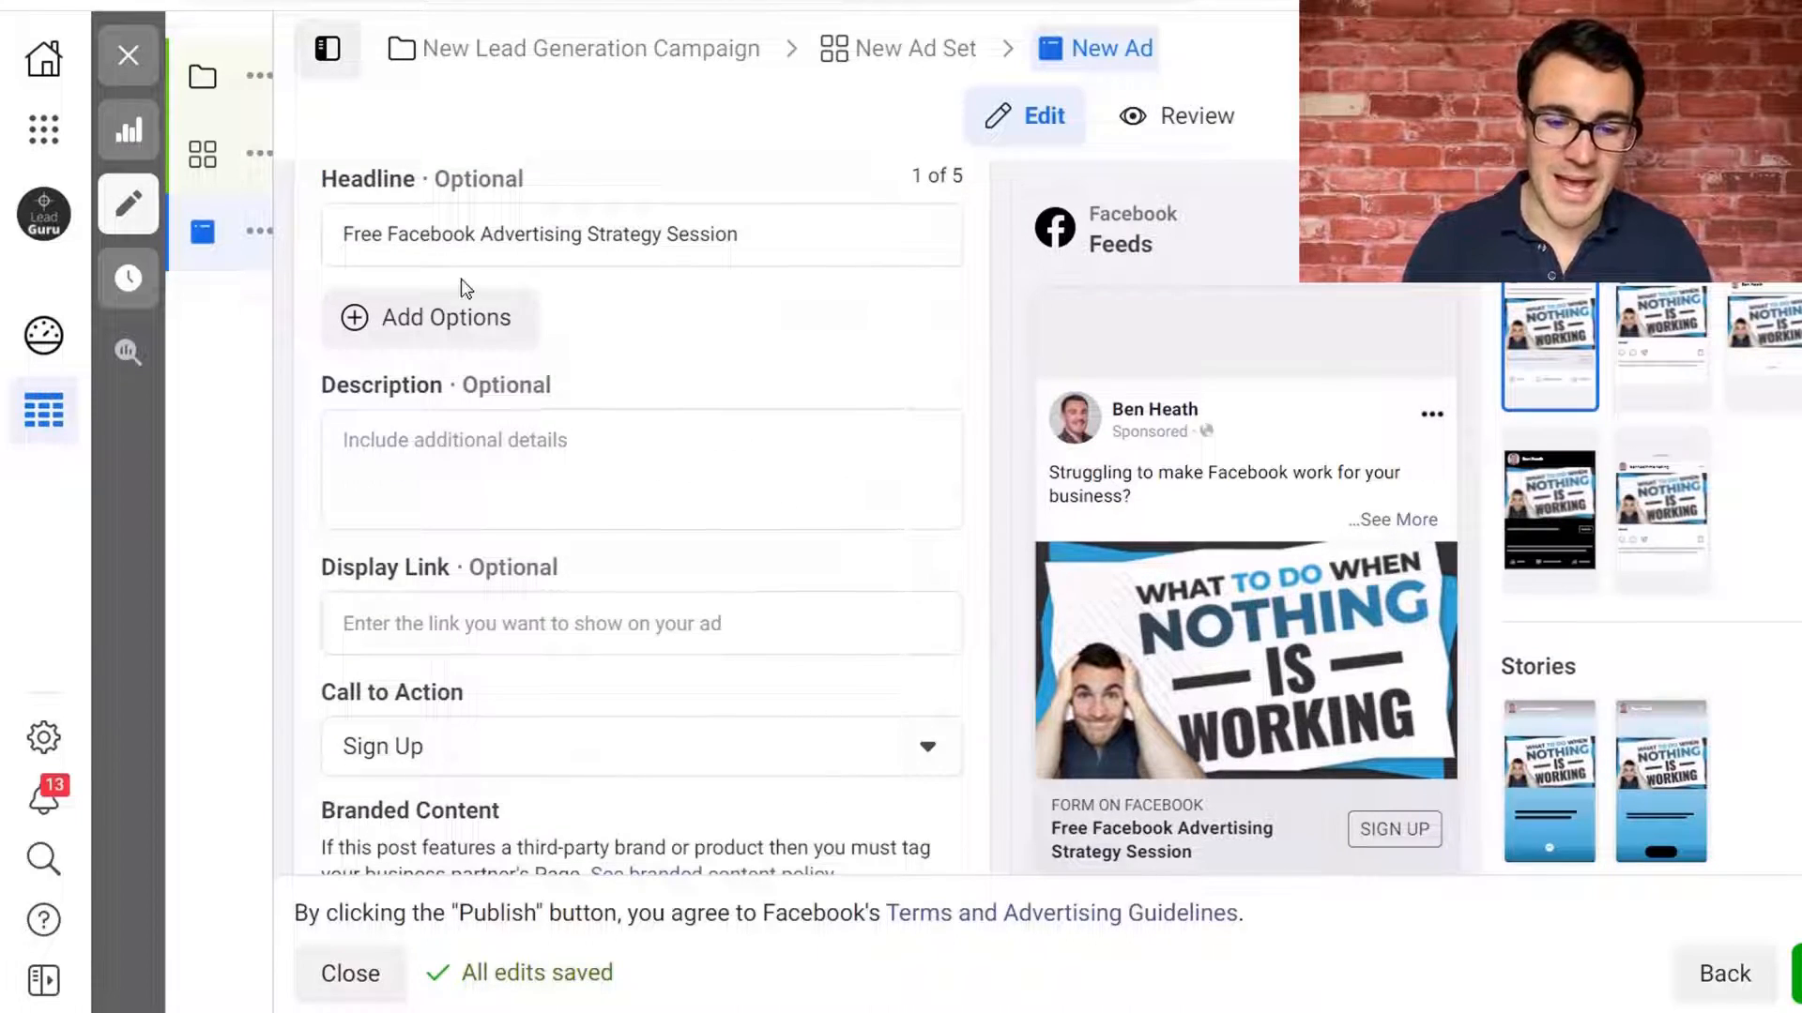
scroll(751, 383, "down", 1)
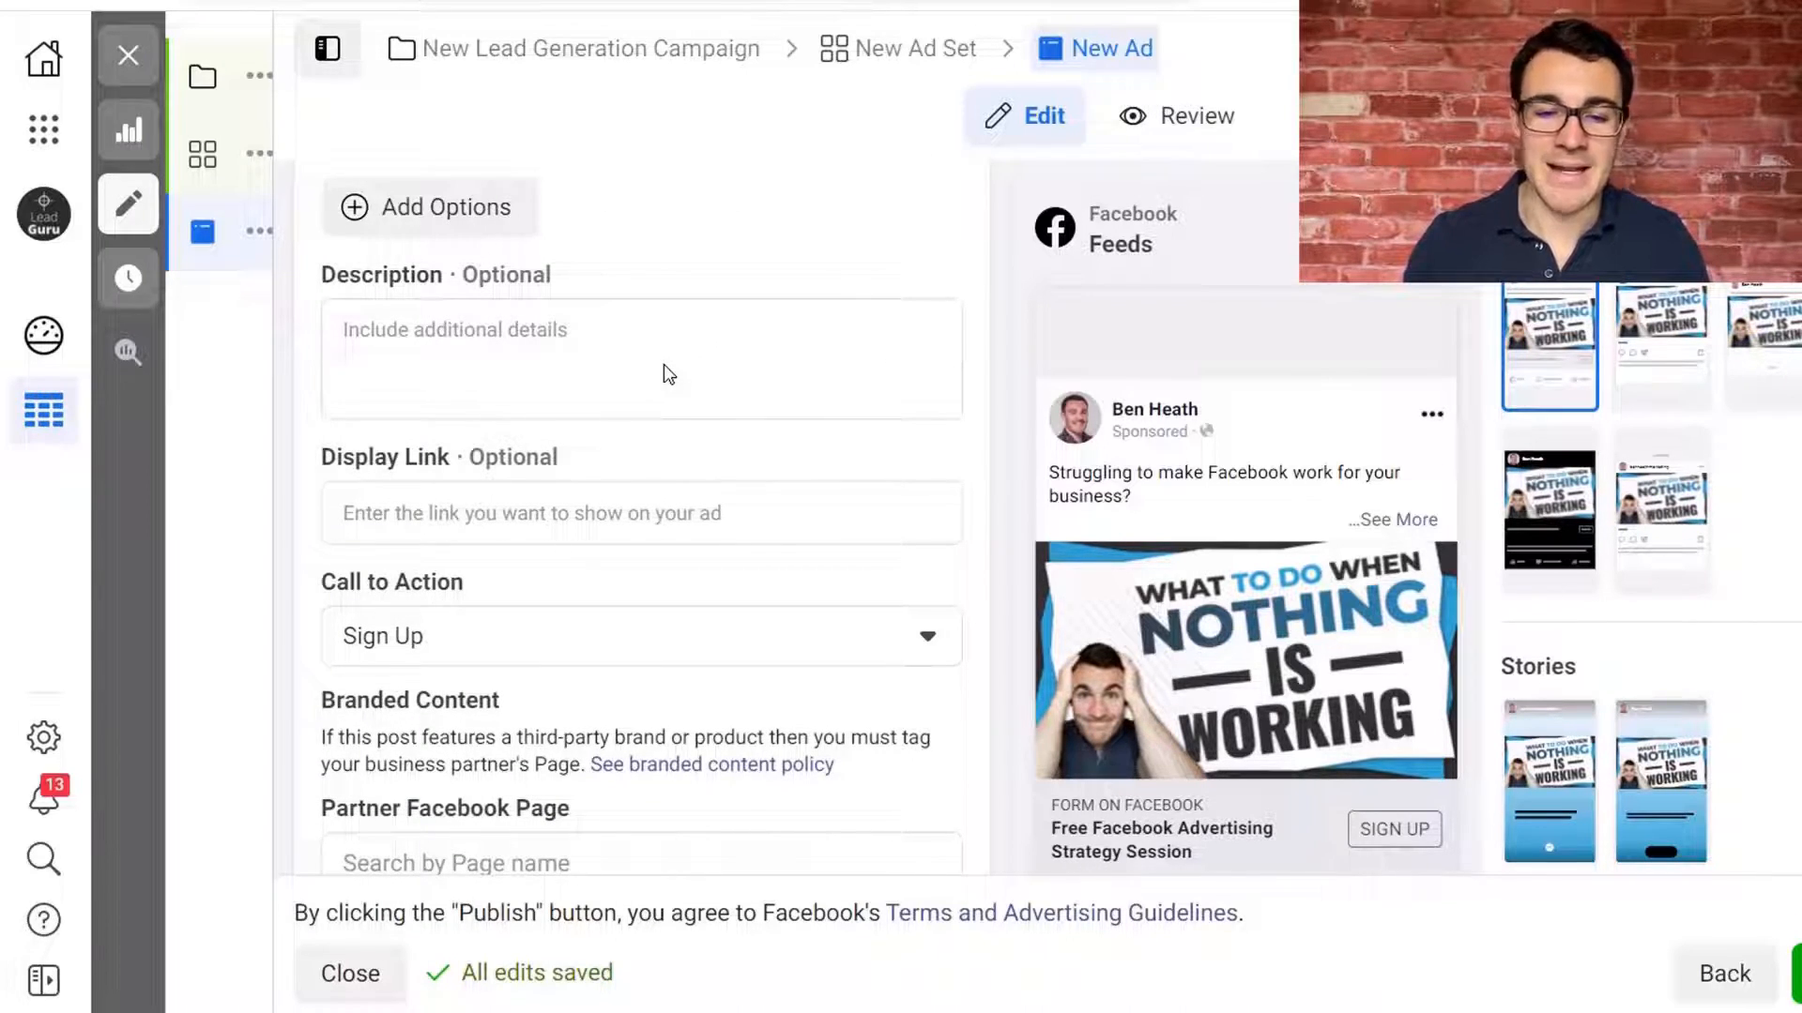
left_click(583, 346)
type("Click the sigb u")
type("p to b")
key("BackSpace")
key("BackSpace")
key("BackSpace")
key("BackSpace")
key("BackSpace")
key("BackSpace")
key("BackSpace")
key("BackSpace")
key("BackSpace")
type("n up button to ")
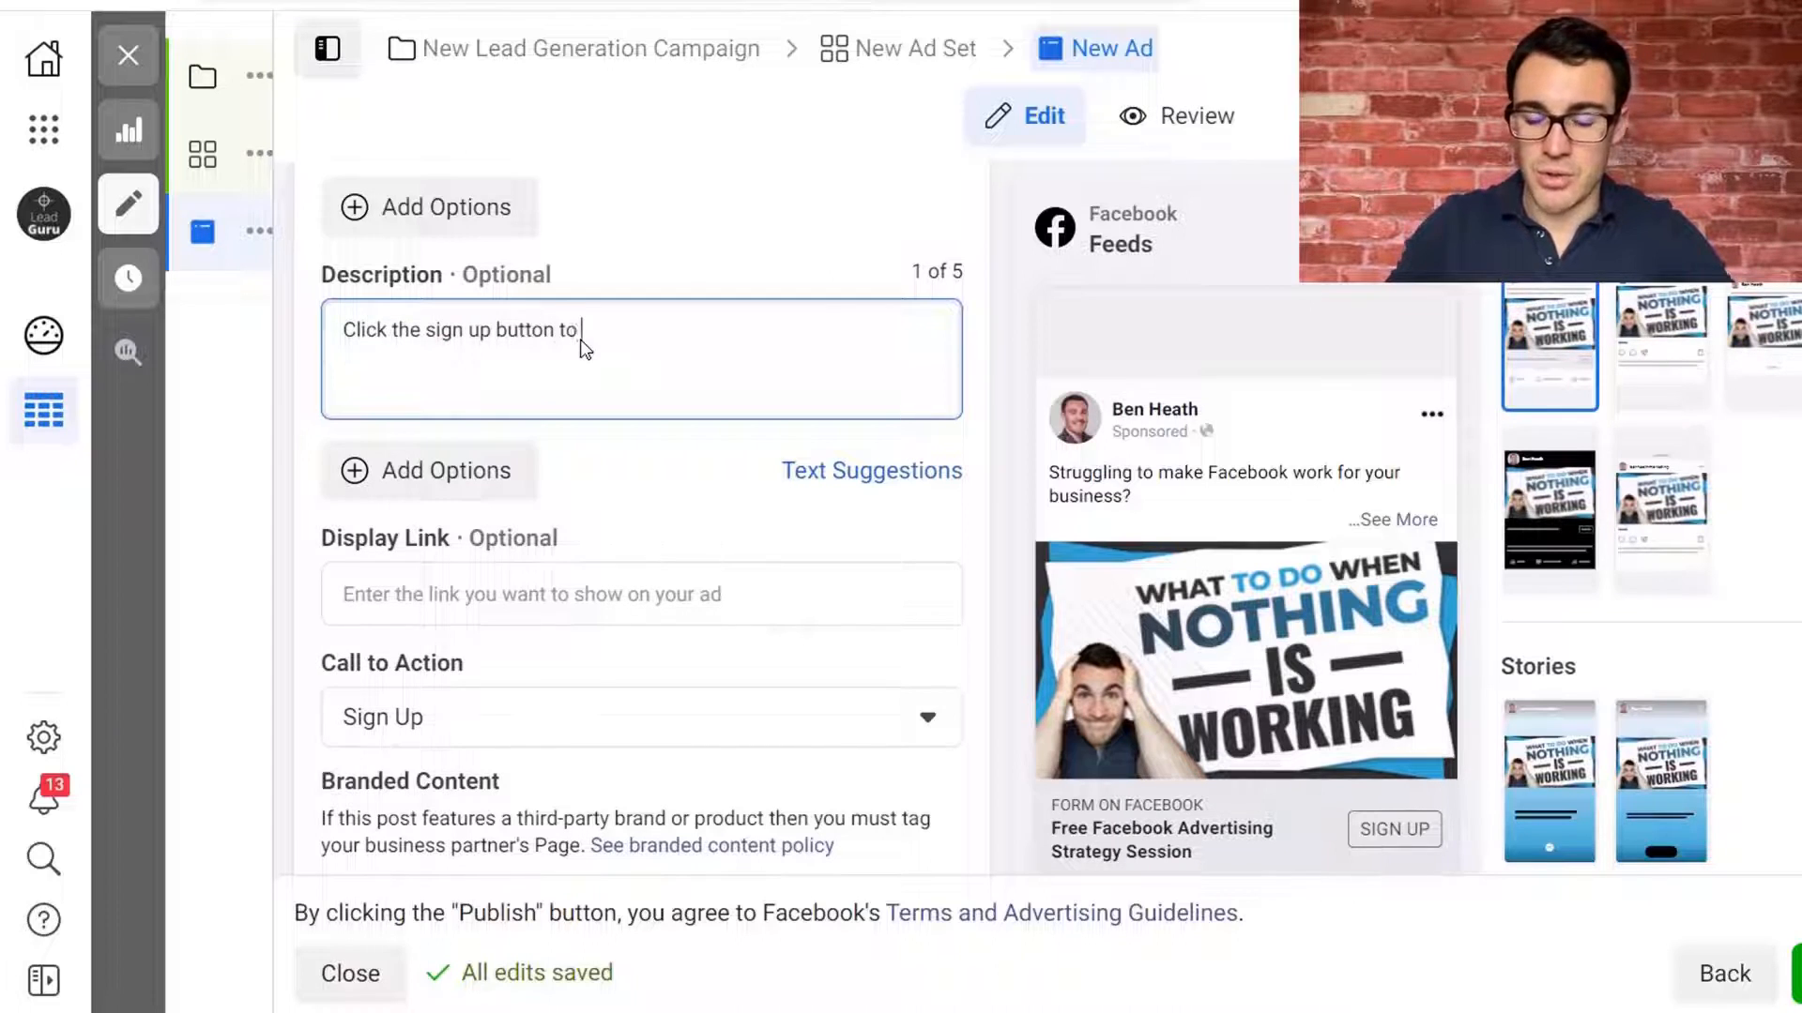
type("b")
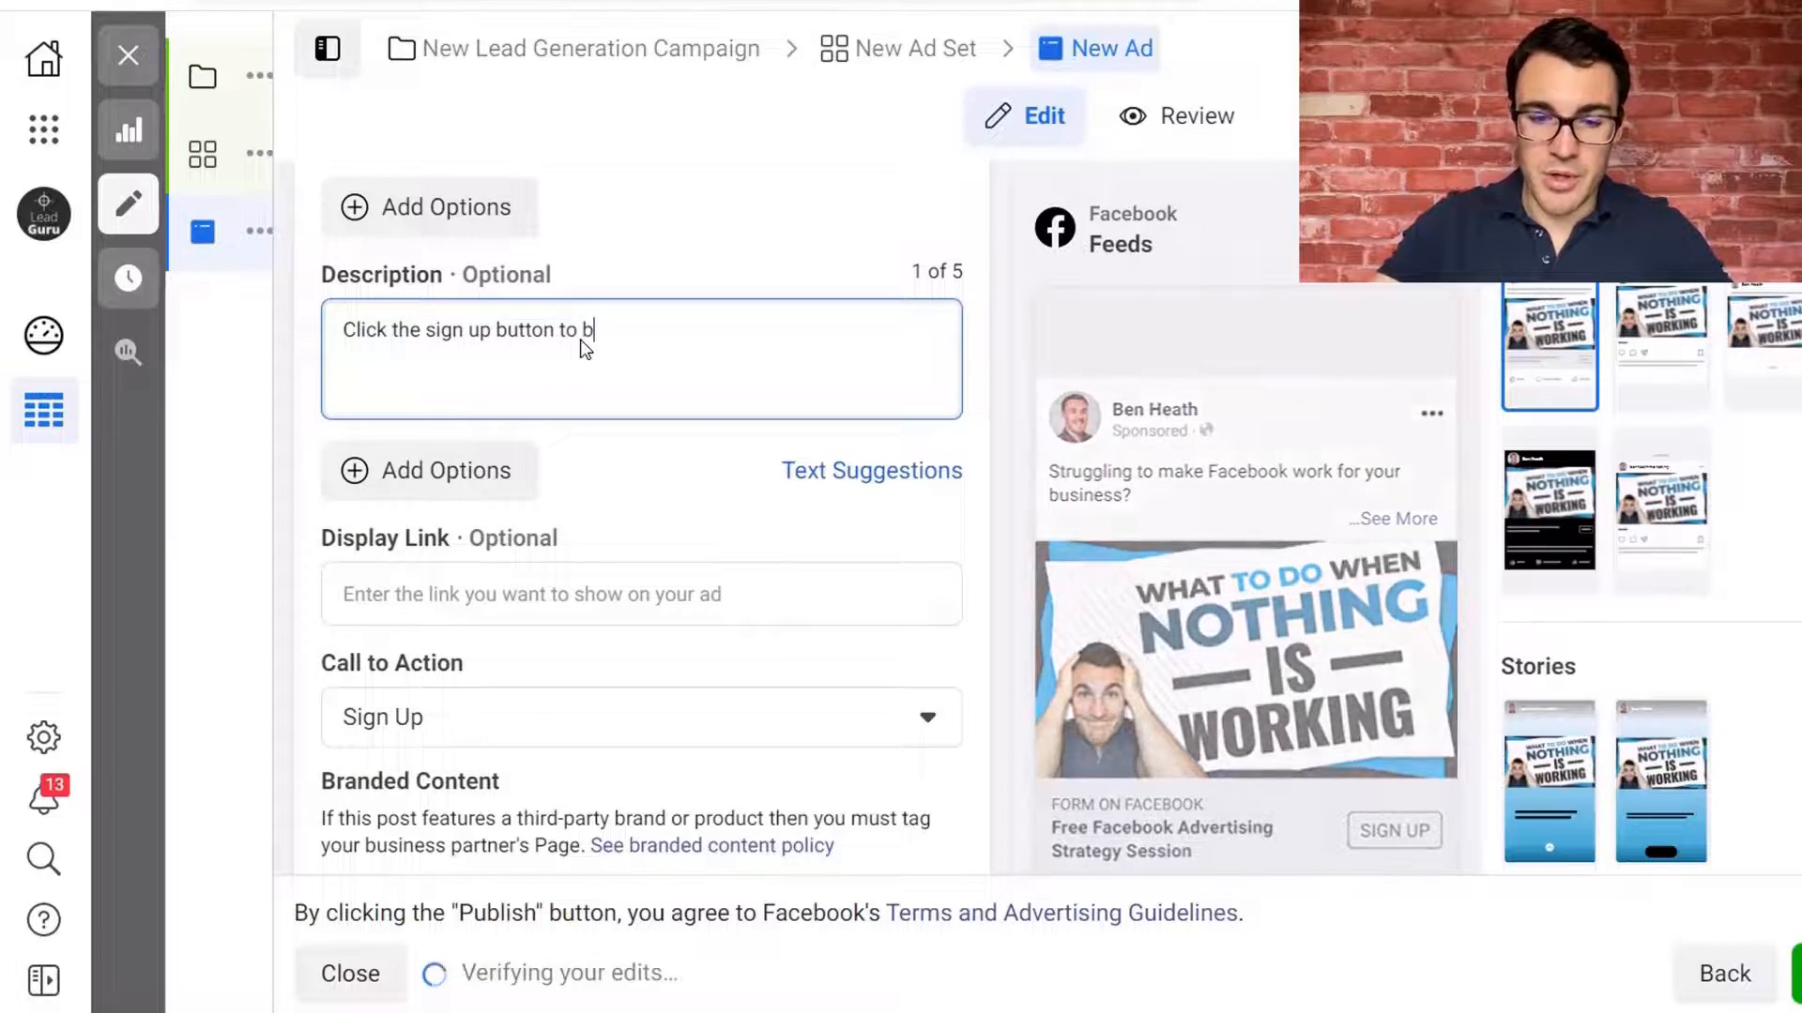
type("ook your free ")
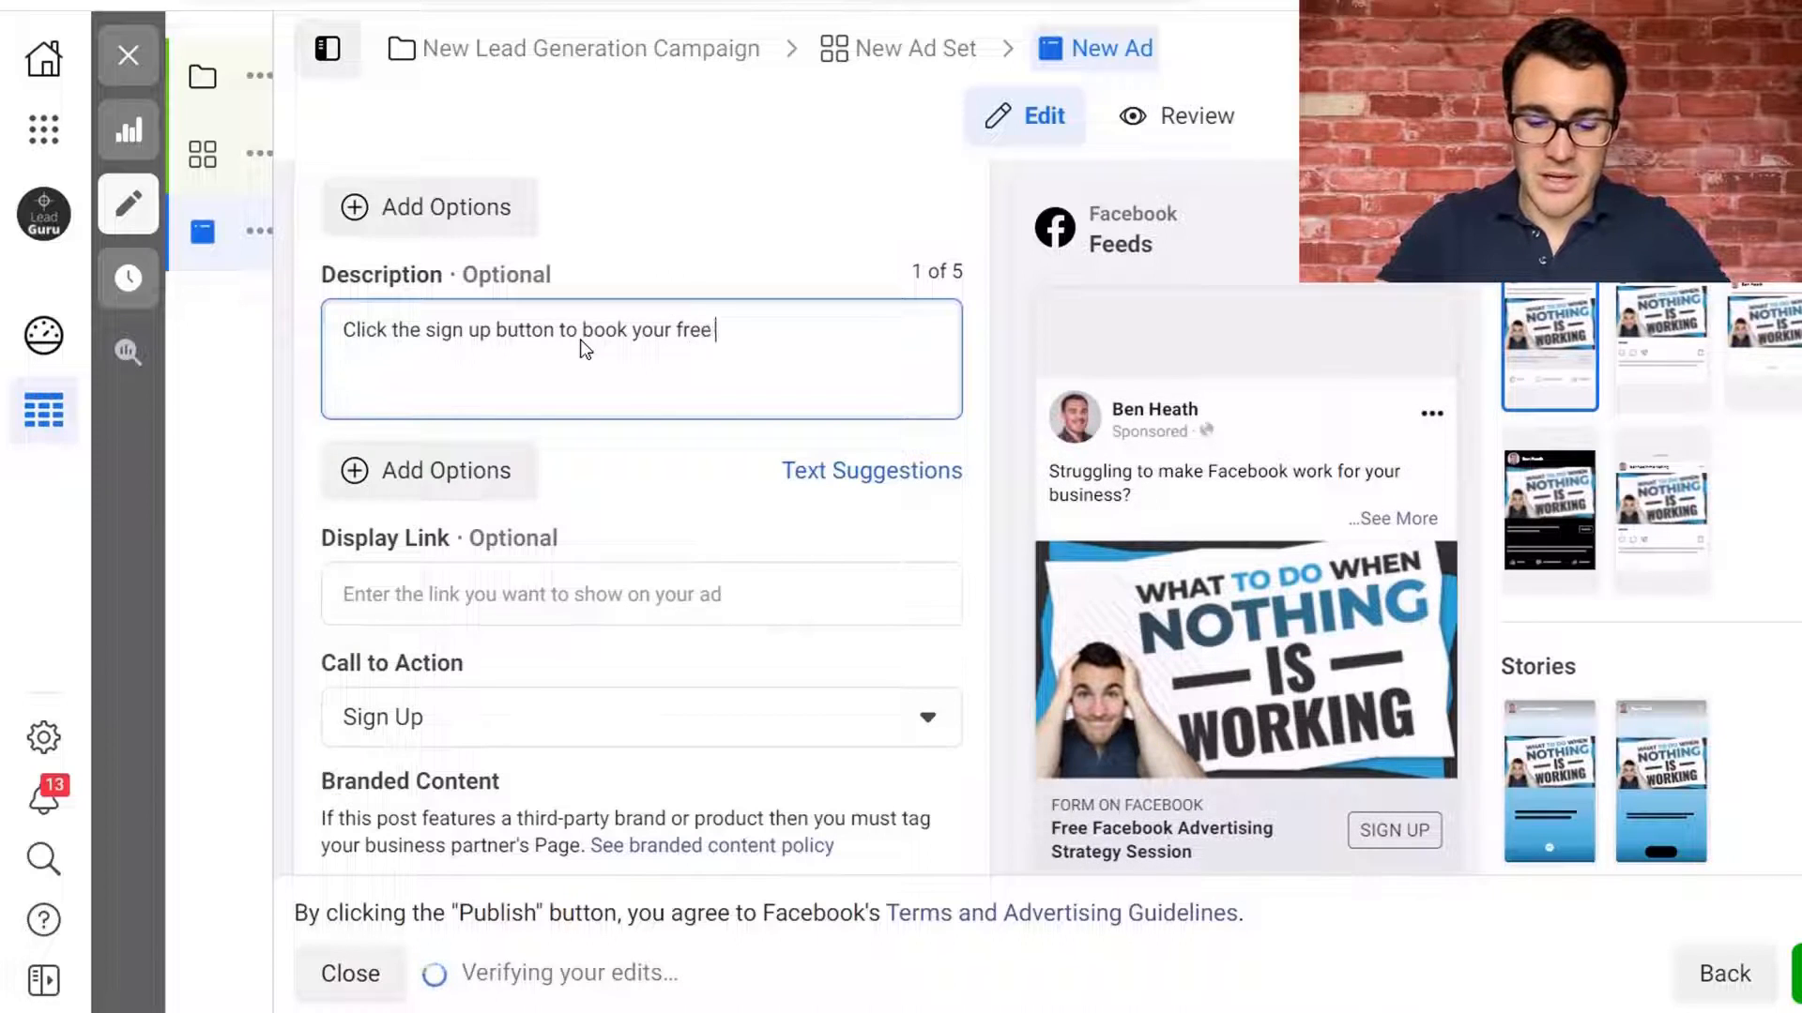
type("strategy")
key("BackSpace")
type("u")
key("BackSpace")
type("y session")
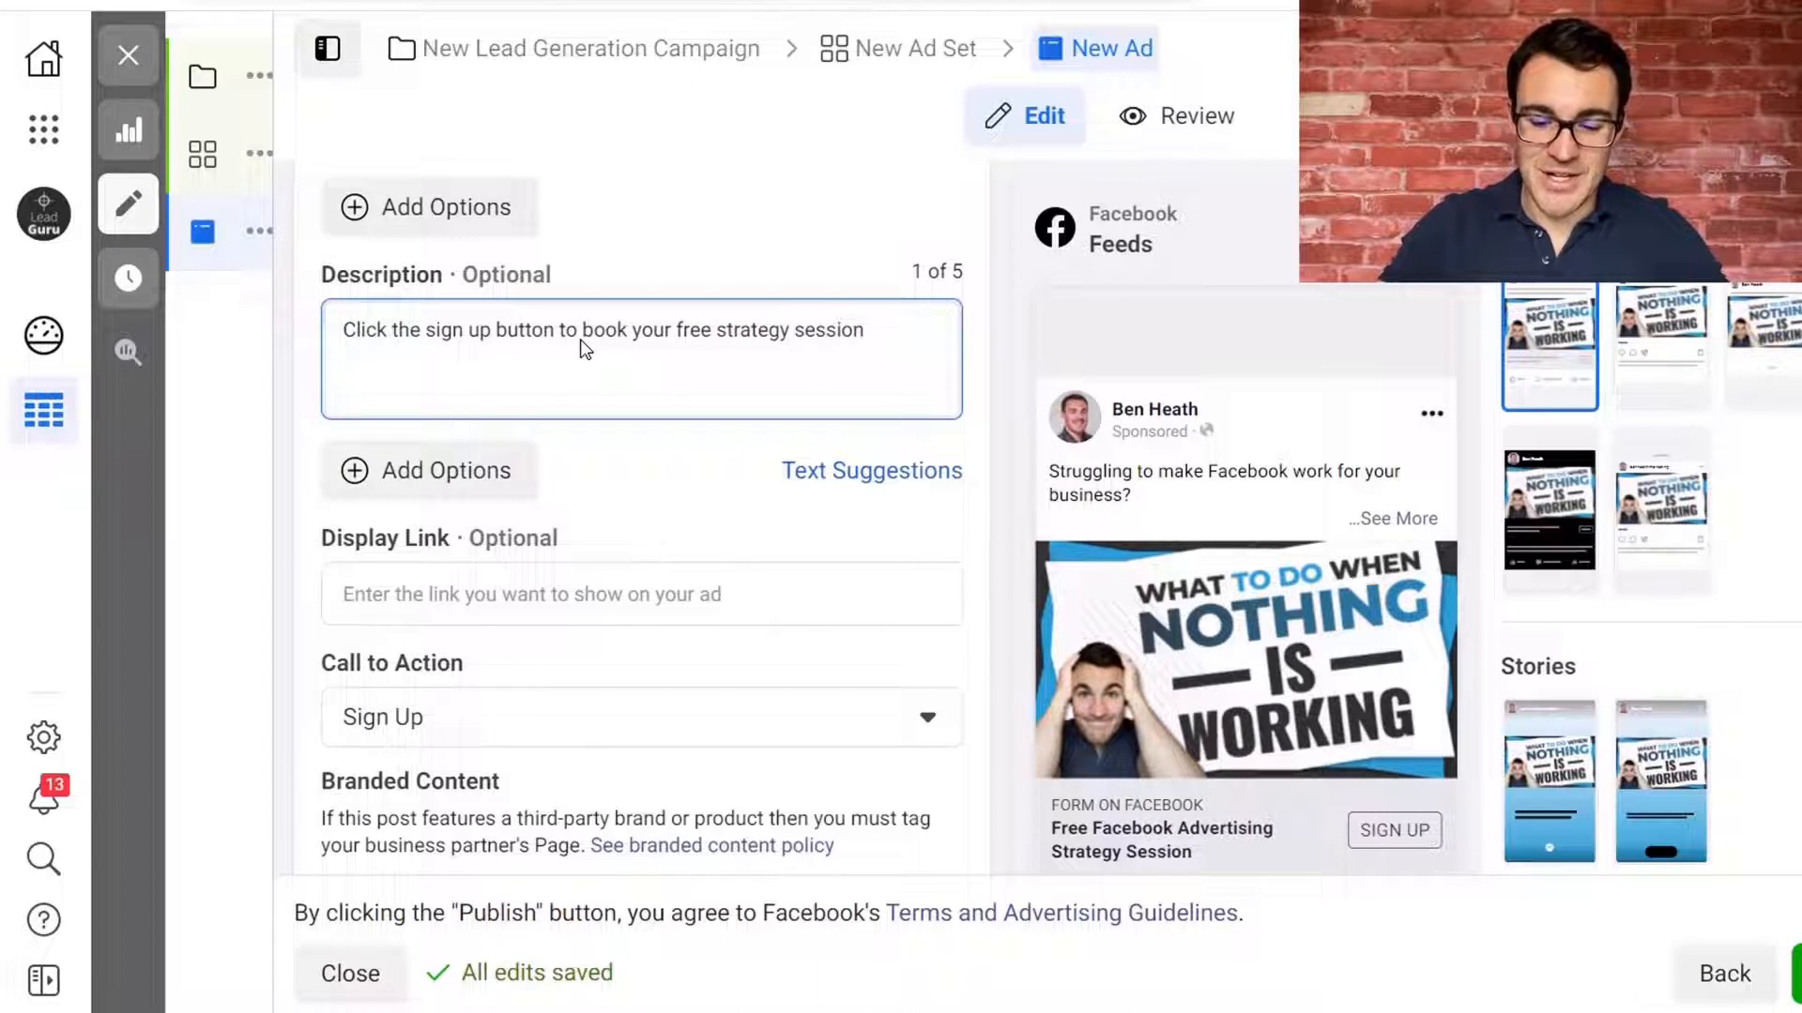
type(" today.")
scroll(1282, 578, "down", 3)
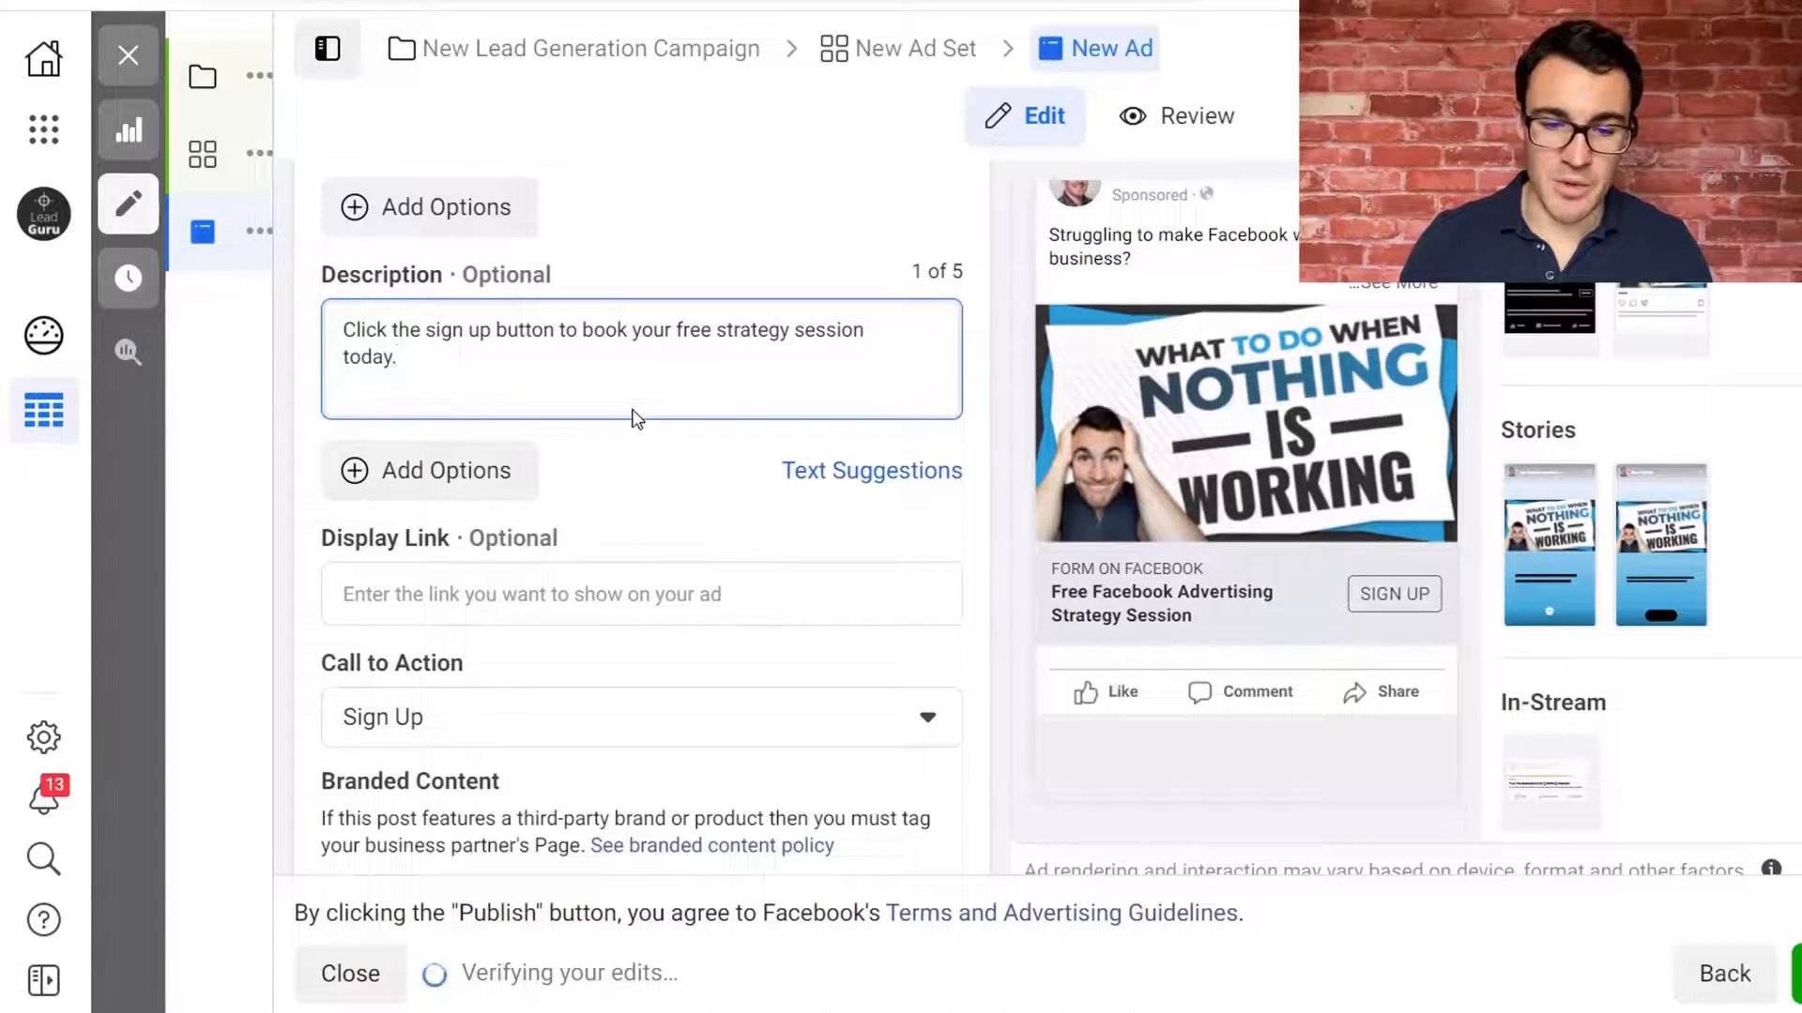
Set the ad's display link to LEADGURU.CO.UK.
scroll(644, 432, "down", 1)
left_click(972, 458)
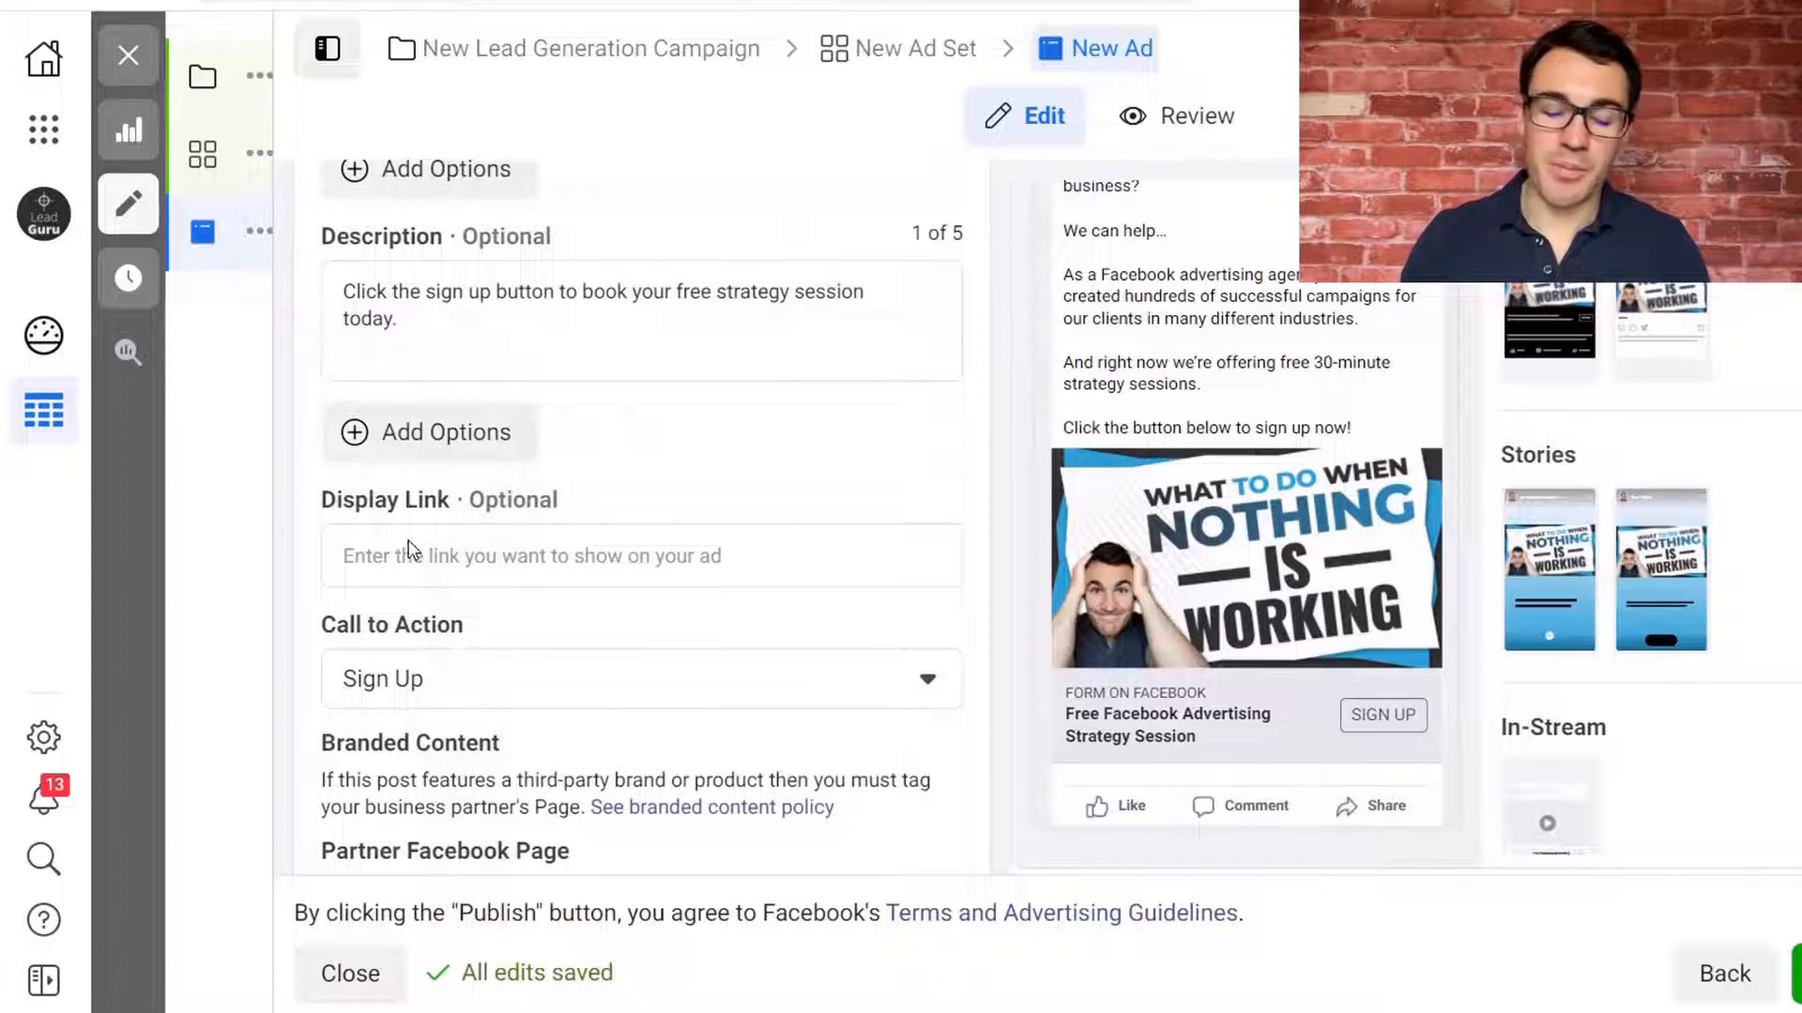
left_click(358, 551)
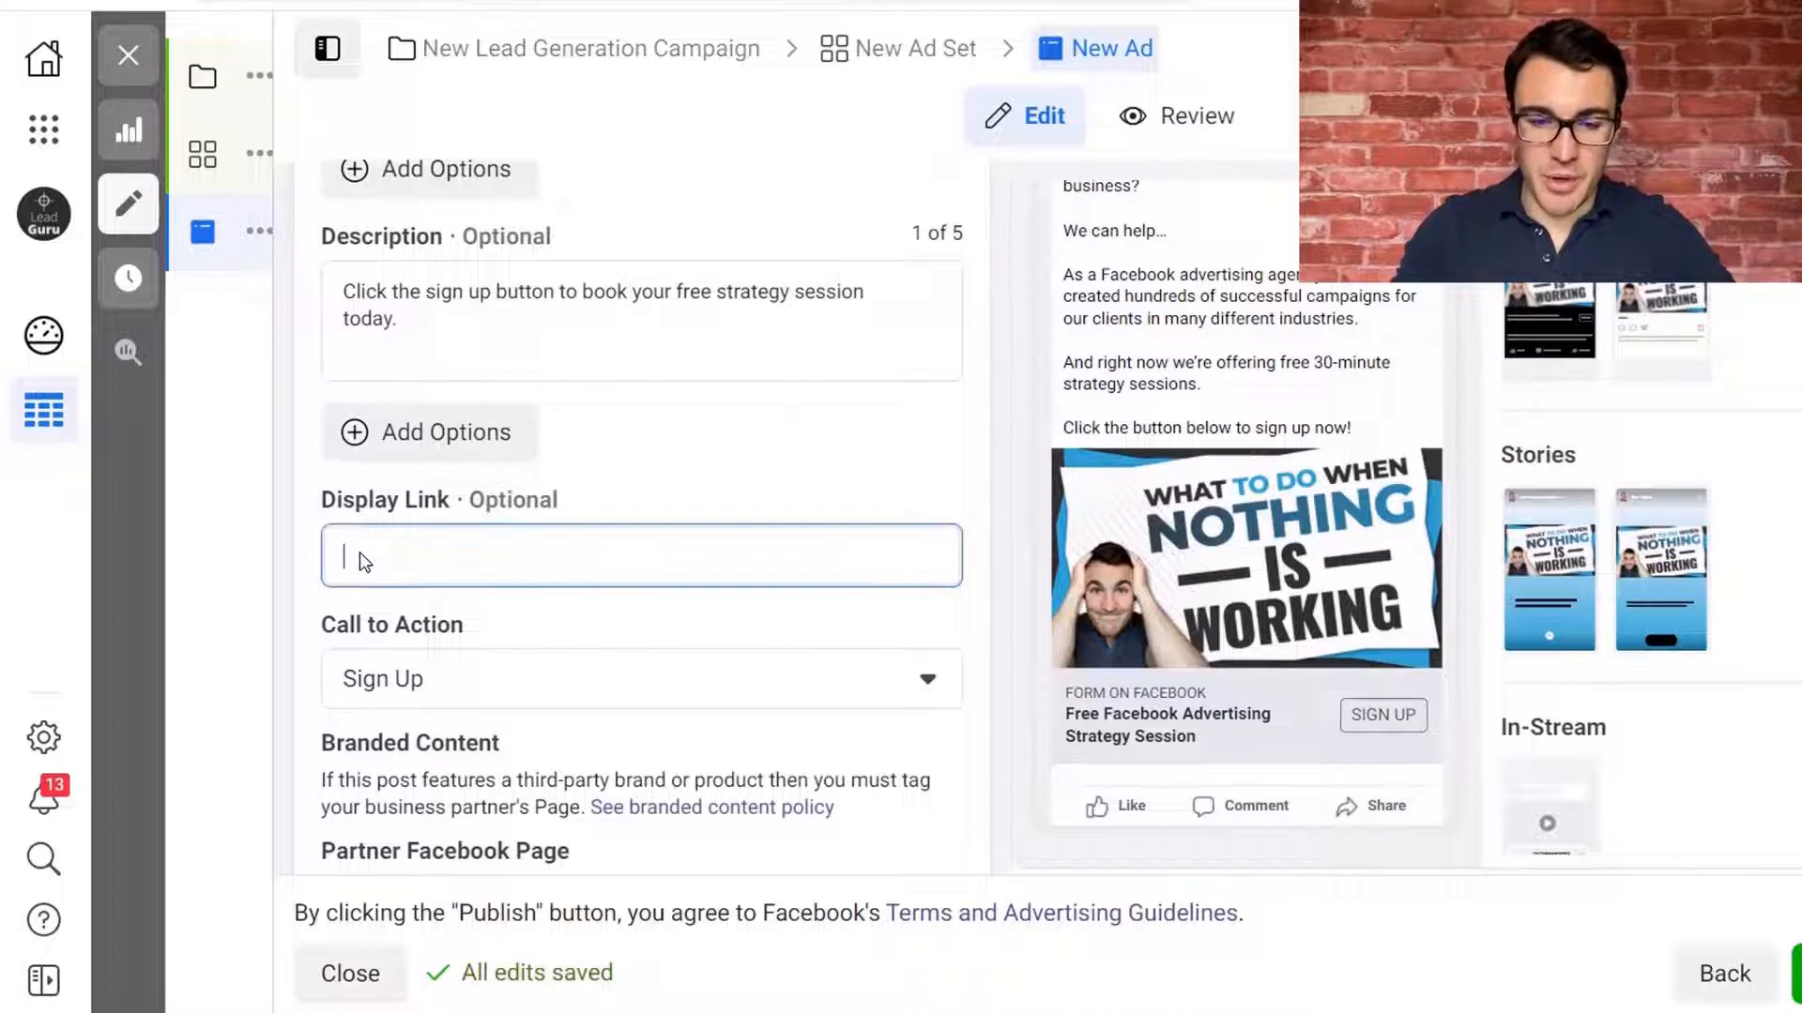
type("LEADGU")
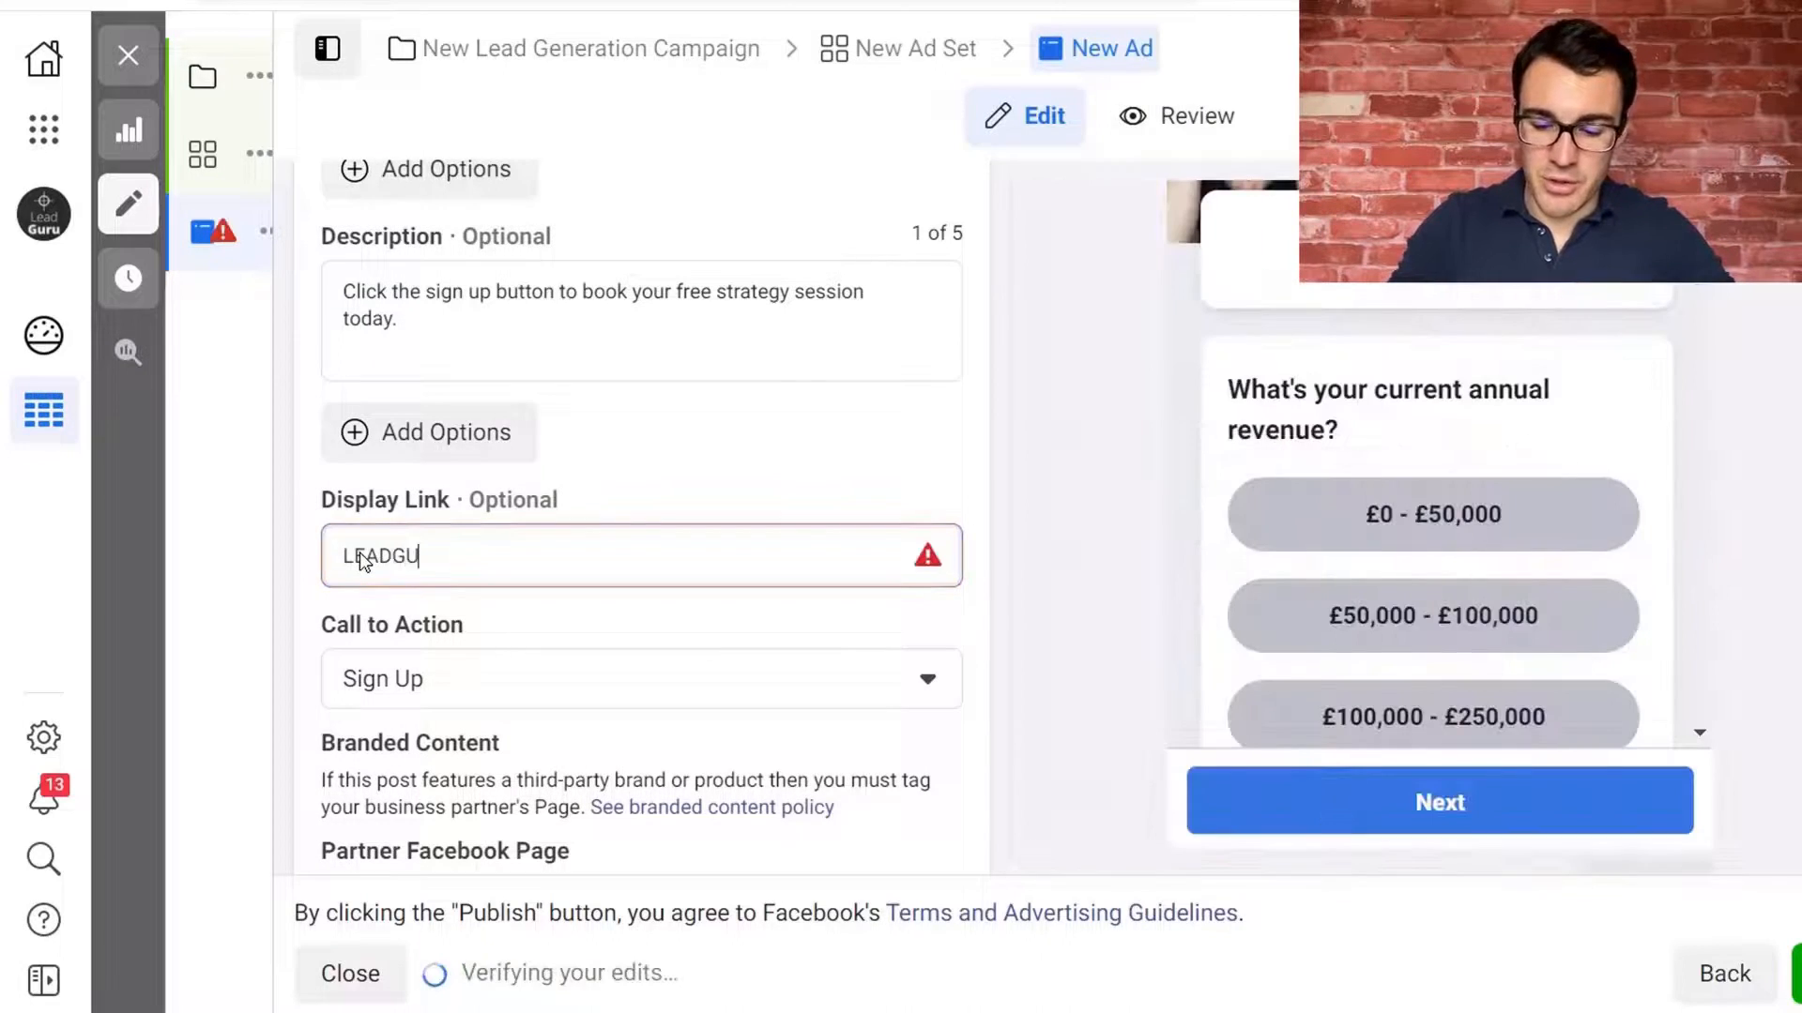
type("RU.CO")
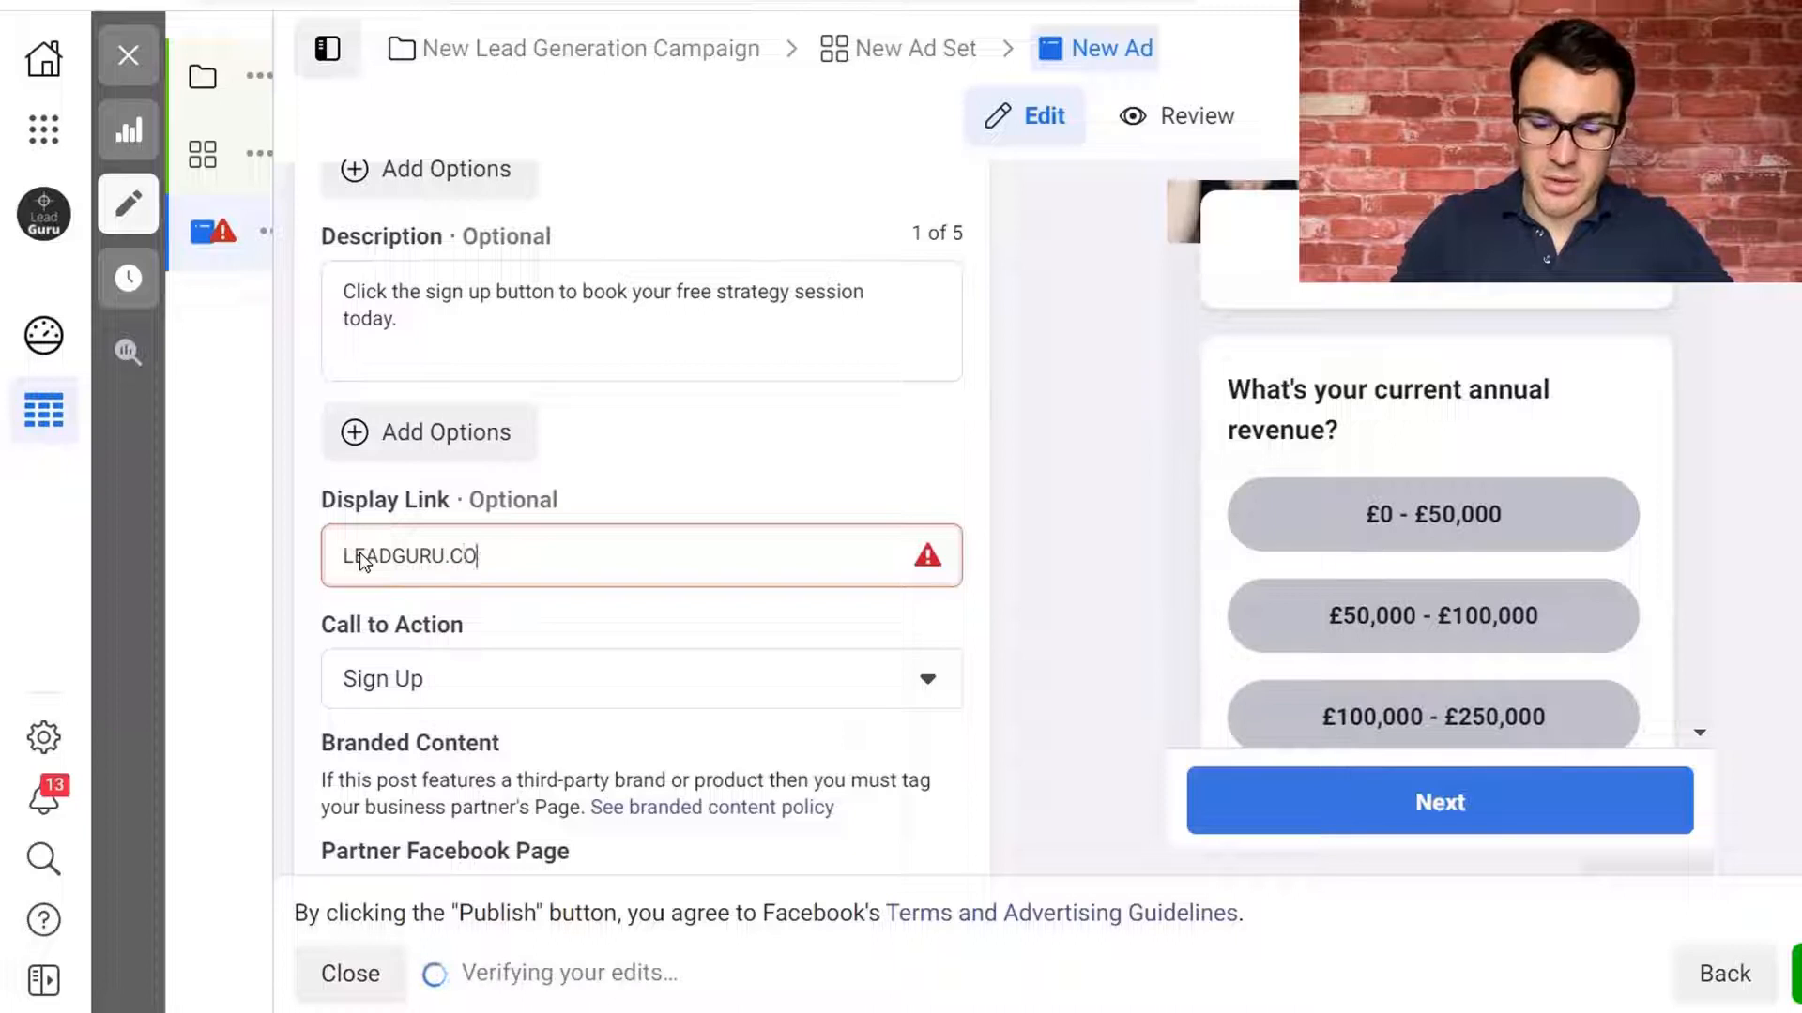
type(".UK")
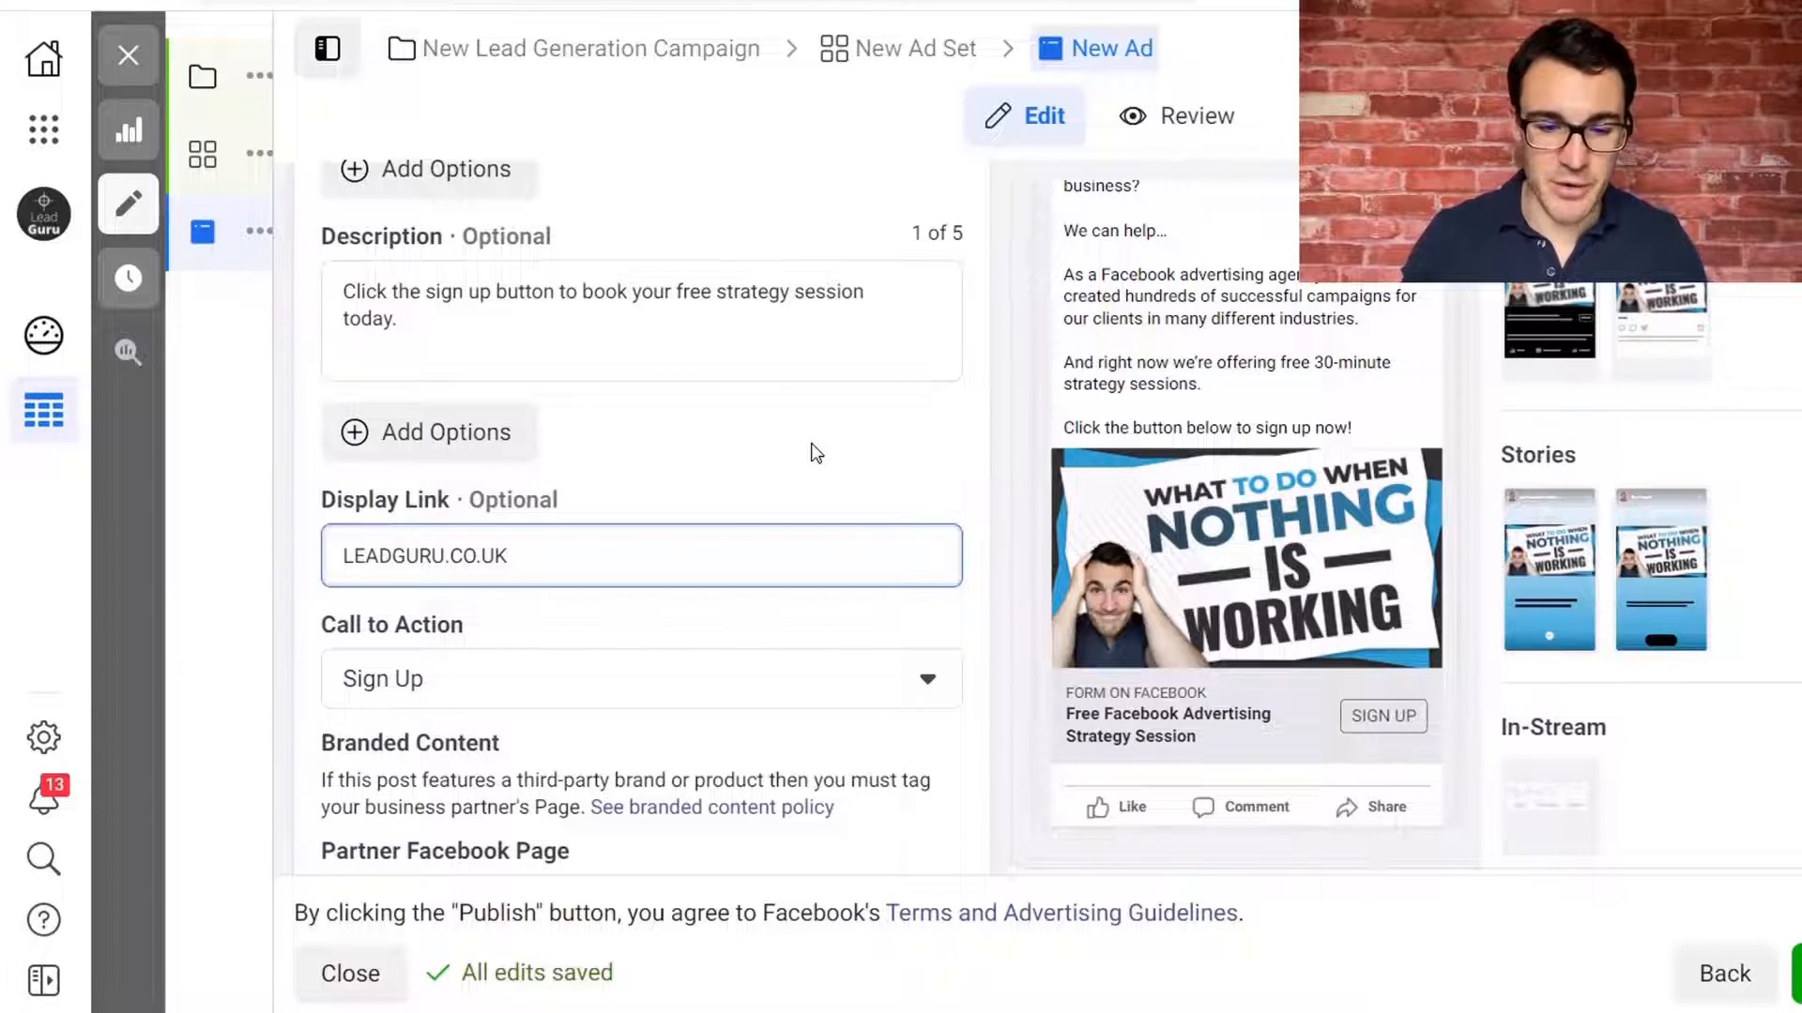
Review the available call-to-action options and keep Sign Up selected.
scroll(872, 474, "down", 2)
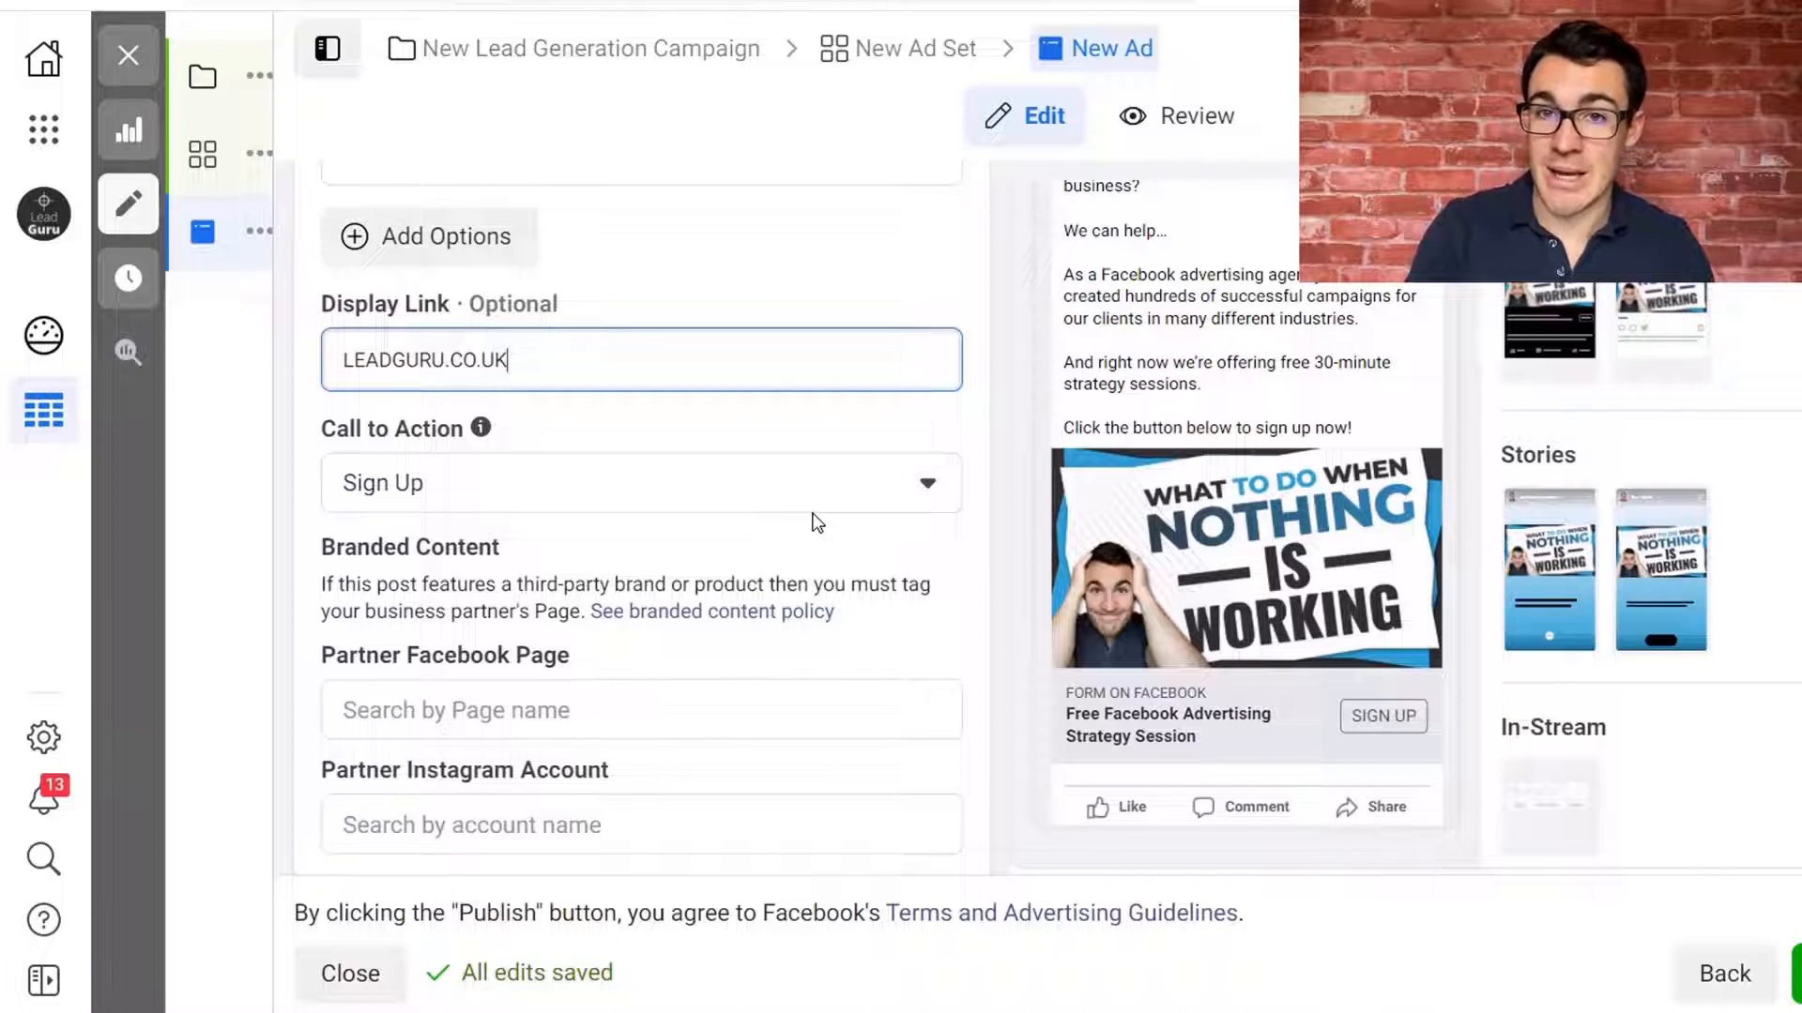
left_click(887, 485)
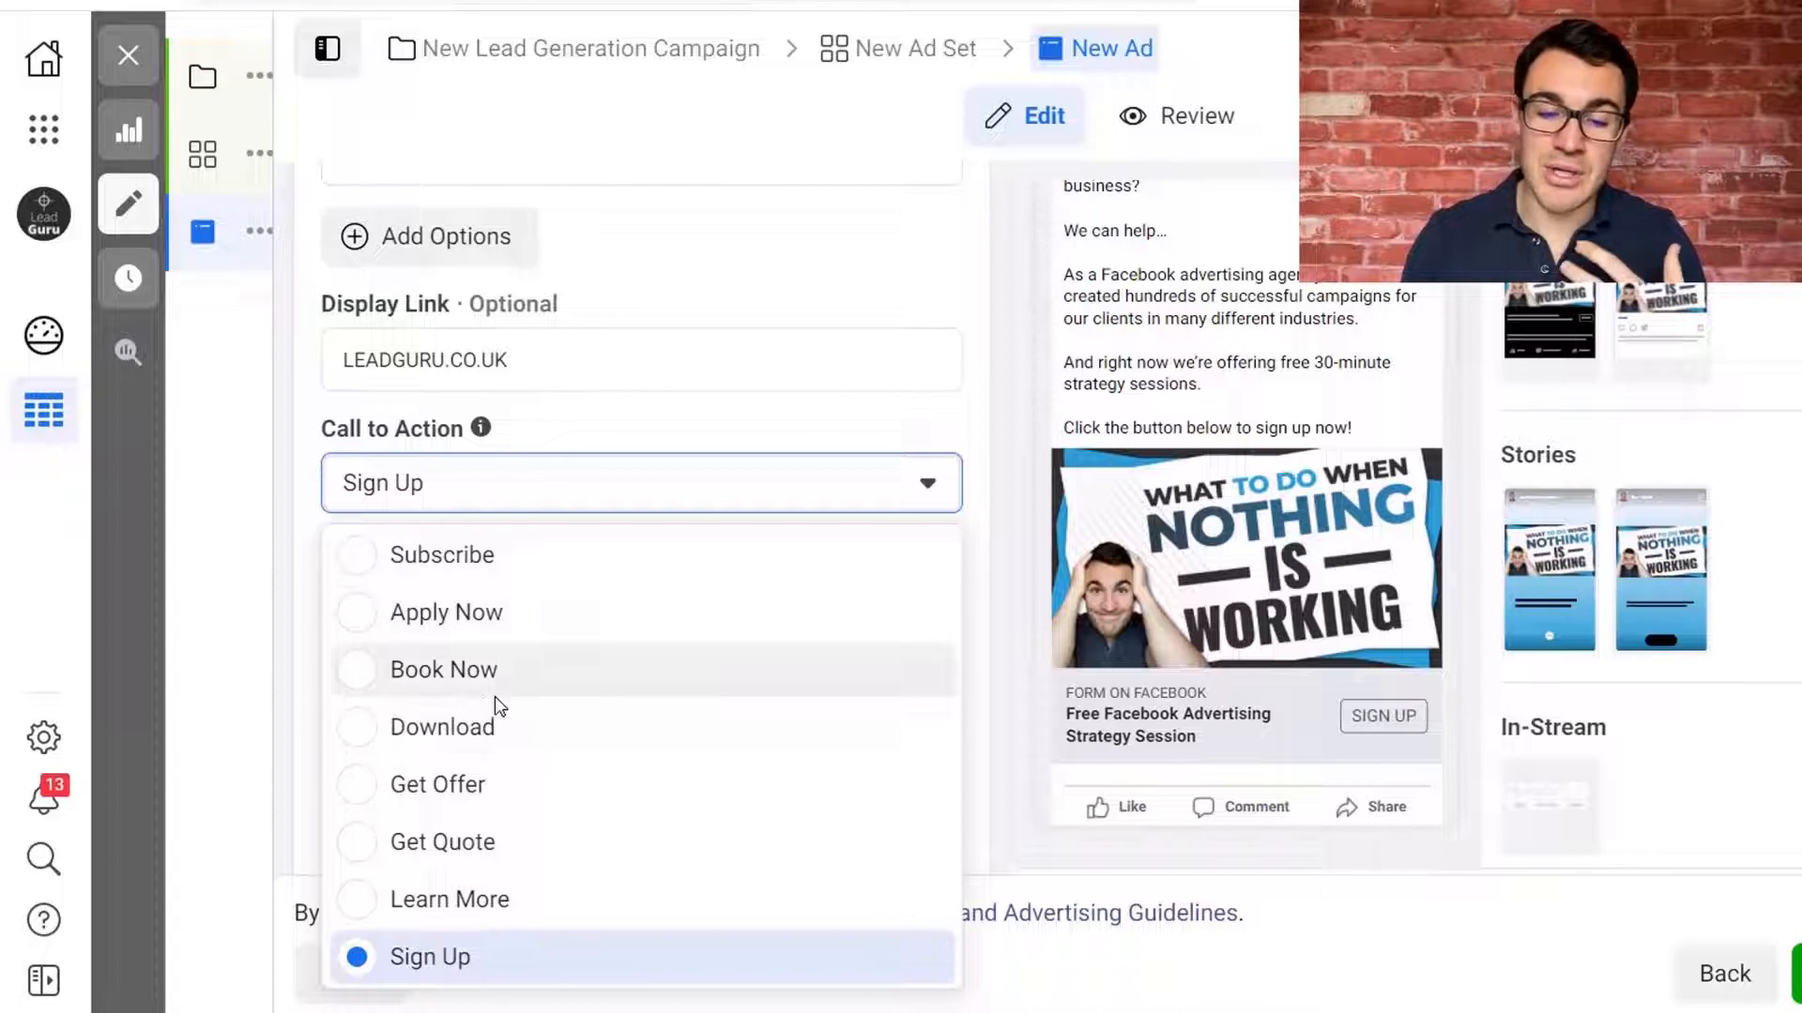
left_click(989, 550)
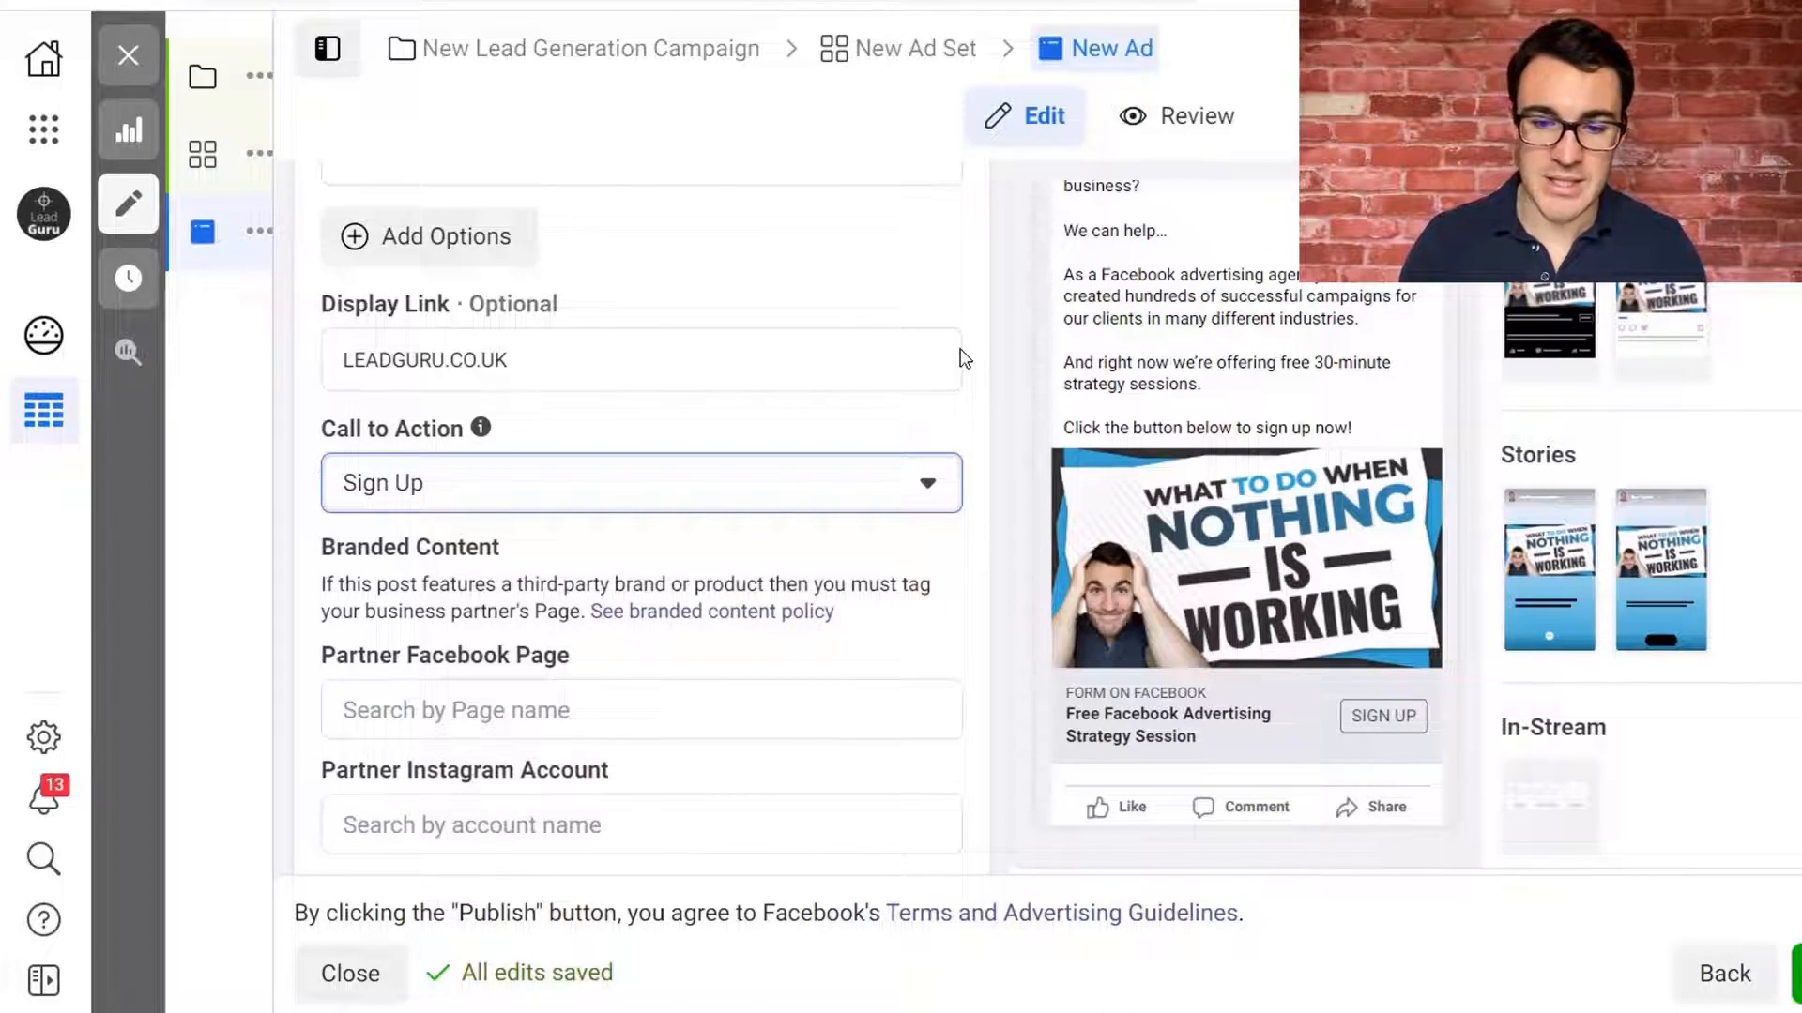
left_click(927, 484)
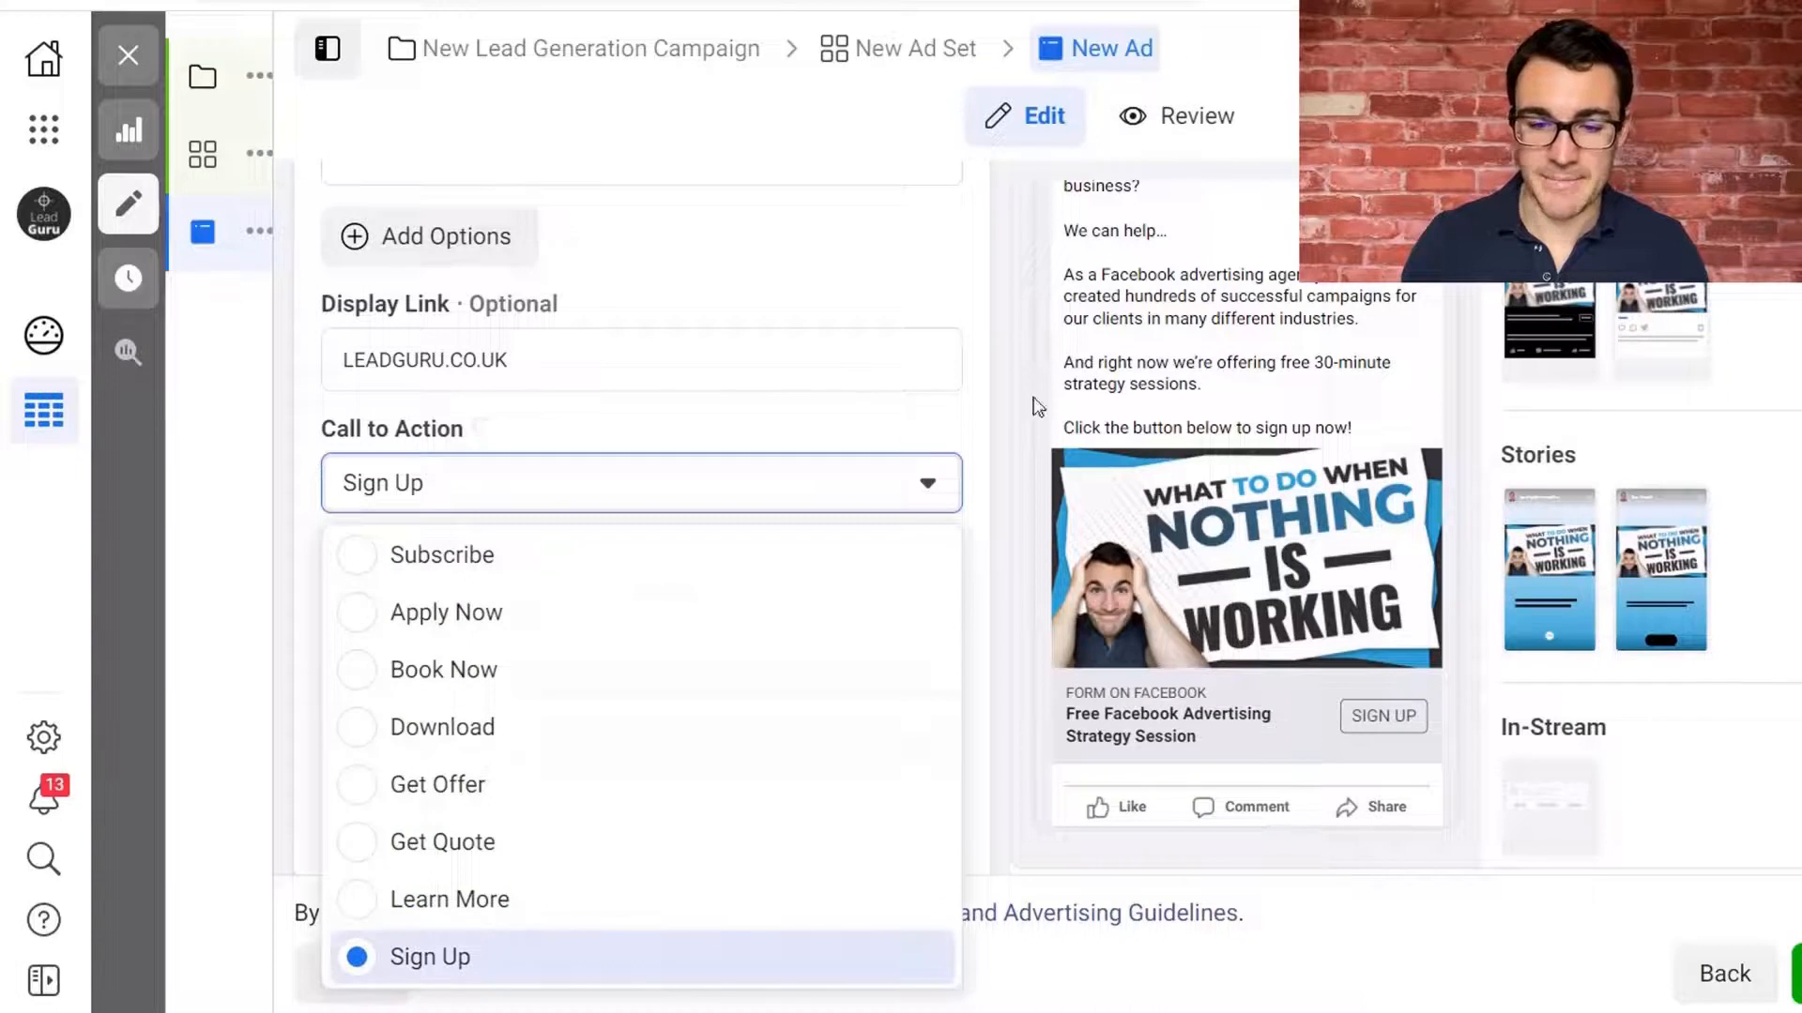
left_click(969, 416)
scroll(813, 535, "down", 1)
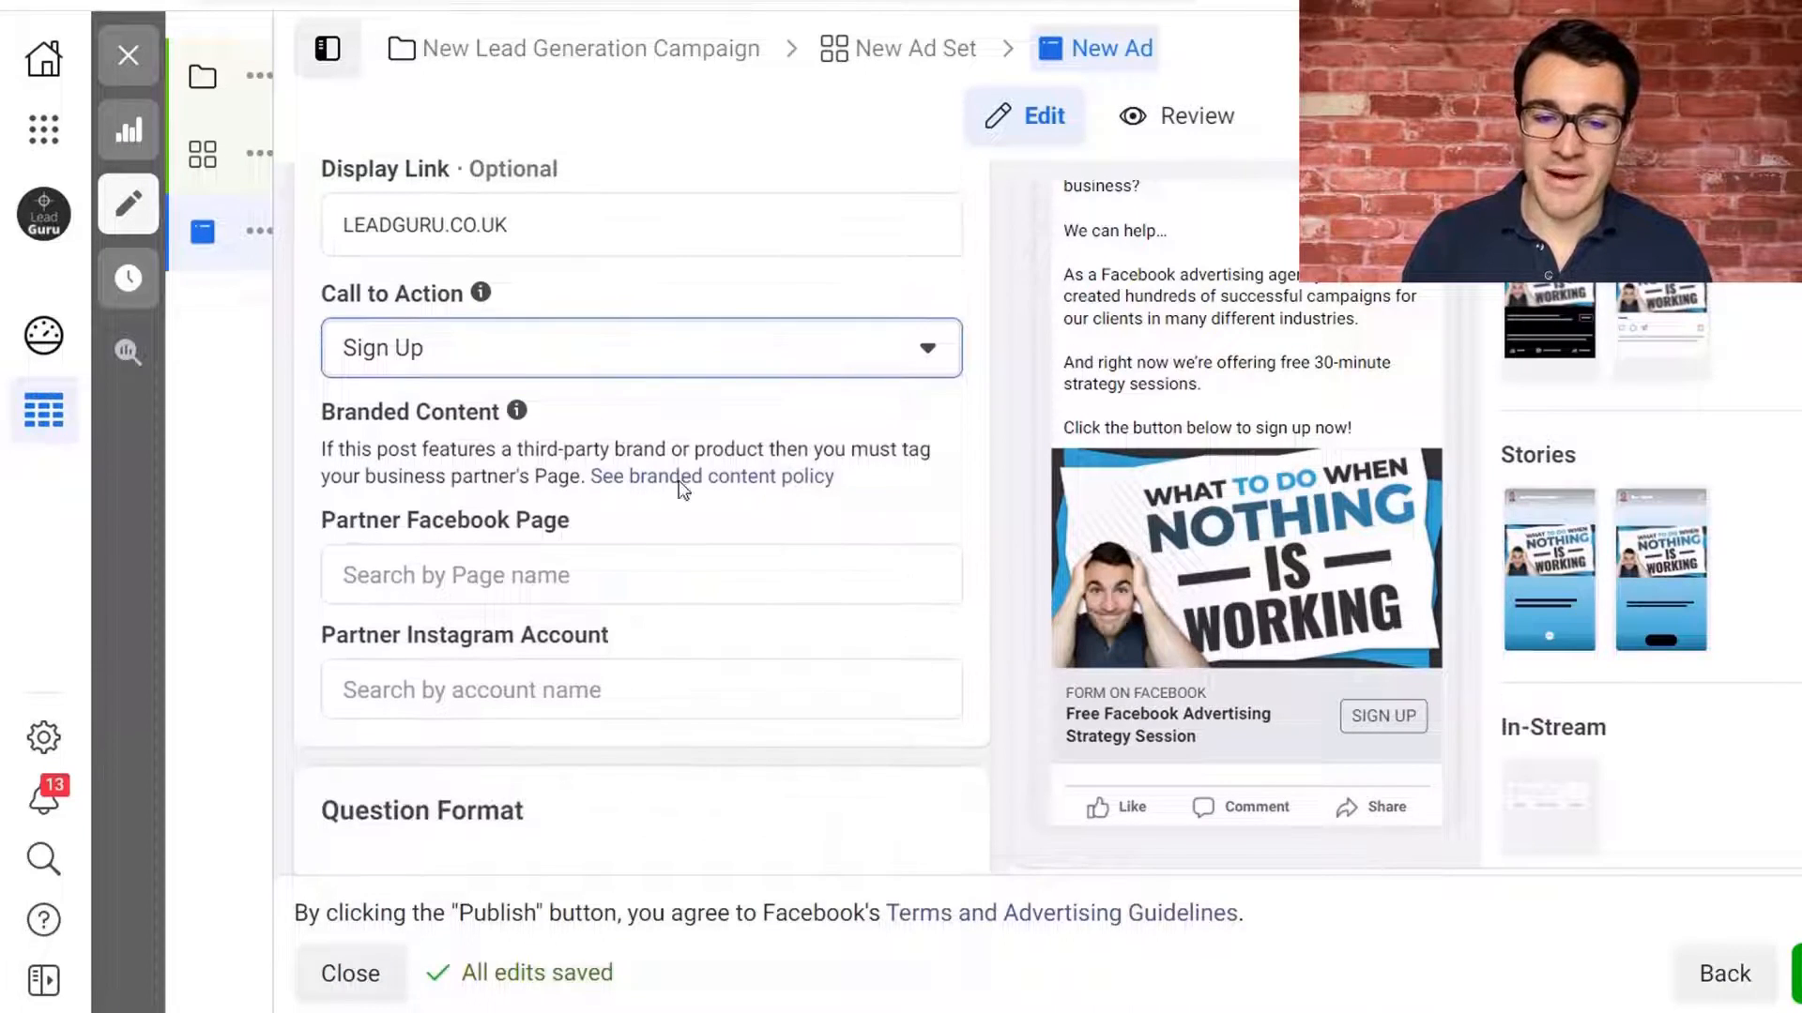
Review the ad's text fields and the question format choices, Instant Form and Automated Chat.
scroll(643, 450, "up", 6)
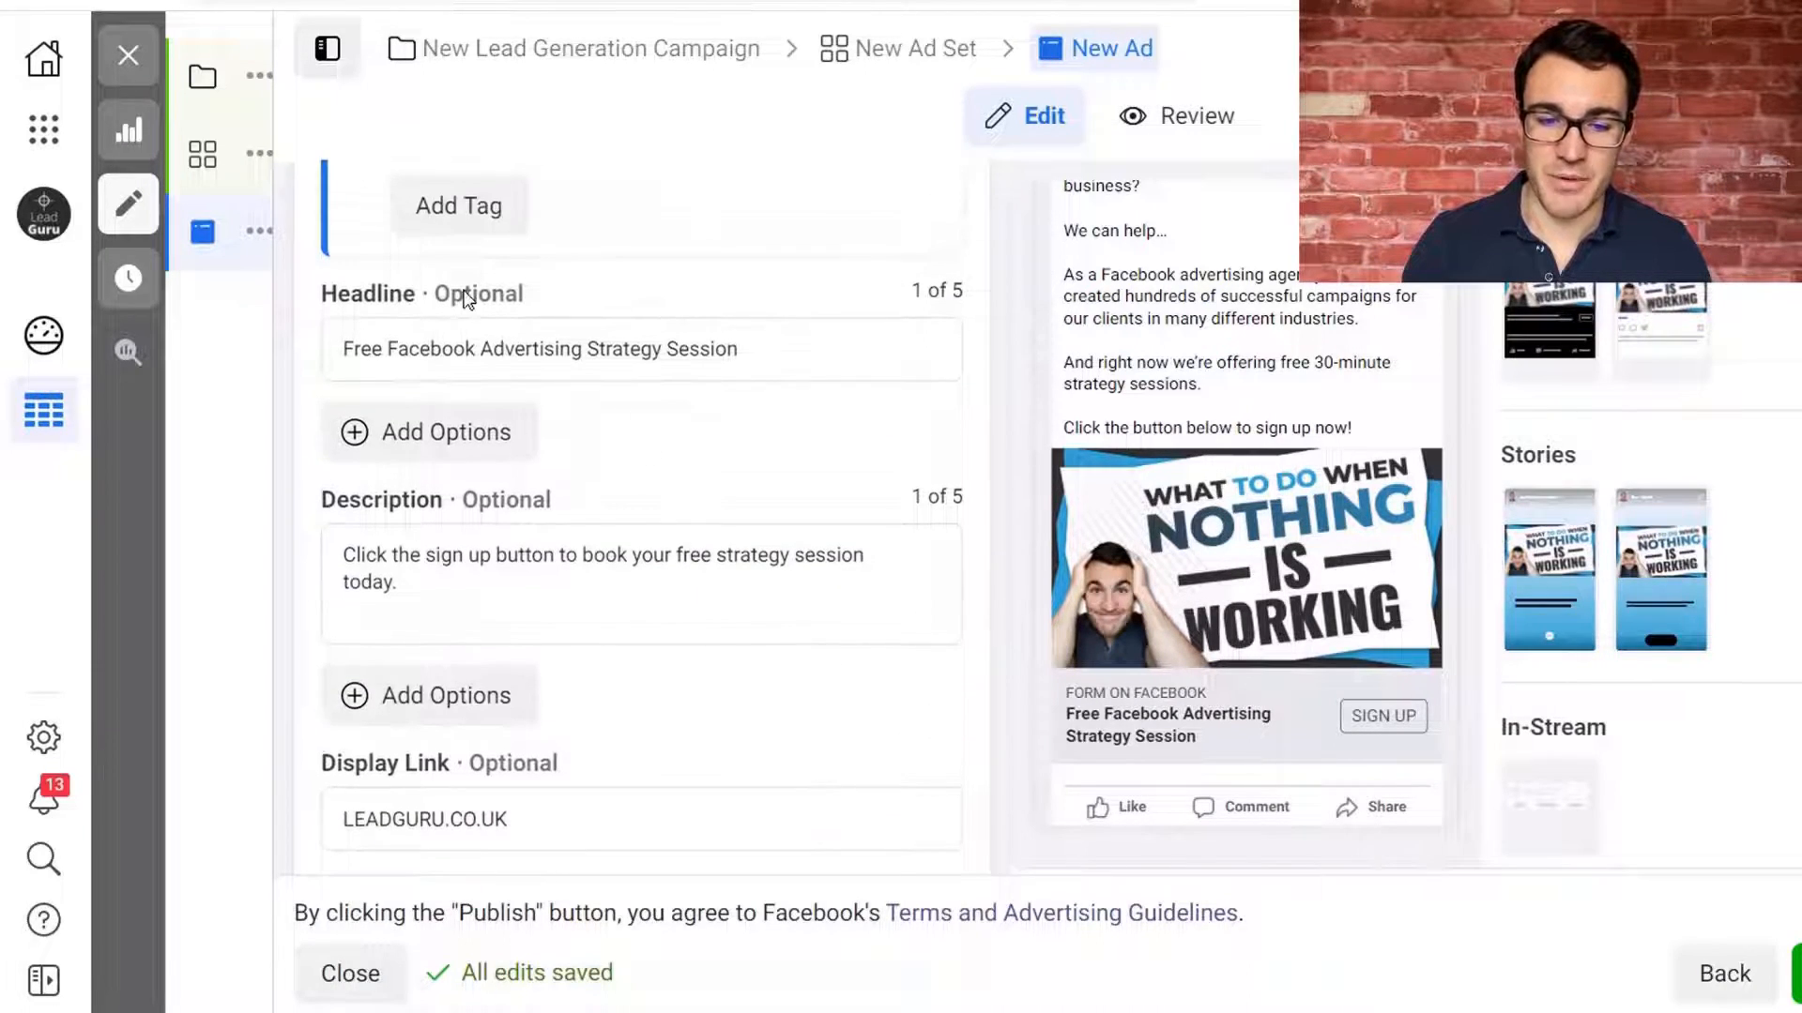
scroll(805, 563, "down", 9)
scroll(805, 563, "down", 6)
scroll(806, 563, "up", 3)
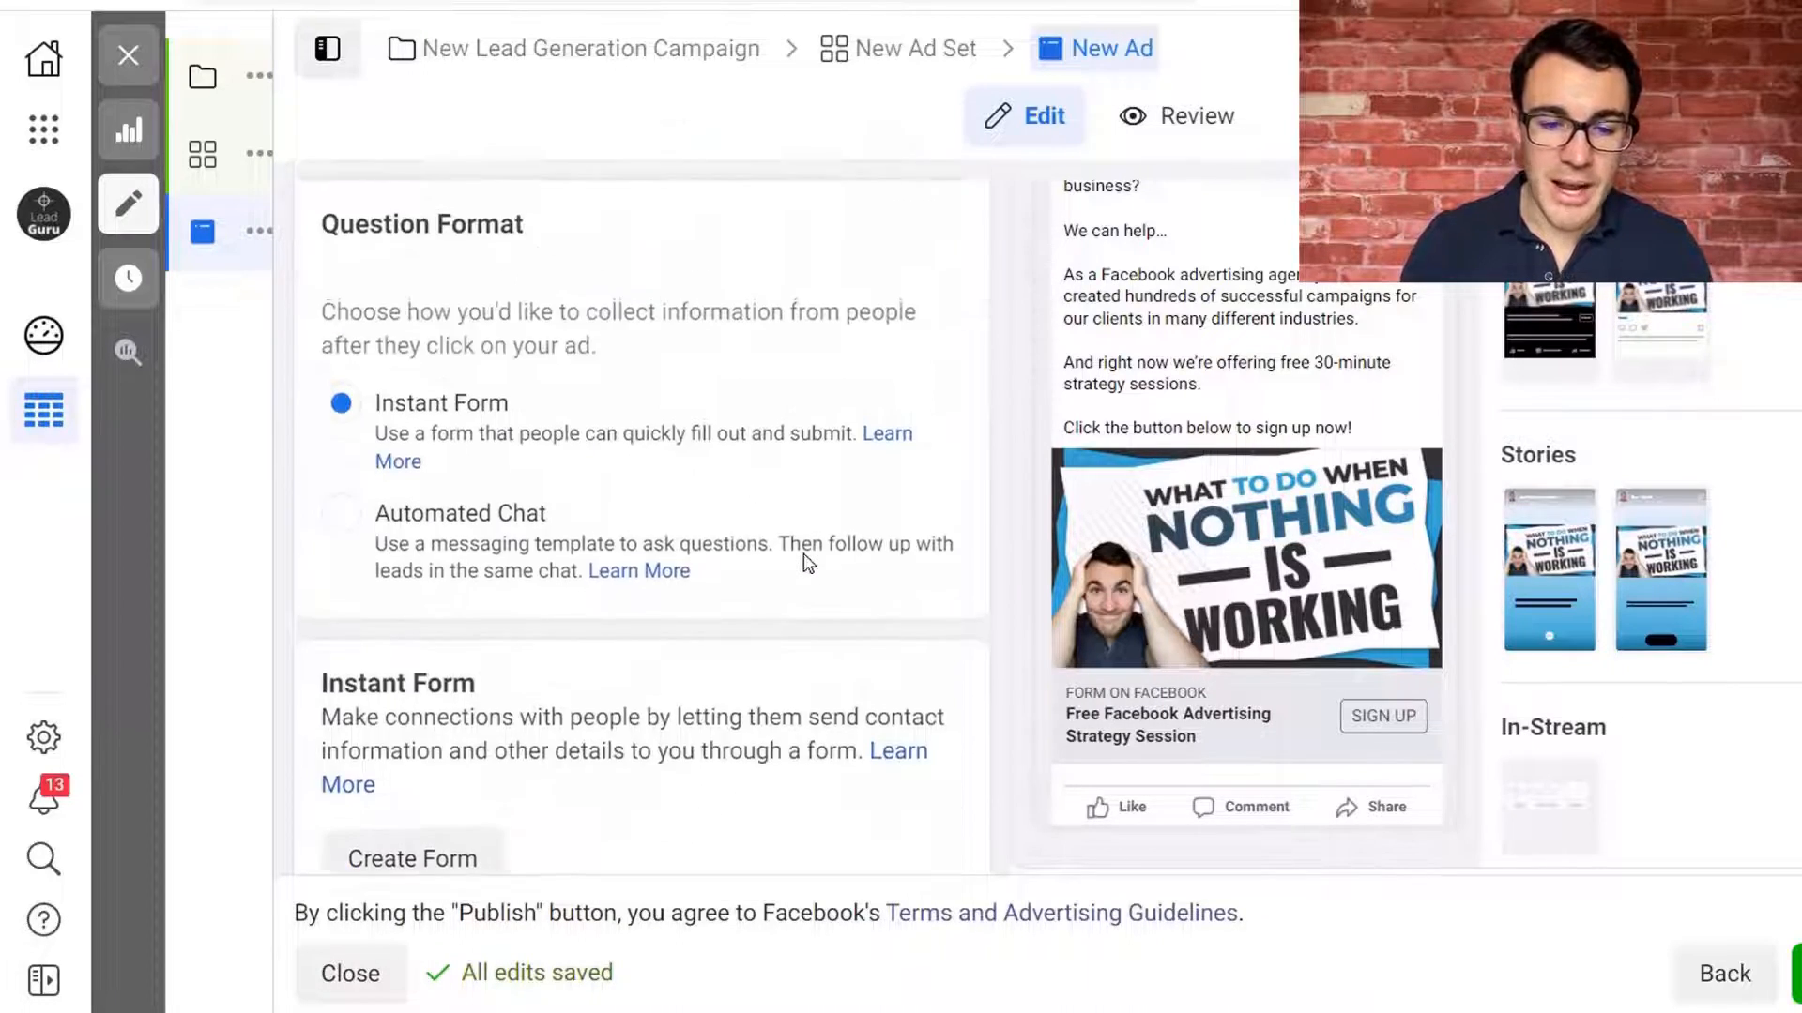
scroll(805, 563, "up", 1)
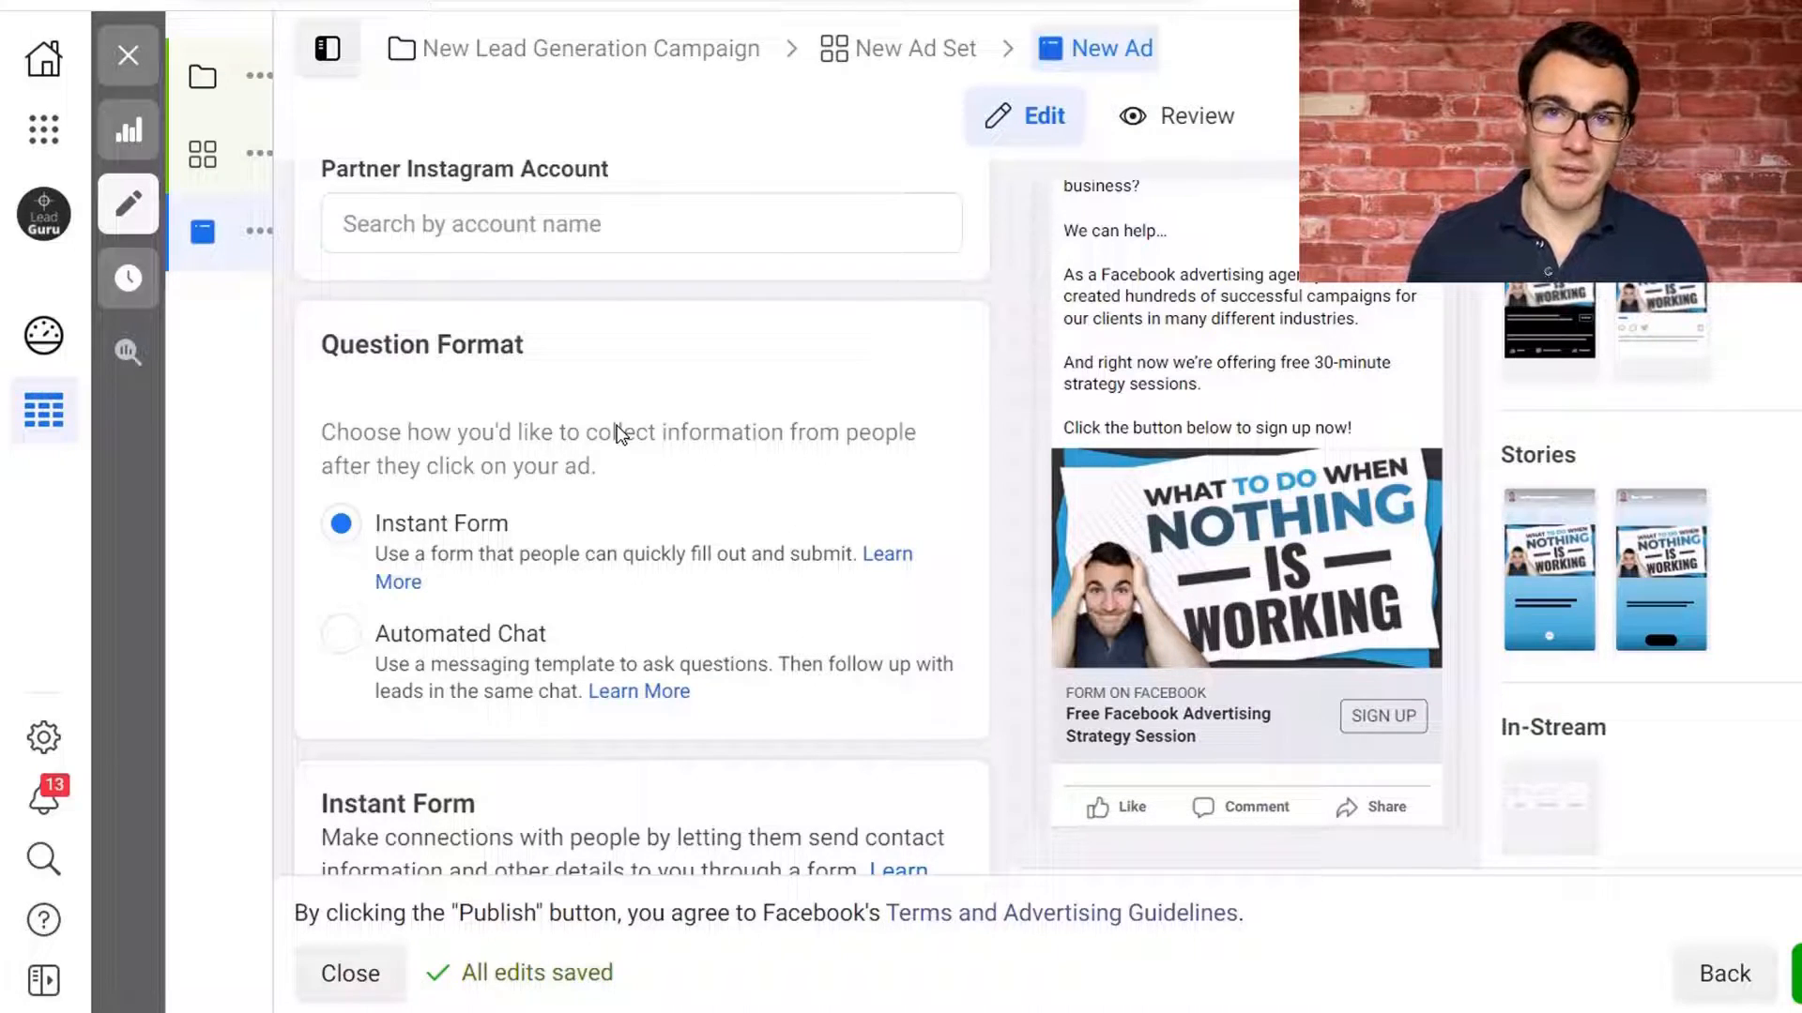
right_click(790, 465)
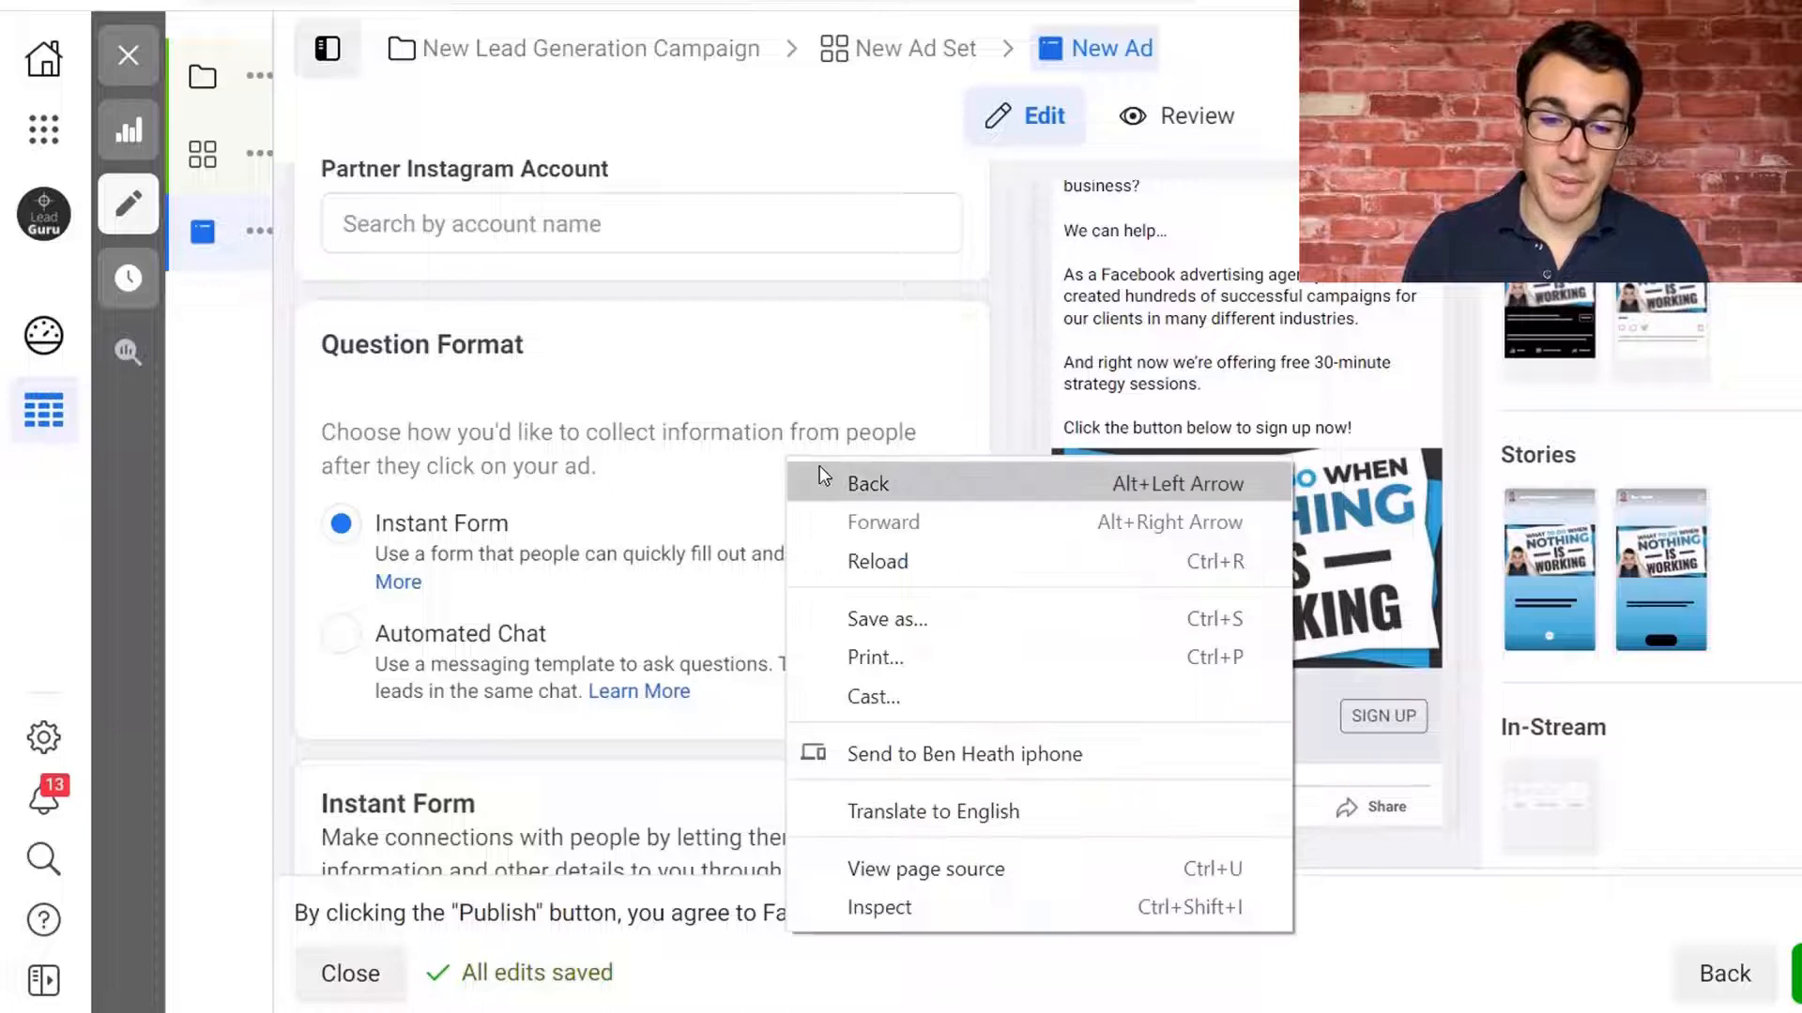
left_click(785, 474)
Start a new instant form for the ad and keep its form type set to More Volume.
scroll(784, 477, "down", 3)
scroll(786, 479, "down", 3)
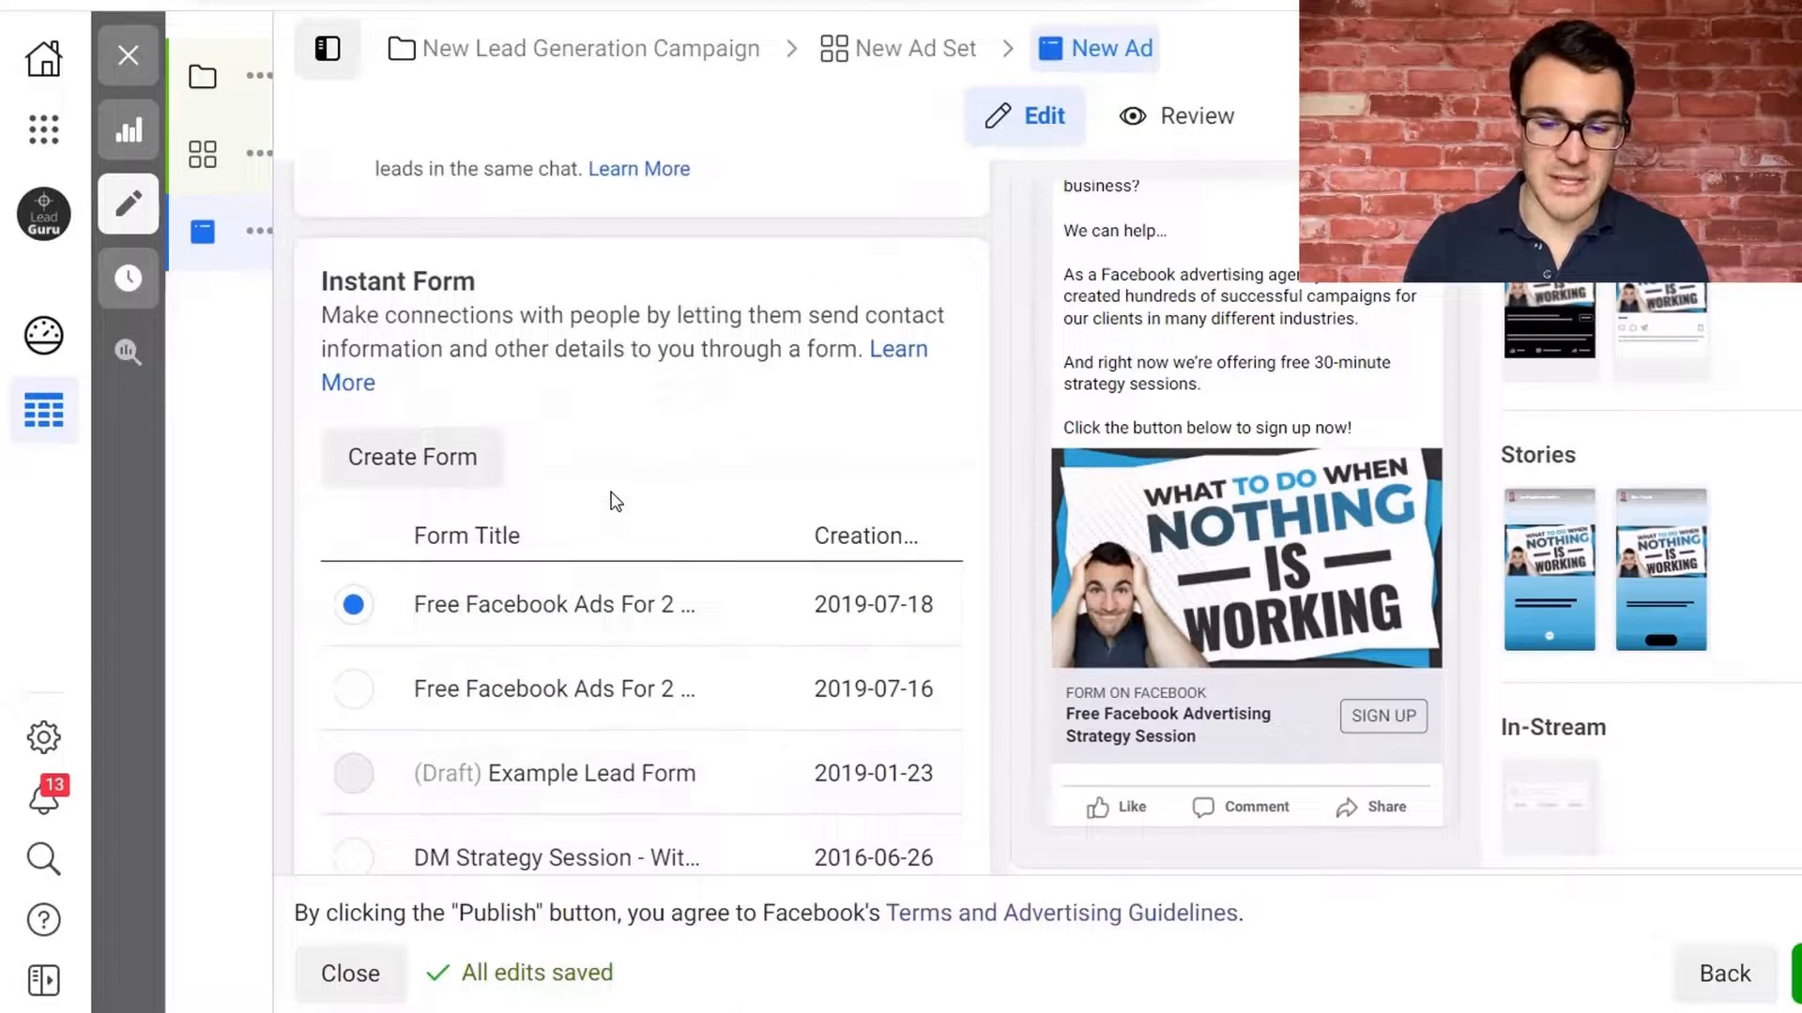
left_click(432, 456)
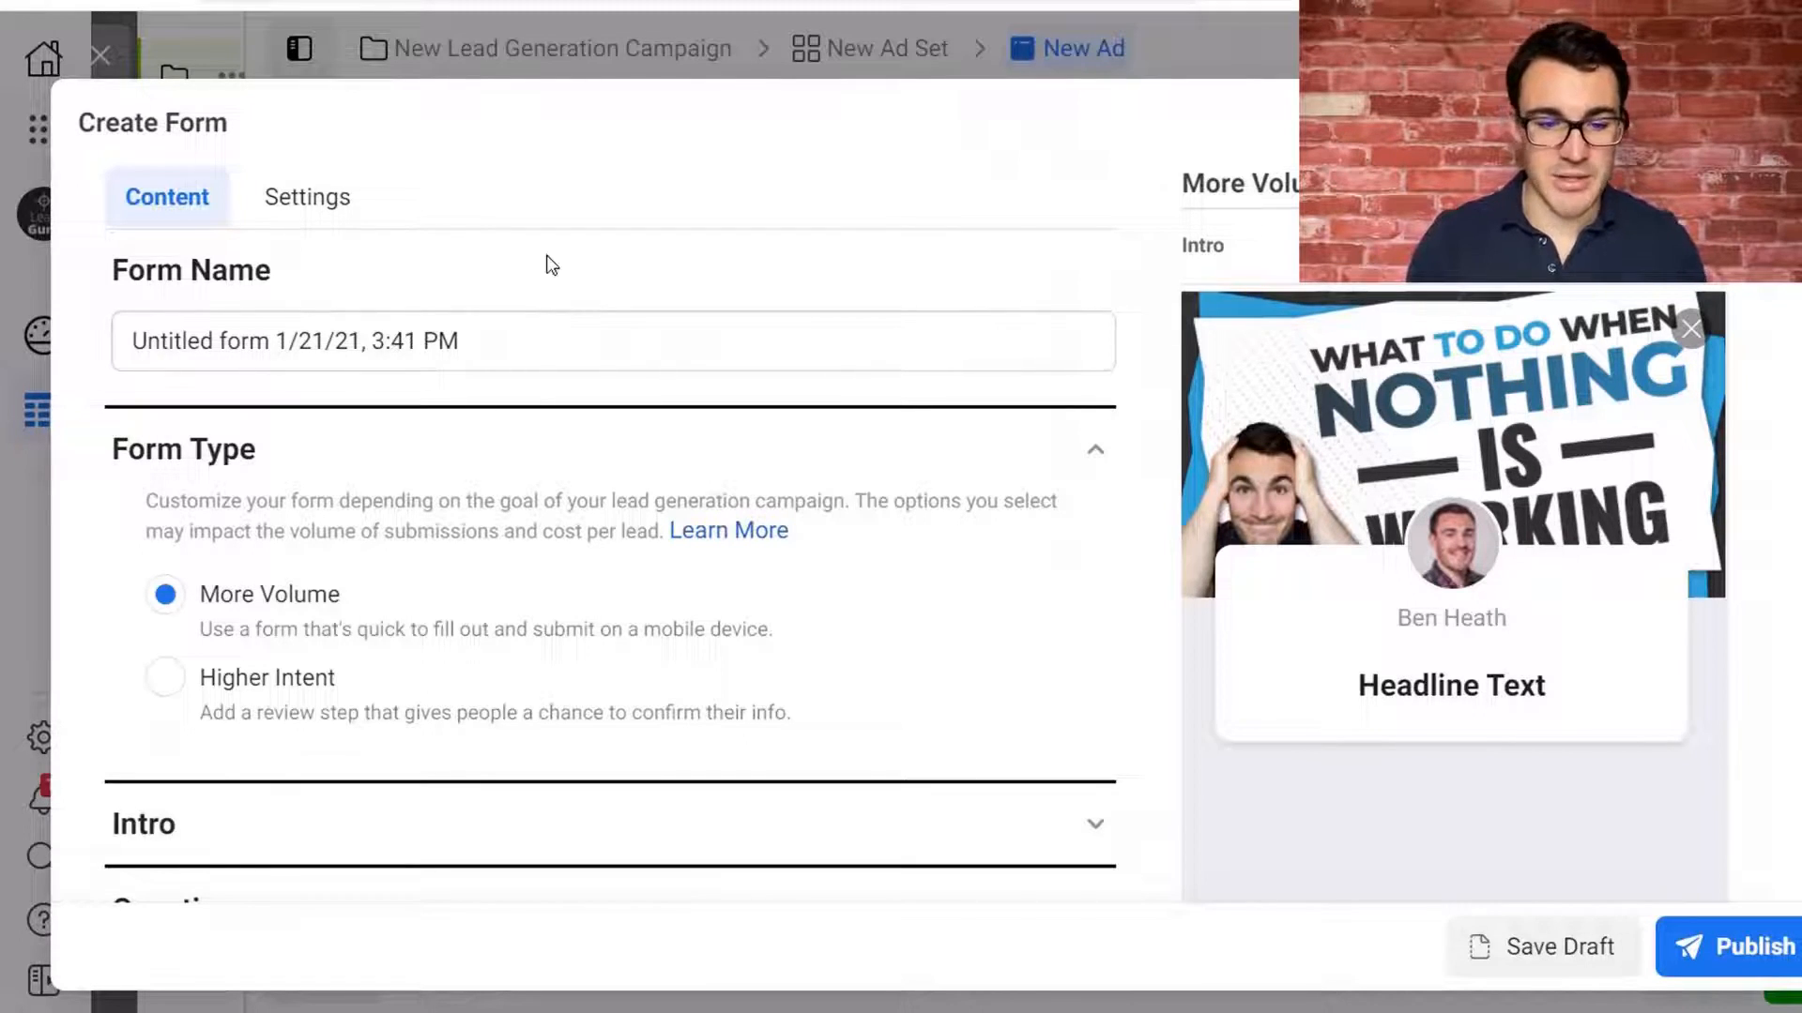
scroll(600, 273, "down", 1)
scroll(523, 402, "down", 2)
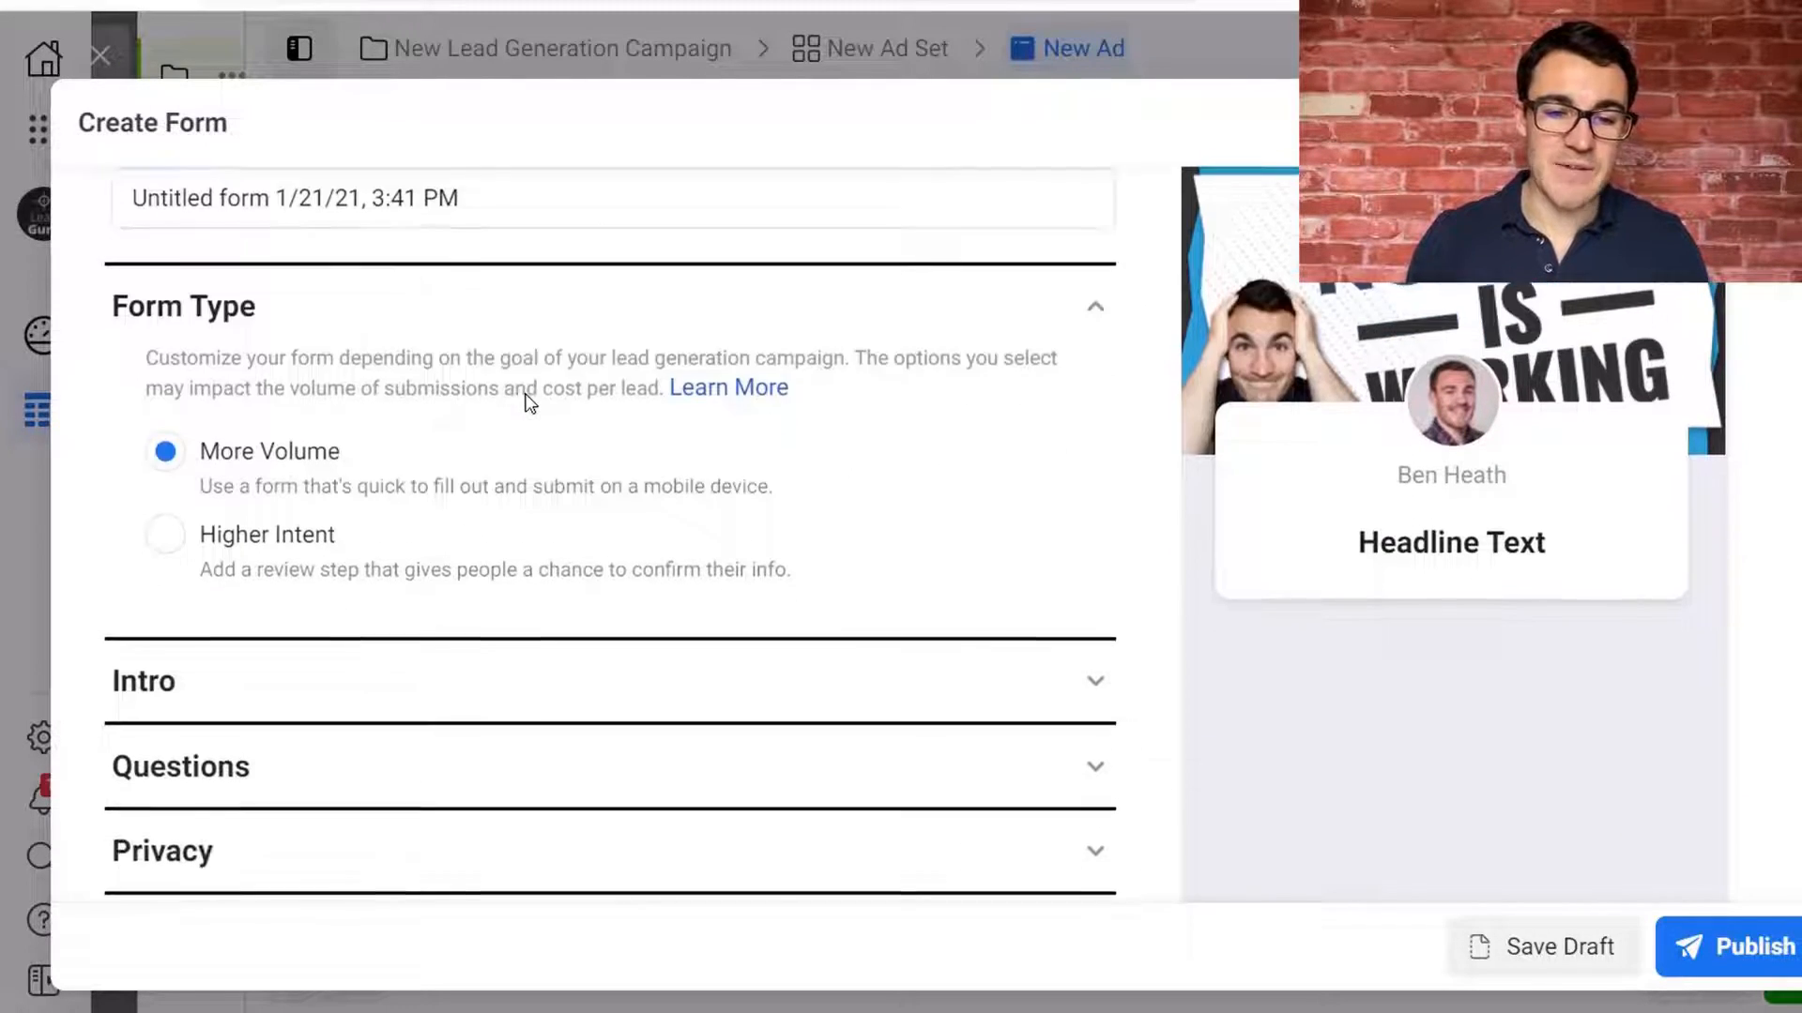
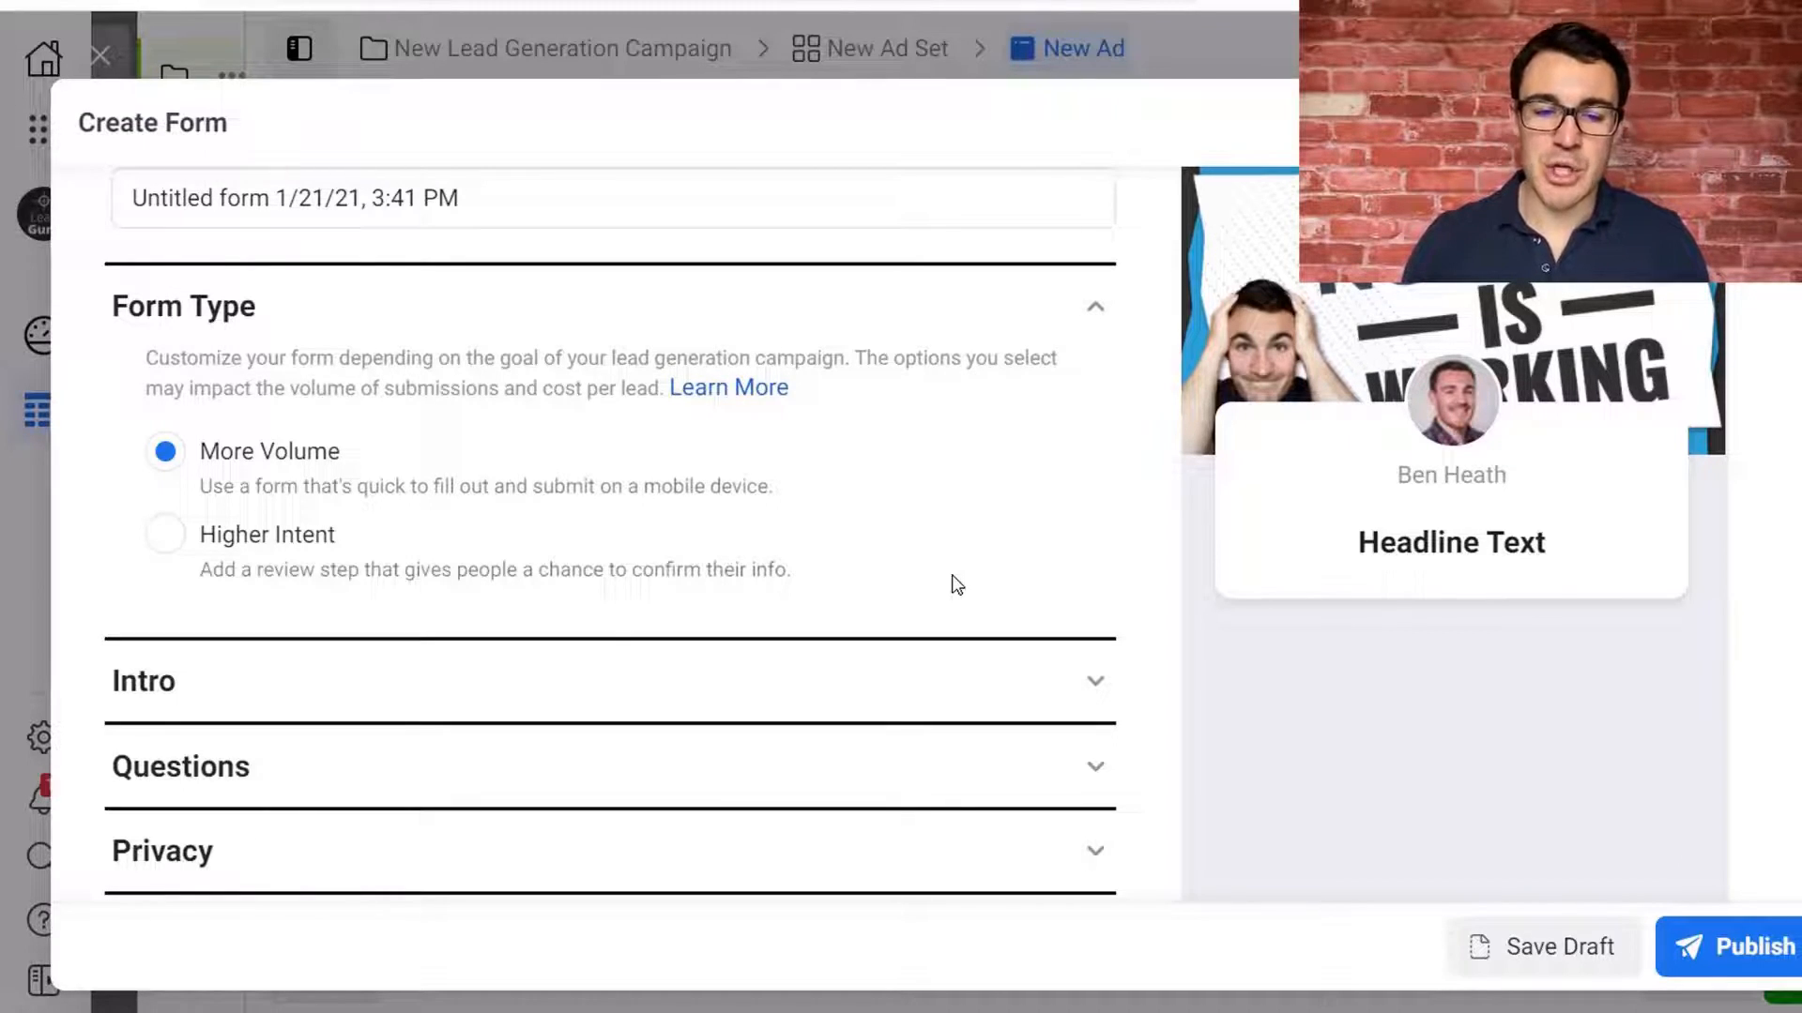
left_click(167, 537)
left_click(173, 453)
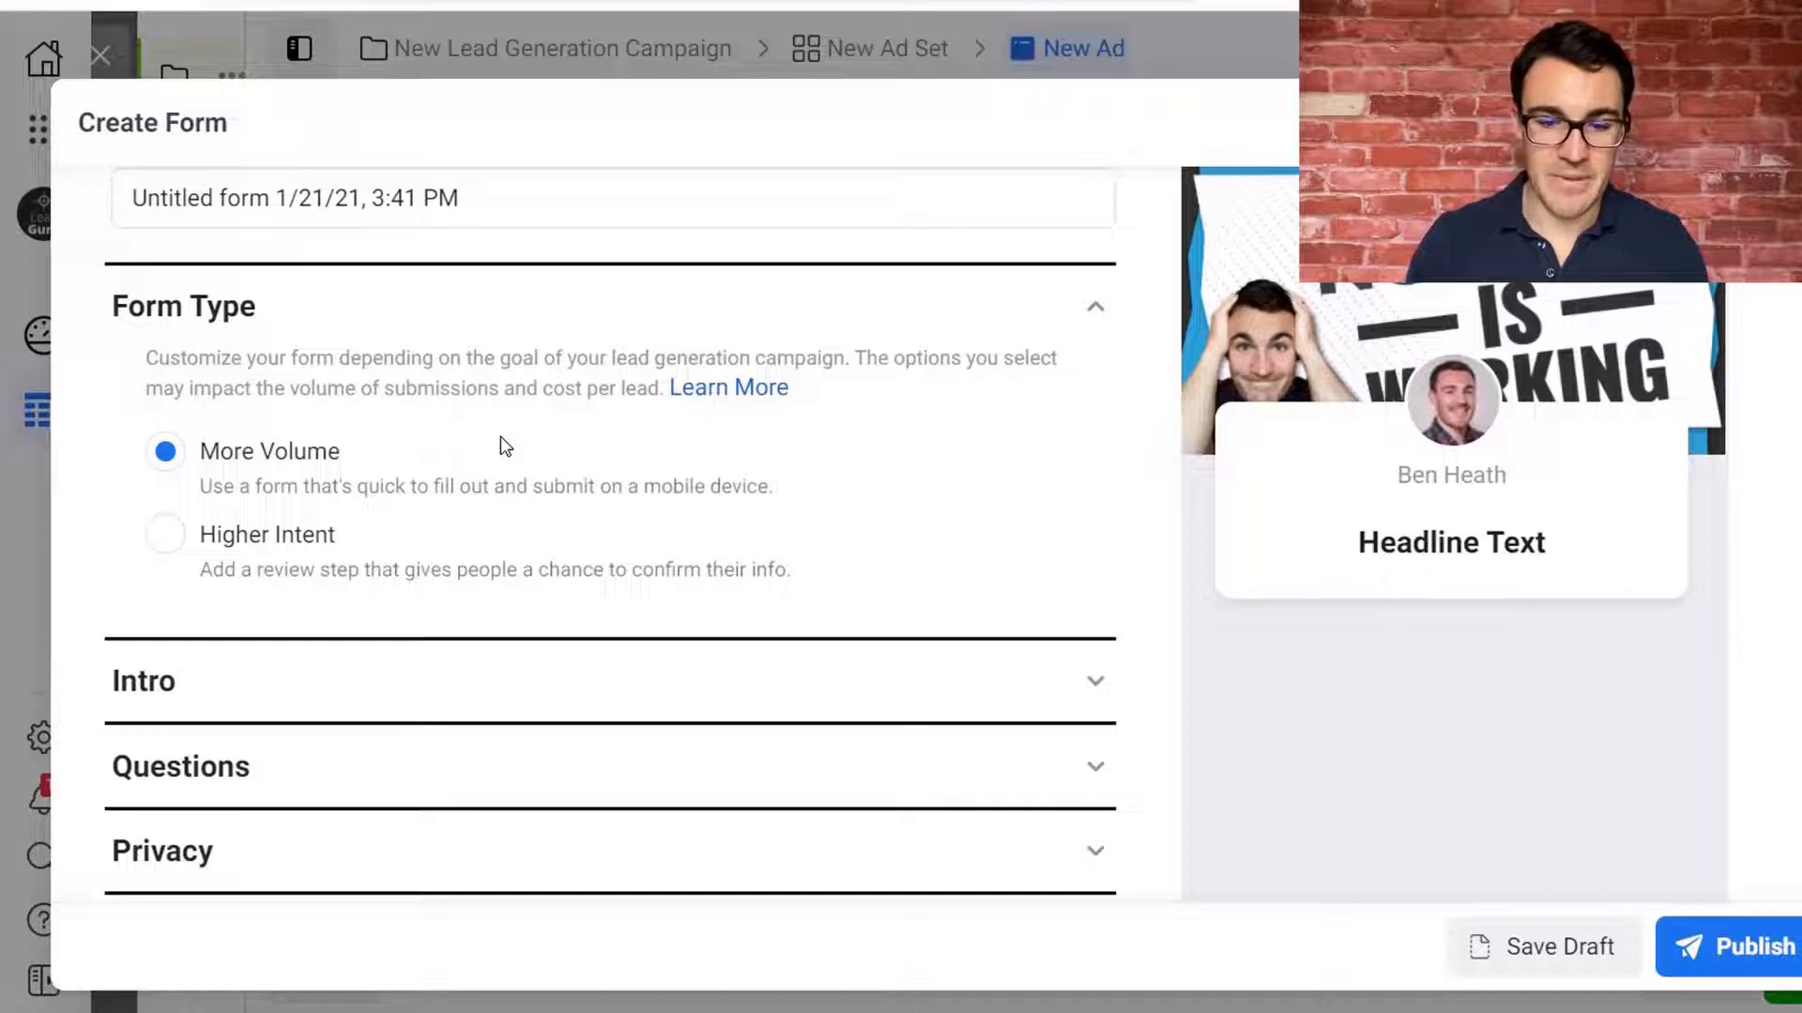
Open the form's intro section and review its background image and greeting options.
scroll(526, 478, "down", 2)
left_click(639, 587)
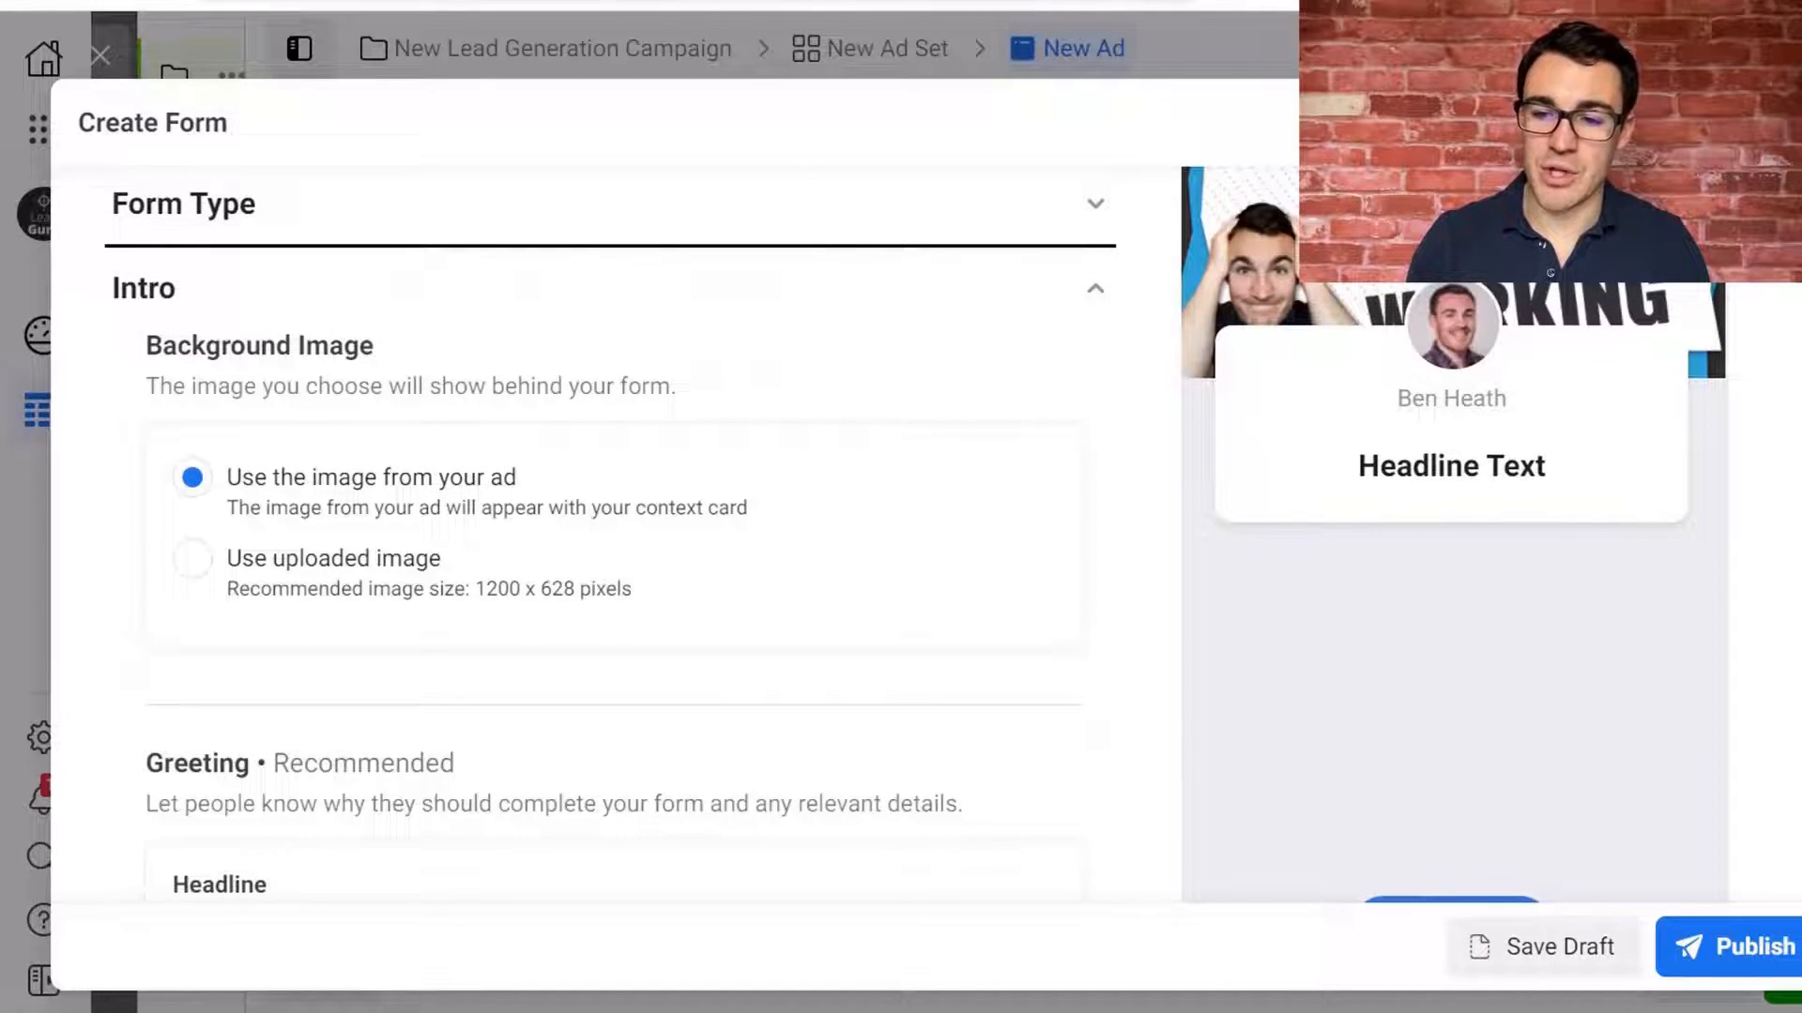
scroll(600, 488, "up", 1)
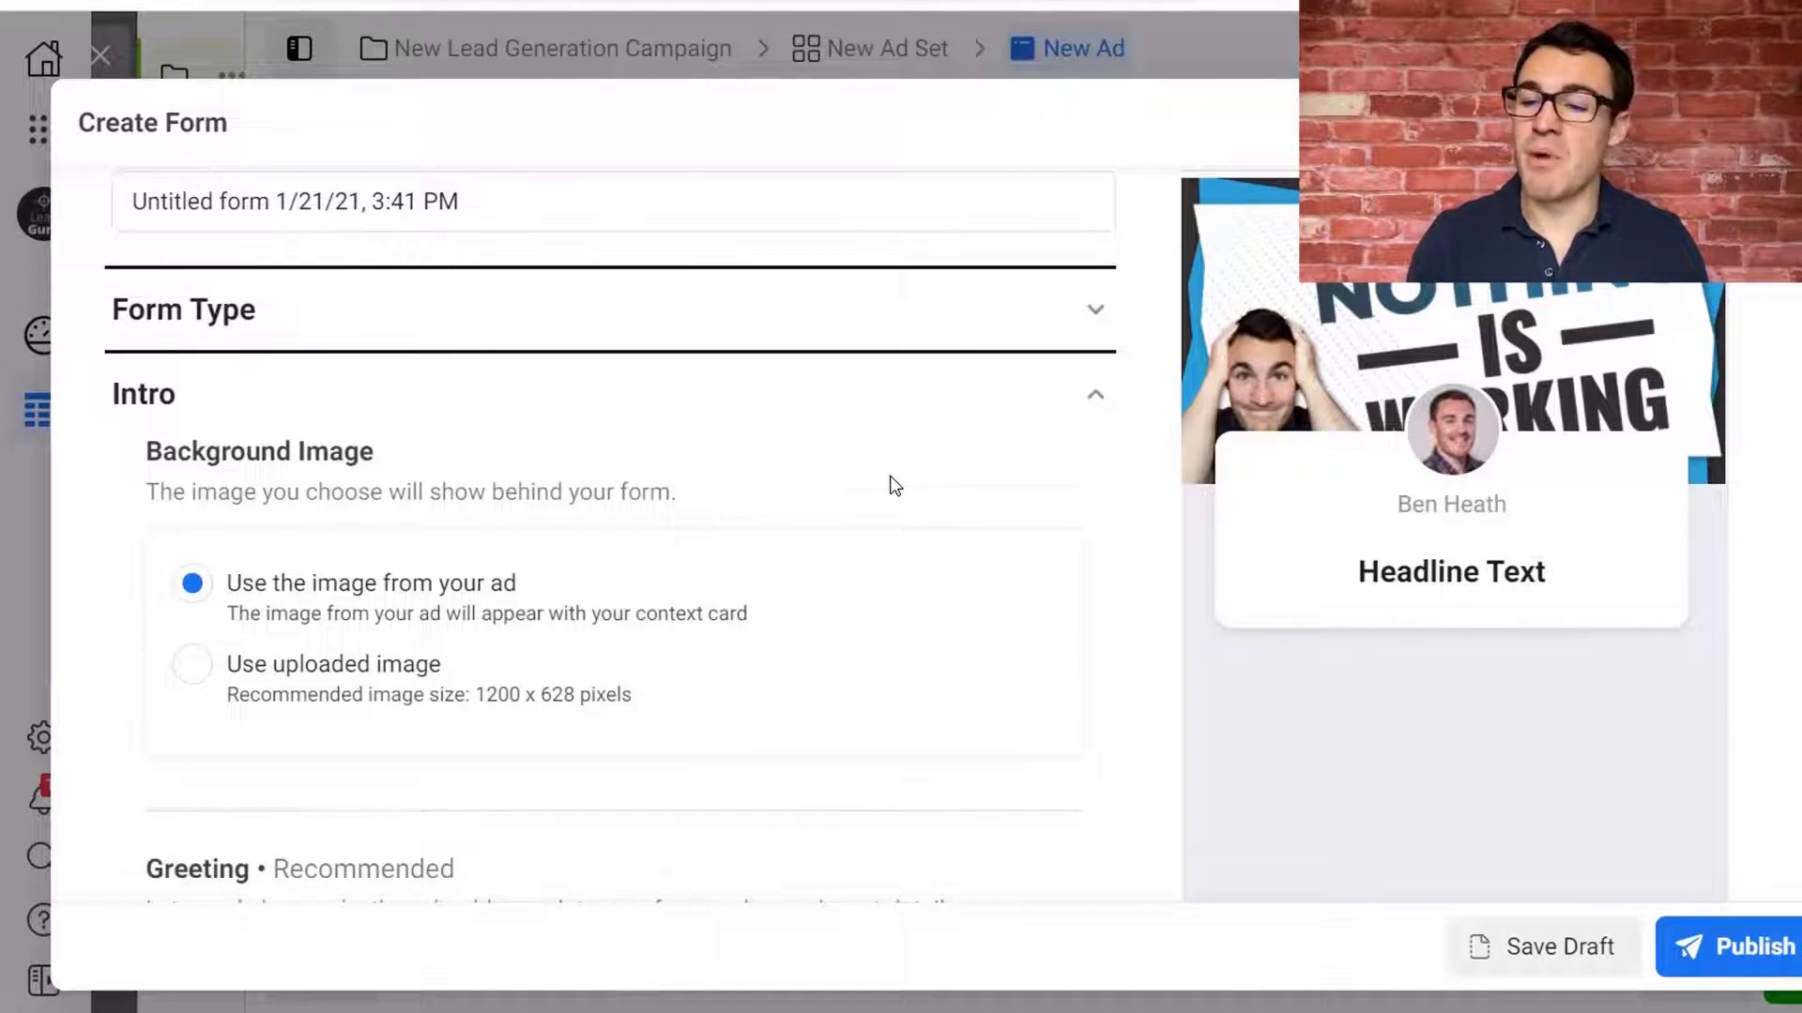
scroll(894, 485, "down", 1)
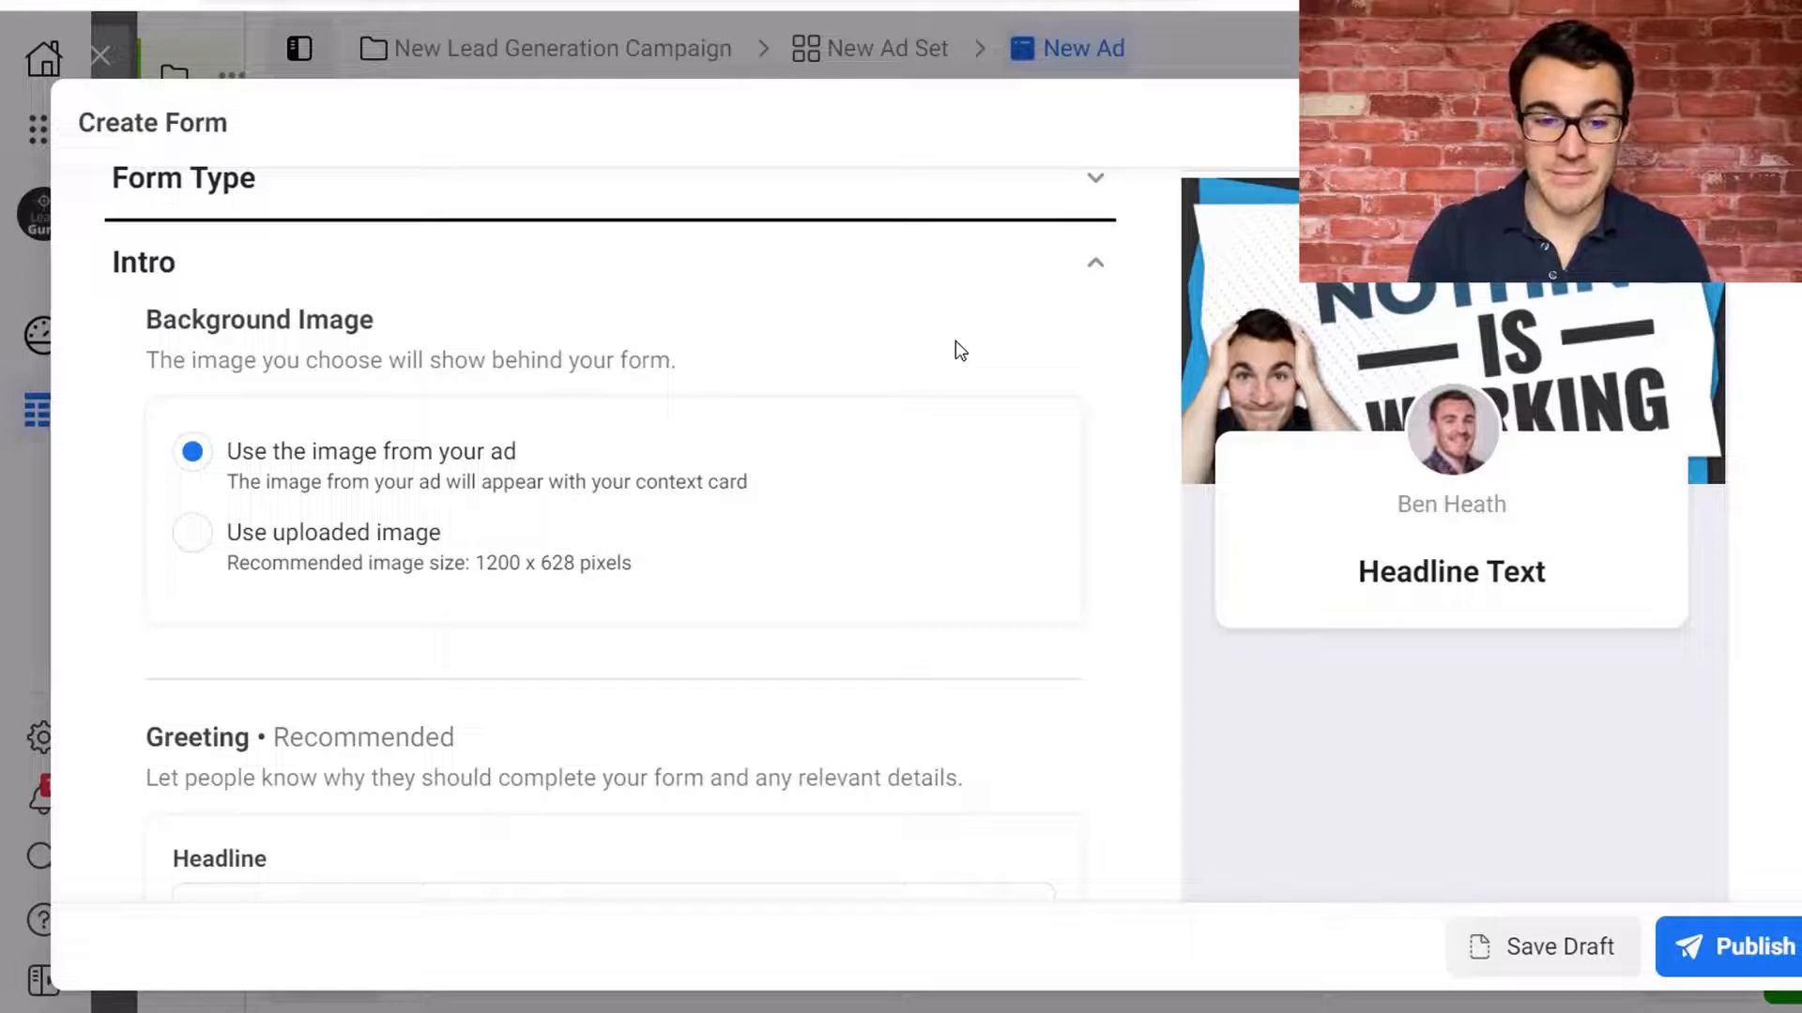
scroll(959, 350, "down", 3)
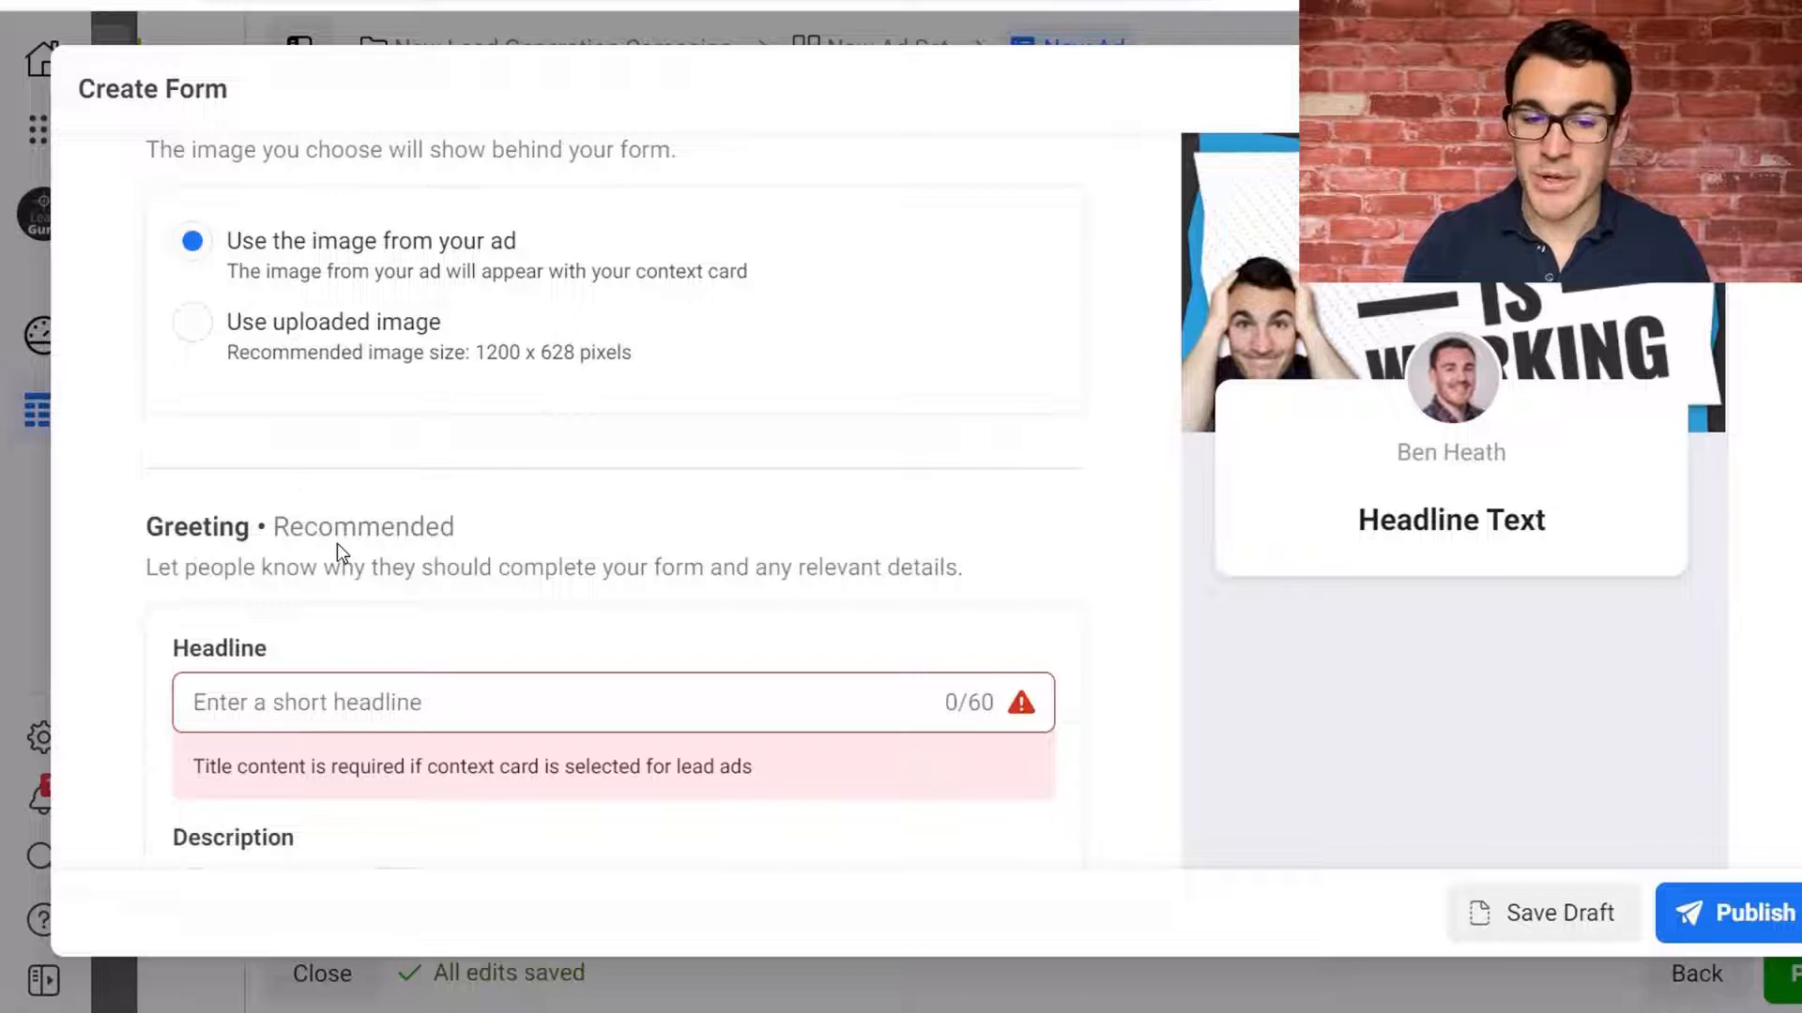
scroll(748, 519, "down", 5)
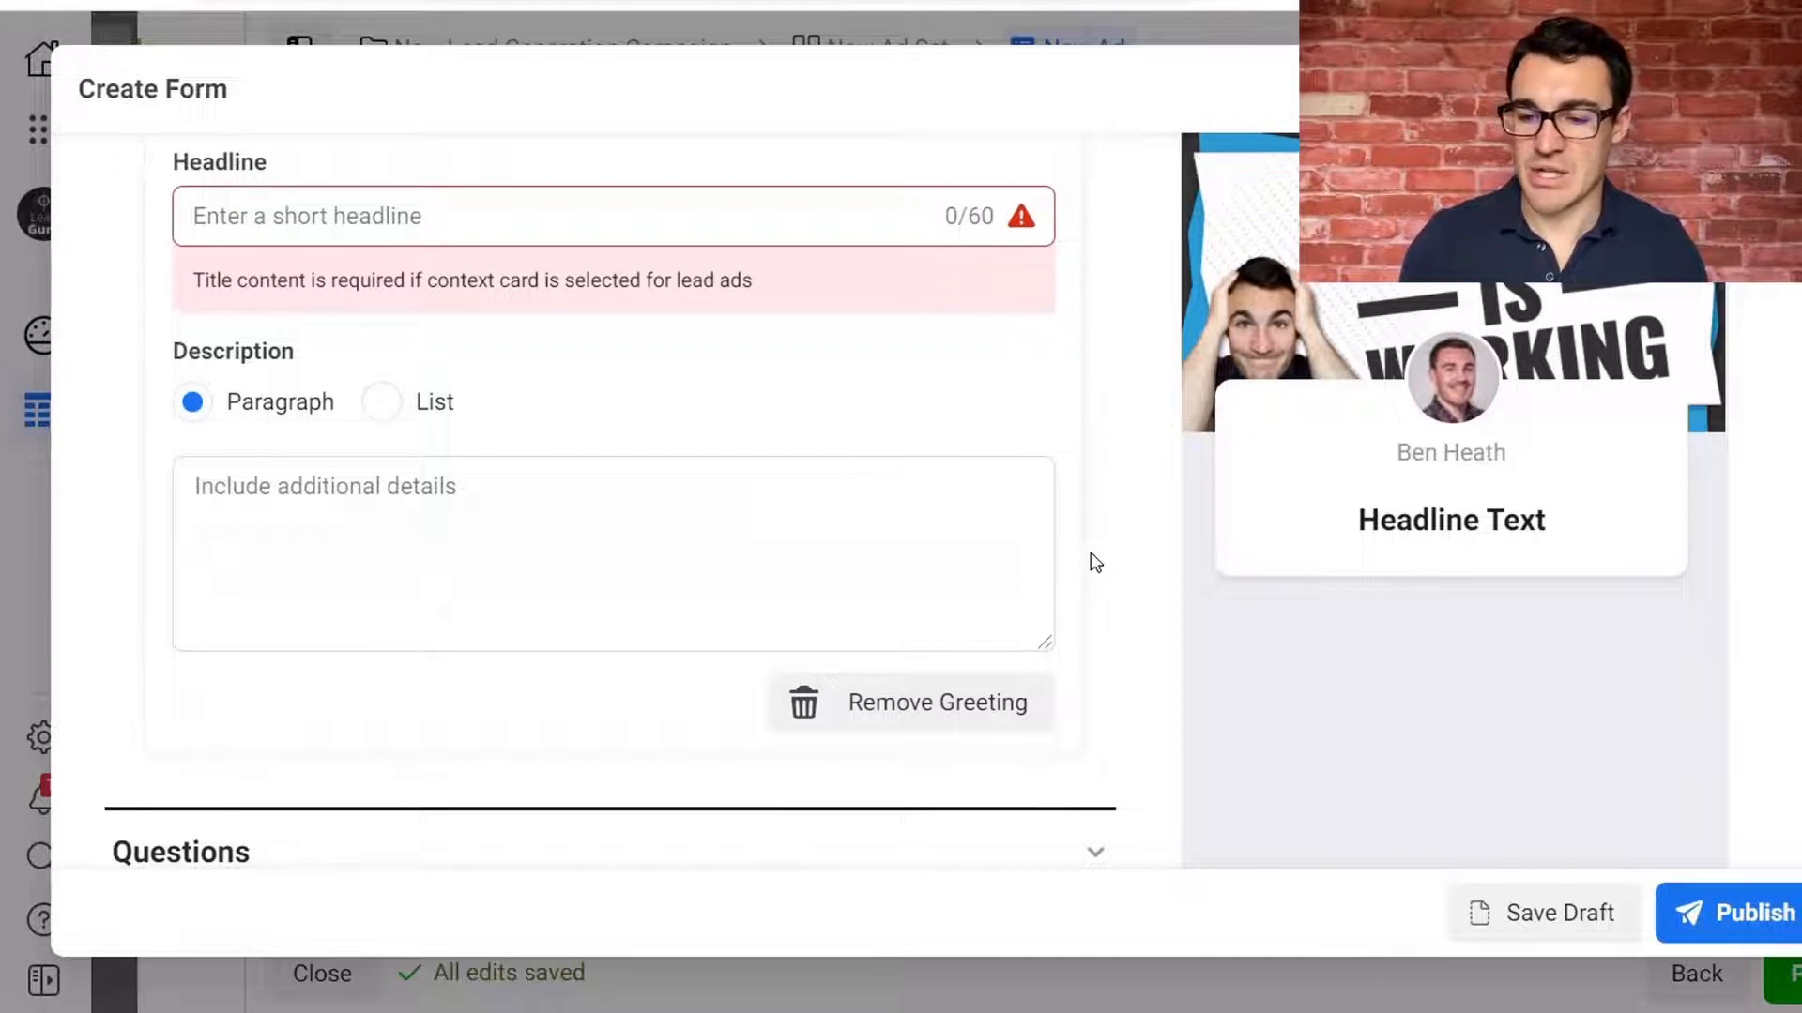
scroll(1404, 551, "down", 2)
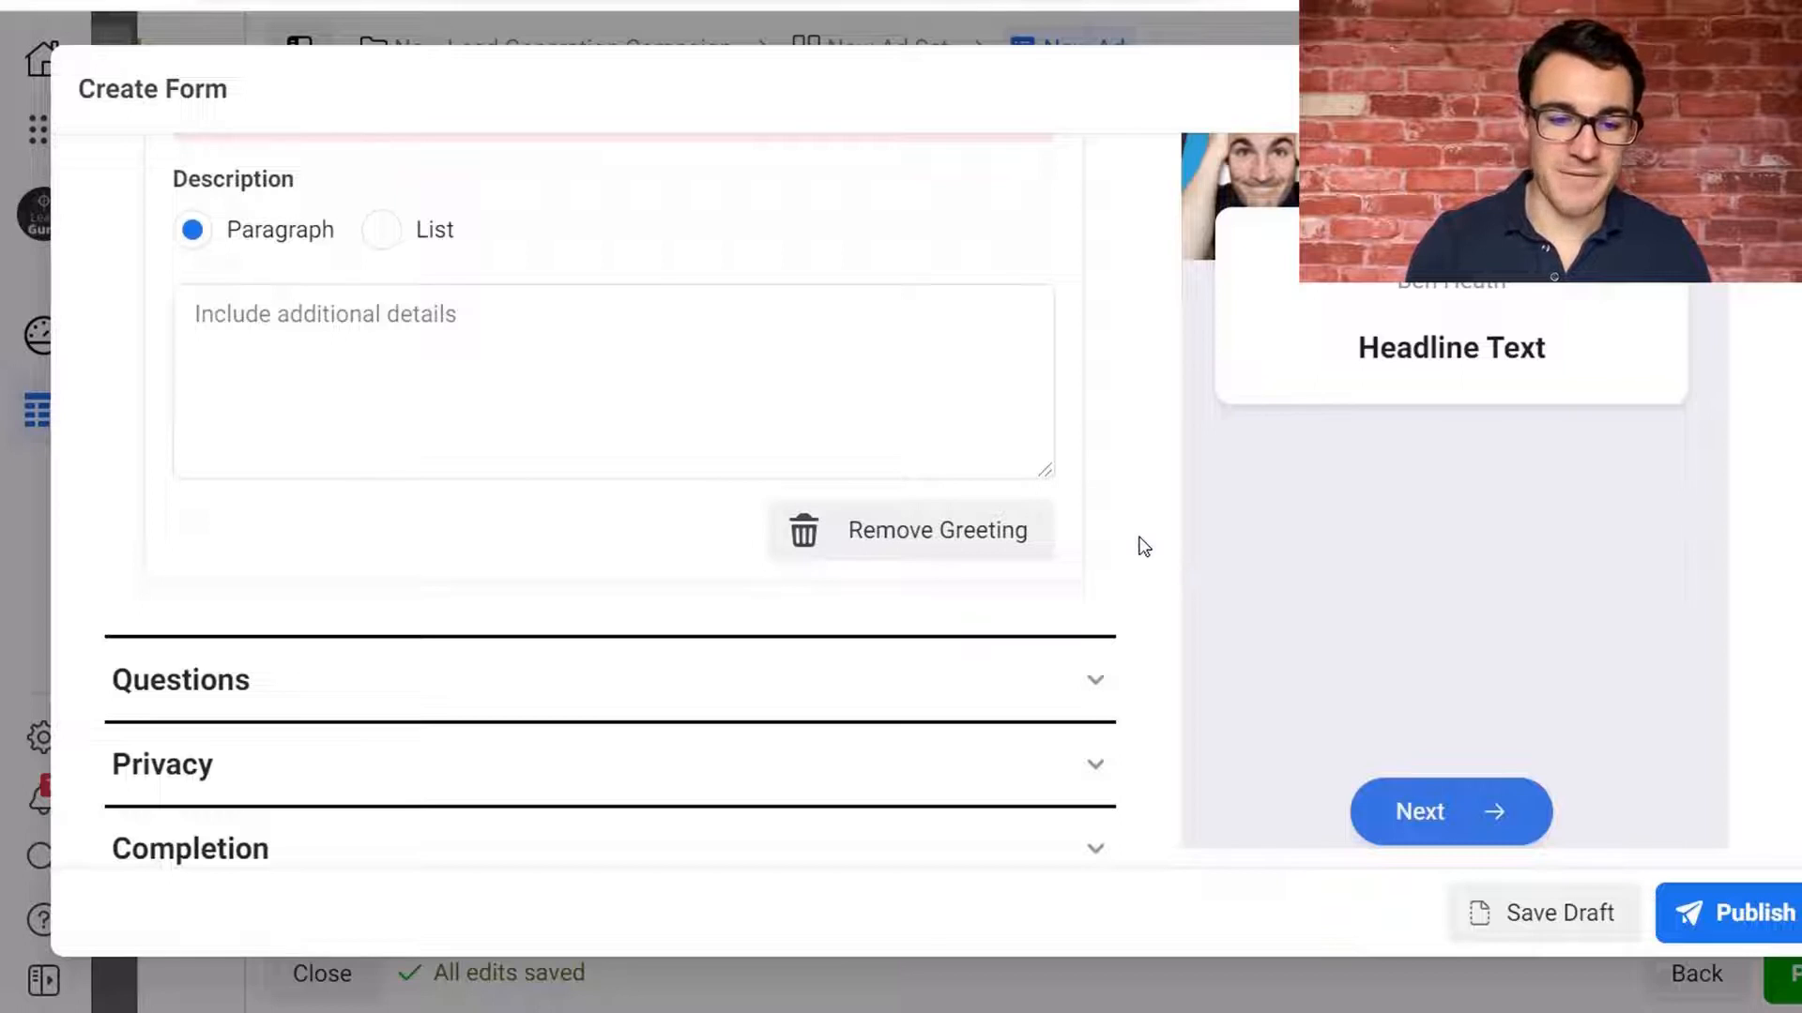
Set the greeting headline to "Free Facebook Advertising Strategy Session".
scroll(1144, 546, "up", 3)
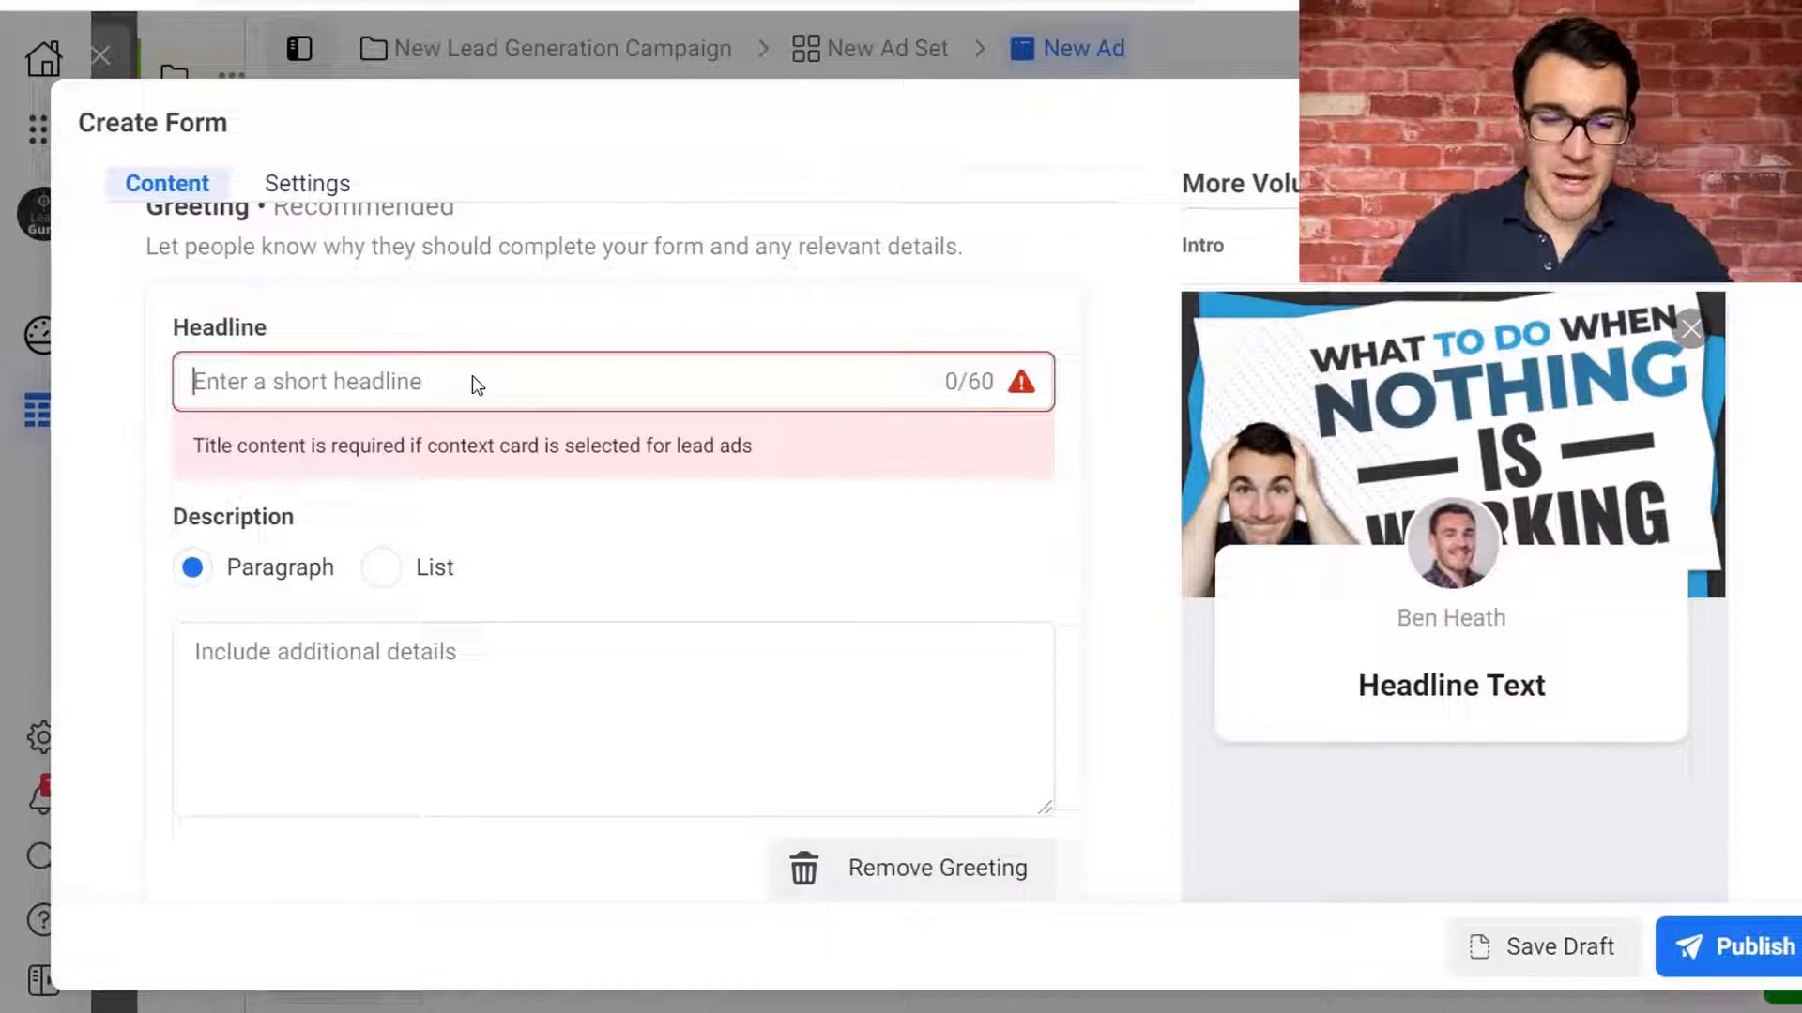
type("Fa")
key("BackSpace")
type("ree f")
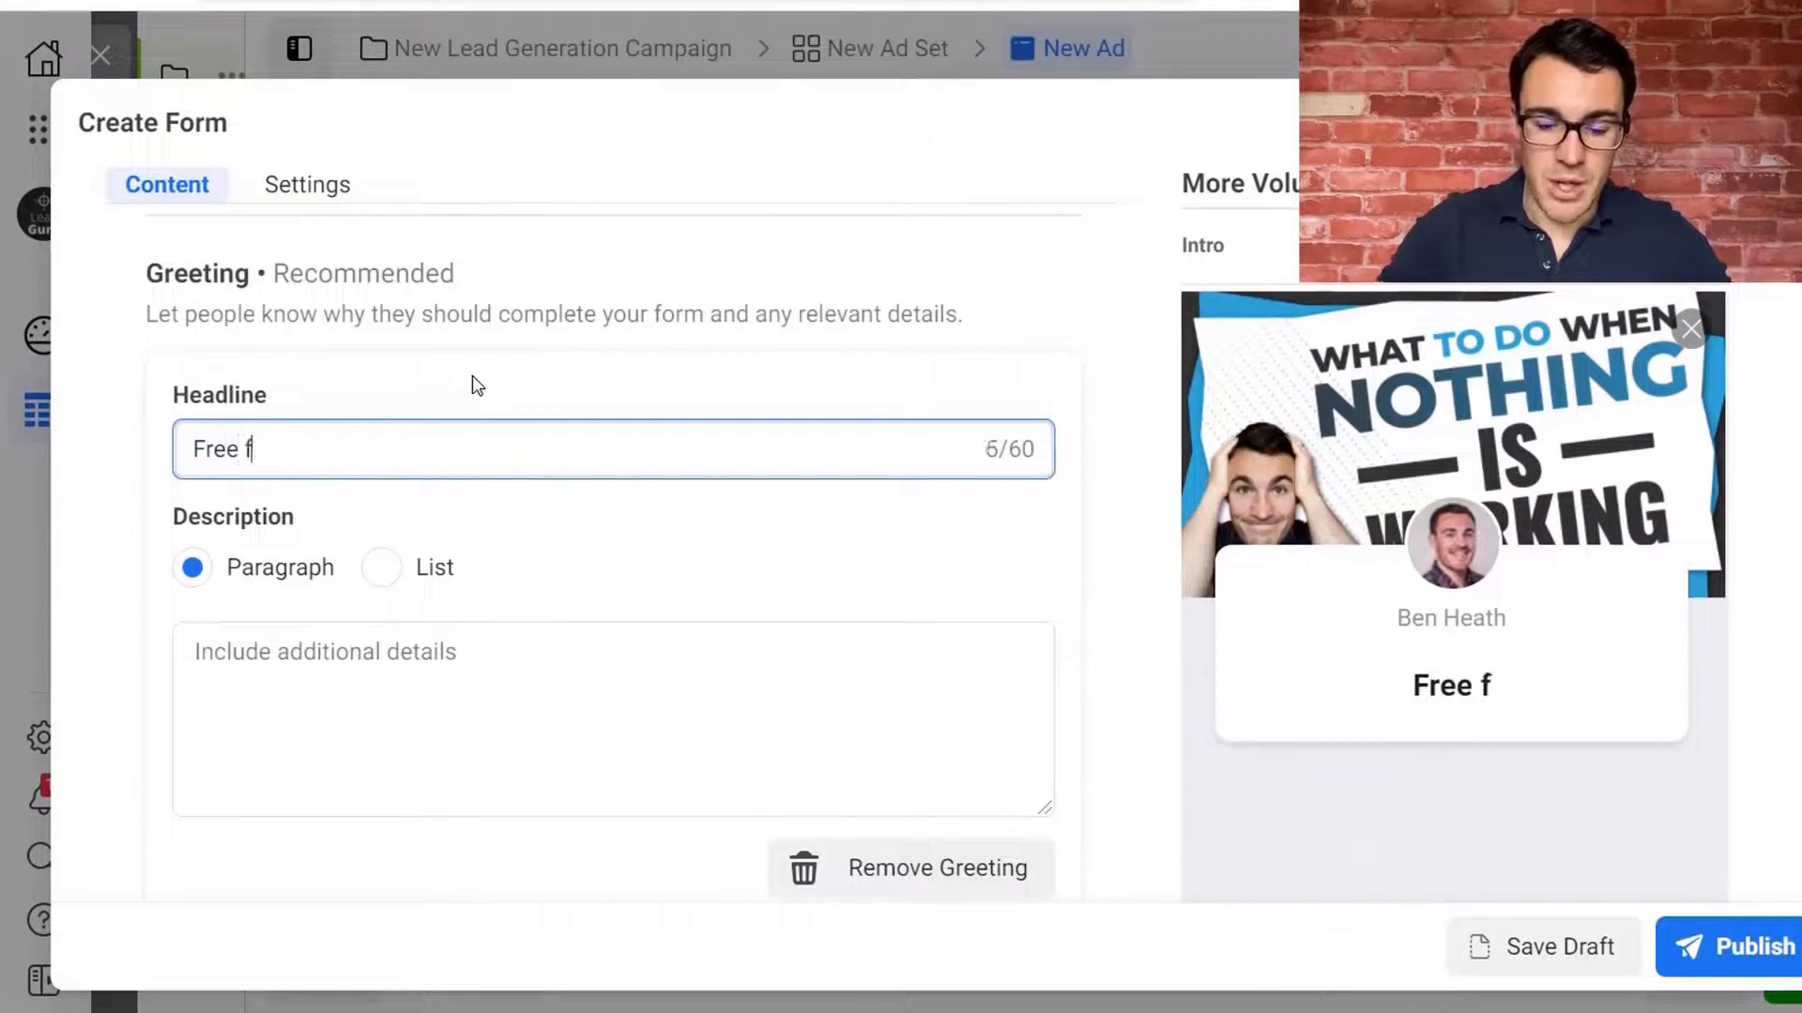
key("BackSpace")
type("Facebook ")
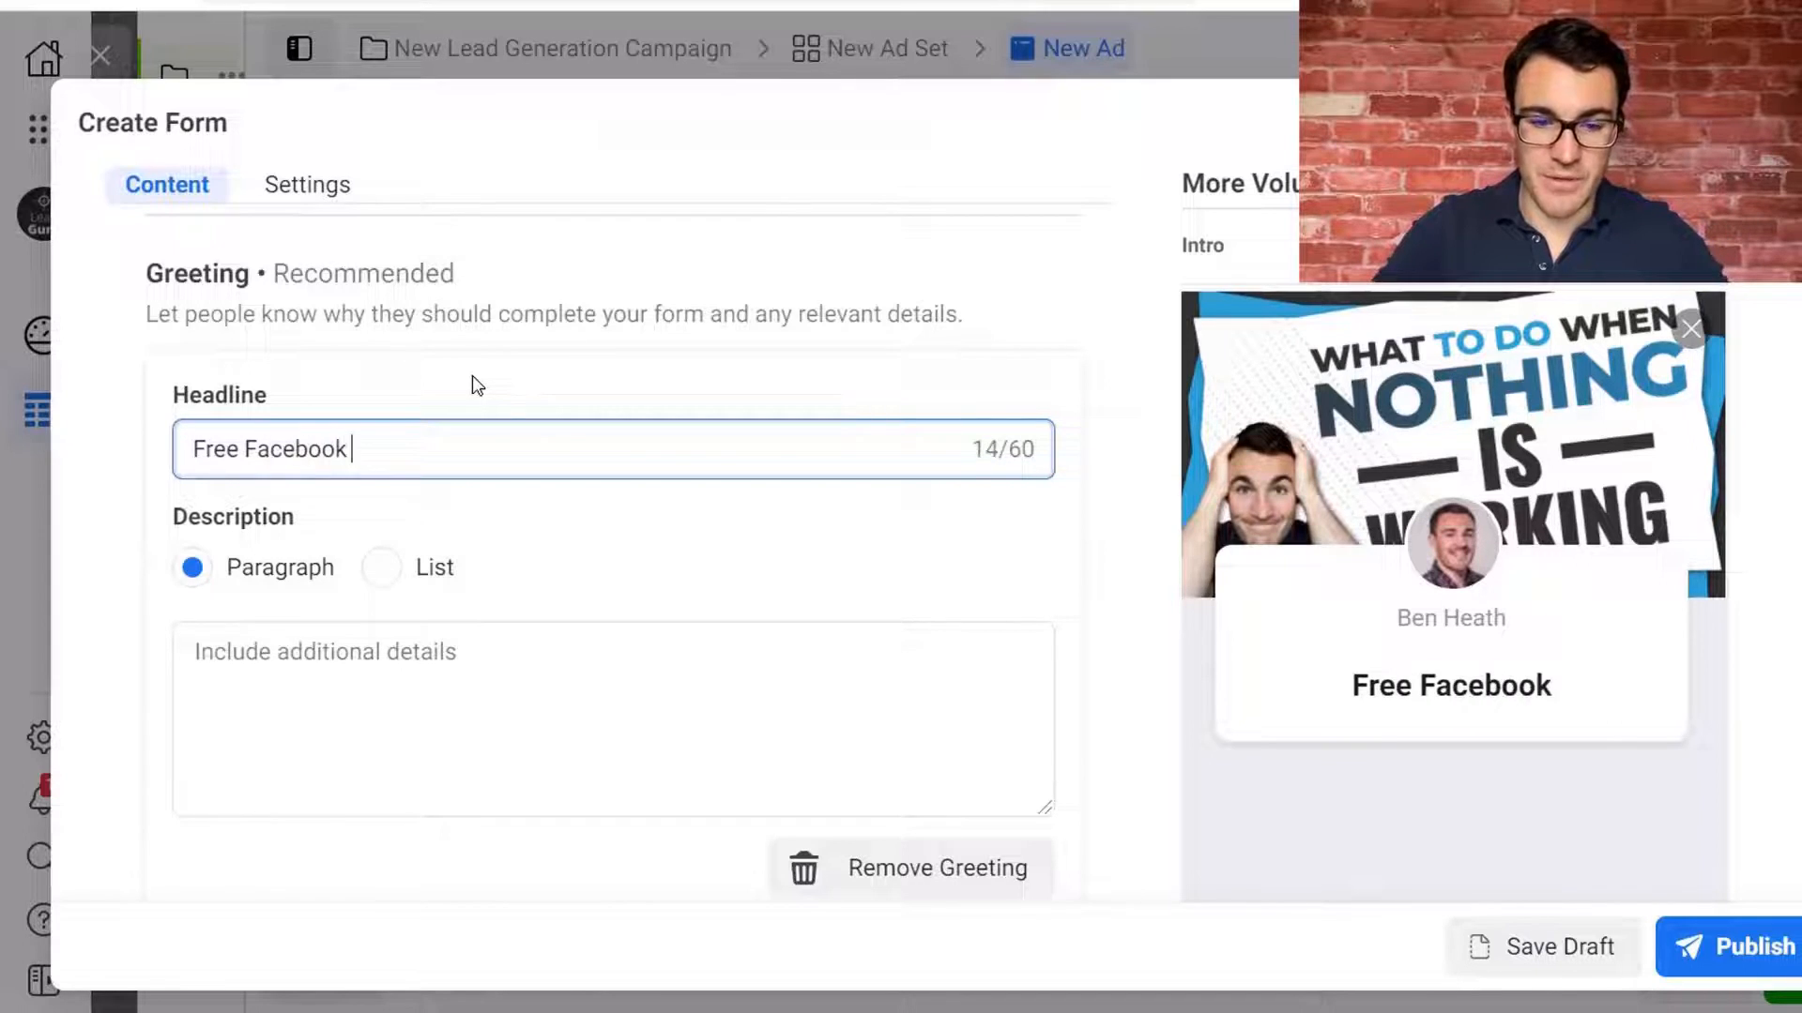
type("Advertising Strategy Session")
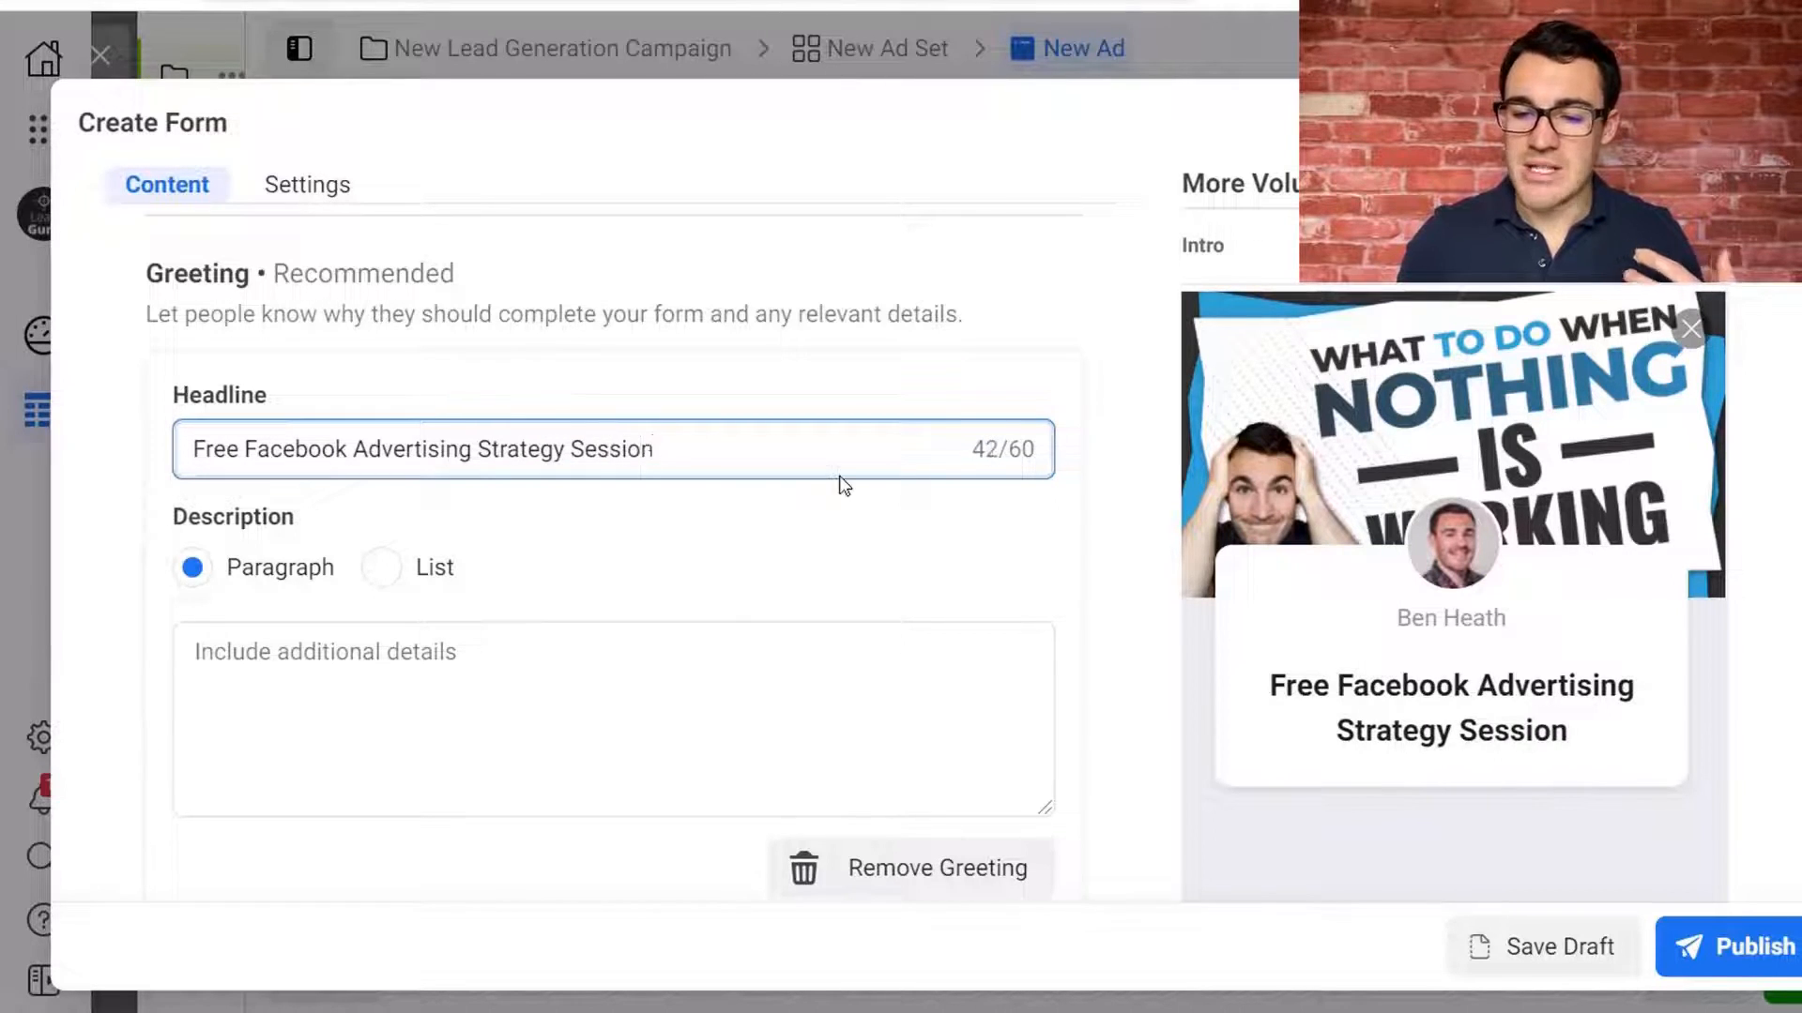
Fill in the greeting's paragraph description with "Click the next button below to sign up for your free session now.".
scroll(1389, 502, "down", 1)
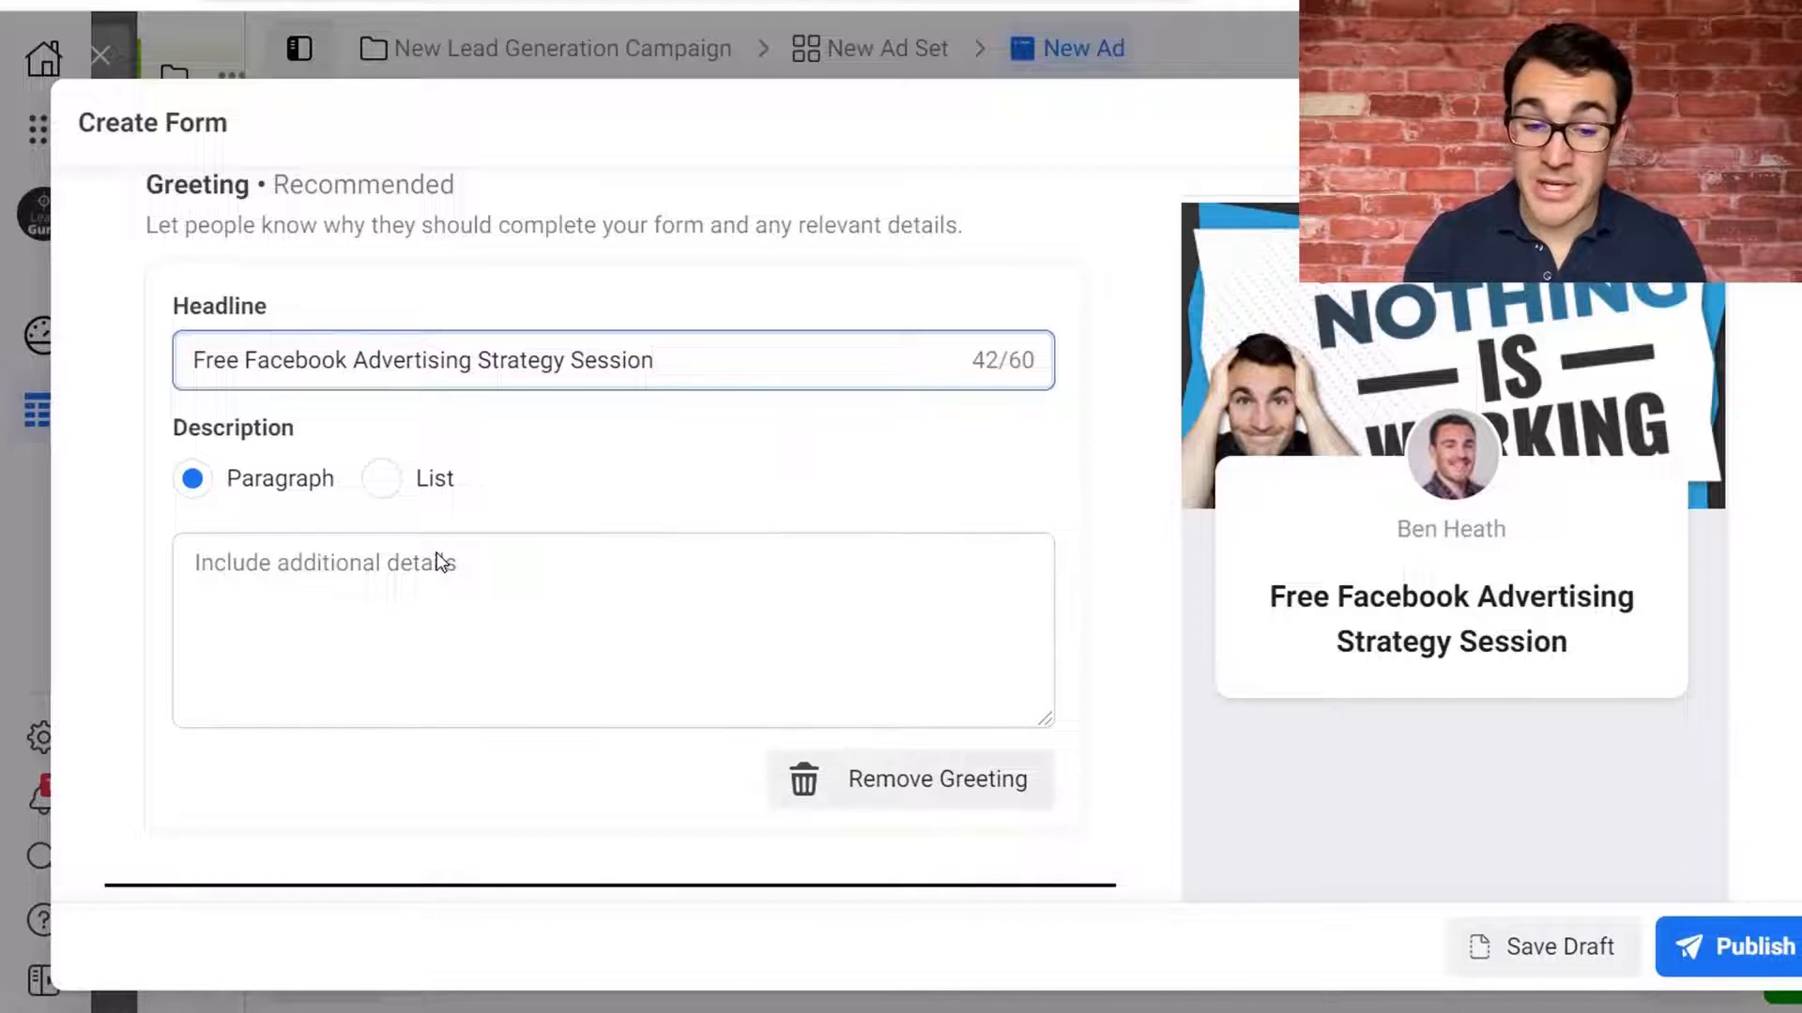
left_click(507, 575)
scroll(1483, 554, "down", 1)
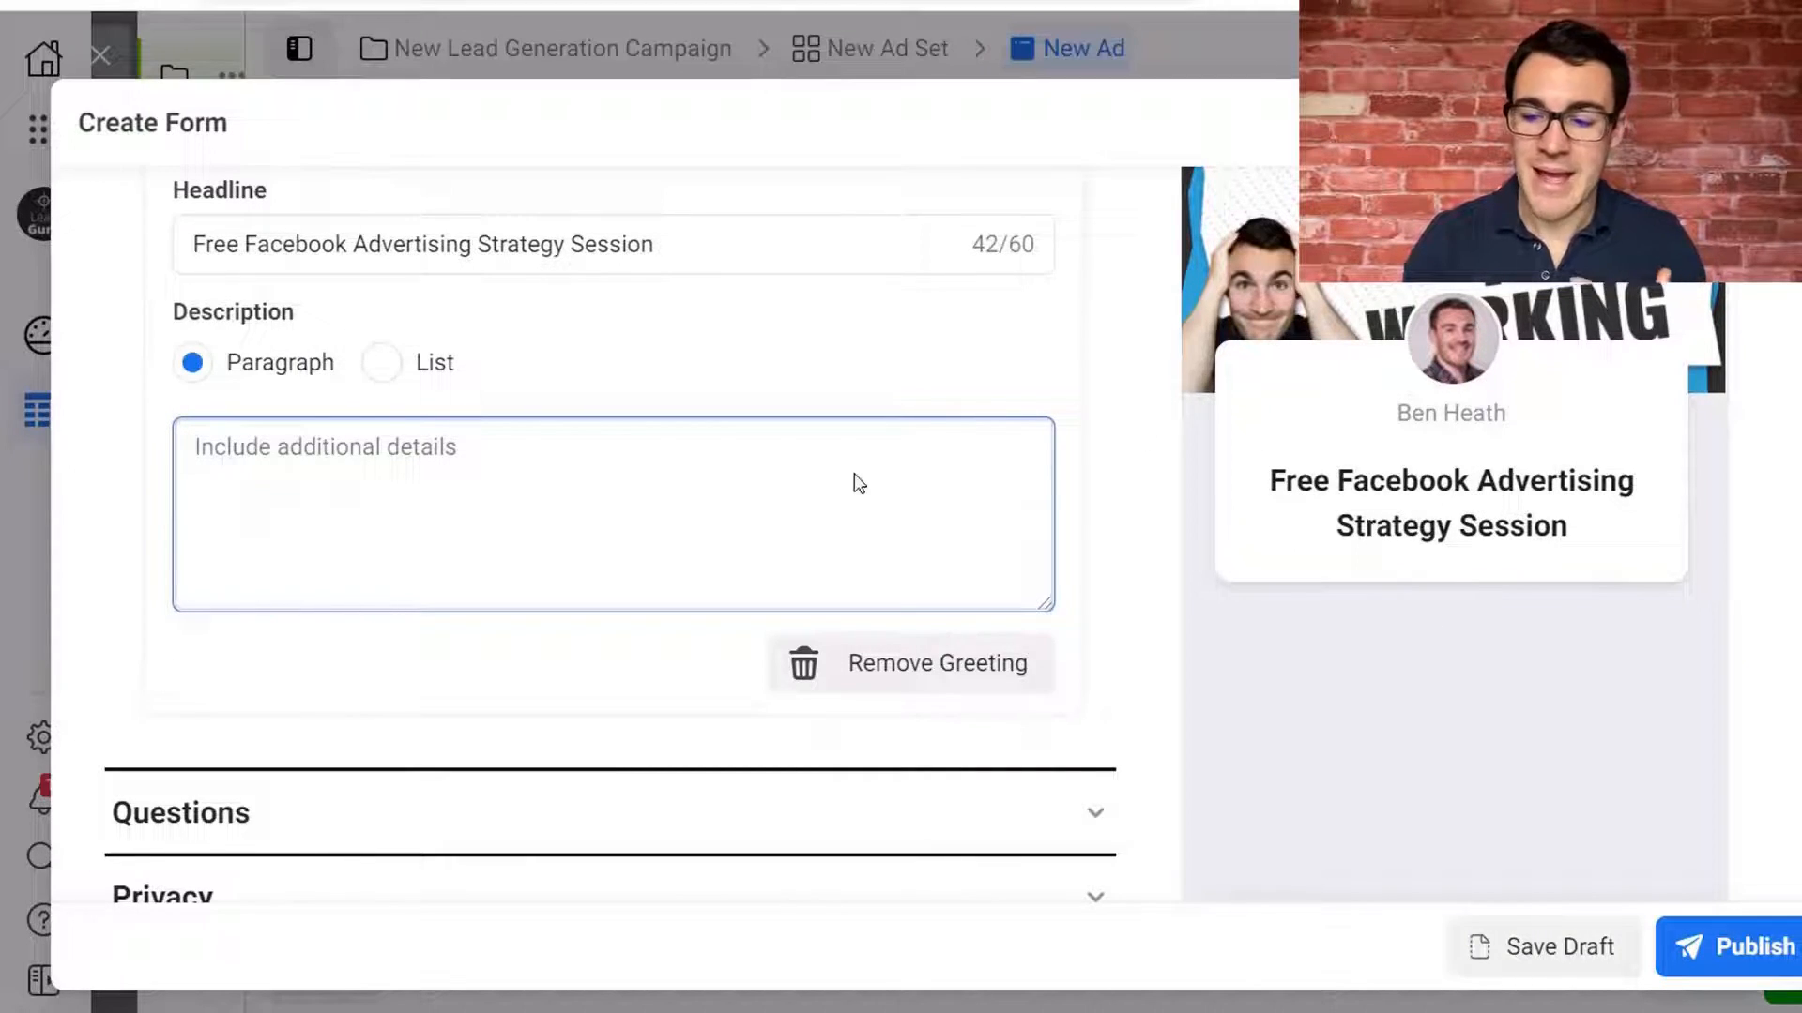
type("Click")
key("BackSpace")
key("BackSpace")
key("BackSpace")
key("BackSpace")
type("lick ")
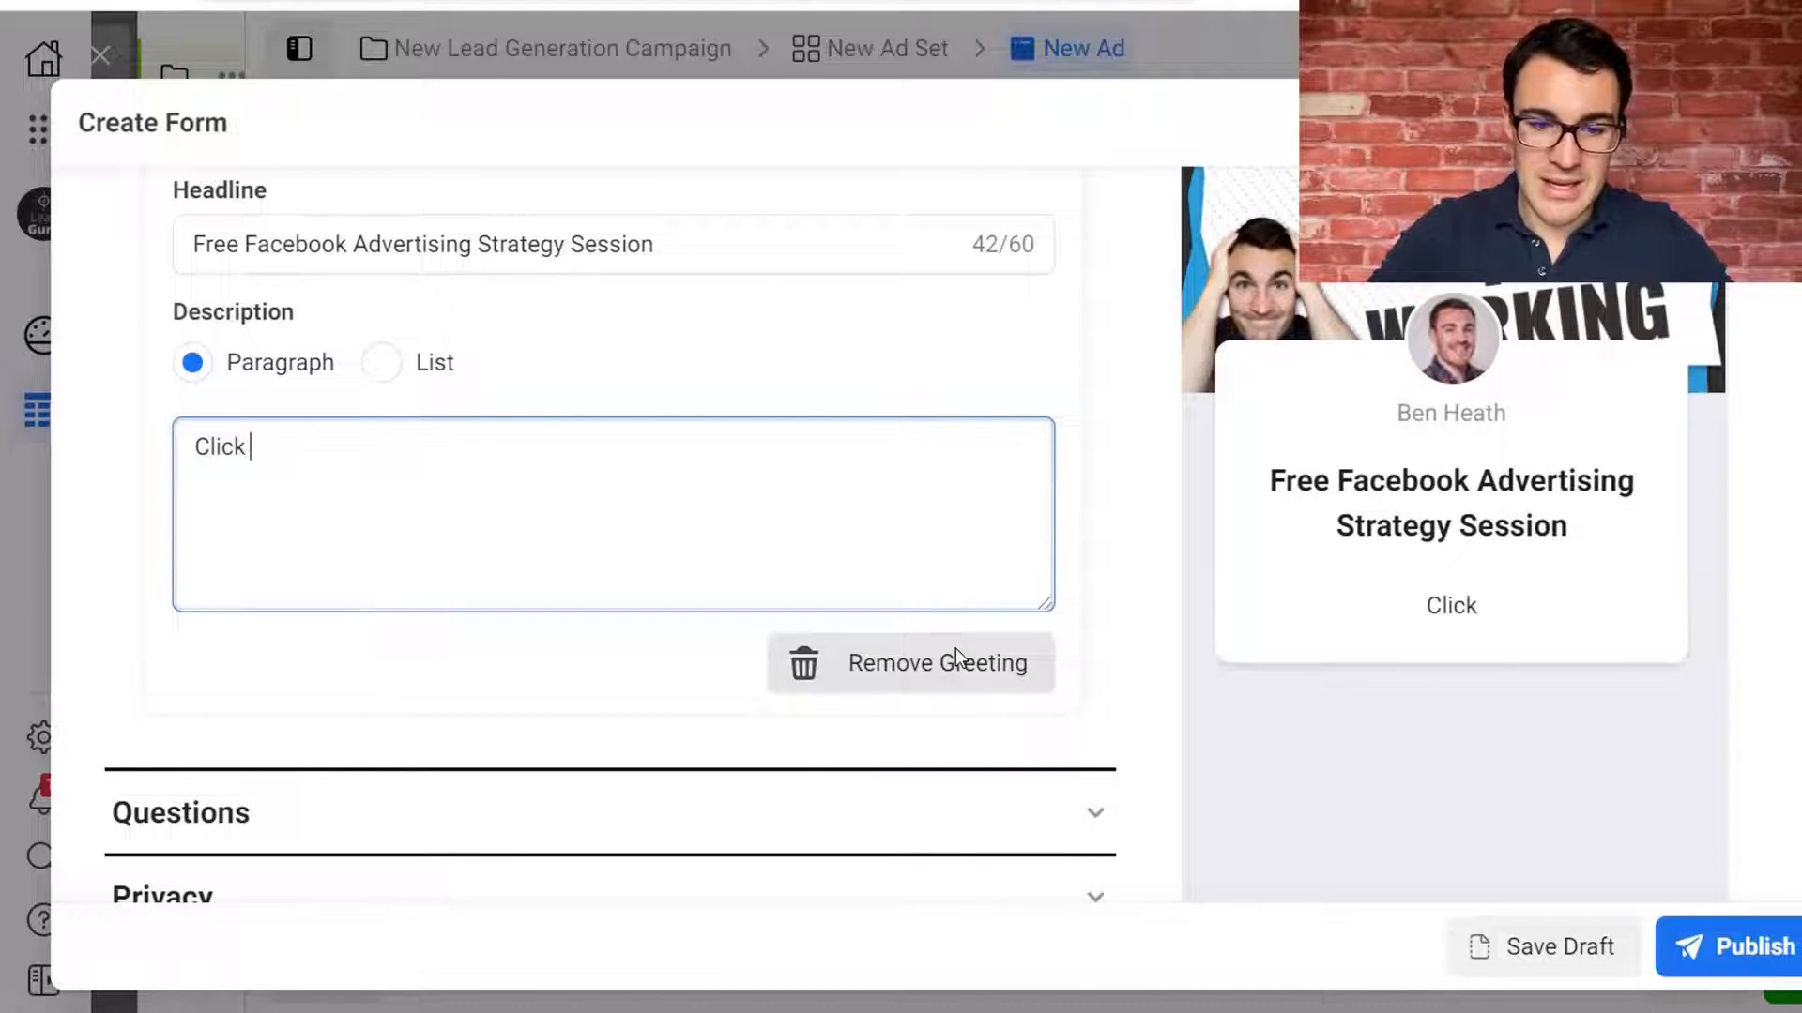
type("the next button below to ")
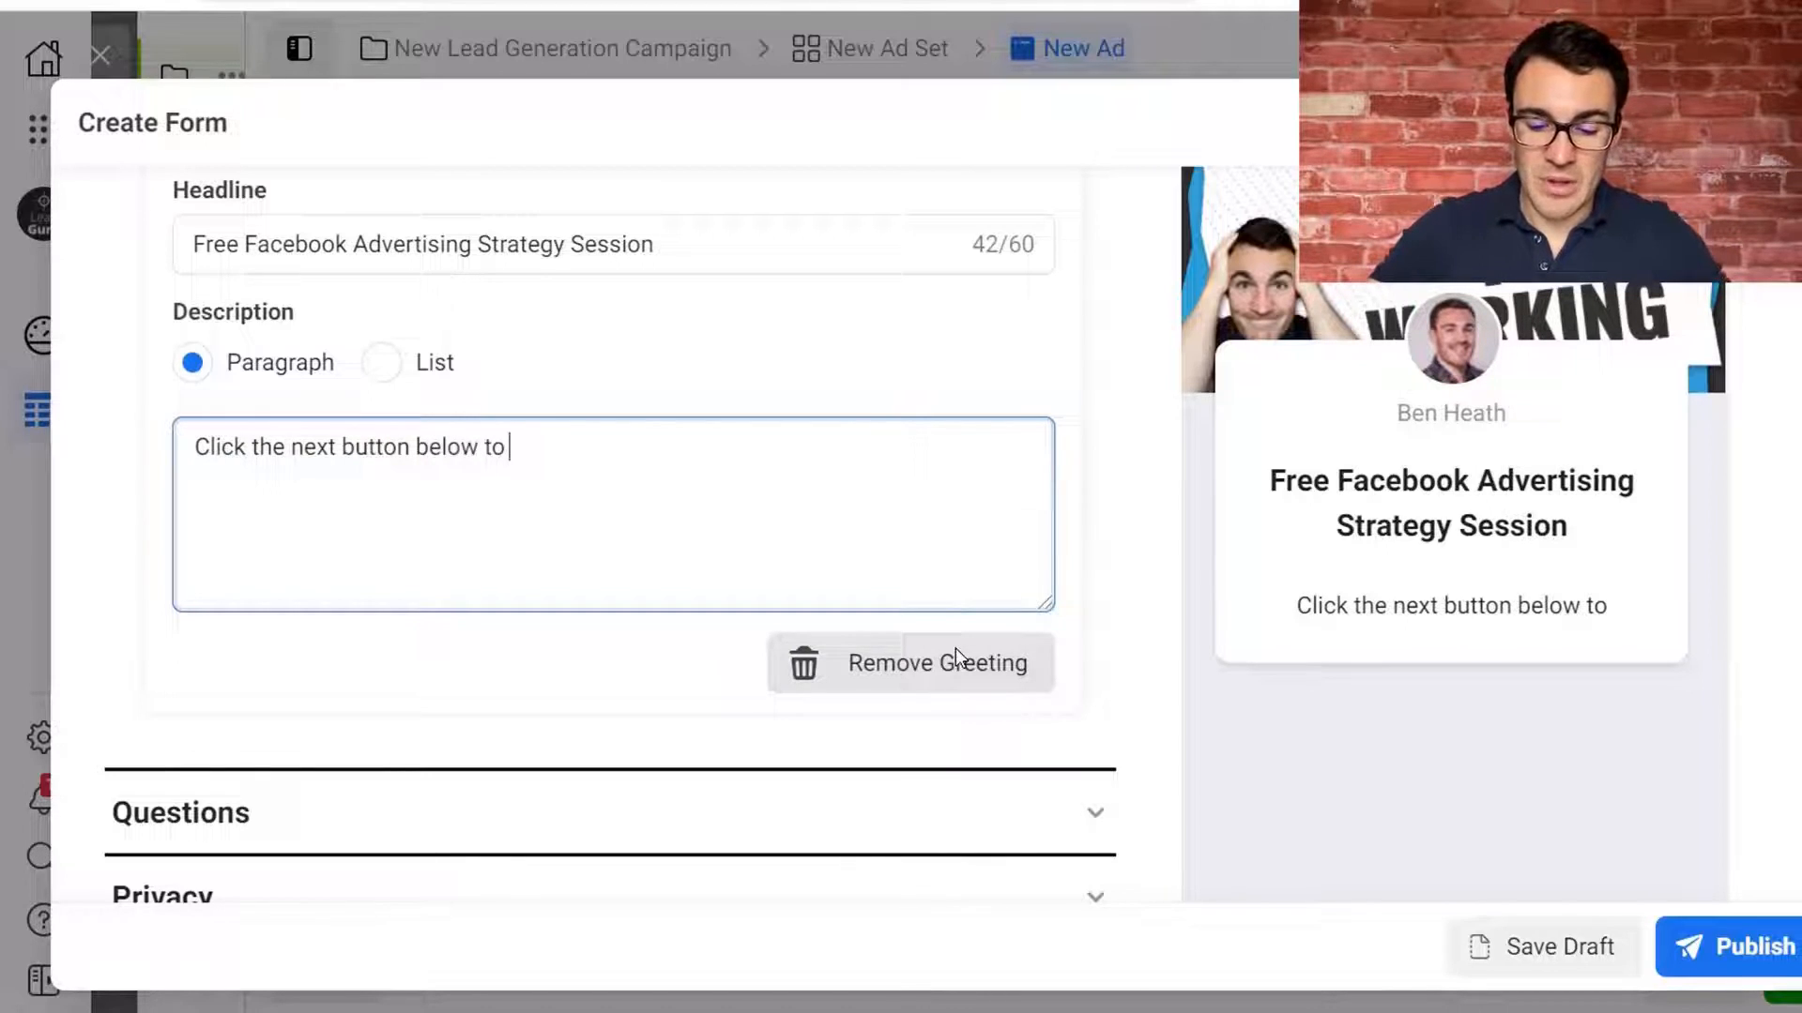
type("sign up f")
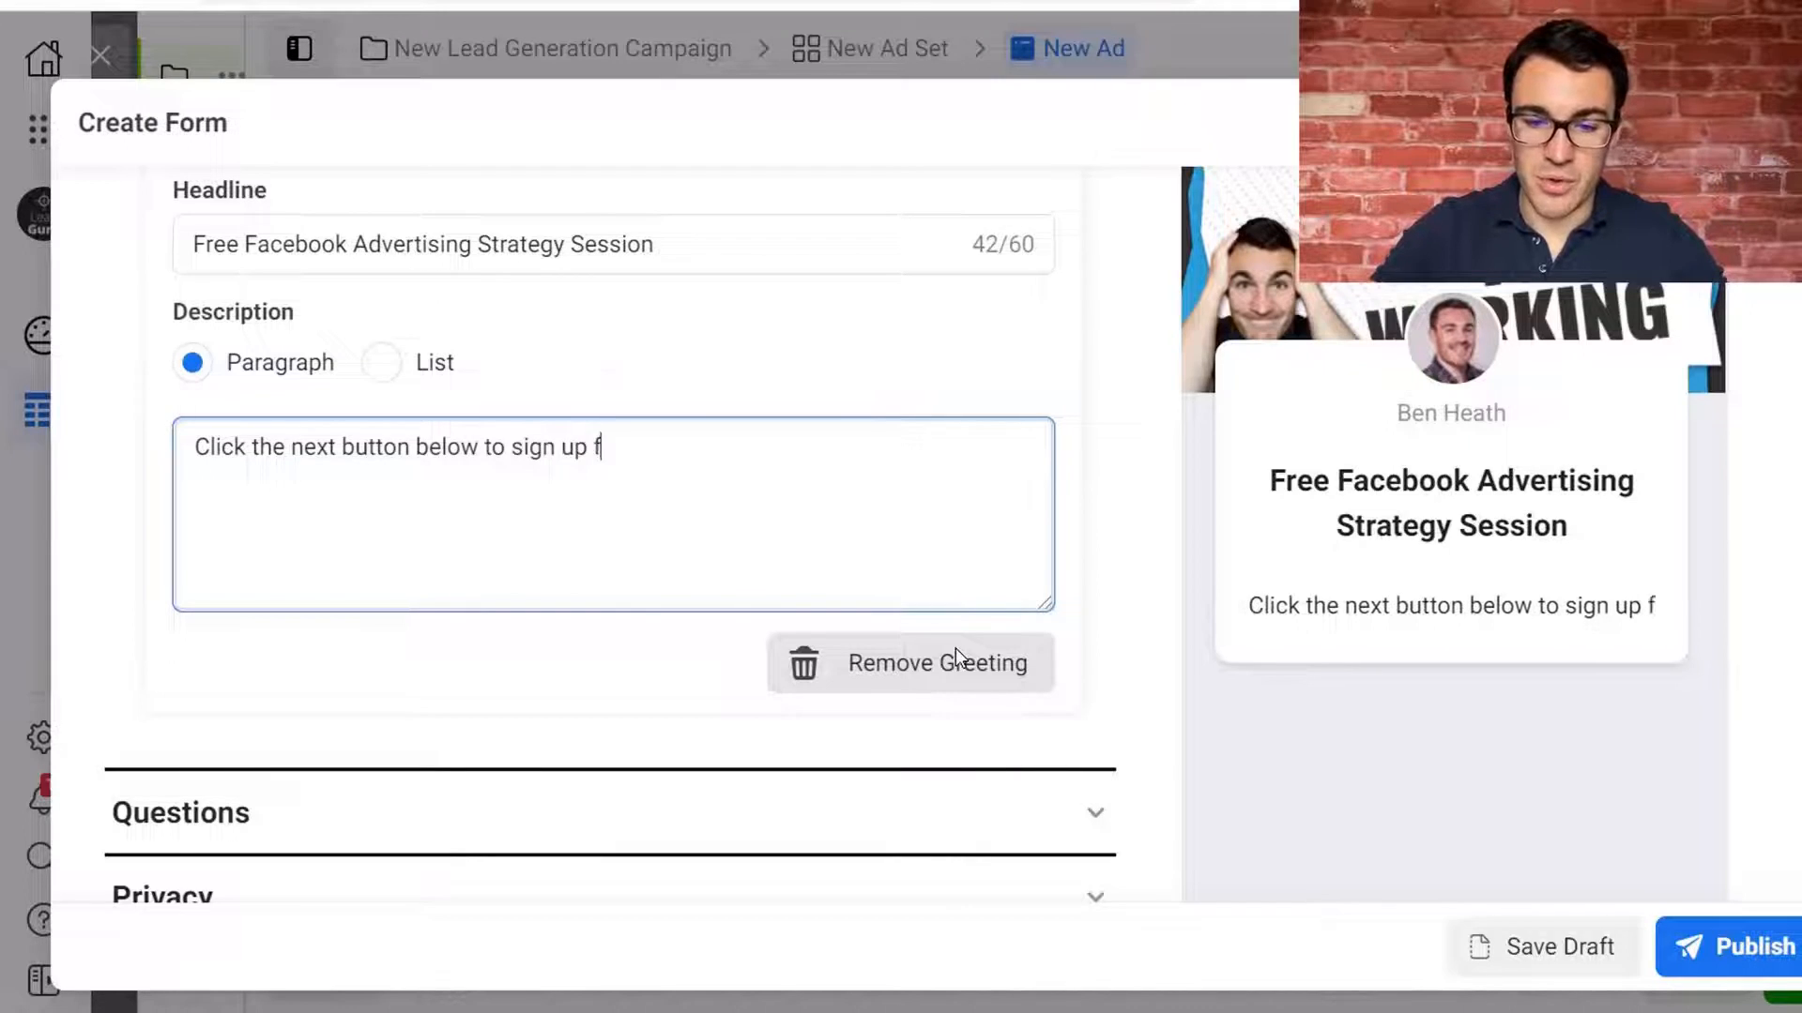
type("or your fre")
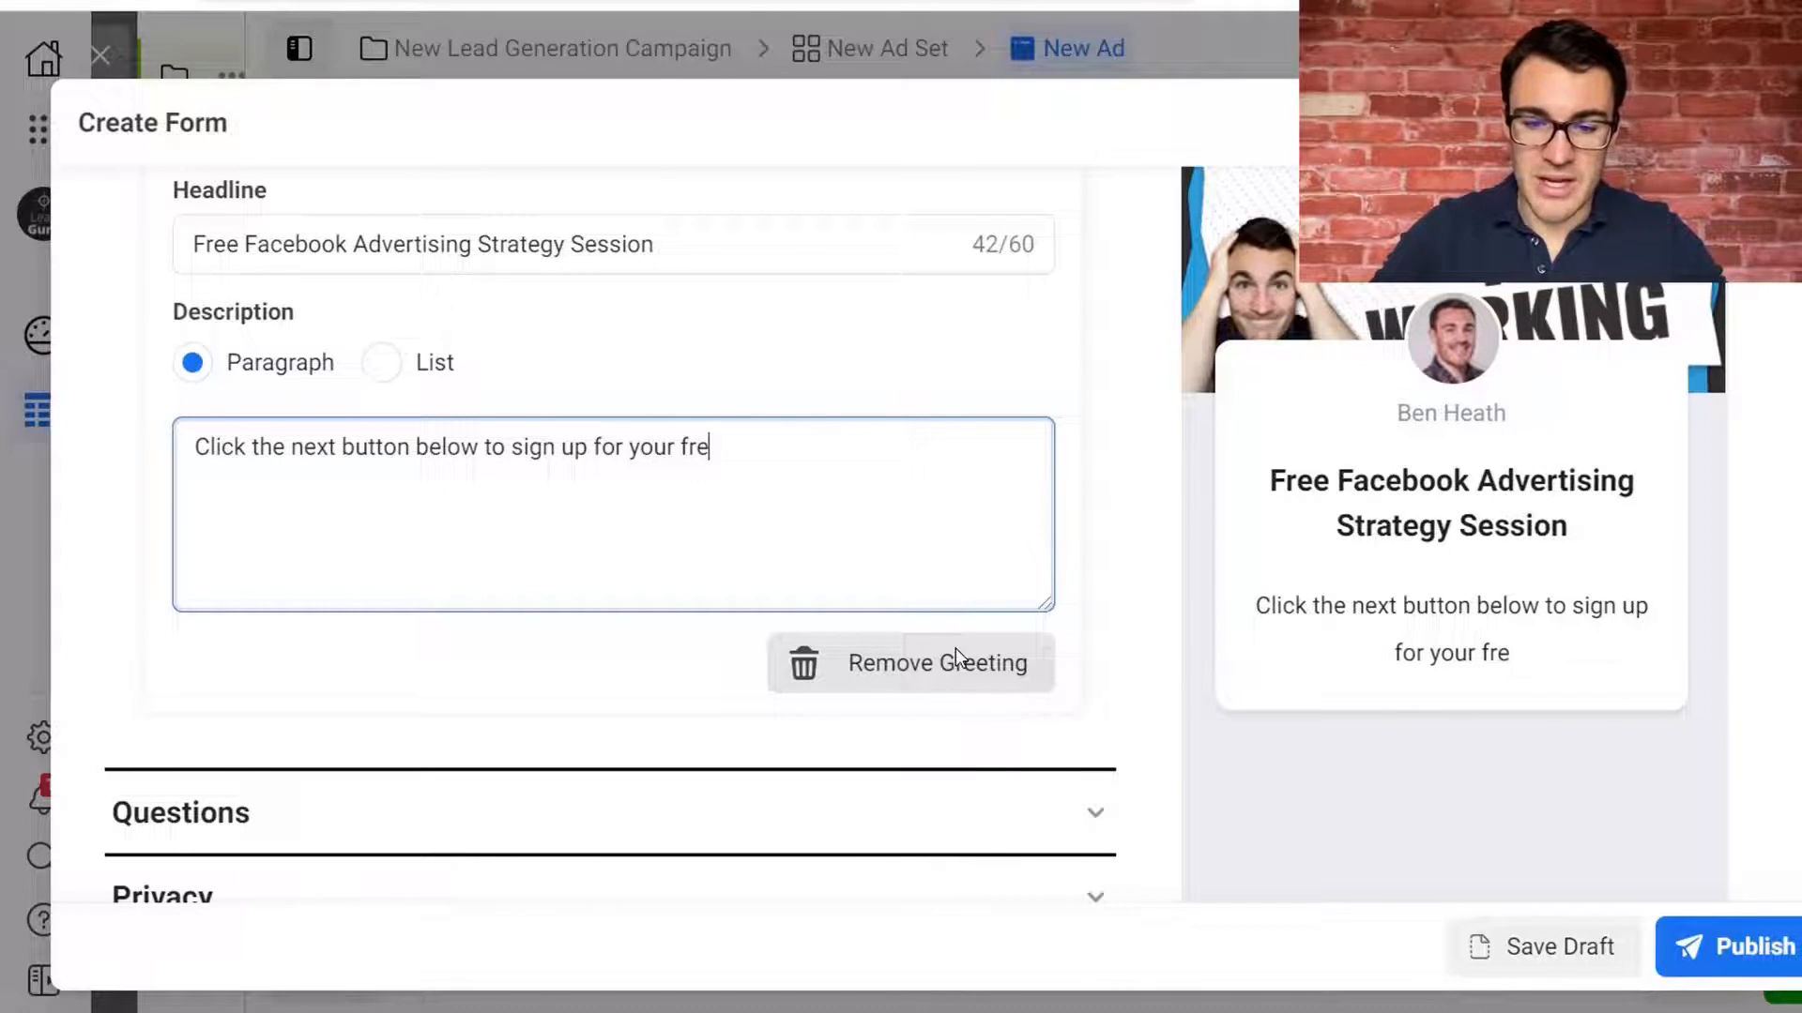
type("e session now.")
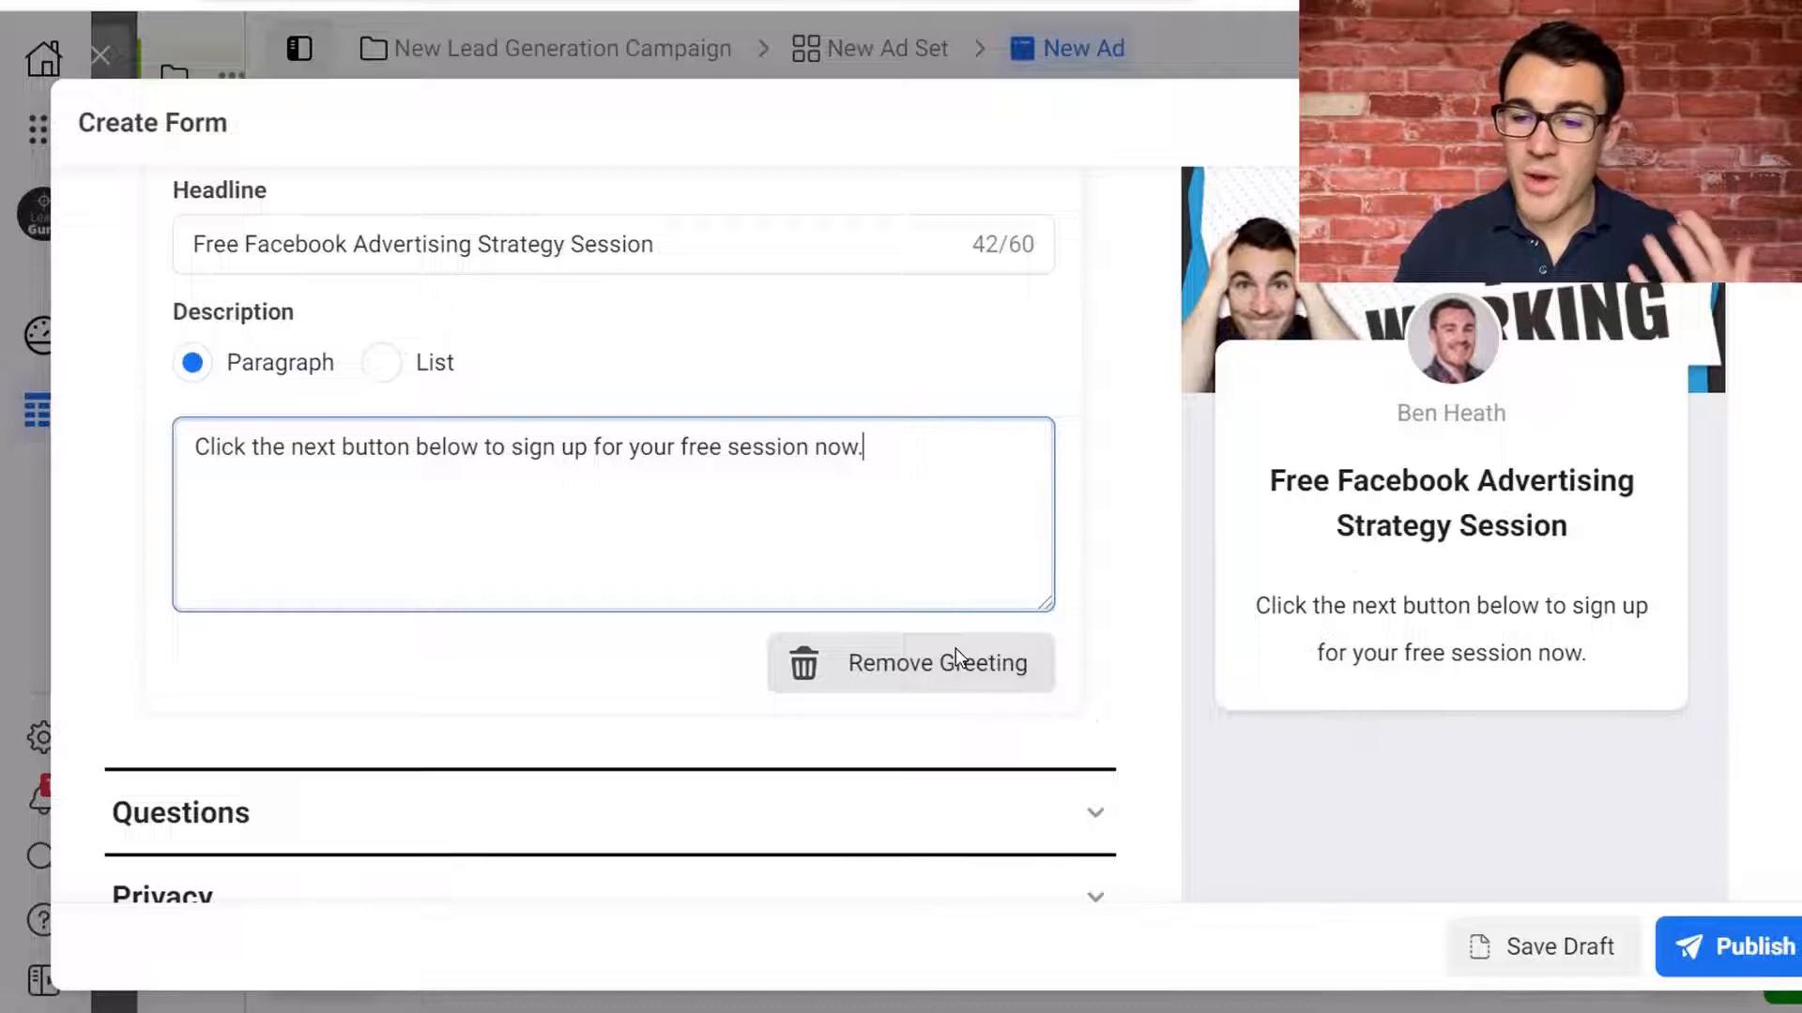
scroll(1064, 385, "down", 2)
scroll(1063, 385, "up", 3)
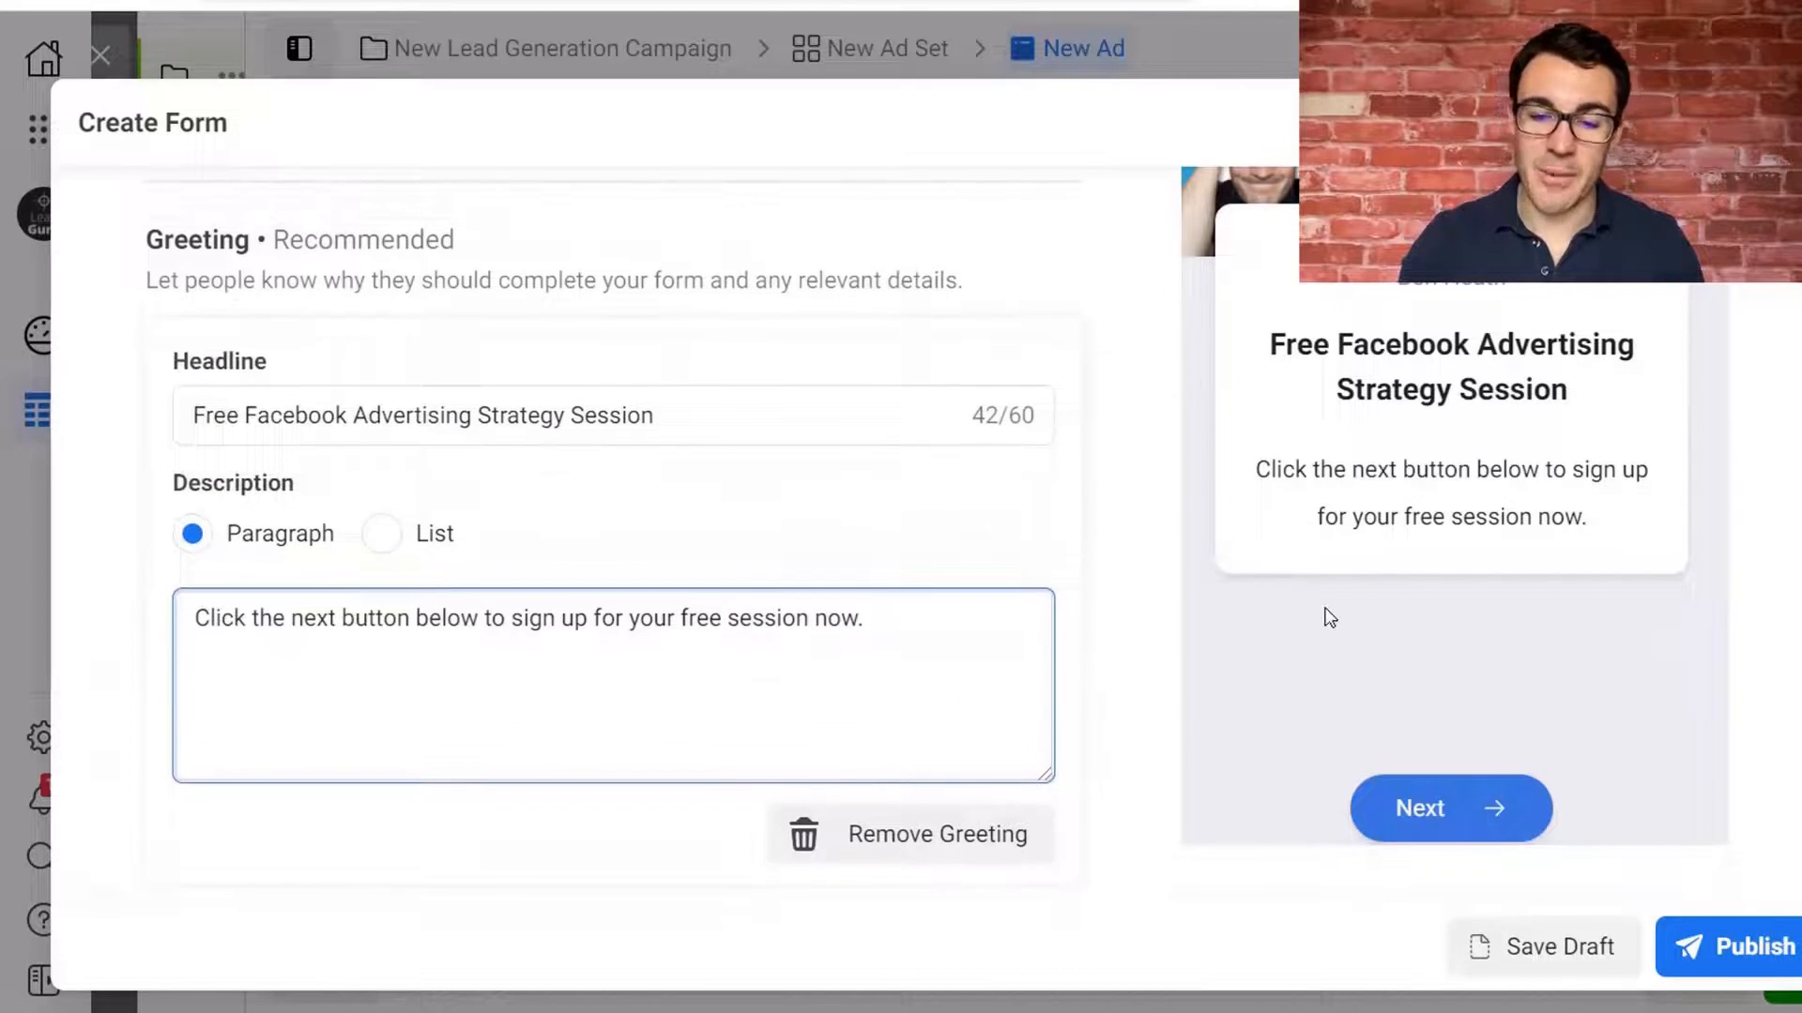
left_click(738, 514)
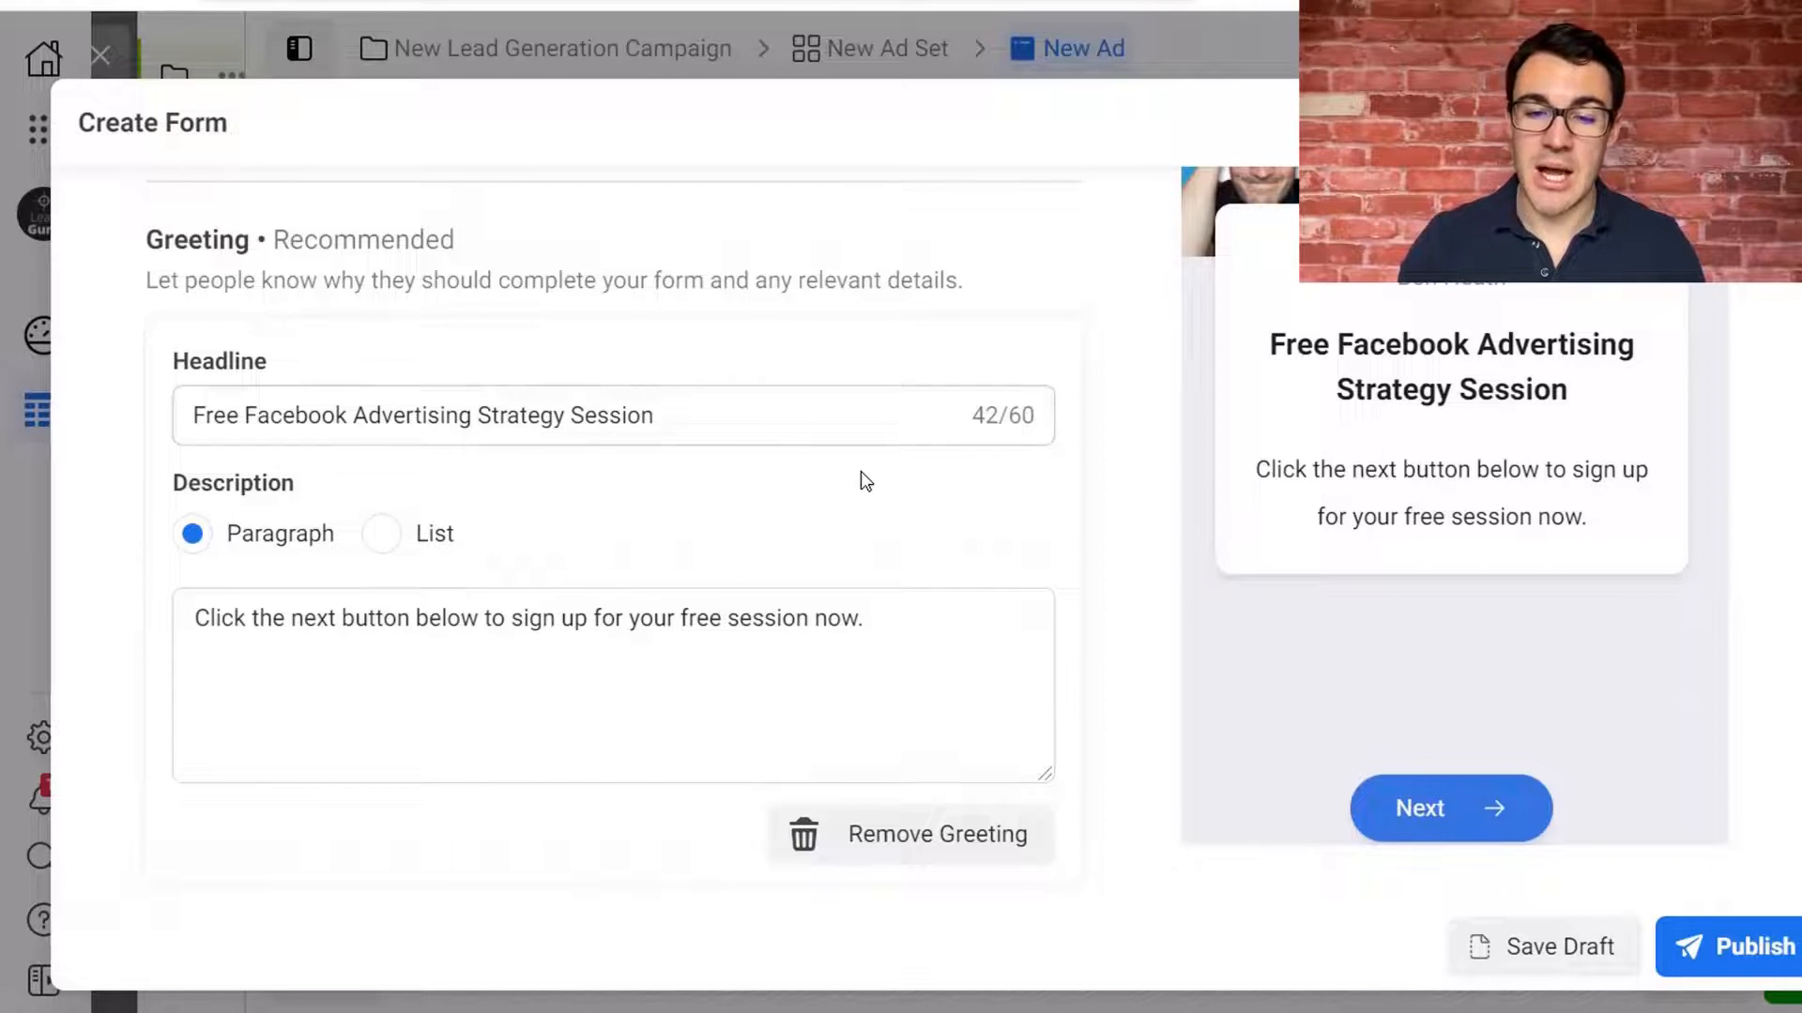
In the form's Questions section, clear the default prefill description and remove the Phone number field.
scroll(860, 471, "down", 3)
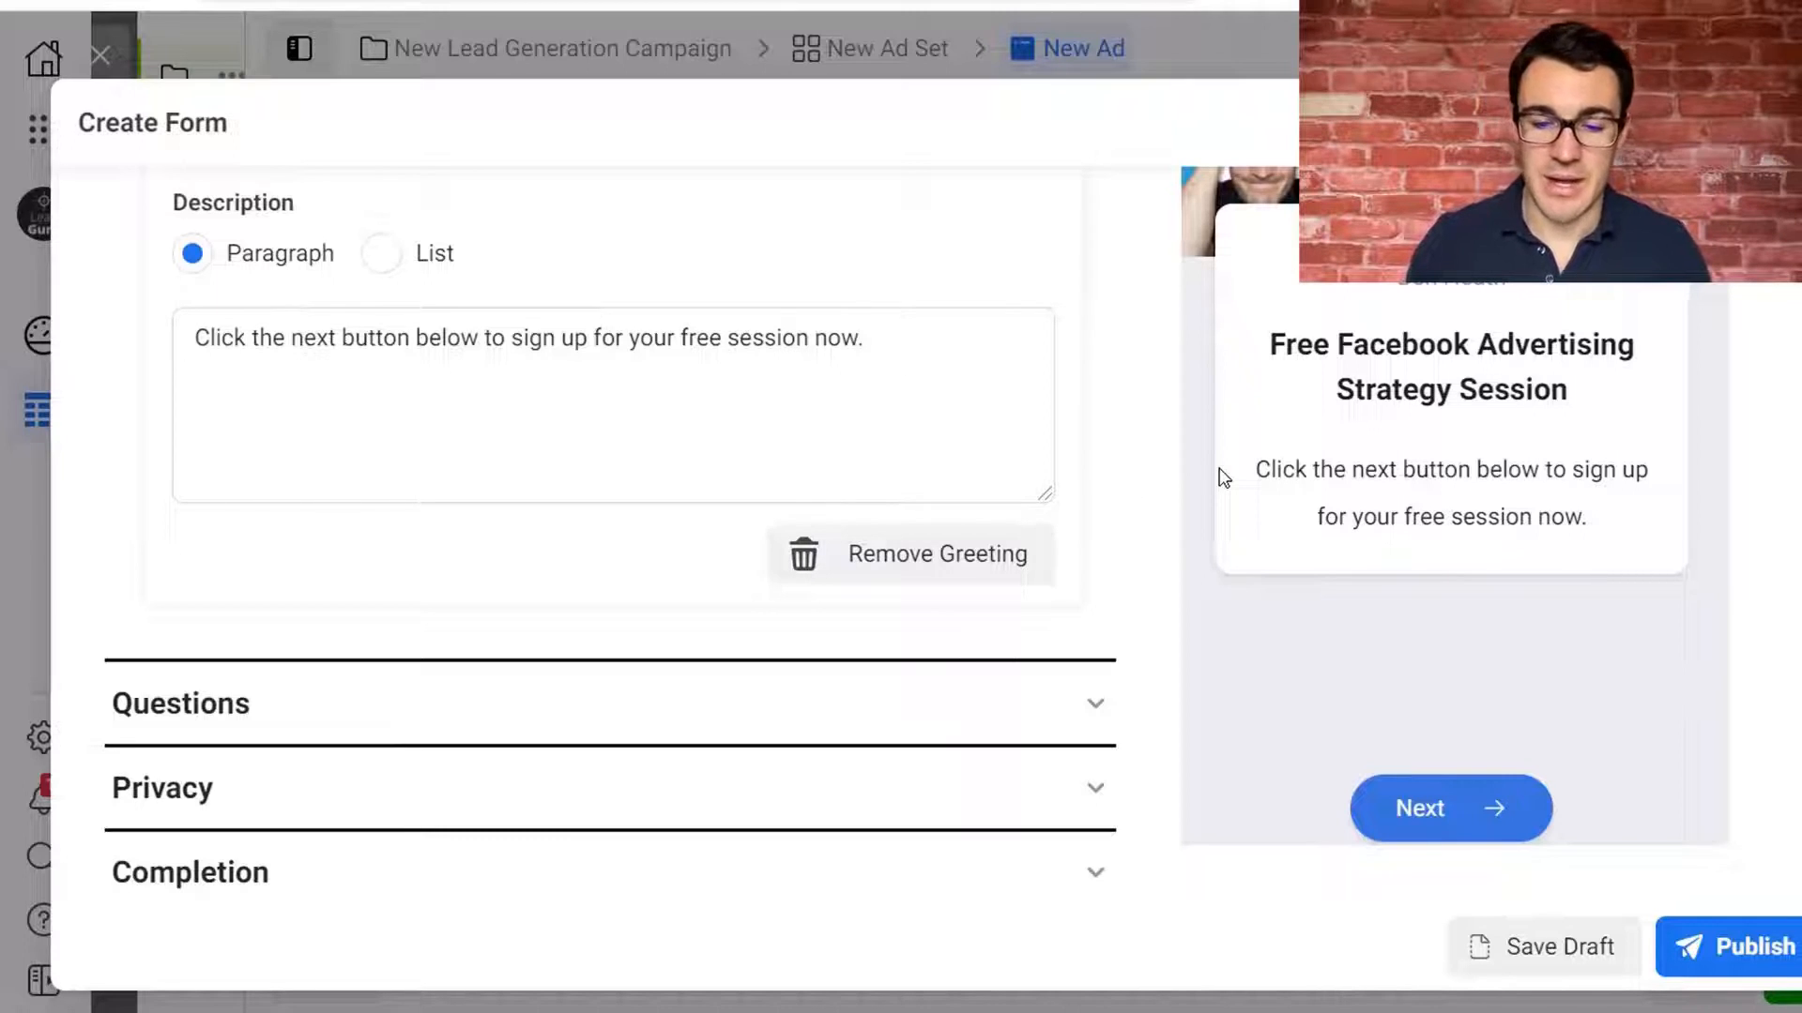
scroll(525, 572, "down", 1)
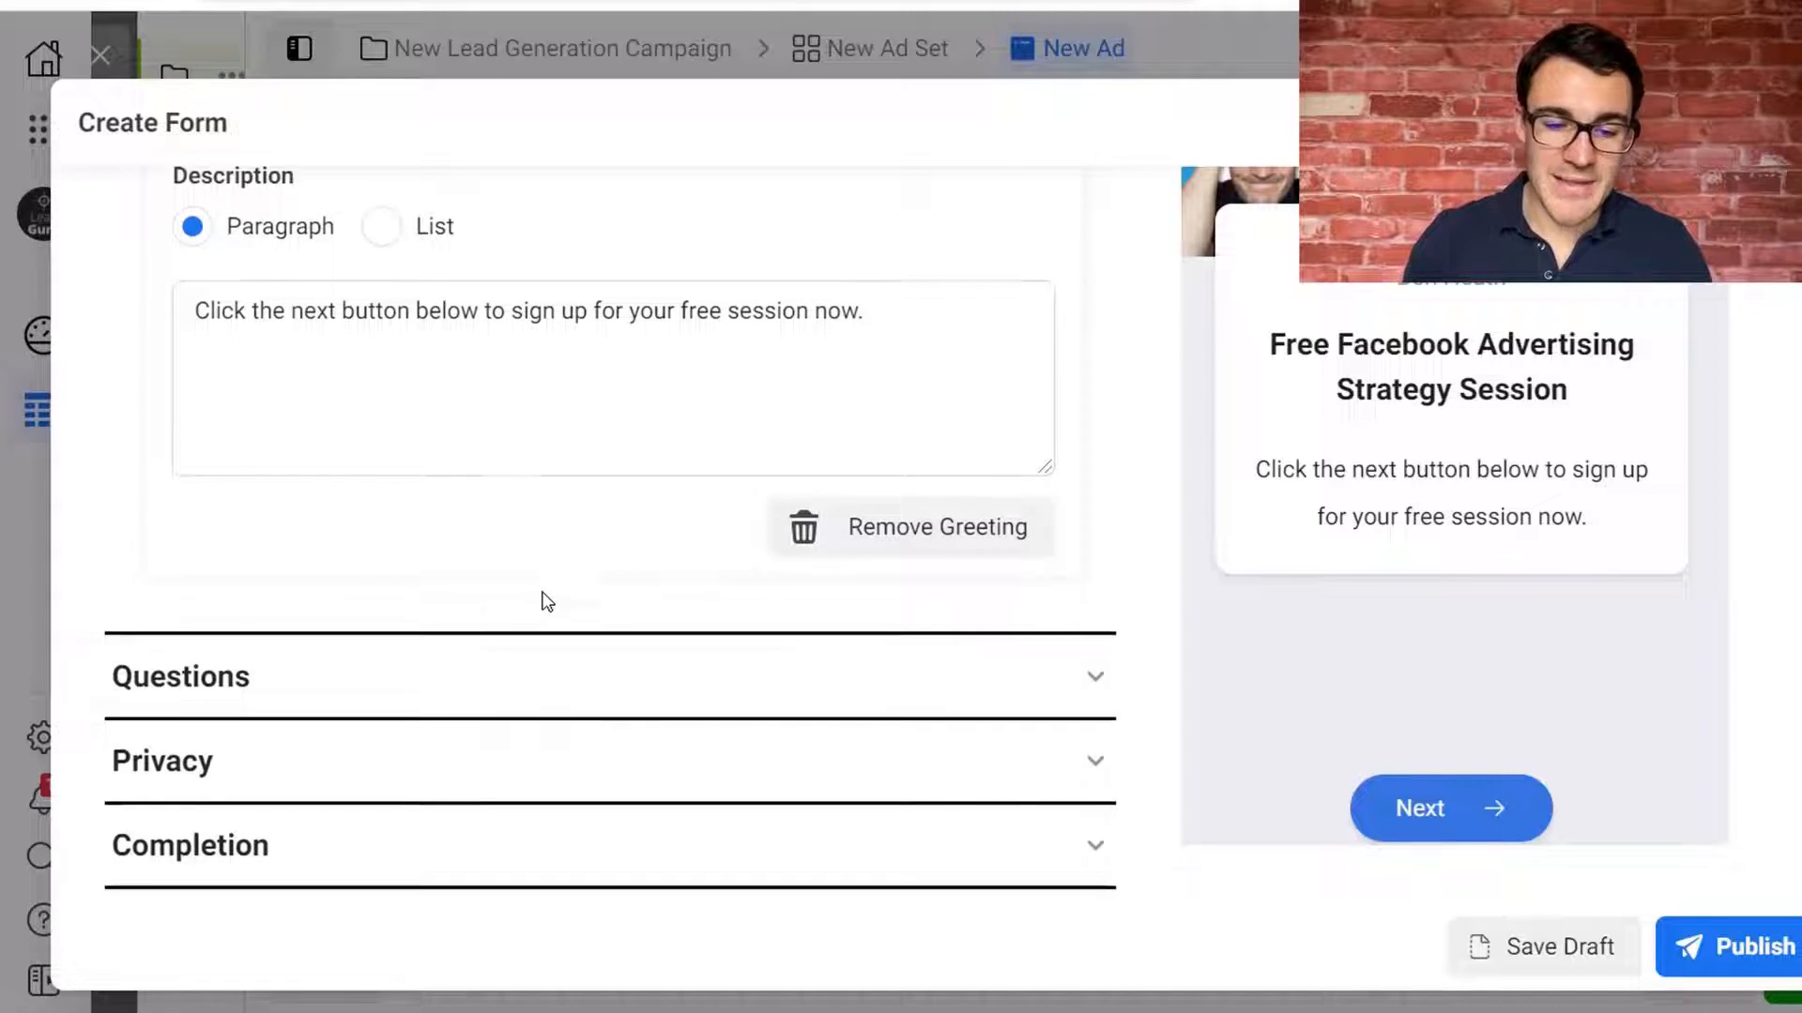
left_click(278, 671)
scroll(863, 634, "up", 2)
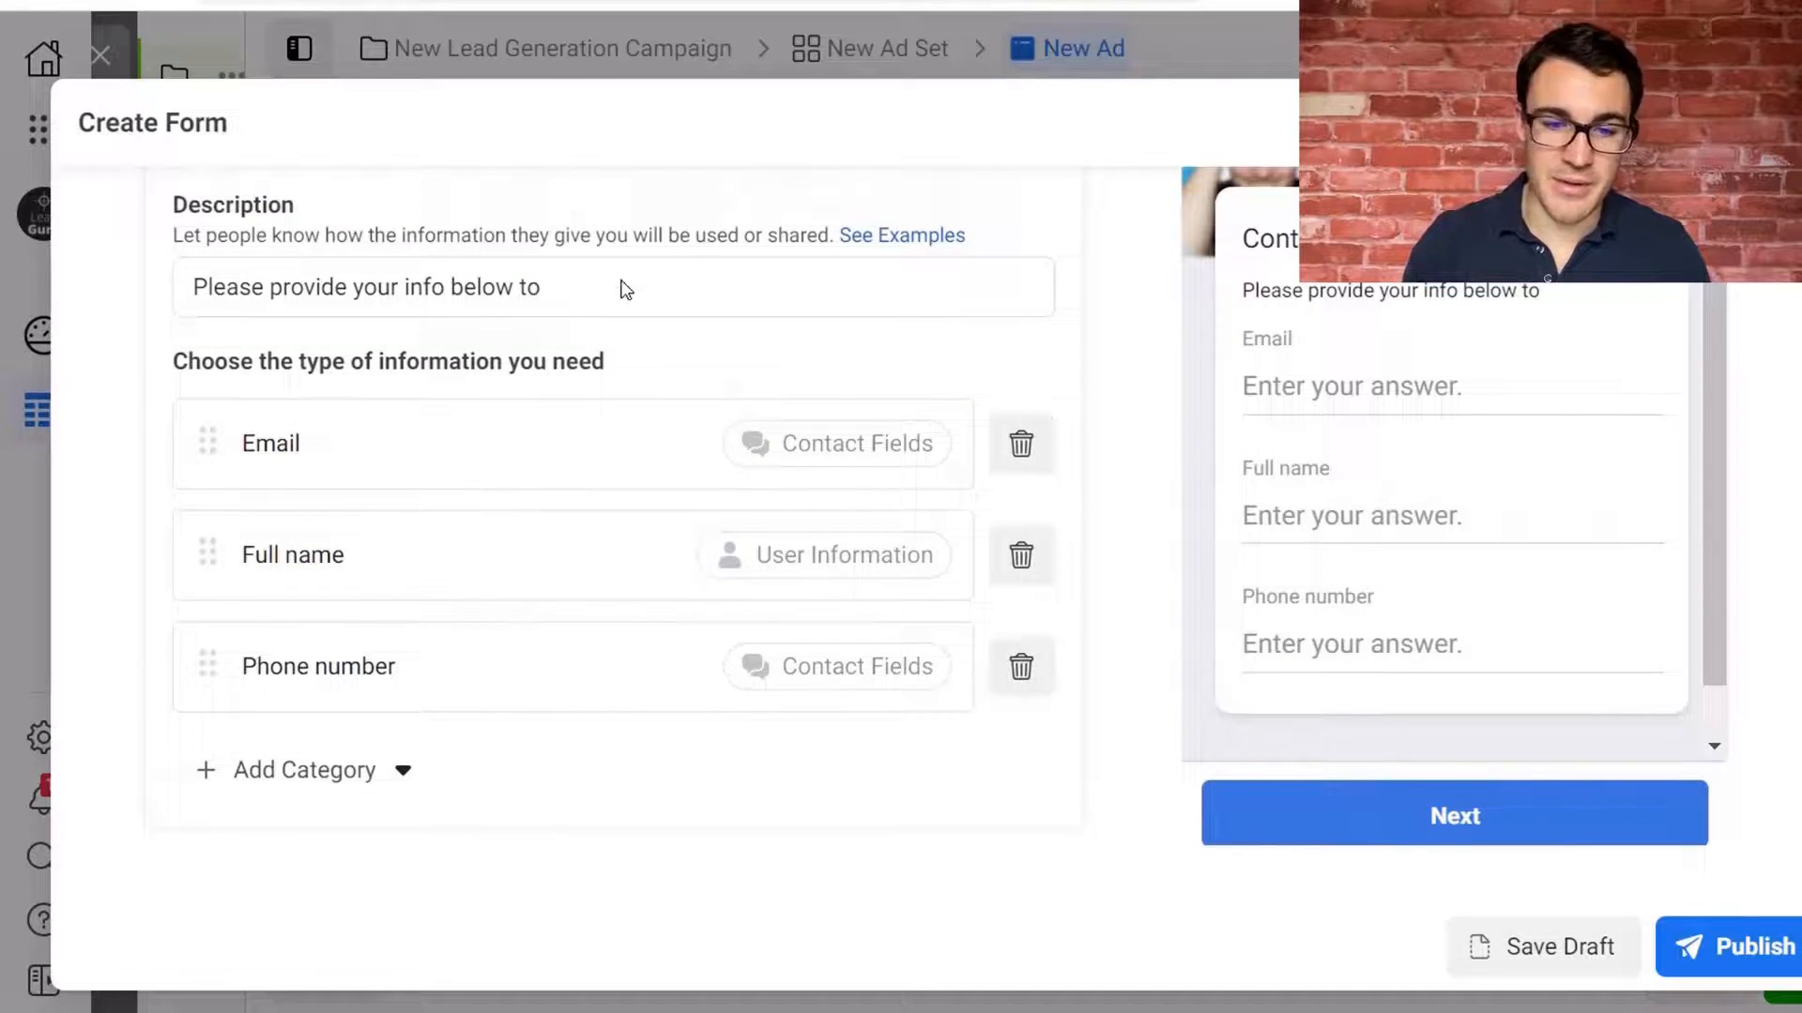
left_click_drag(549, 287, 188, 284)
key("BackSpace")
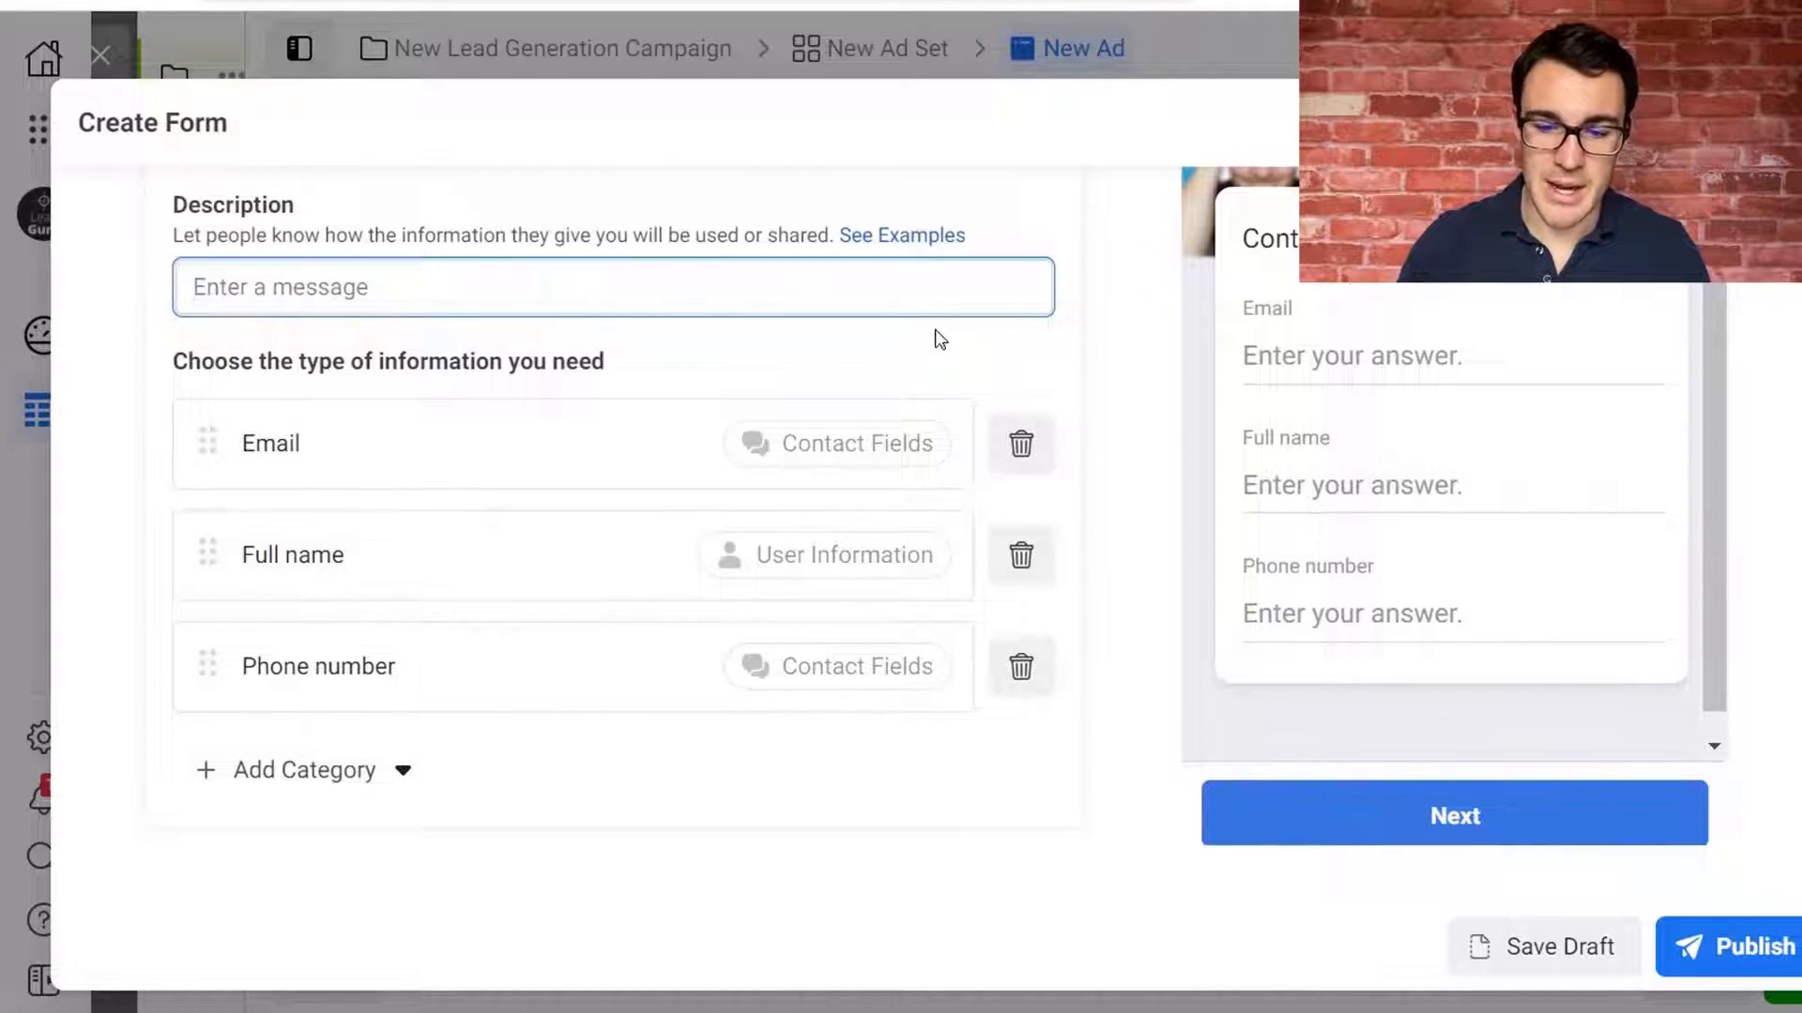
left_click(1023, 668)
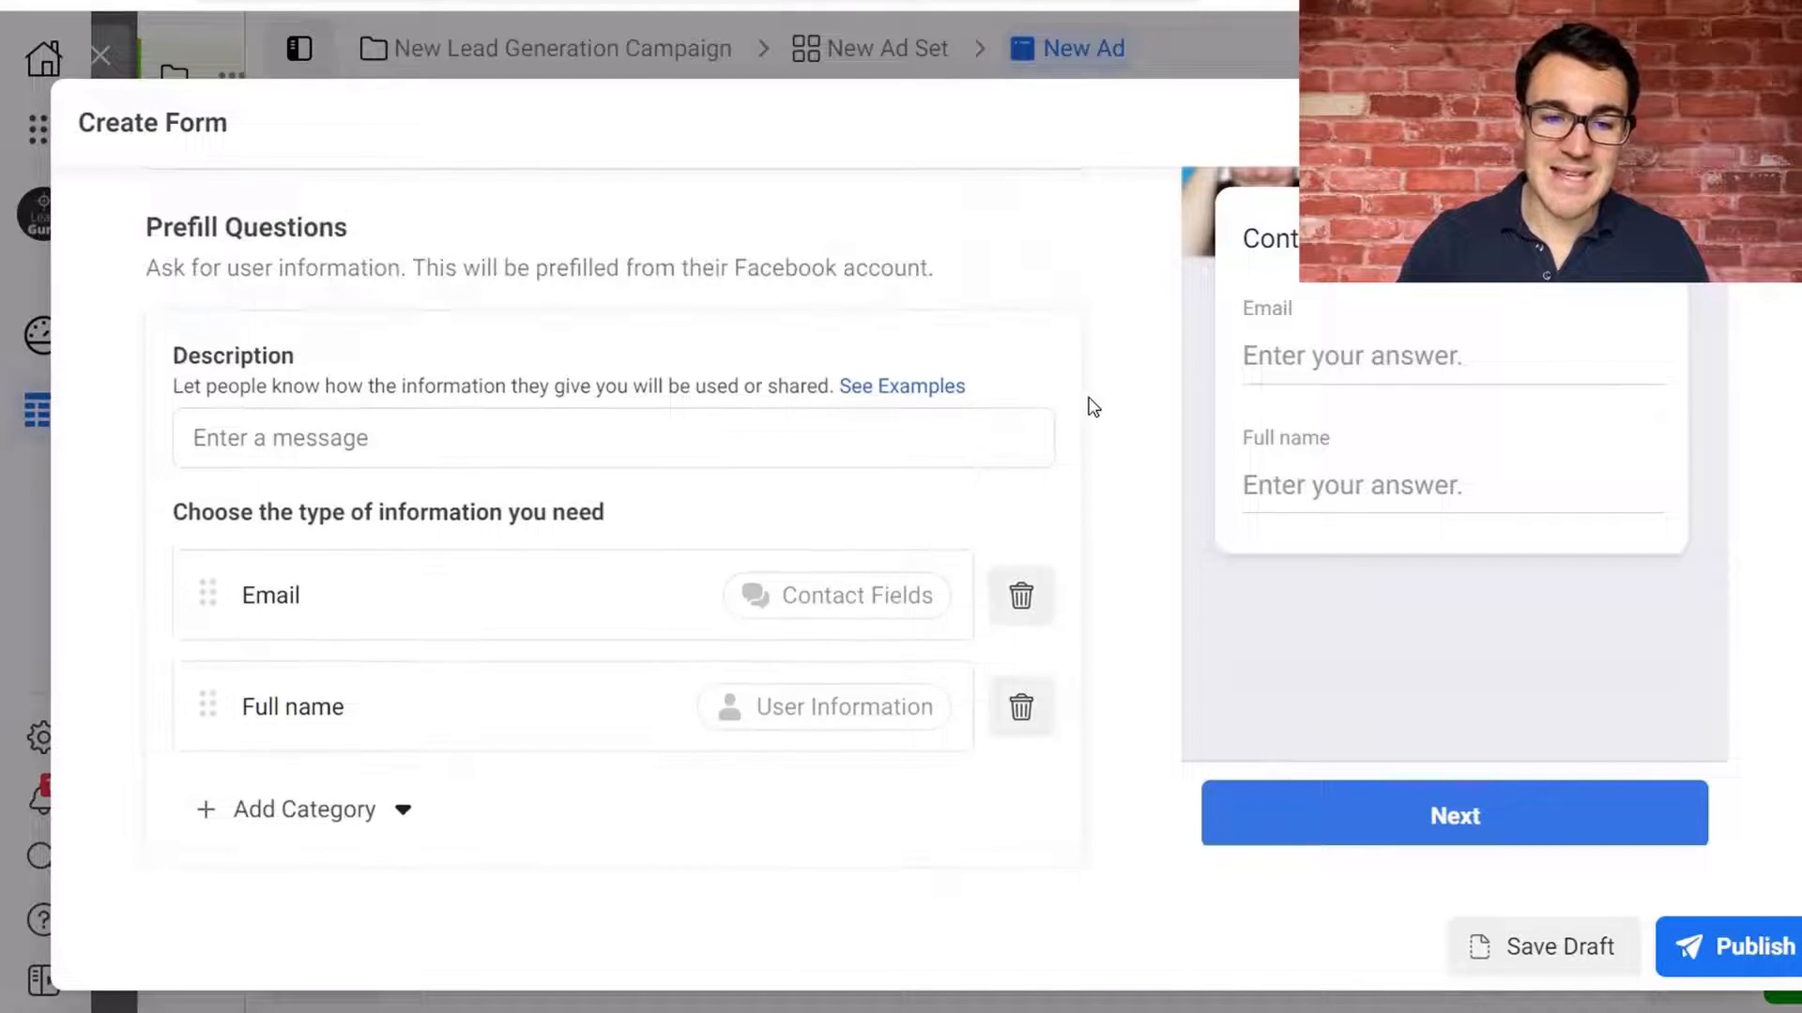
scroll(592, 359, "up", 1)
scroll(837, 487, "down", 1)
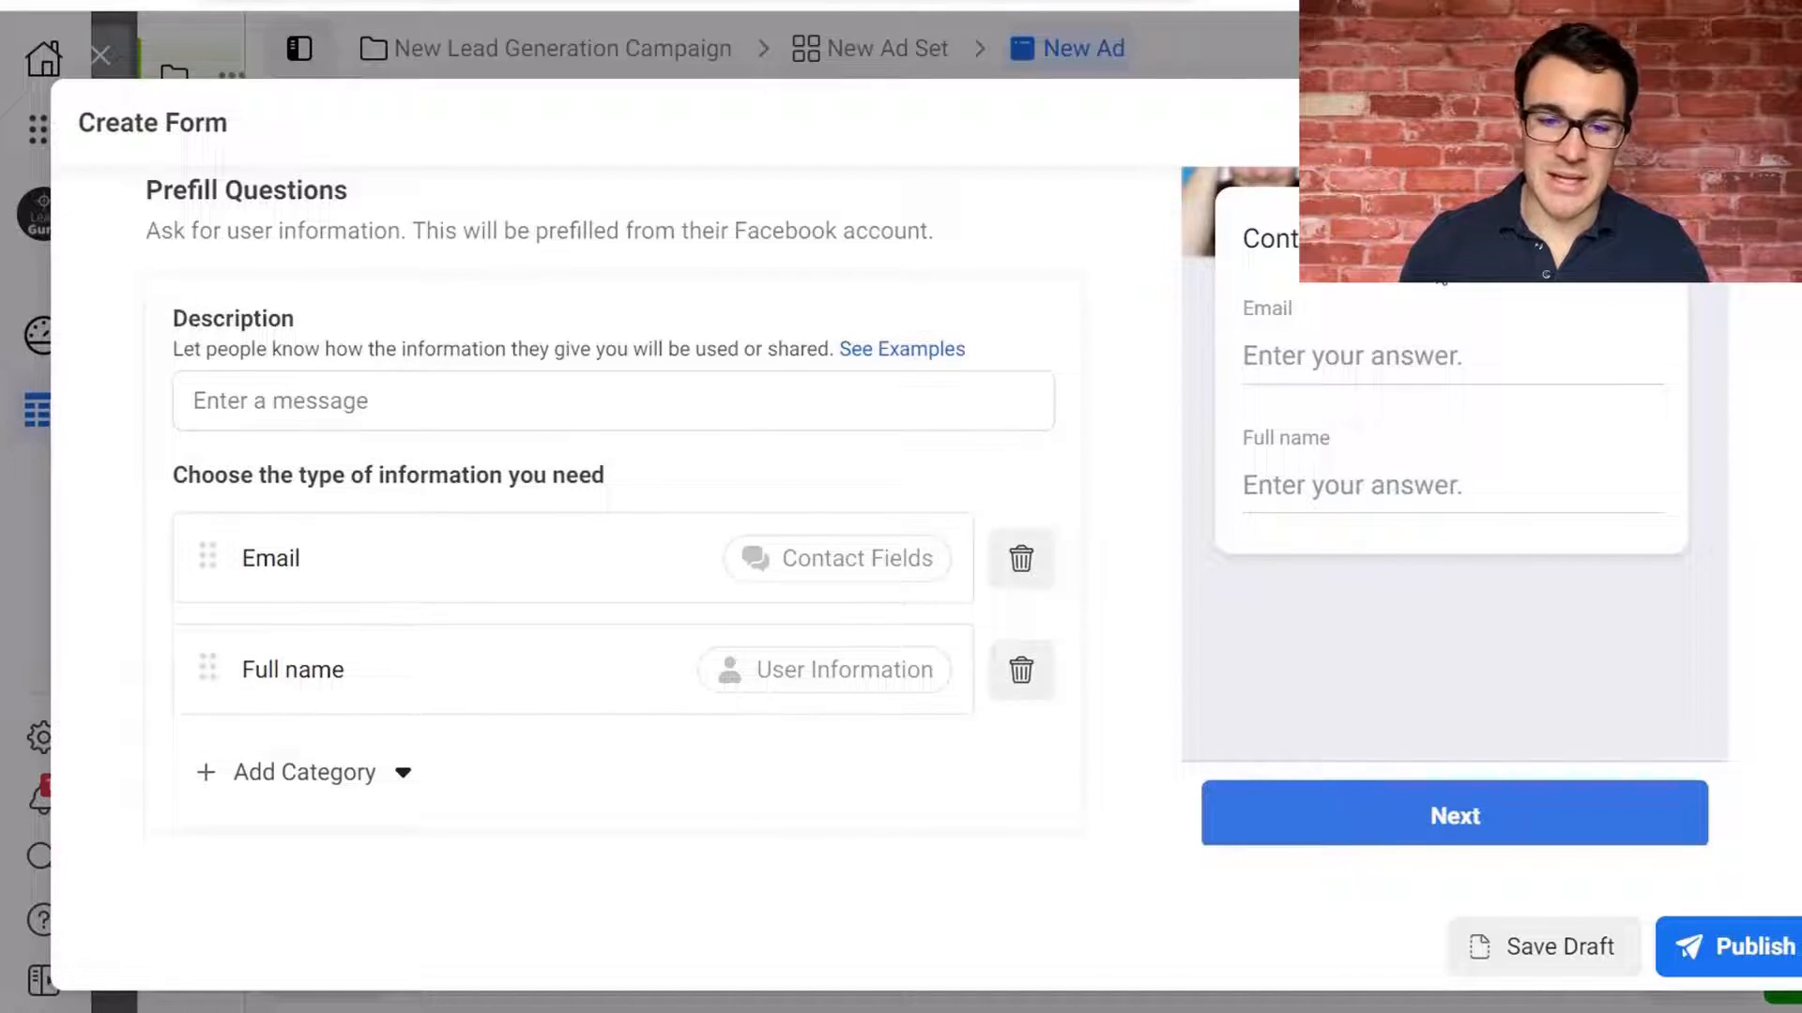
Set the prefill questions description to "Enter your info below and we'll be in touch to get our free strategy session booked.".
left_click(478, 401)
type("Preview")
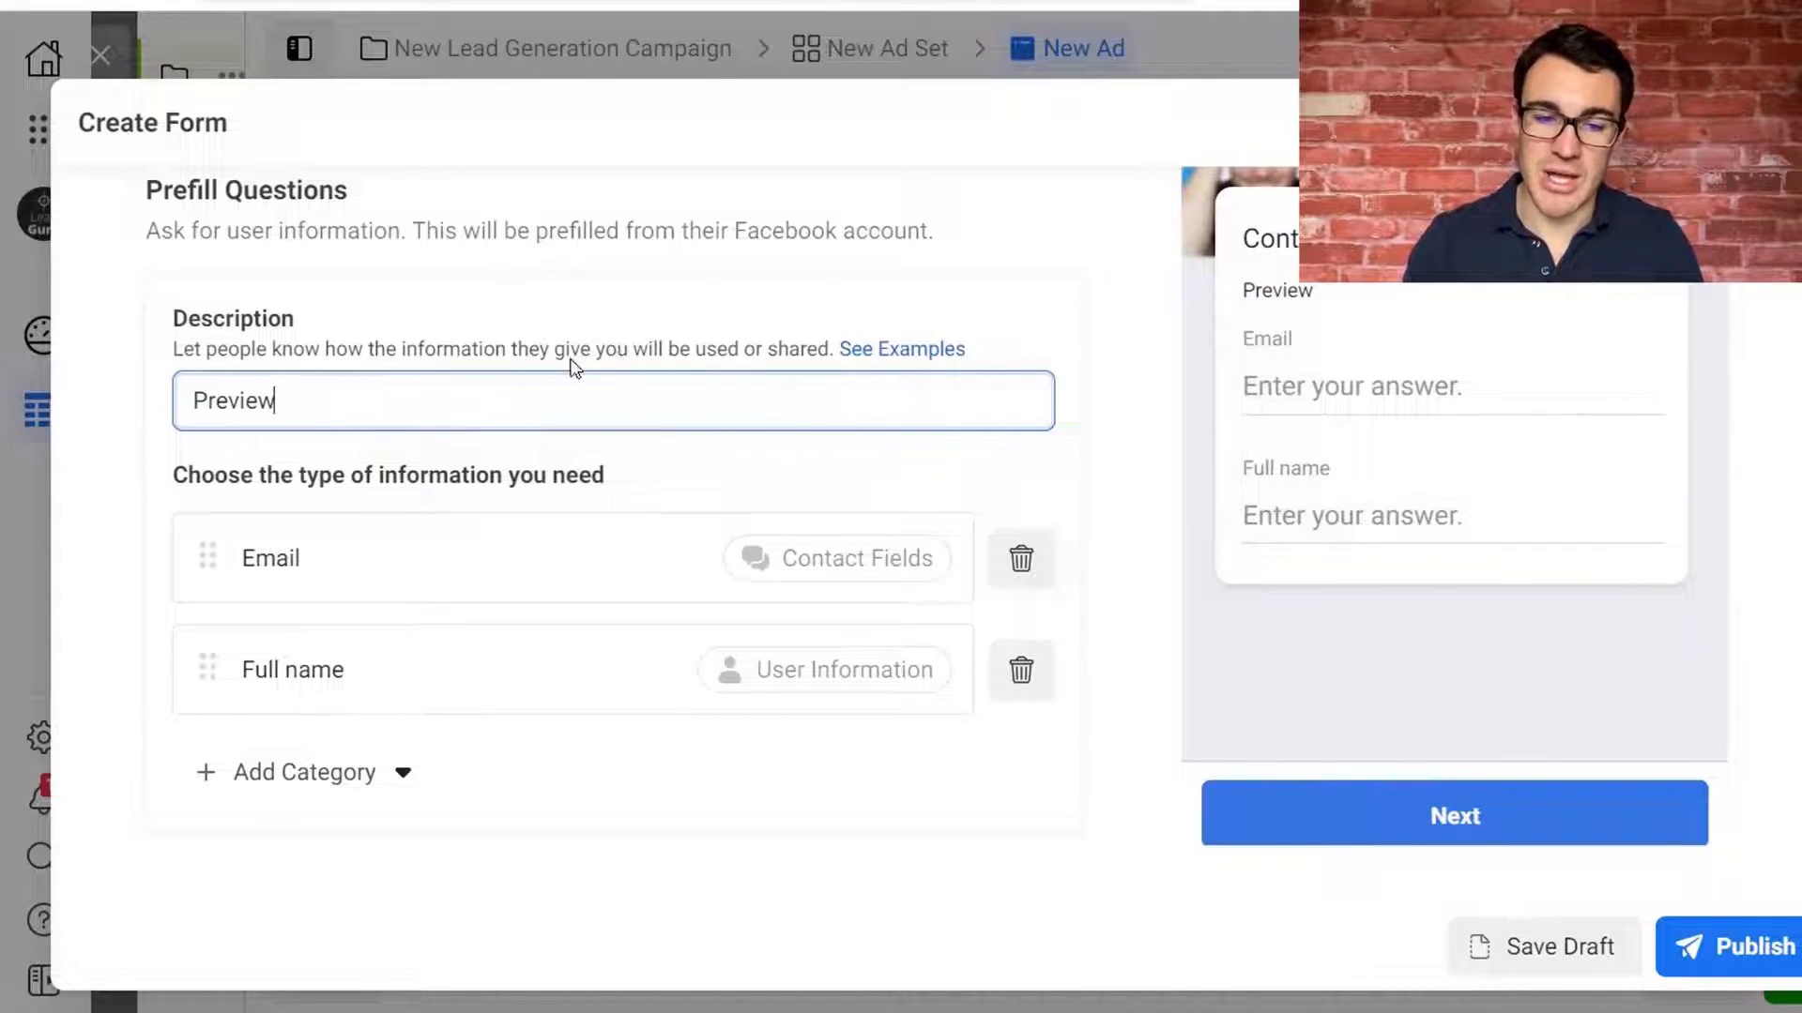
left_click_drag(306, 400, 167, 404)
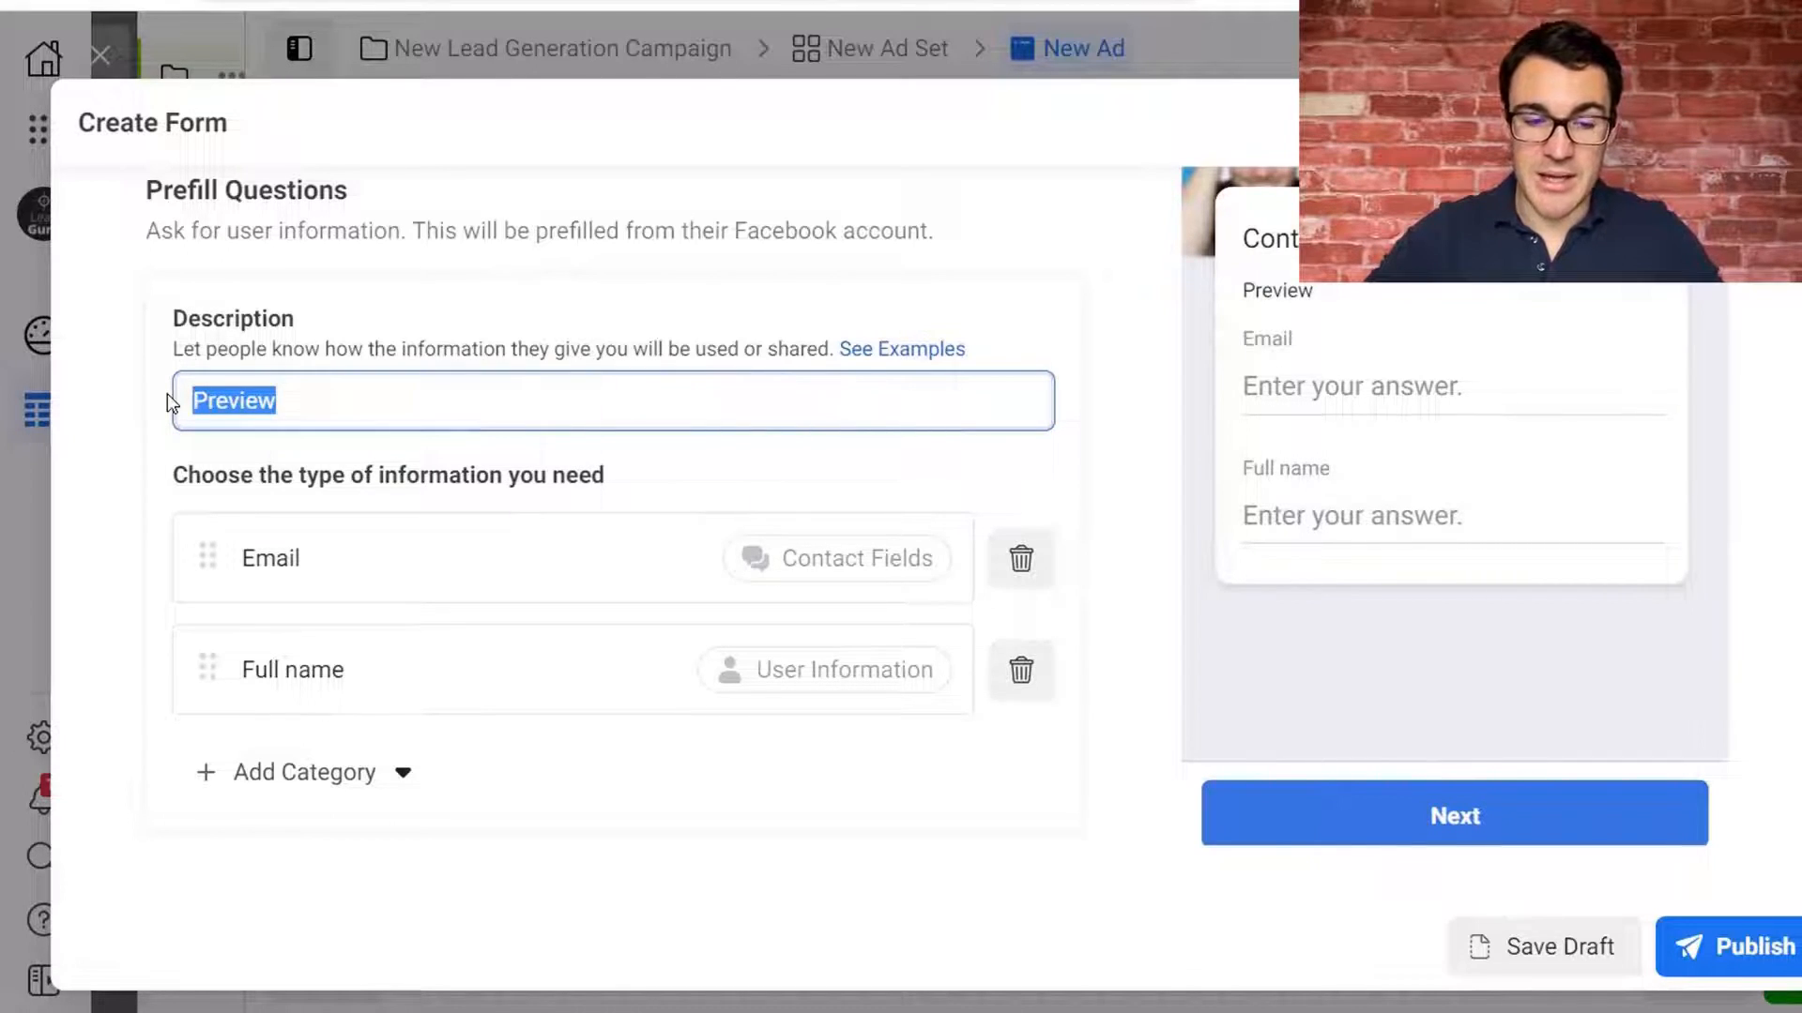
type("Fil")
key("BackSpace")
key("BackSpace")
key("BackSpace")
type("Enter your info below and we'll be in touch to ")
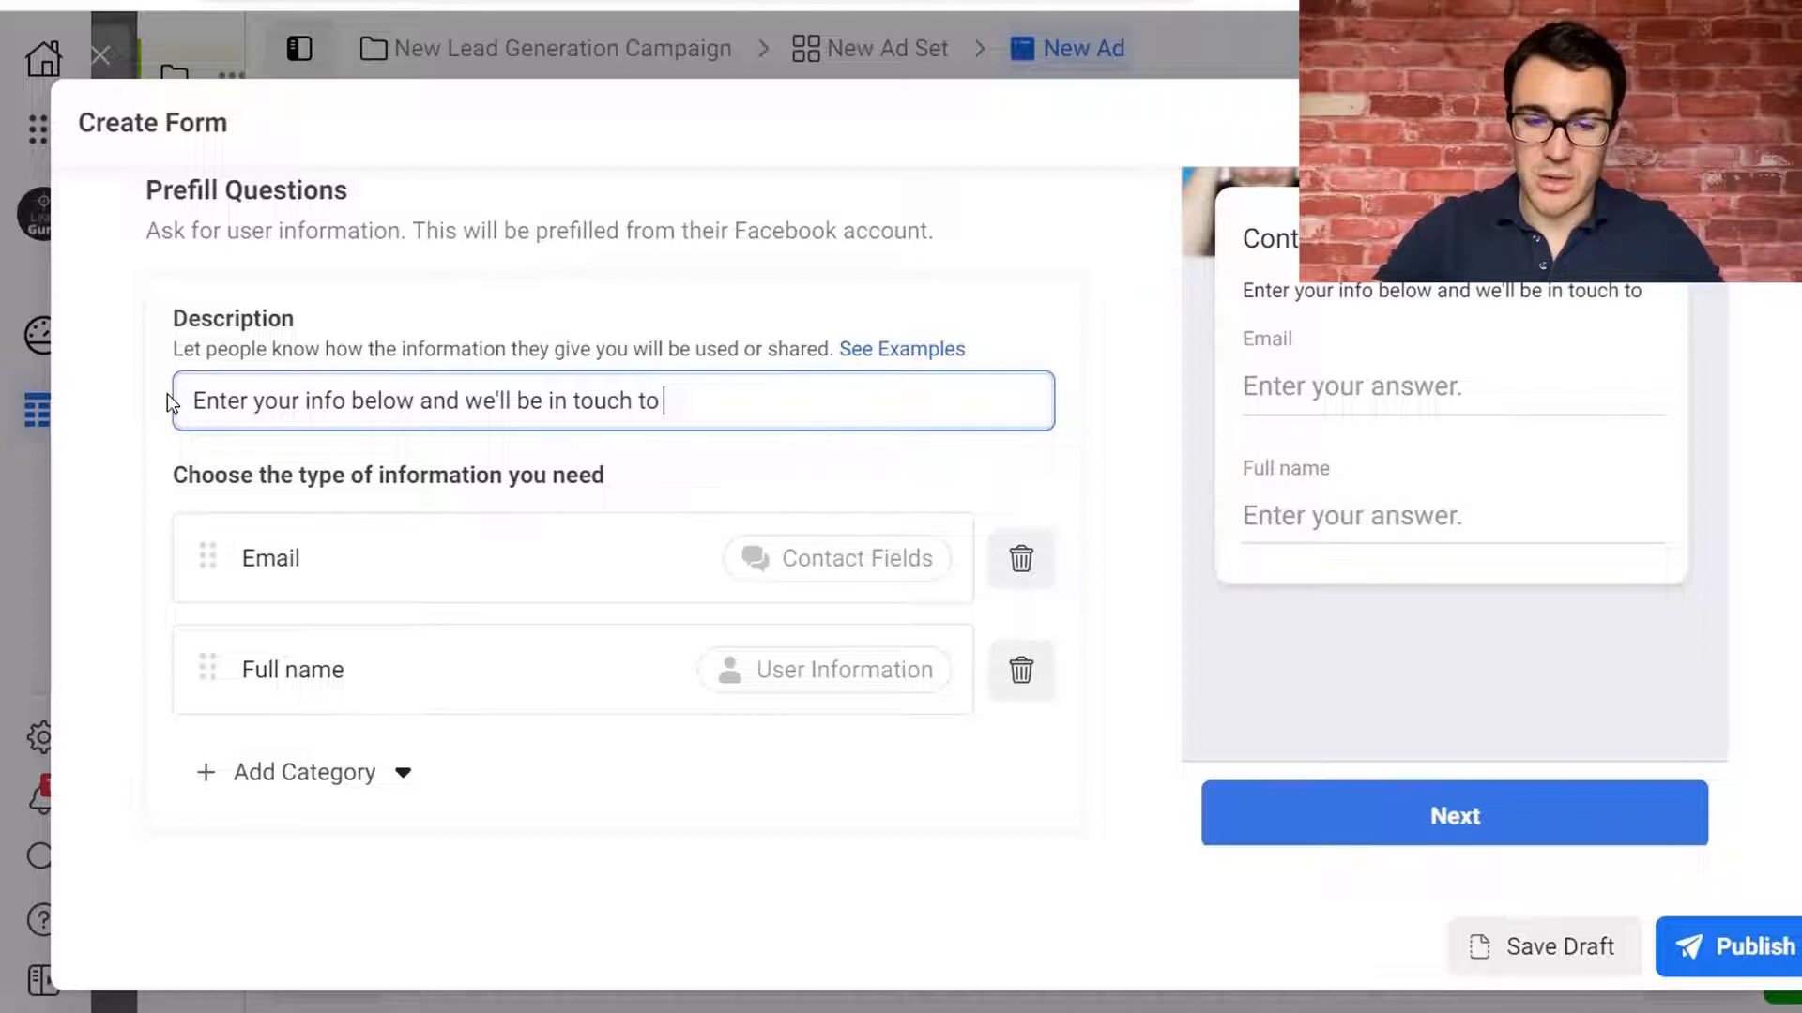
type("get our fee")
key("BackSpace")
key("BackSpace")
type("ree strategy session booked.")
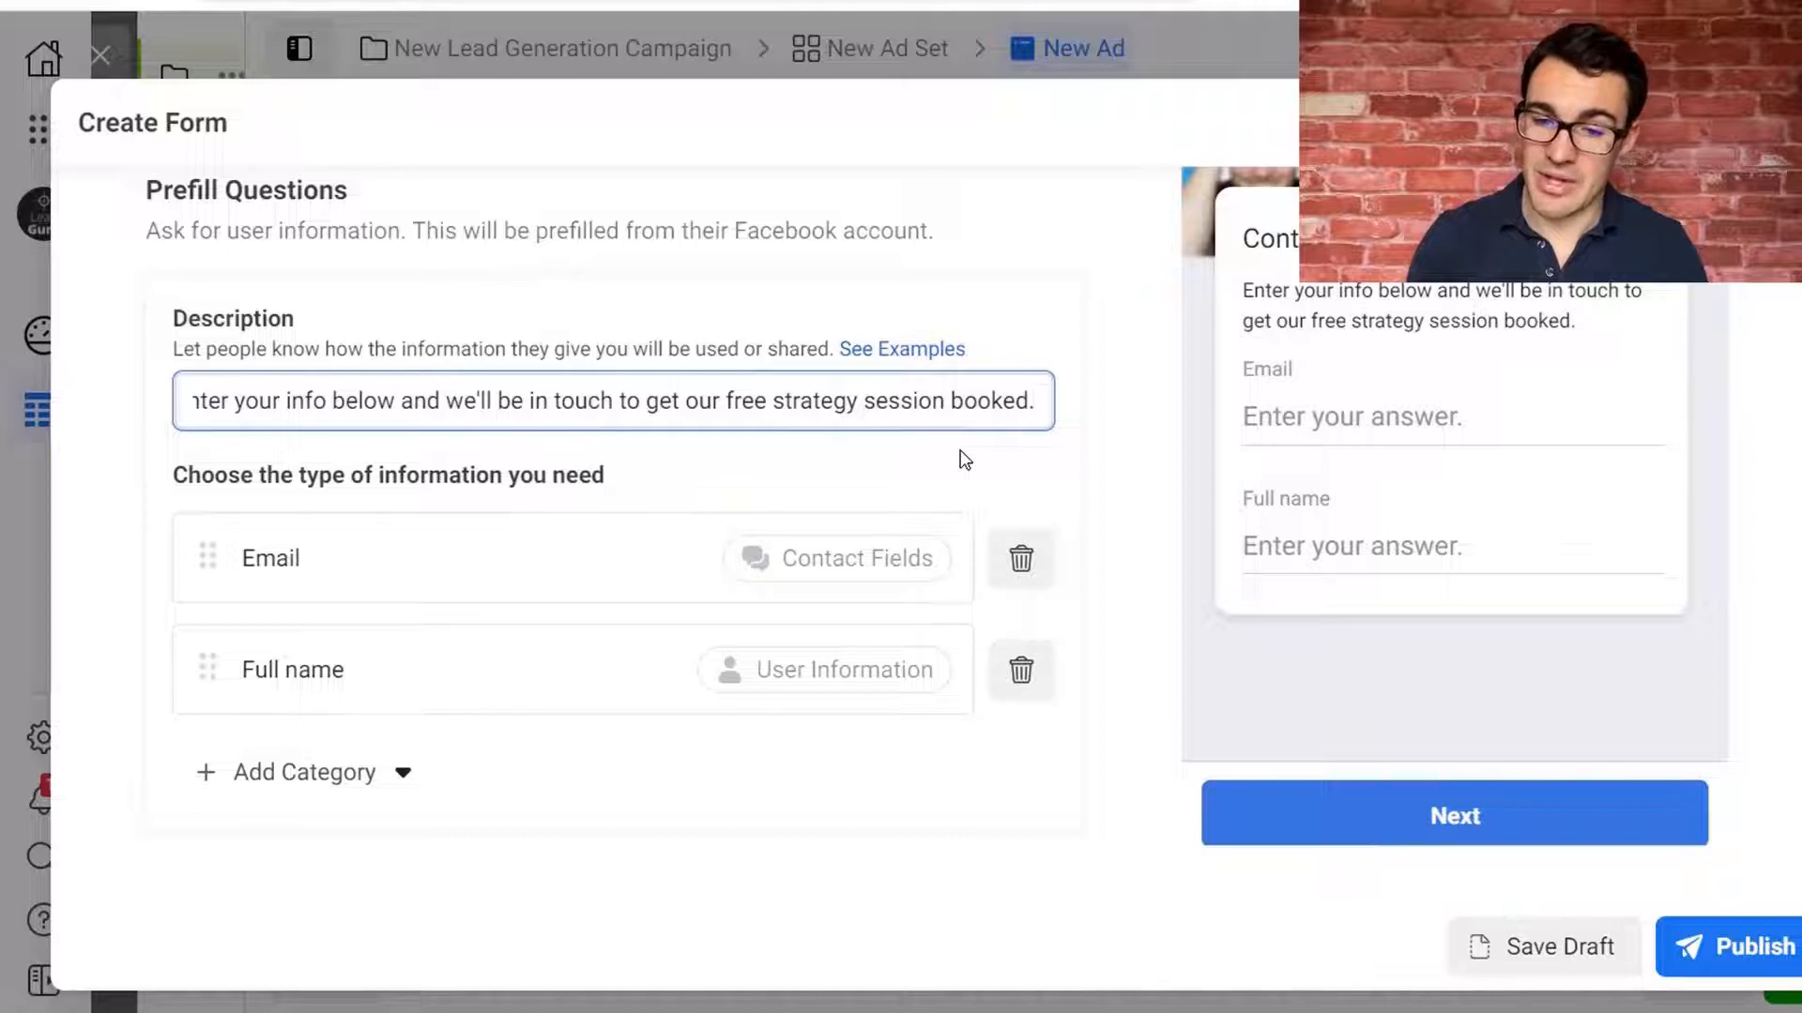
left_click(1072, 456)
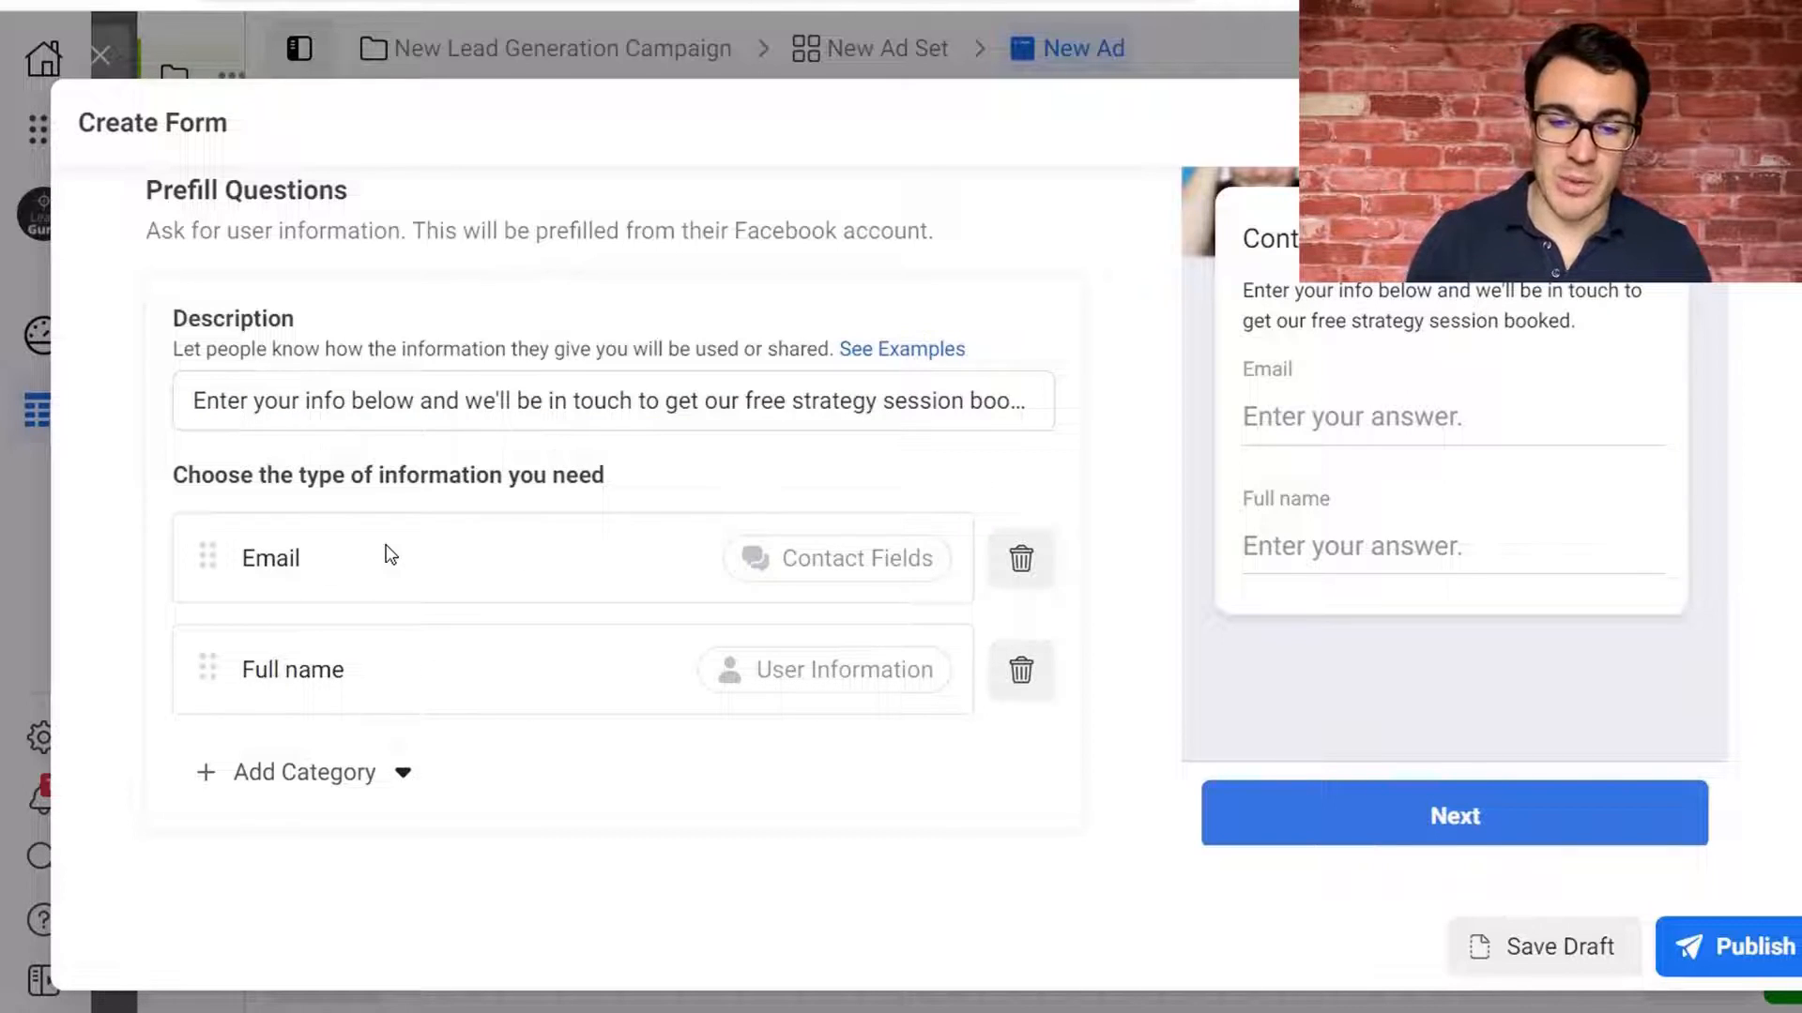
Add the Phone number contact field to the information requested from people.
scroll(390, 556, "down", 2)
left_click(324, 586)
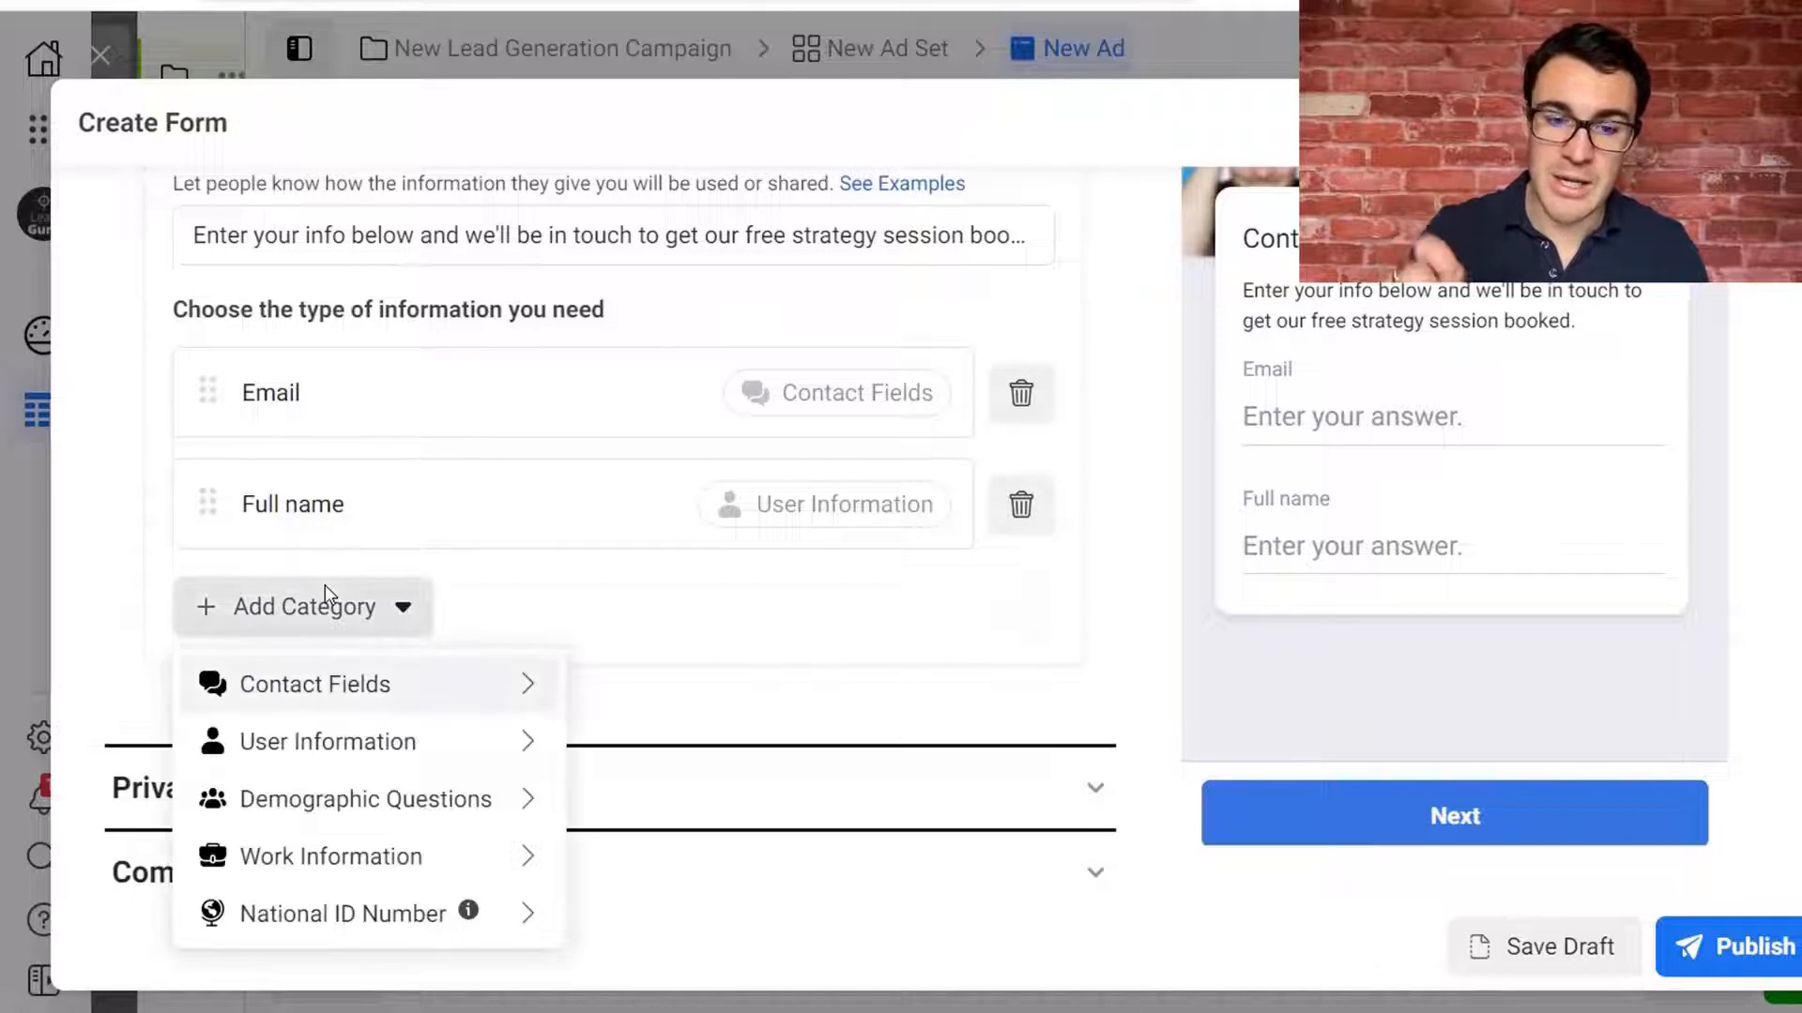
mouse_move(386, 692)
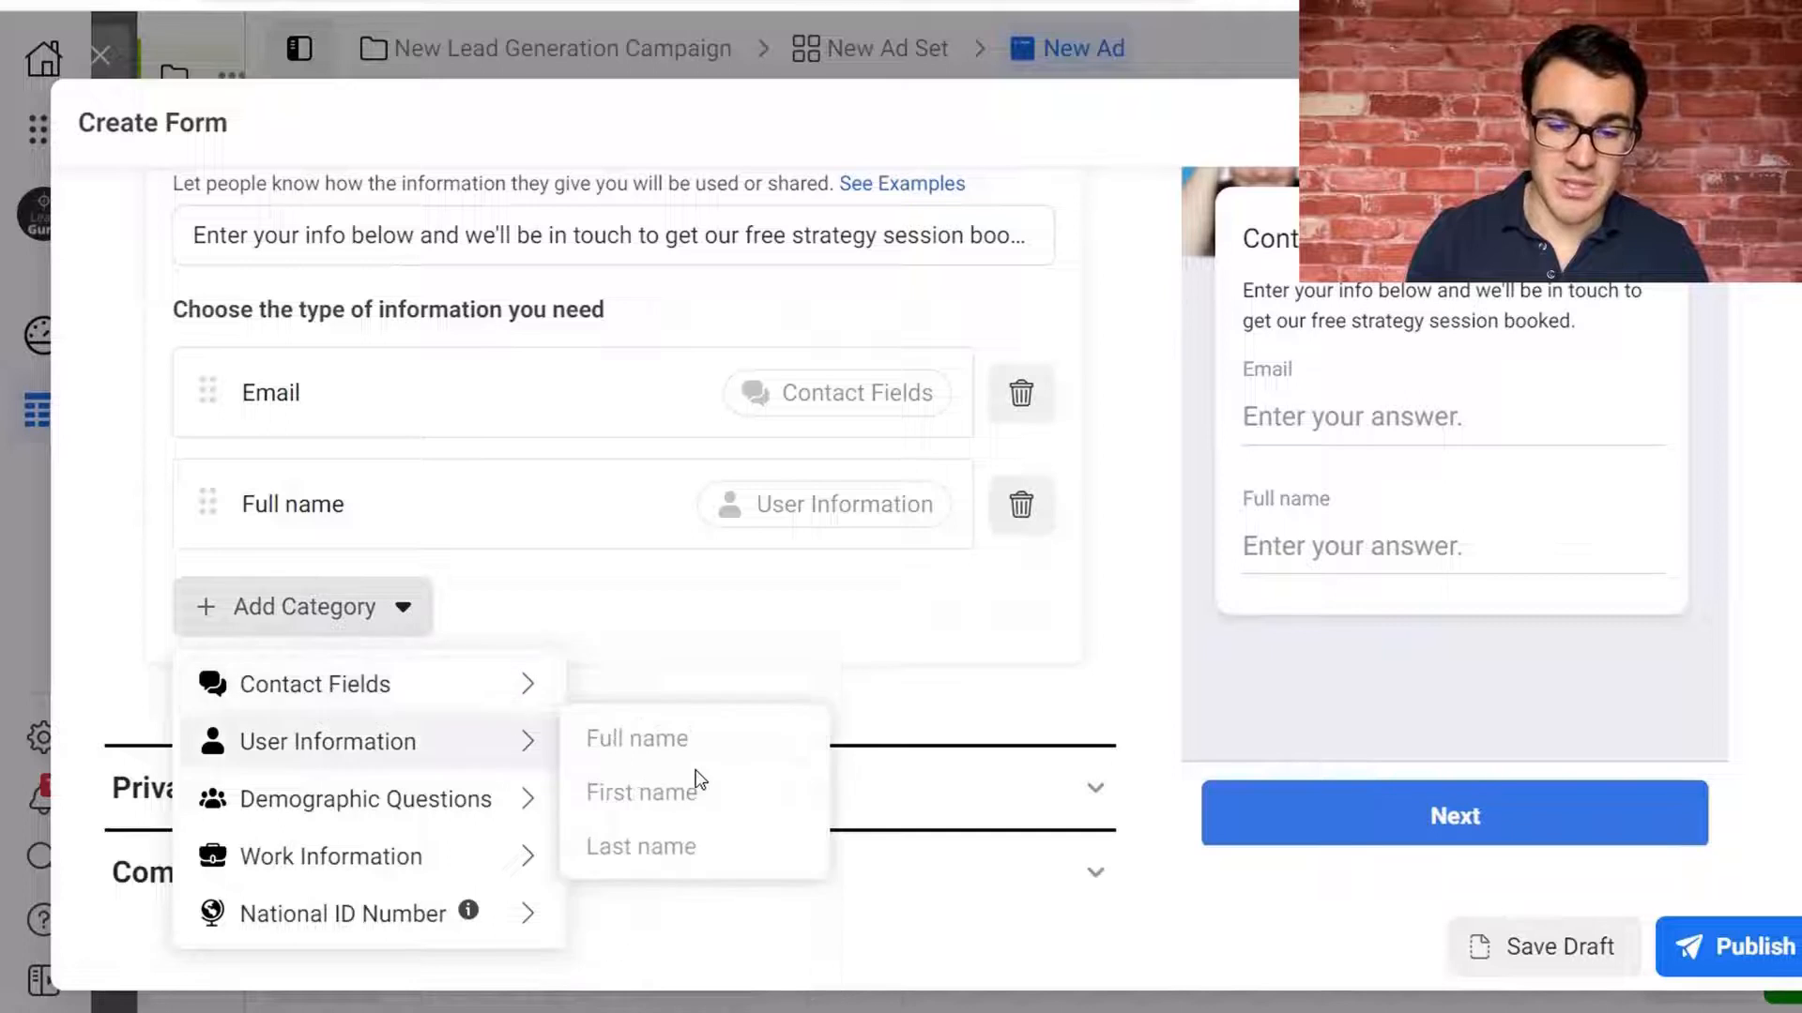
left_click(641, 738)
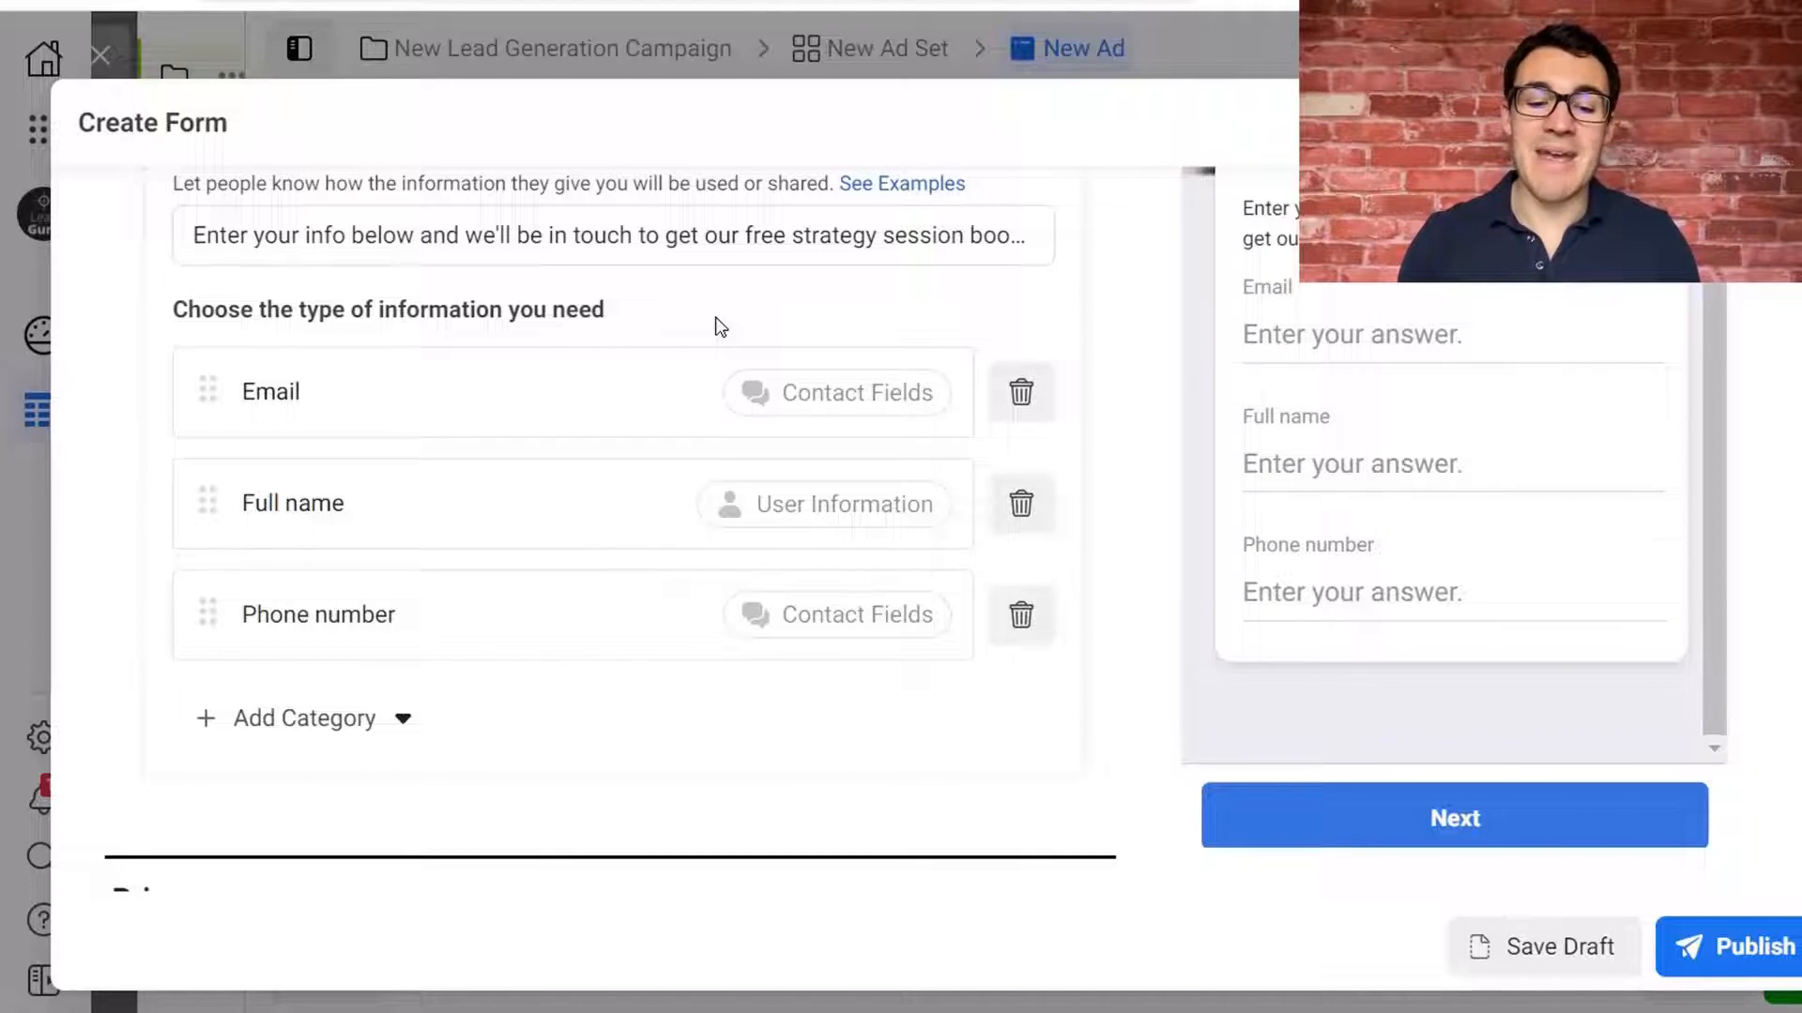
Review the other information categories available for the form, including user, demographic, work and national ID options, without adding any.
left_click(324, 719)
mouse_move(348, 428)
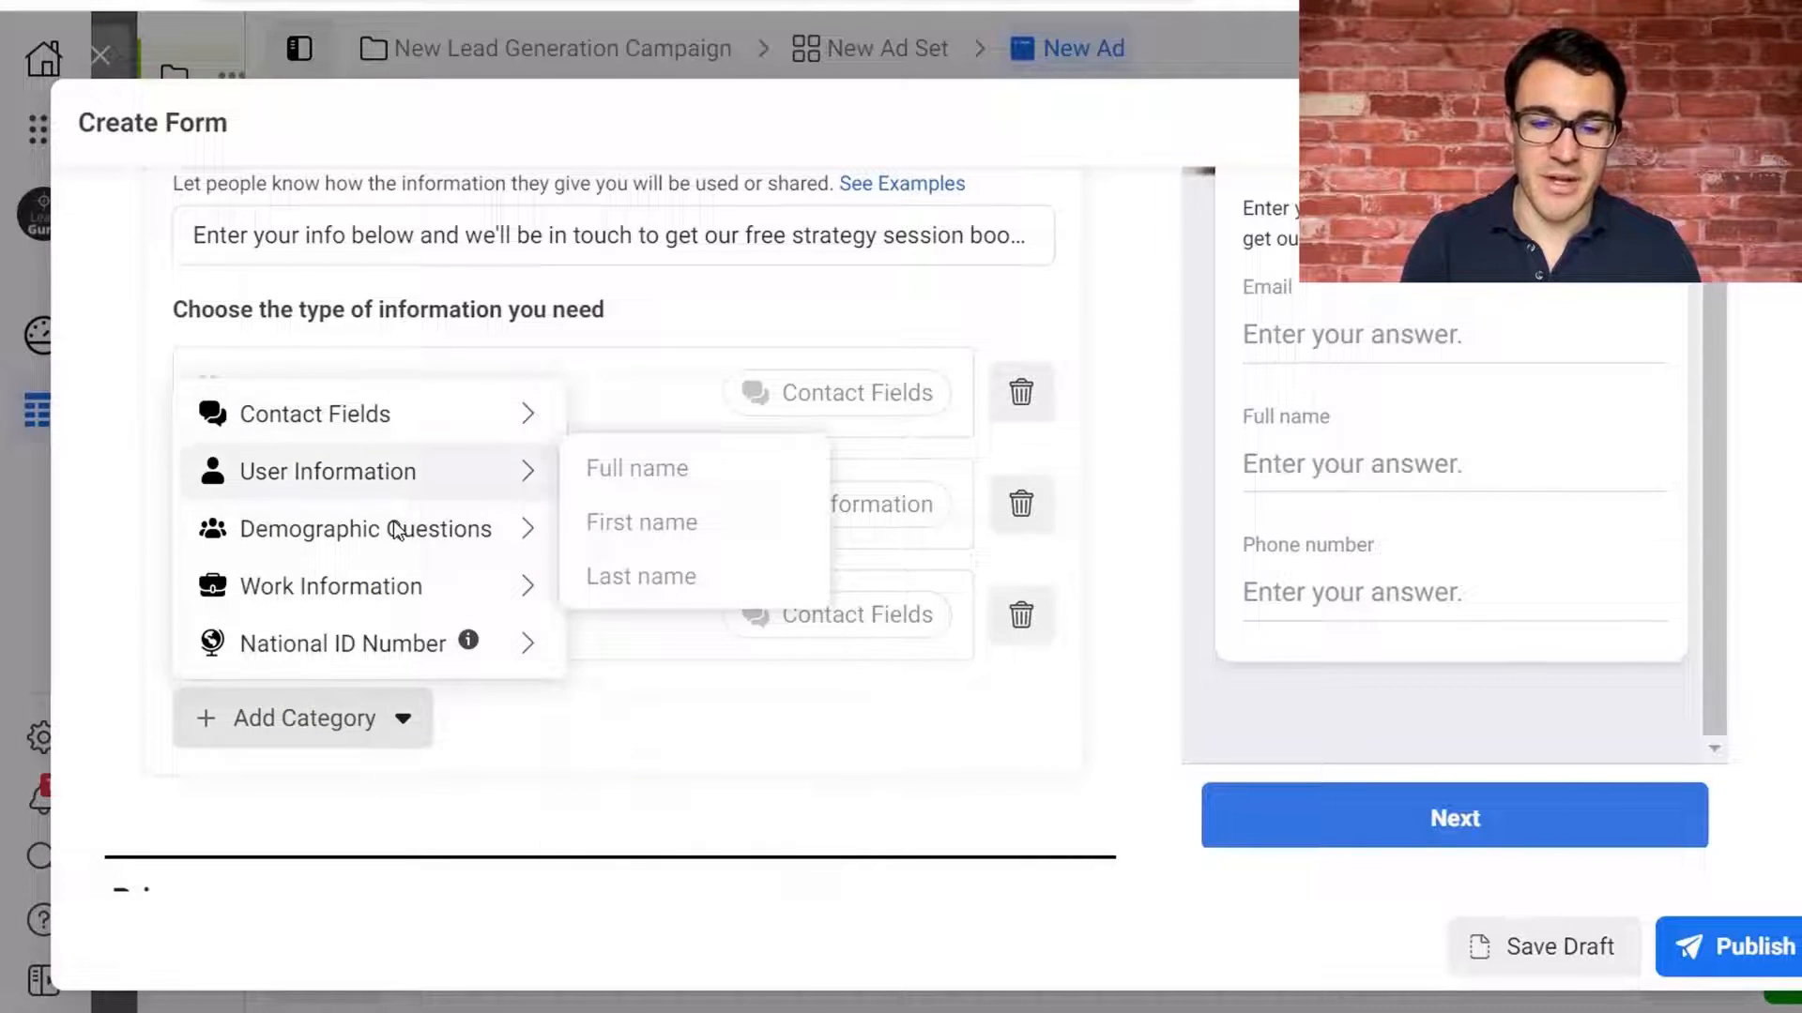
mouse_move(439, 538)
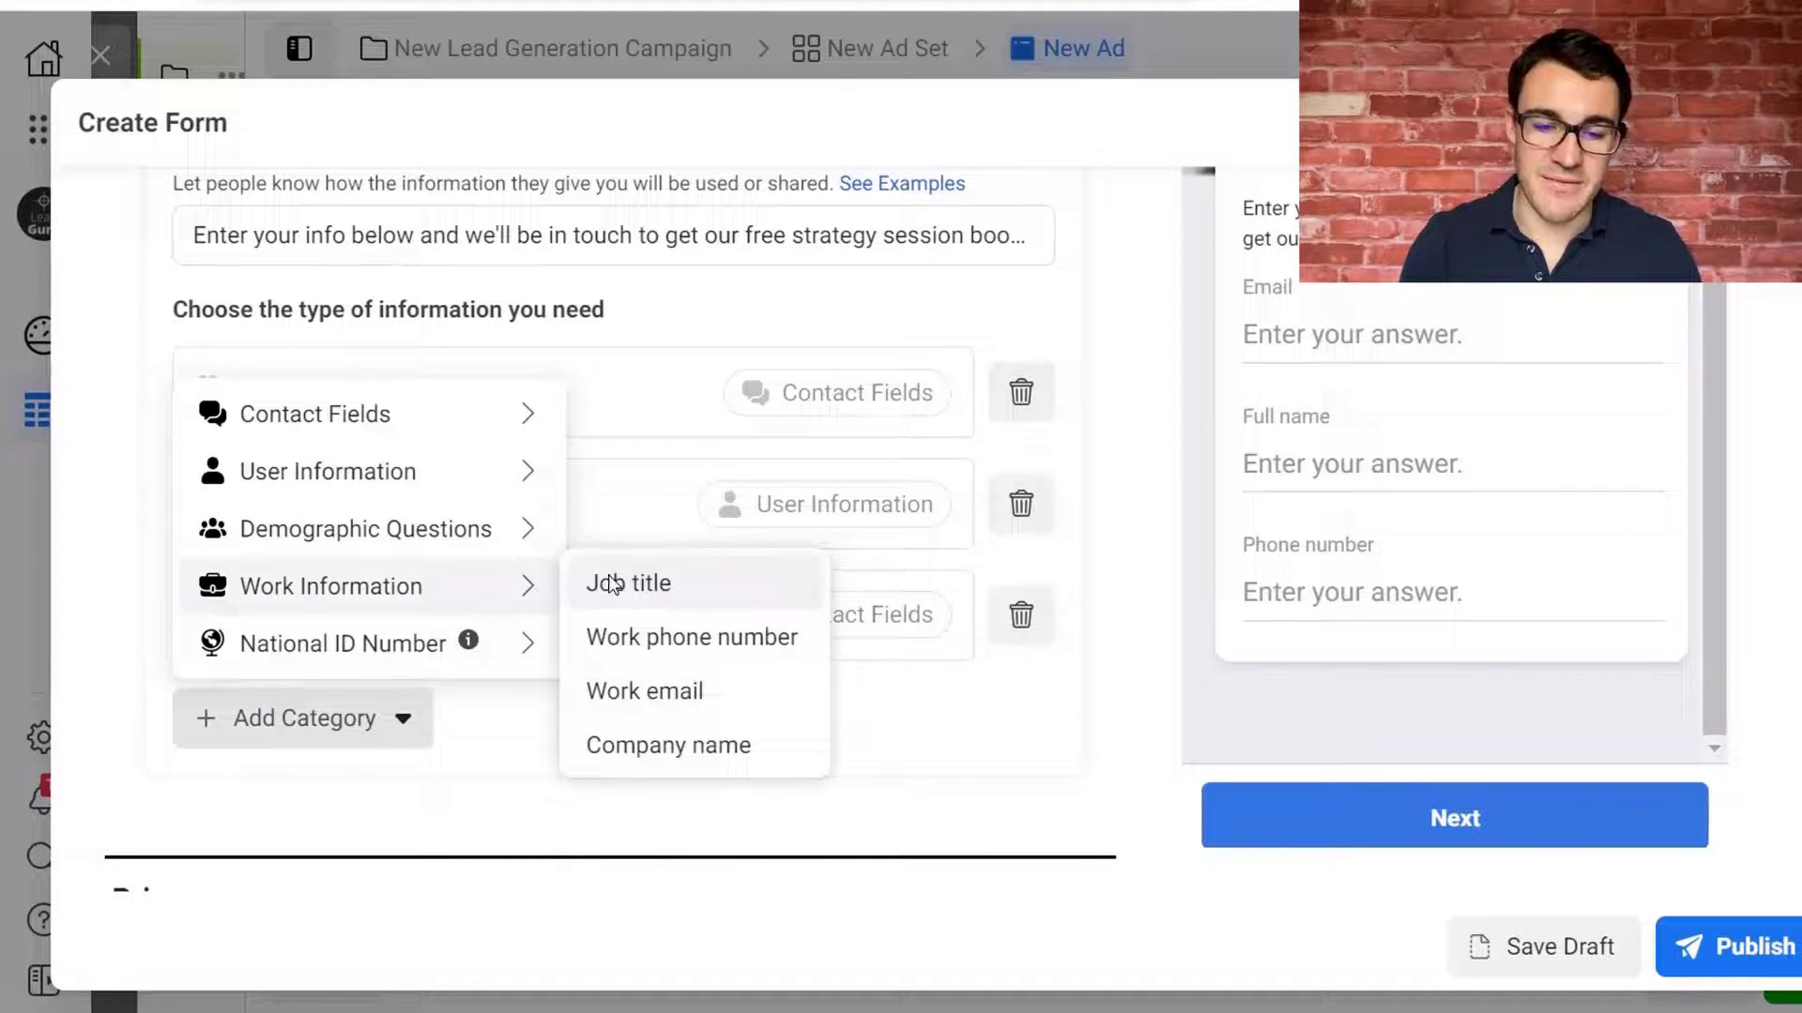
mouse_move(455, 661)
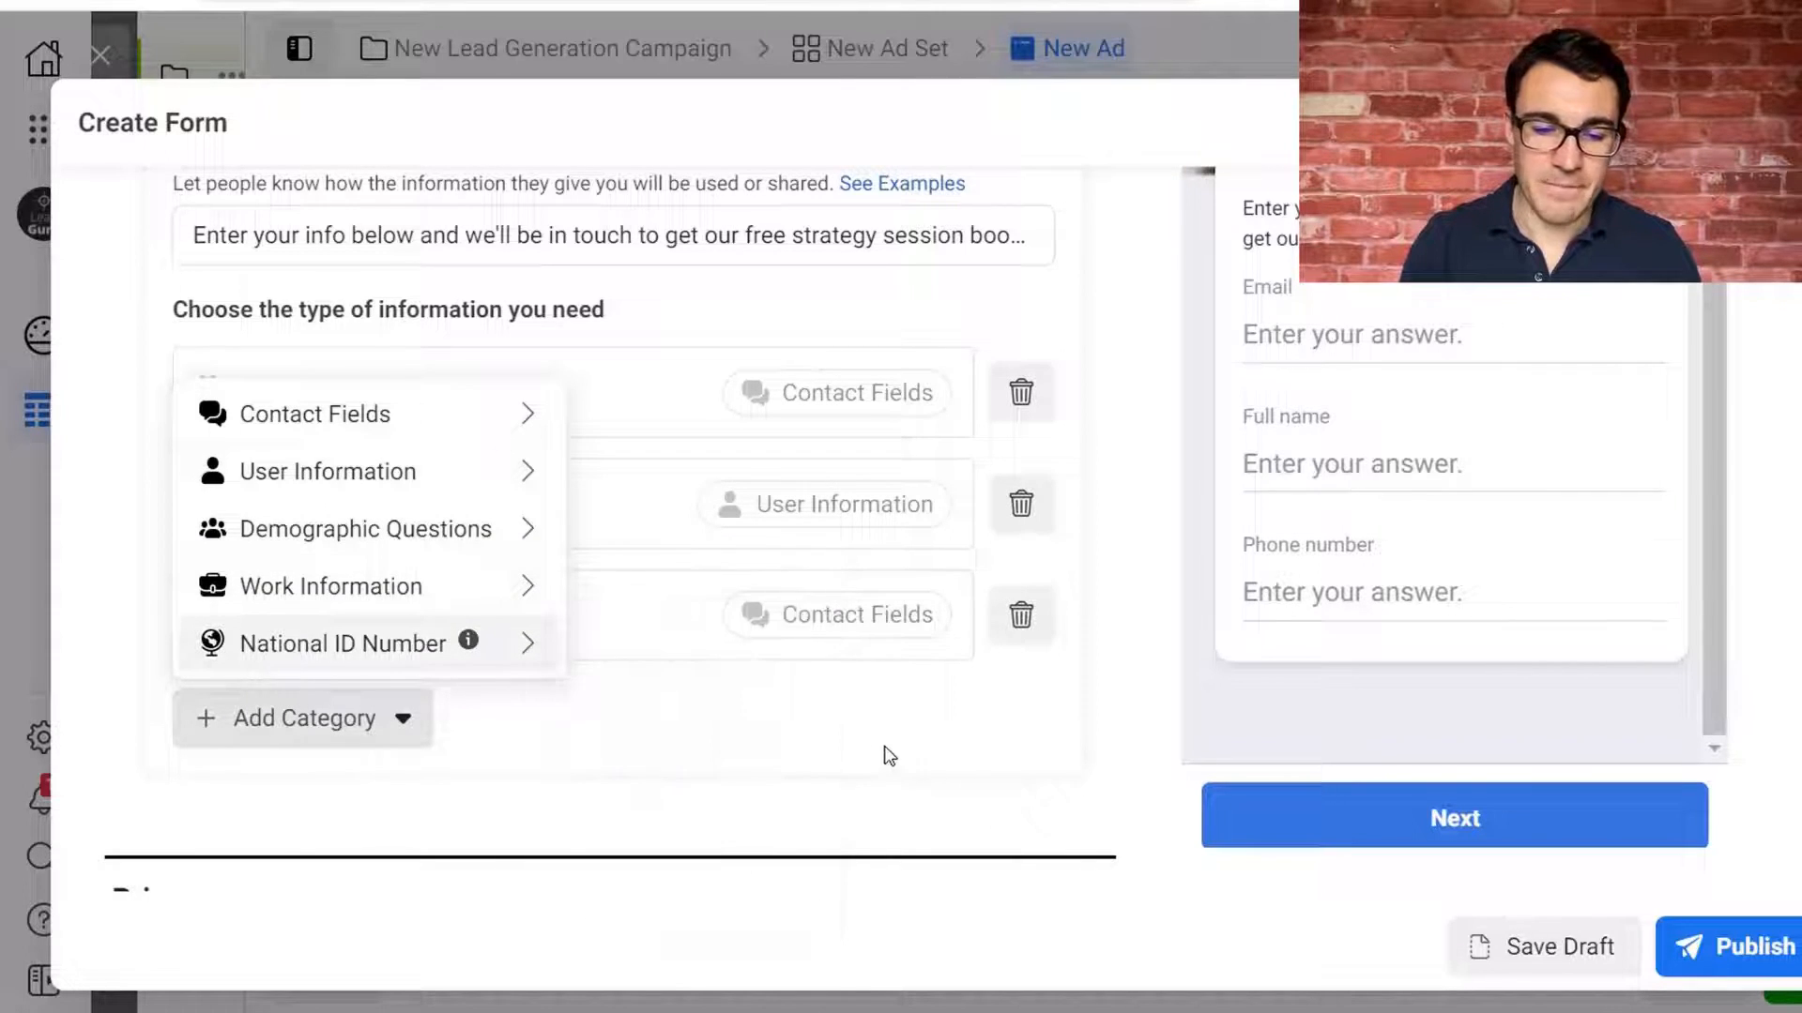
left_click(874, 755)
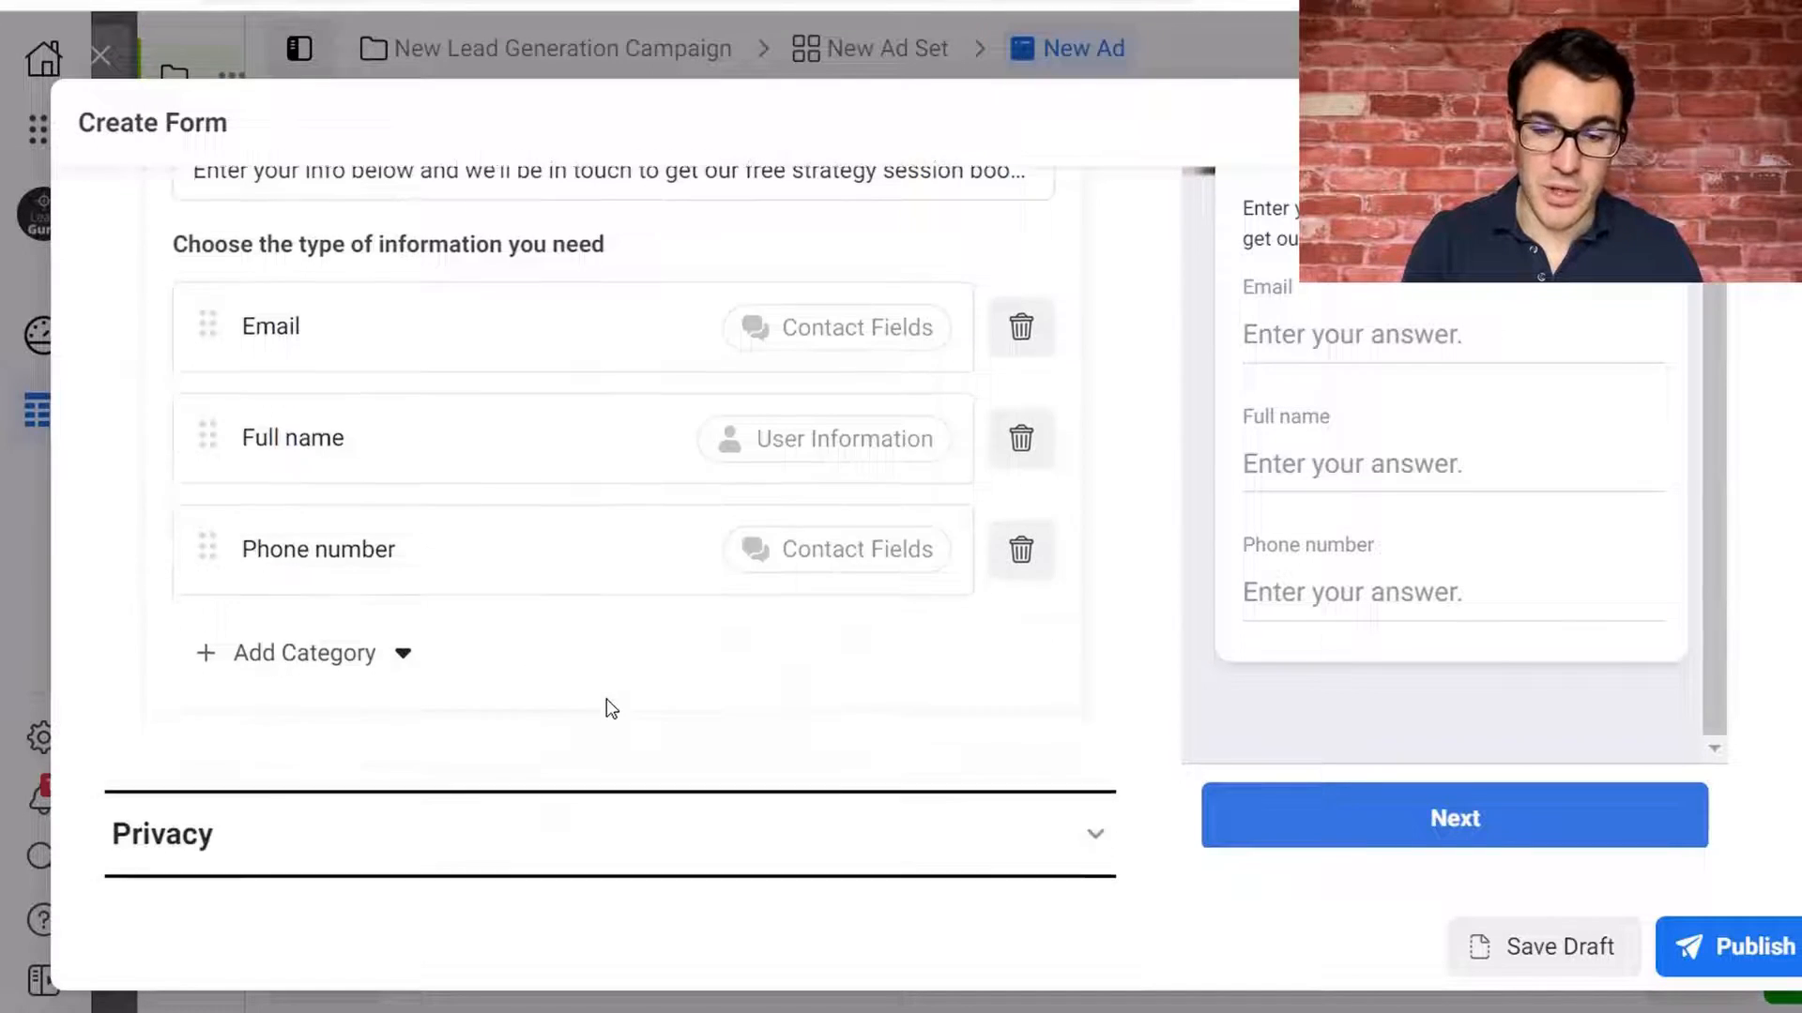
Open the form's Privacy section and review its privacy policy link fields and custom disclaimer option.
scroll(607, 708, "down", 2)
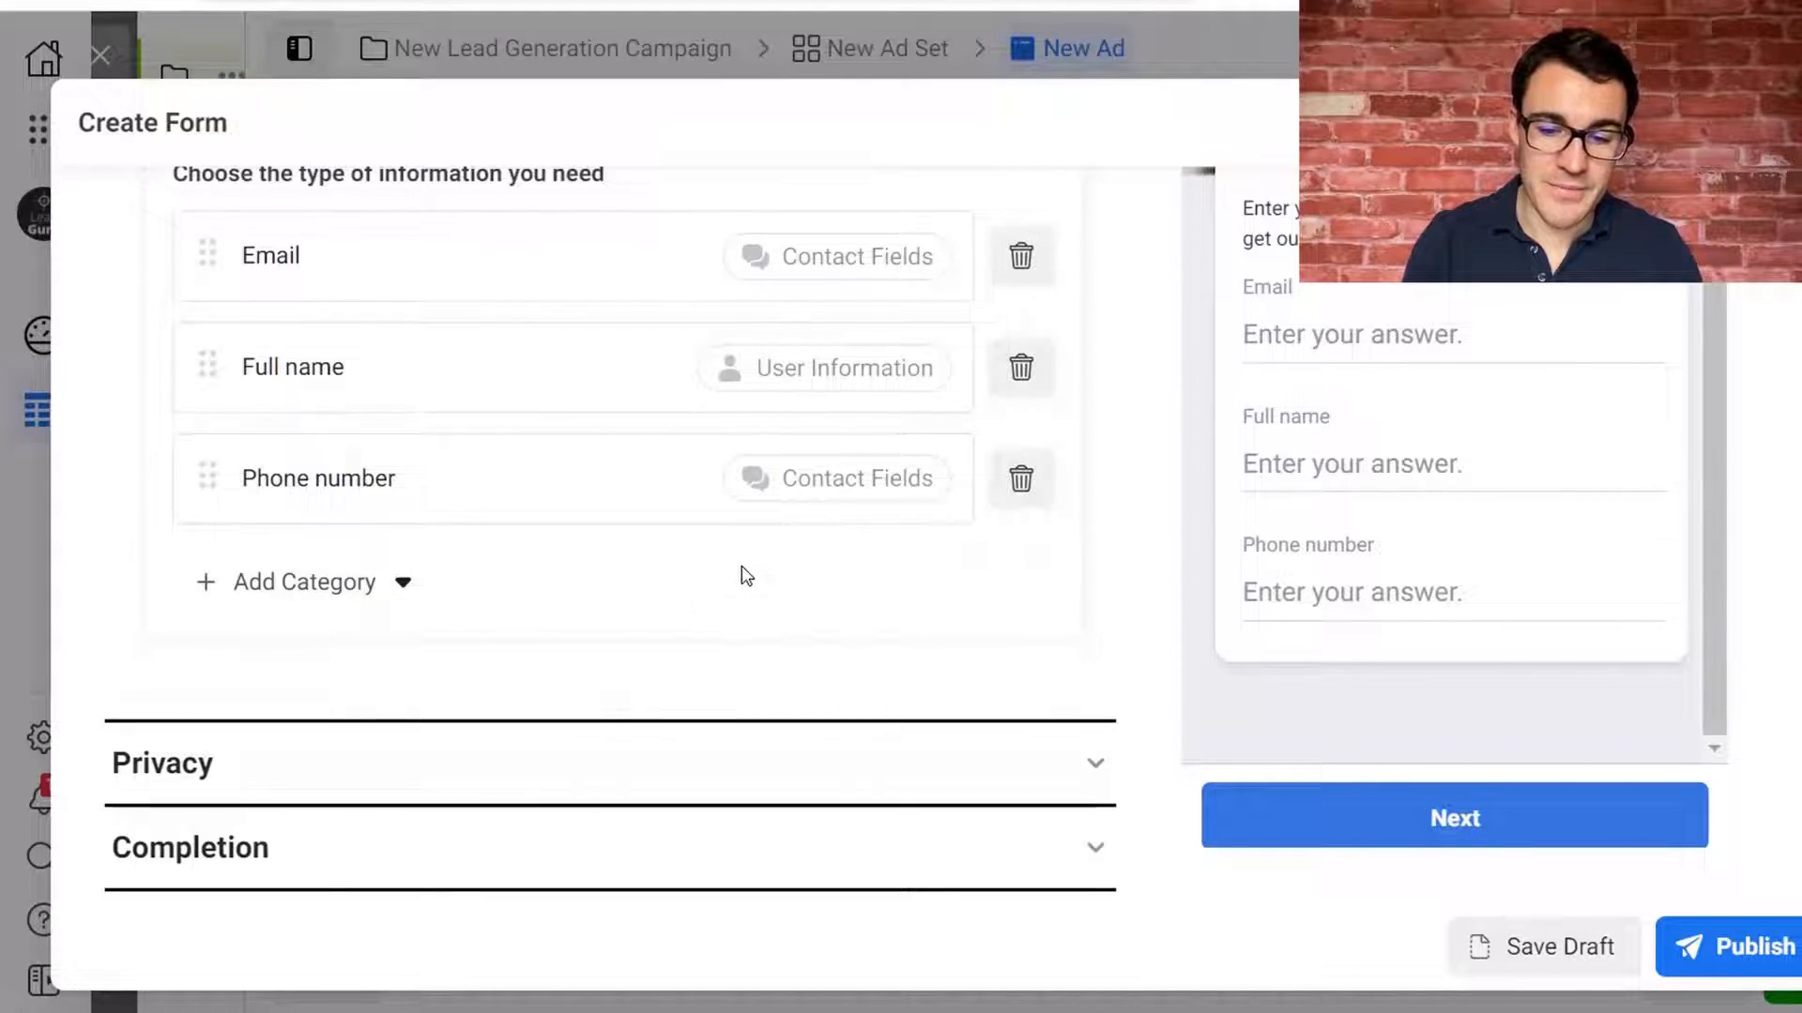
left_click(1099, 765)
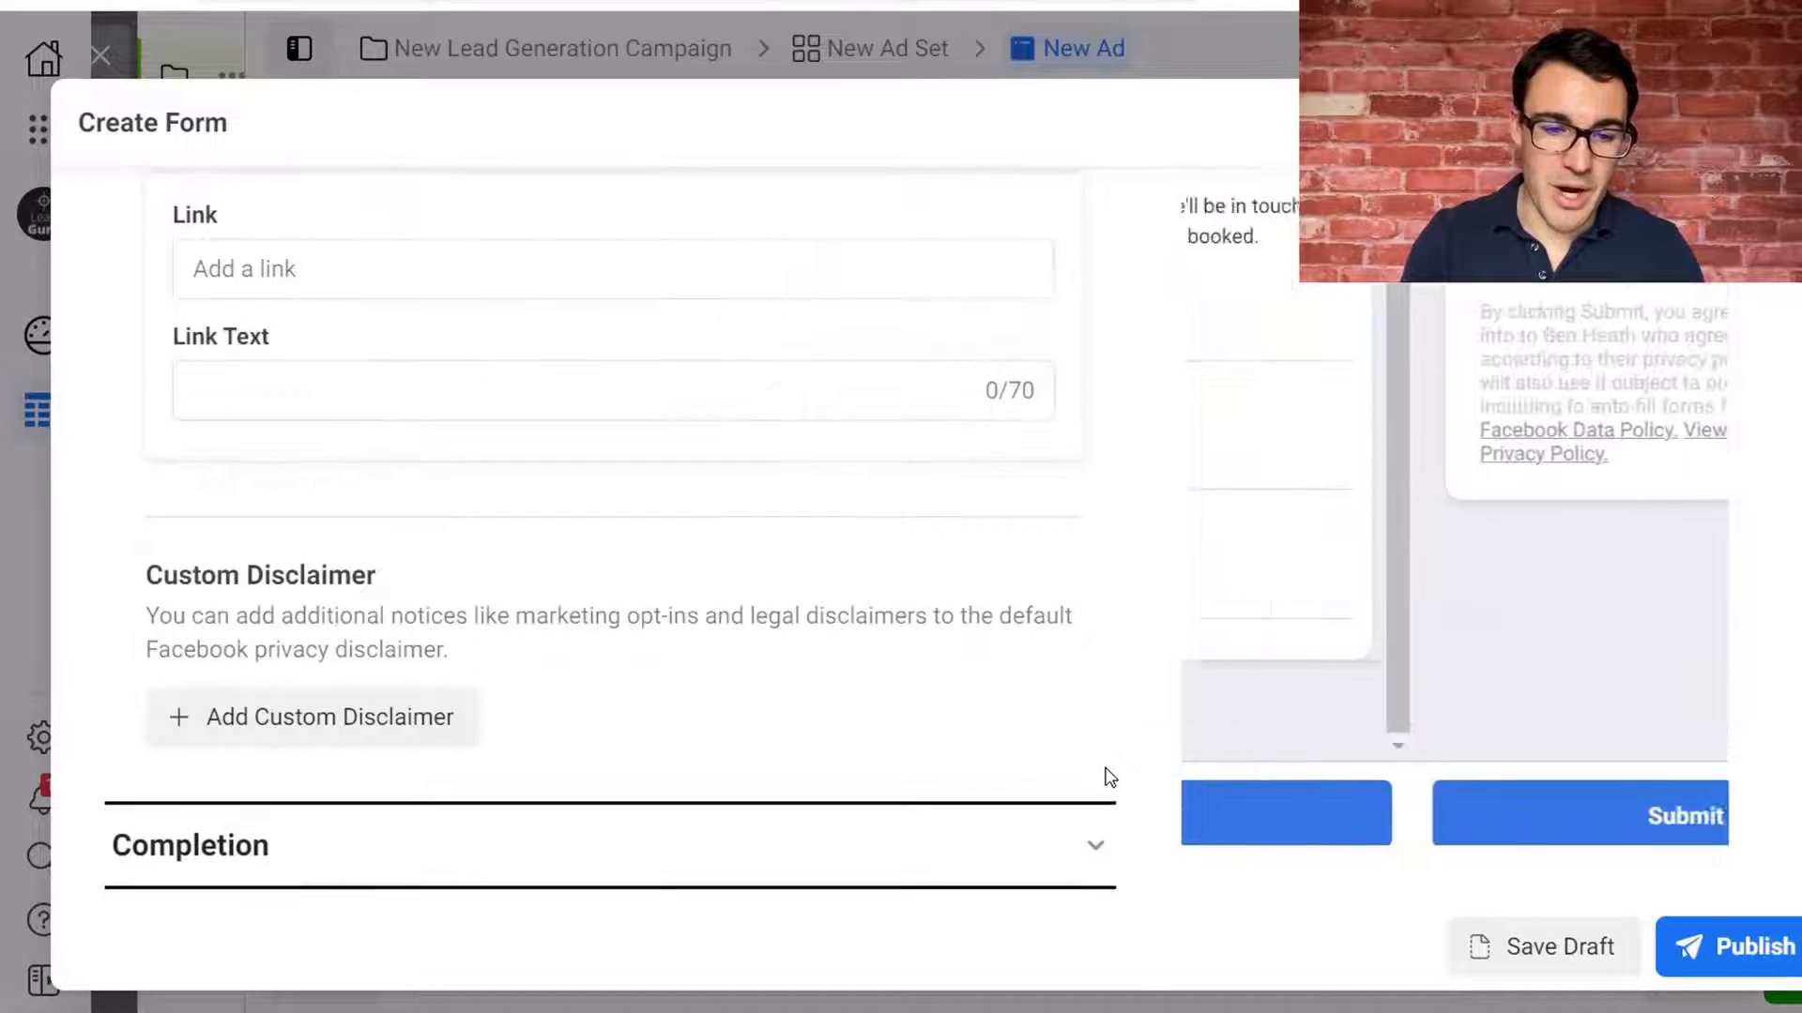
scroll(815, 619, "up", 1)
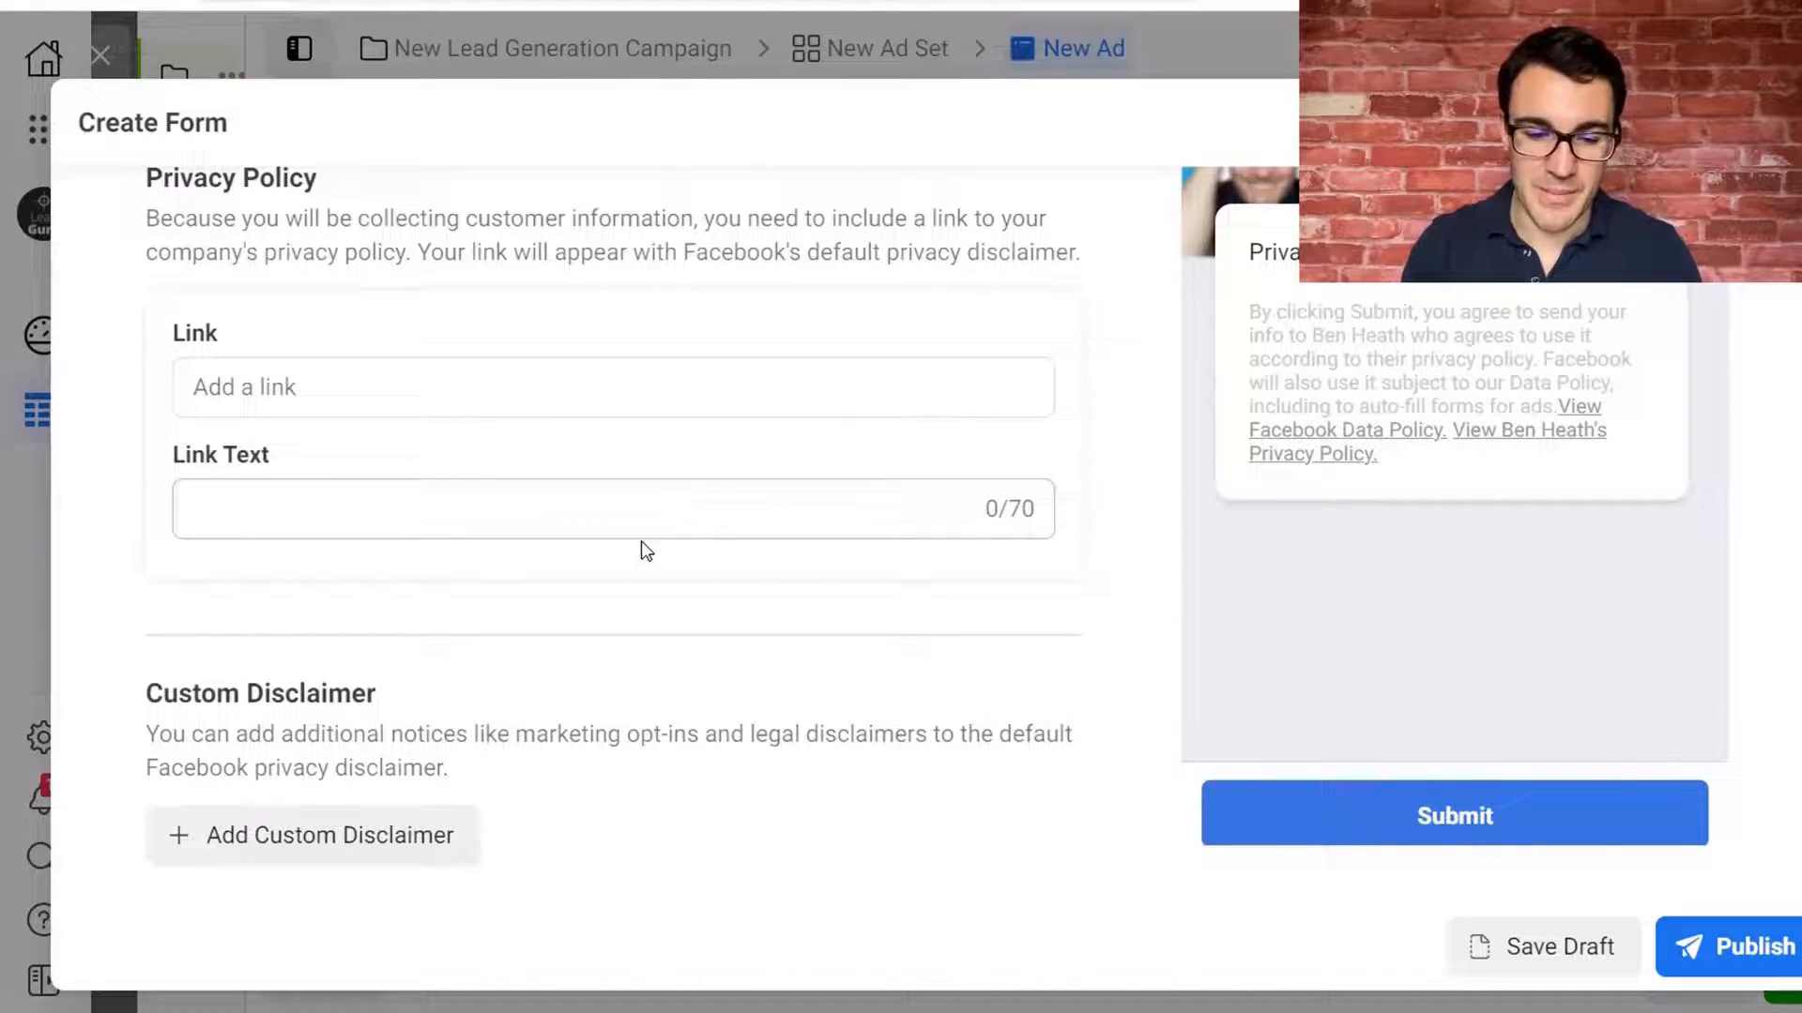
scroll(707, 626, "down", 1)
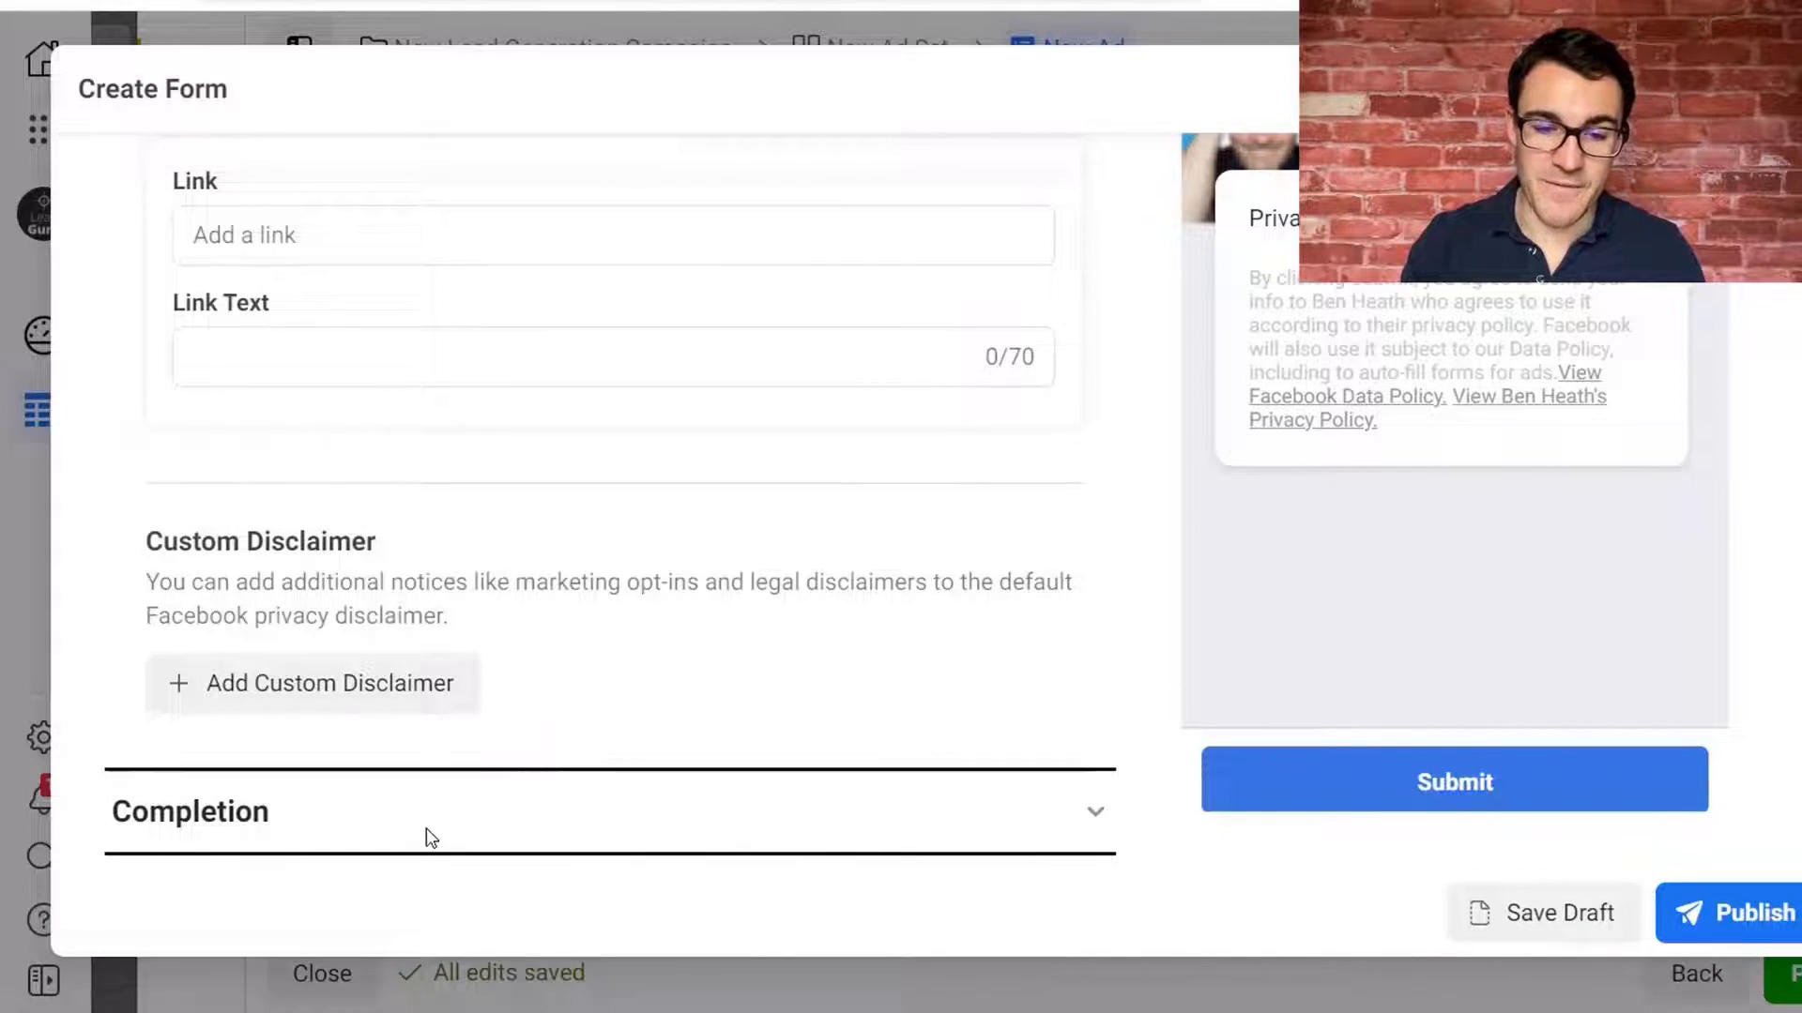
Open the form's Completion section and review its call-to-action button options and link field without changing them.
left_click(427, 837)
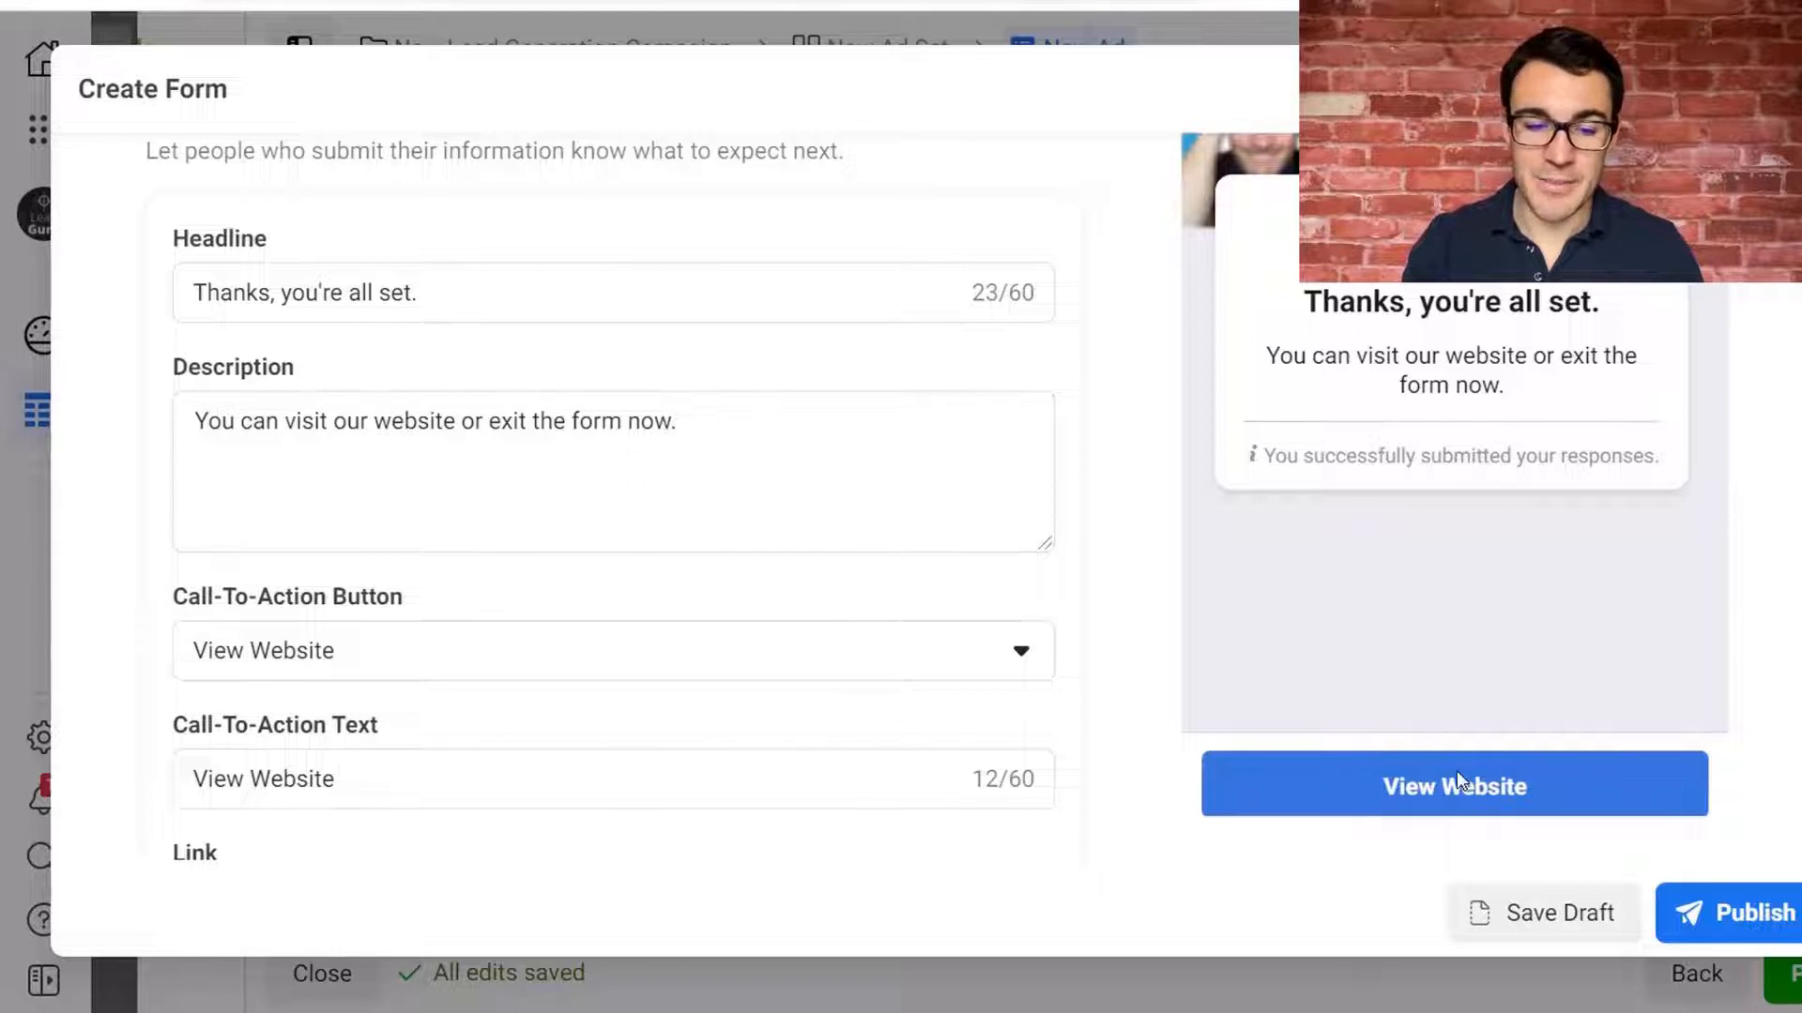
scroll(482, 675, "down", 2)
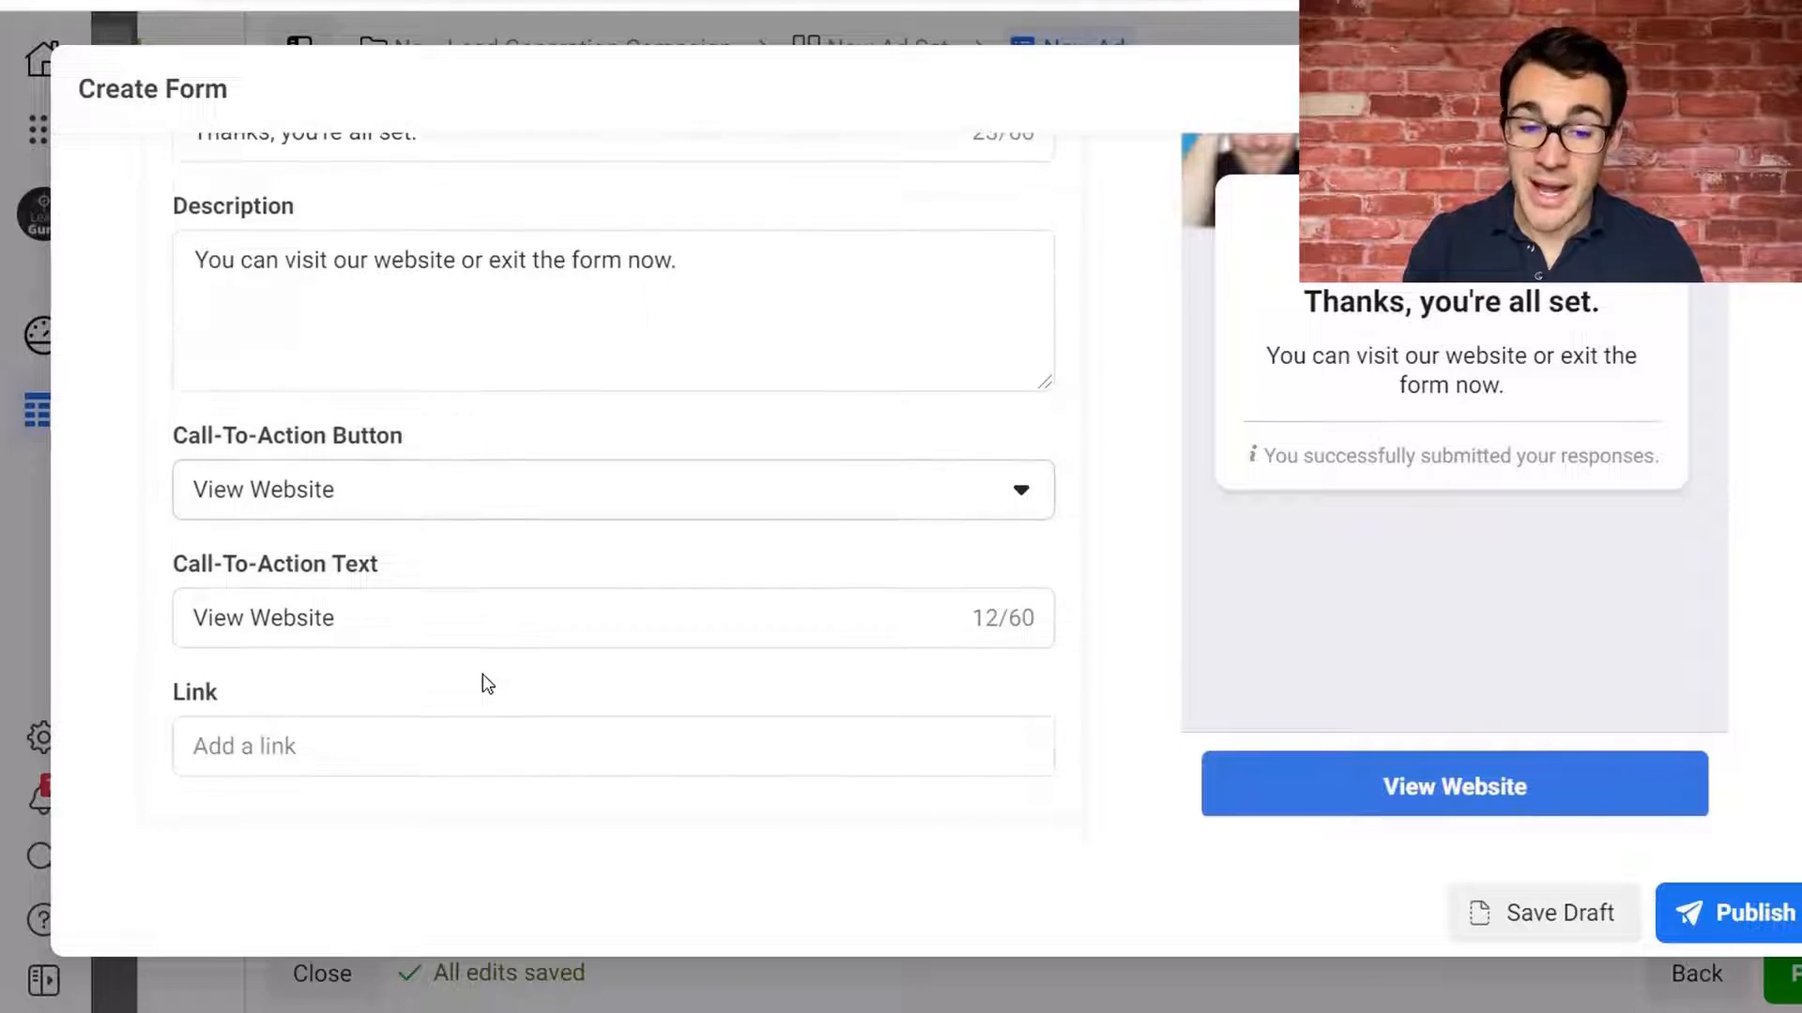
left_click(451, 491)
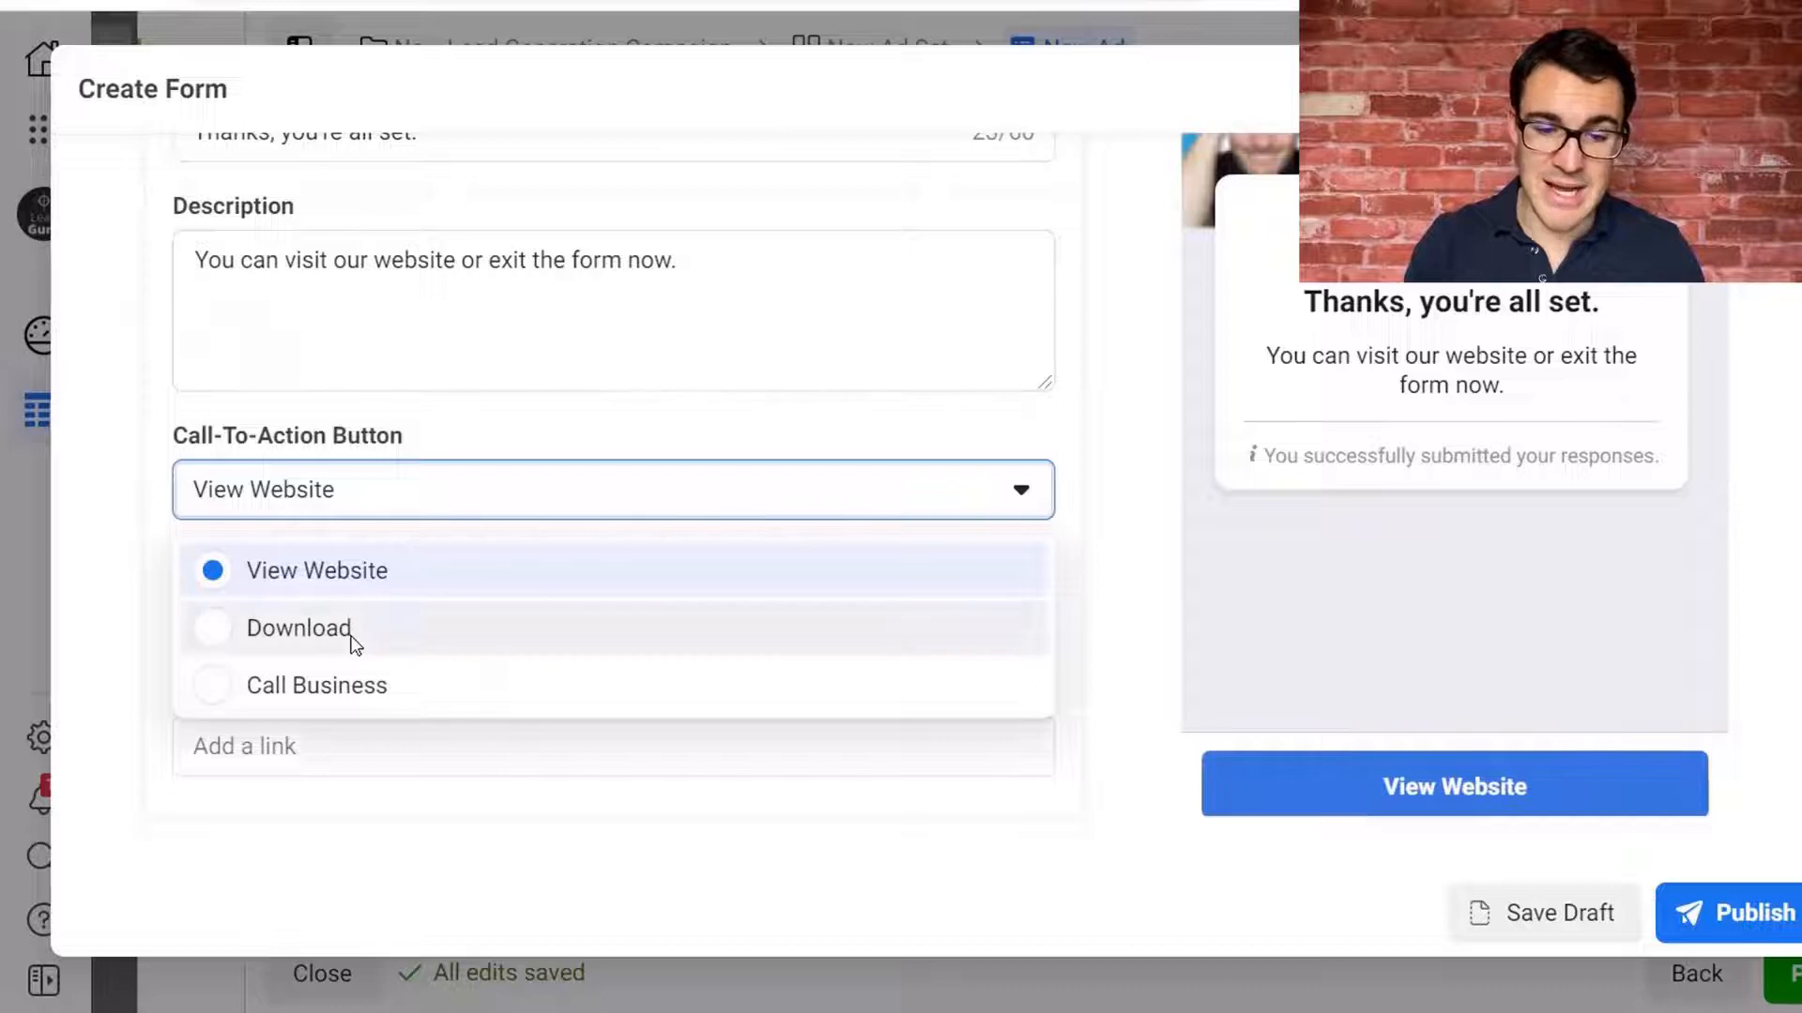
left_click(1097, 475)
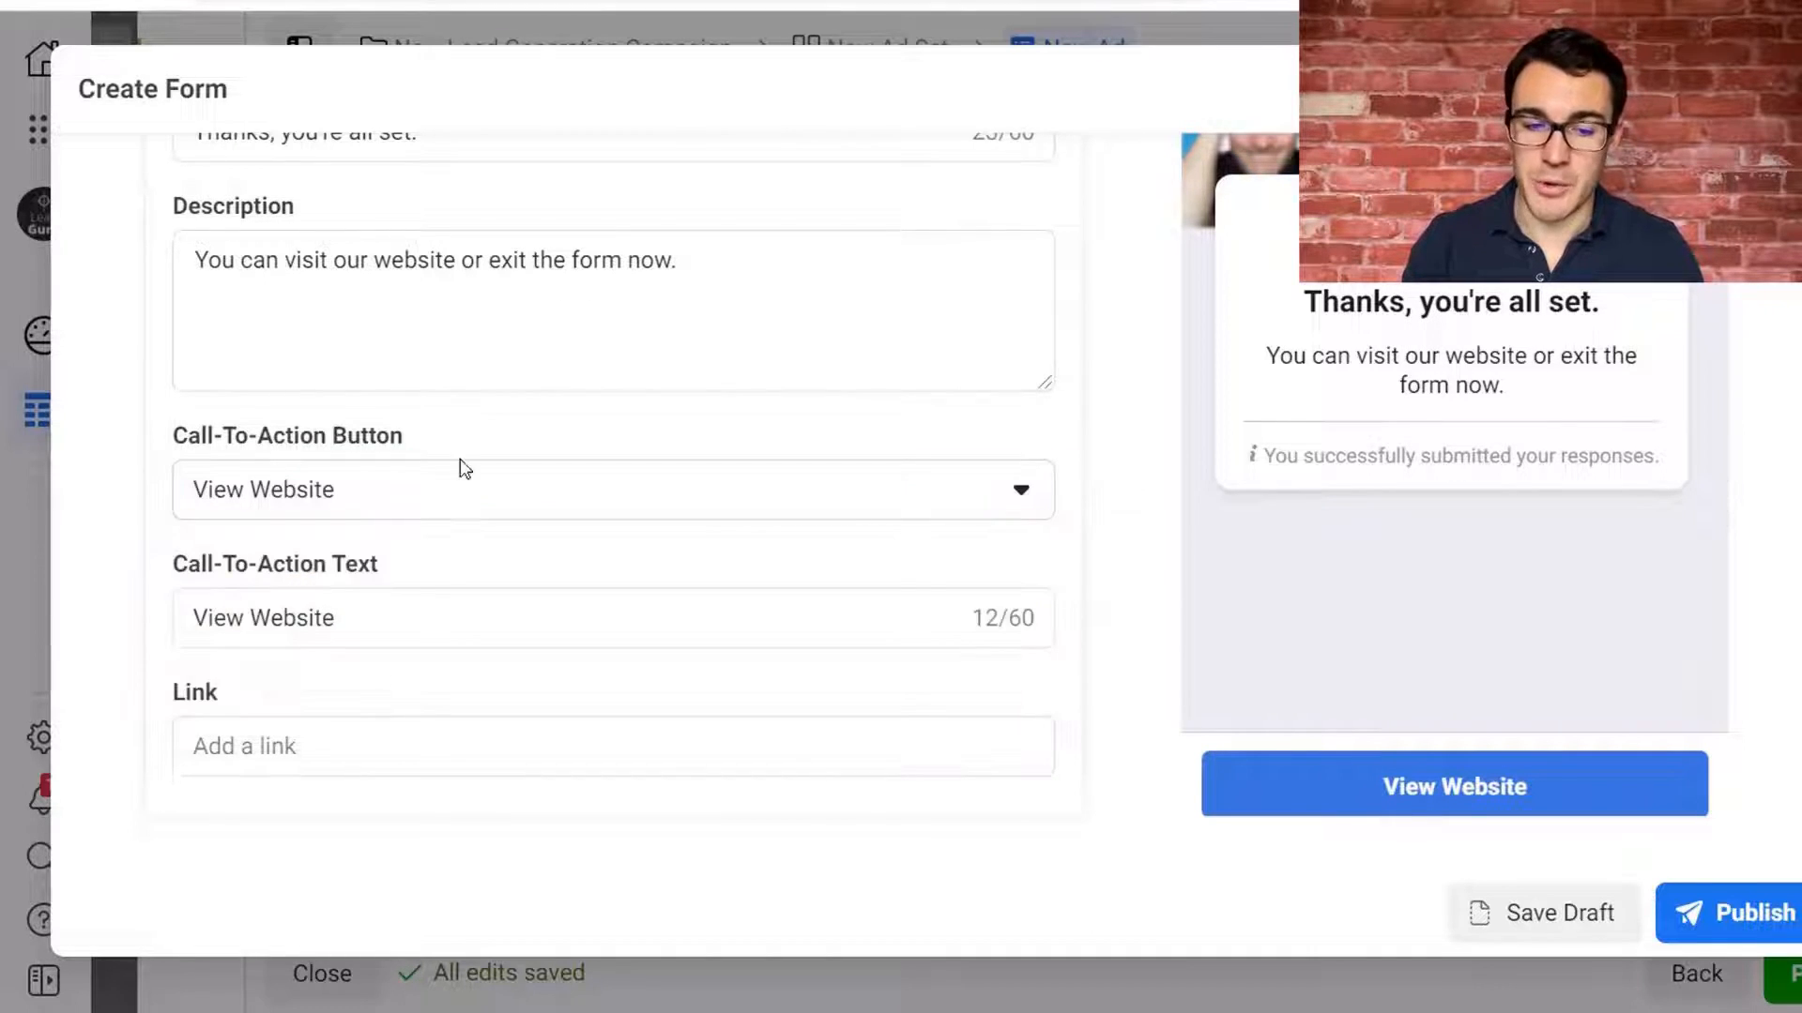
left_click(256, 743)
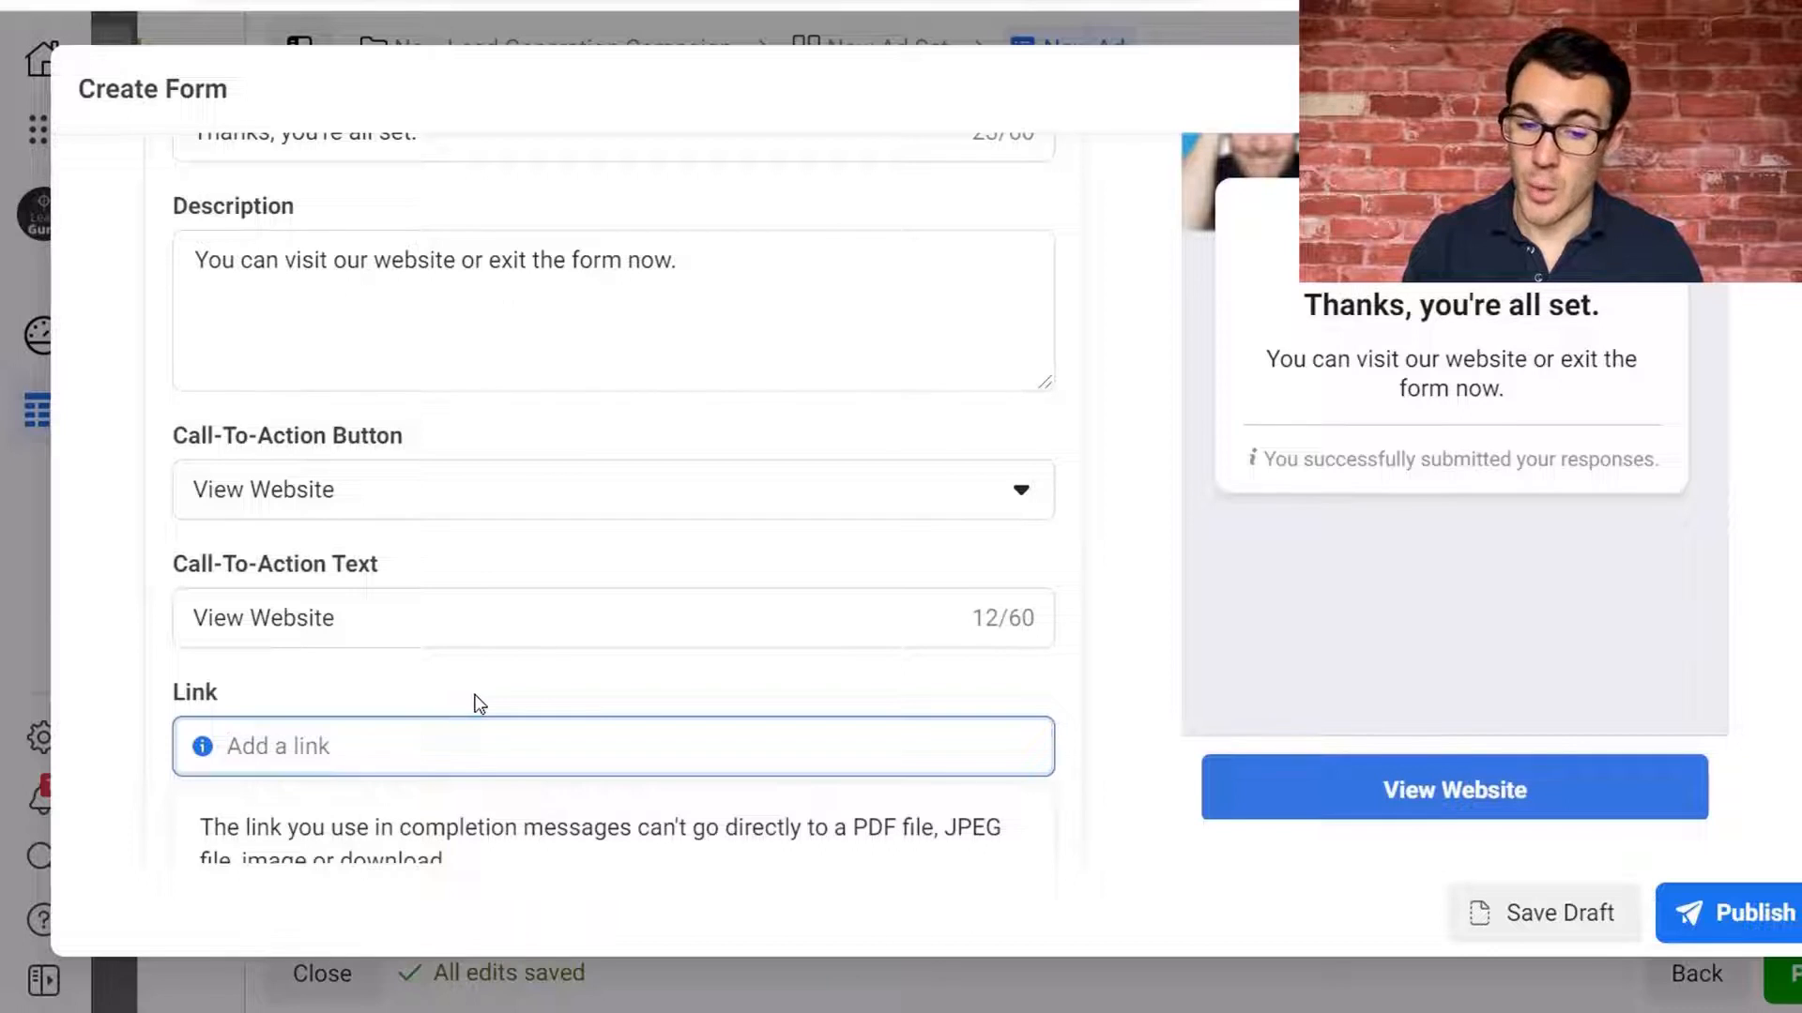
left_click(332, 701)
scroll(1017, 654, "down", 1)
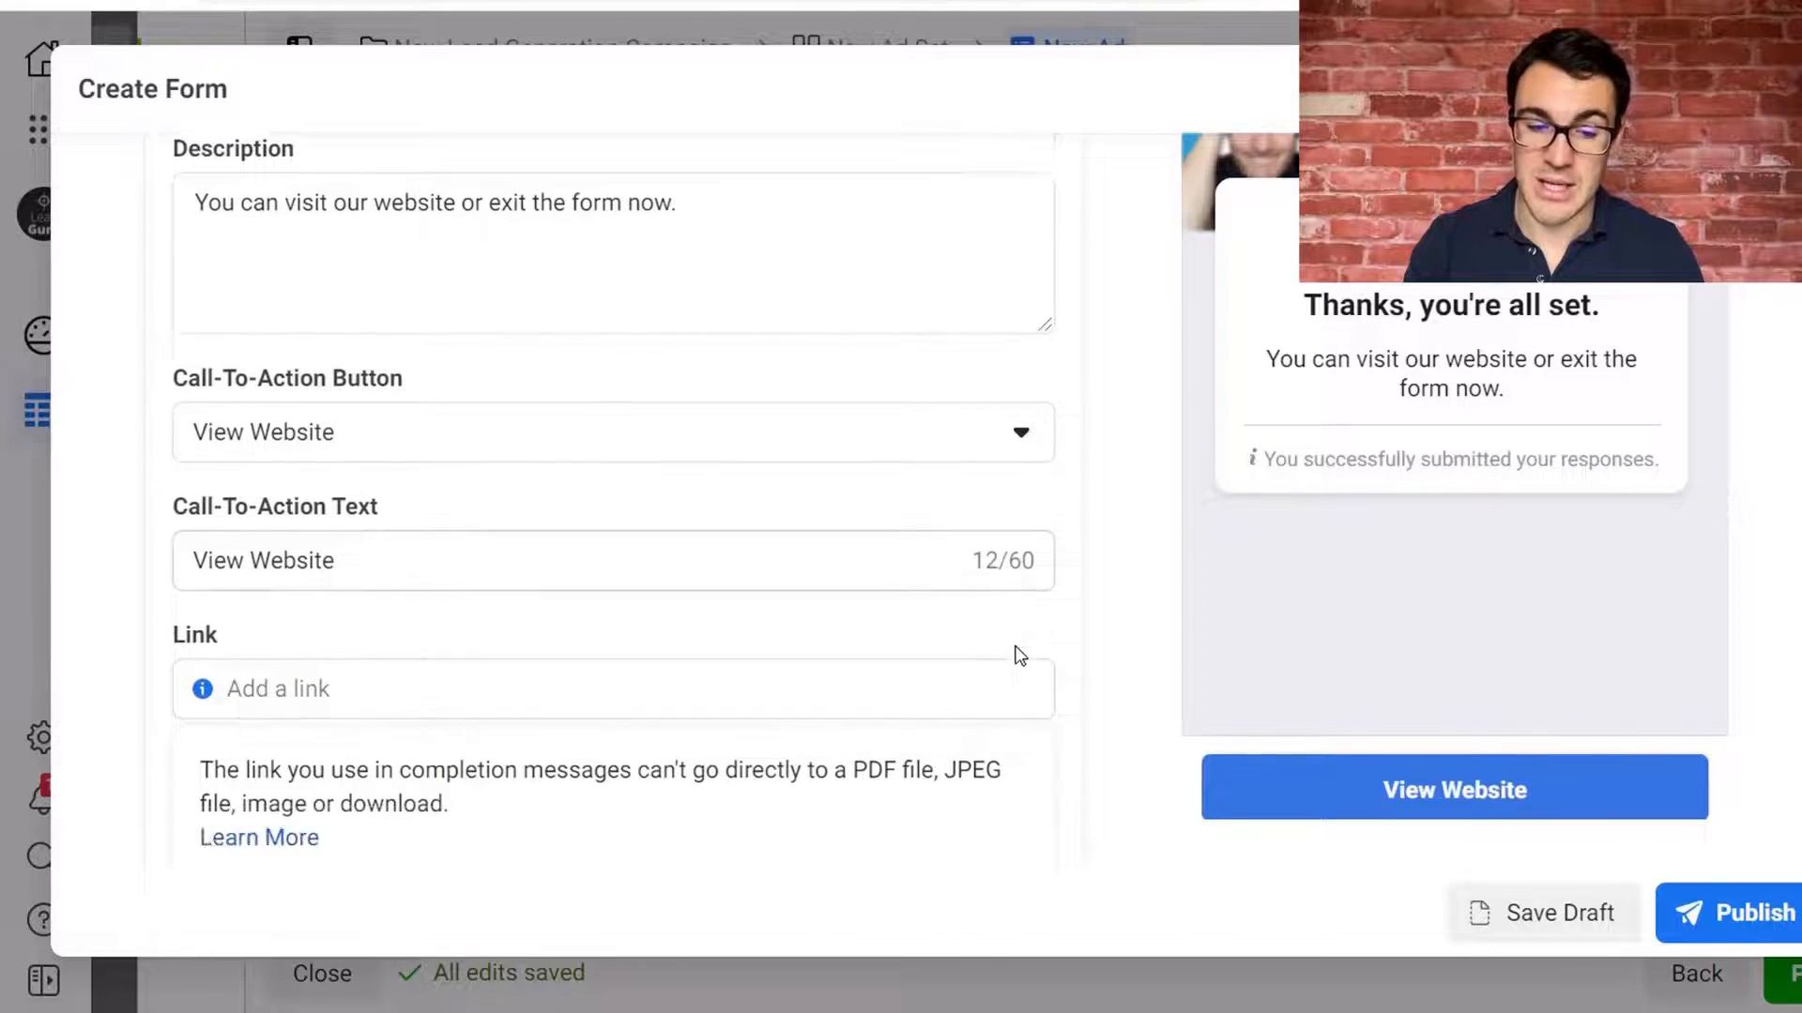
Set the completion message description to "We'll be in touch shortly to arrange your free strategy session." and keep the form open.
scroll(623, 663, "up", 5)
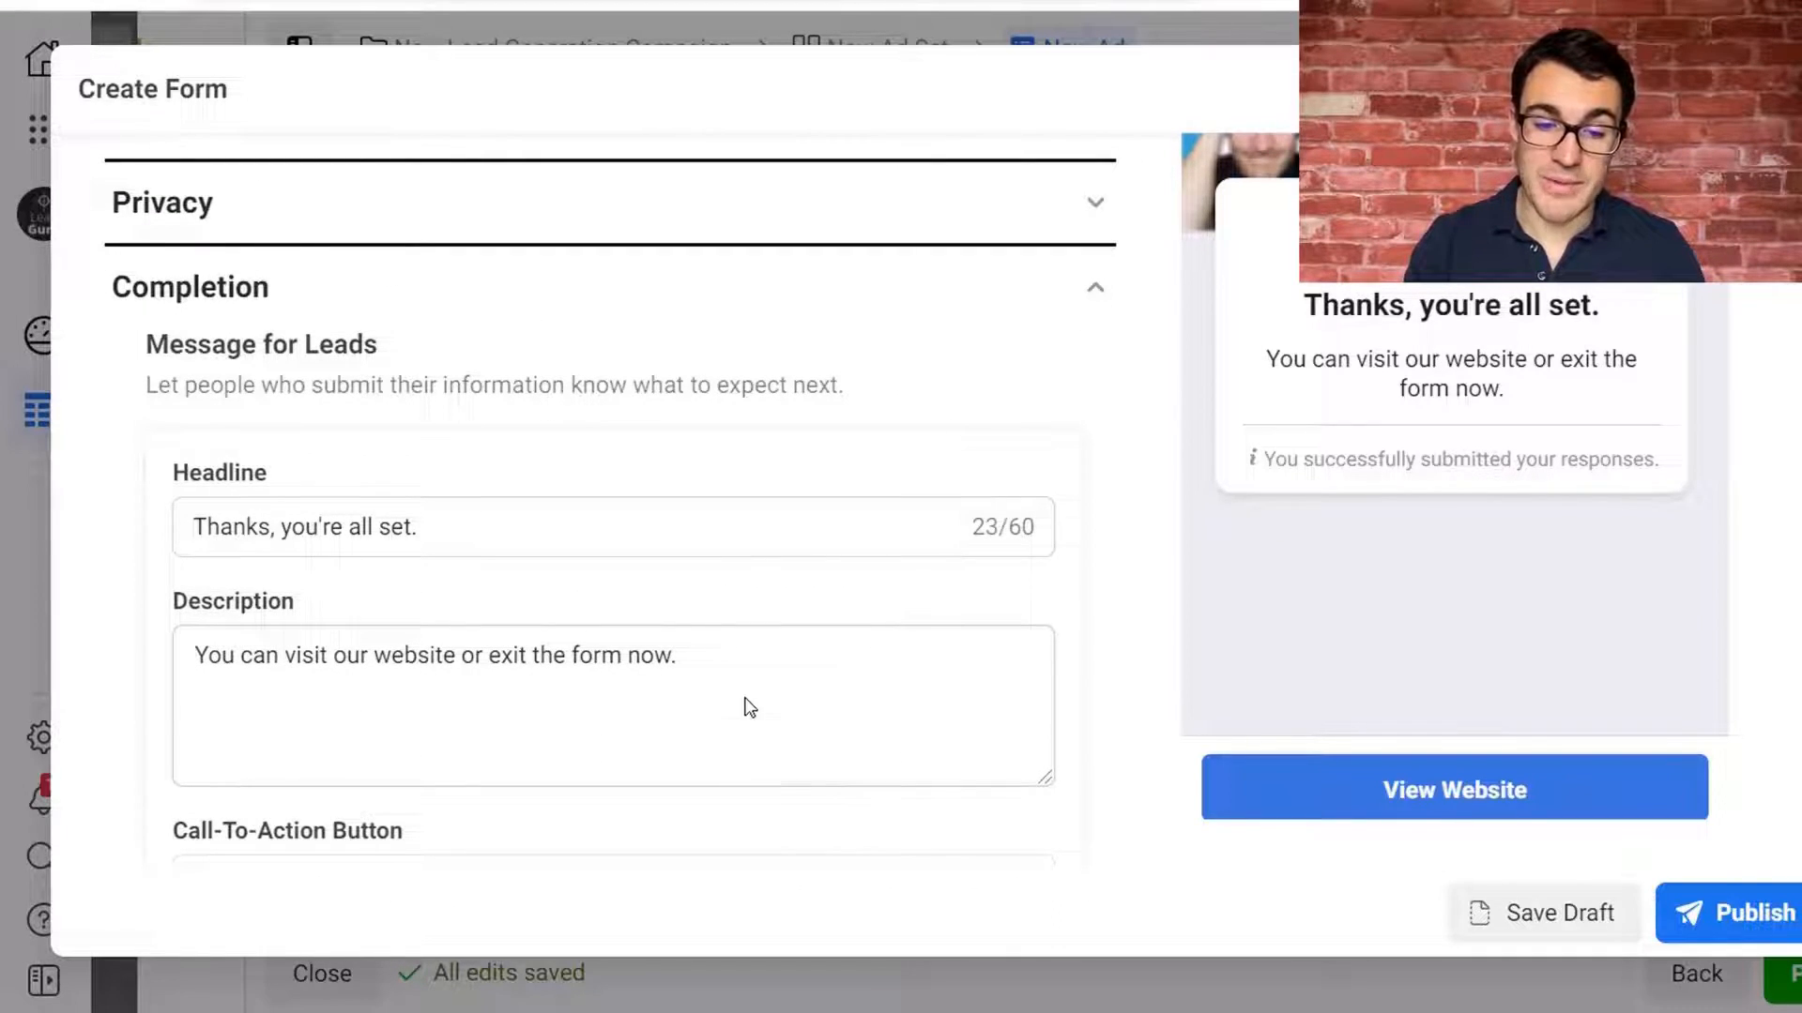
left_click_drag(711, 665, 38, 616)
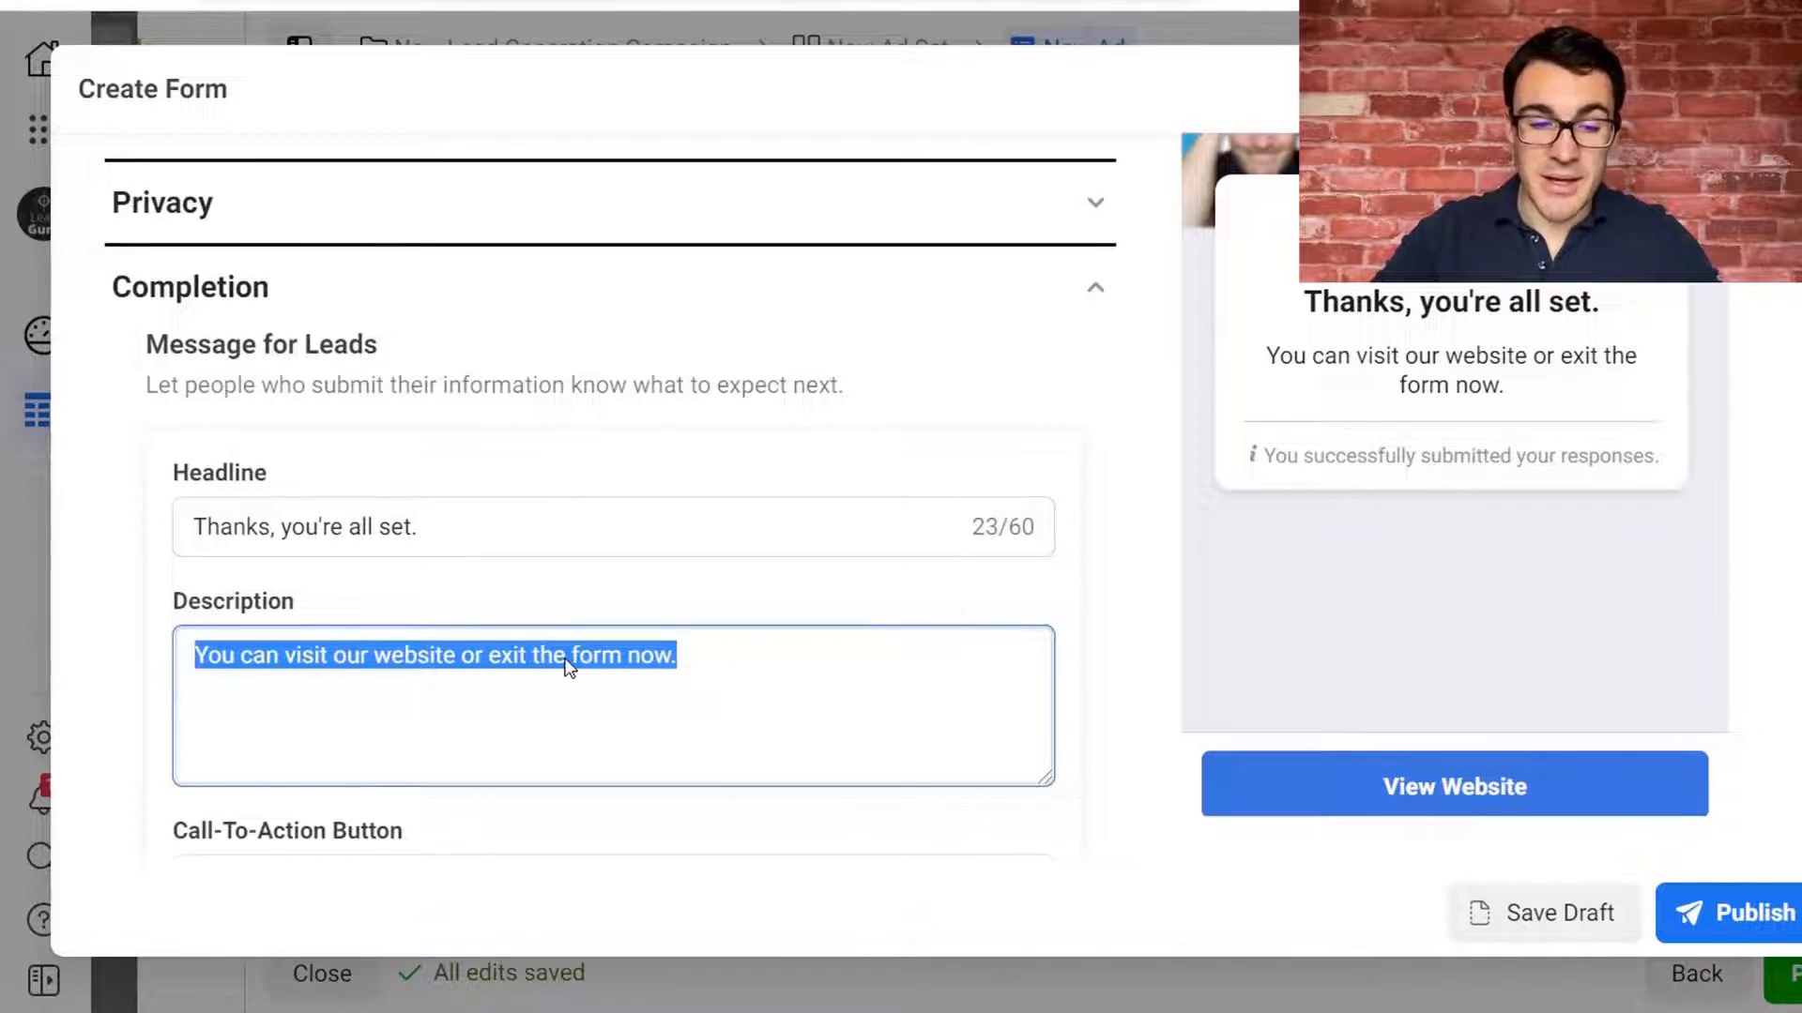
type("We'")
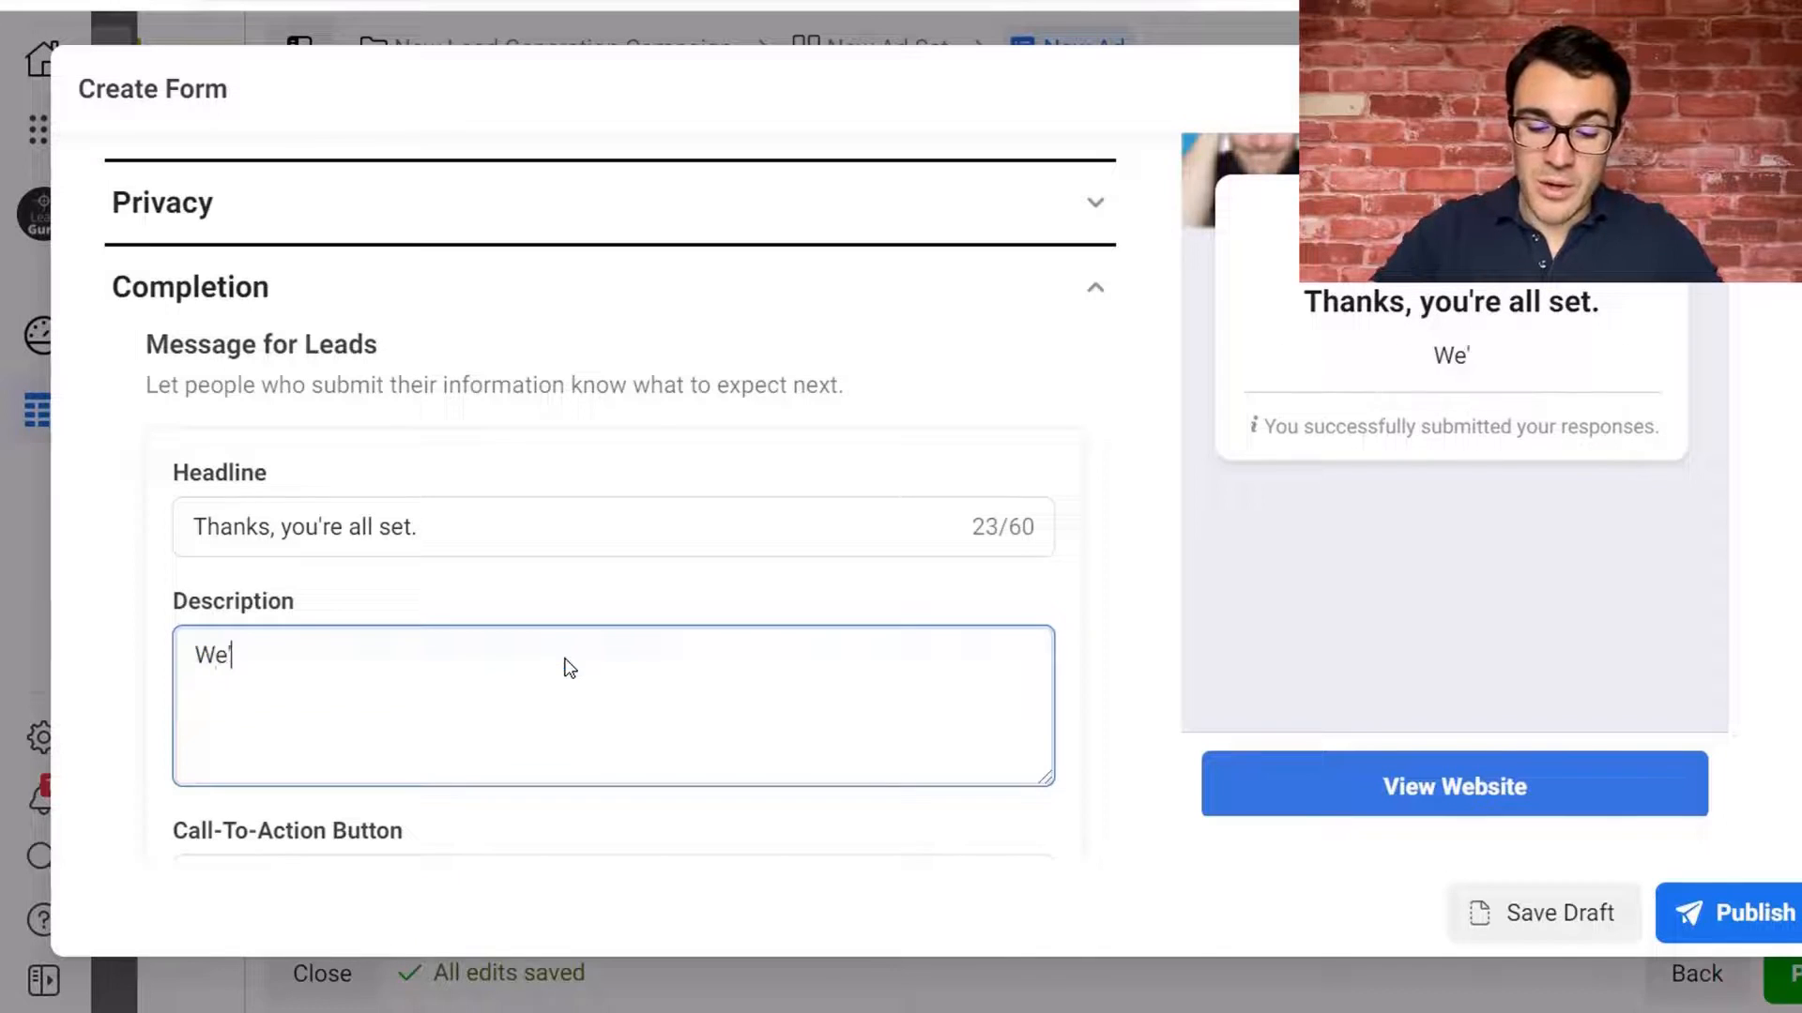
type("ll be in touch ")
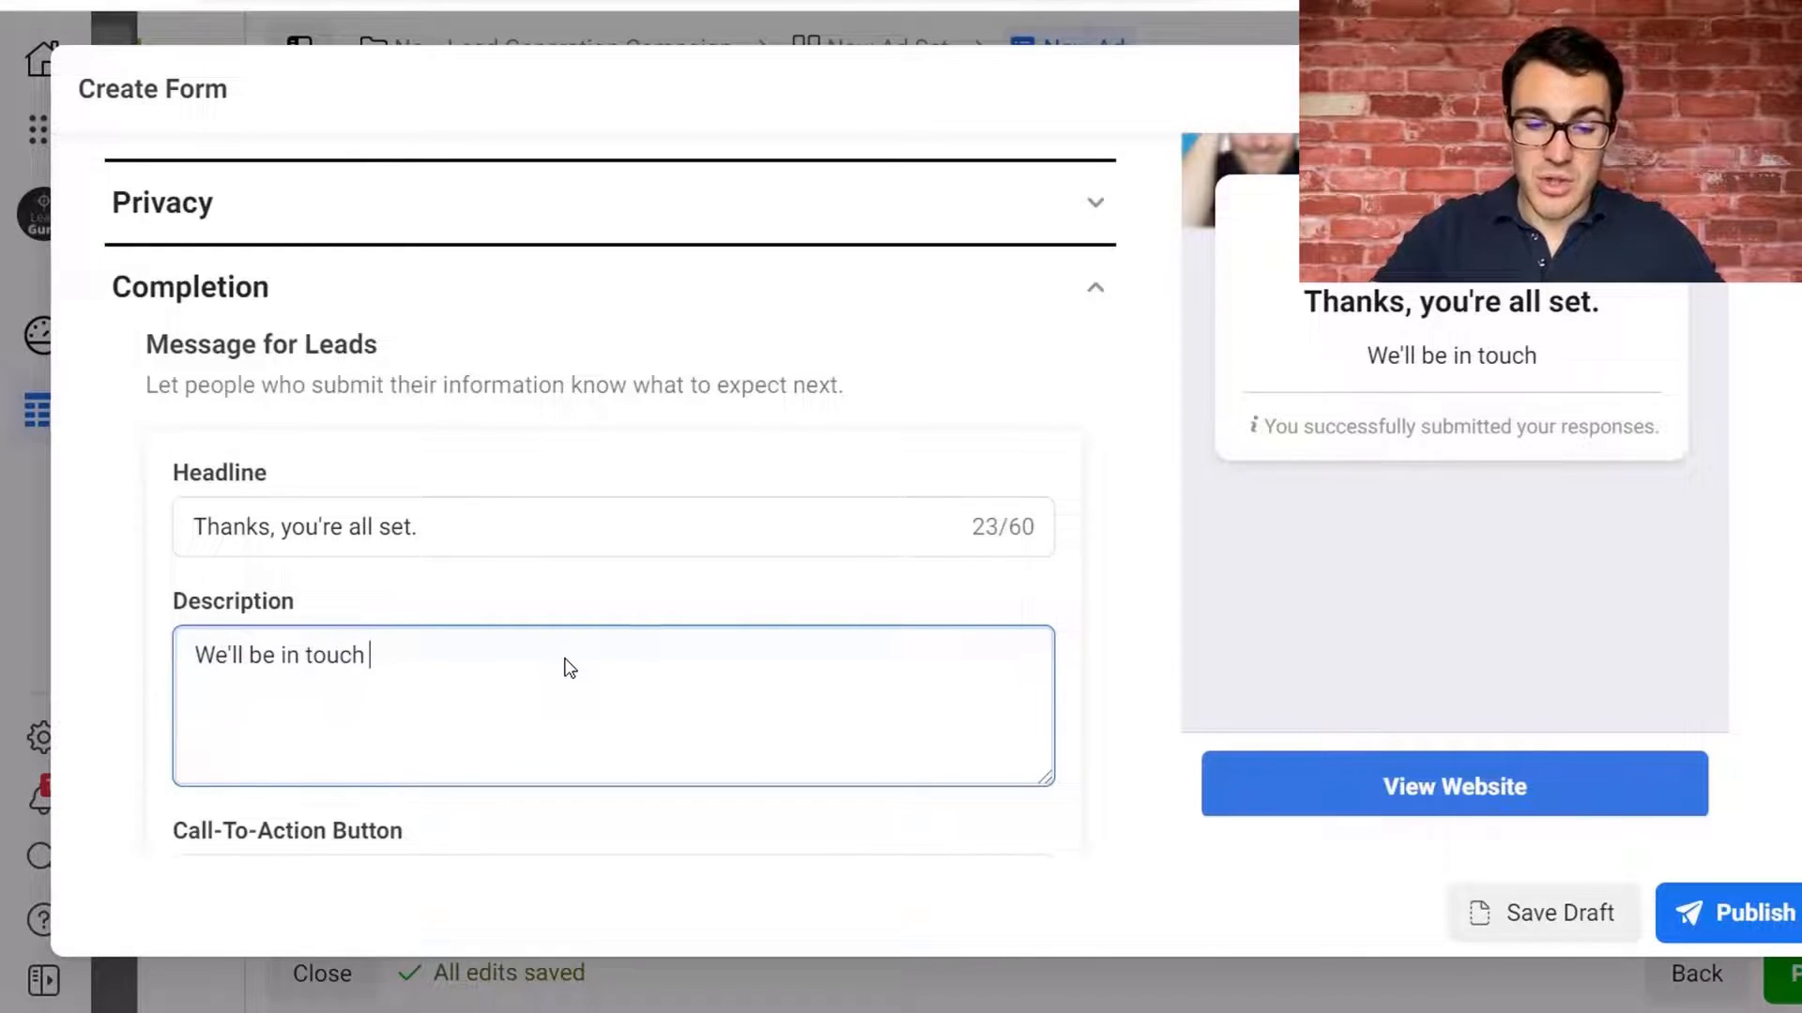
type("shortly to arrange")
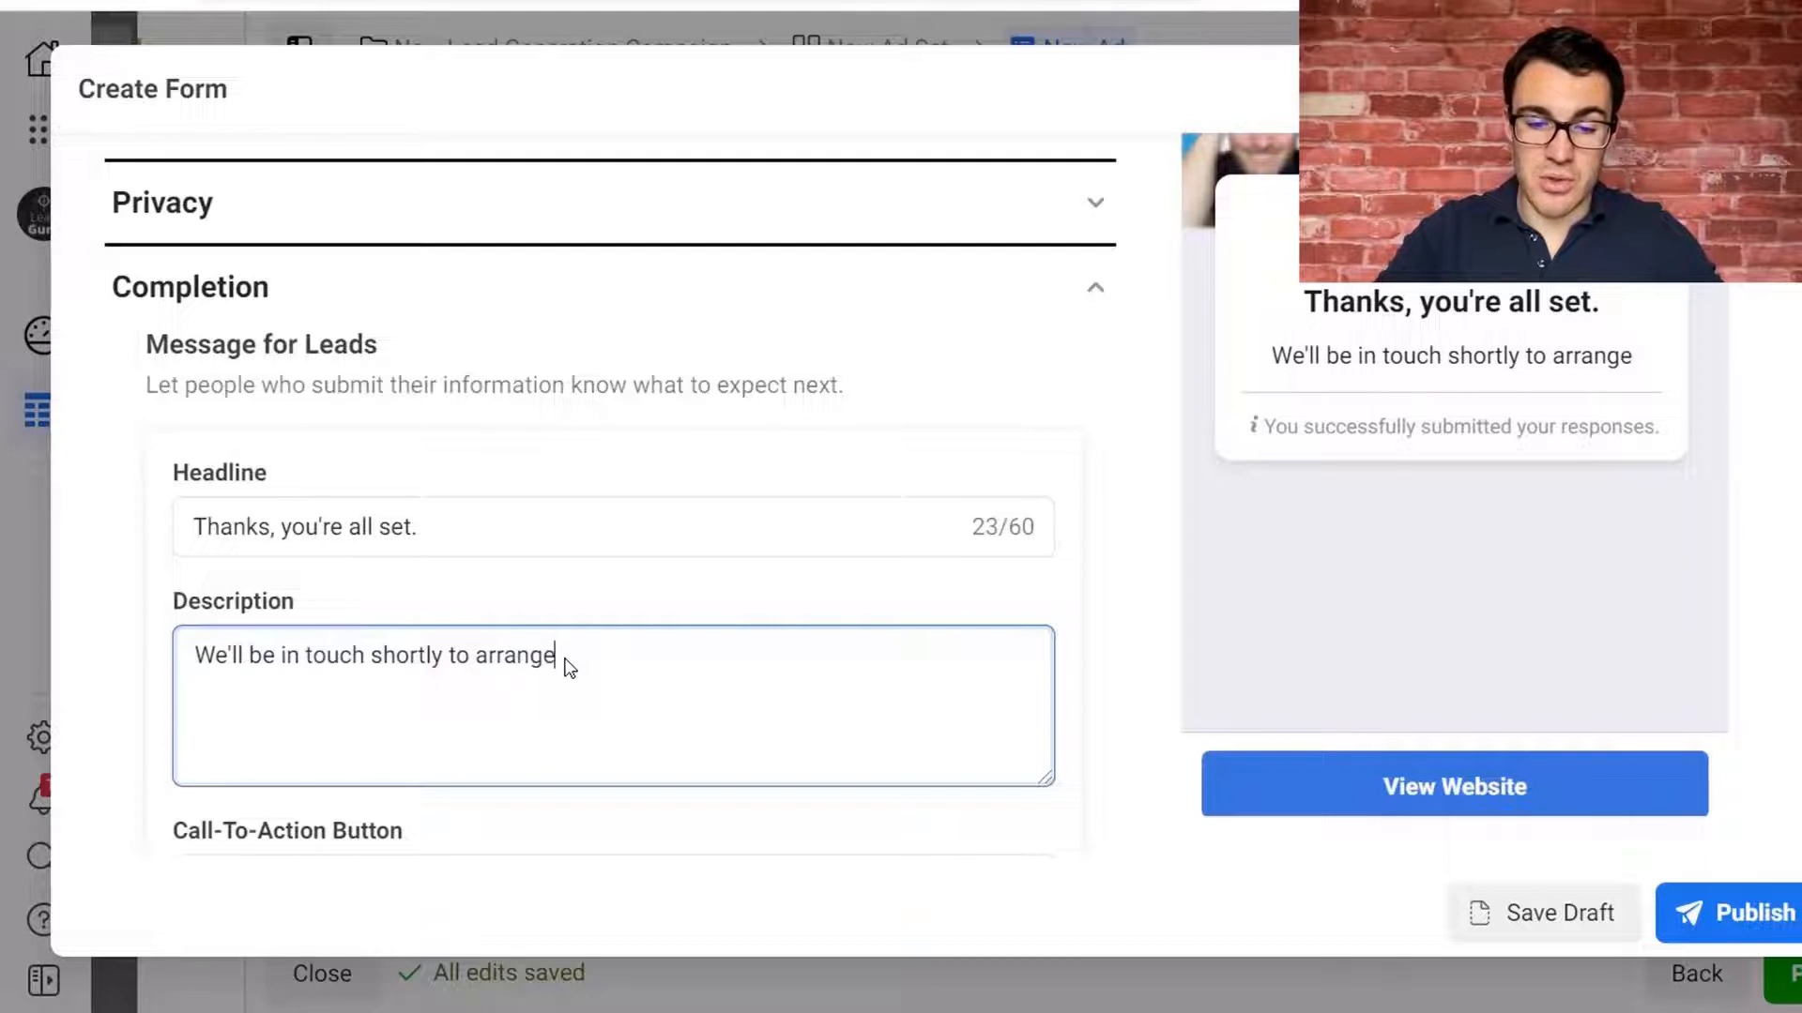
type(" your free strateg")
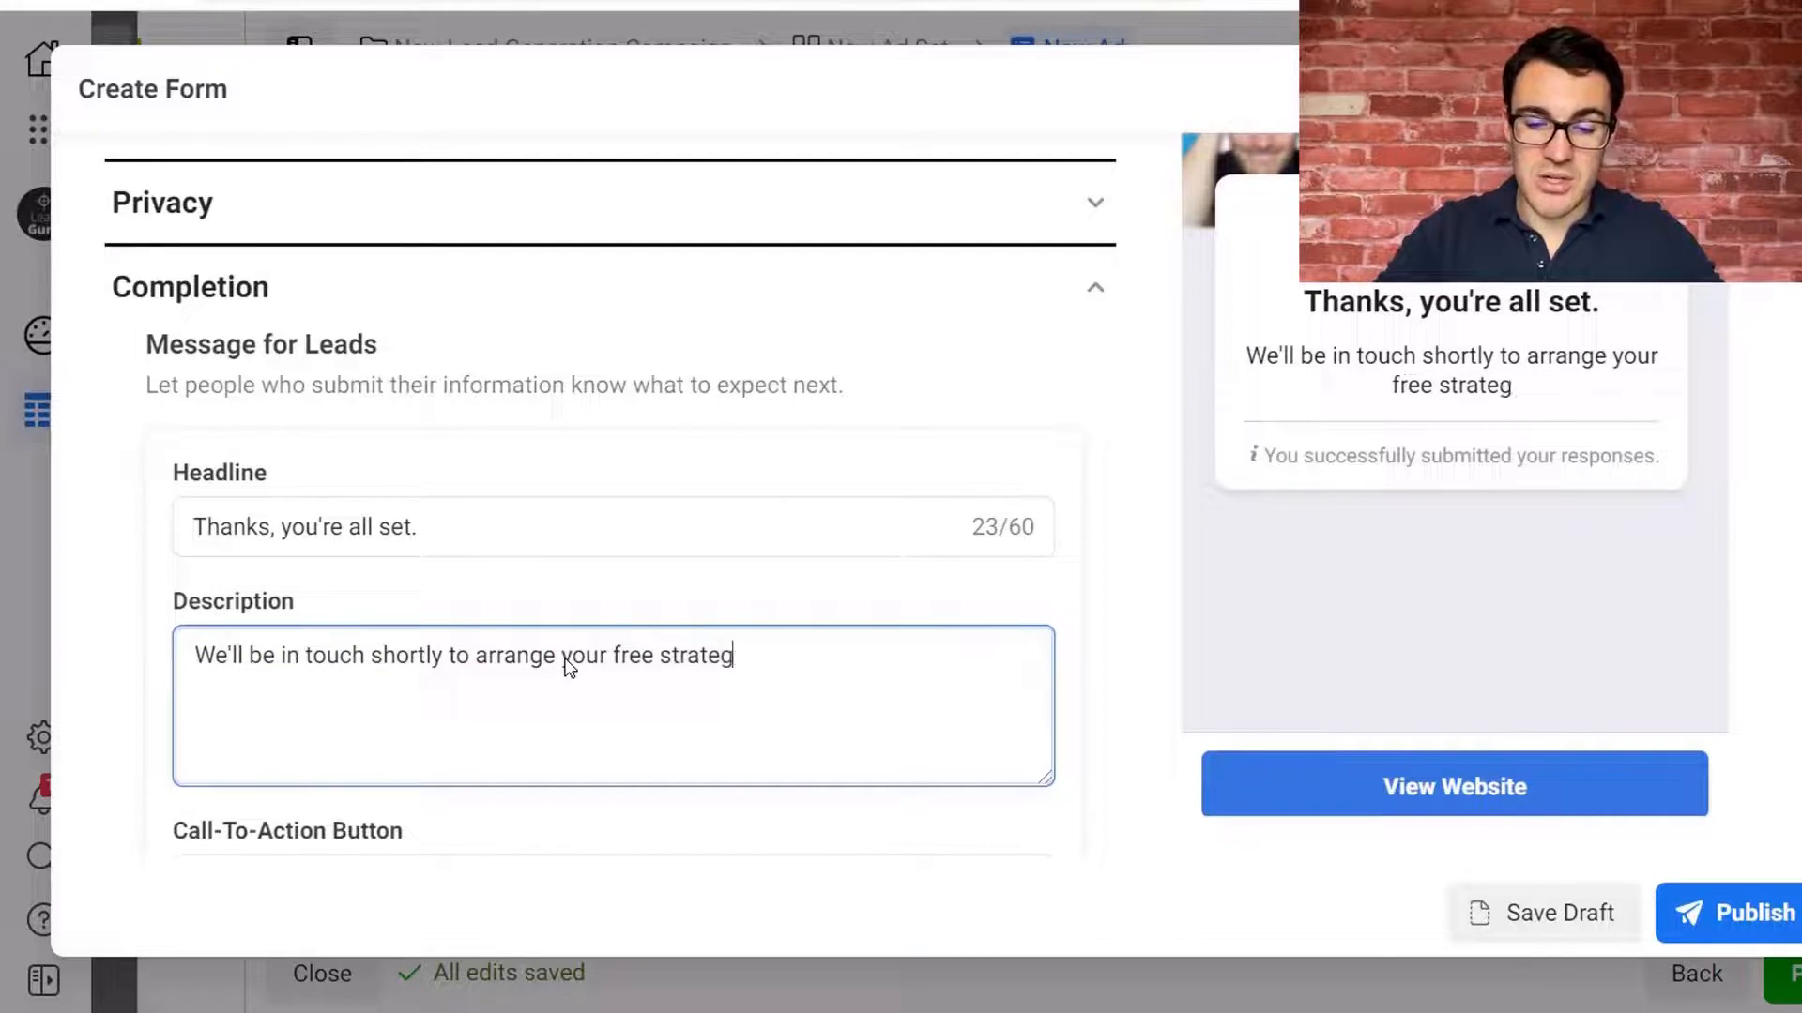
type("y session.")
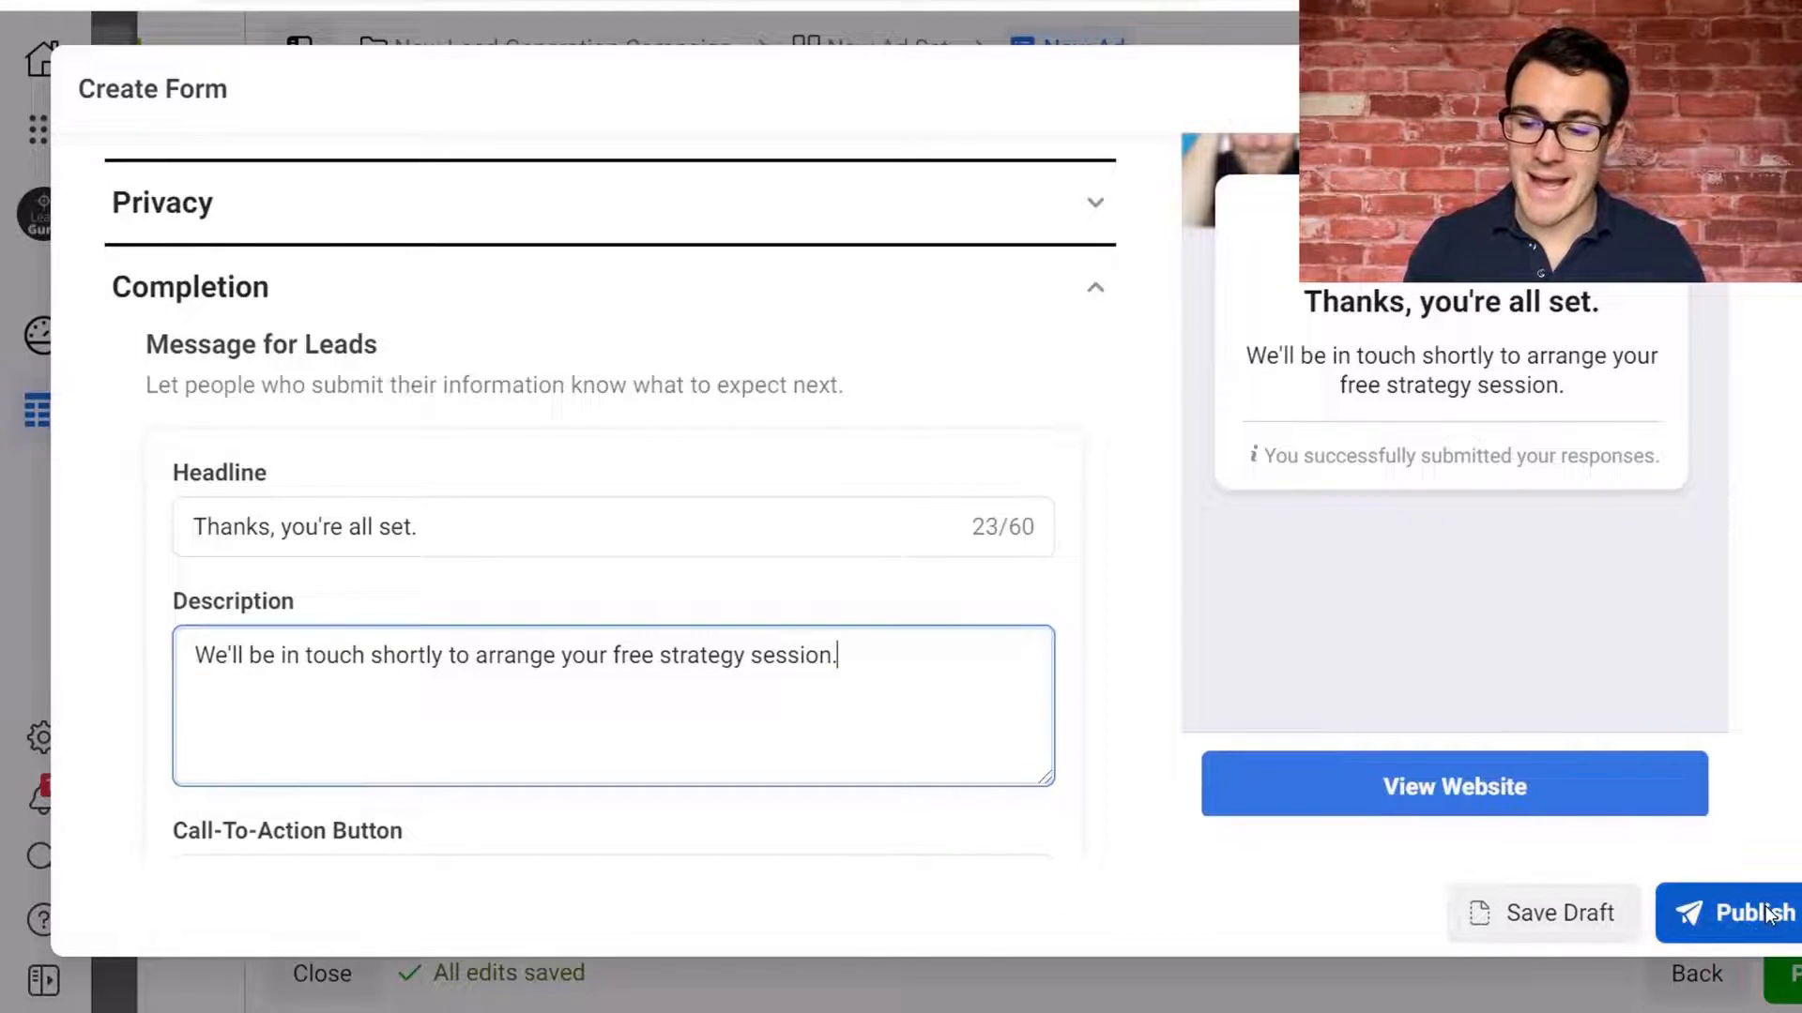
scroll(1774, 726, "down", 1)
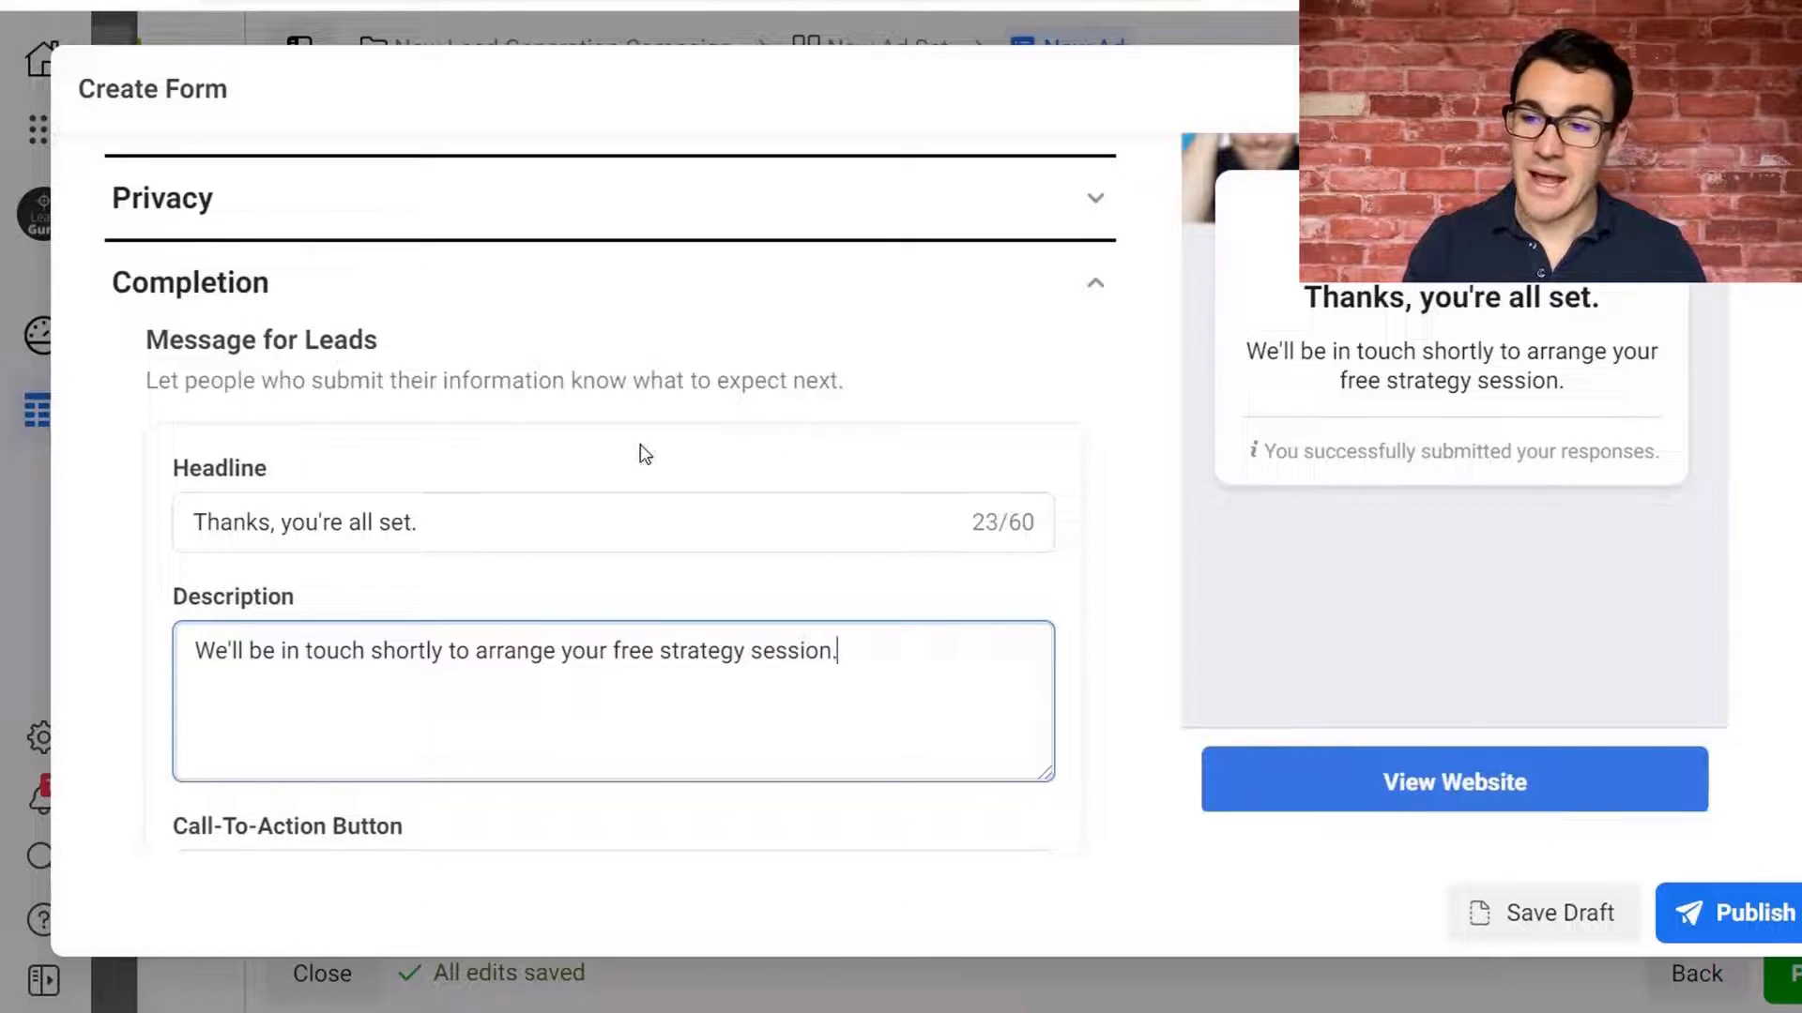
key("Escape")
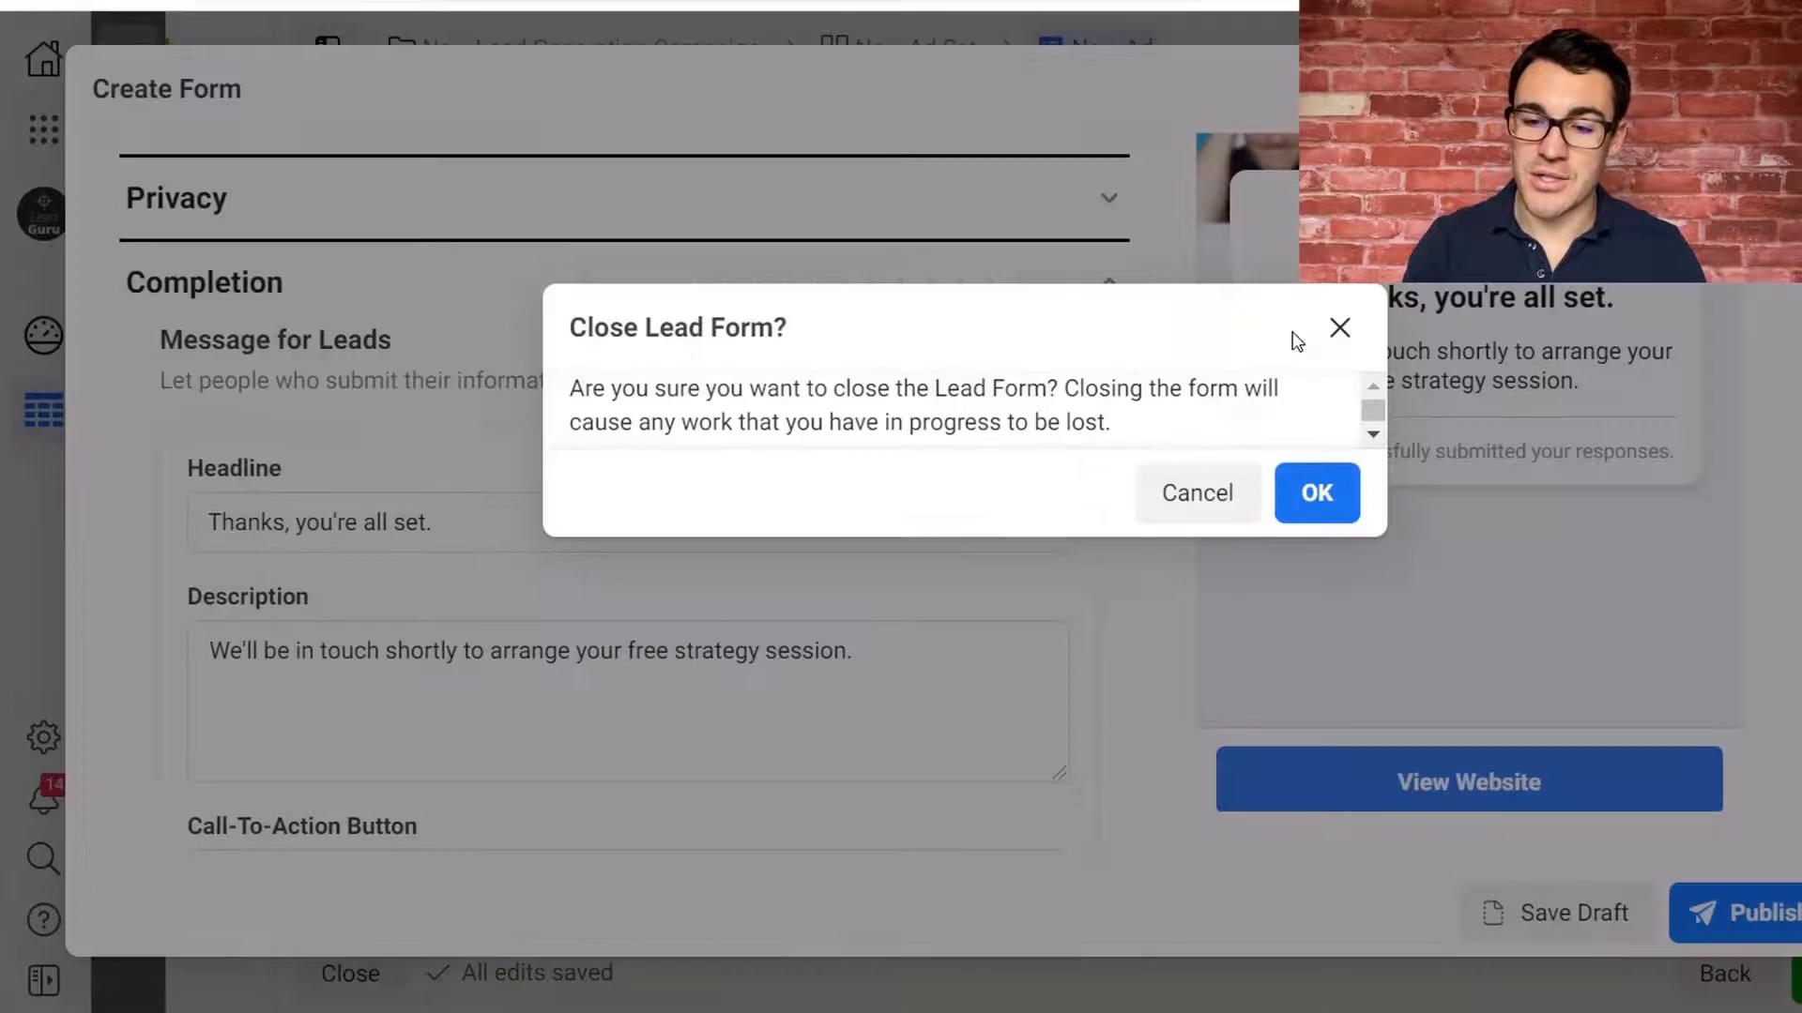
left_click(1244, 502)
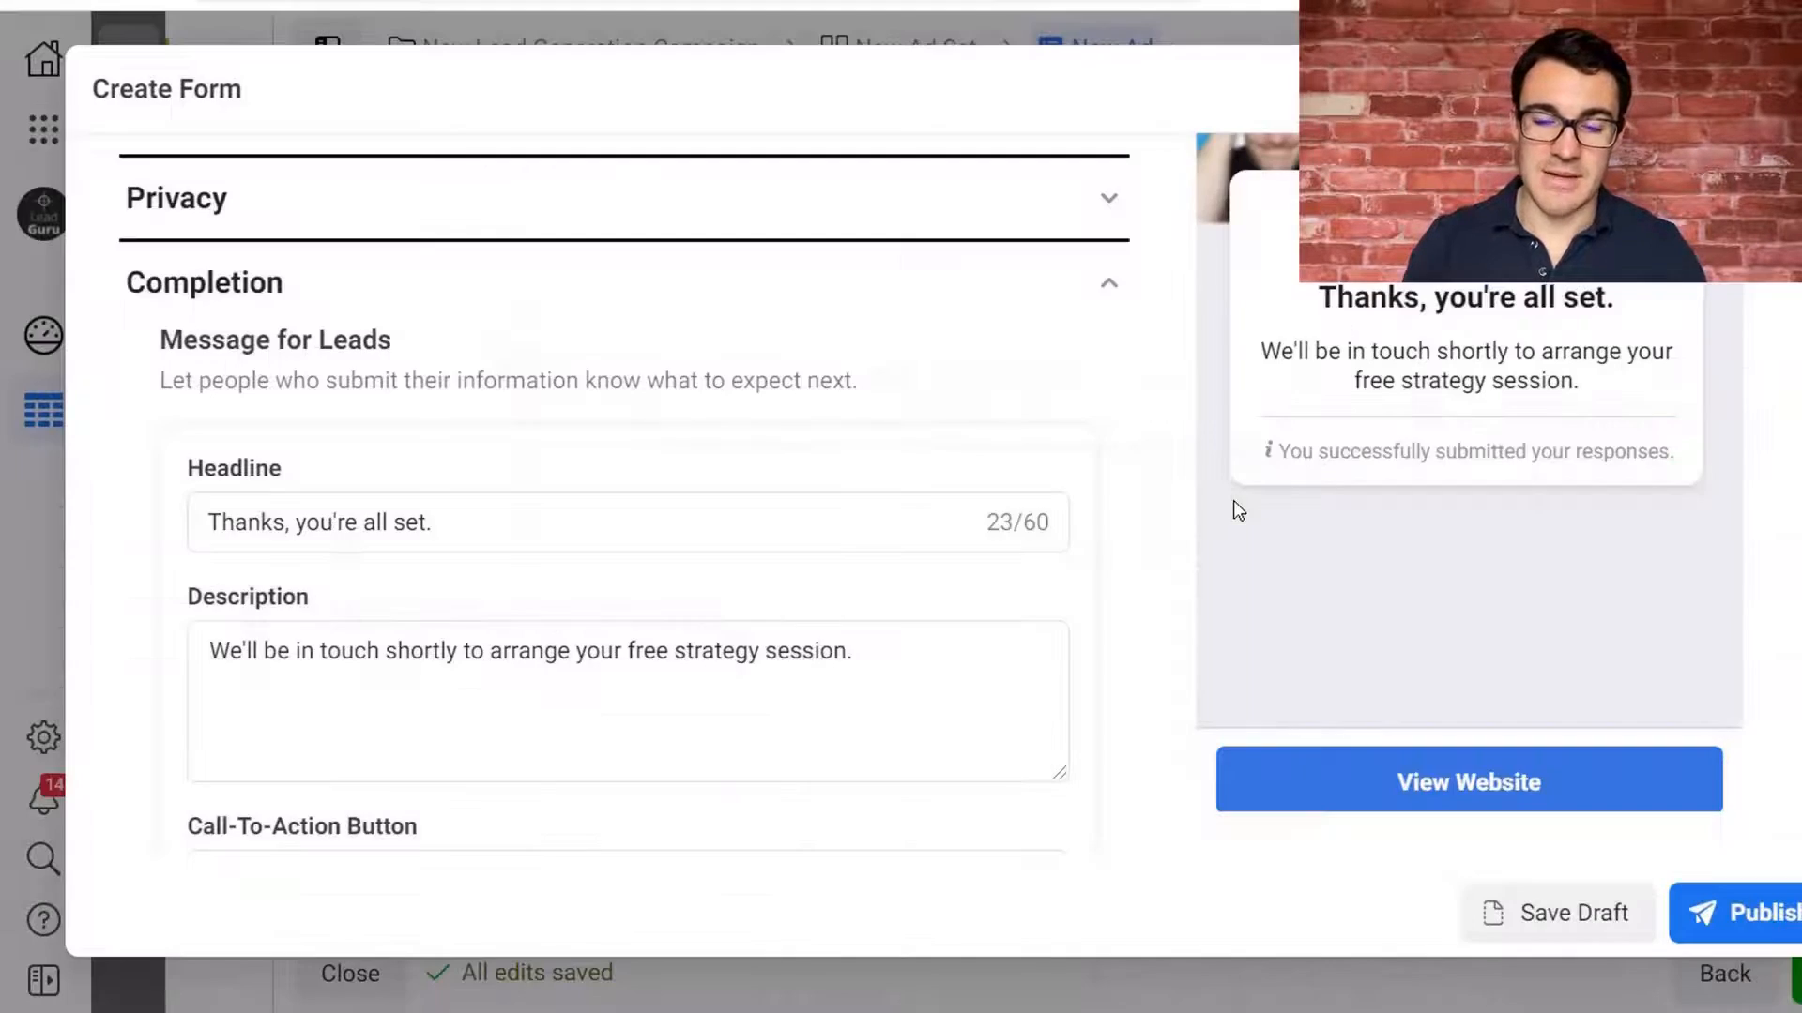